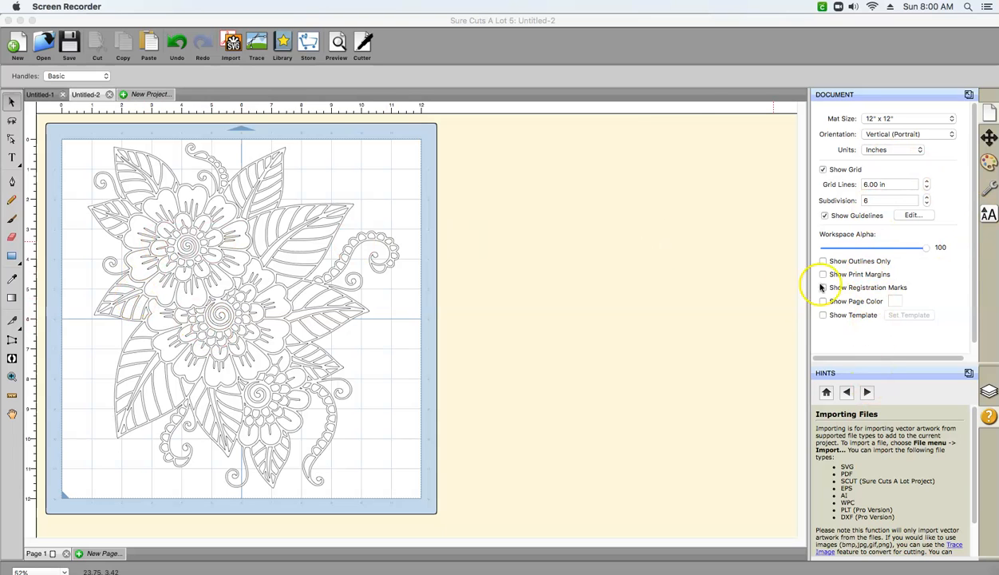
pyautogui.click(266, 295)
pyautogui.click(175, 208)
pyautogui.click(184, 297)
pyautogui.click(234, 211)
pyautogui.click(202, 324)
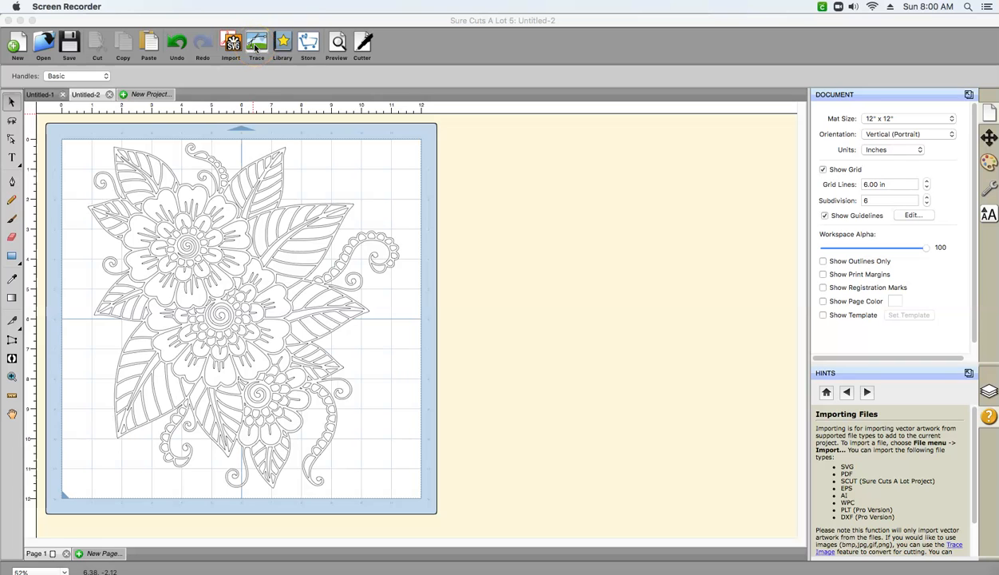
# - Create a new 12" x 12" project in vertical orientation with inches, and close the My Library window
pyautogui.click(143, 95)
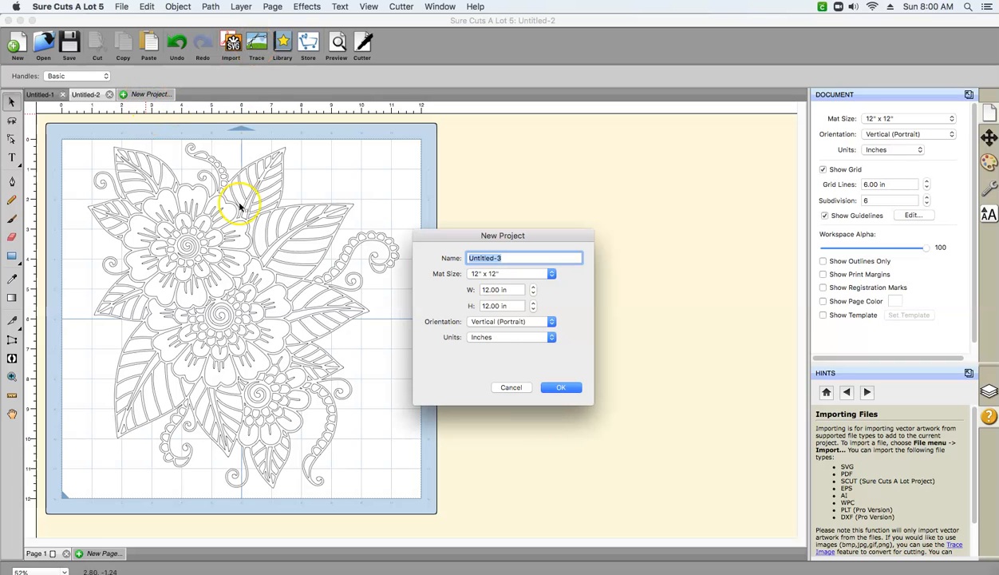
pyautogui.click(545, 388)
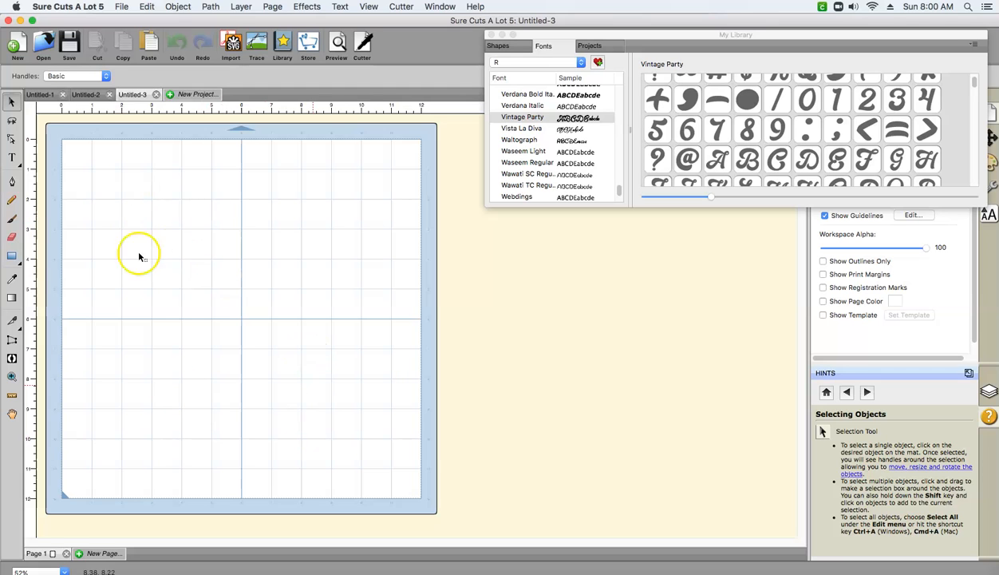
pyautogui.click(91, 95)
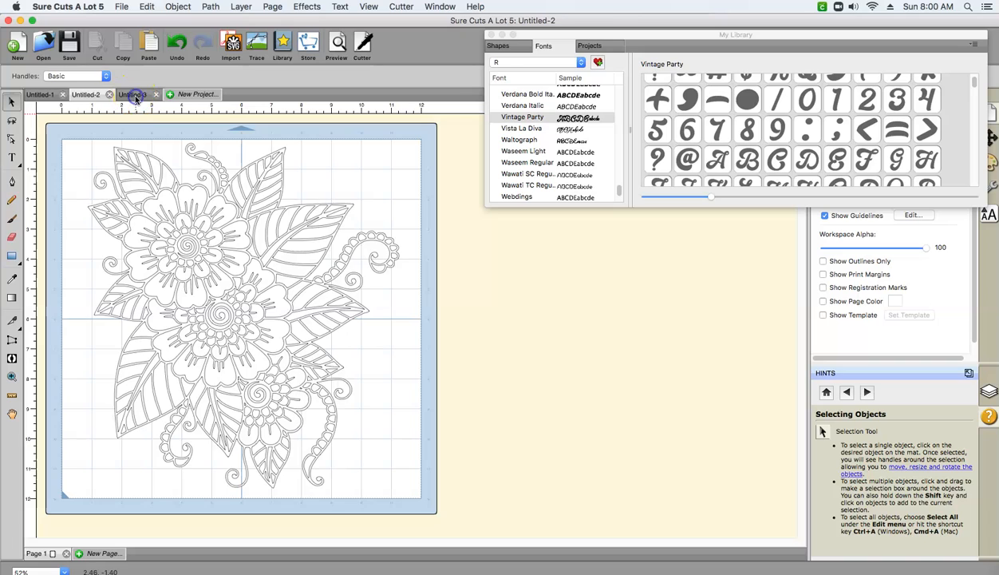
pyautogui.click(133, 95)
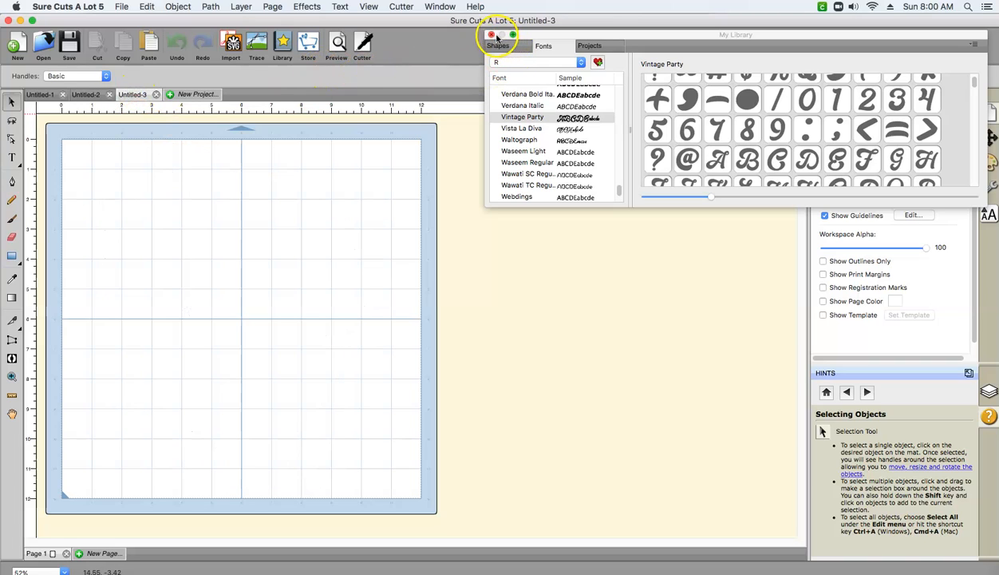
pyautogui.click(491, 35)
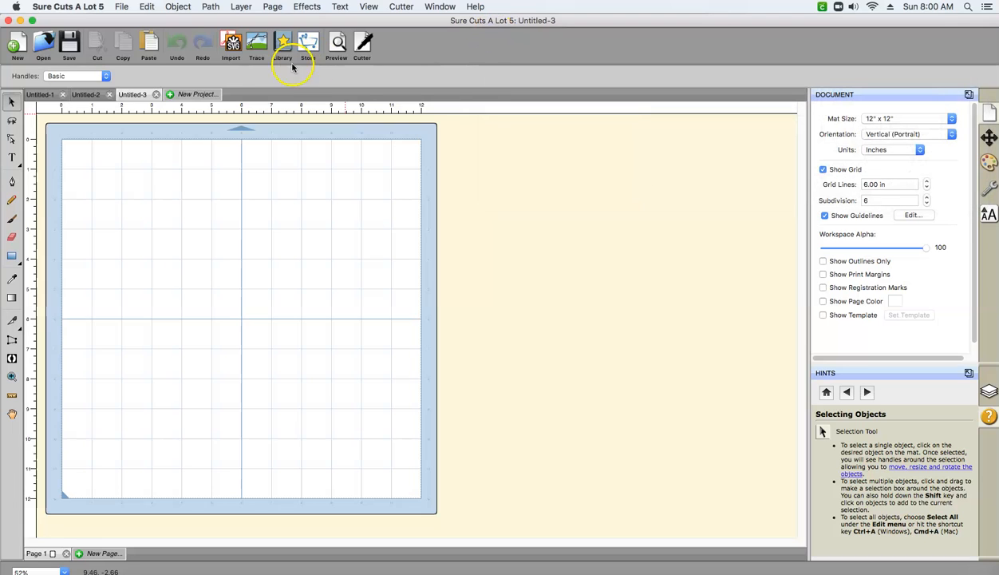
# - Find "scal5 mandala" on this Mac, import SCAL5 - Coloring Therapy Mandala Flower.svg, and place the design on the mat
pyautogui.click(232, 44)
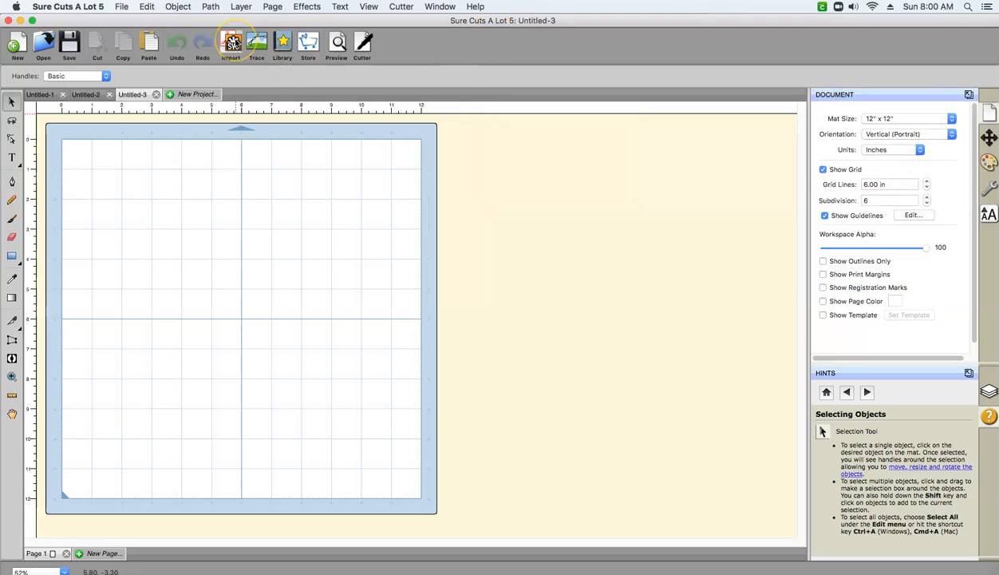
pyautogui.click(232, 44)
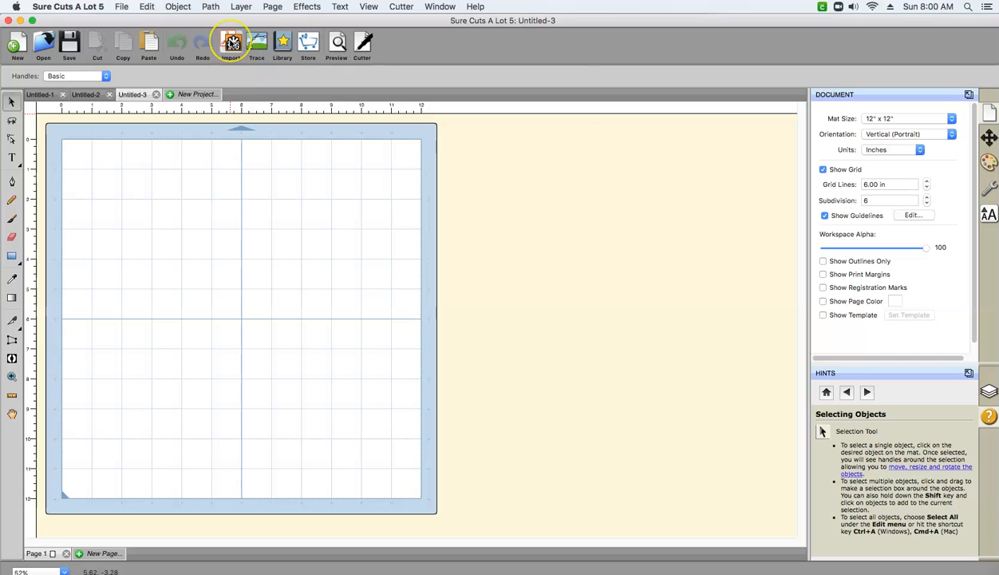
pyautogui.click(232, 44)
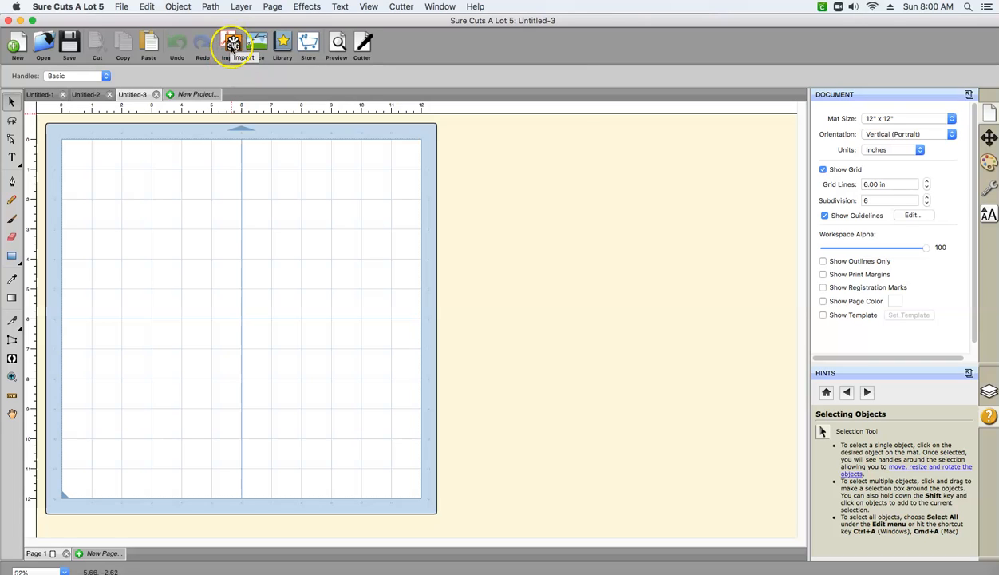
pyautogui.click(231, 44)
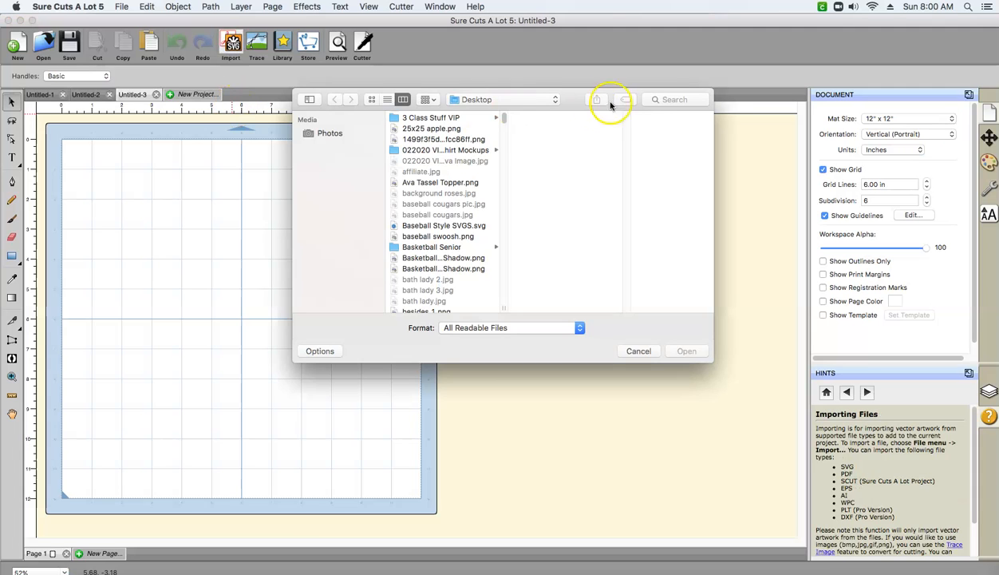
pyautogui.click(679, 99)
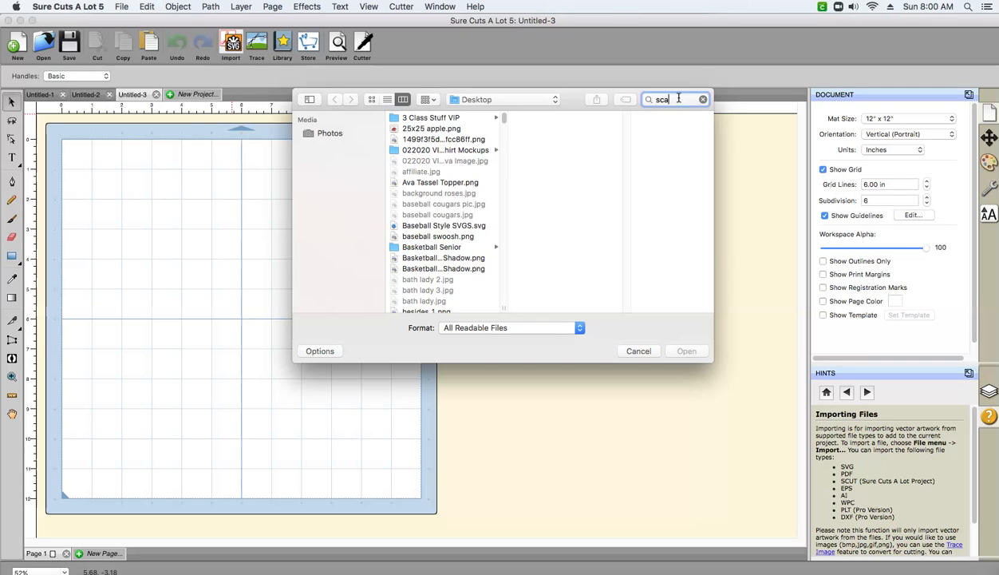
pyautogui.write('scal5 mandala')
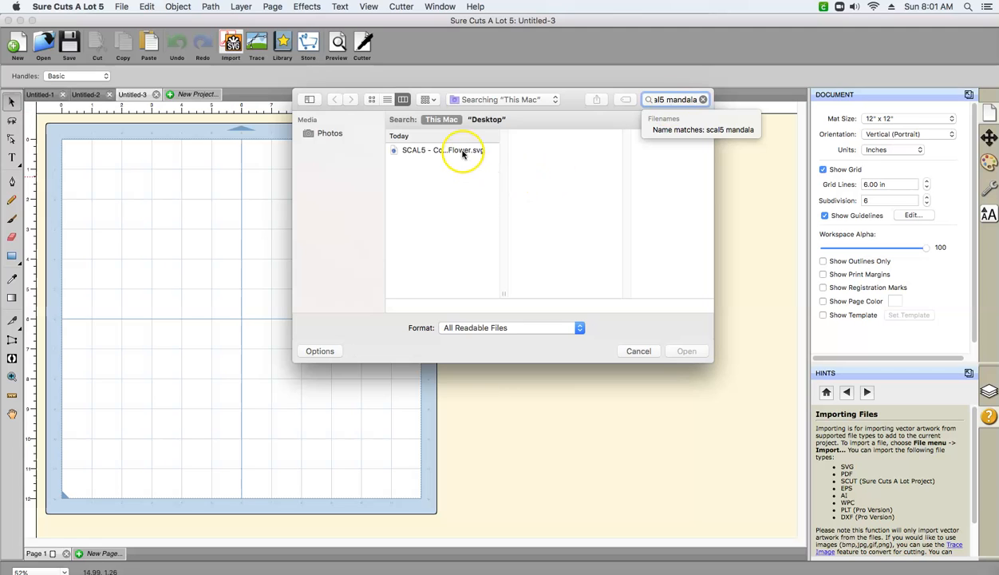
pyautogui.click(462, 154)
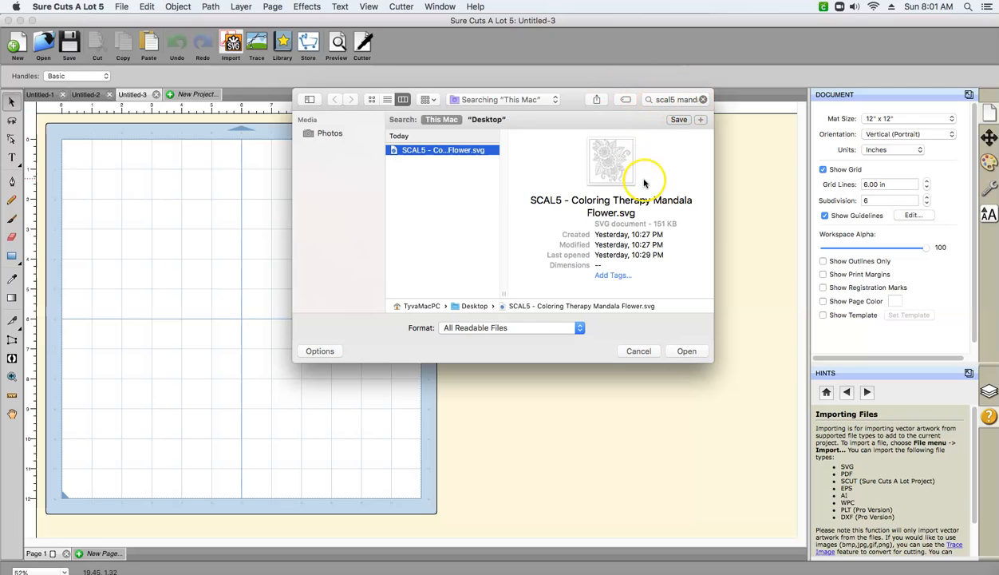
pyautogui.click(676, 355)
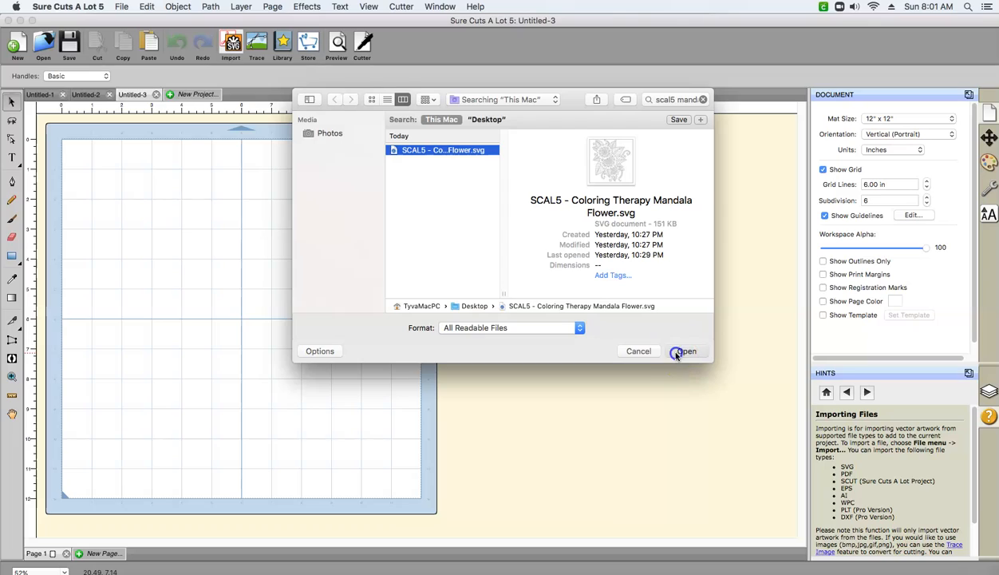
pyautogui.moveTo(359, 403); pyautogui.dragTo(301, 318)
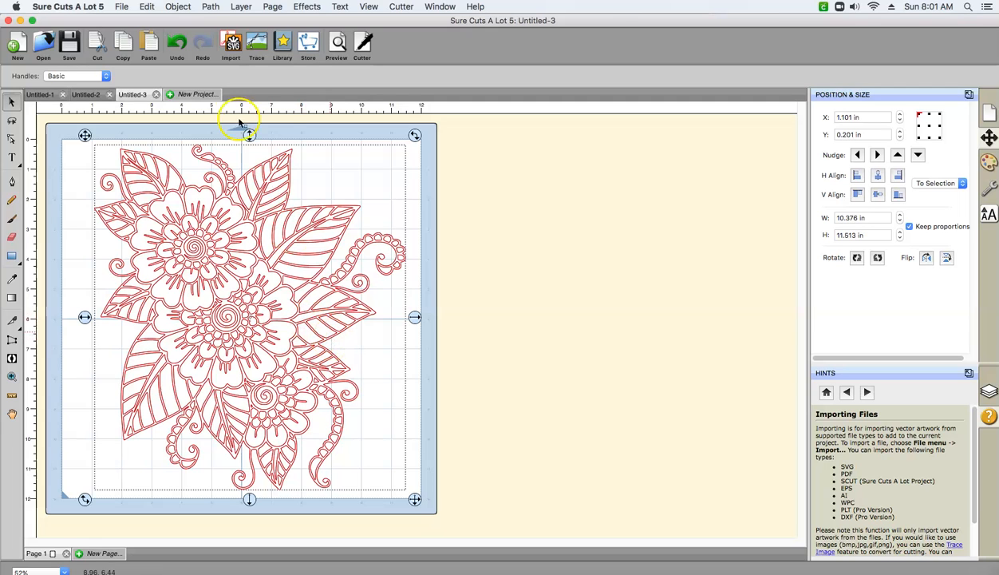
pyautogui.click(179, 7)
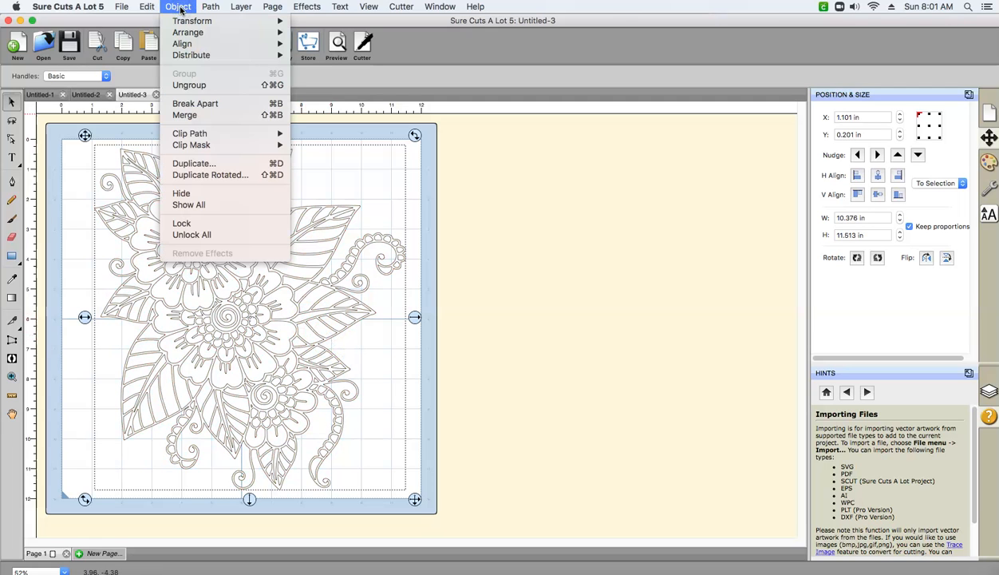
pyautogui.click(186, 85)
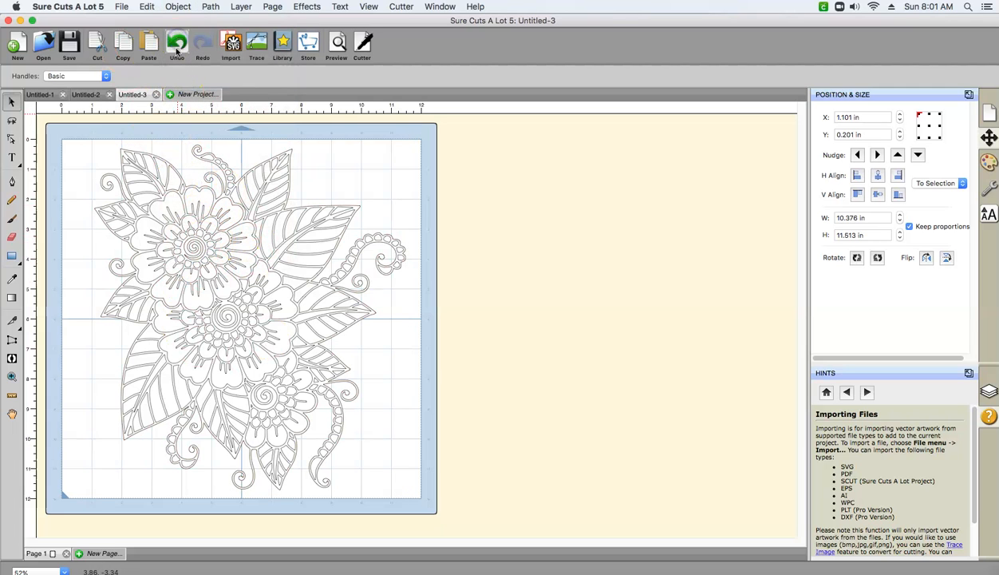
pyautogui.click(176, 50)
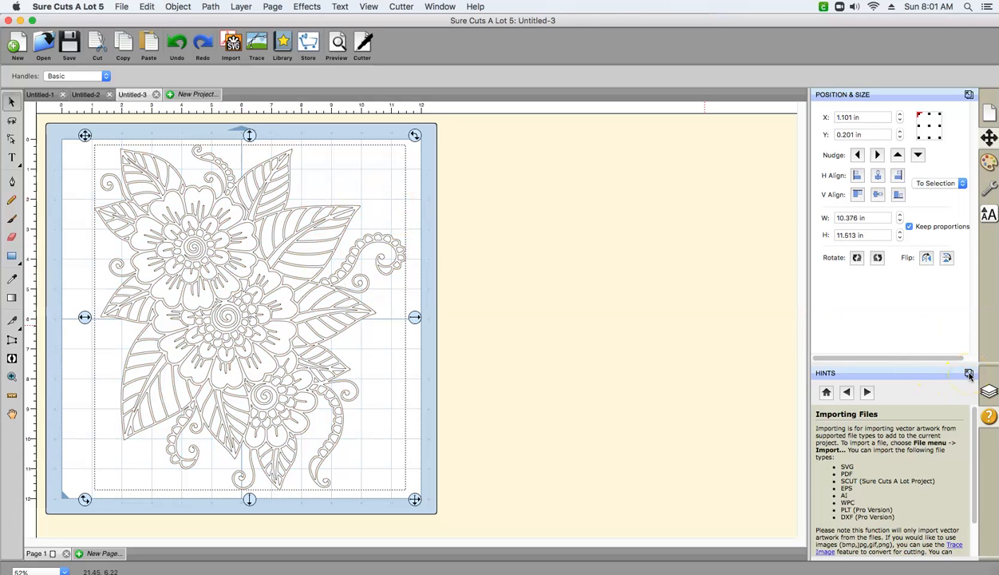
# - Show the Layers panel as a floating window beside the mat, move it up, and make it taller
pyautogui.click(989, 391)
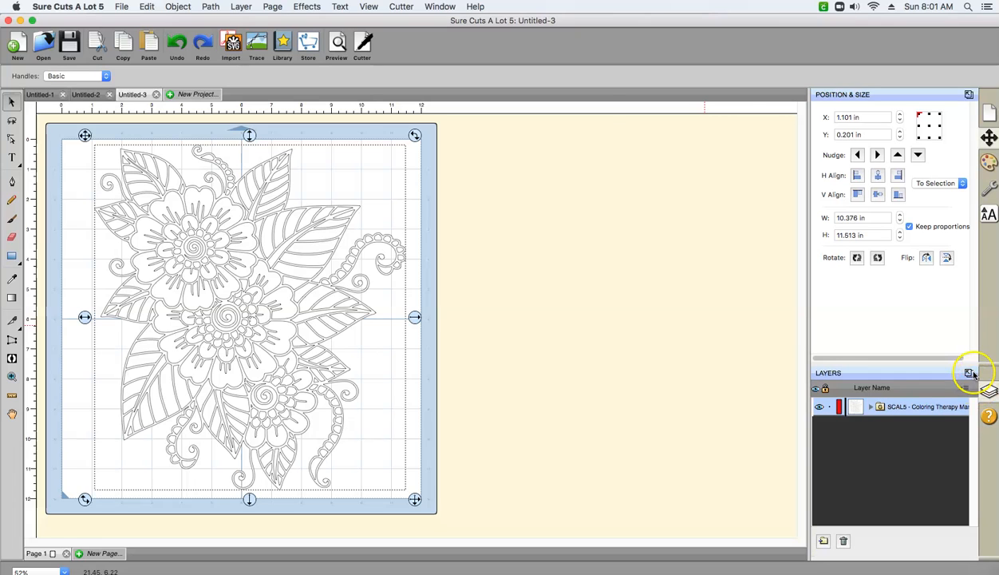
pyautogui.click(969, 372)
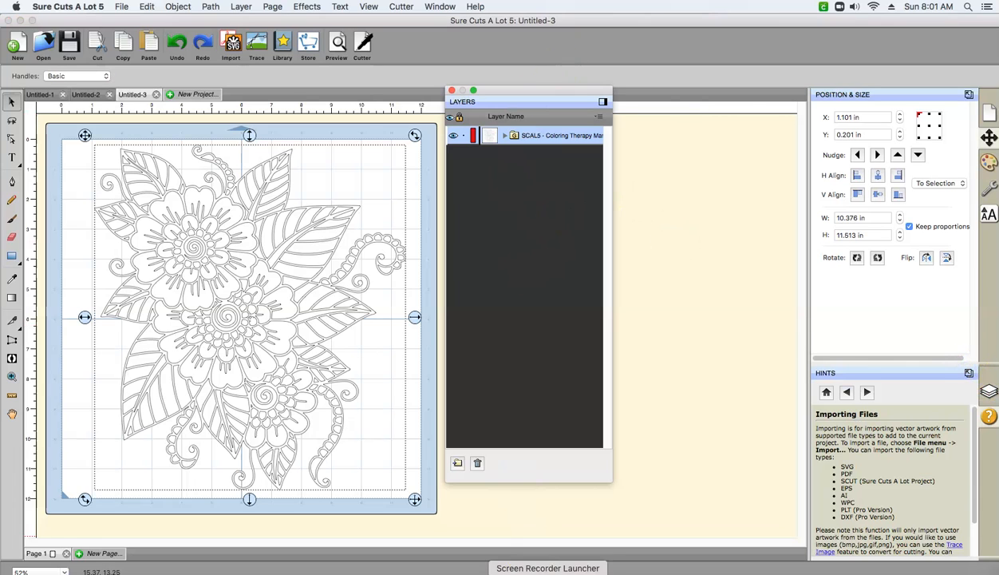
pyautogui.moveTo(529, 483); pyautogui.dragTo(558, 566)
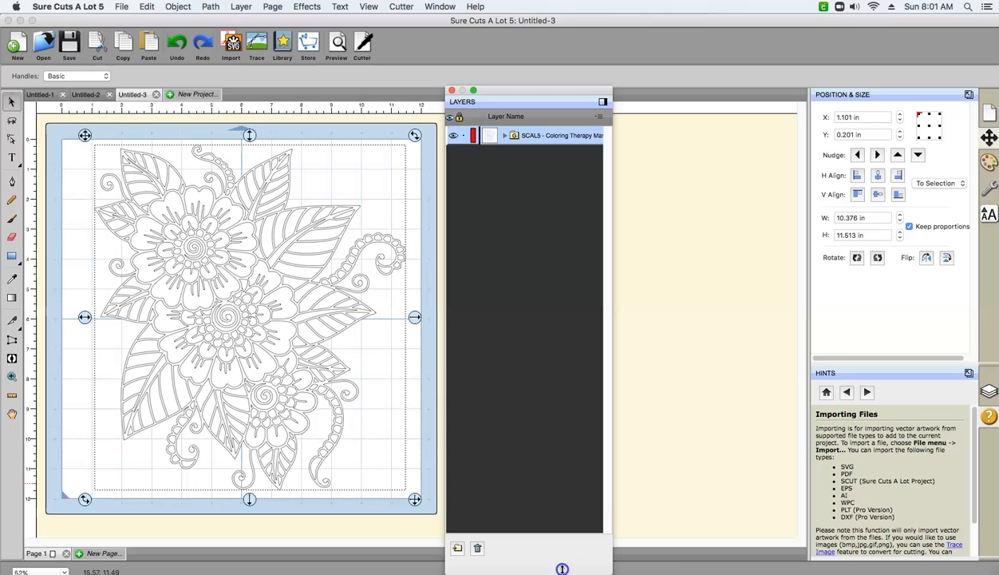
pyautogui.moveTo(529, 92); pyautogui.dragTo(528, 35)
pyautogui.moveTo(519, 506); pyautogui.dragTo(515, 546)
# - Expand the imported mandala flower group in the layer list and ungroup the design into separate pieces
pyautogui.click(505, 77)
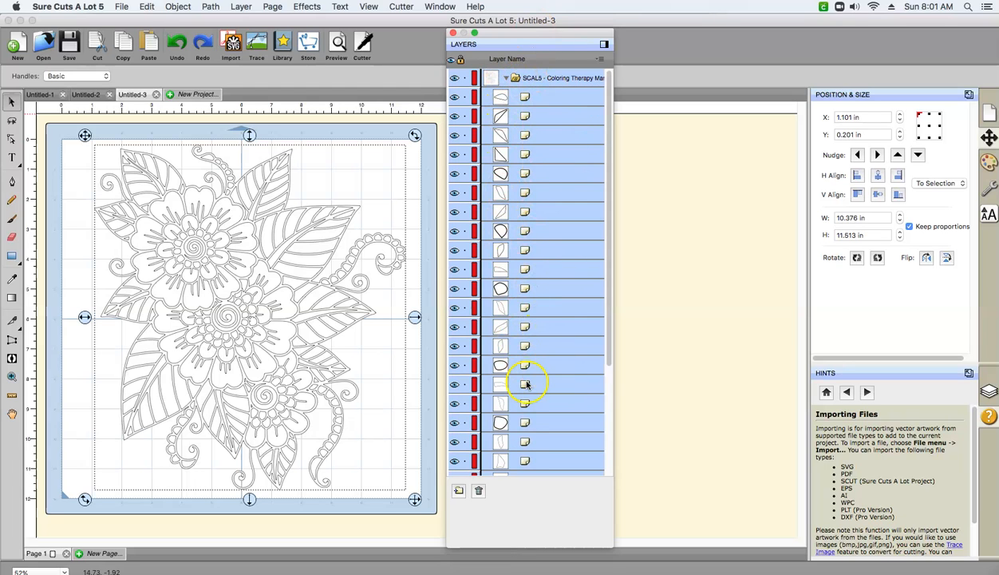
pyautogui.click(179, 7)
pyautogui.click(188, 85)
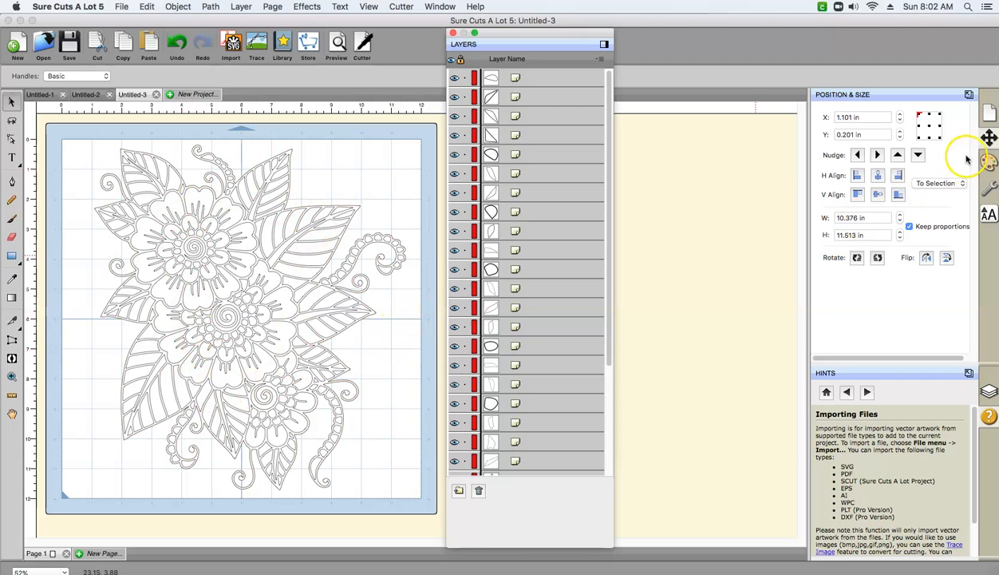
# - Undock the Position & Size, Document, and Fill & Stroke panels, placing Fill & Stroke beside the Layers window
pyautogui.click(968, 94)
pyautogui.click(968, 95)
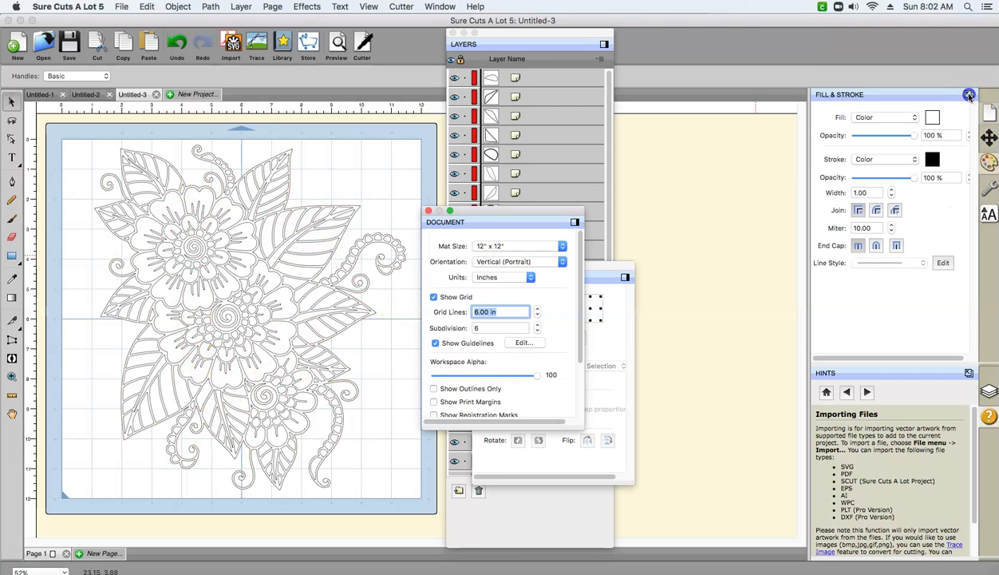
pyautogui.click(968, 94)
pyautogui.moveTo(765, 137); pyautogui.dragTo(755, 35)
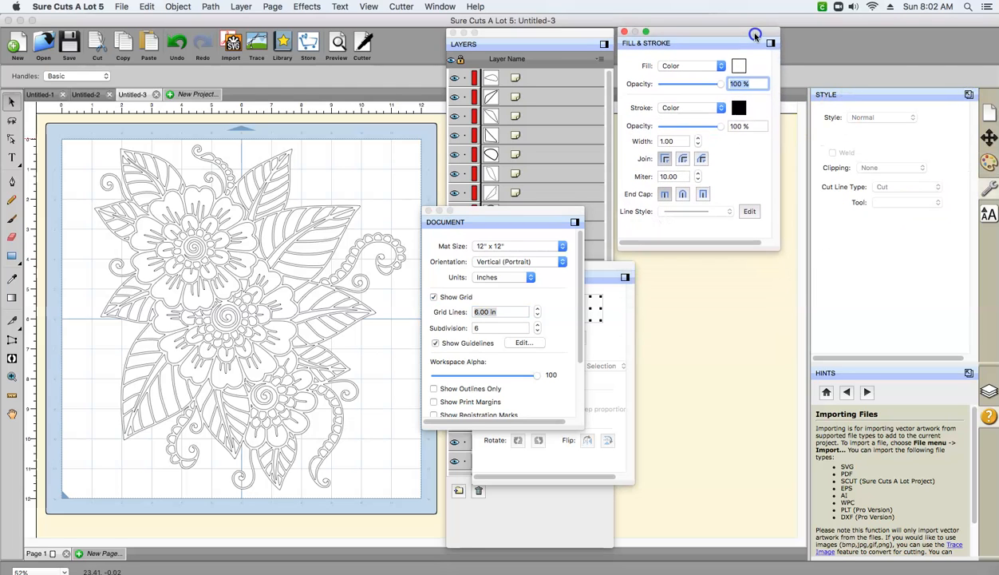
# - Undock the Style and Text panels and move the Text panel below Fill & Stroke
pyautogui.click(968, 94)
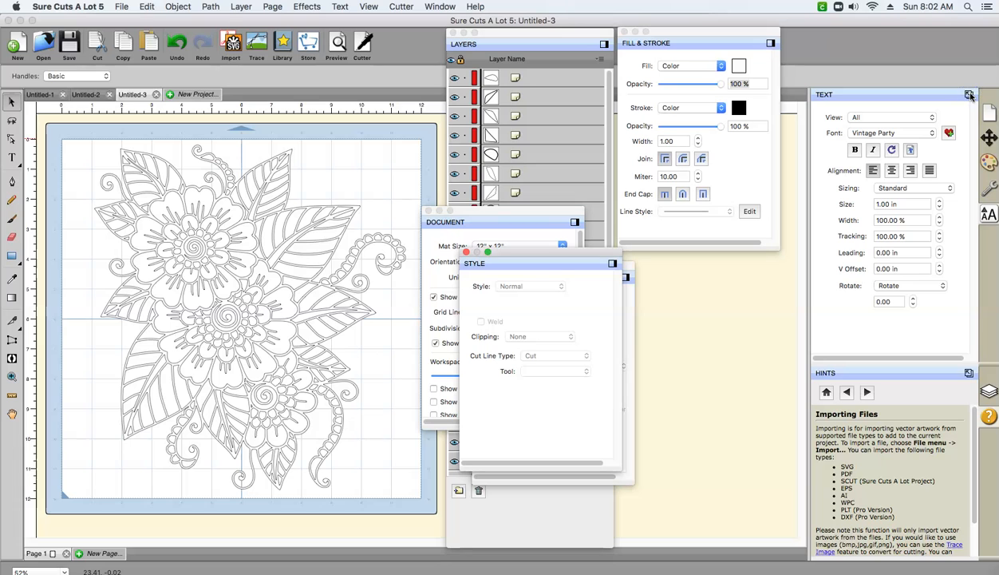
pyautogui.click(970, 95)
pyautogui.click(498, 240)
pyautogui.moveTo(498, 226); pyautogui.dragTo(697, 308)
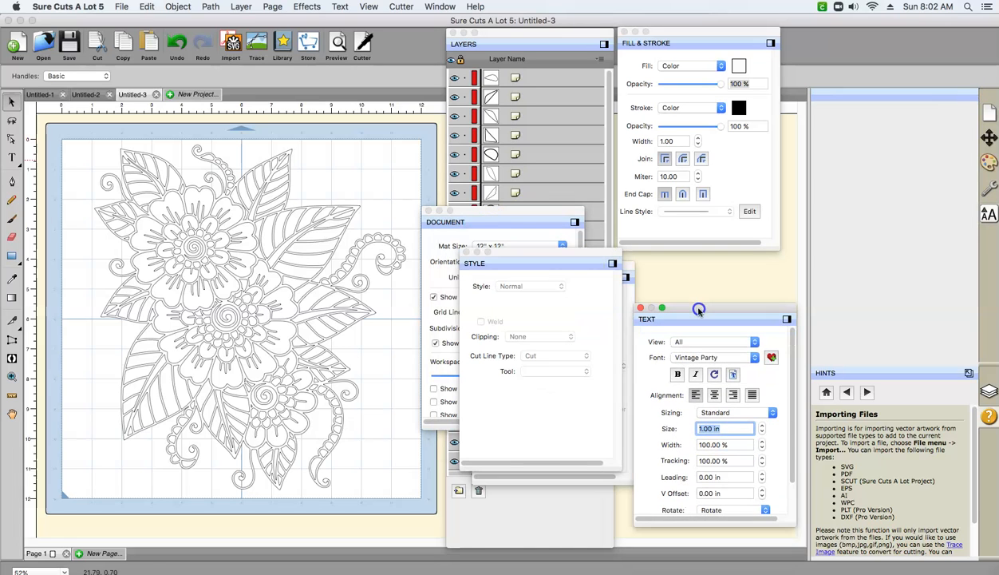
# - Dock the Style, Position & Size, Document, and Text panels again, leaving Layers and Fill & Stroke floating
pyautogui.click(613, 265)
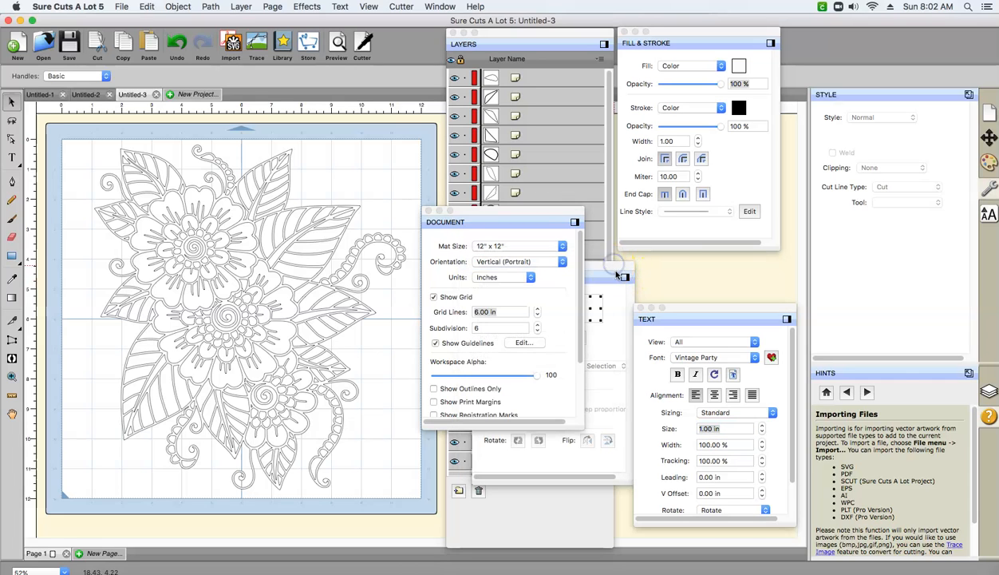
pyautogui.click(624, 279)
pyautogui.click(576, 223)
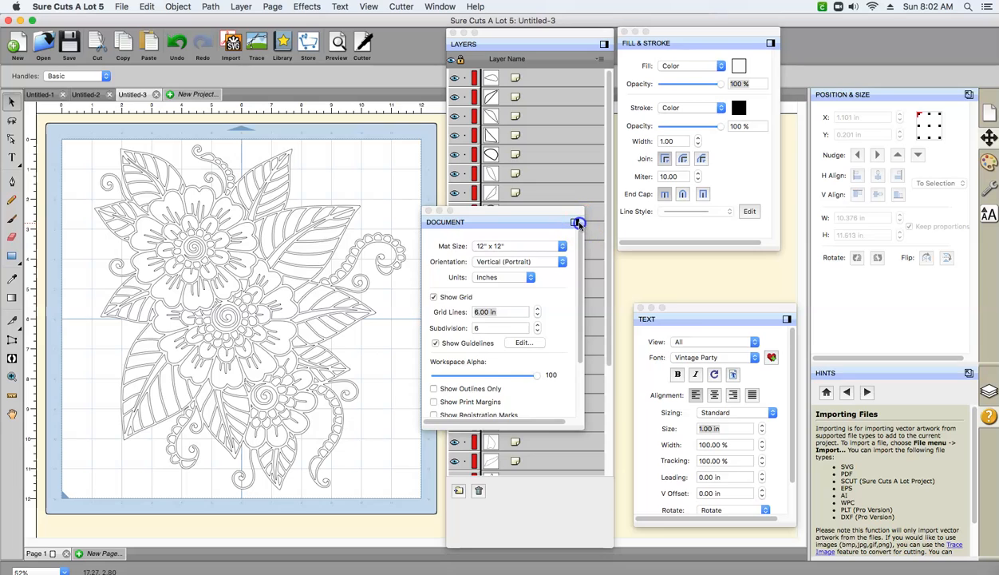
pyautogui.click(786, 320)
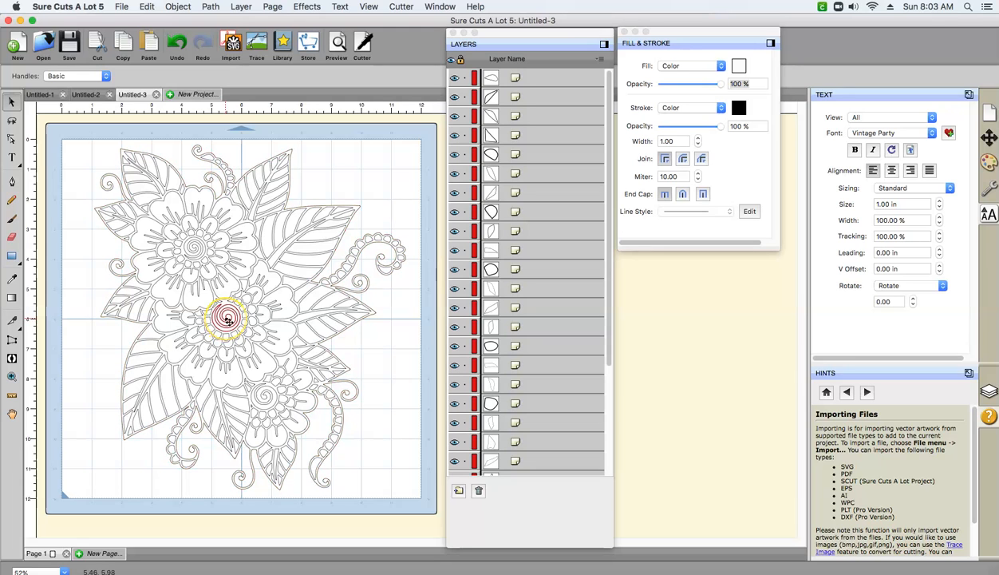
# - Fill the middle flower's central spiral with pale yellow F6EFBE and save that color as a custom color
pyautogui.click(226, 318)
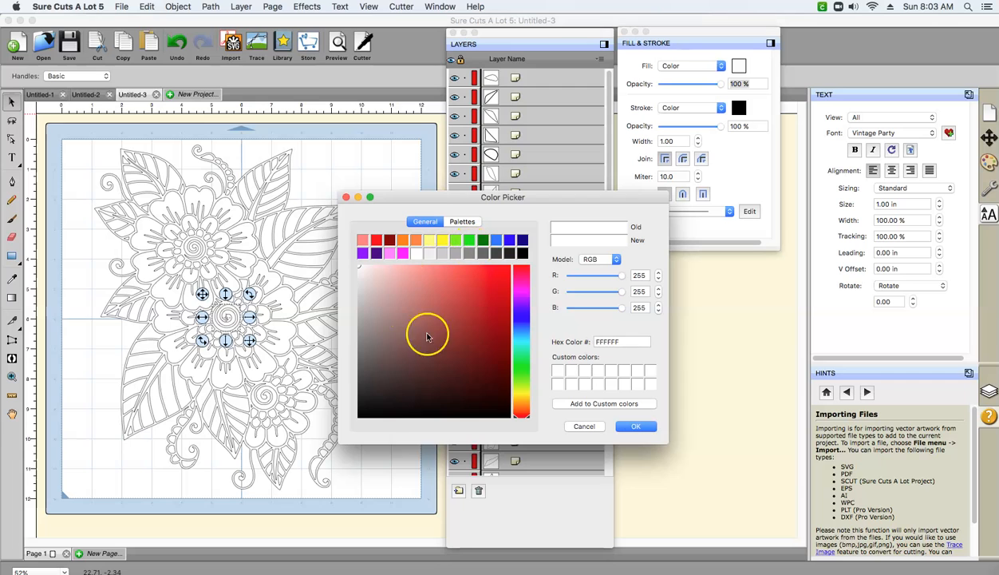
pyautogui.click(519, 395)
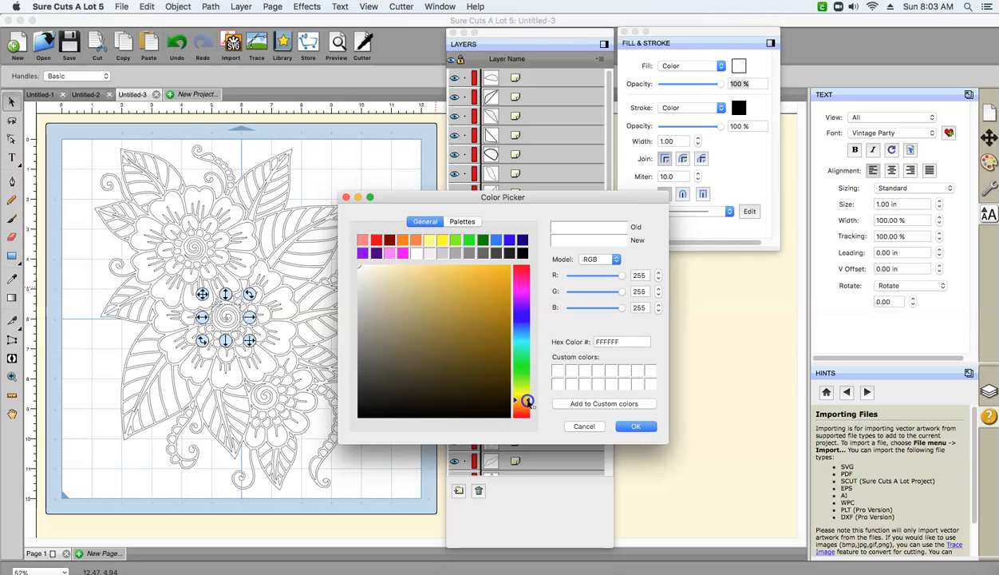
pyautogui.moveTo(528, 401); pyautogui.dragTo(528, 396)
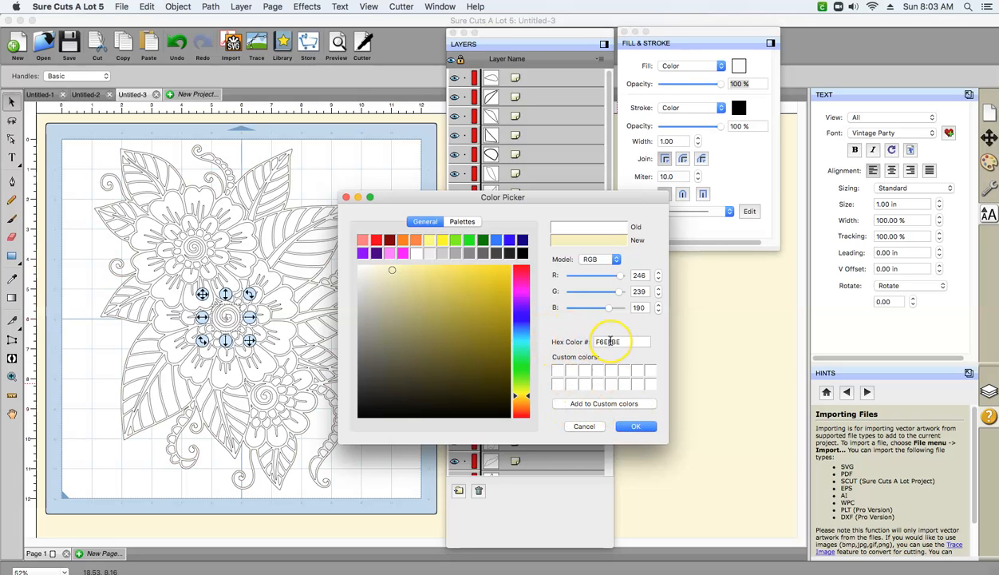
pyautogui.click(588, 407)
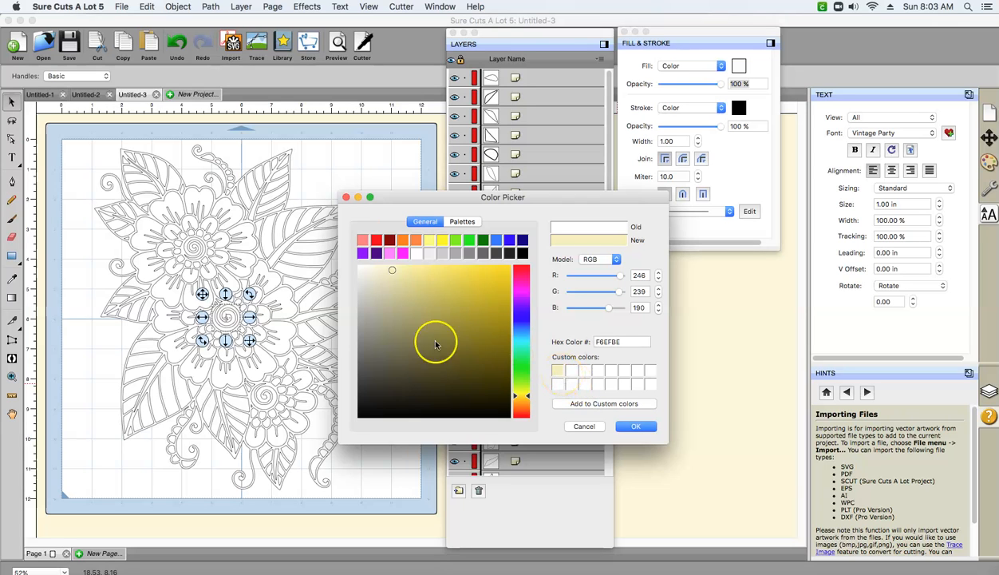
pyautogui.click(633, 427)
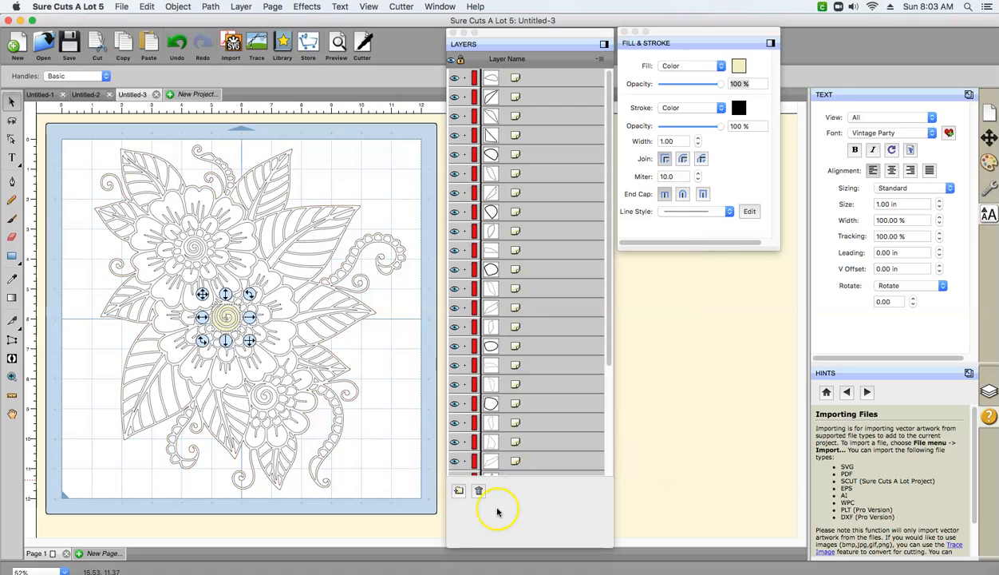
# - Fill the upper flower's central spiral with the saved pale yellow custom color F6EFBE
pyautogui.click(194, 248)
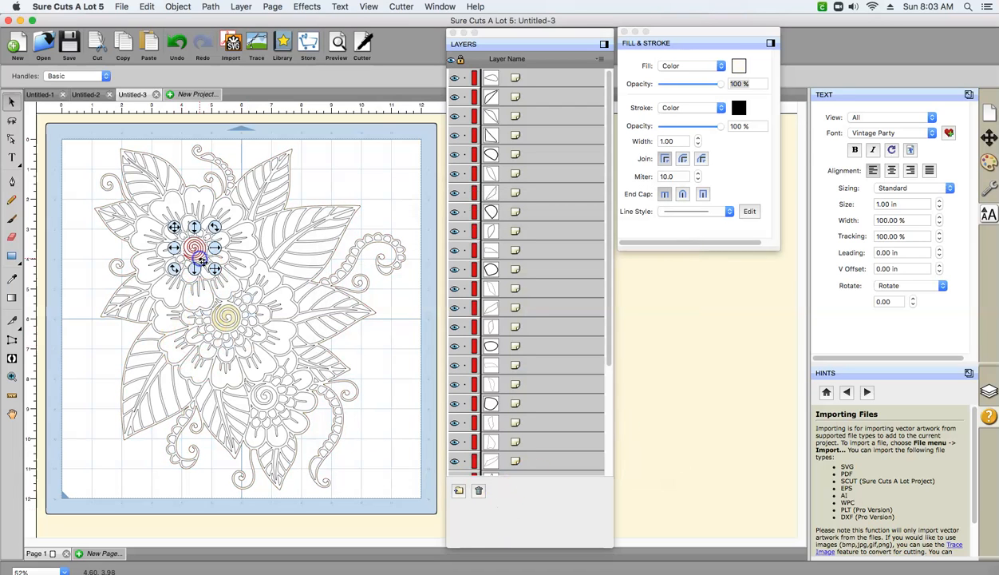
pyautogui.click(739, 67)
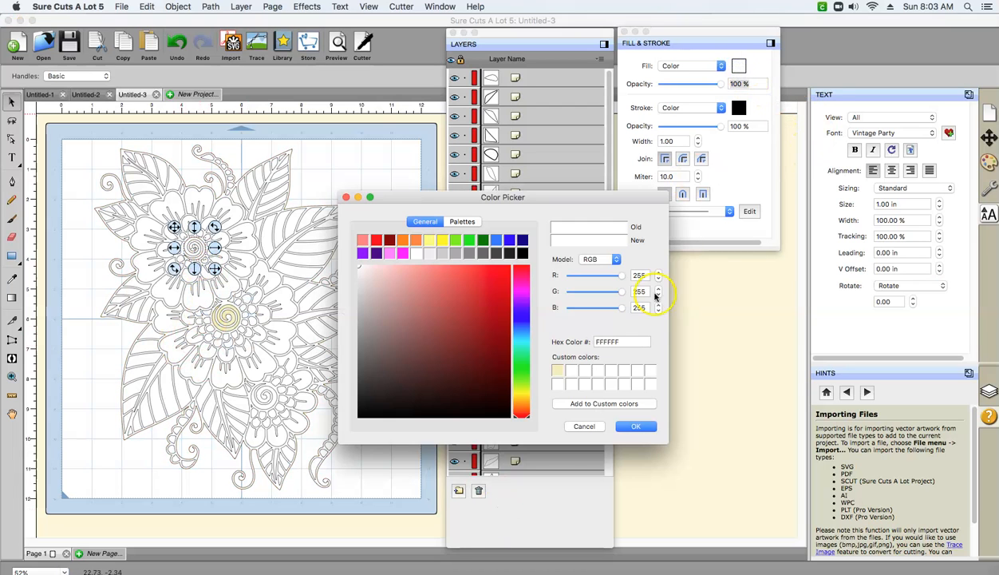
pyautogui.click(556, 372)
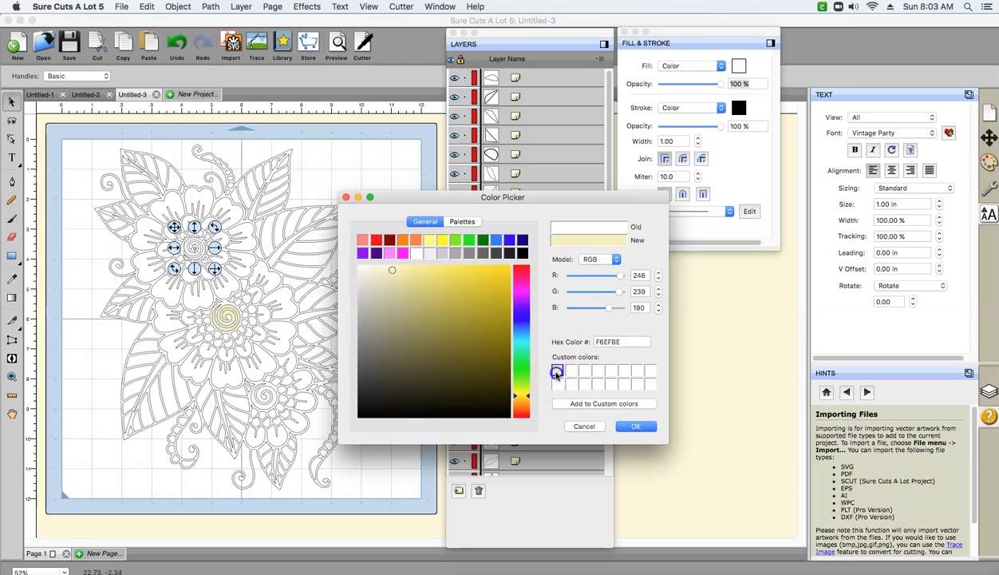
pyautogui.click(636, 426)
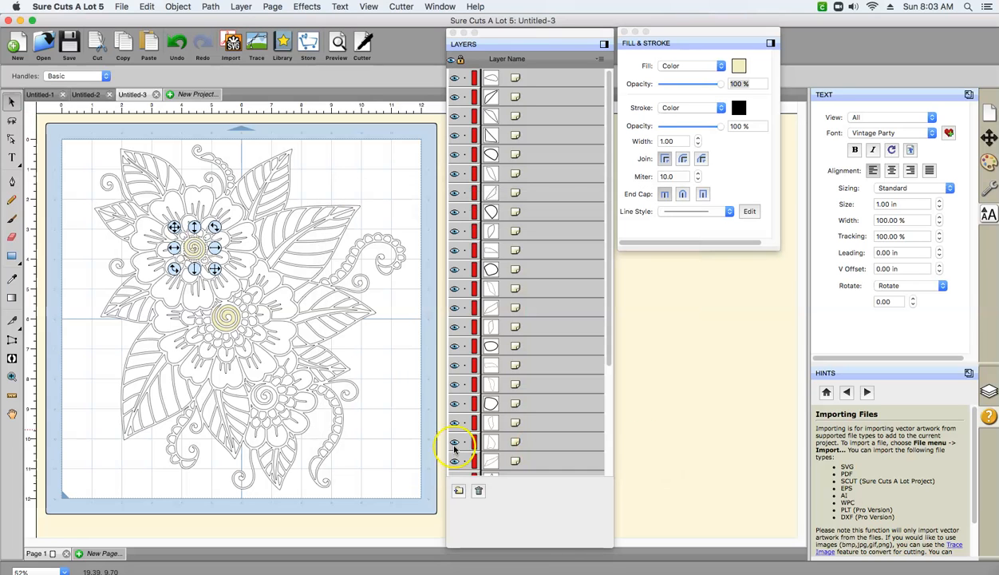
# - Fill the lower flower's central spiral with the saved pale yellow custom color F6EFBE
pyautogui.click(267, 396)
pyautogui.click(739, 67)
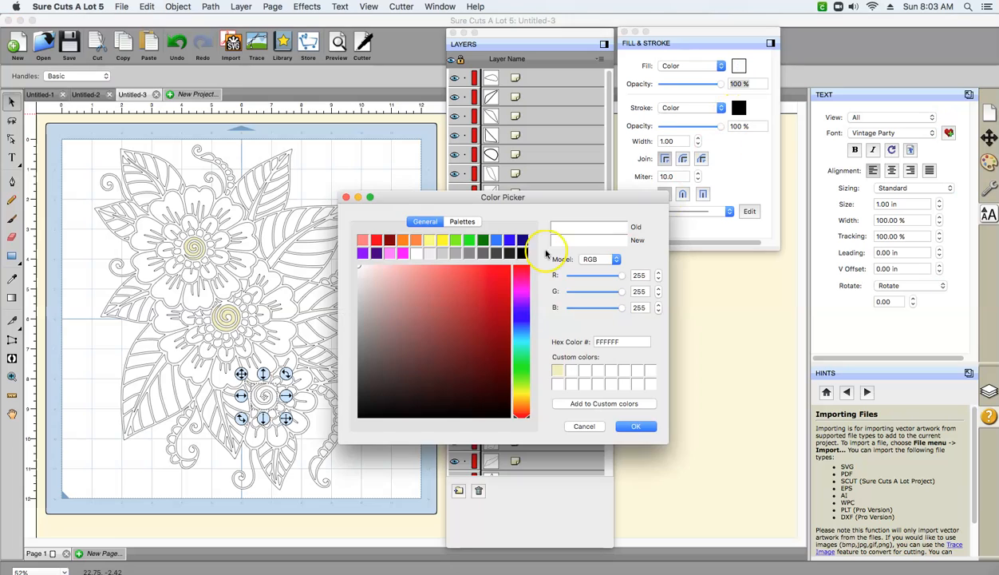
pyautogui.click(559, 371)
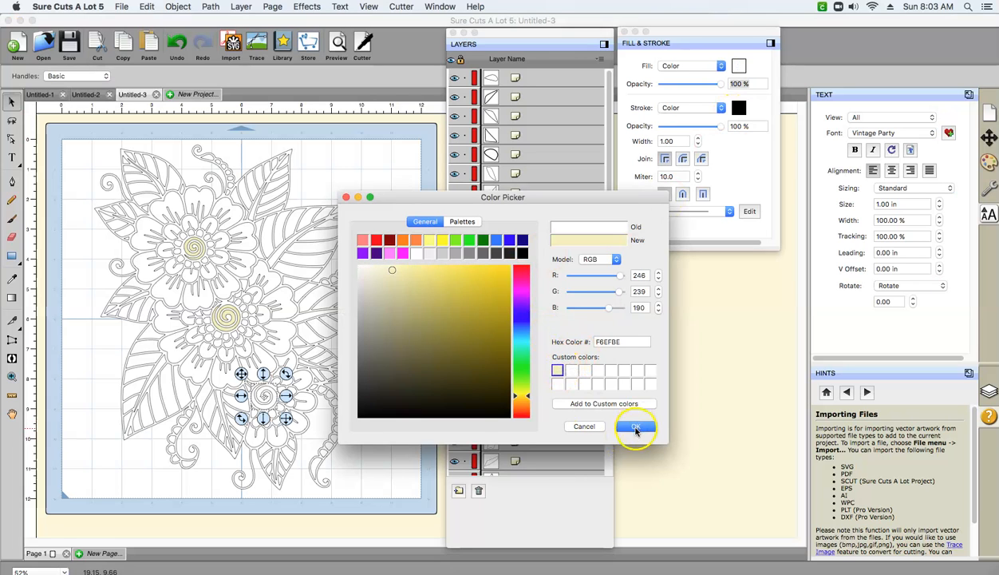
pyautogui.click(636, 426)
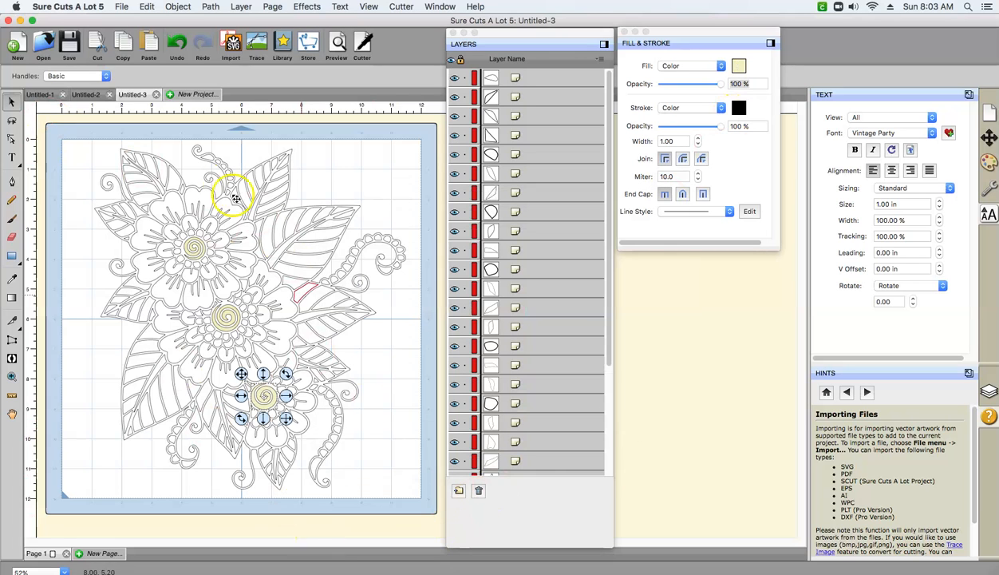
# - Select a small piece beside the upper flower's spiral, mix orange FFAD00 and save it as a custom color without applying the fill
pyautogui.click(214, 247)
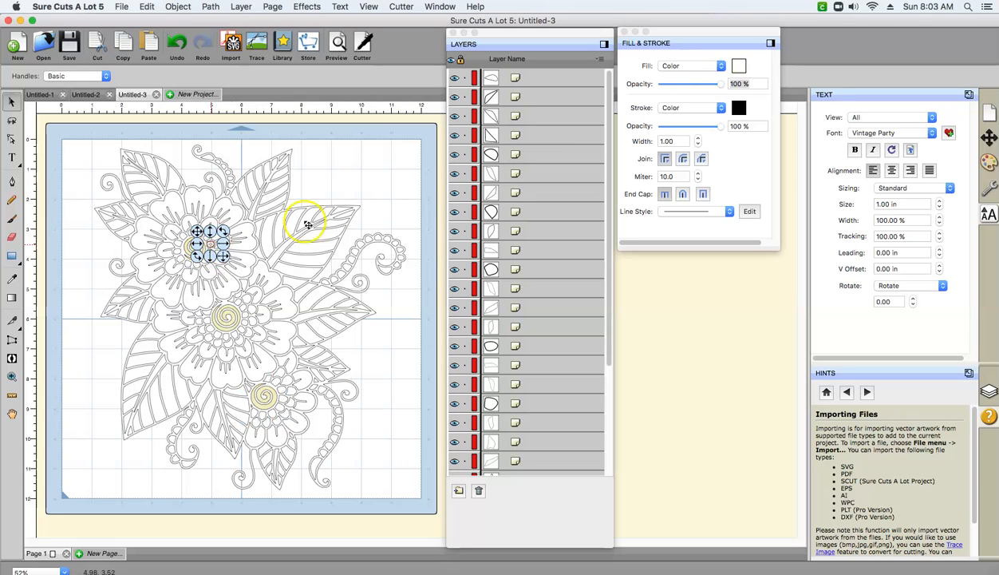
pyautogui.click(737, 69)
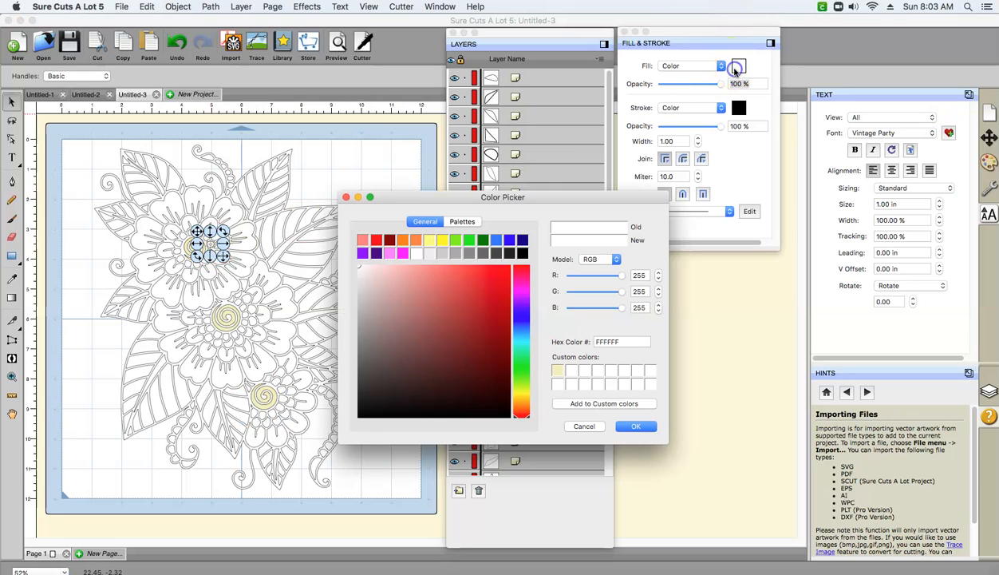
pyautogui.click(431, 240)
pyautogui.moveTo(515, 382); pyautogui.dragTo(516, 398)
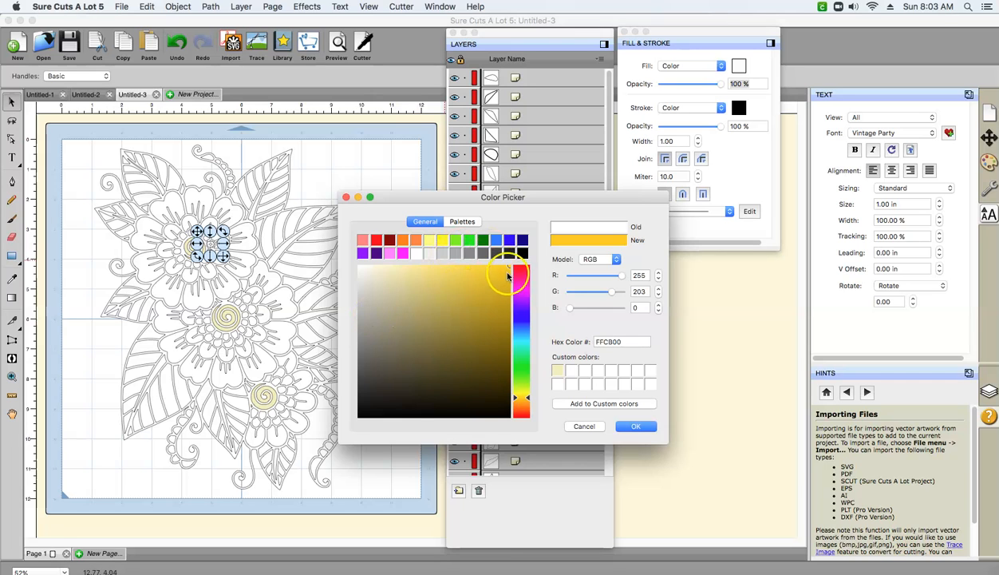
pyautogui.moveTo(515, 399); pyautogui.dragTo(517, 401)
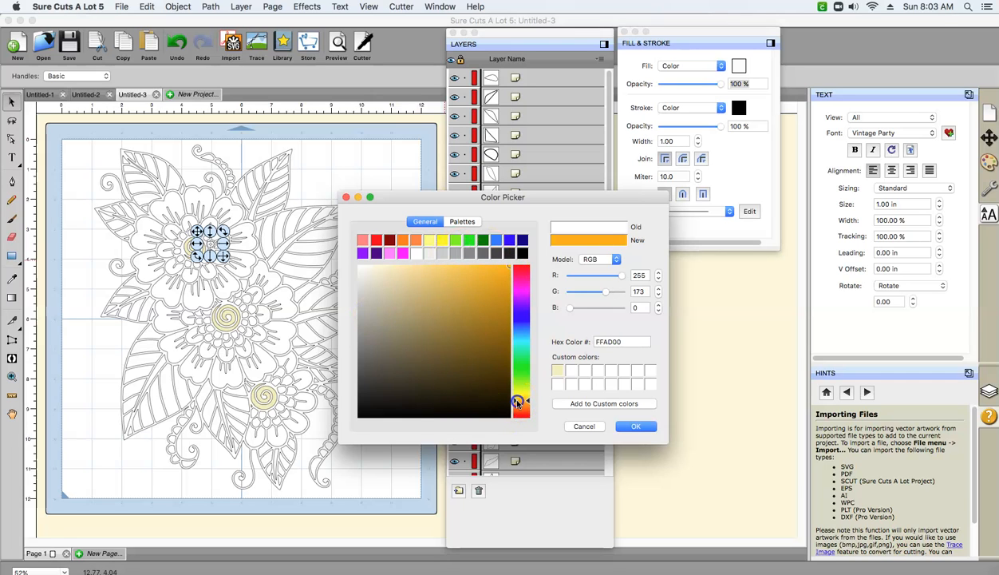
pyautogui.click(604, 405)
pyautogui.click(588, 427)
pyautogui.click(738, 68)
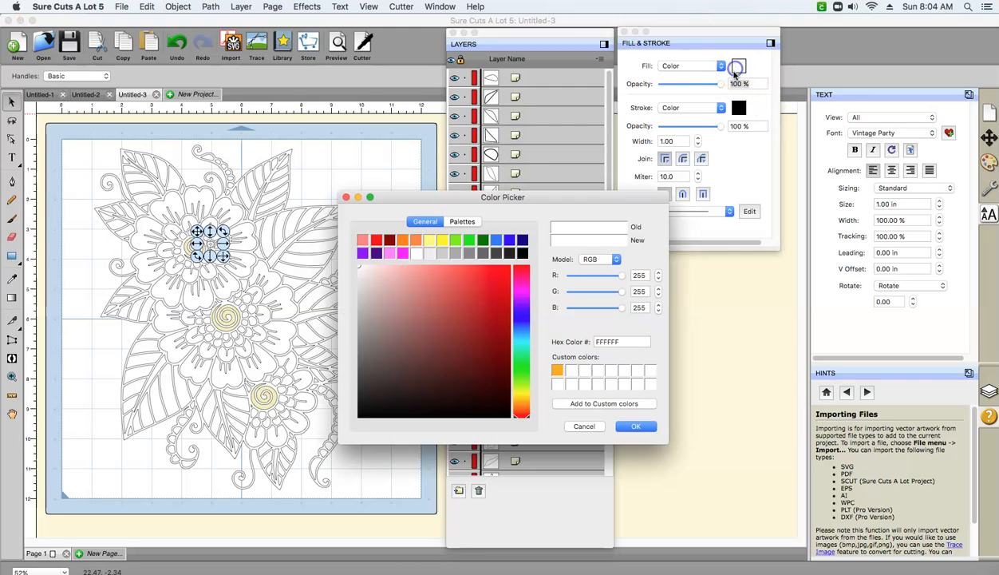
pyautogui.click(569, 372)
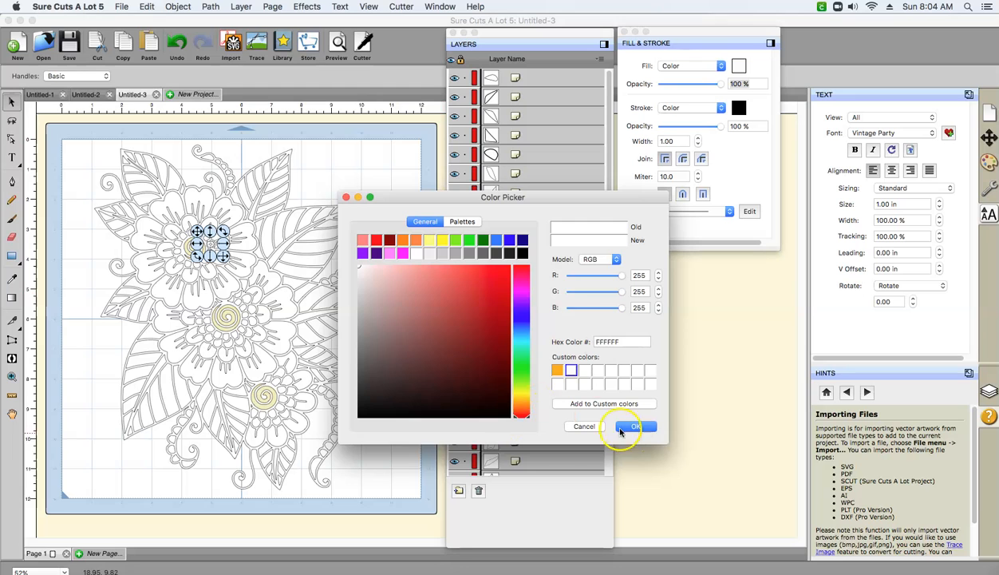
pyautogui.click(587, 425)
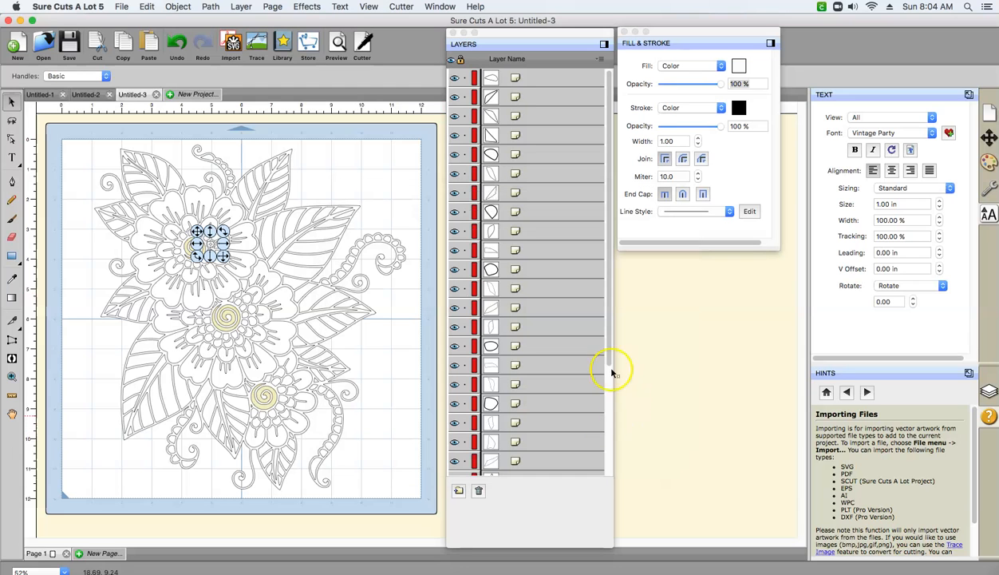
pyautogui.click(227, 324)
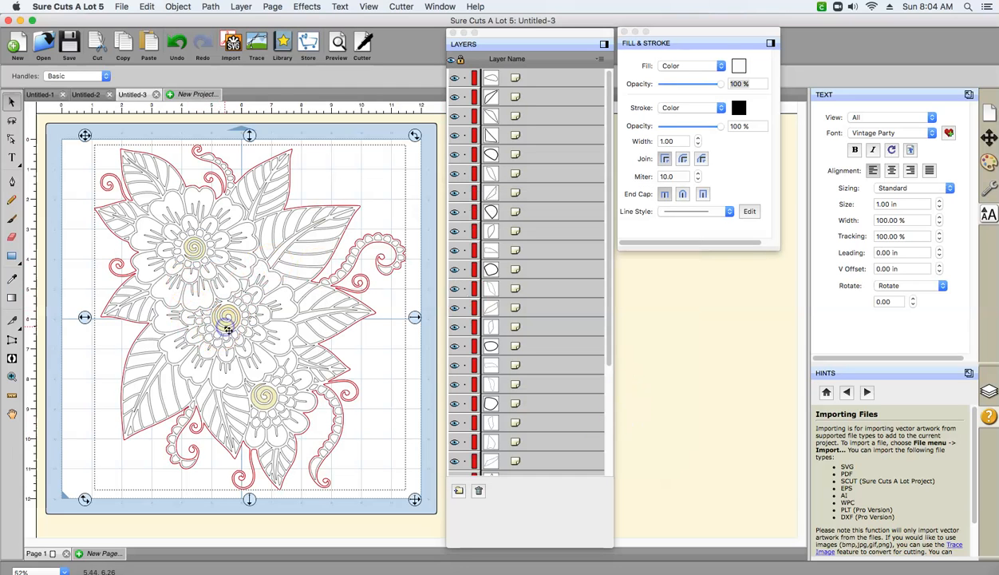
pyautogui.click(325, 151)
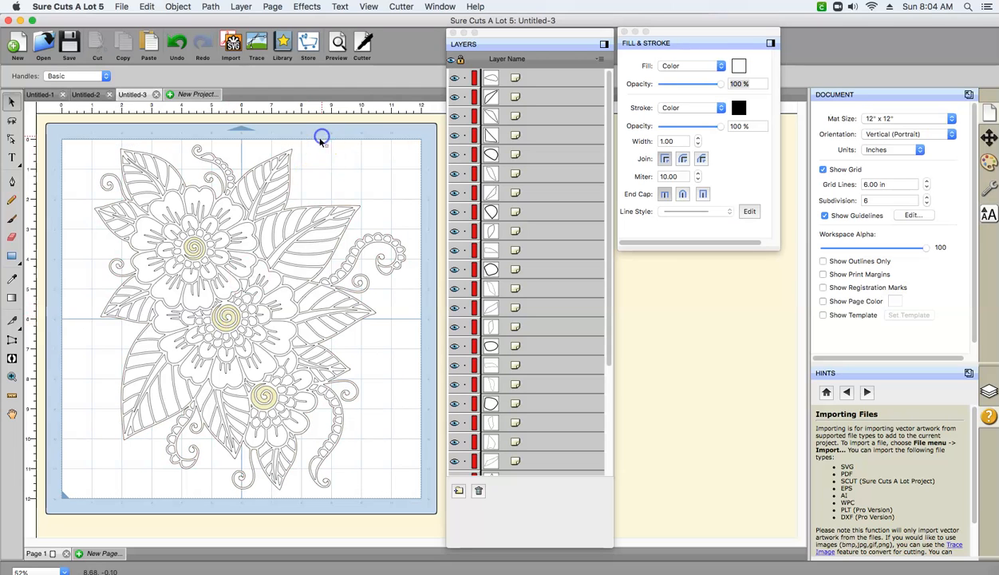
pyautogui.click(234, 330)
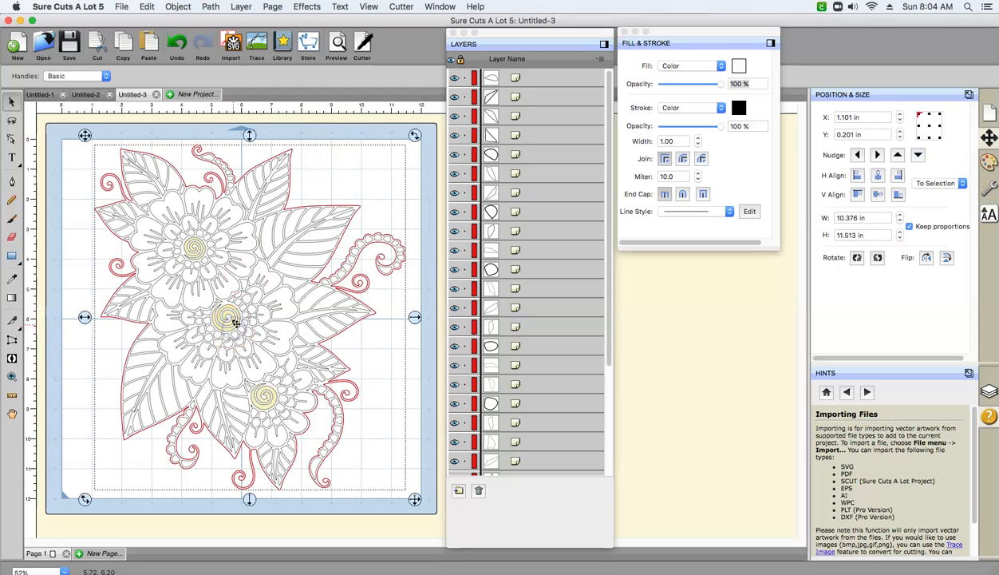
pyautogui.click(359, 121)
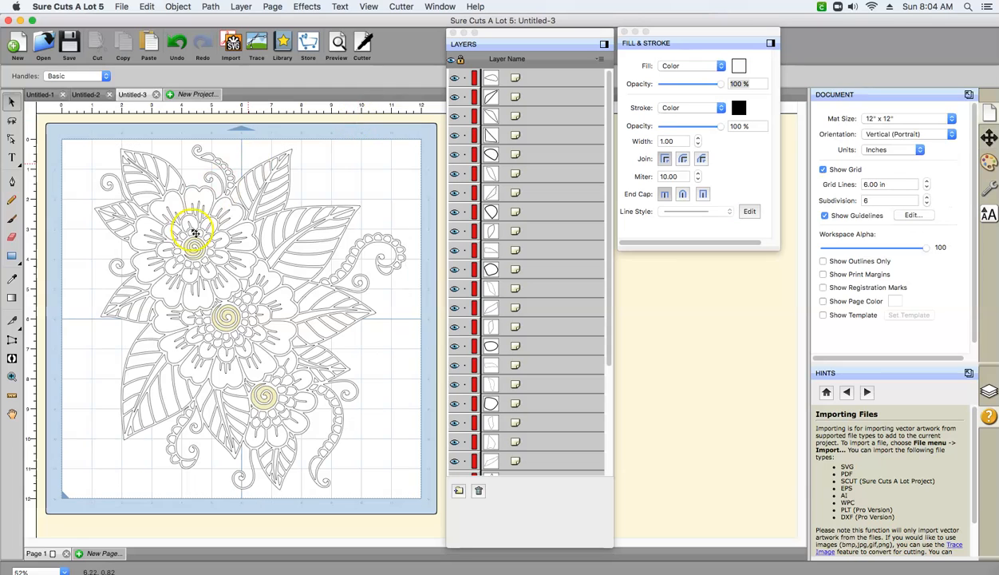
# - Select the upper flower's central spiral and copy the hex code of its fill color, F6EFBE
pyautogui.click(196, 250)
pyautogui.click(194, 247)
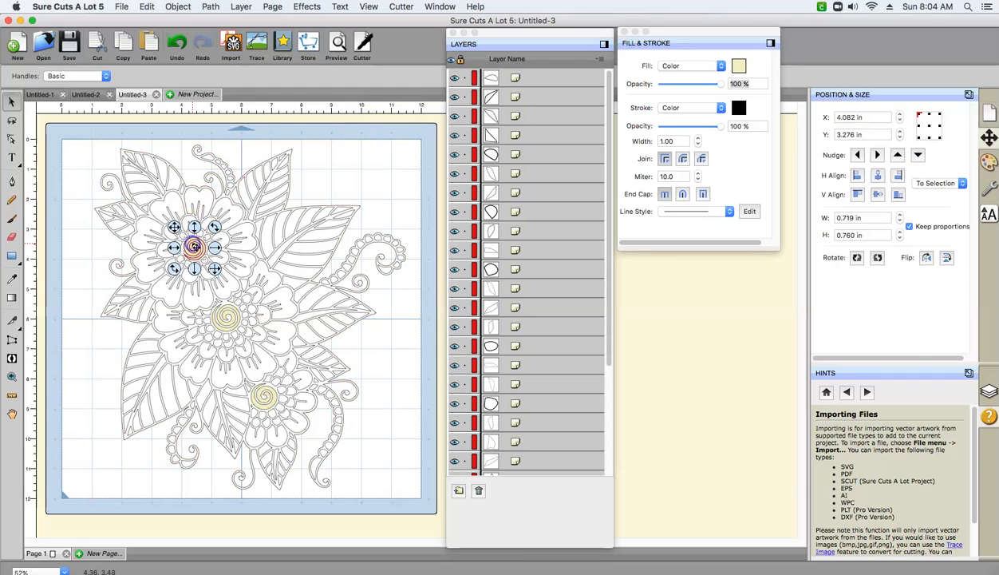
pyautogui.click(735, 67)
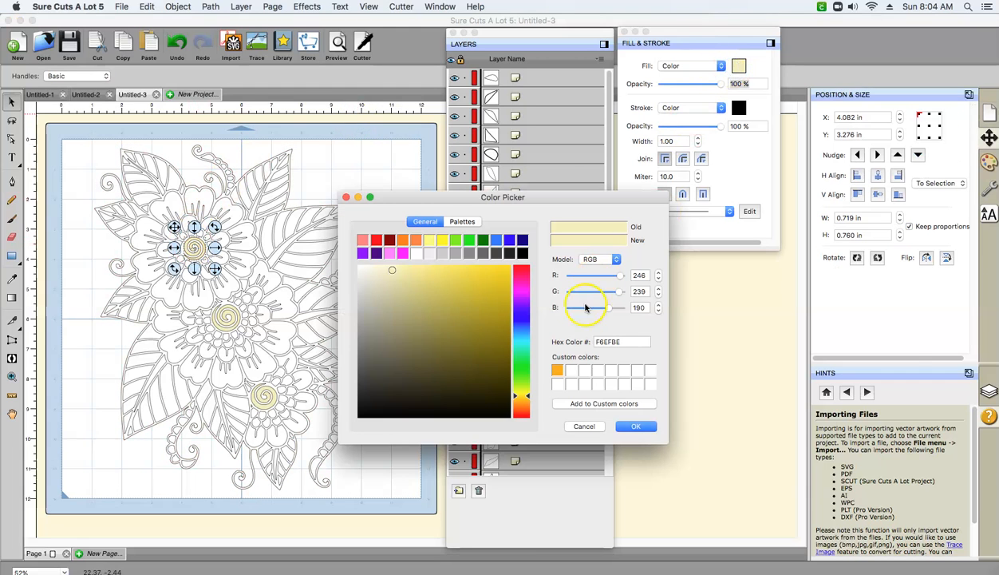
pyautogui.click(601, 341)
pyautogui.doubleClick(613, 341)
pyautogui.rightClick(613, 342)
pyautogui.click(613, 343)
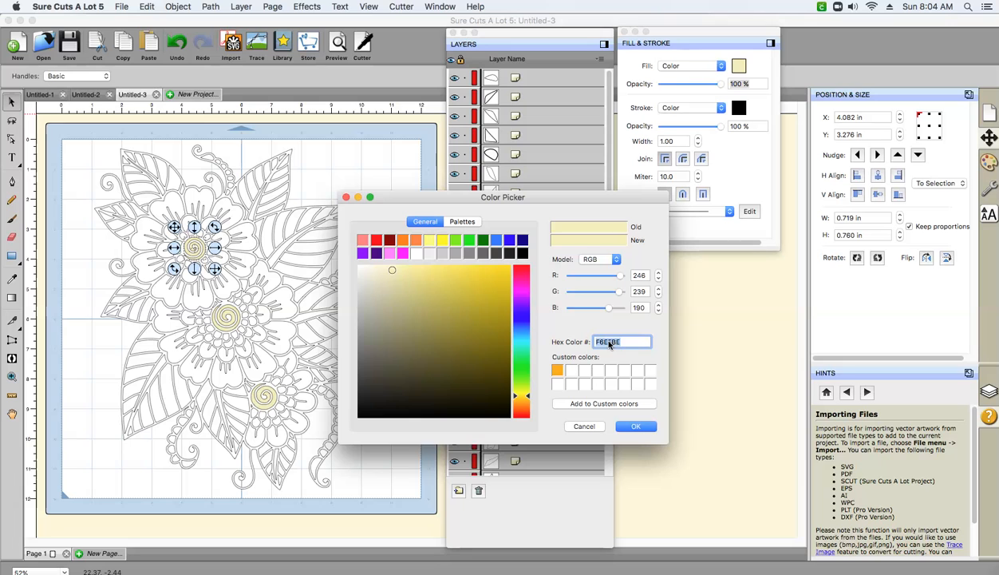
pyautogui.rightClick(608, 341)
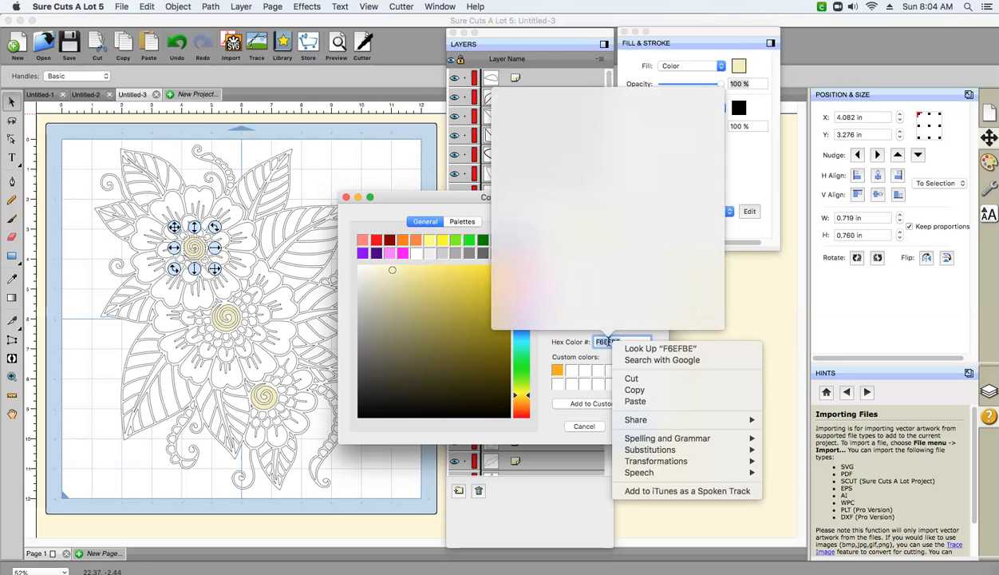
pyautogui.click(575, 345)
pyautogui.rightClick(609, 341)
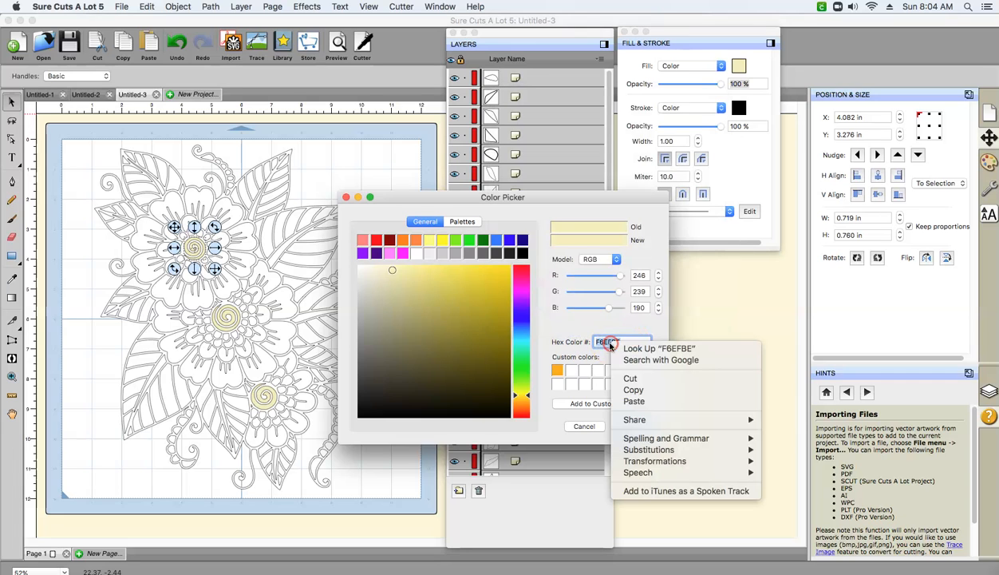
pyautogui.click(627, 391)
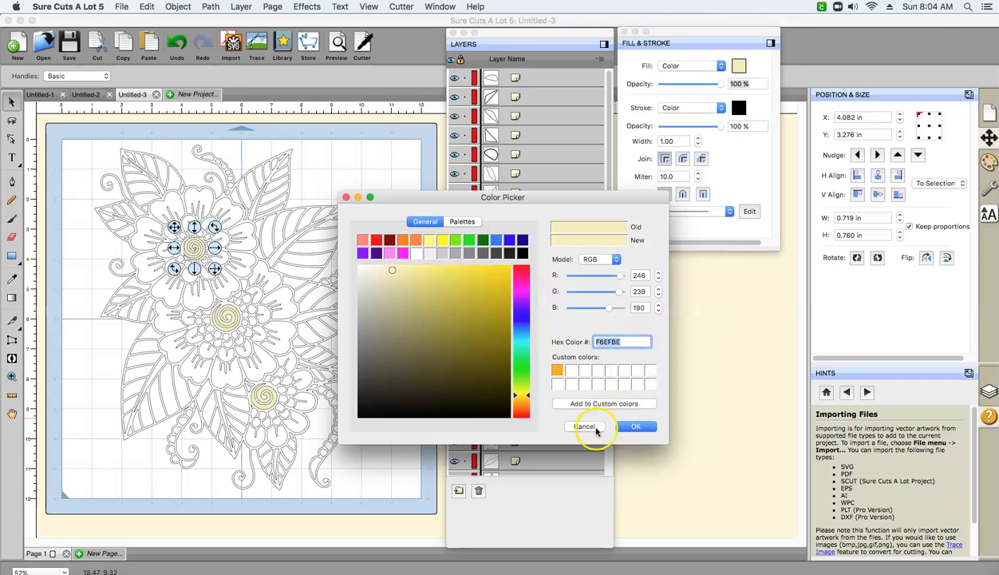
# - Try to save the copied hex color F6EFBE into the second custom color slot
pyautogui.click(572, 370)
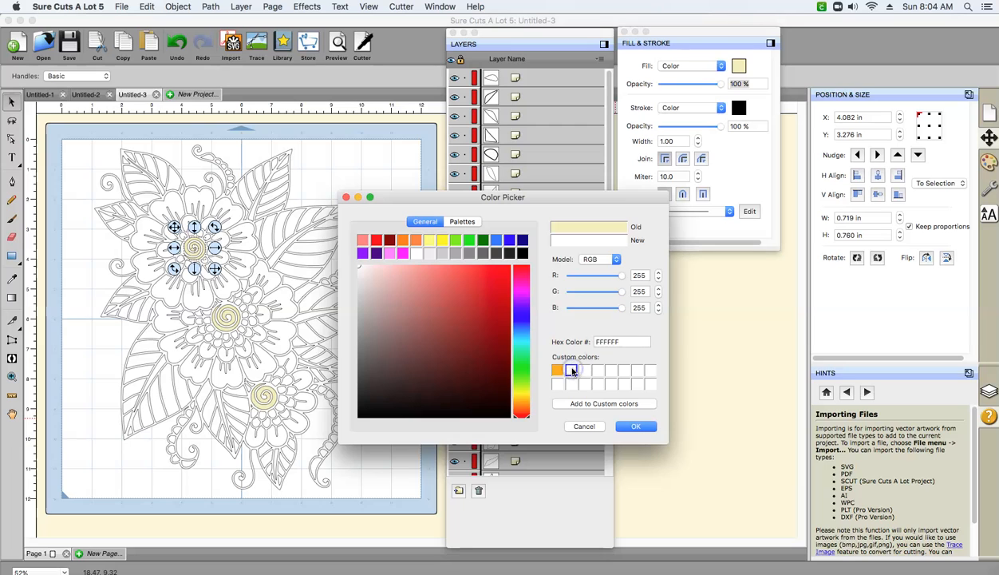
pyautogui.rightClick(604, 343)
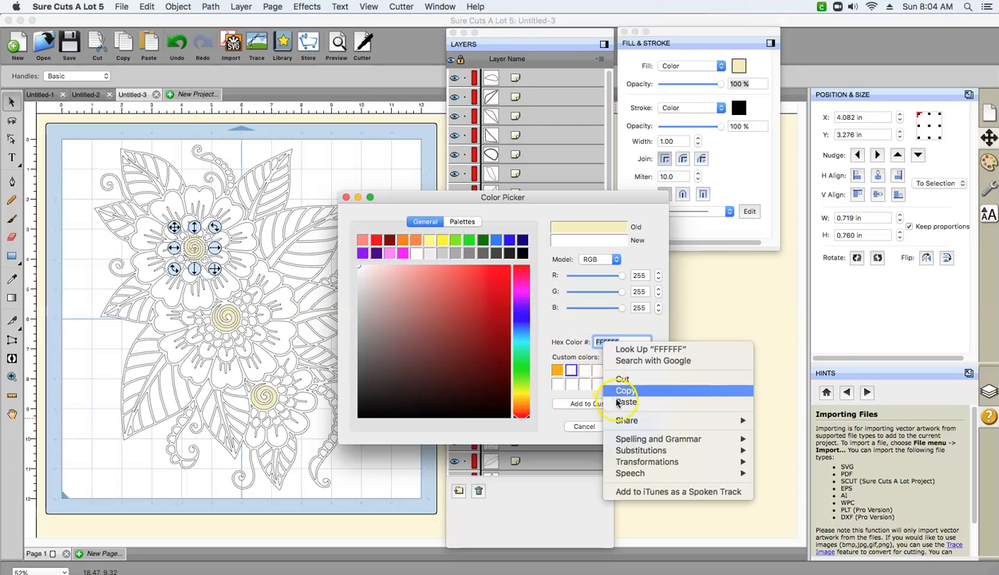
pyautogui.click(616, 402)
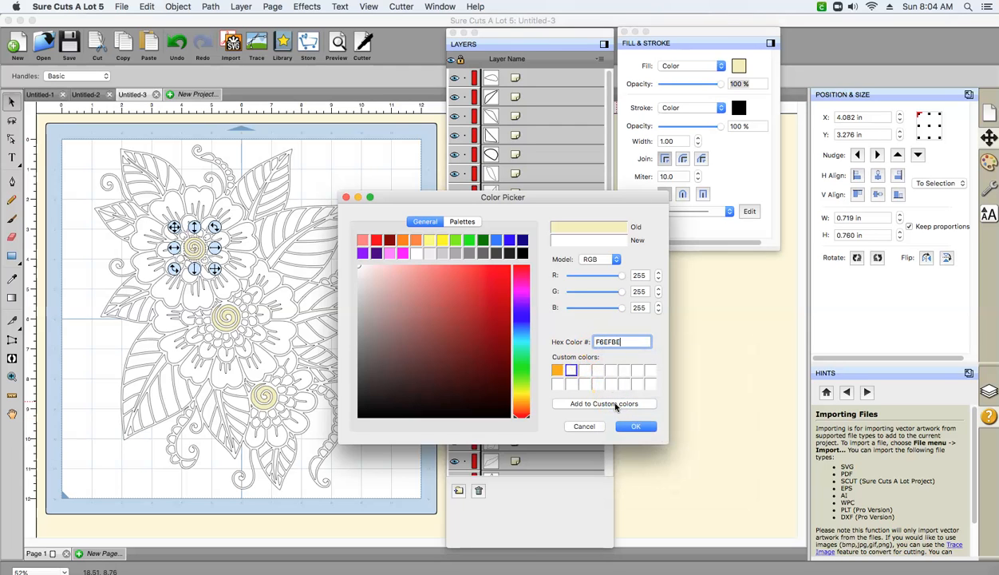
pyautogui.click(616, 404)
pyautogui.press('Return')
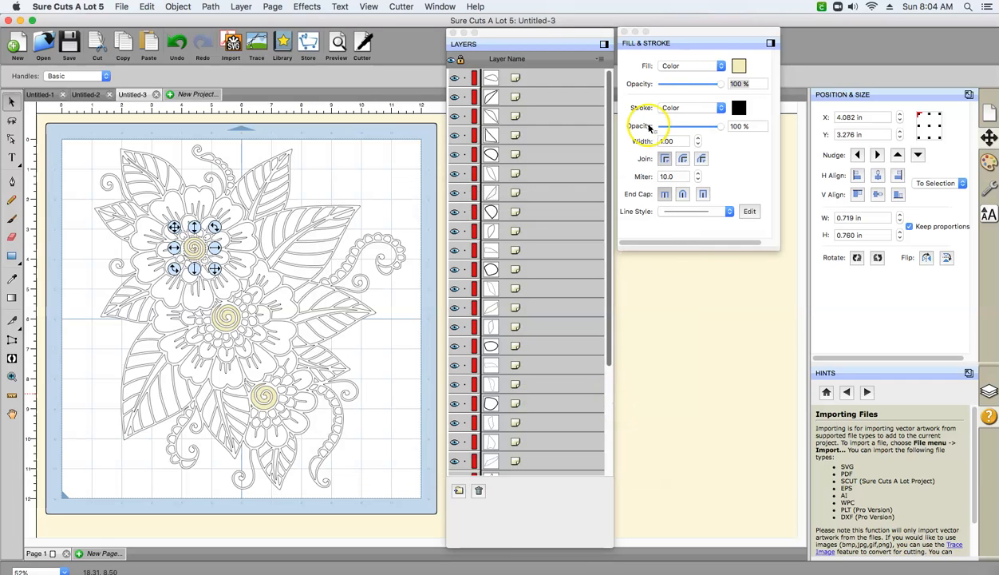
# - Restore the spiral's original color F6EFBE in the color picker and save it in the second custom color slot, keeping it as the fill
pyautogui.click(737, 65)
pyautogui.click(568, 394)
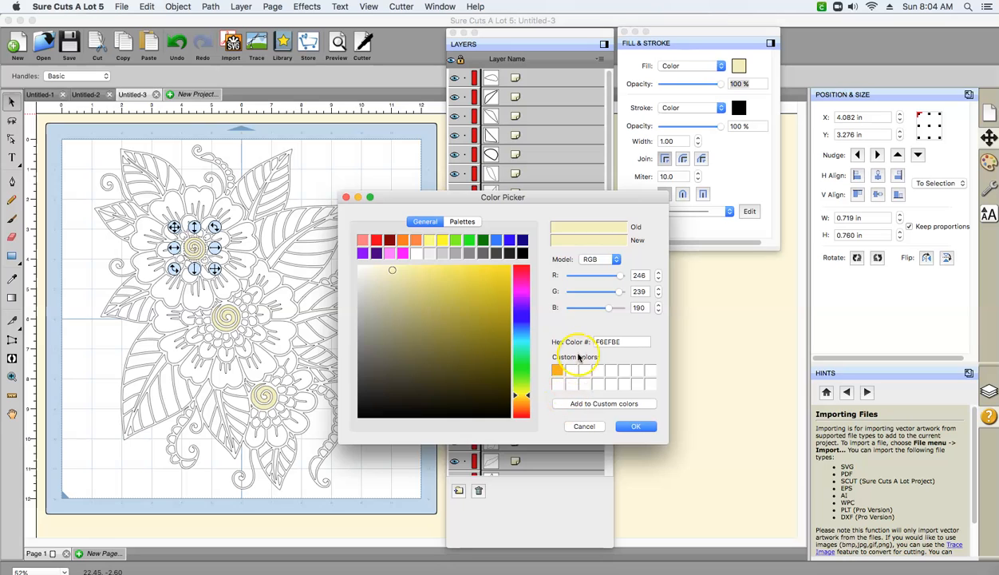
pyautogui.click(573, 370)
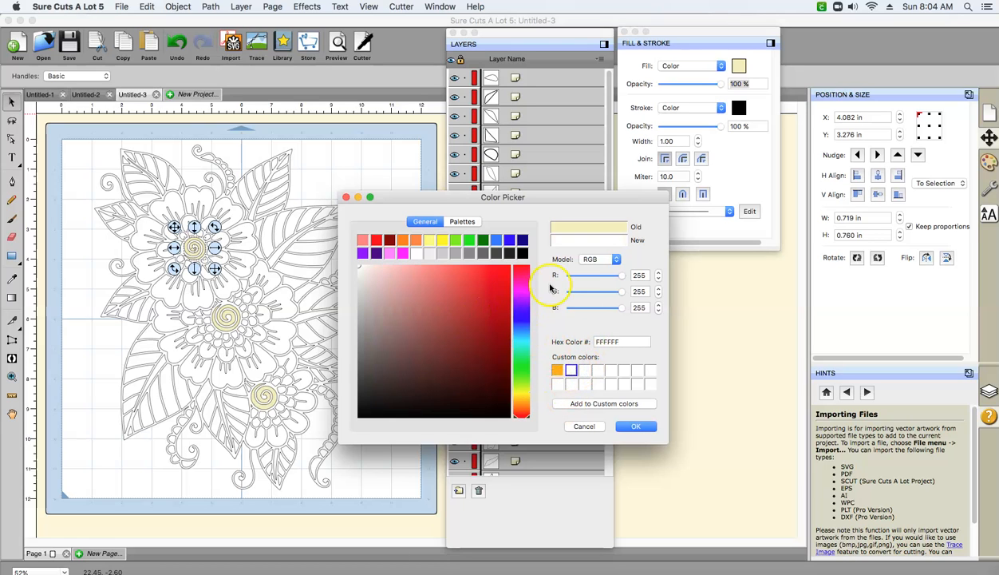
pyautogui.click(607, 341)
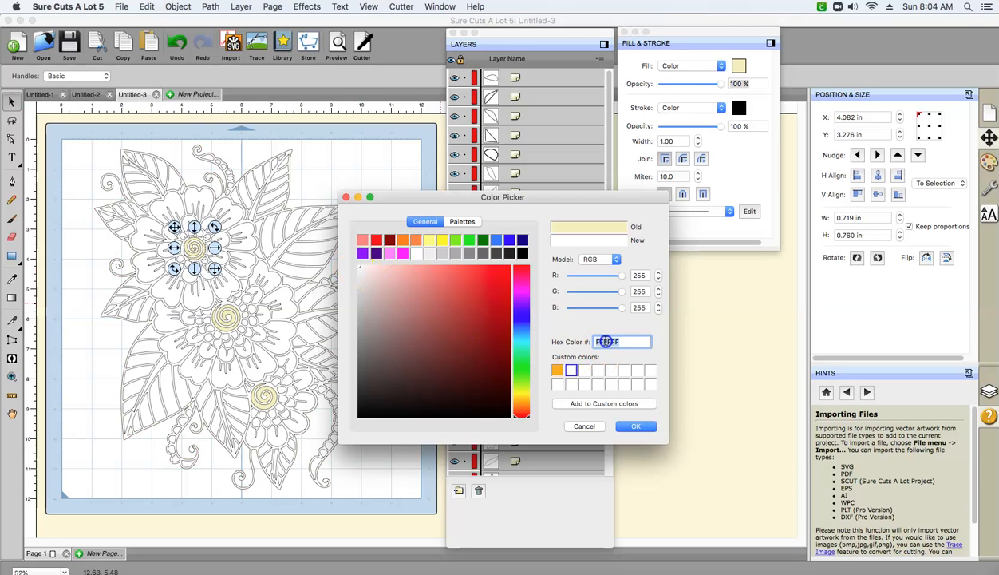
pyautogui.click(589, 227)
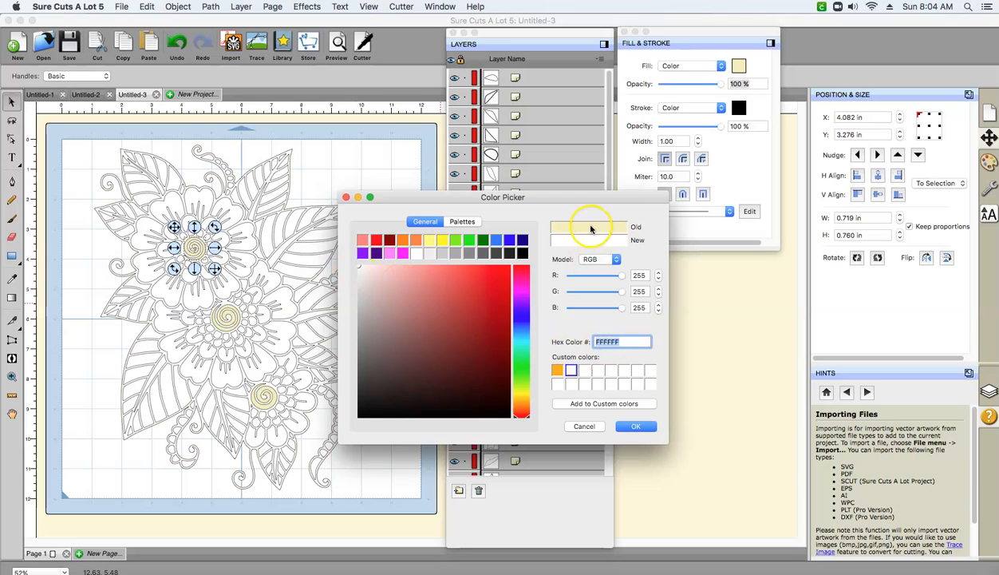
pyautogui.click(394, 272)
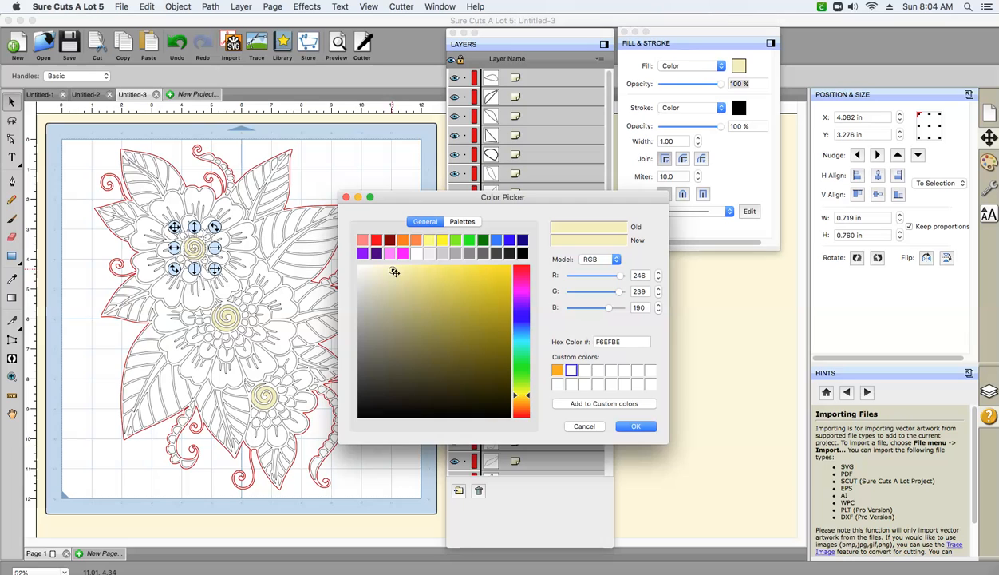
pyautogui.click(585, 403)
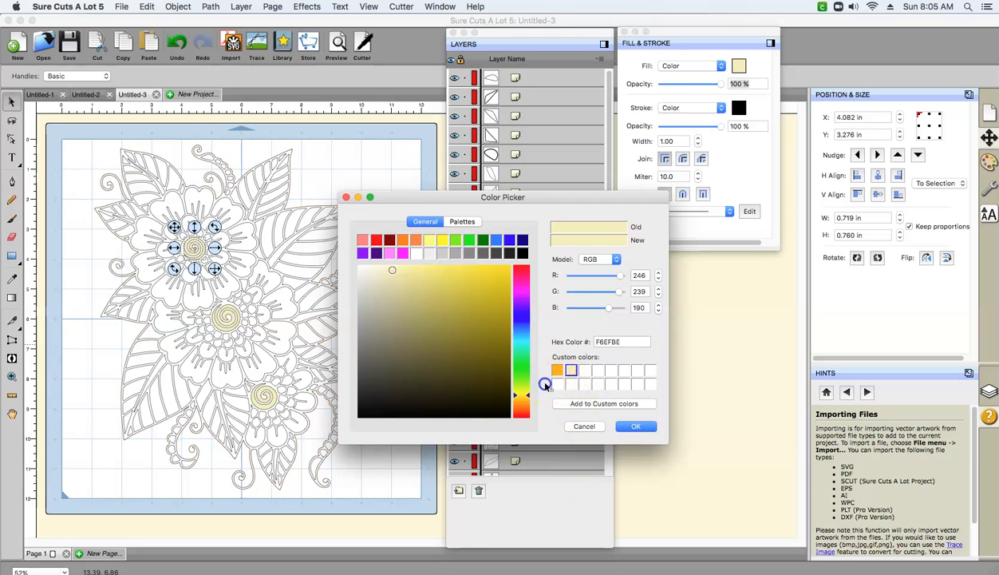
pyautogui.click(635, 426)
pyautogui.click(287, 323)
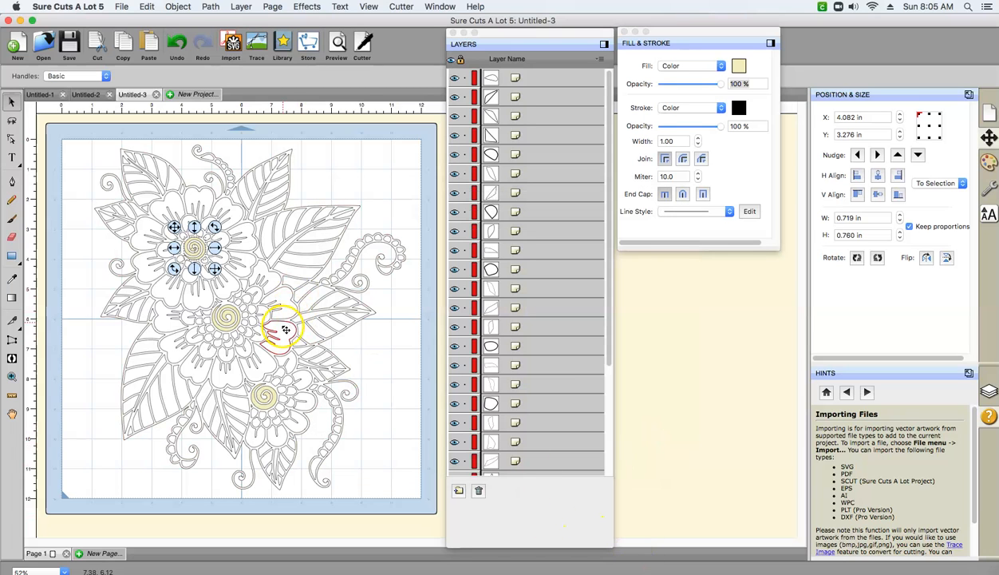
pyautogui.click(231, 300)
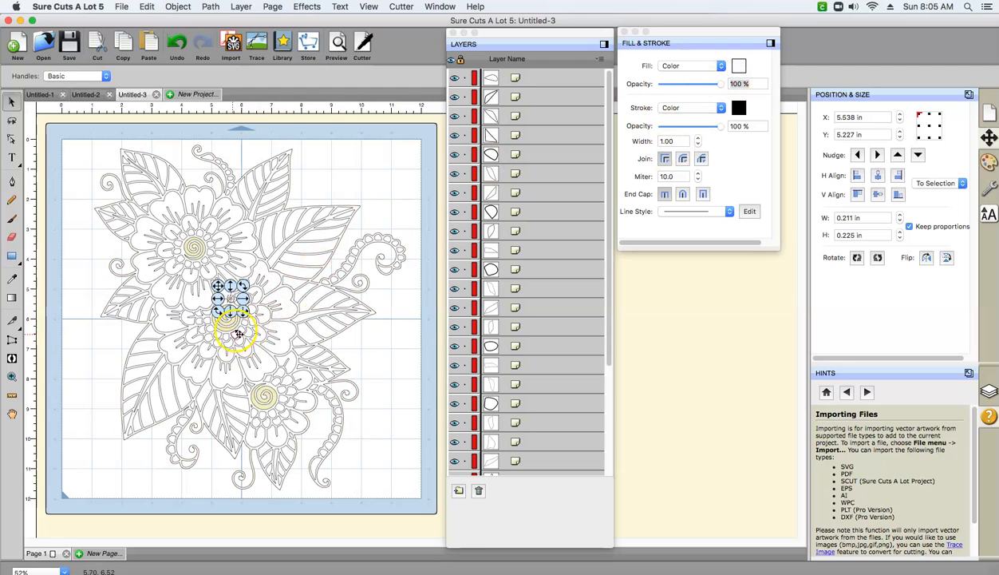
pyautogui.click(395, 122)
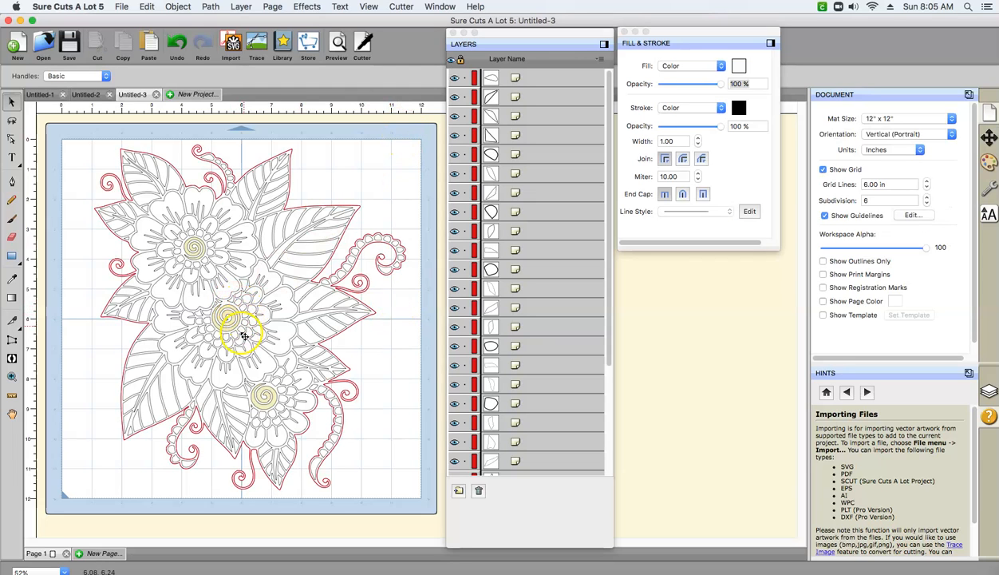
# - Select the small pieces surrounding the middle flower's central spiral together and merge them into one object
pyautogui.click(201, 315)
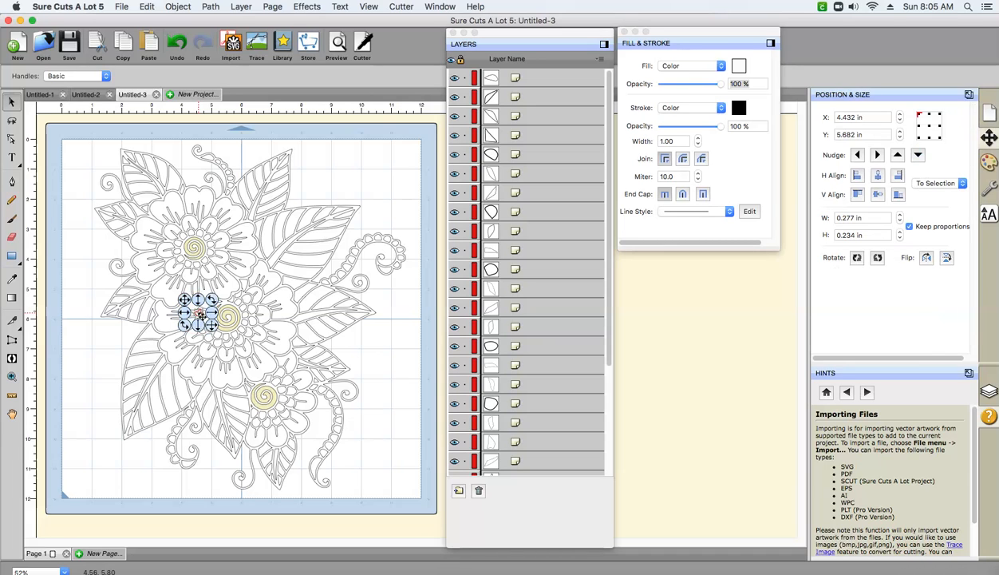
pyautogui.keyDown('shift'); pyautogui.click(242, 296); pyautogui.keyUp('shift')
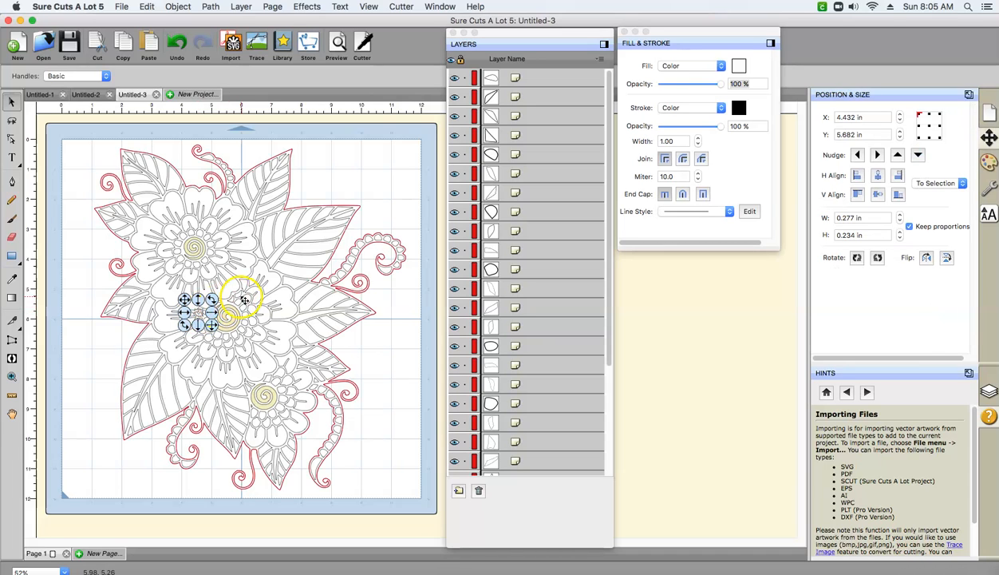
pyautogui.keyDown('shift'); pyautogui.click(198, 319); pyautogui.keyUp('shift')
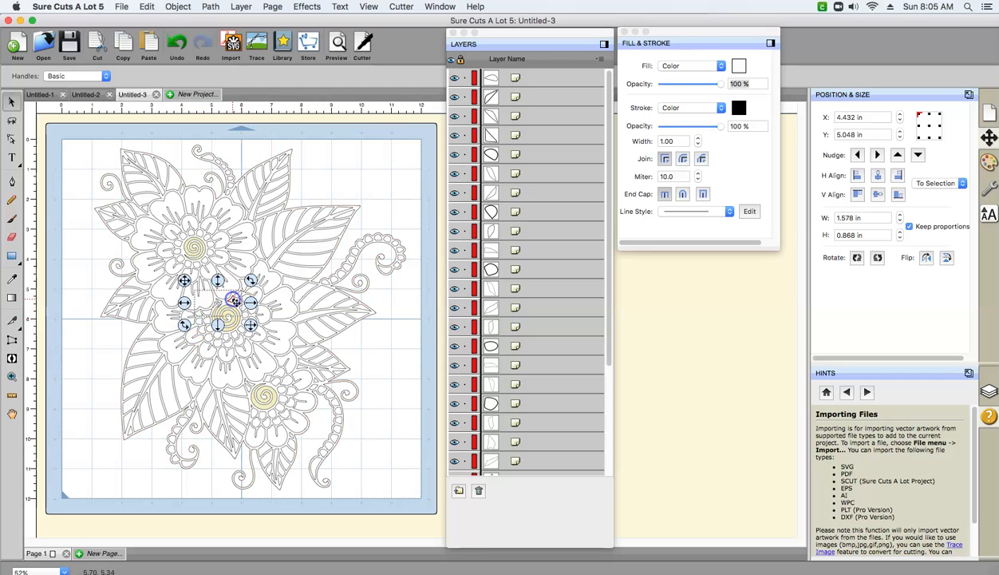
pyautogui.keyDown('shift'); pyautogui.click(209, 321); pyautogui.keyUp('shift')
pyautogui.keyDown('shift'); pyautogui.click(203, 330); pyautogui.keyUp('shift')
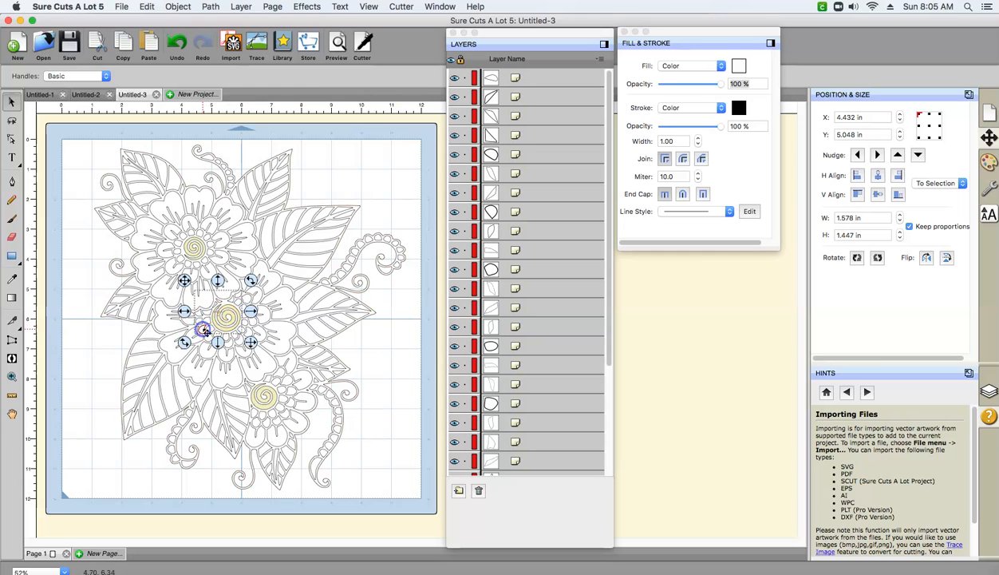
pyautogui.keyDown('shift'); pyautogui.click(209, 337); pyautogui.keyUp('shift')
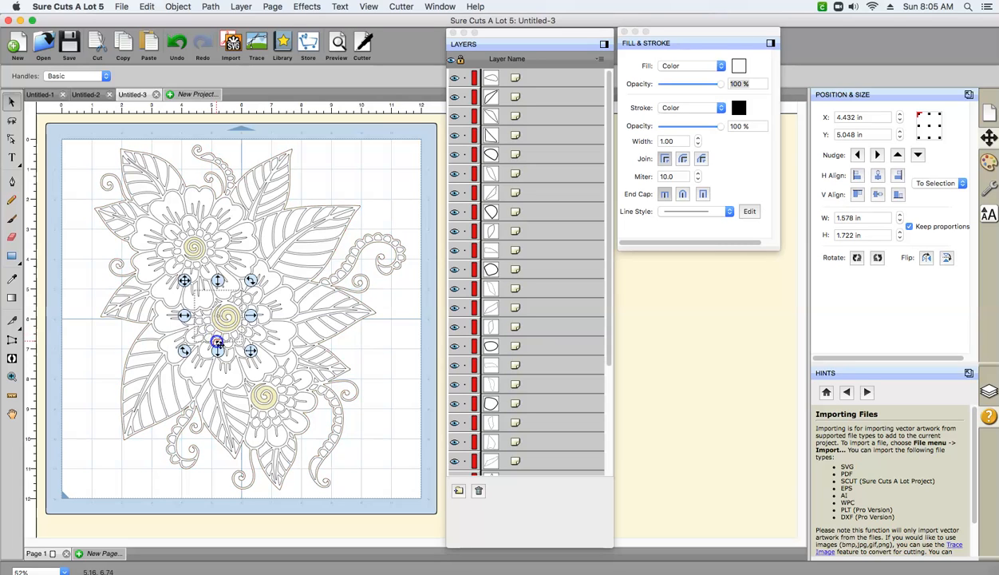
pyautogui.keyDown('shift'); pyautogui.click(217, 343); pyautogui.keyUp('shift')
pyautogui.keyDown('shift'); pyautogui.click(227, 342); pyautogui.keyUp('shift')
pyautogui.keyDown('shift'); pyautogui.click(239, 334); pyautogui.keyUp('shift')
pyautogui.keyDown('shift'); pyautogui.click(248, 324); pyautogui.keyUp('shift')
pyautogui.keyDown('shift'); pyautogui.click(250, 319); pyautogui.keyUp('shift')
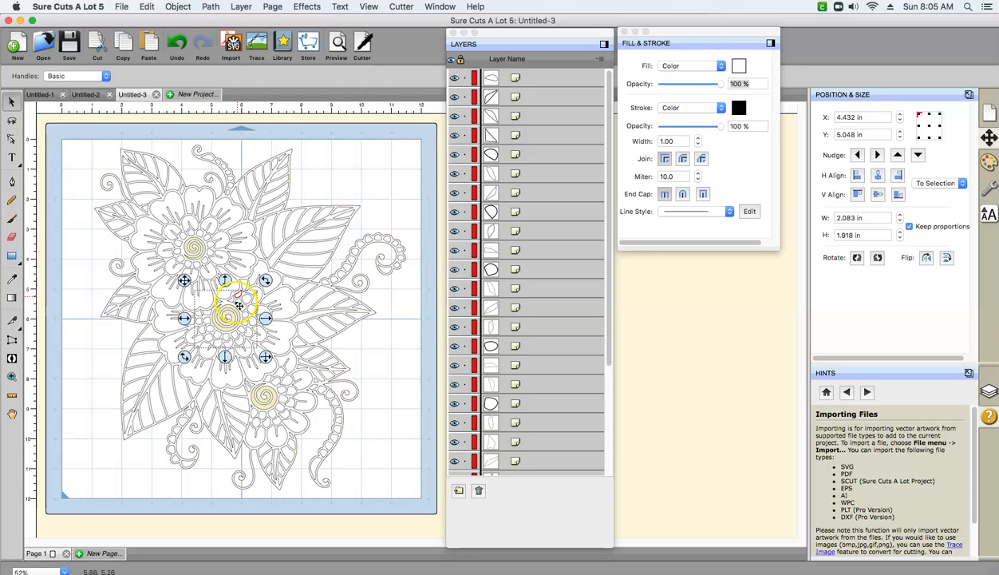
pyautogui.click(209, 6)
pyautogui.click(190, 7)
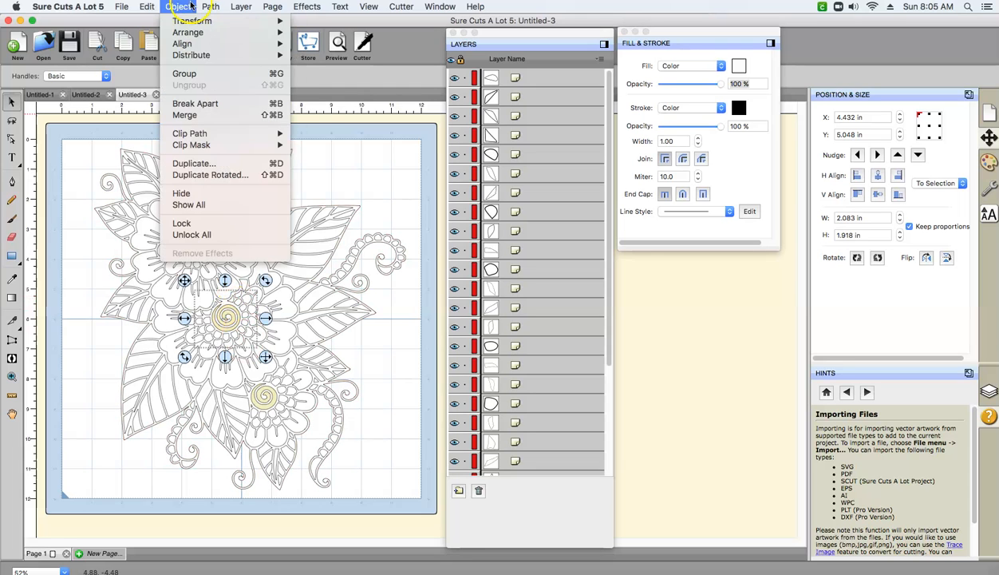
pyautogui.click(176, 115)
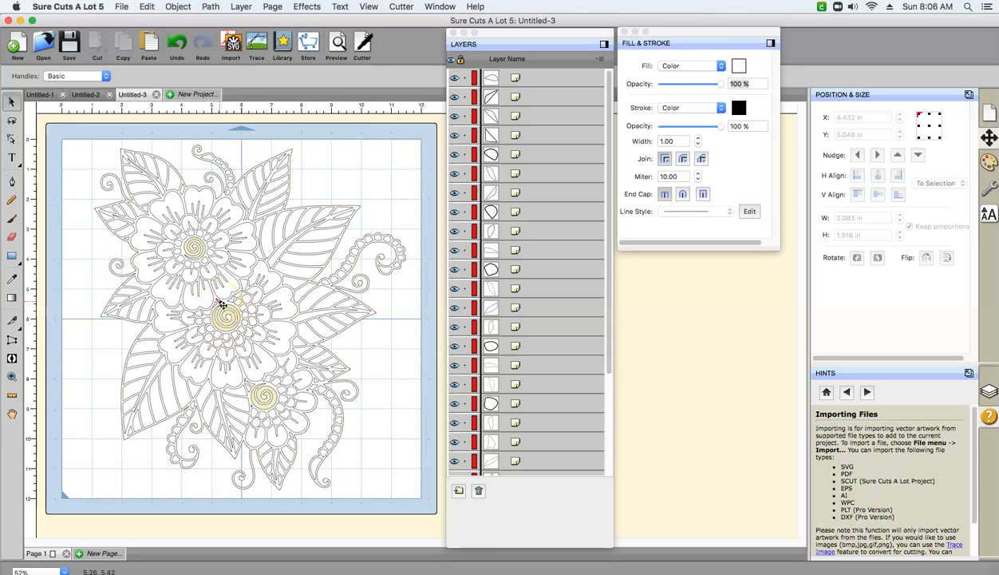
# - Merge the missed small pieces above the middle flower's spiral into the combined ring around it
pyautogui.click(222, 304)
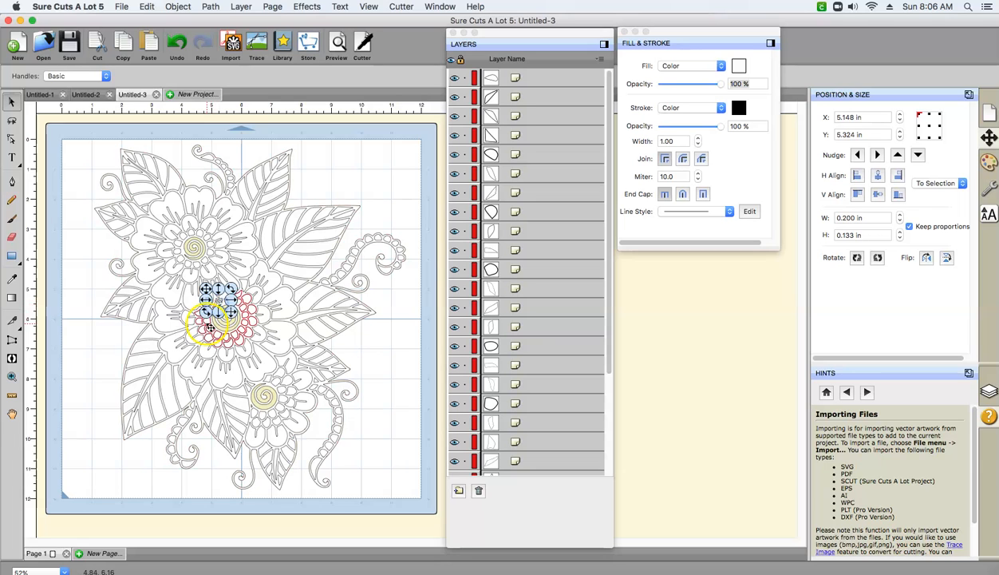
pyautogui.click(207, 325)
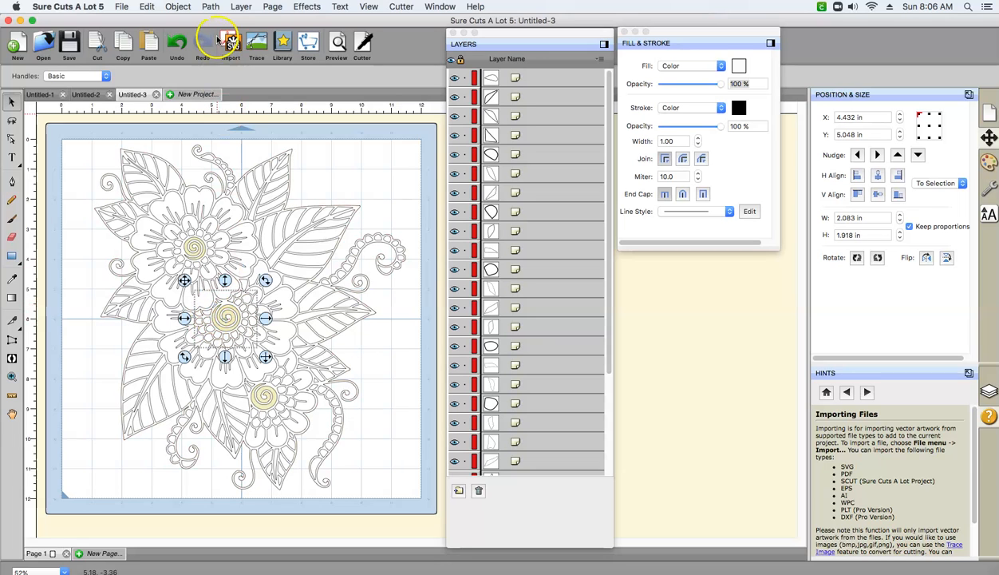
pyautogui.click(178, 7)
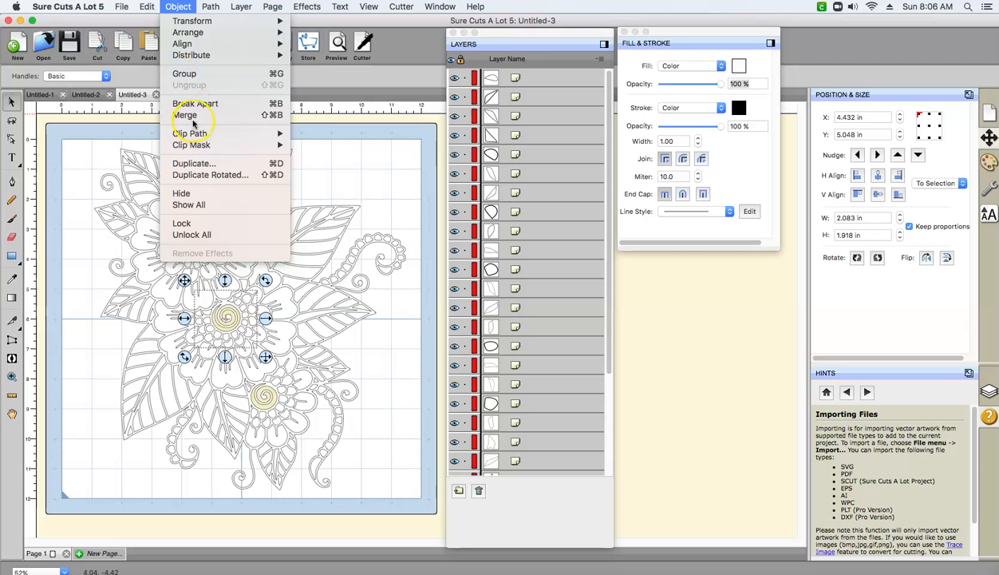
pyautogui.click(191, 117)
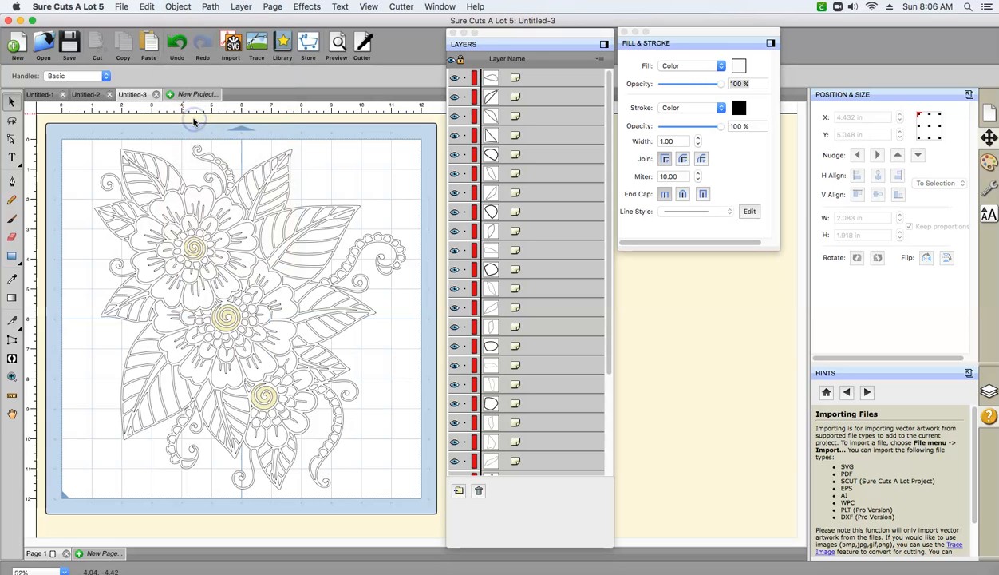
pyautogui.click(220, 306)
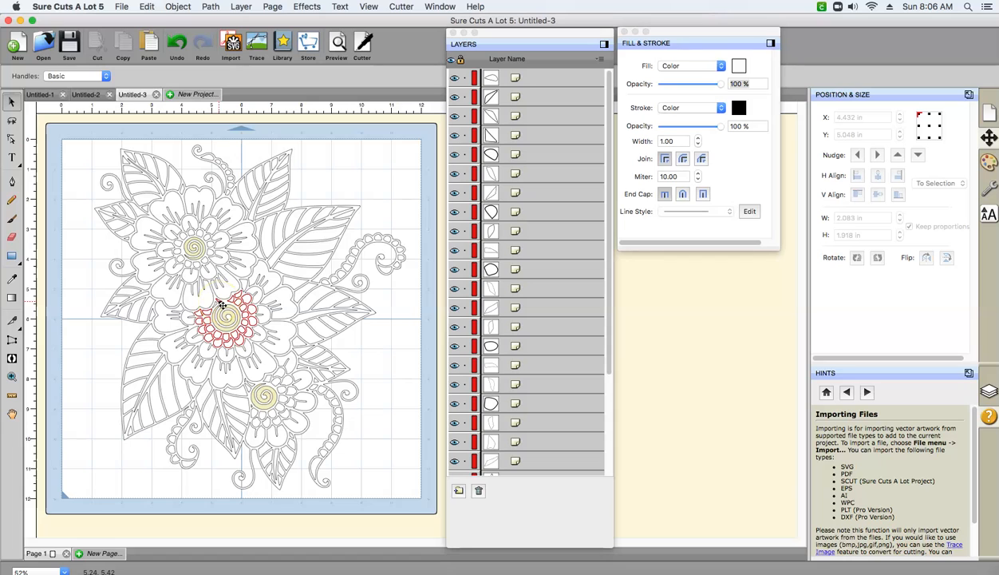
pyautogui.click(221, 304)
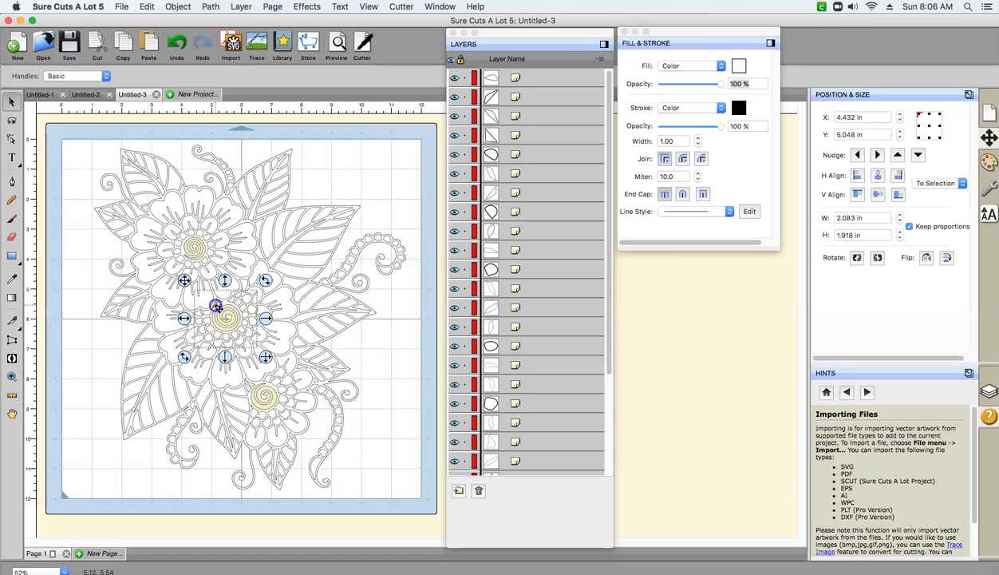
pyautogui.click(177, 6)
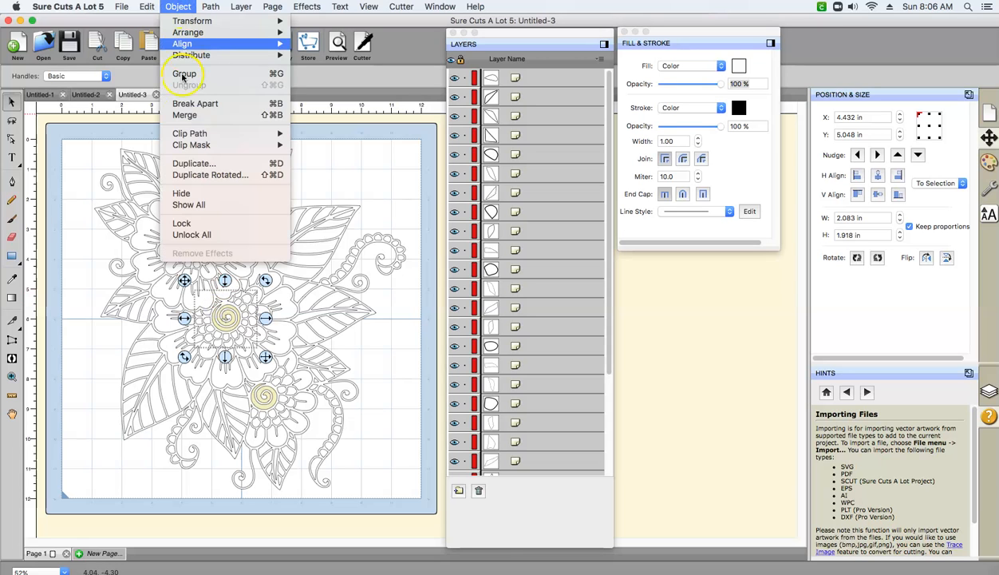
pyautogui.click(184, 115)
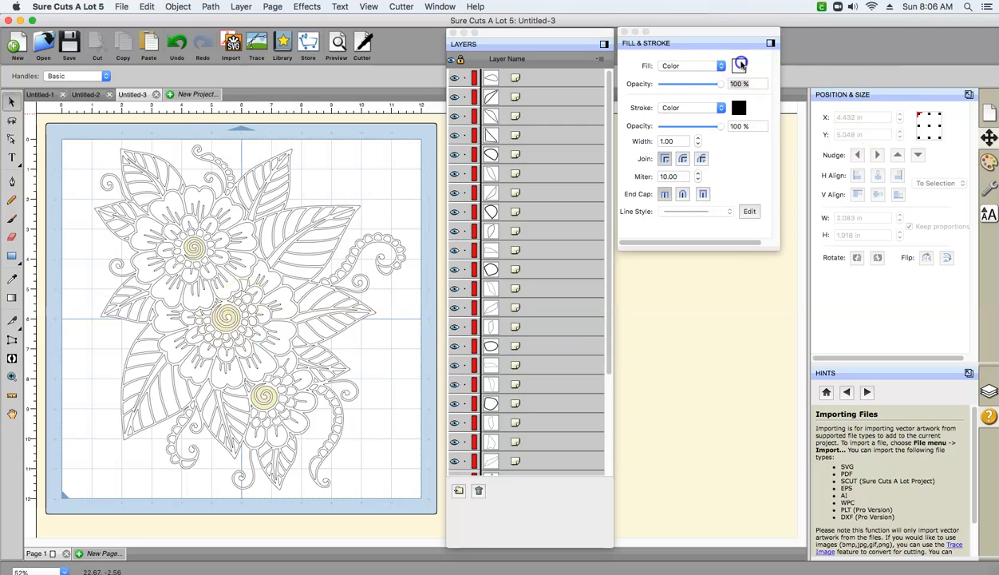
pyautogui.click(737, 67)
pyautogui.click(558, 370)
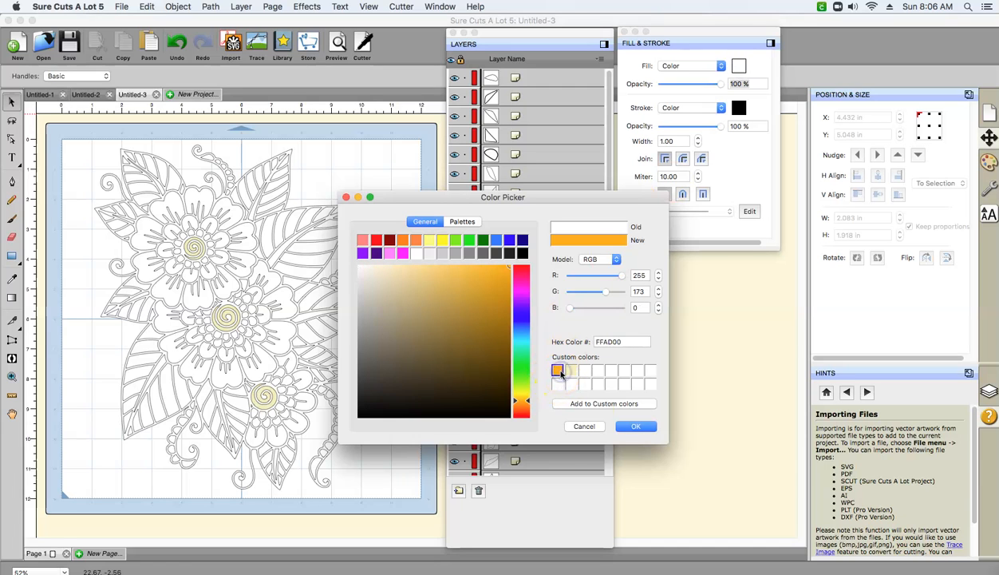
pyautogui.click(631, 425)
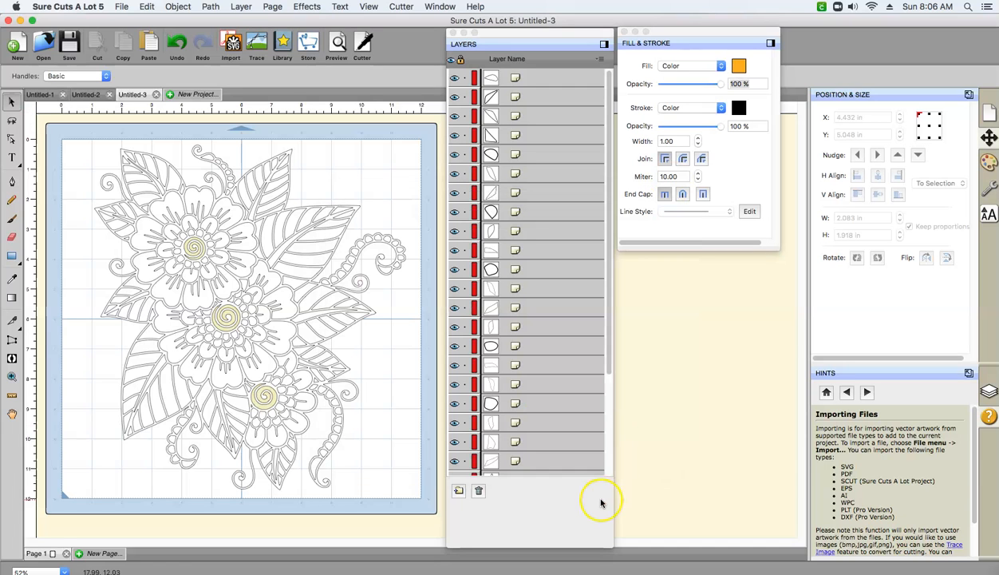
# - Set both the fill and the stroke of the merged ring around the middle flower's spiral to the saved custom orange FFAD00
pyautogui.click(266, 331)
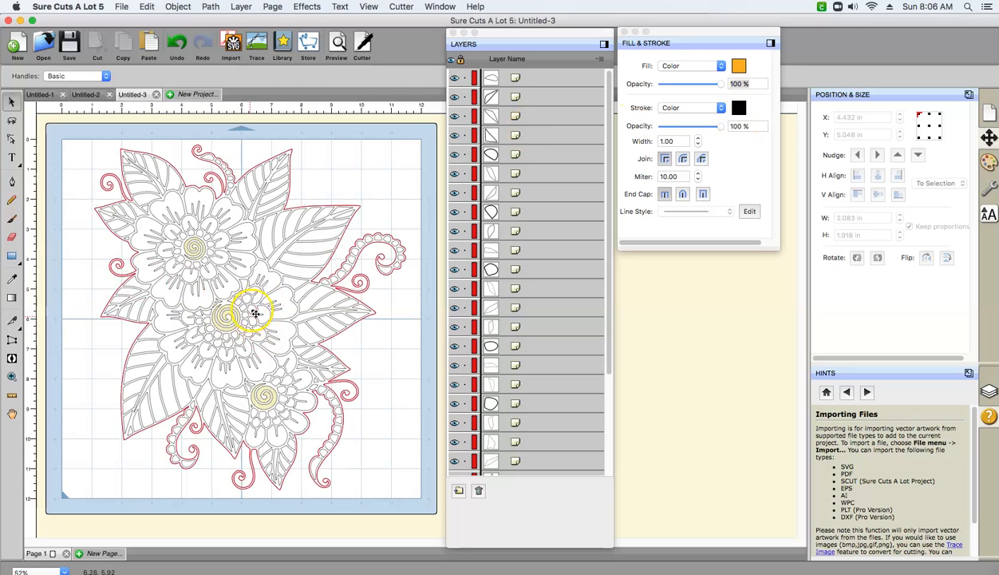
pyautogui.click(738, 66)
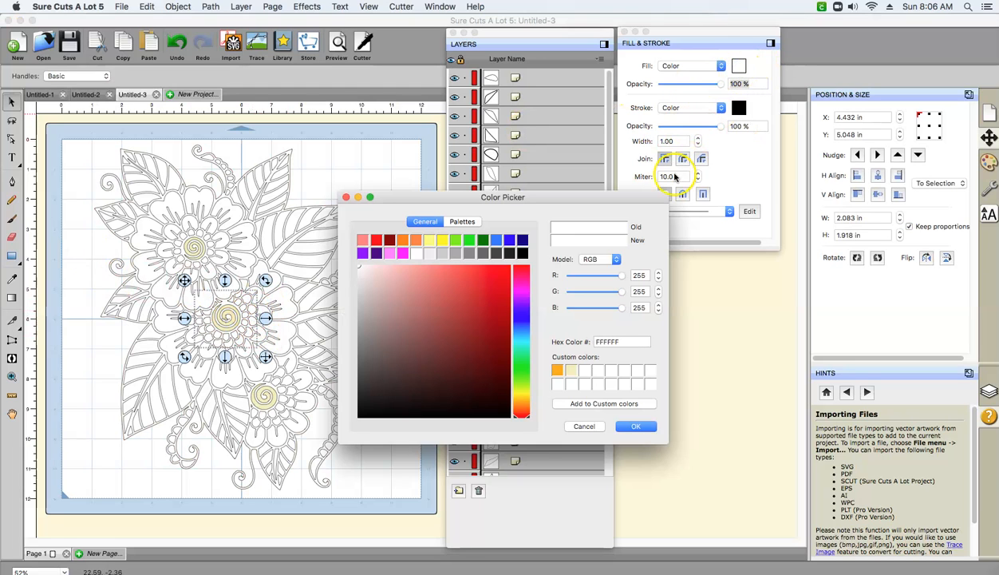
pyautogui.click(557, 371)
pyautogui.click(631, 426)
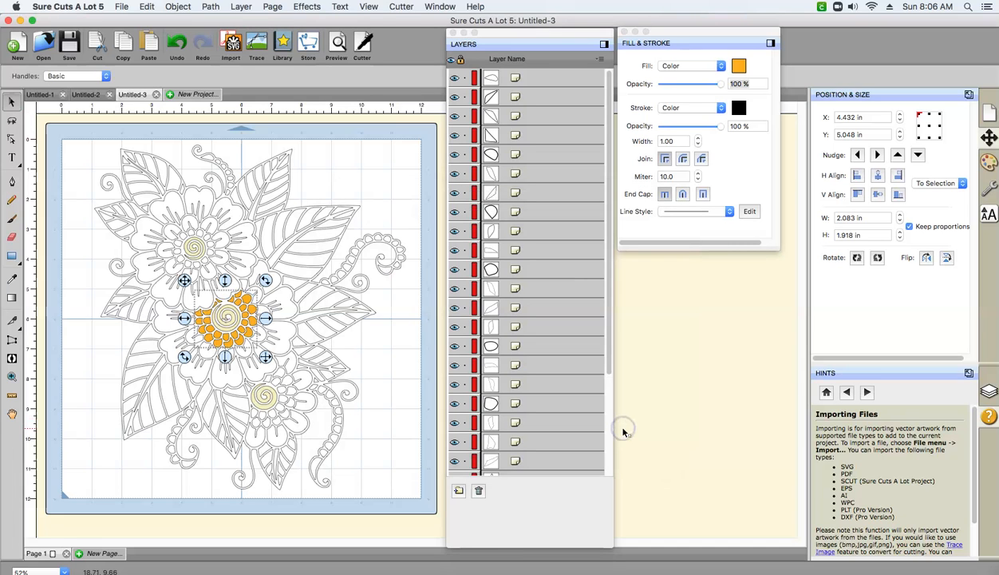
pyautogui.click(739, 109)
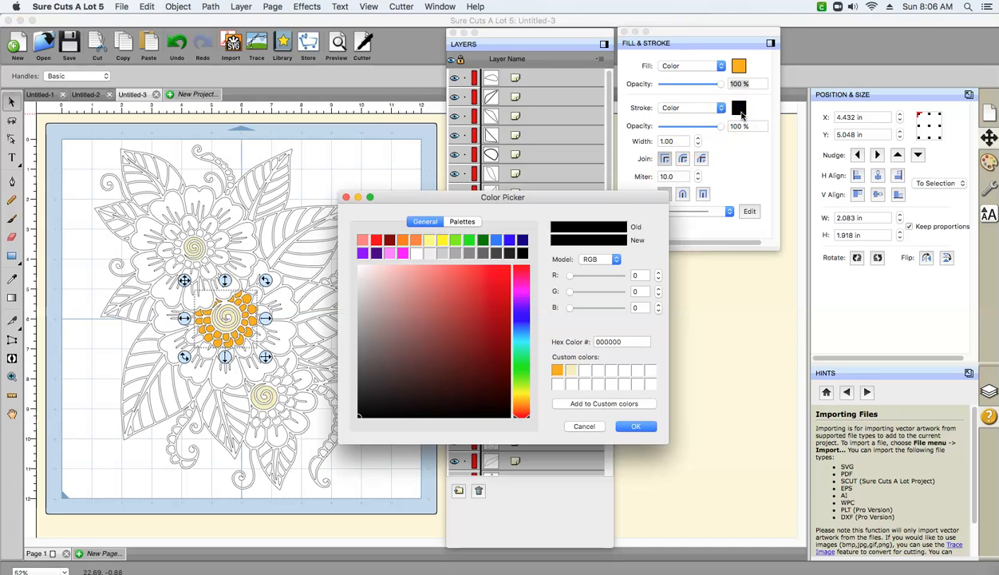
pyautogui.click(557, 370)
pyautogui.click(627, 428)
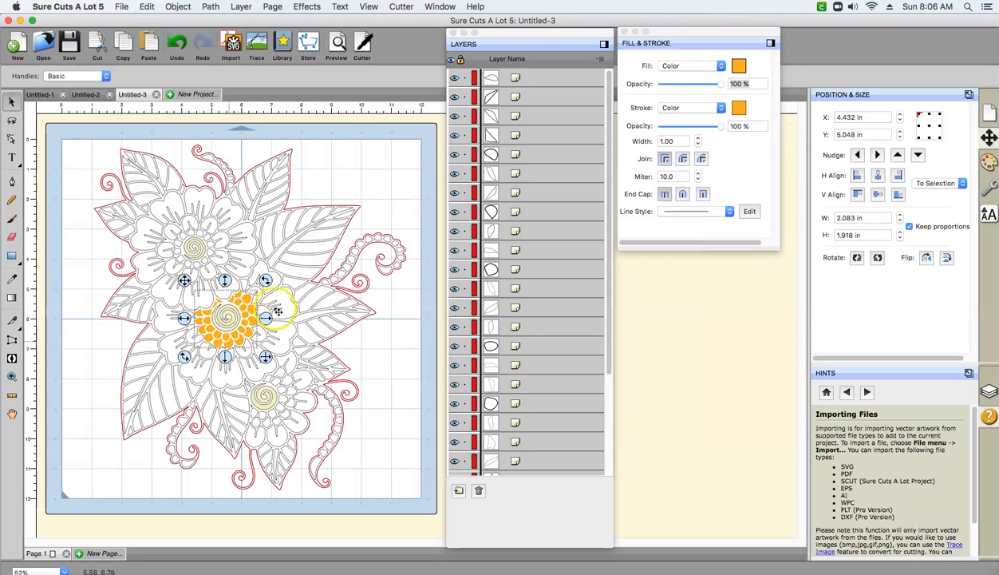
pyautogui.click(279, 384)
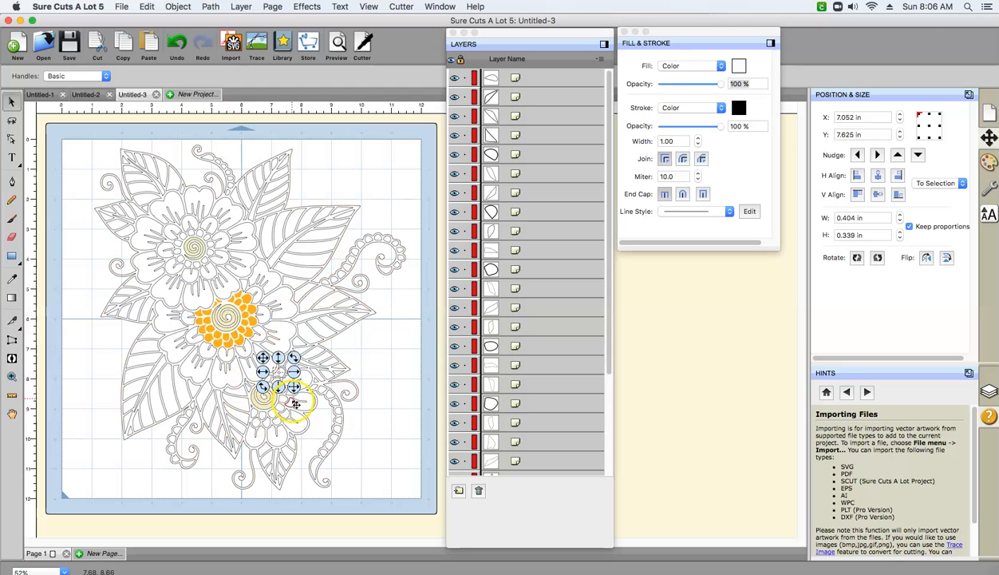
pyautogui.click(254, 417)
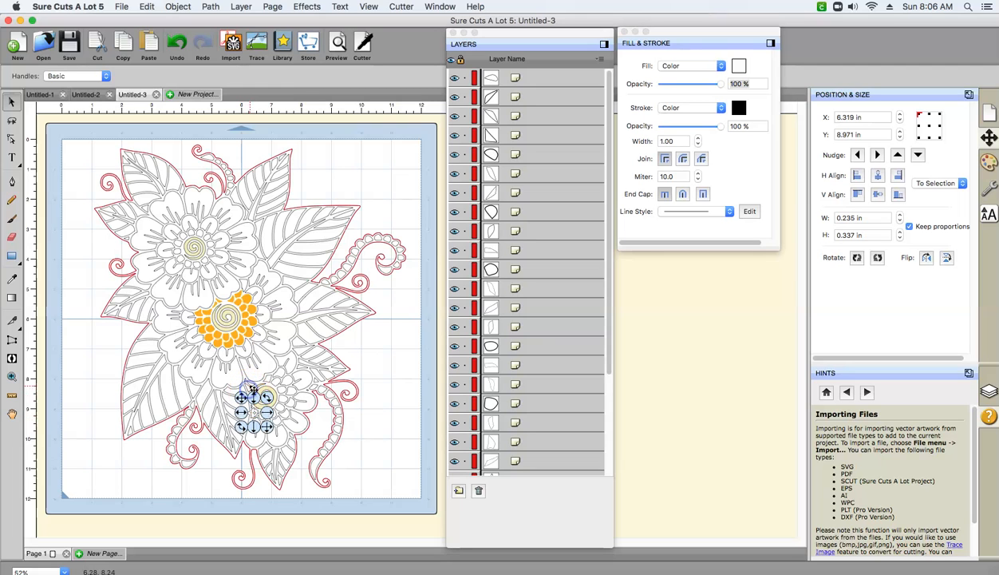
pyautogui.click(252, 386)
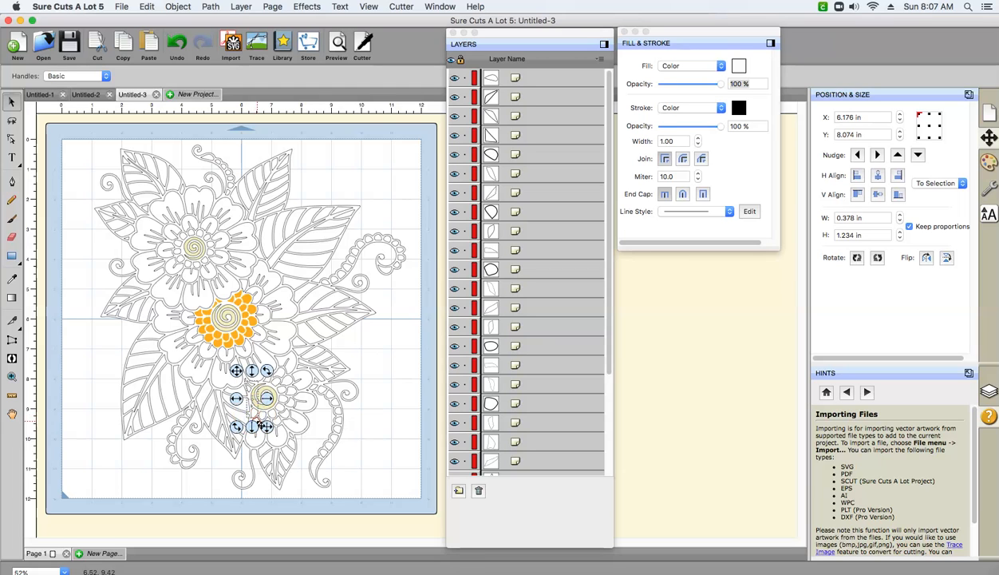
pyautogui.click(371, 423)
pyautogui.click(257, 394)
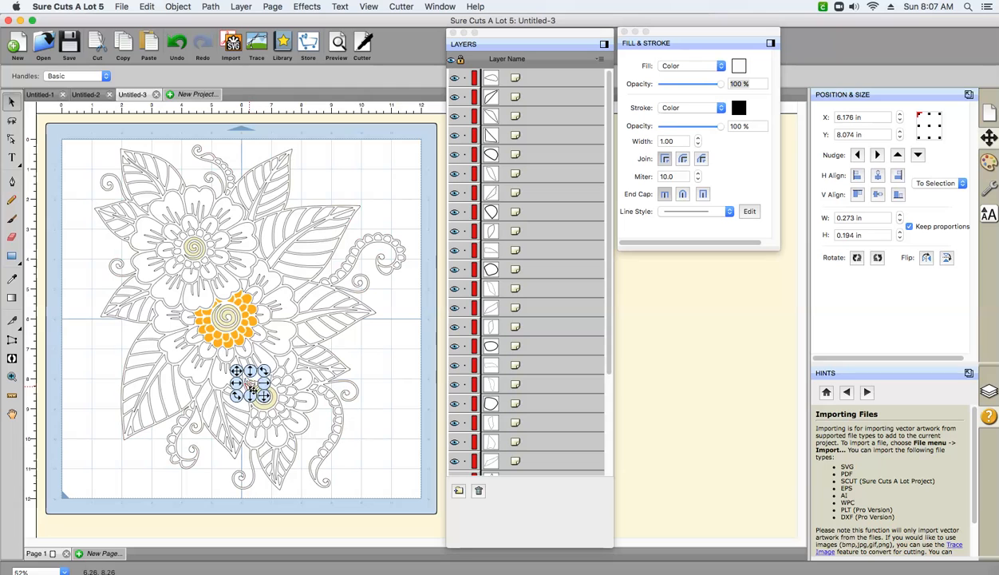
pyautogui.click(254, 411)
pyautogui.click(383, 395)
pyautogui.click(308, 404)
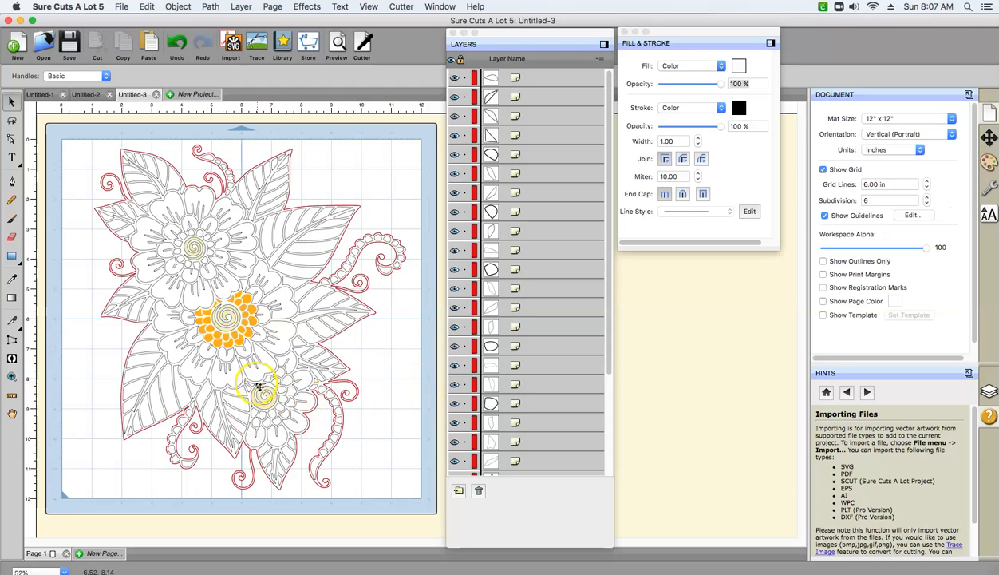
pyautogui.click(259, 386)
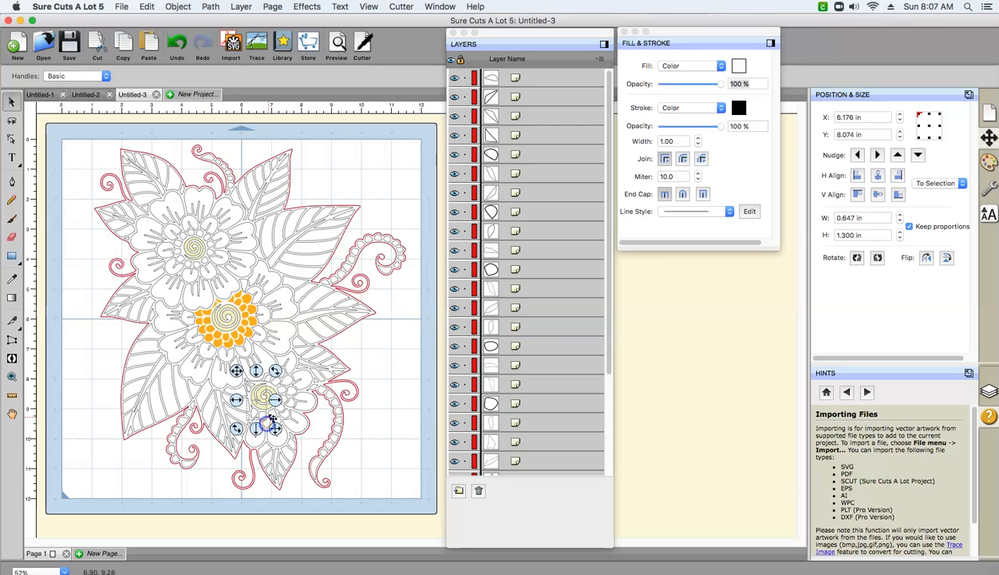
pyautogui.keyDown('shift'); pyautogui.click(271, 413); pyautogui.keyUp('shift')
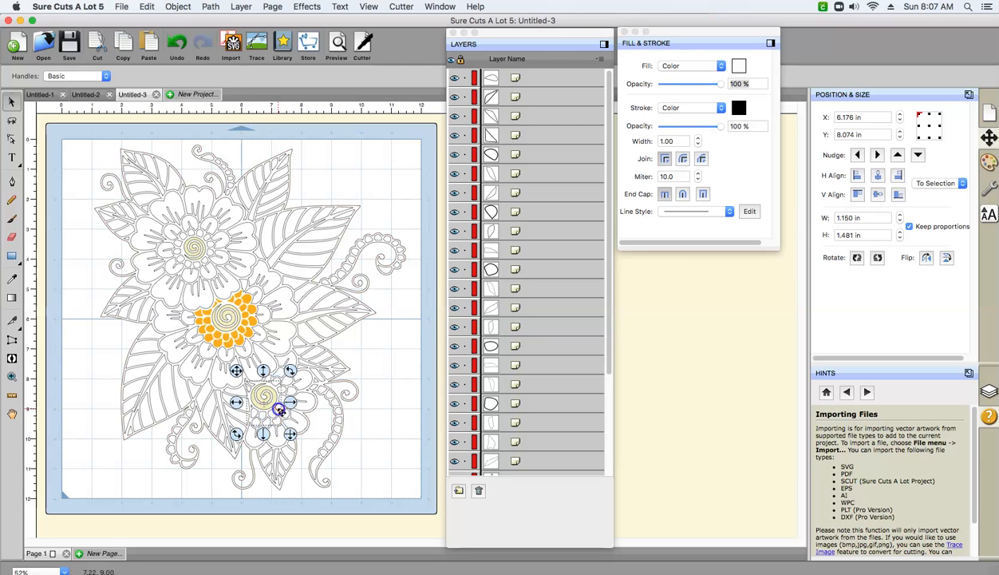
pyautogui.click(285, 415)
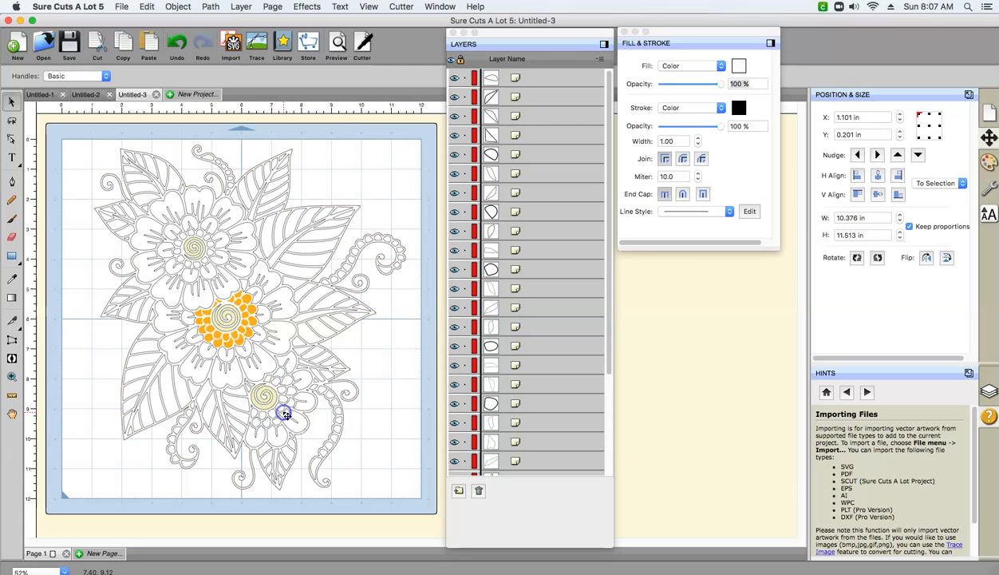
pyautogui.click(421, 363)
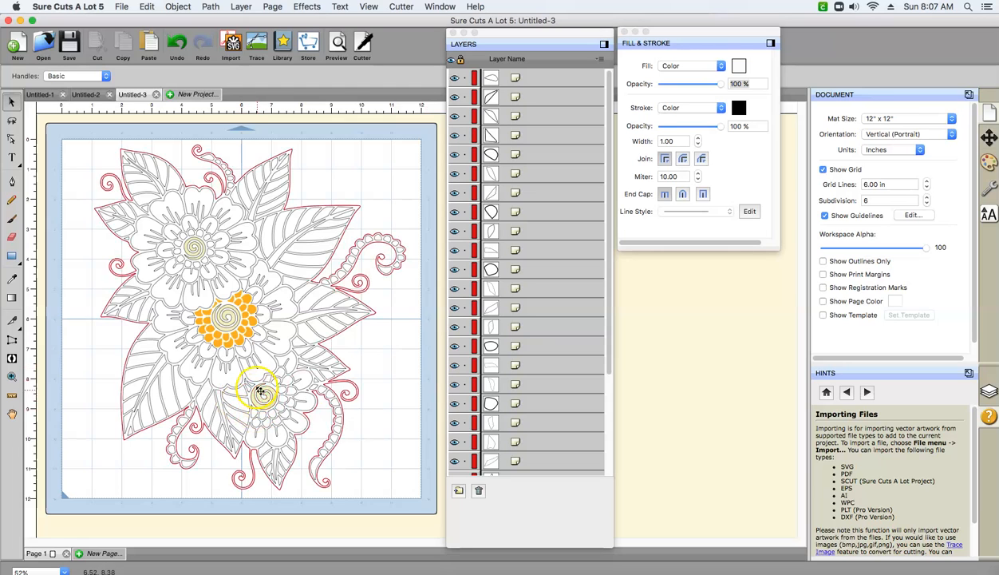
# - Select the small pieces surrounding the lower flower's central spiral together and merge them into one object
pyautogui.click(251, 387)
pyautogui.click(250, 388)
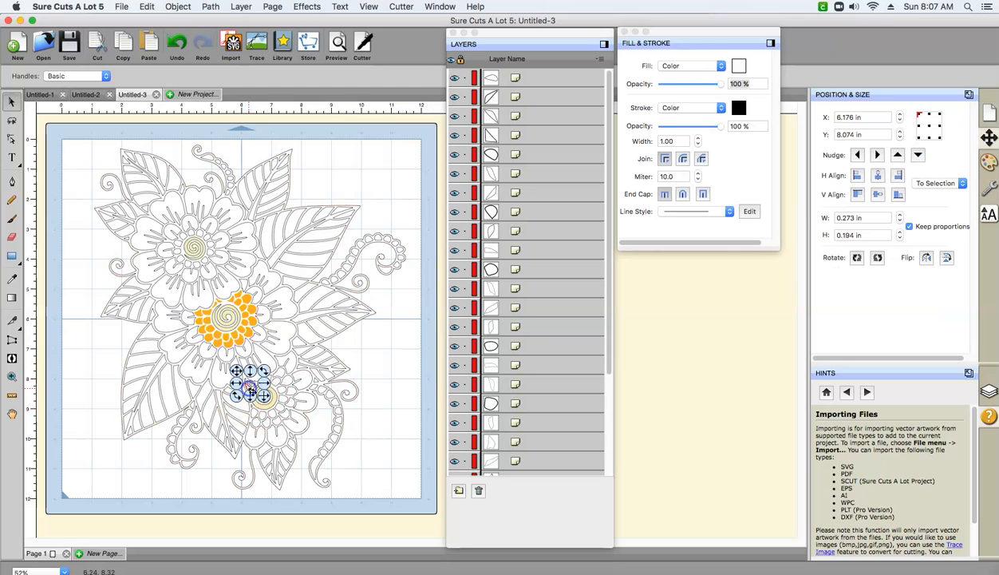
pyautogui.click(254, 414)
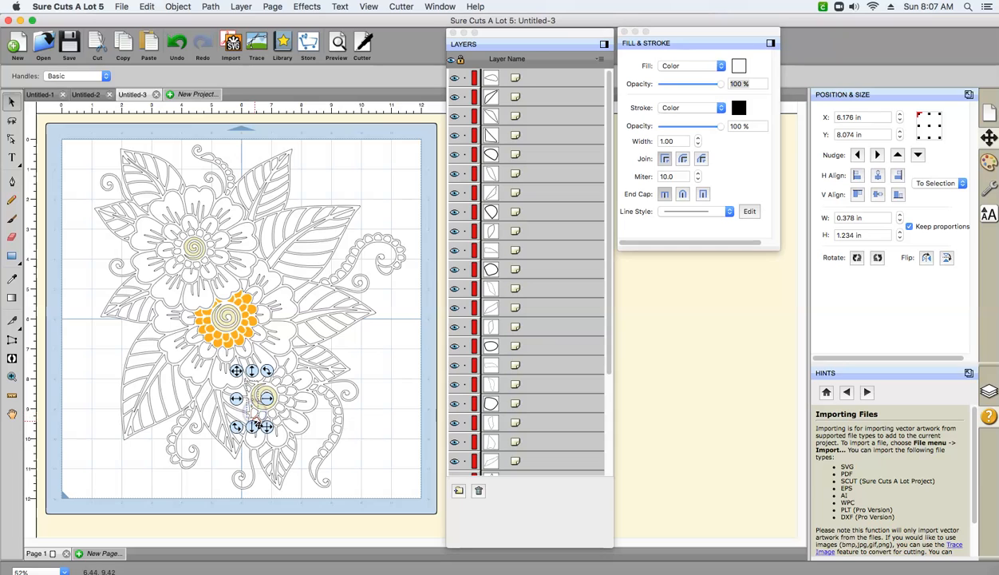
pyautogui.keyDown('shift'); pyautogui.click(272, 426); pyautogui.keyUp('shift')
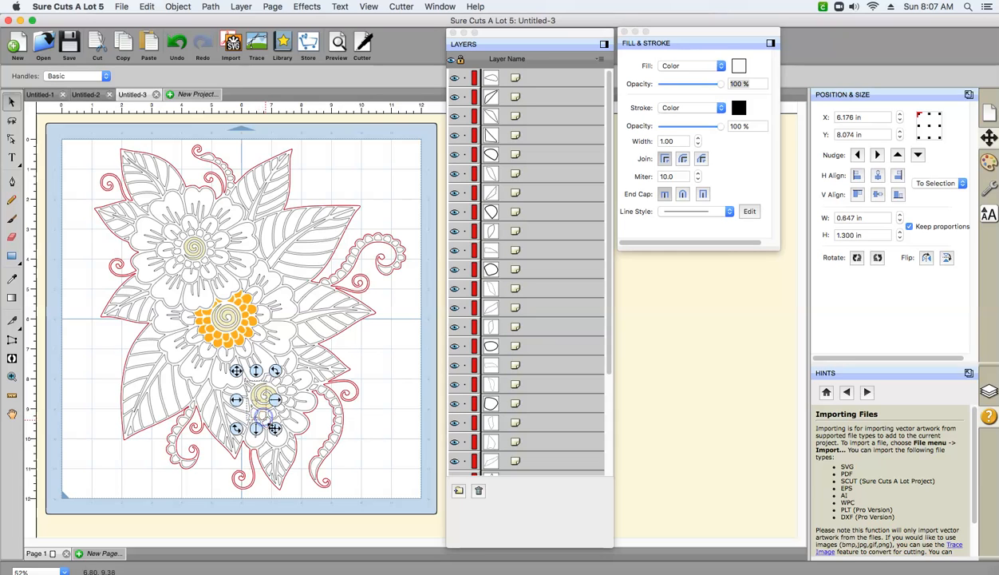
pyautogui.keyDown('shift'); pyautogui.click(274, 421); pyautogui.keyUp('shift')
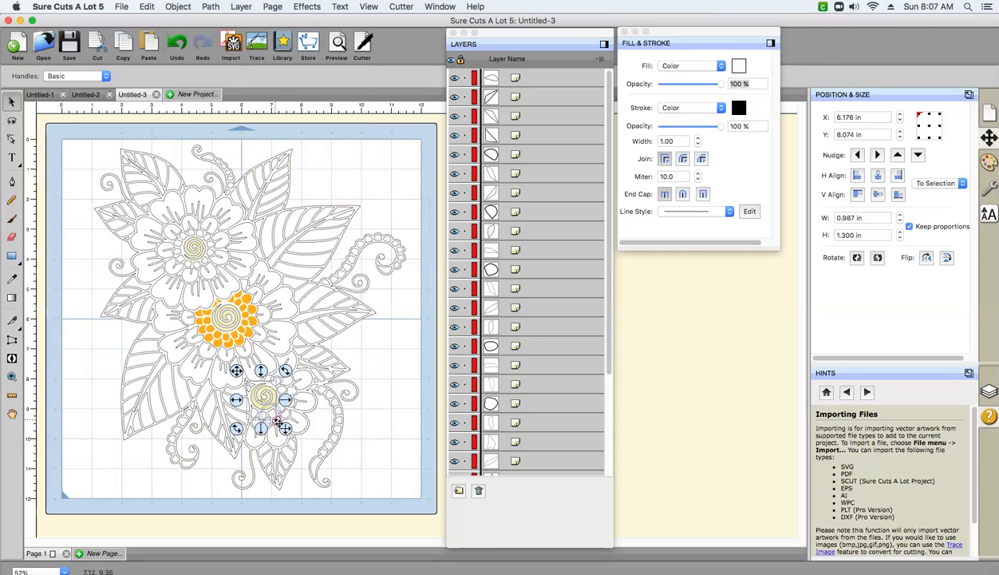
pyautogui.keyDown('shift'); pyautogui.click(280, 409); pyautogui.keyUp('shift')
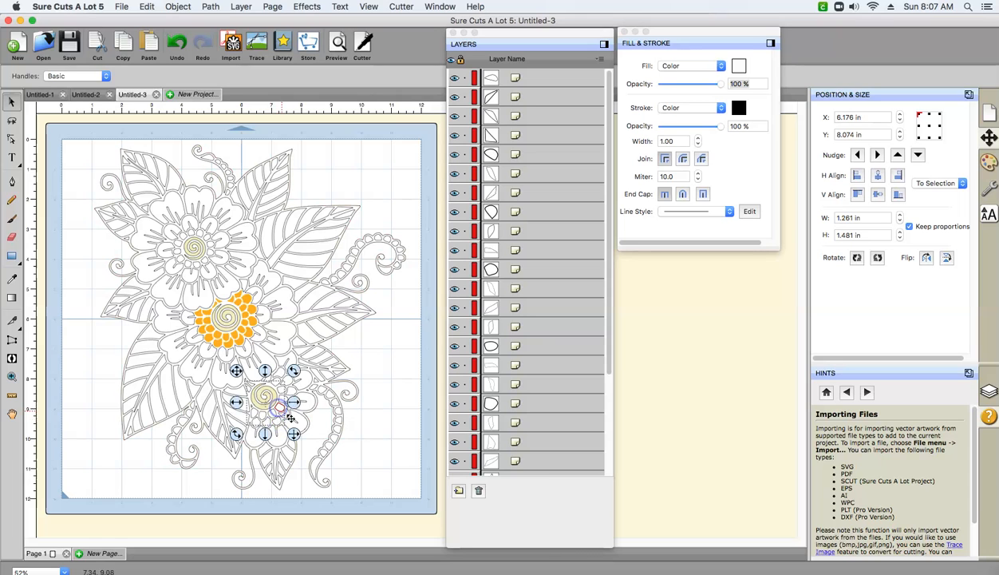
pyautogui.keyDown('shift'); pyautogui.click(286, 401); pyautogui.keyUp('shift')
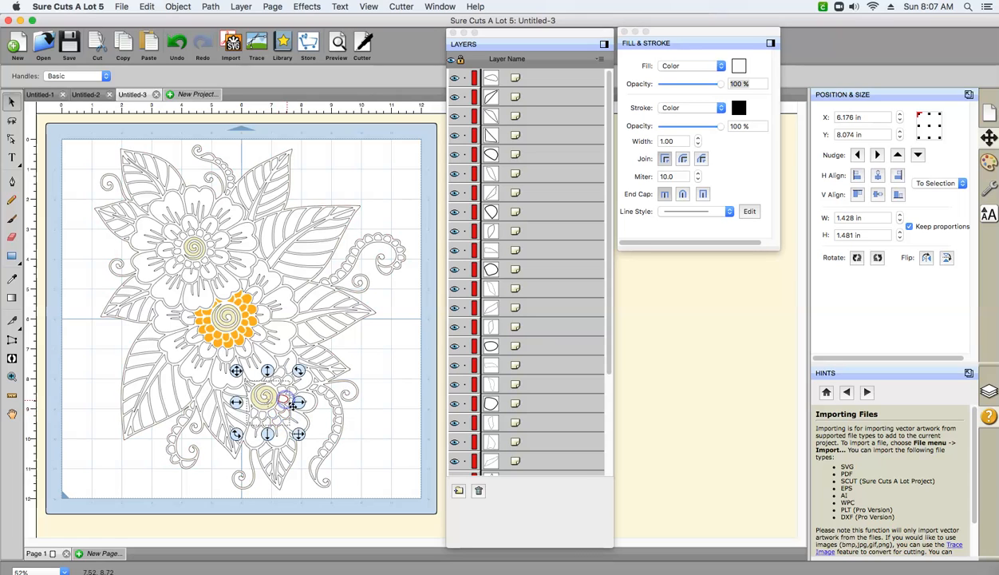
pyautogui.keyDown('shift'); pyautogui.click(289, 399); pyautogui.keyUp('shift')
pyautogui.keyDown('shift'); pyautogui.click(289, 395); pyautogui.keyUp('shift')
pyautogui.keyDown('shift'); pyautogui.click(279, 384); pyautogui.keyUp('shift')
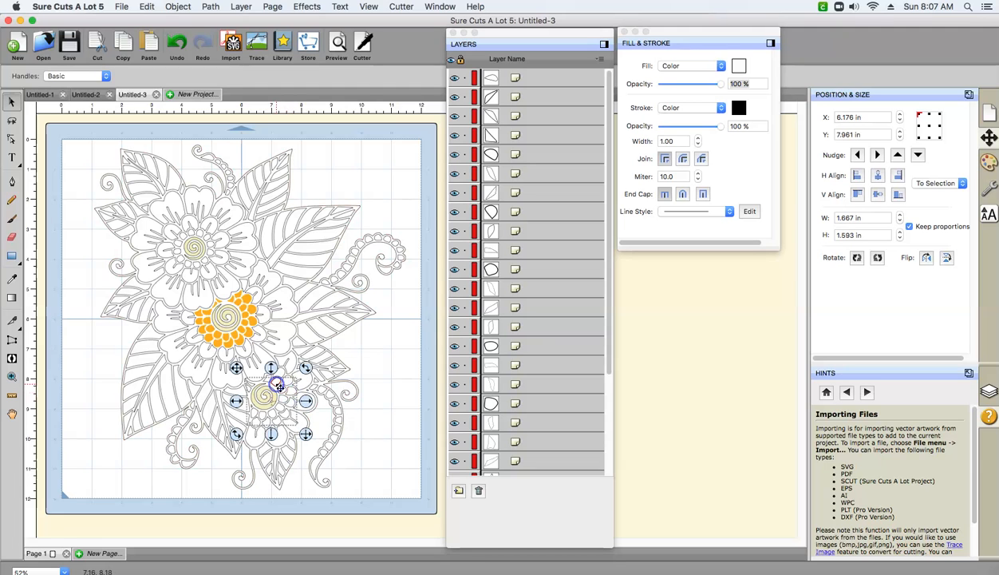
pyautogui.keyDown('shift'); pyautogui.click(285, 383); pyautogui.keyUp('shift')
pyautogui.keyDown('shift'); pyautogui.click(283, 373); pyautogui.keyUp('shift')
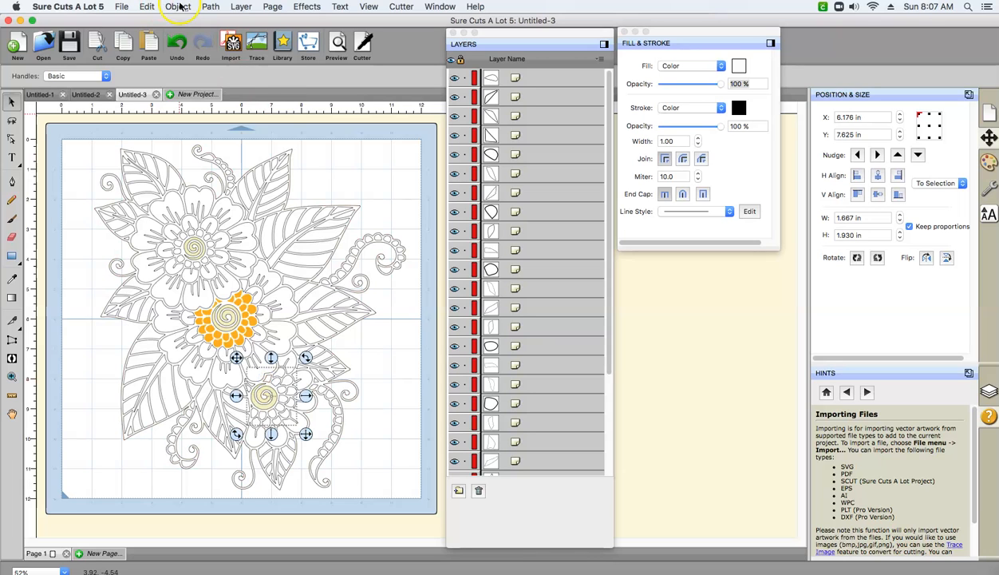
pyautogui.click(180, 8)
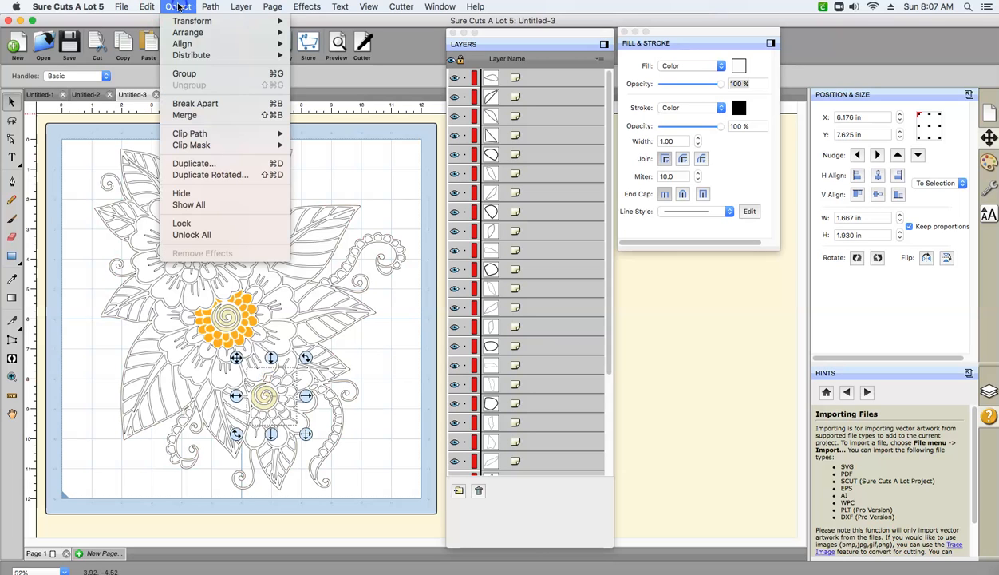
pyautogui.click(184, 115)
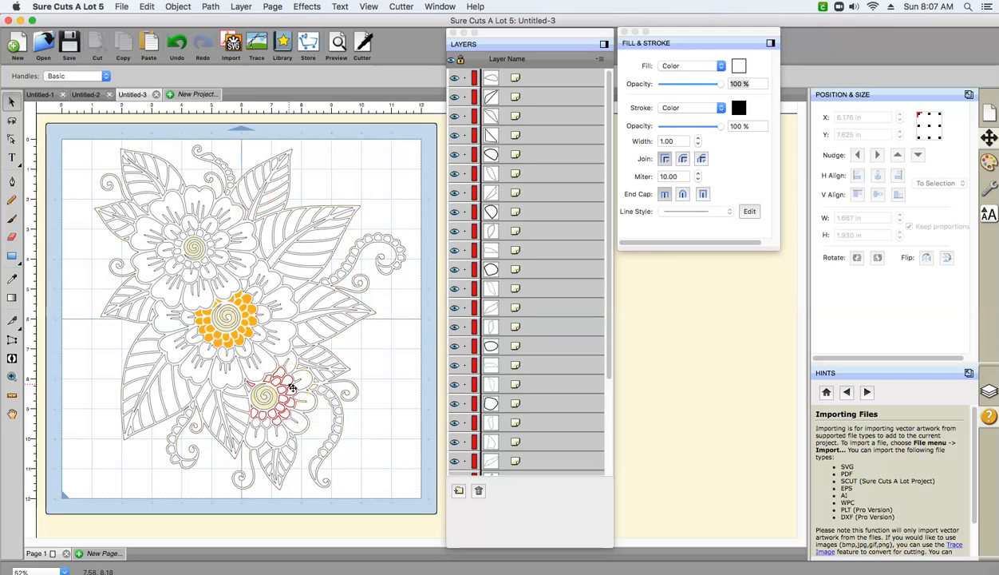
# - Merge the missed small piece below the lower flower's spiral into the combined ring around it
pyautogui.click(269, 423)
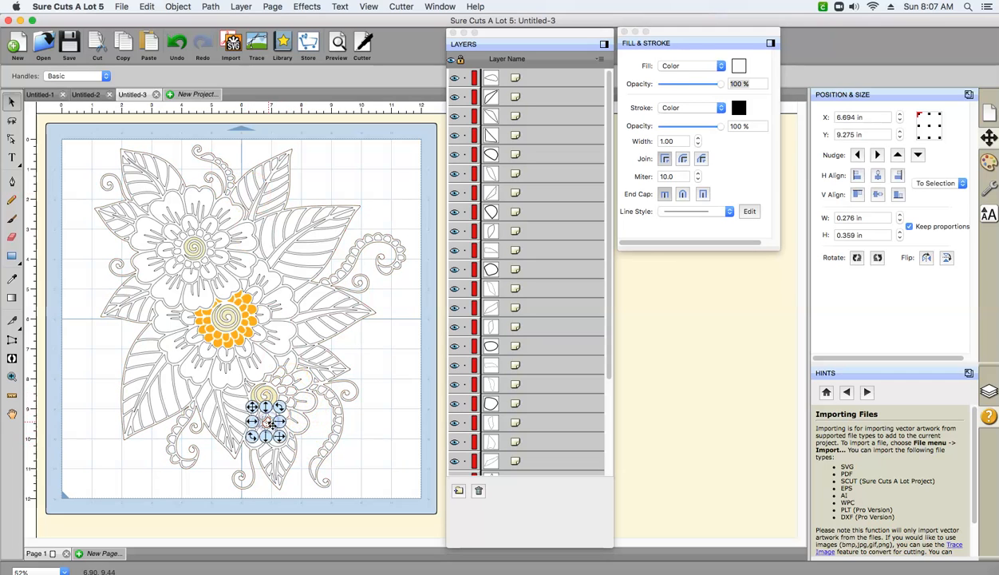
pyautogui.click(279, 396)
pyautogui.click(285, 373)
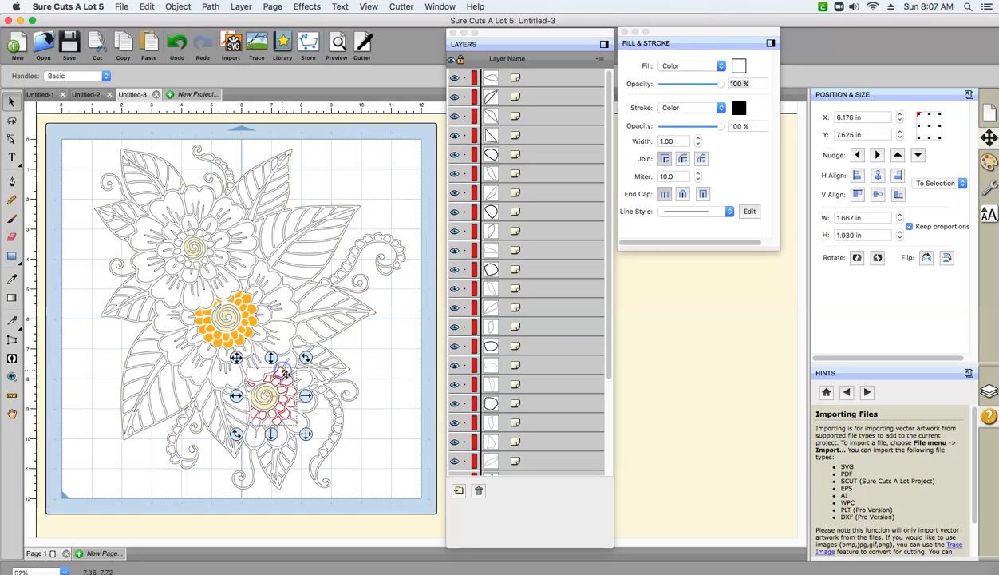
pyautogui.click(272, 425)
pyautogui.moveTo(269, 424); pyautogui.dragTo(271, 427)
pyautogui.click(274, 370)
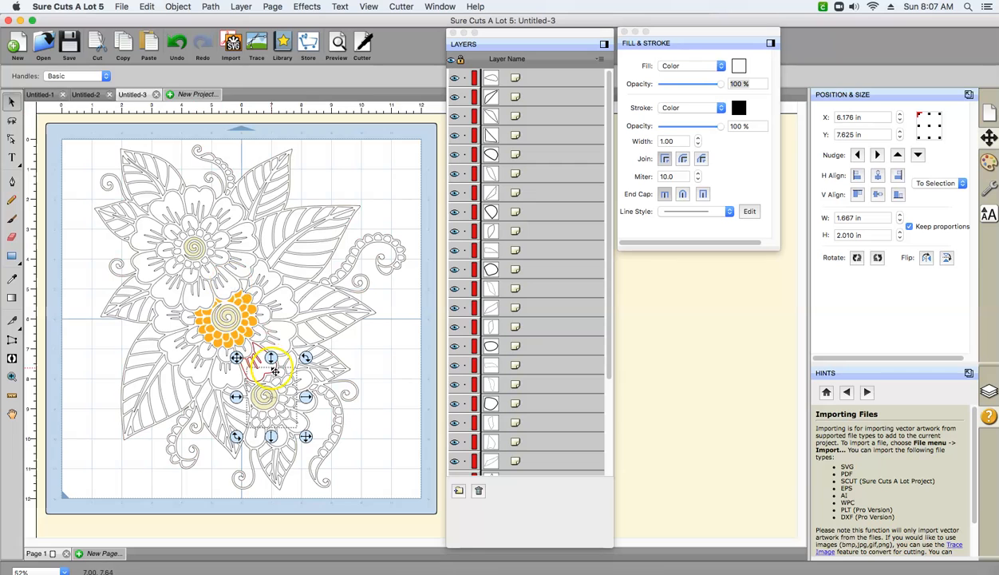
pyautogui.click(193, 8)
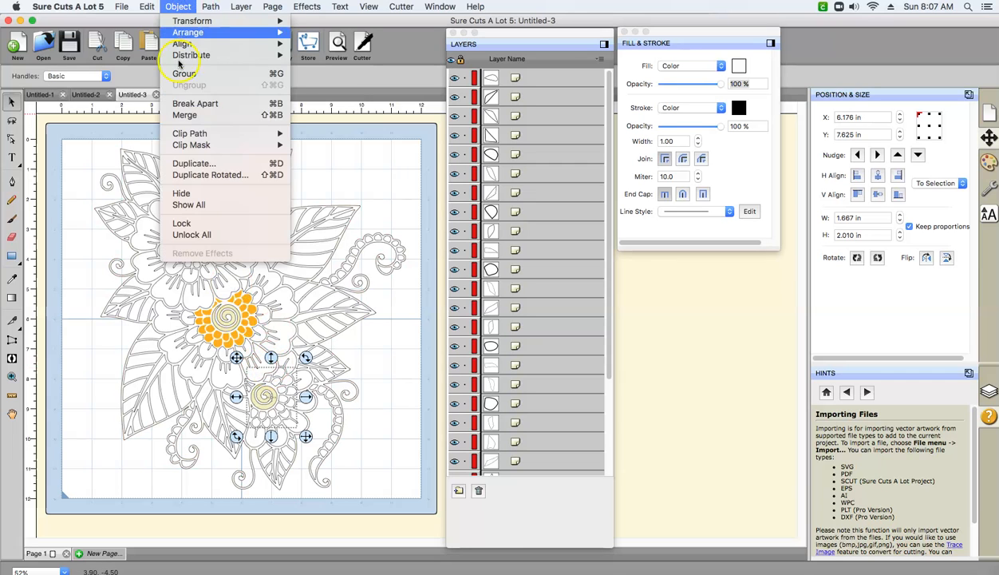
pyautogui.click(182, 117)
# - Merge the remaining small pieces at the lower right and upper left of the lower flower's spiral into its ring
pyautogui.click(279, 421)
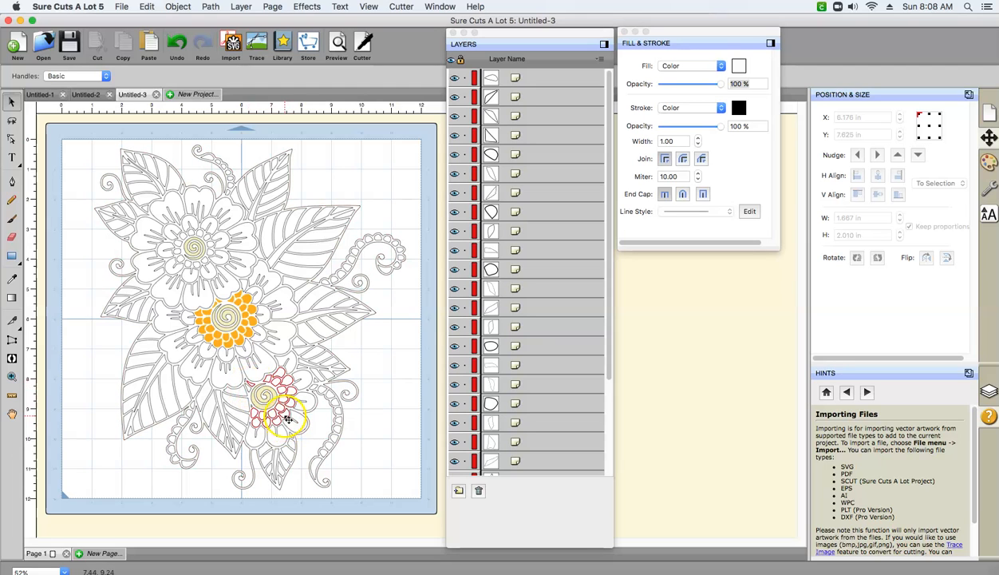
pyautogui.click(288, 418)
pyautogui.click(260, 396)
pyautogui.keyDown('shift'); pyautogui.click(251, 390); pyautogui.keyUp('shift')
pyautogui.click(178, 7)
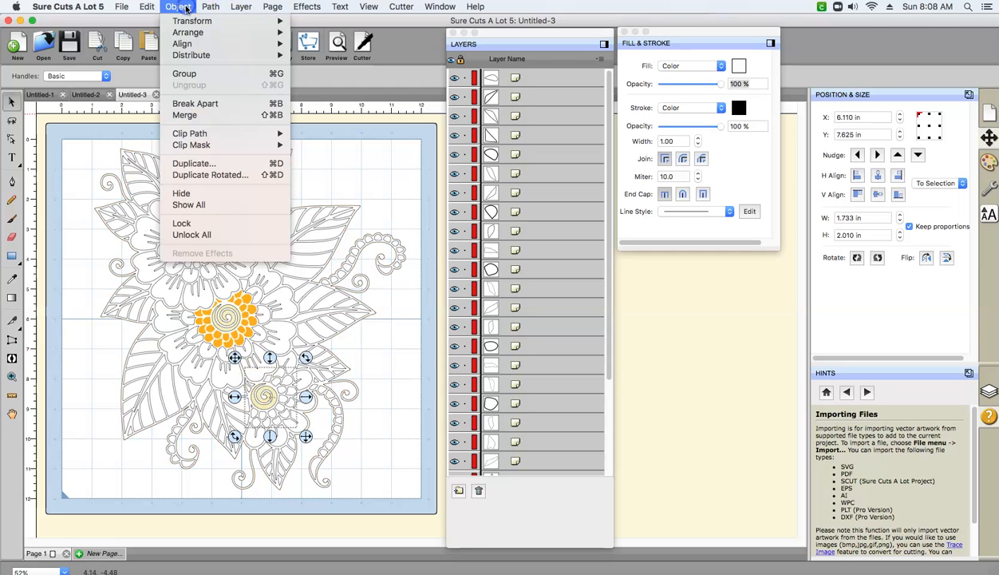
pyautogui.click(185, 116)
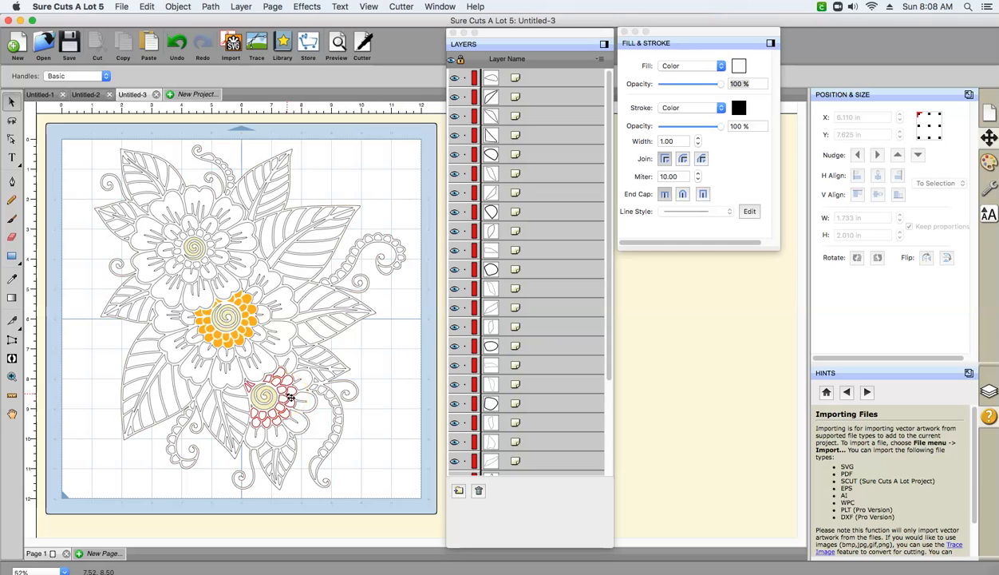
pyautogui.click(739, 65)
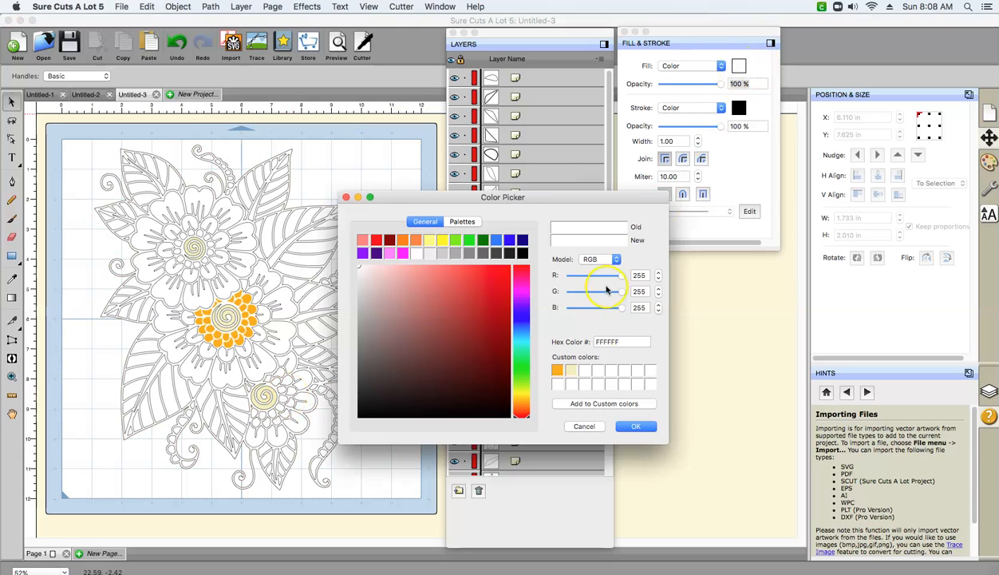
pyautogui.click(558, 370)
pyautogui.click(628, 427)
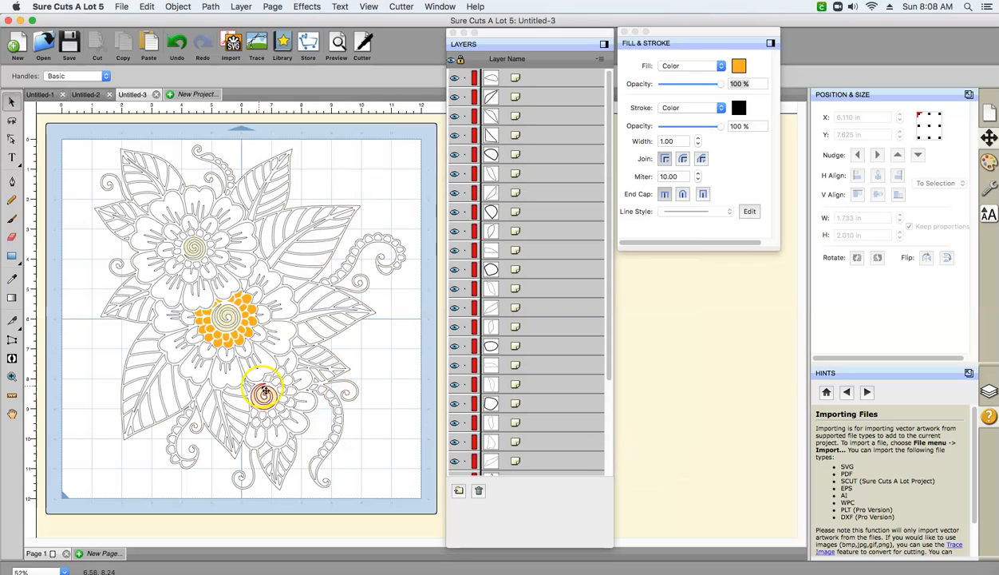
# - Set both the fill and the stroke of the merged ring around the lower flower's spiral to the saved custom orange FFAD00
pyautogui.click(292, 394)
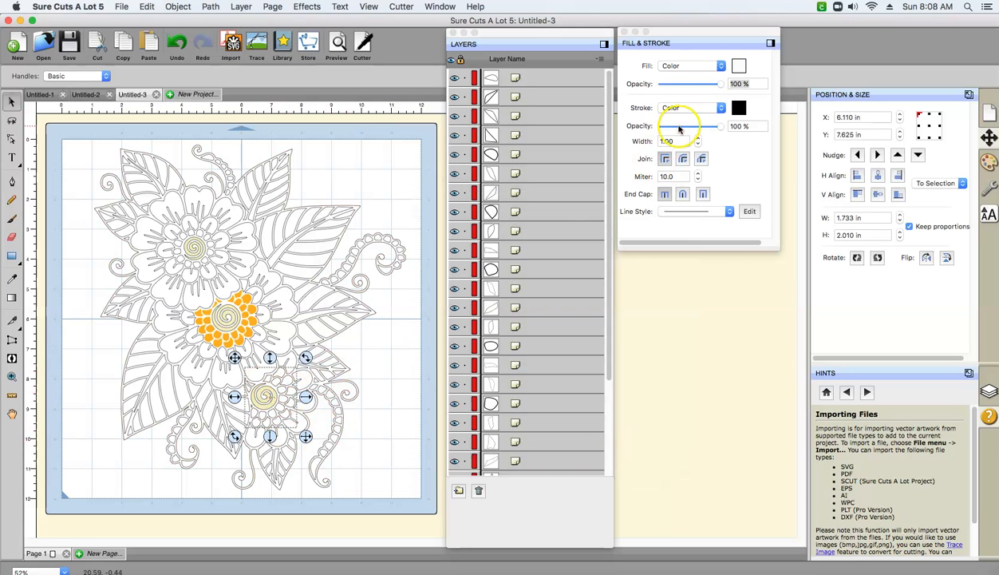
pyautogui.click(738, 67)
pyautogui.click(557, 371)
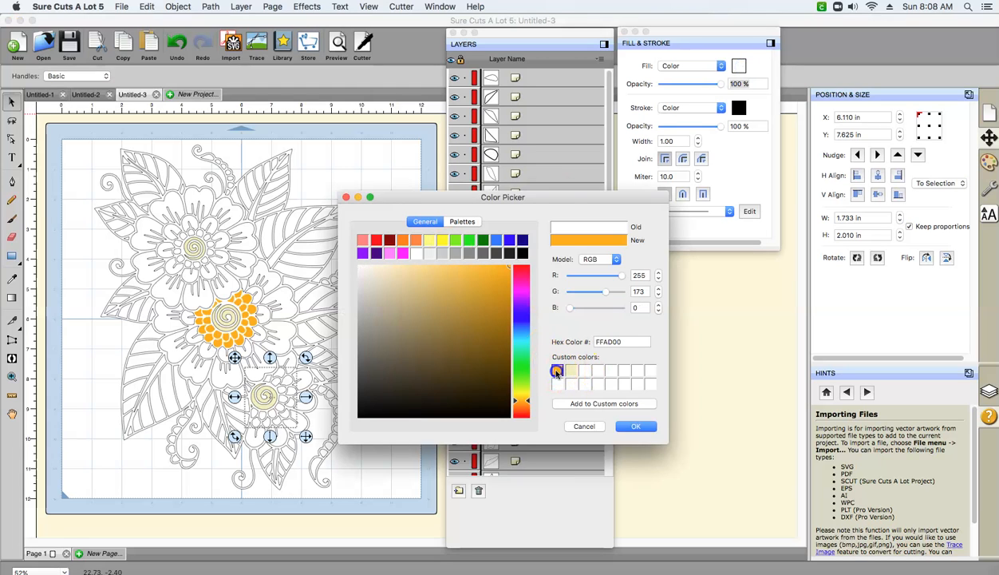
pyautogui.click(633, 427)
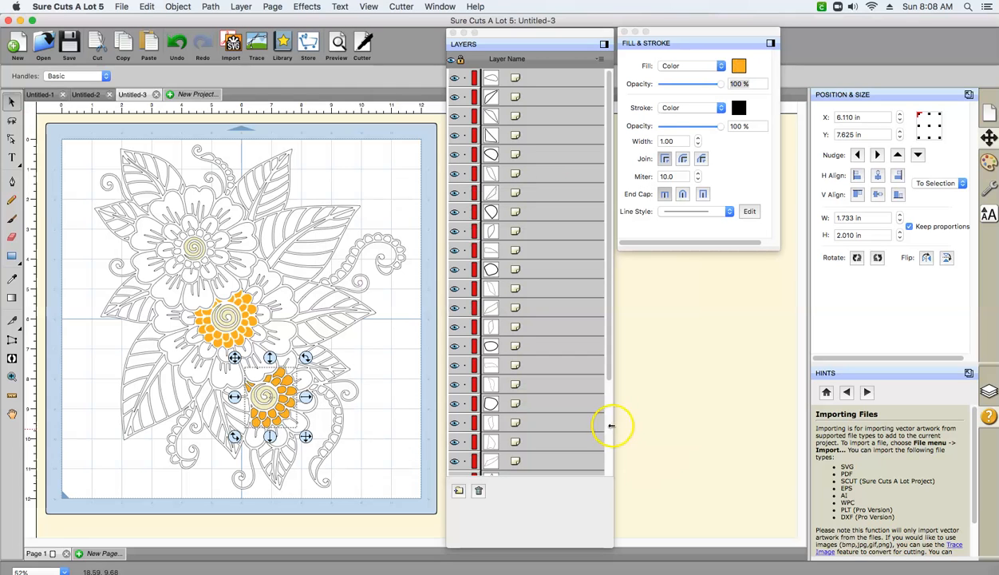
pyautogui.click(738, 107)
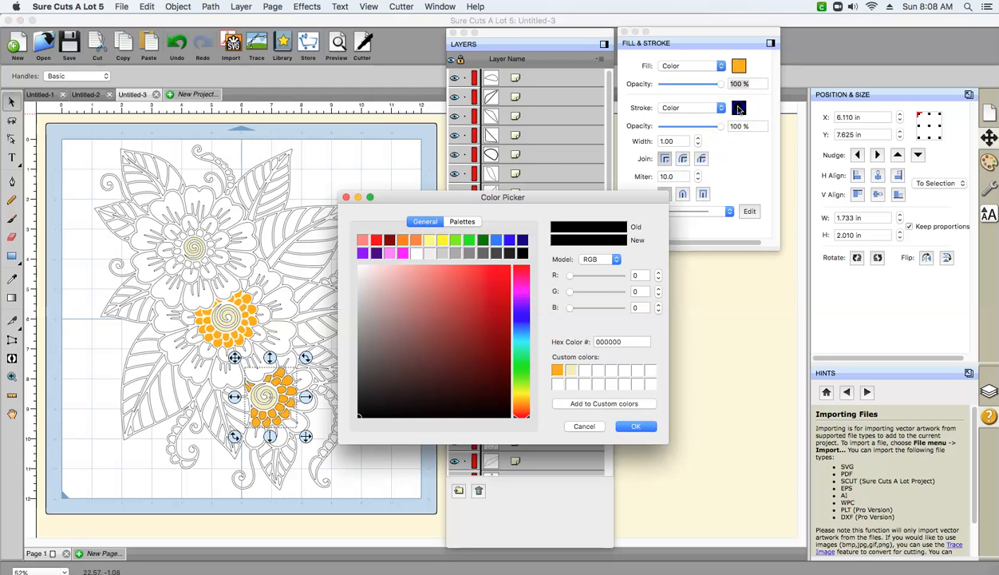
pyautogui.click(557, 371)
pyautogui.click(633, 426)
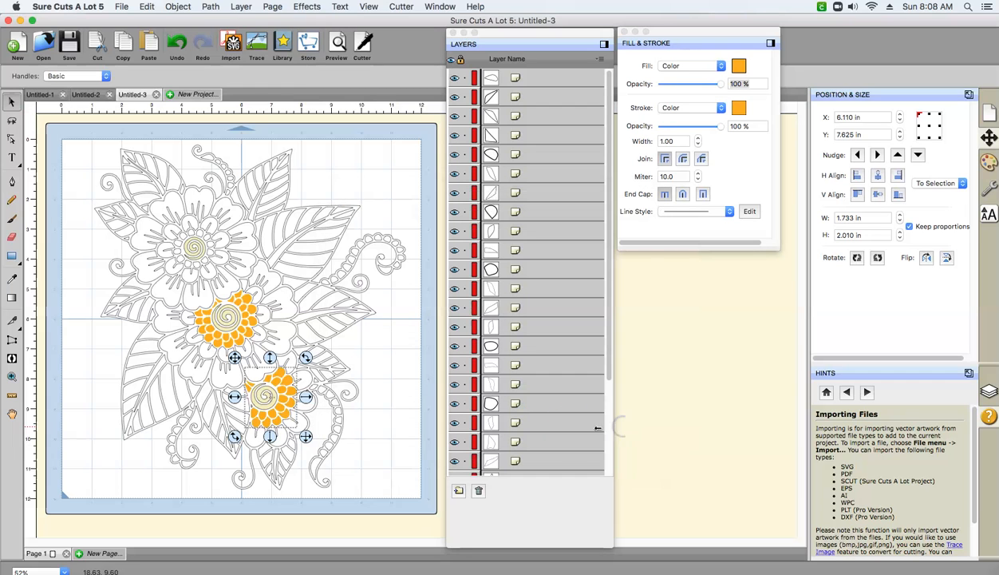
pyautogui.click(396, 436)
# - Select the small pieces surrounding the upper flower's central spiral together and merge them into one object
pyautogui.click(194, 237)
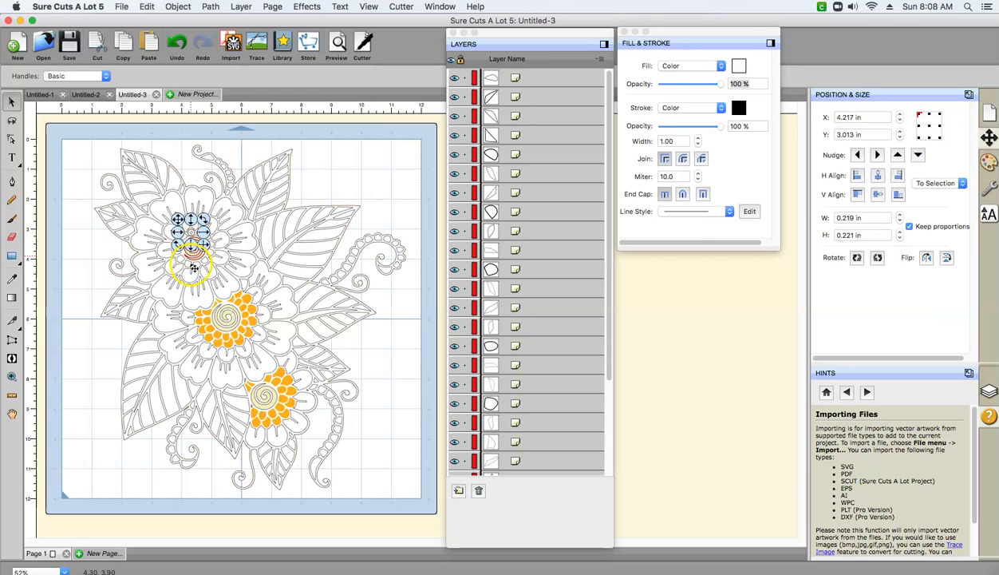
pyautogui.click(196, 266)
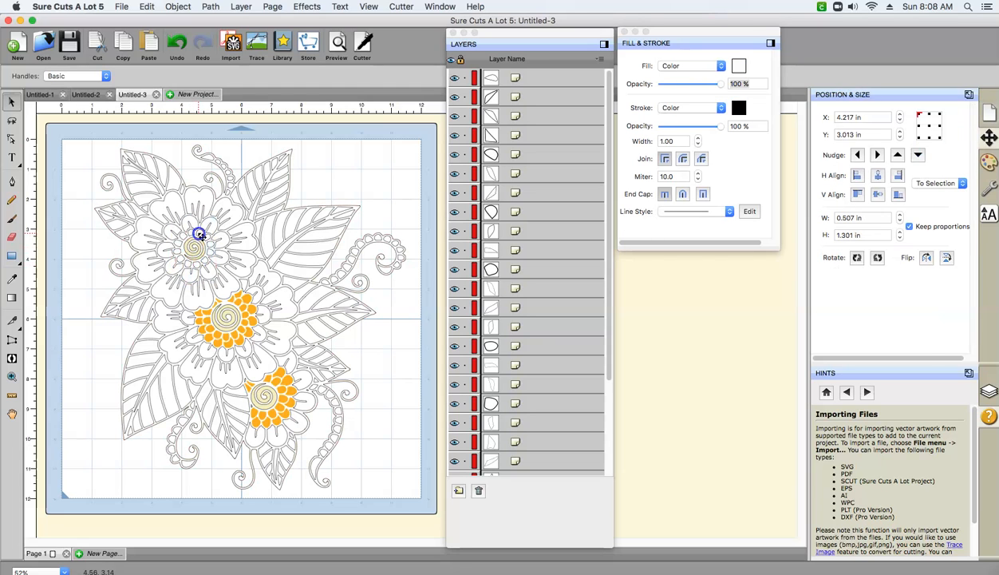
pyautogui.click(206, 260)
pyautogui.keyDown('shift'); pyautogui.click(206, 237); pyautogui.keyUp('shift')
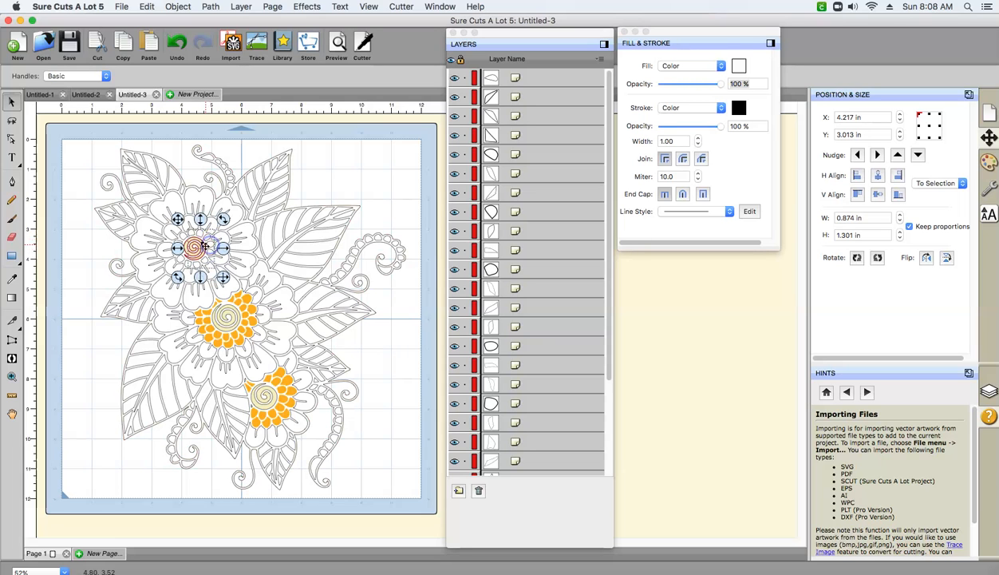
pyautogui.keyDown('shift'); pyautogui.click(183, 235); pyautogui.keyUp('shift')
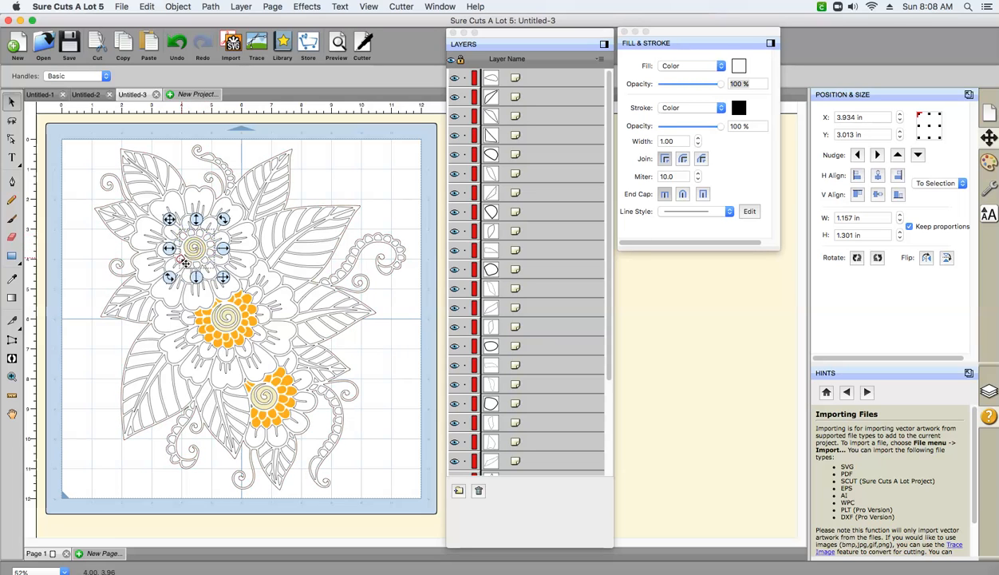
pyautogui.keyDown('shift'); pyautogui.click(183, 258); pyautogui.keyUp('shift')
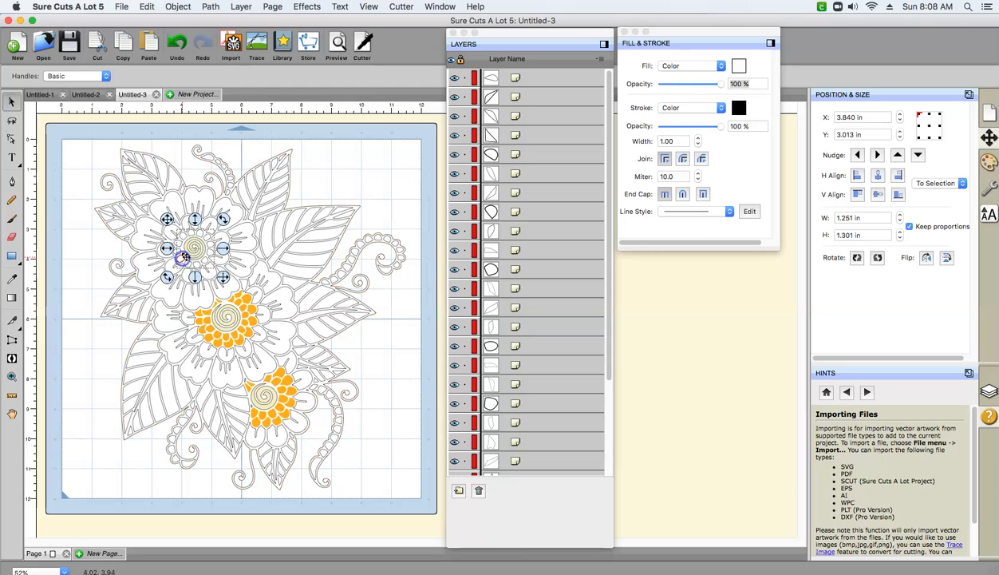
pyautogui.keyDown('shift'); pyautogui.click(180, 250); pyautogui.keyUp('shift')
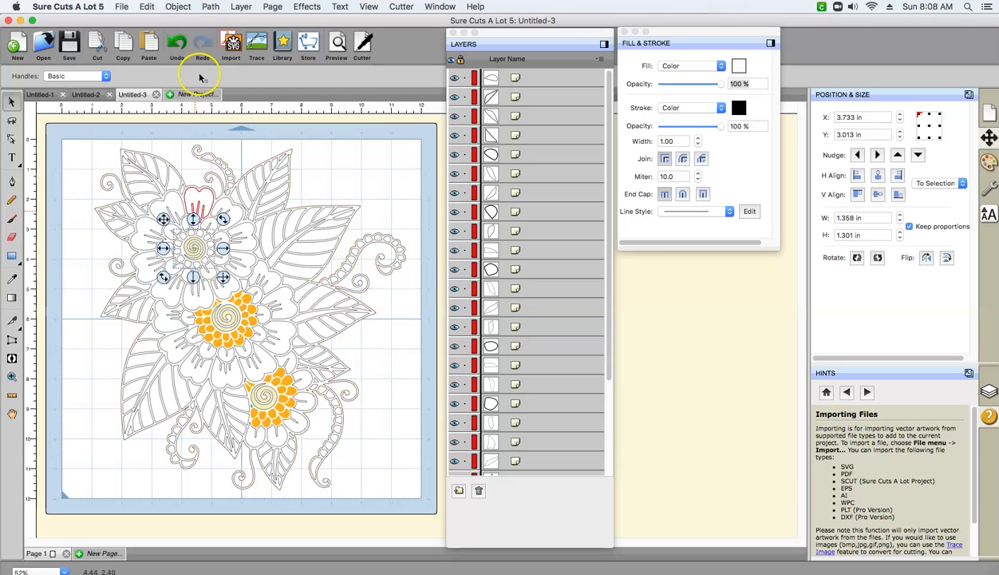
pyautogui.click(178, 7)
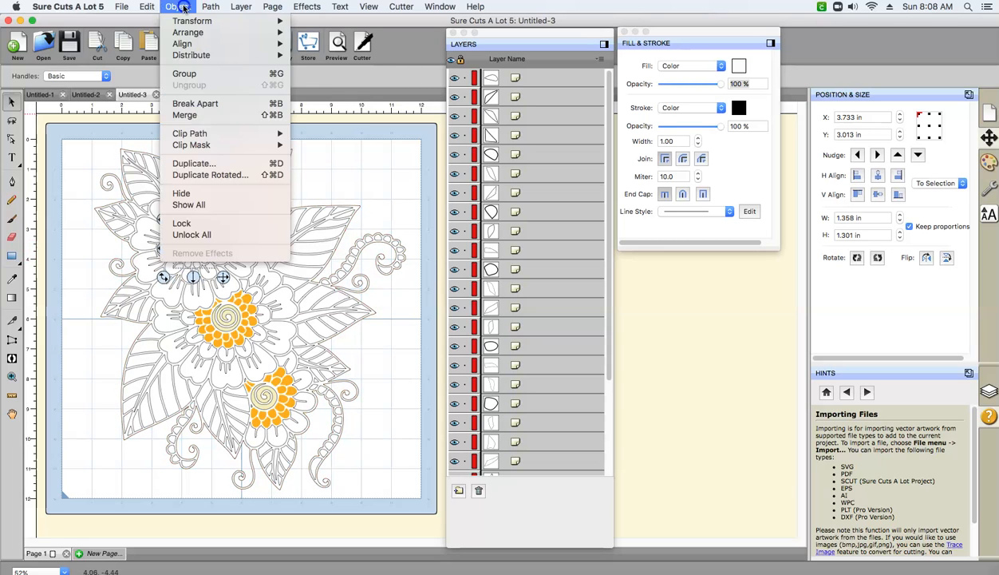
pyautogui.click(187, 115)
# - Set both the fill and the stroke of the merged ring around the upper flower's spiral to the saved custom orange
pyautogui.click(212, 271)
pyautogui.click(209, 260)
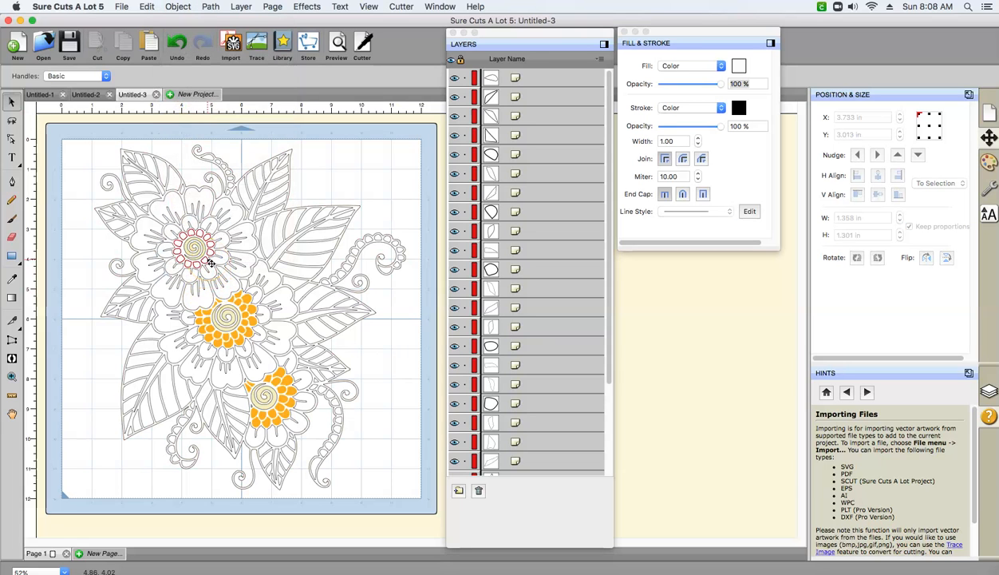
pyautogui.click(739, 65)
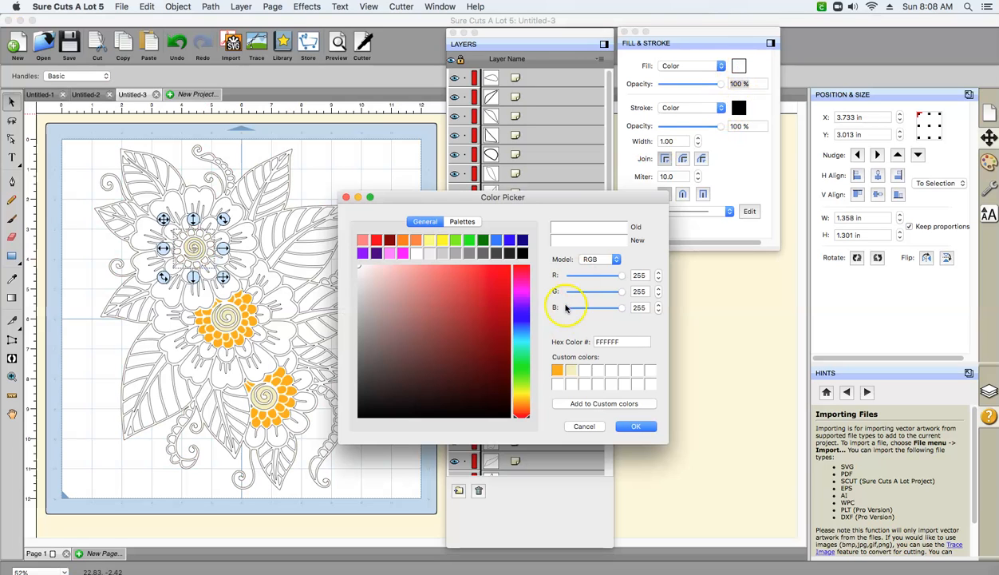
pyautogui.click(562, 370)
pyautogui.click(635, 425)
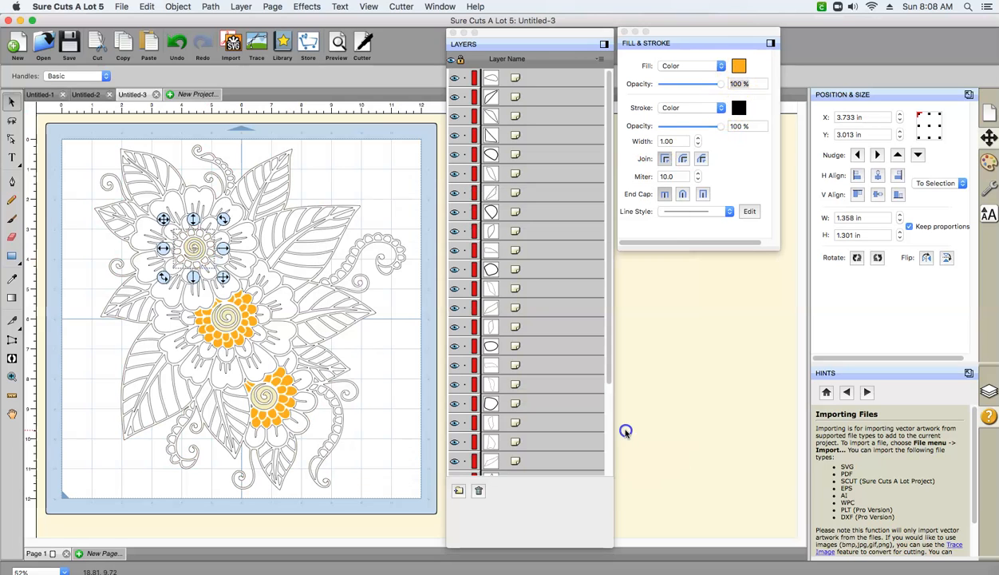
pyautogui.click(738, 107)
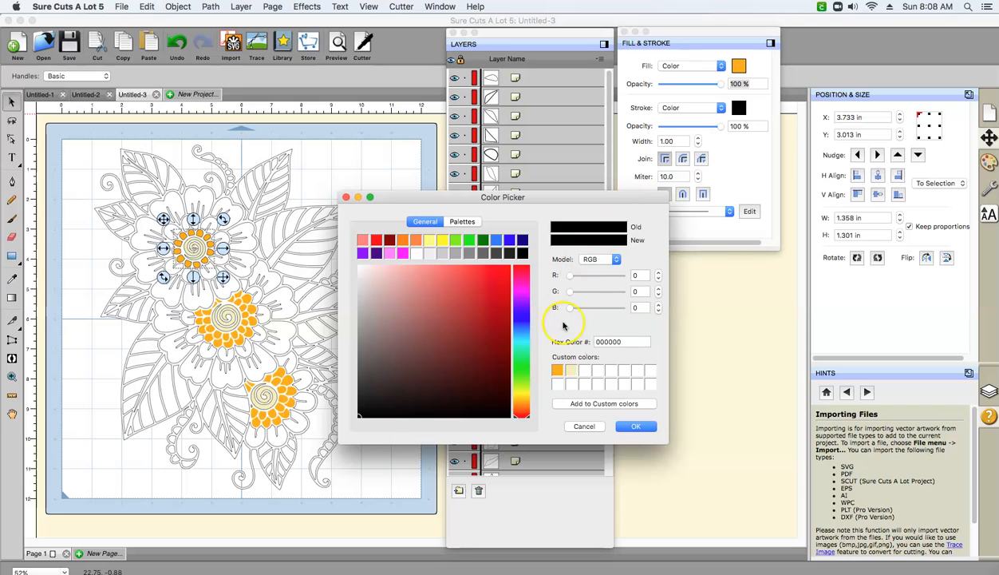
pyautogui.click(558, 371)
pyautogui.click(635, 425)
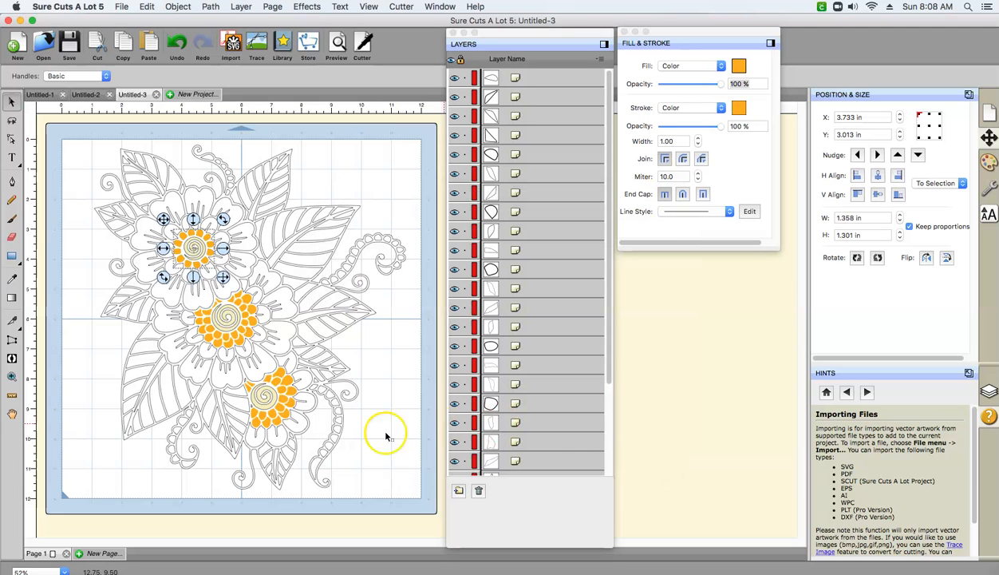
pyautogui.click(74, 284)
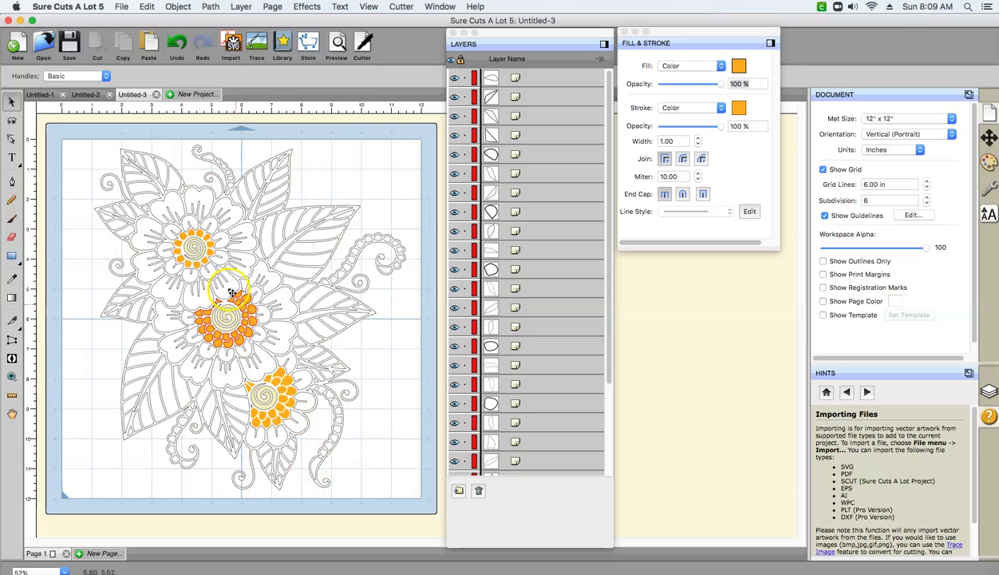
# - Select the small inner petals around the middle flower's orange ring together and merge them into one object
pyautogui.click(185, 318)
pyautogui.keyDown('shift'); pyautogui.click(208, 356); pyautogui.keyUp('shift')
pyautogui.keyDown('shift'); pyautogui.click(224, 354); pyautogui.keyUp('shift')
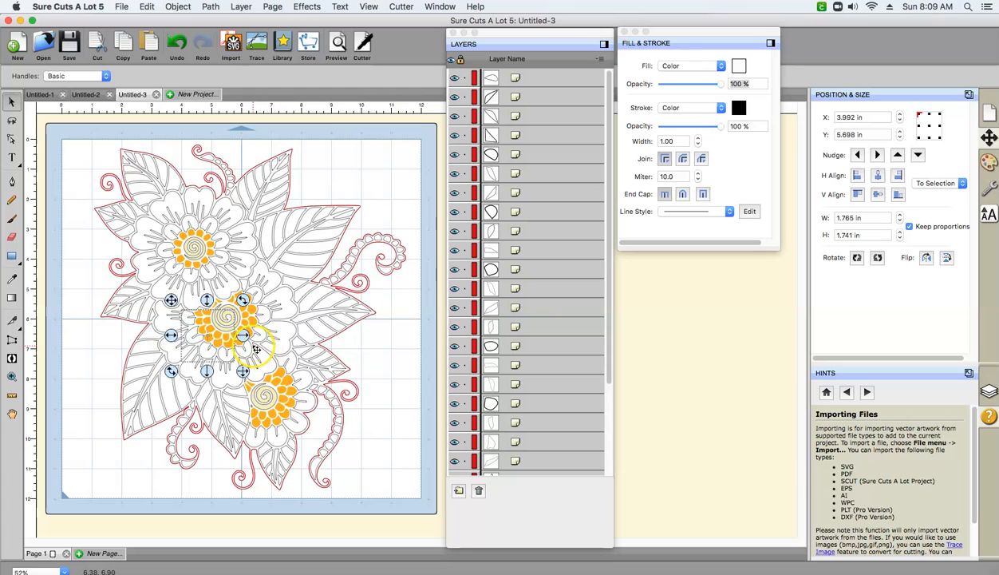
pyautogui.keyDown('shift'); pyautogui.click(255, 343); pyautogui.keyUp('shift')
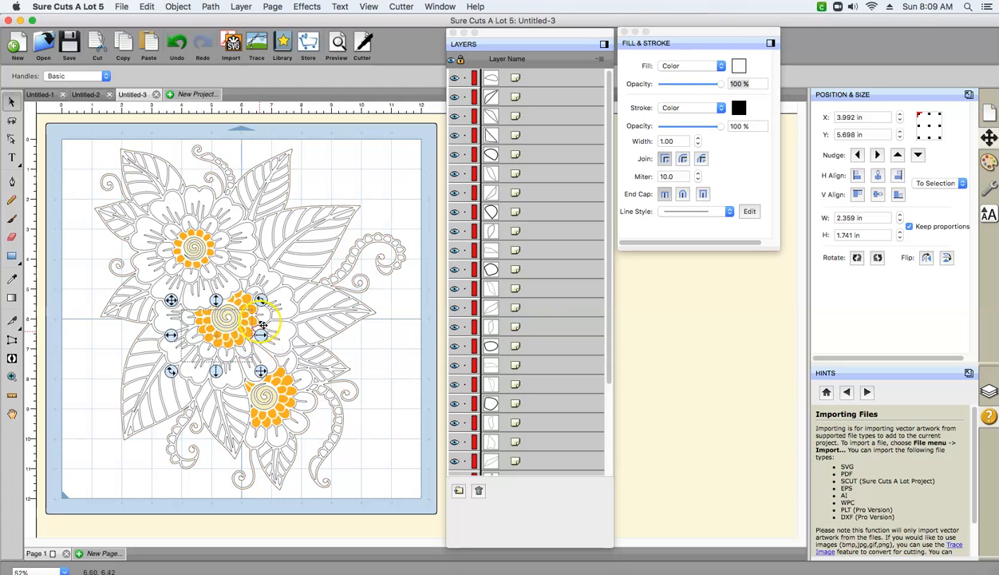
pyautogui.keyDown('shift'); pyautogui.click(253, 289); pyautogui.keyUp('shift')
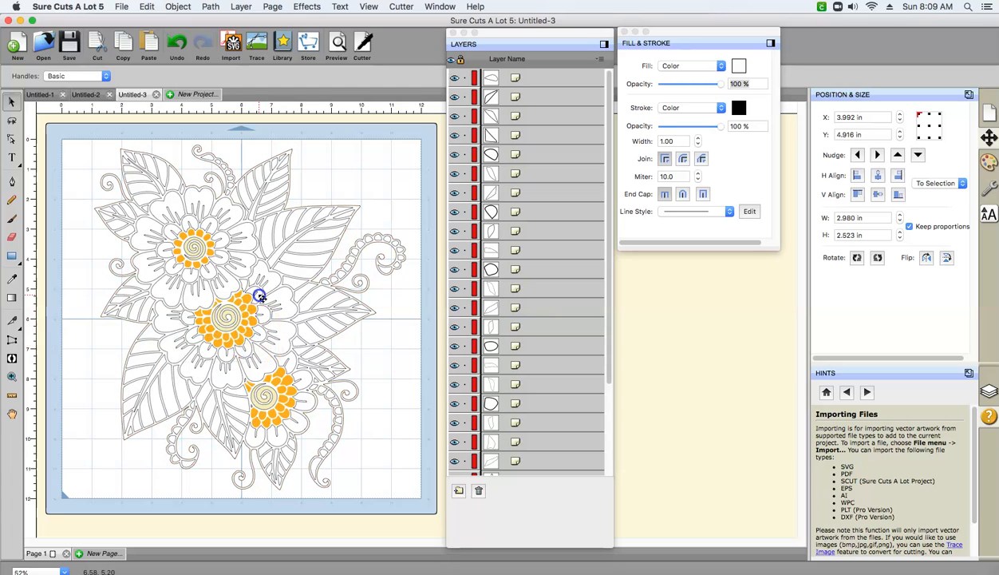
pyautogui.keyDown('shift'); pyautogui.click(247, 286); pyautogui.keyUp('shift')
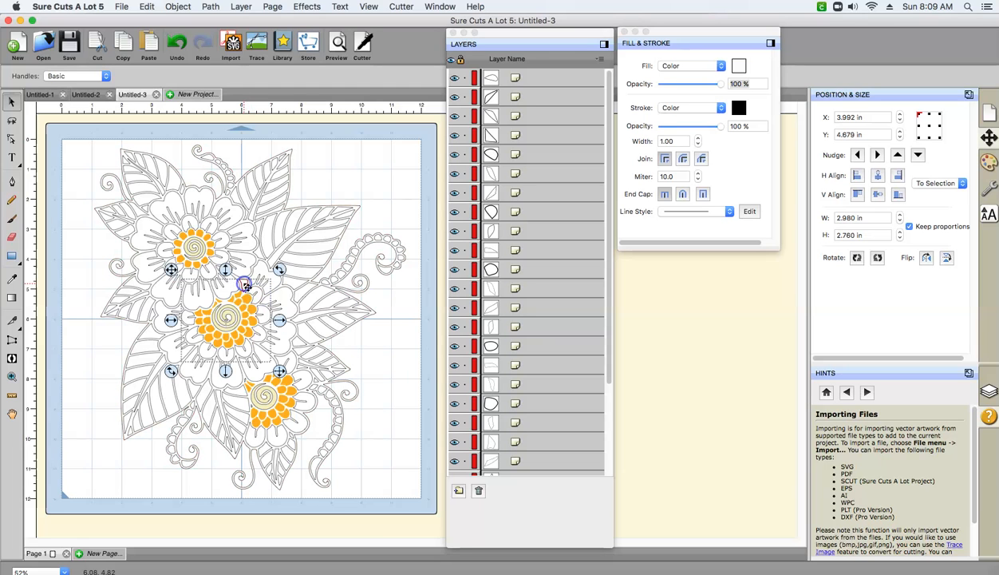
pyautogui.click(178, 8)
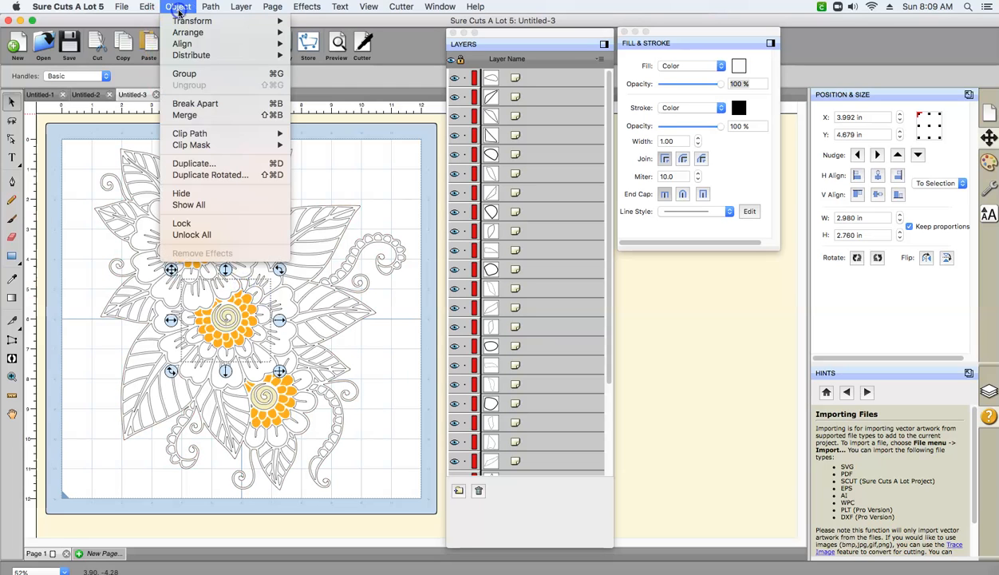
pyautogui.click(184, 115)
pyautogui.click(244, 257)
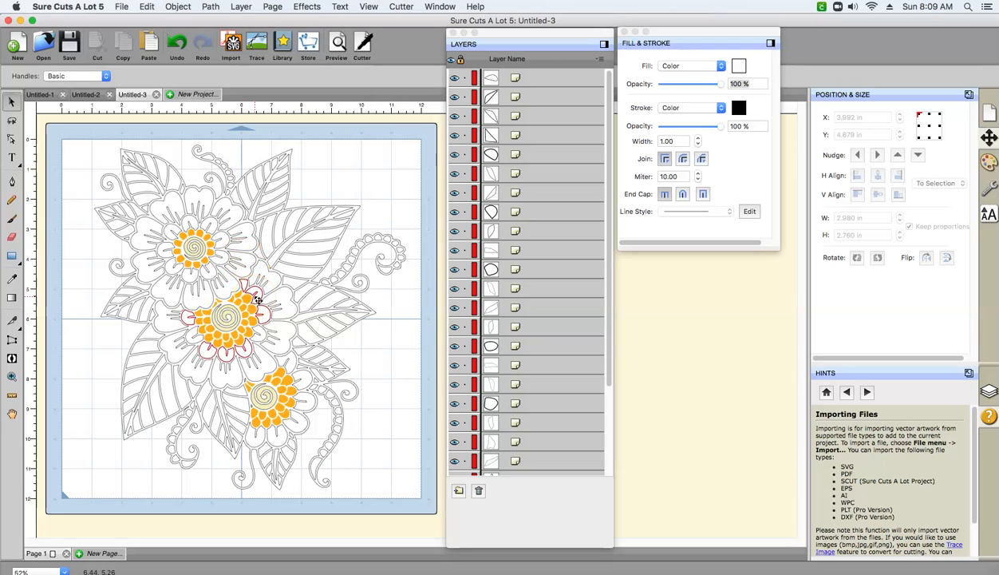
# - Merge the missed inner petals into the middle flower's combined inner-petal object and open that object's fill color for editing
pyautogui.click(186, 319)
pyautogui.click(187, 319)
pyautogui.click(194, 339)
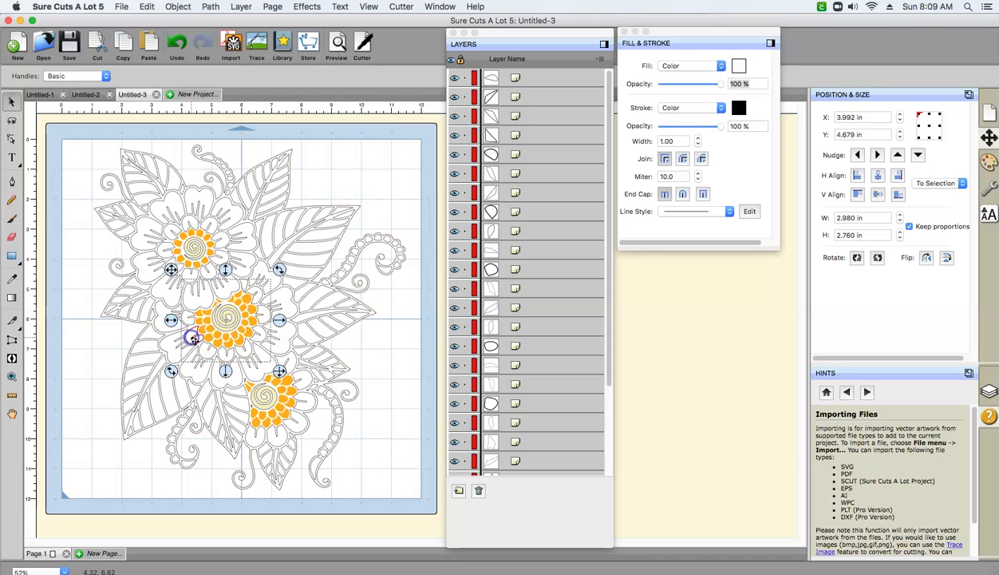
pyautogui.click(259, 336)
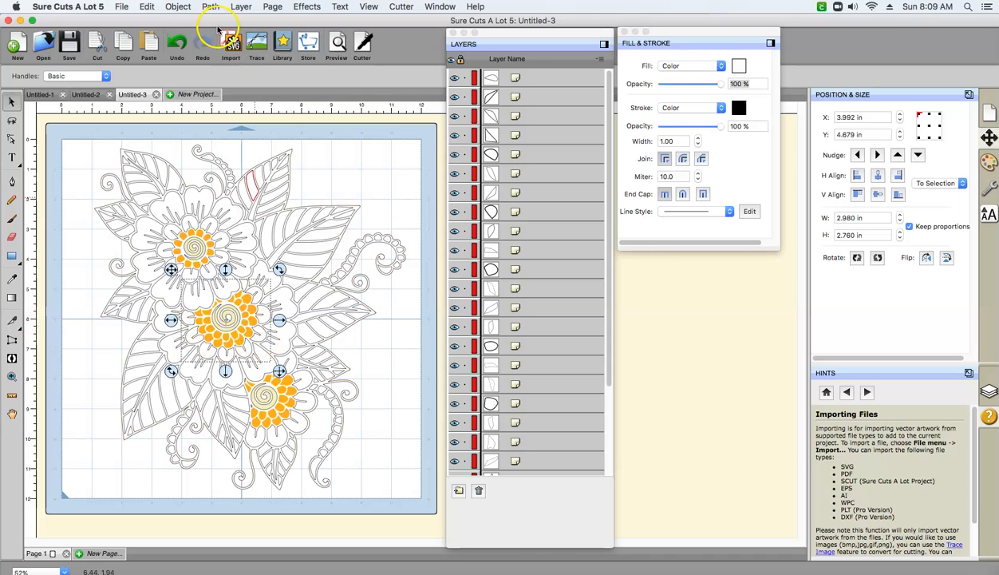
pyautogui.click(178, 7)
pyautogui.click(186, 118)
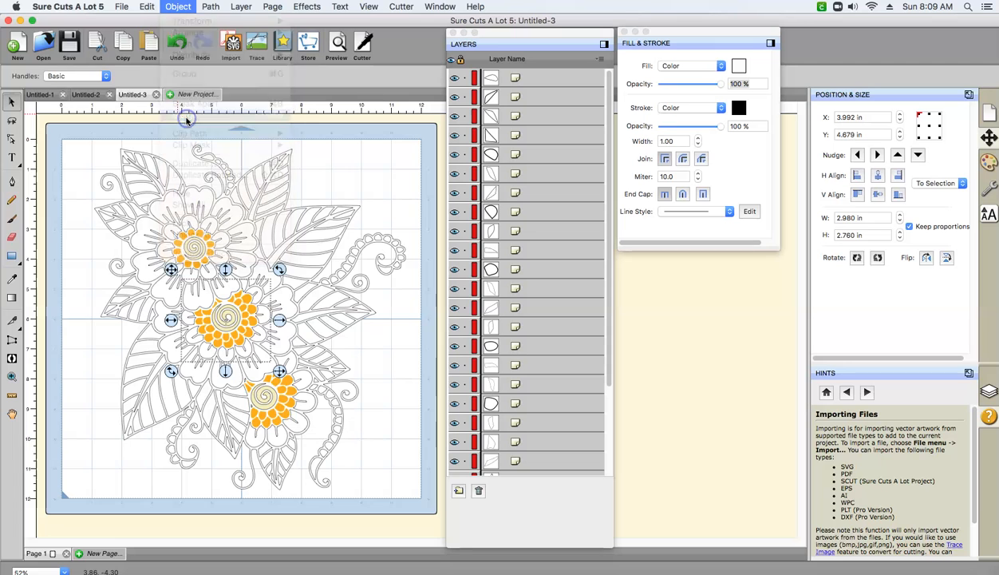
pyautogui.click(259, 336)
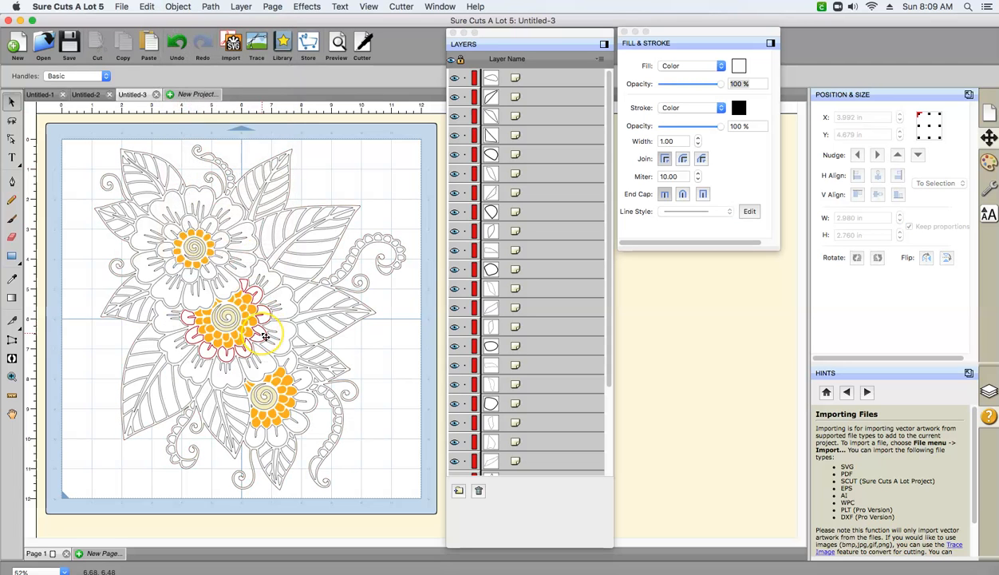
pyautogui.click(263, 336)
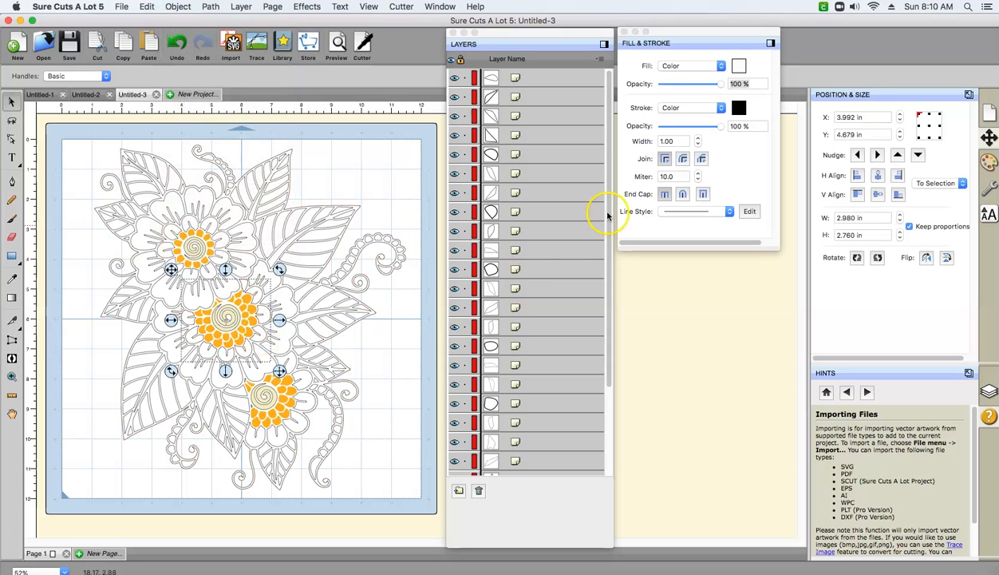
pyautogui.click(739, 66)
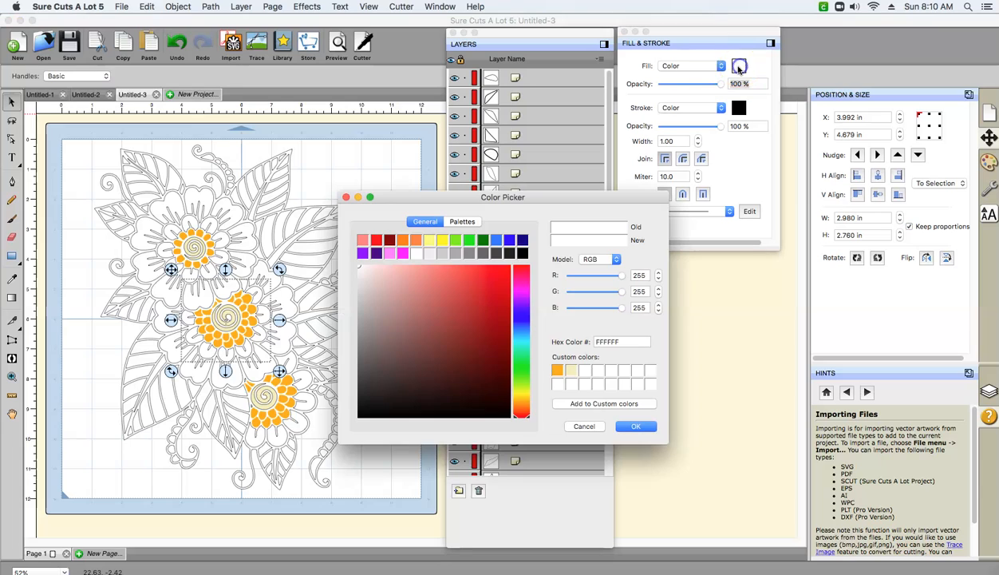
pyautogui.click(519, 285)
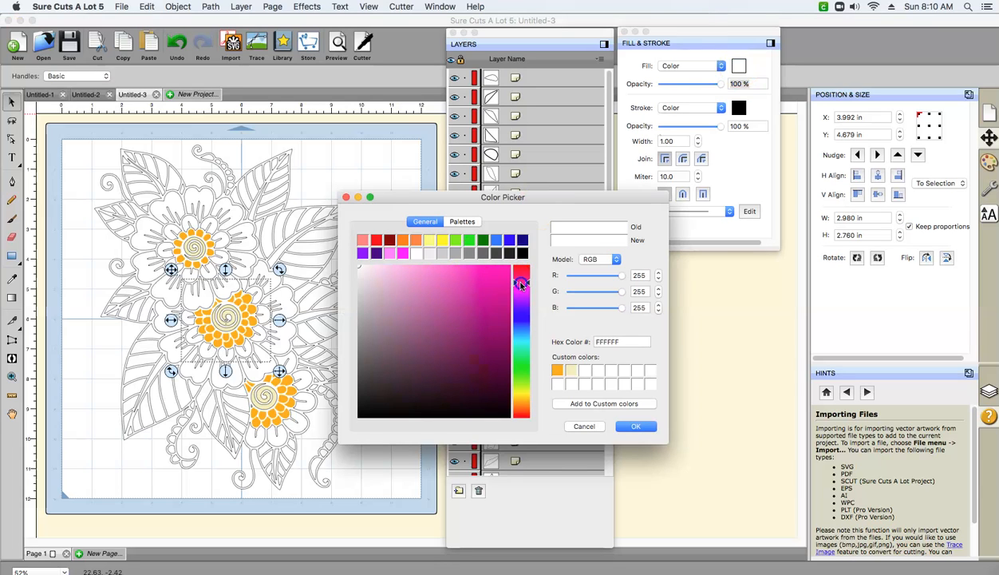
pyautogui.click(343, 286)
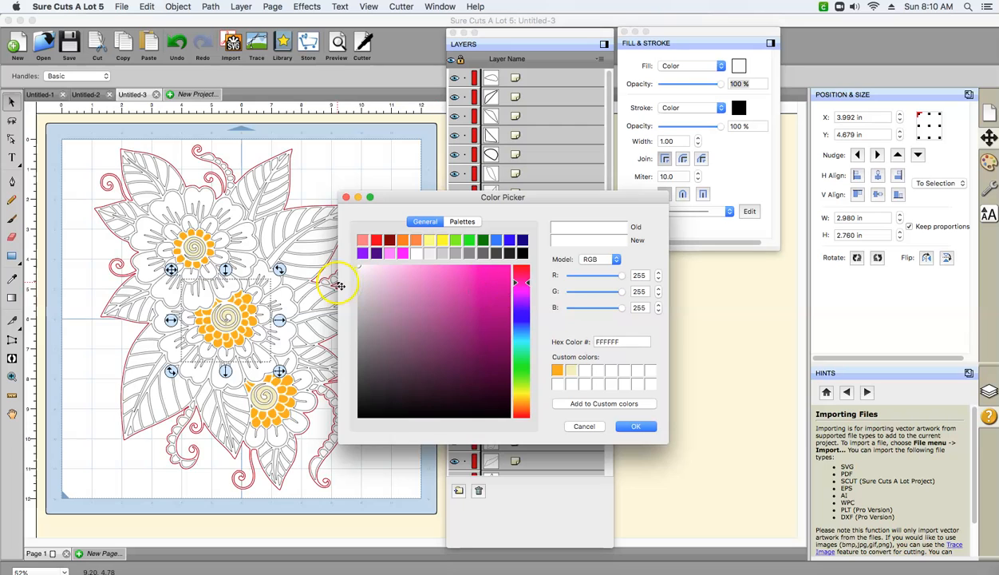
pyautogui.moveTo(360, 269); pyautogui.dragTo(422, 273)
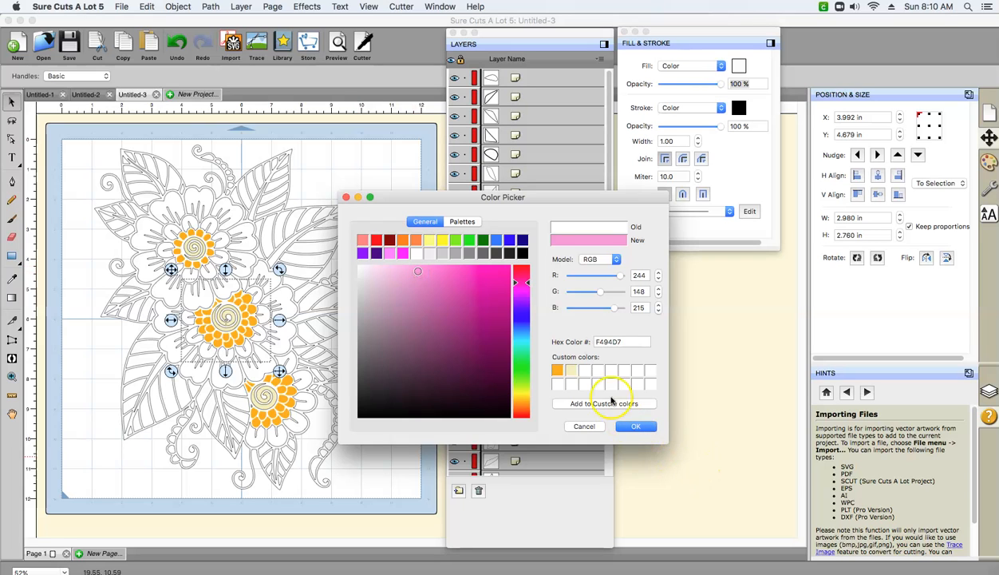
# - Fill the middle flower's merged inner petals with light pink FD98FB, saving the color in the third custom color slot
pyautogui.click(585, 371)
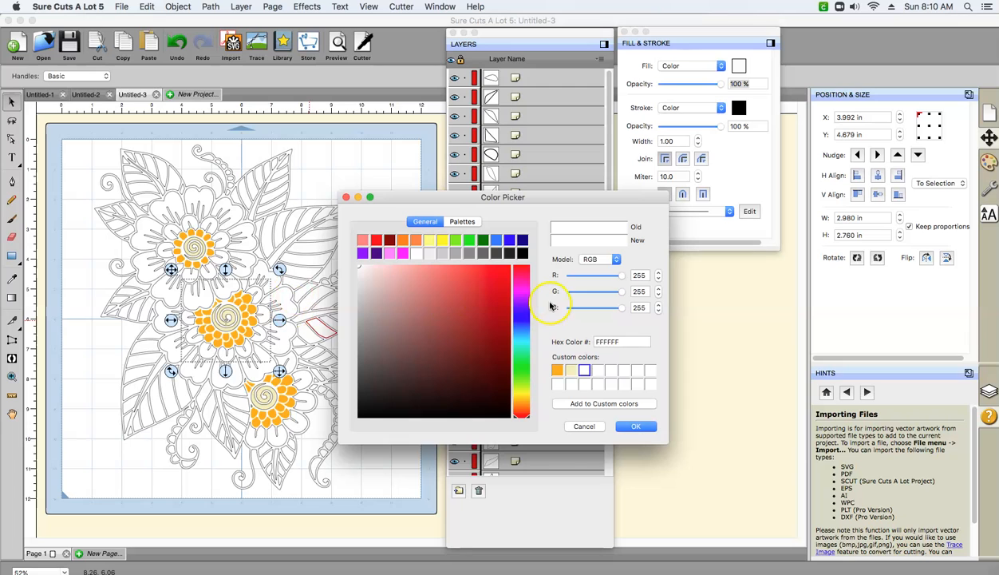
pyautogui.click(524, 292)
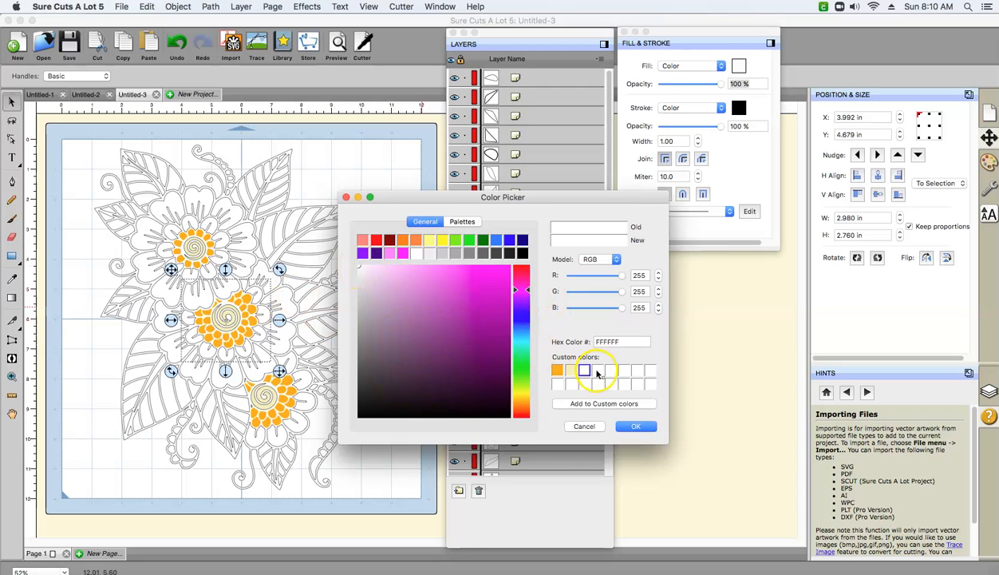
pyautogui.moveTo(359, 270); pyautogui.dragTo(426, 269)
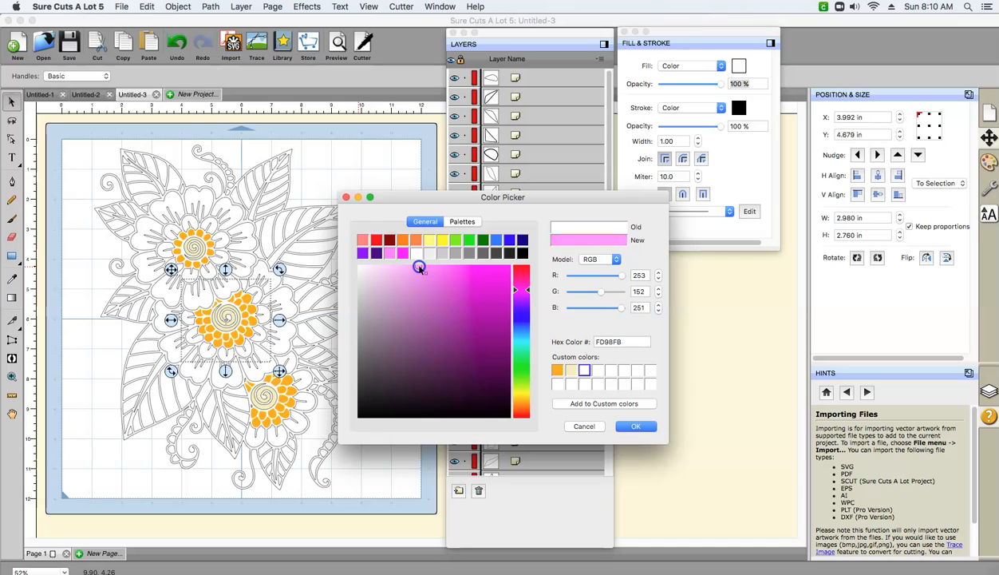
pyautogui.click(612, 404)
pyautogui.click(633, 427)
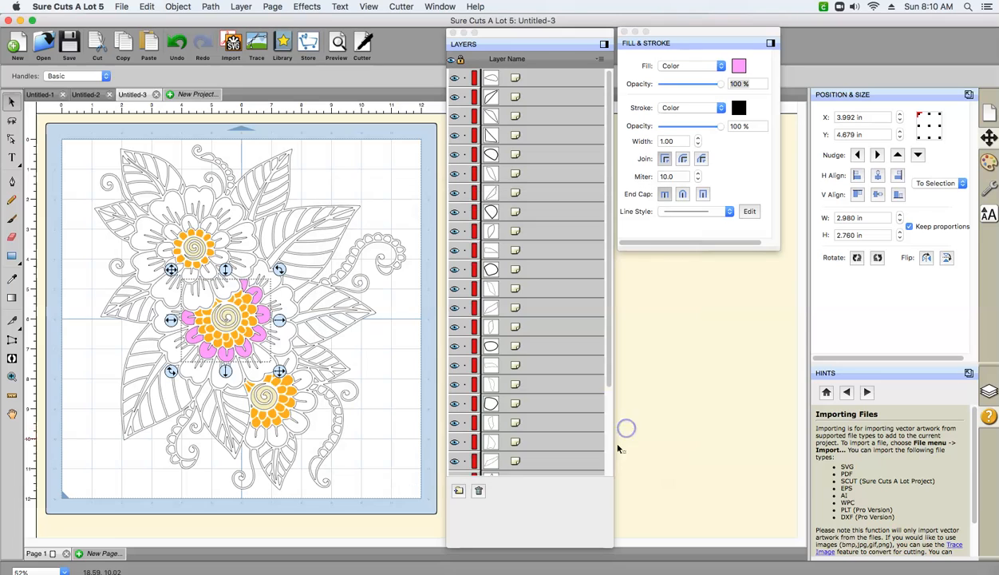
# - Select the large outer petals of the middle flower together and merge them into one object
pyautogui.click(279, 300)
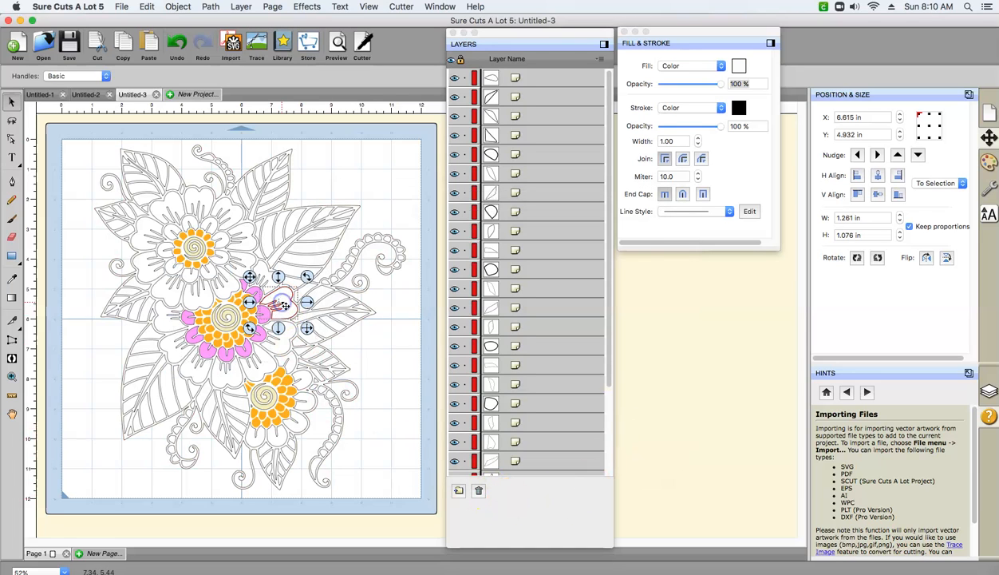
pyautogui.click(173, 316)
pyautogui.keyDown('shift'); pyautogui.click(174, 355); pyautogui.keyUp('shift')
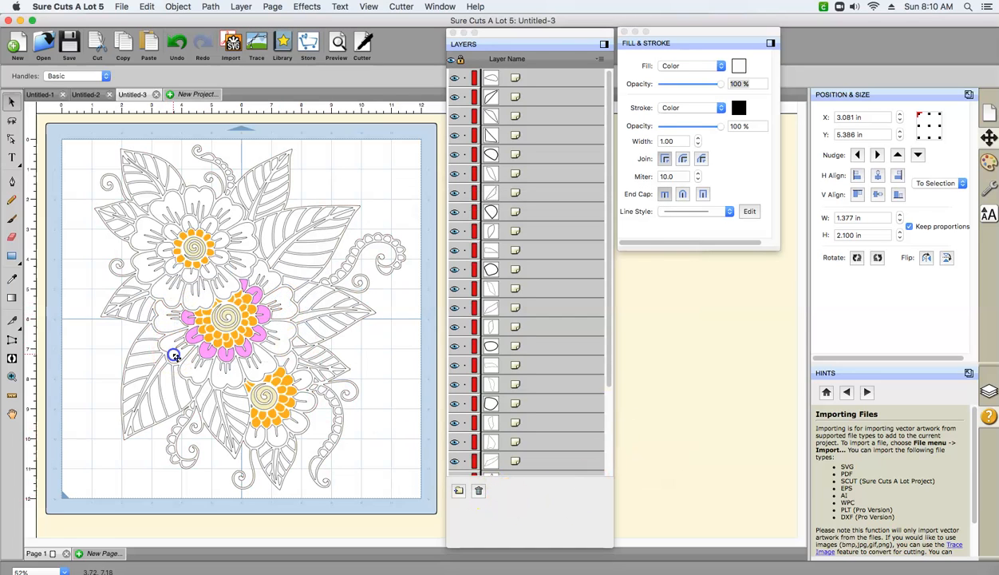
pyautogui.keyDown('shift'); pyautogui.click(192, 374); pyautogui.keyUp('shift')
pyautogui.keyDown('shift'); pyautogui.click(226, 378); pyautogui.keyUp('shift')
pyautogui.keyDown('shift'); pyautogui.click(249, 375); pyautogui.keyUp('shift')
pyautogui.keyDown('shift'); pyautogui.click(274, 336); pyautogui.keyUp('shift')
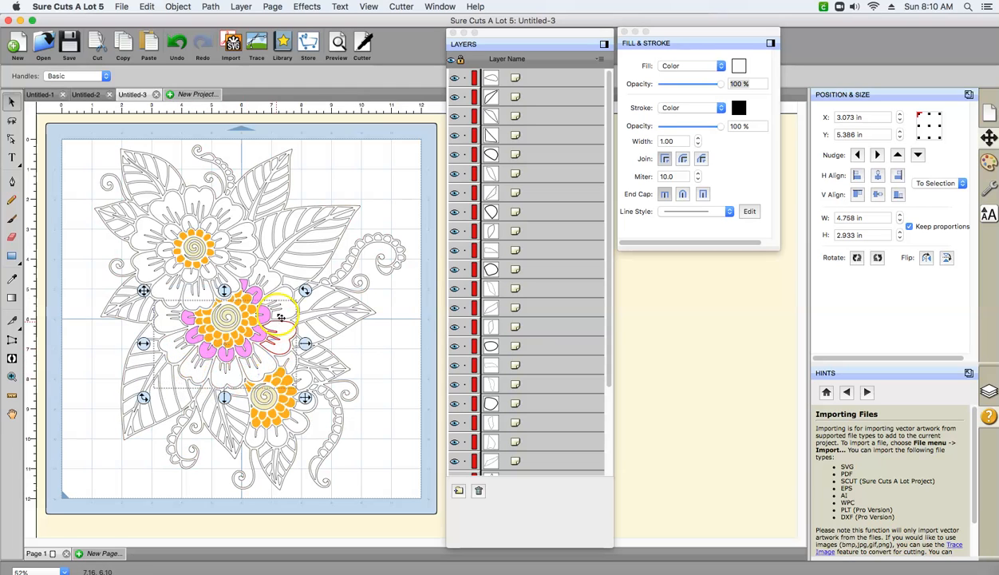
pyautogui.keyDown('shift'); pyautogui.click(279, 317); pyautogui.keyUp('shift')
pyautogui.keyDown('shift'); pyautogui.click(269, 268); pyautogui.keyUp('shift')
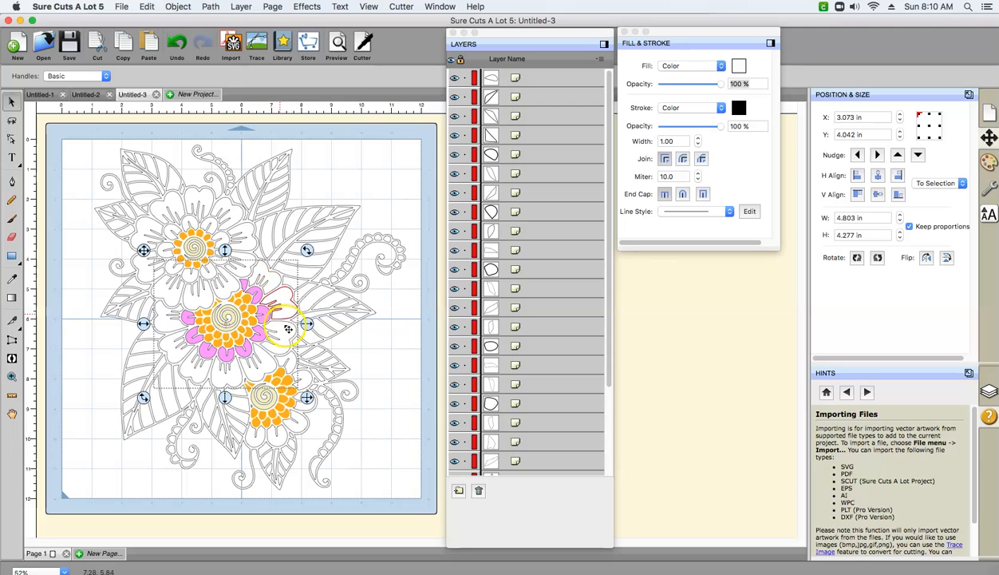
pyautogui.click(178, 6)
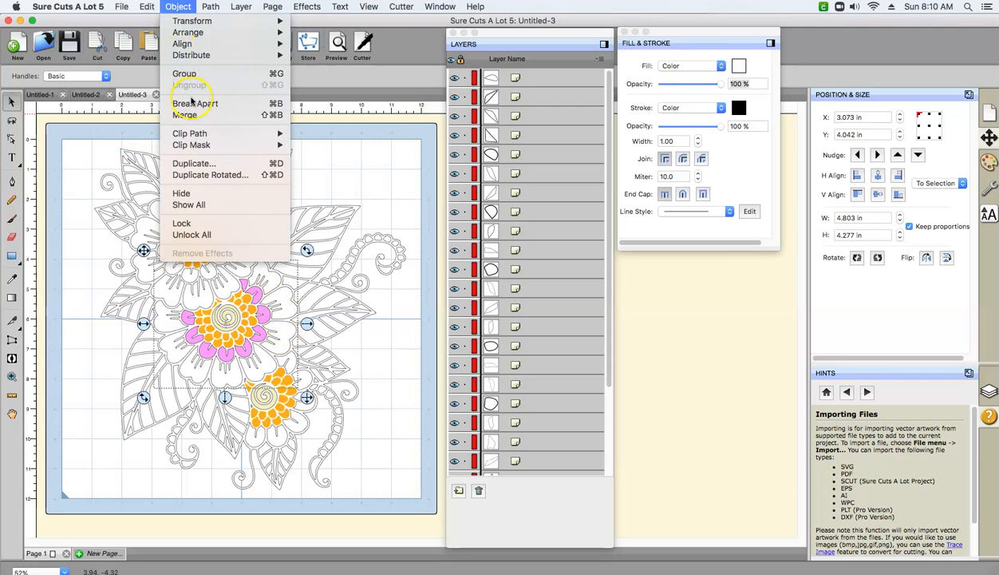
pyautogui.click(191, 122)
pyautogui.click(180, 346)
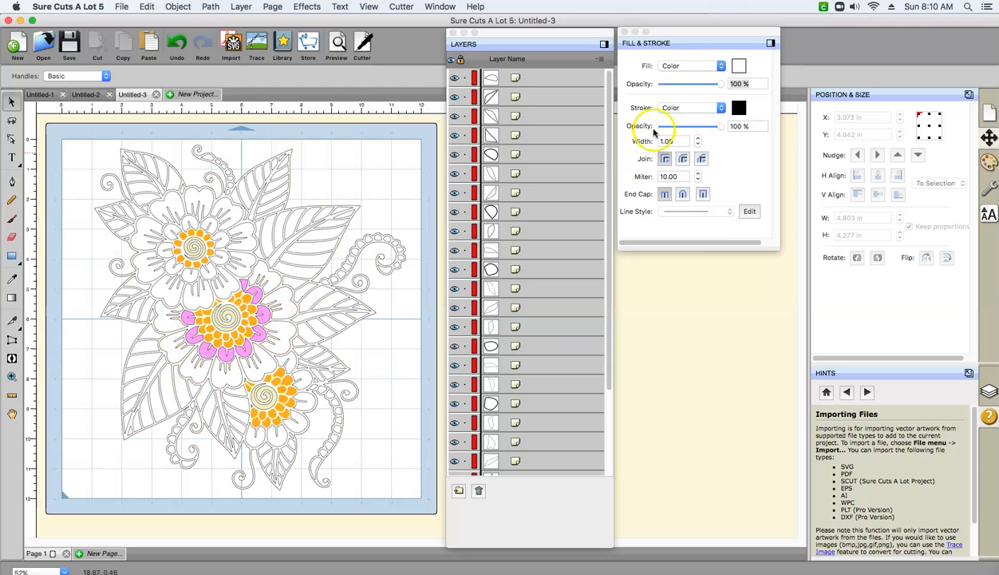
# - Mix hot pink F72F7A as a fill color and save it in the fourth custom color slot
pyautogui.click(740, 67)
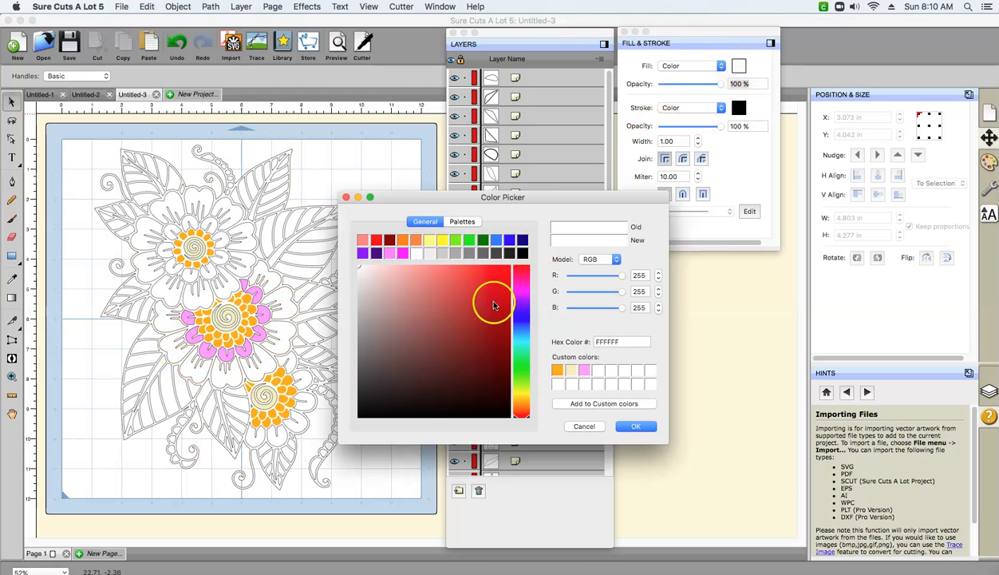
pyautogui.moveTo(521, 271); pyautogui.dragTo(521, 283)
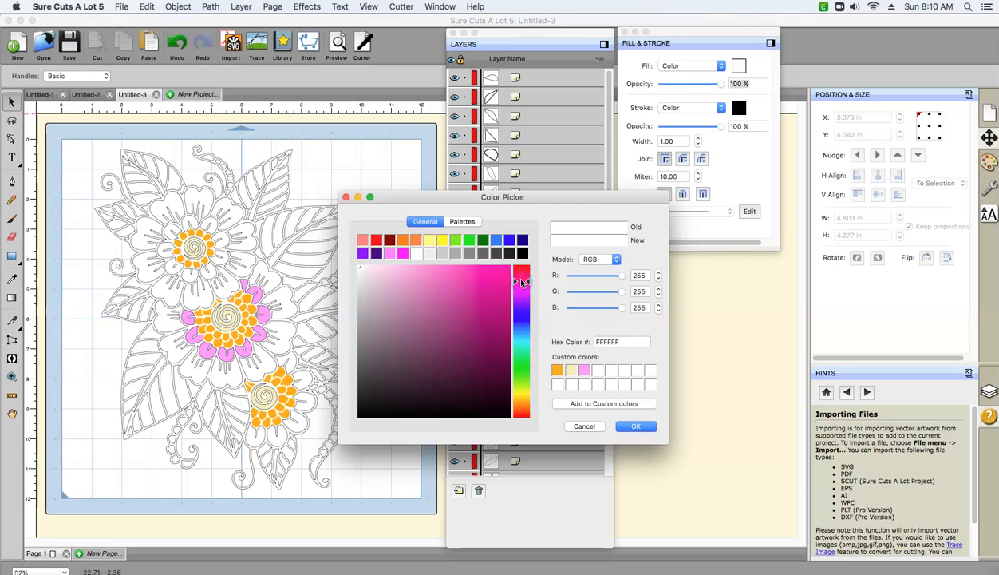
pyautogui.click(364, 271)
pyautogui.moveTo(360, 270); pyautogui.dragTo(476, 270)
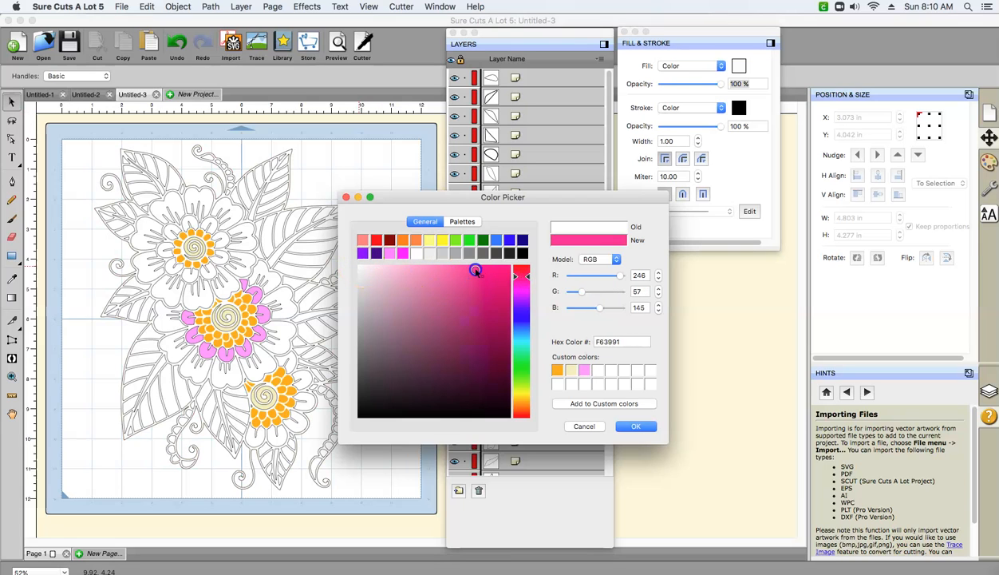
pyautogui.click(631, 430)
pyautogui.click(598, 370)
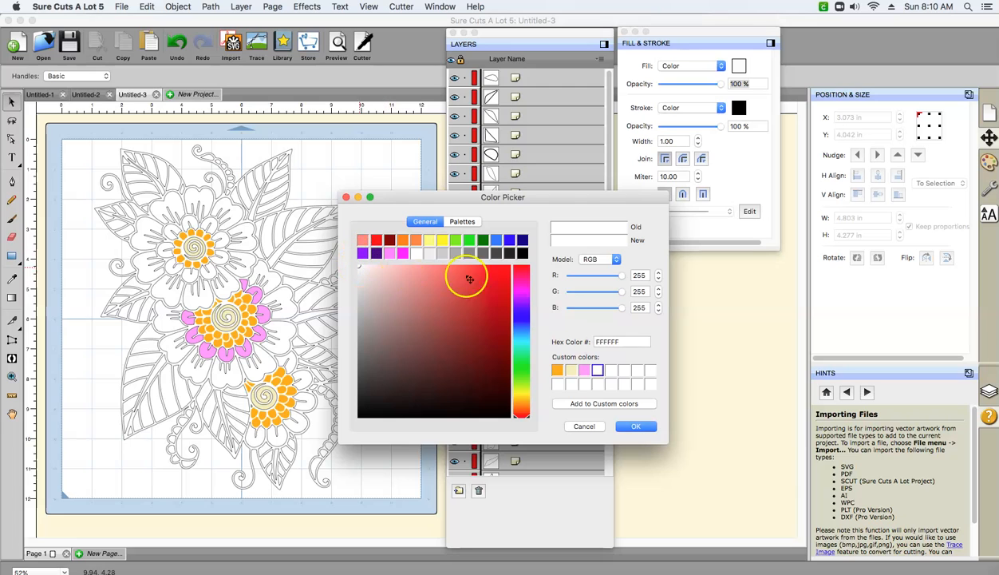
pyautogui.click(525, 278)
pyautogui.moveTo(384, 271); pyautogui.dragTo(482, 271)
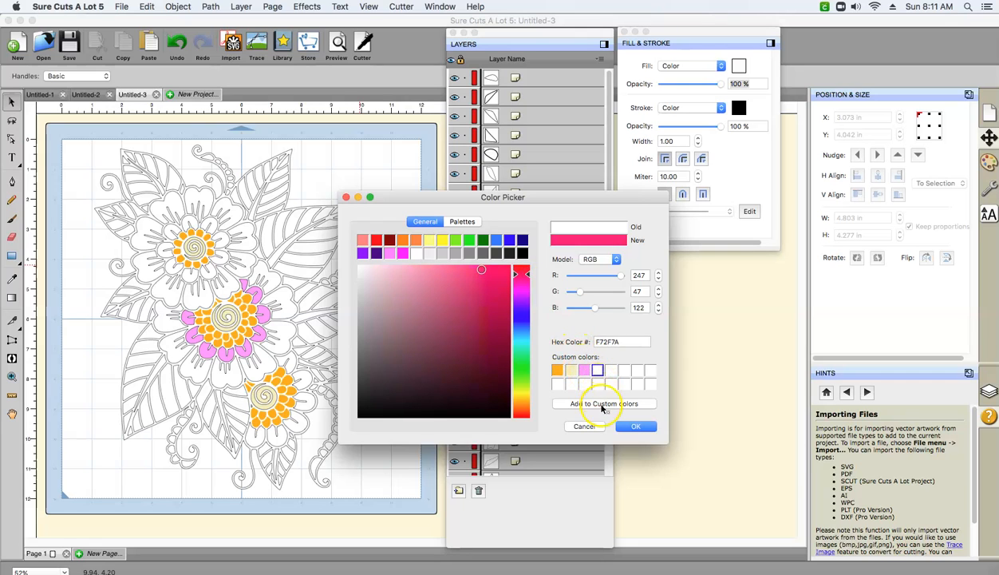
pyautogui.click(638, 427)
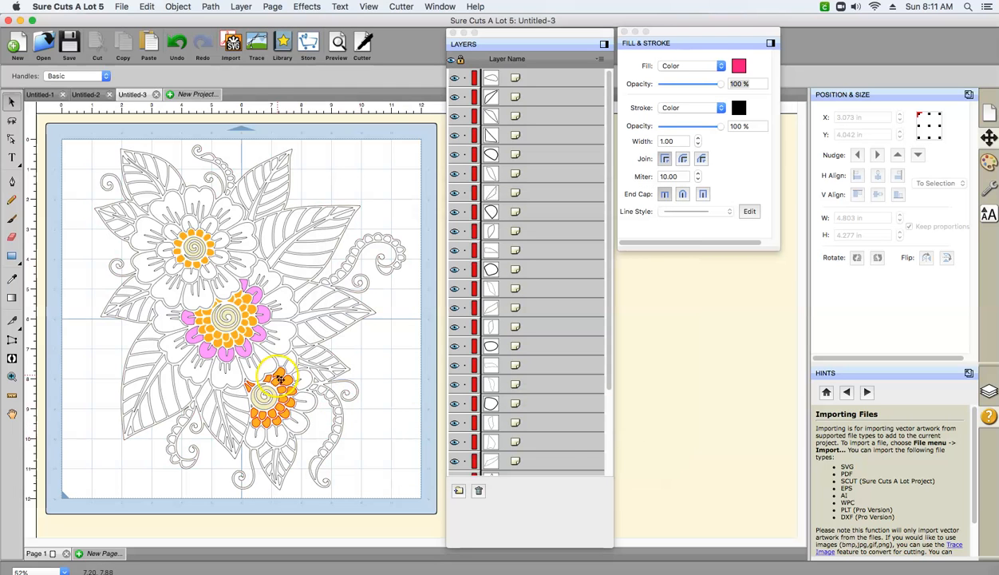
# - Fill the middle flower's merged outer petals with the hot pink saved in the fourth custom color slot
pyautogui.click(275, 312)
pyautogui.click(739, 68)
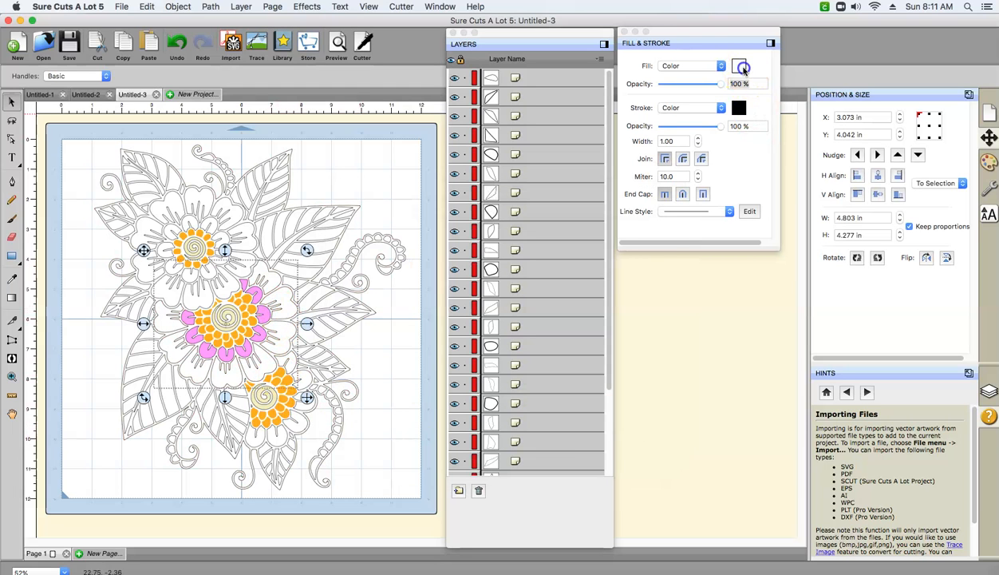
pyautogui.click(598, 370)
pyautogui.click(628, 427)
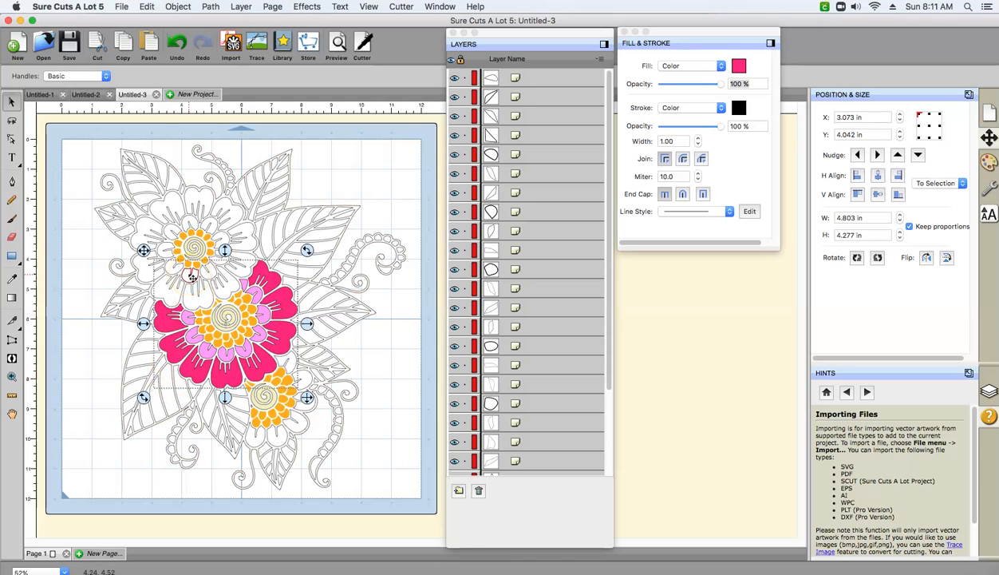
# - Select small inner petals around the upper flower's orange ring together and merge them into one object
pyautogui.click(192, 319)
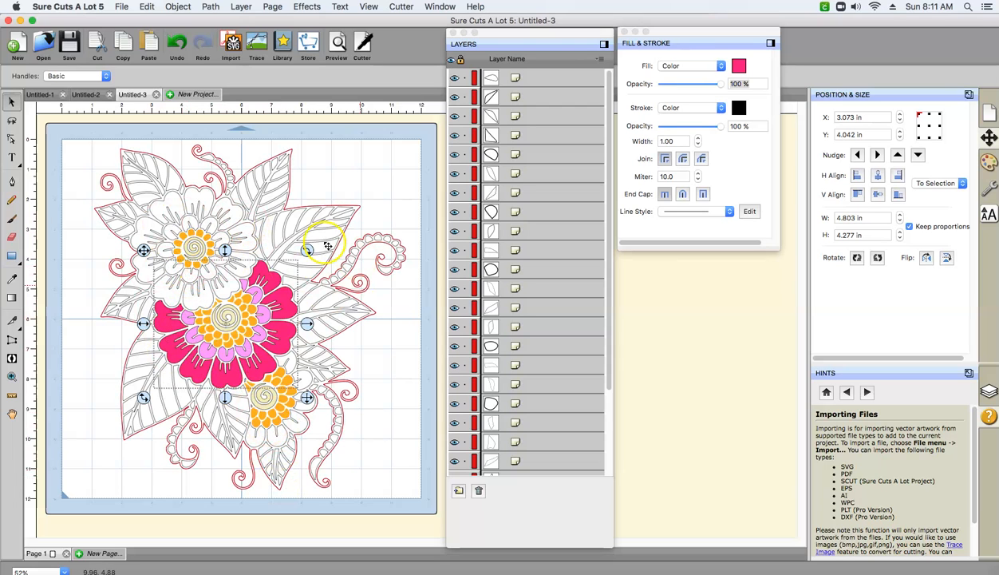
pyautogui.click(198, 276)
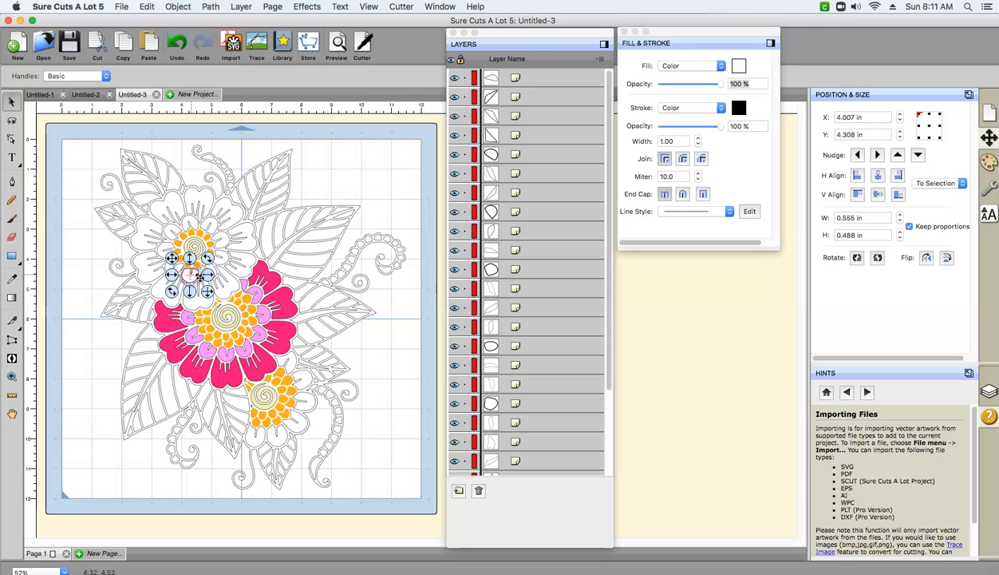
pyautogui.click(183, 231)
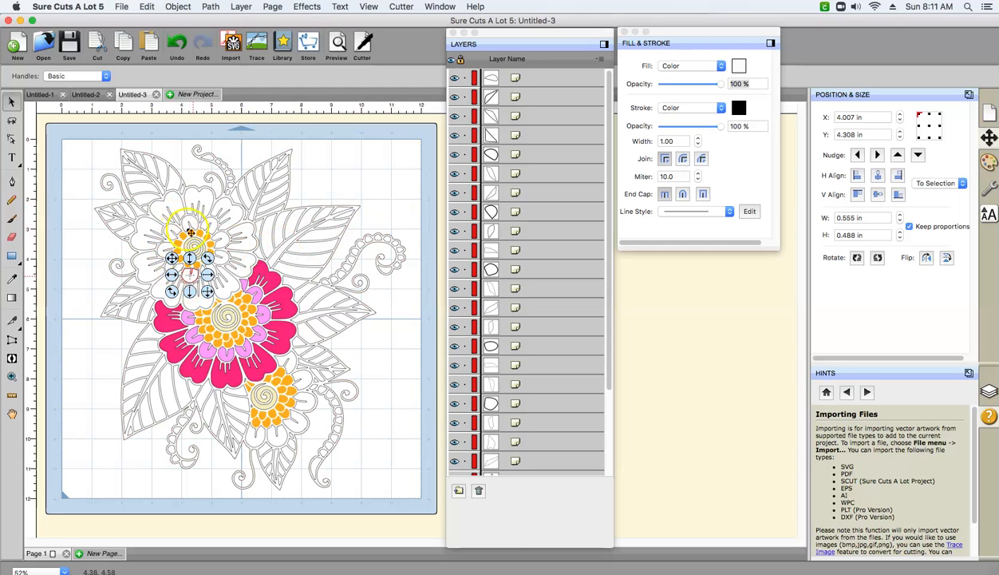
pyautogui.click(191, 224)
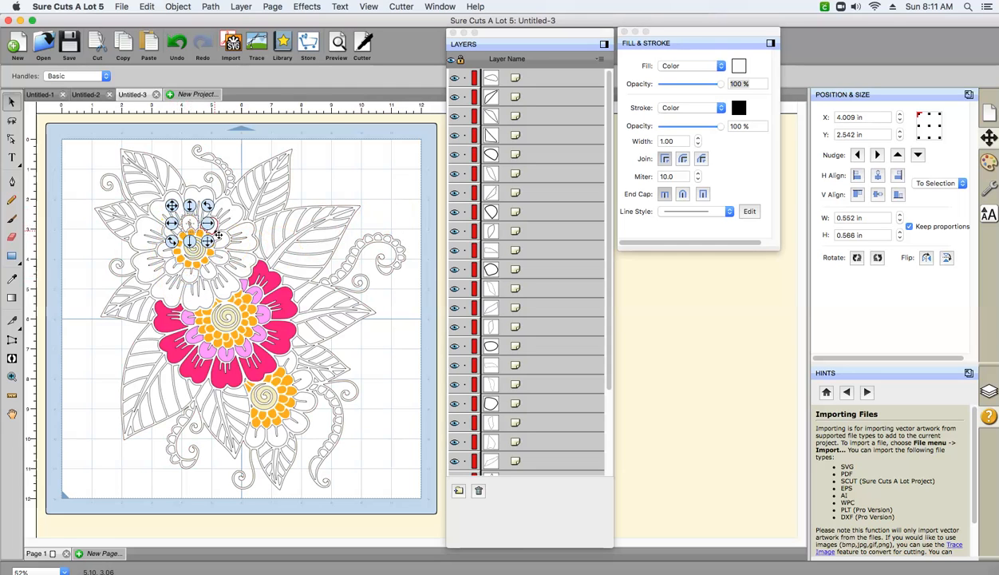
pyautogui.keyDown('shift'); pyautogui.click(217, 237); pyautogui.keyUp('shift')
pyautogui.keyDown('shift'); pyautogui.click(221, 260); pyautogui.keyUp('shift')
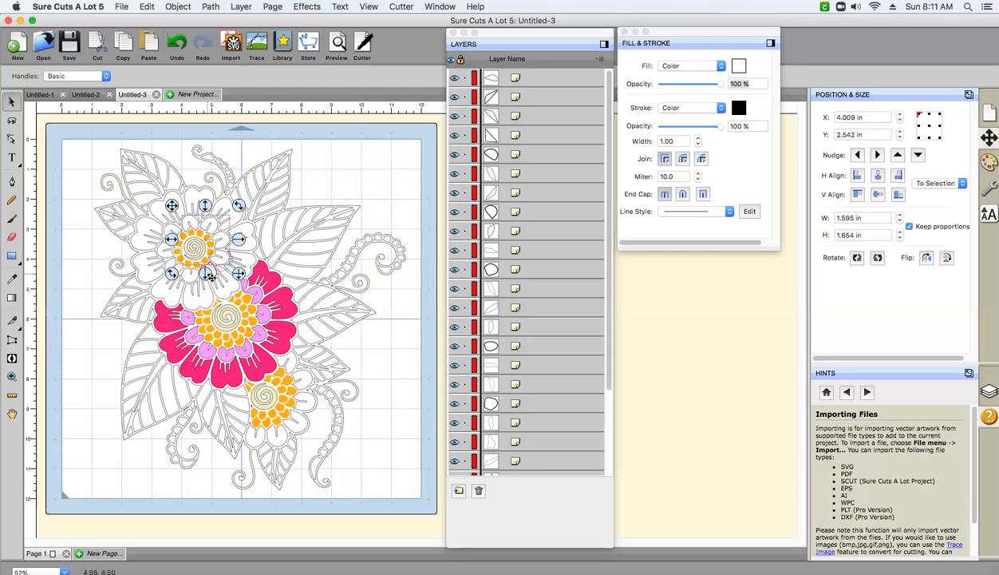
pyautogui.keyDown('shift'); pyautogui.click(191, 275); pyautogui.keyUp('shift')
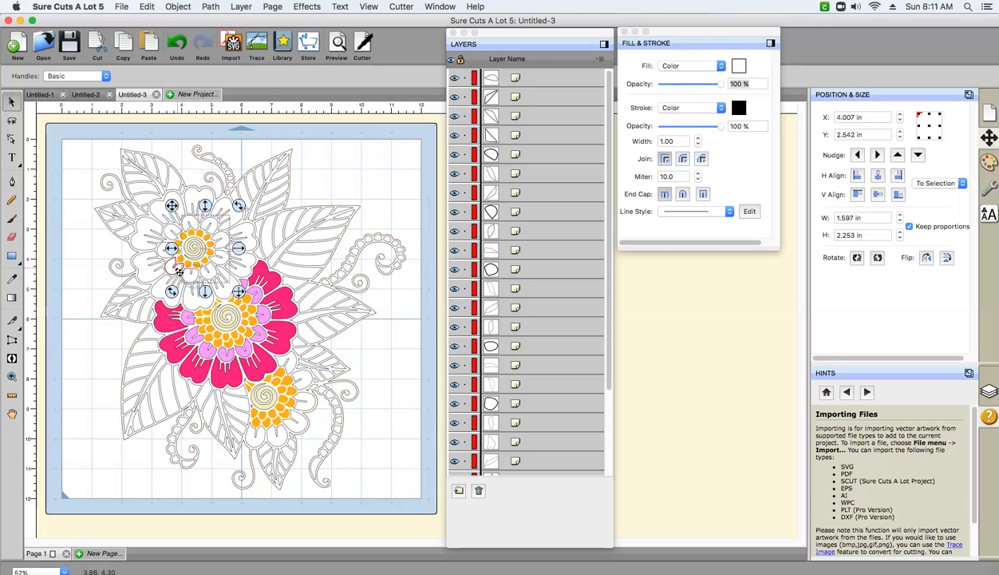
pyautogui.keyDown('shift'); pyautogui.click(172, 235); pyautogui.keyUp('shift')
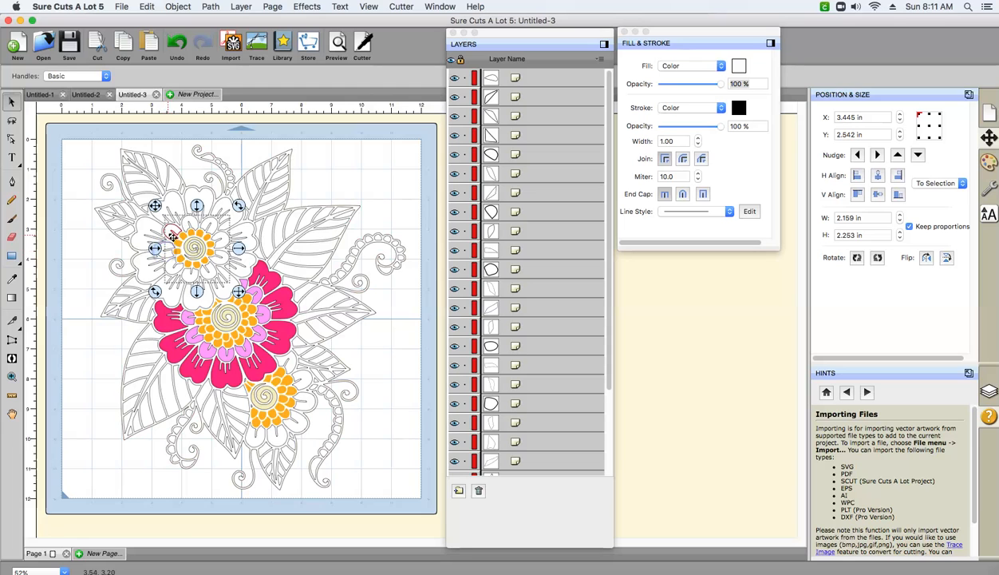
pyautogui.keyDown('shift'); pyautogui.click(195, 252); pyautogui.keyUp('shift')
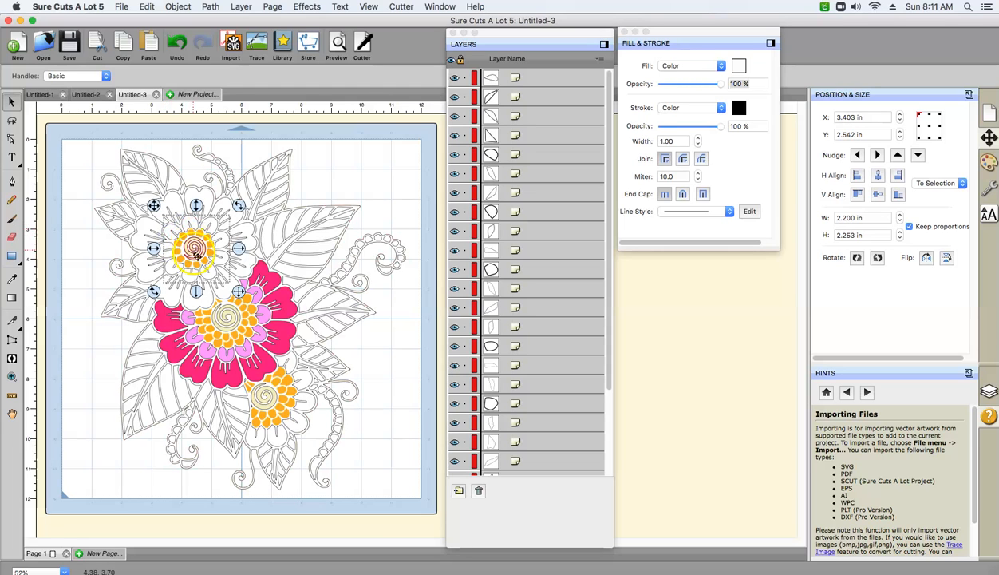
pyautogui.click(146, 8)
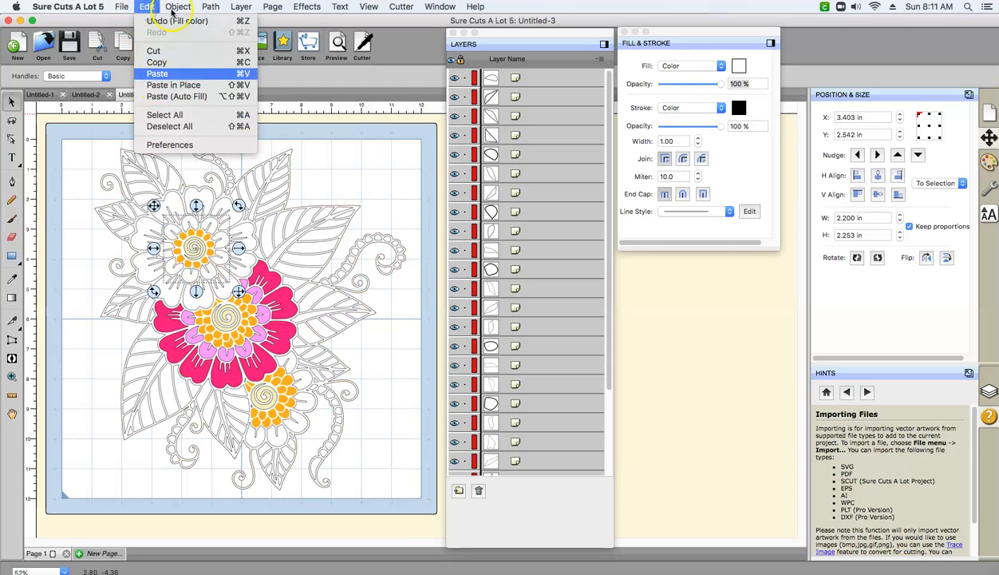
pyautogui.moveTo(178, 7)
pyautogui.click(177, 117)
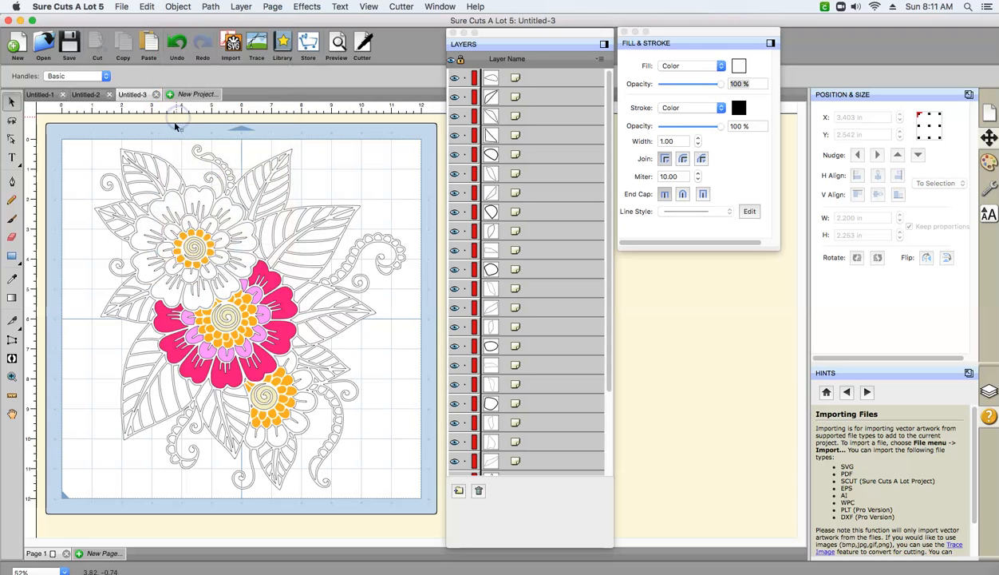
# - Select the missed inner petals together with the upper flower's combined inner-petal object and merge them all
pyautogui.click(220, 241)
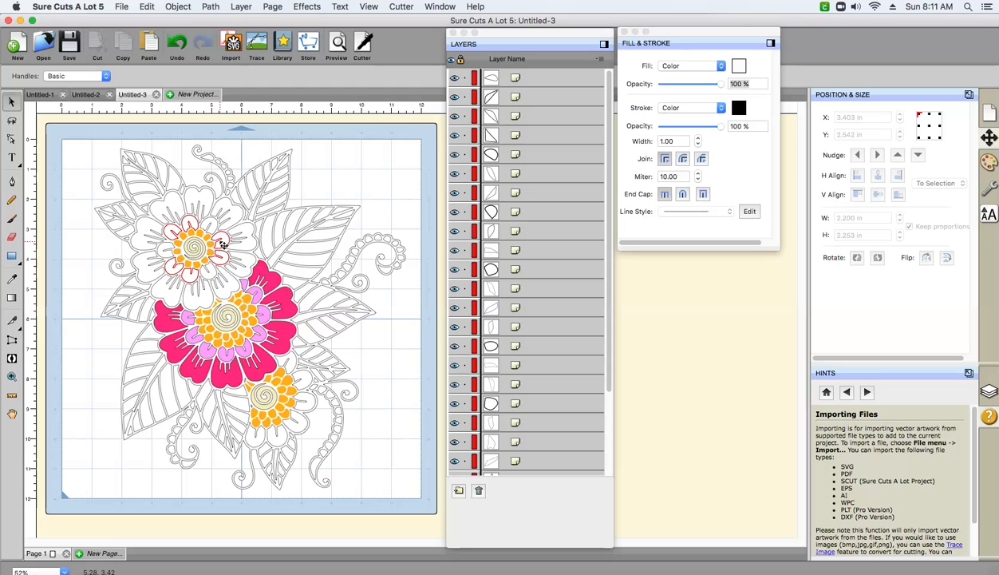
pyautogui.click(167, 251)
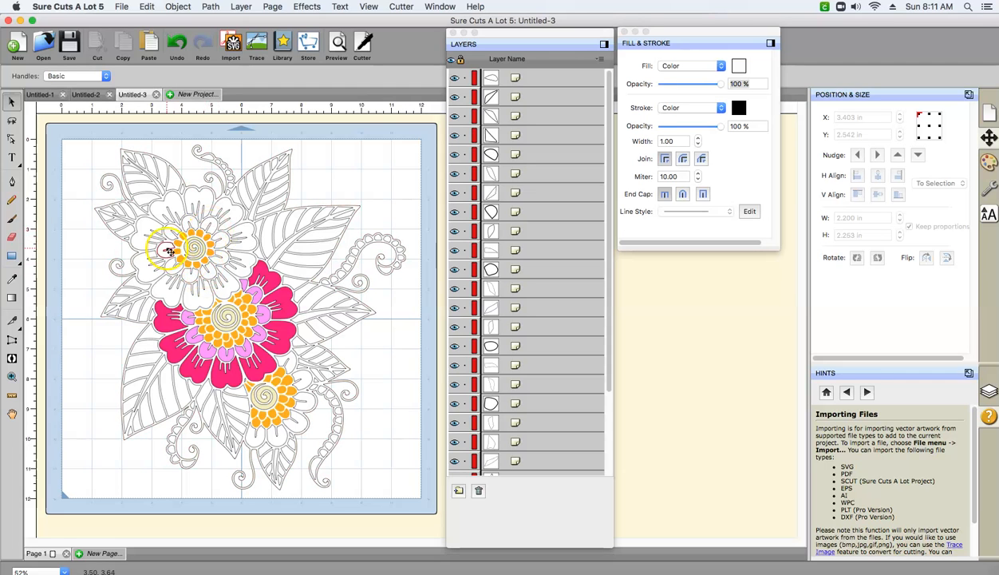
pyautogui.keyDown('shift'); pyautogui.click(206, 222); pyautogui.keyUp('shift')
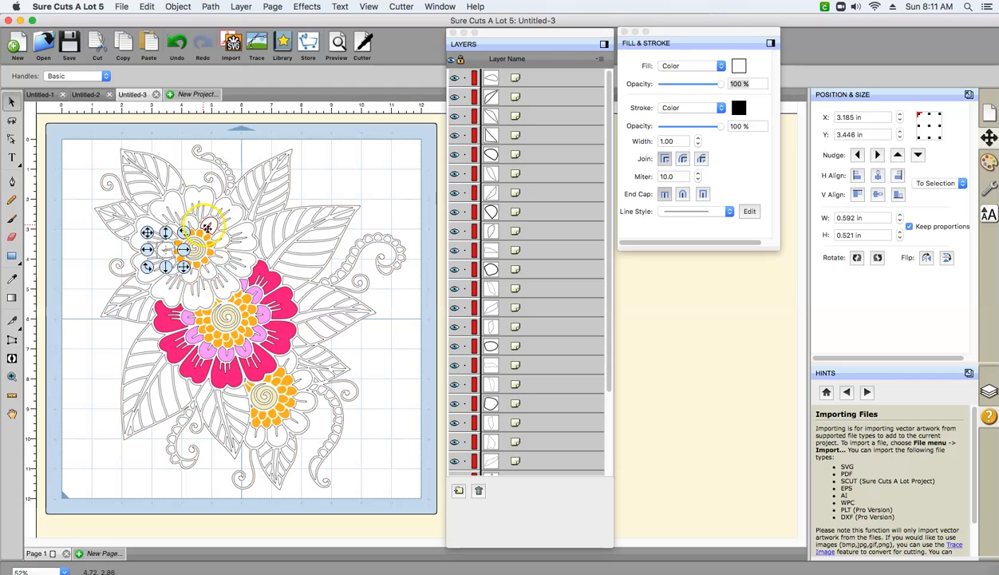
pyautogui.keyDown('shift'); pyautogui.click(210, 275); pyautogui.keyUp('shift')
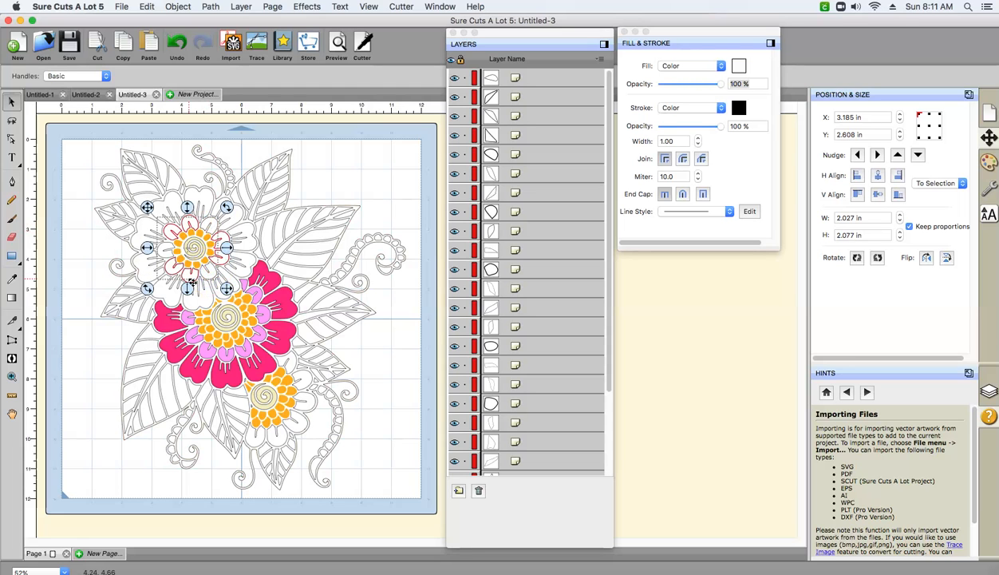
pyautogui.keyDown('shift'); pyautogui.click(187, 274); pyautogui.keyUp('shift')
pyautogui.click(178, 8)
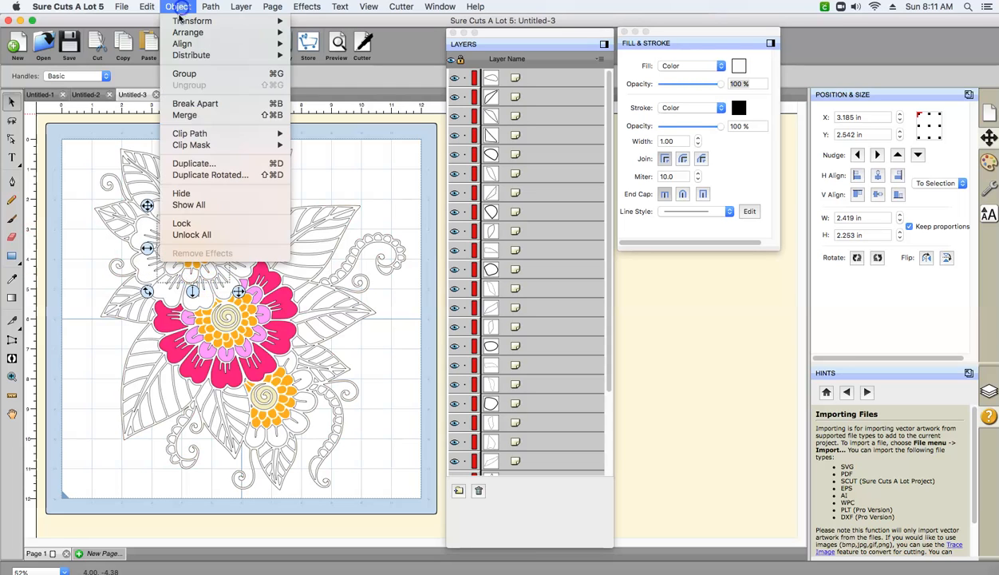
pyautogui.click(176, 116)
# - Fill the upper flower's merged inner petals with light pink FD98FB from the third custom color slot
pyautogui.click(222, 264)
pyautogui.click(222, 263)
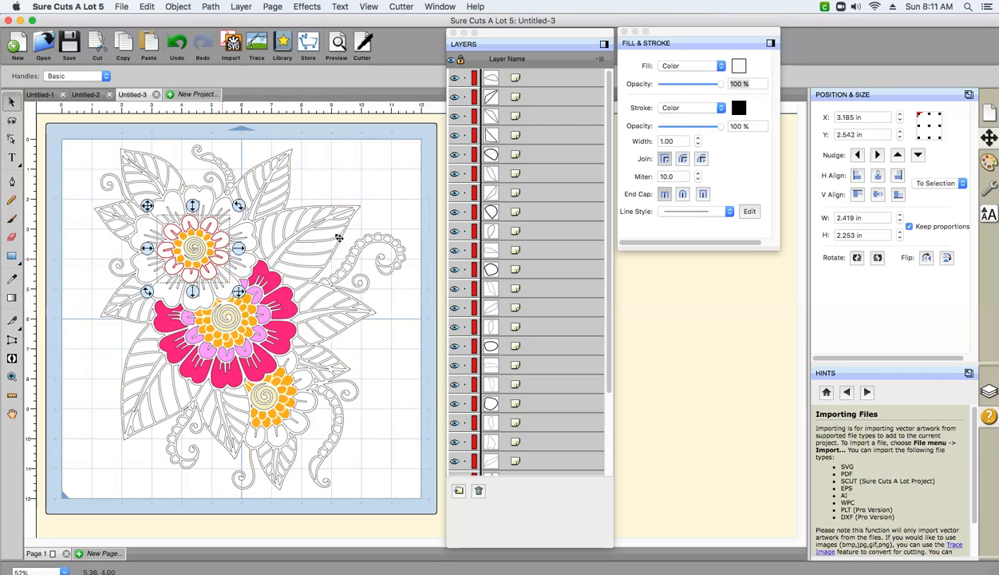
pyautogui.click(734, 72)
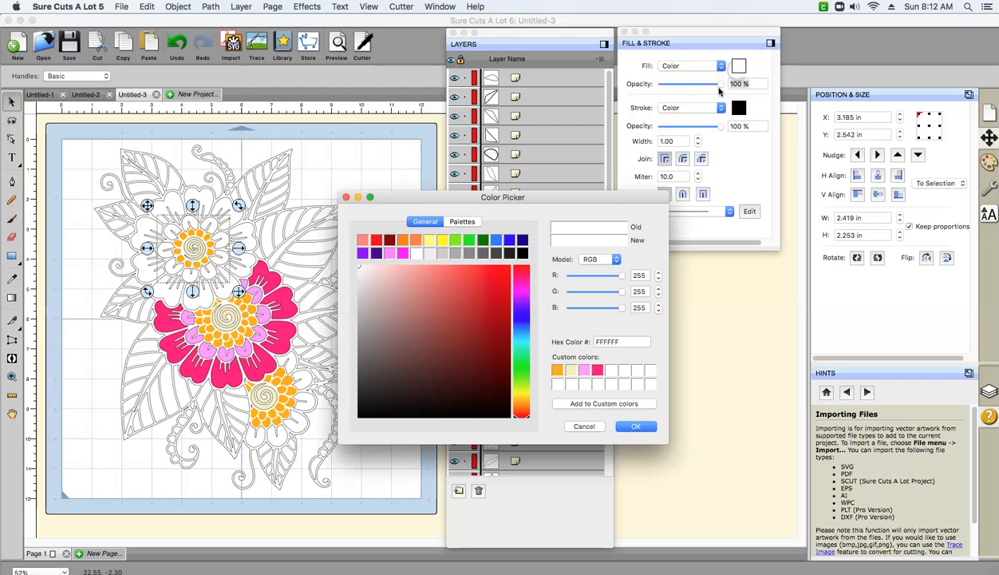
pyautogui.click(583, 370)
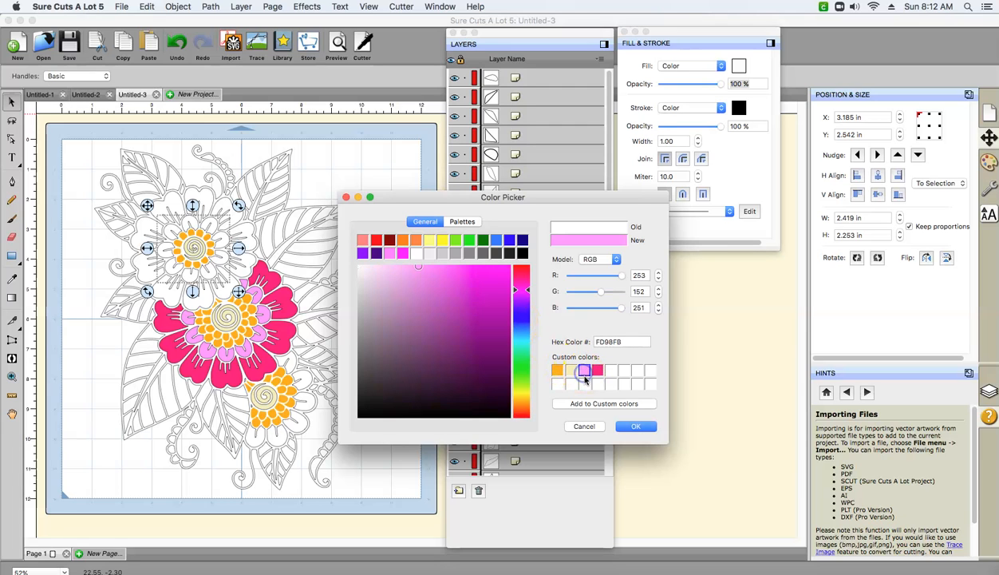
pyautogui.click(637, 427)
pyautogui.click(199, 194)
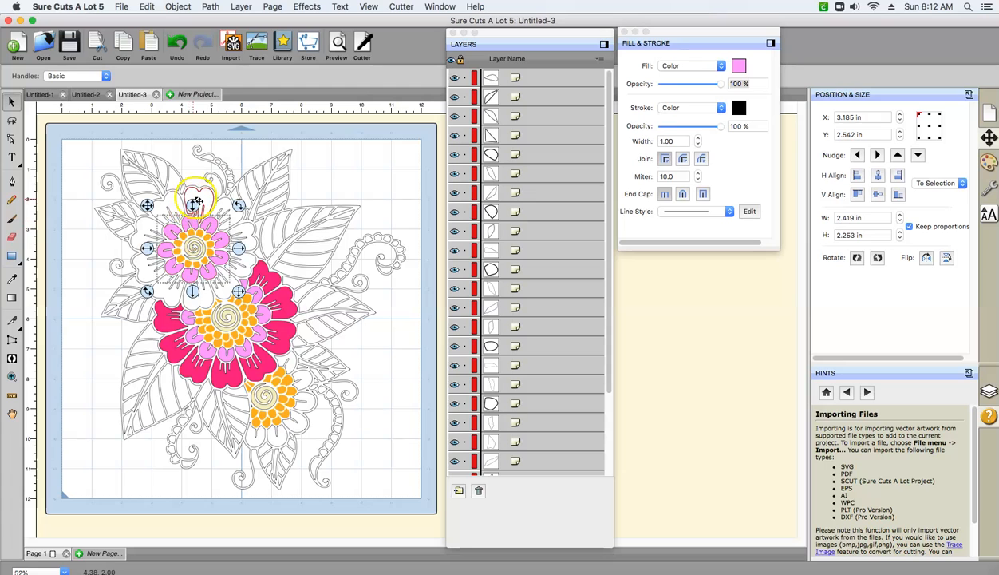
pyautogui.moveTo(200, 196); pyautogui.dragTo(242, 246)
pyautogui.press('super+a')
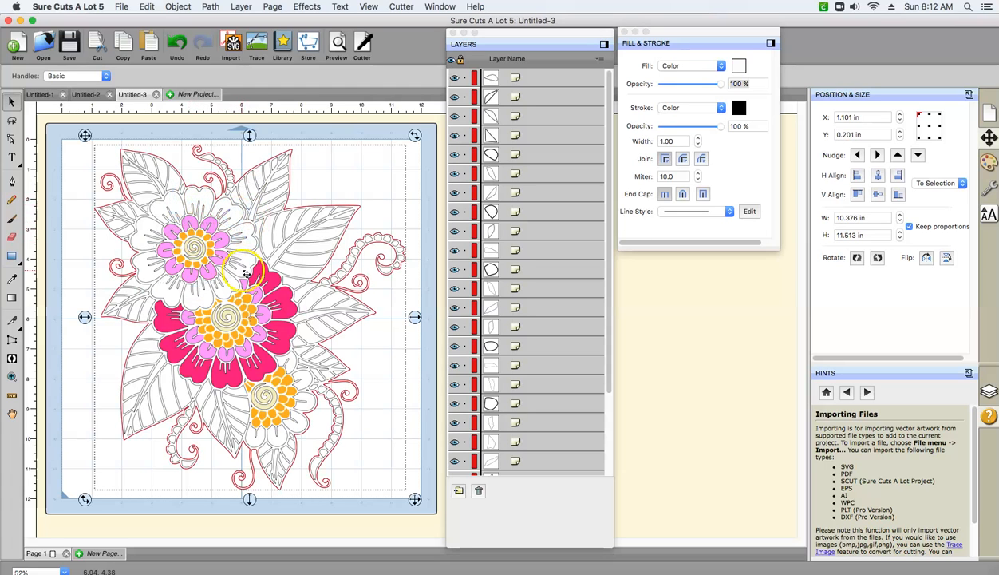
pyautogui.click(326, 126)
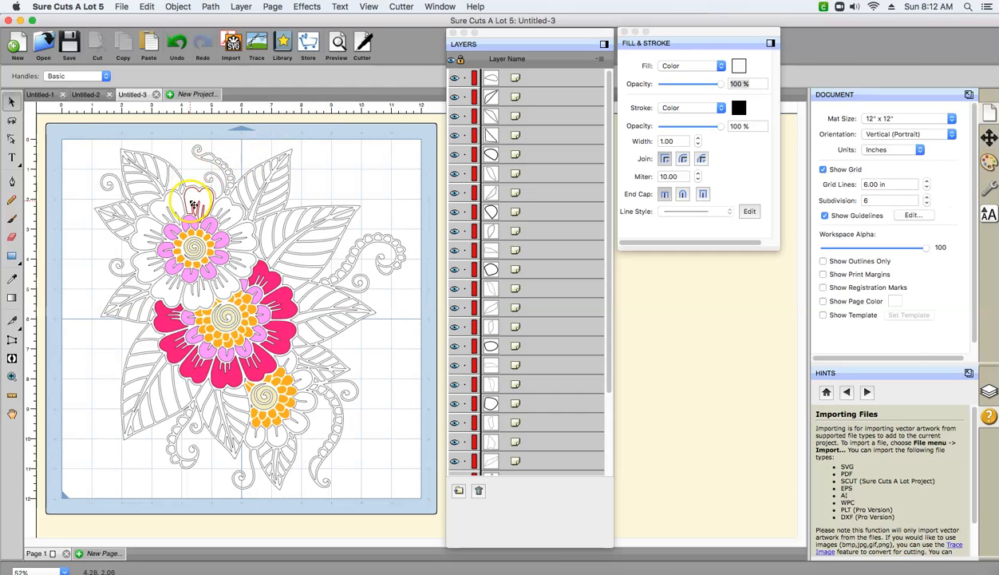
# - Select the large outer petals of the upper flower together and merge them into one object
pyautogui.click(193, 201)
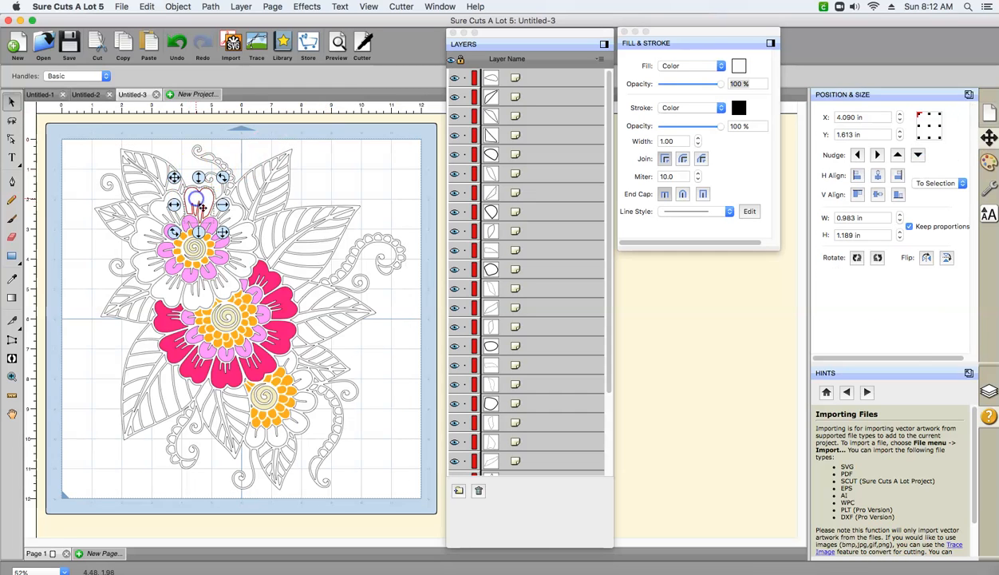
pyautogui.keyDown('shift'); pyautogui.click(244, 243); pyautogui.keyUp('shift')
pyautogui.keyDown('shift'); pyautogui.click(227, 293); pyautogui.keyUp('shift')
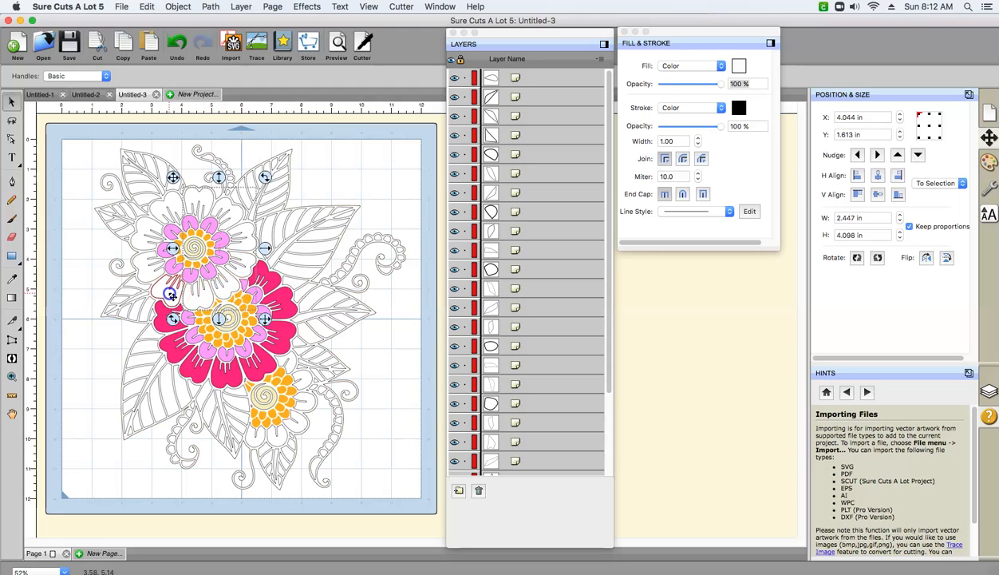
pyautogui.keyDown('shift'); pyautogui.click(150, 273); pyautogui.keyUp('shift')
pyautogui.keyDown('shift'); pyautogui.click(148, 251); pyautogui.keyUp('shift')
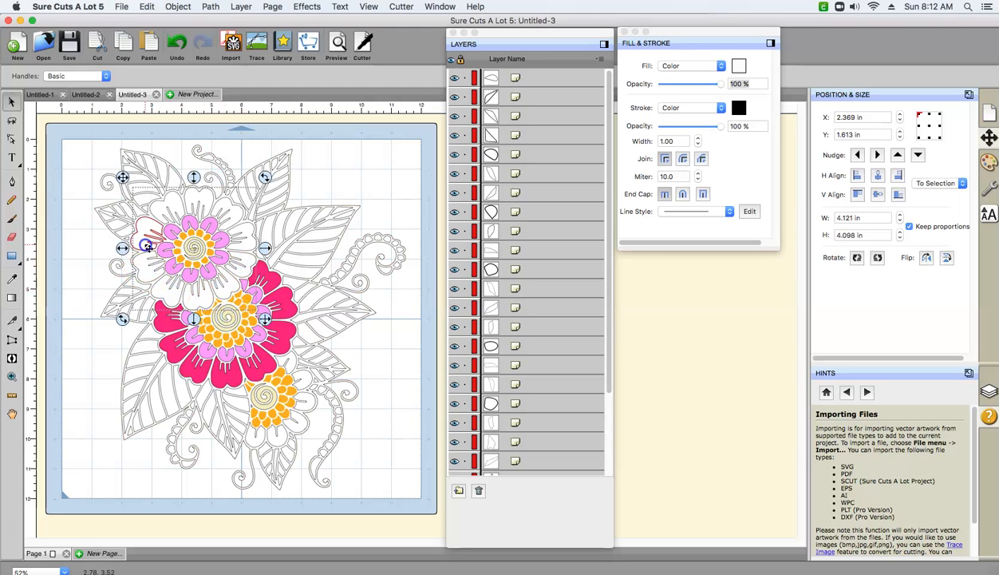
pyautogui.keyDown('shift'); pyautogui.click(158, 212); pyautogui.keyUp('shift')
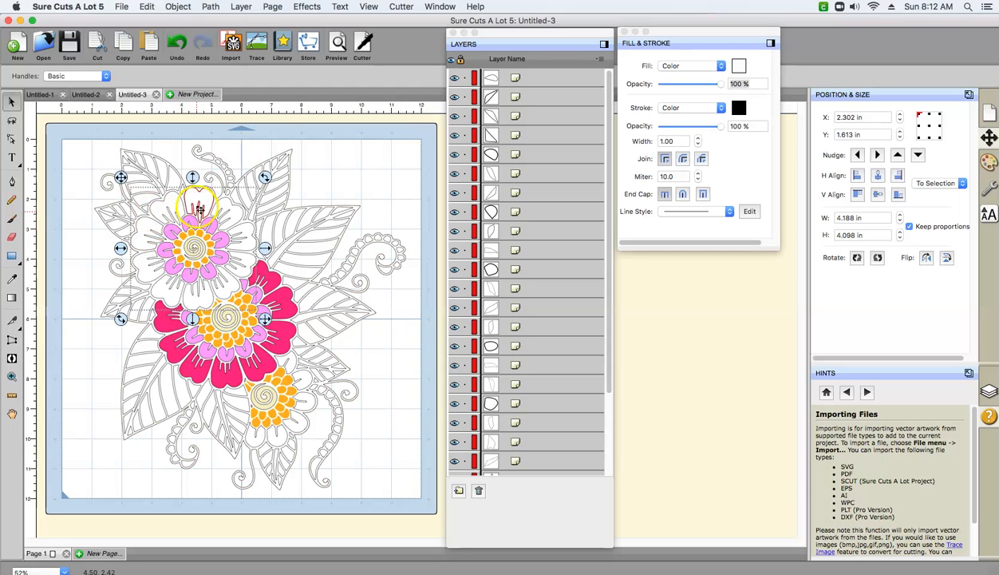
pyautogui.click(178, 6)
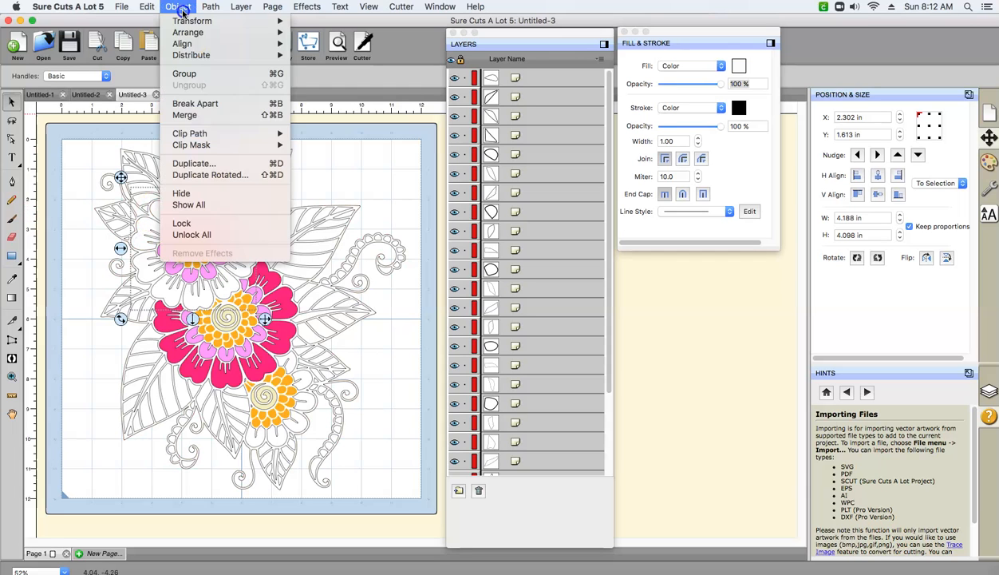
pyautogui.click(184, 115)
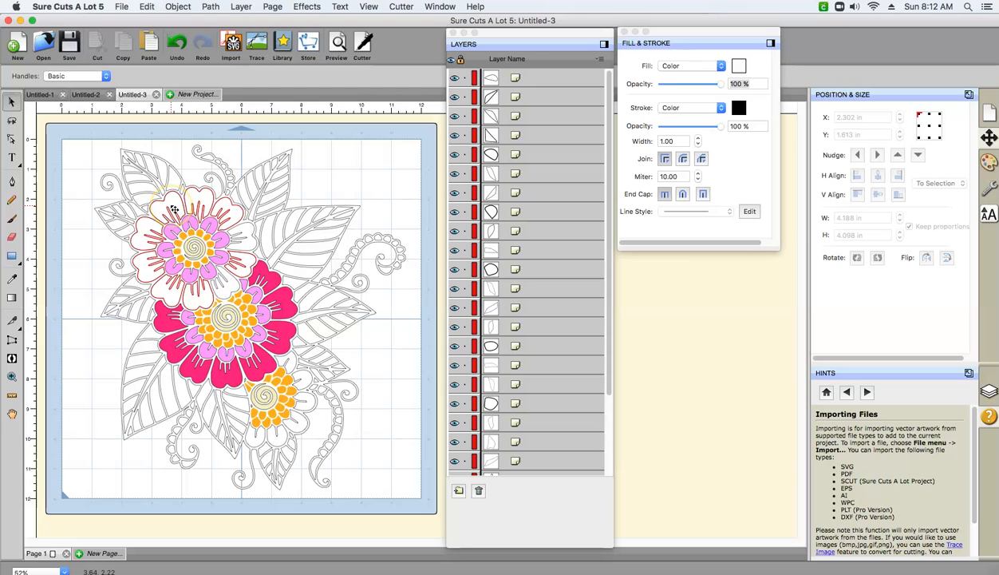
# - Select the missed outer petals together with the upper flower's combined outer-petal object and merge them all
pyautogui.click(226, 292)
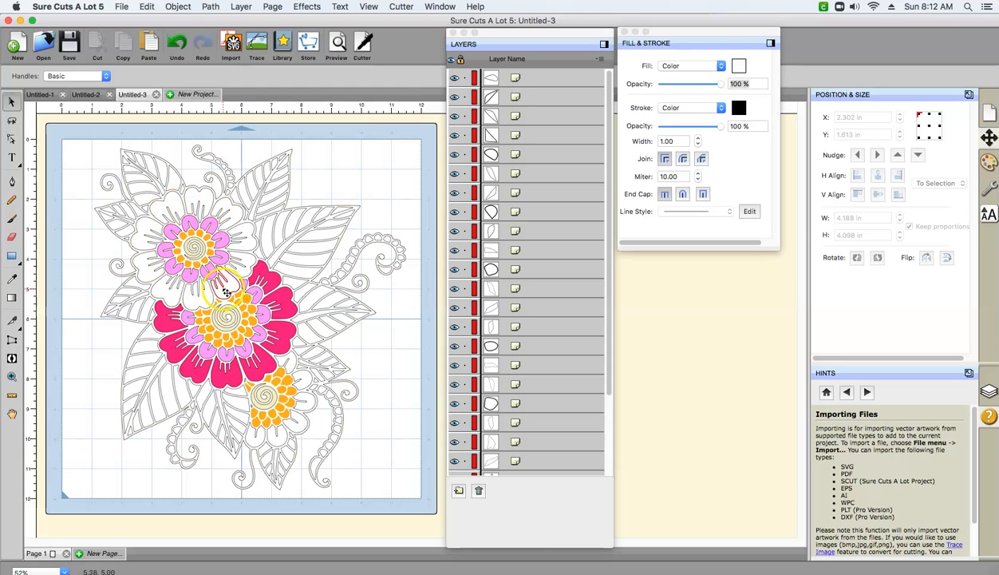
pyautogui.click(249, 233)
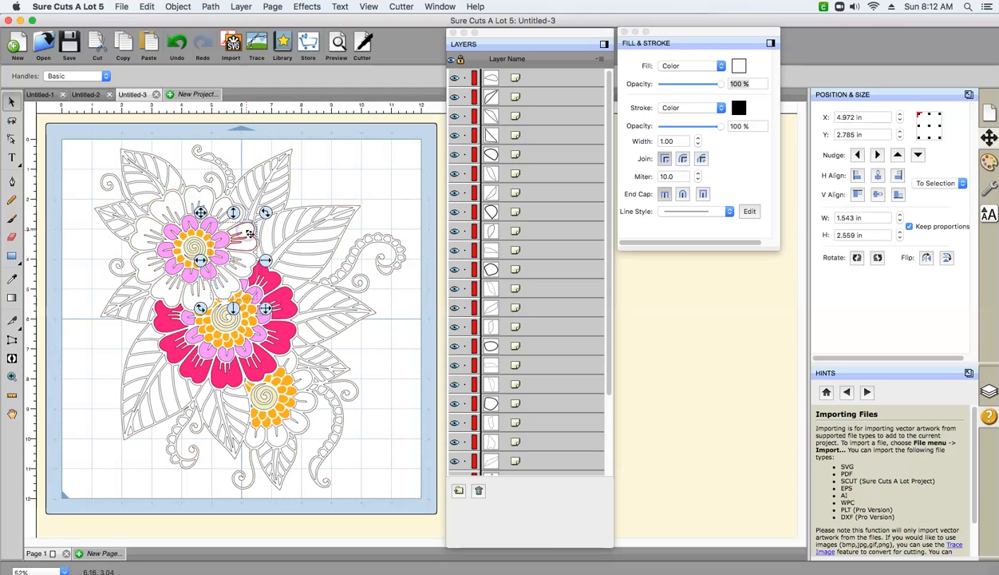
pyautogui.keyDown('shift'); pyautogui.click(217, 203); pyautogui.keyUp('shift')
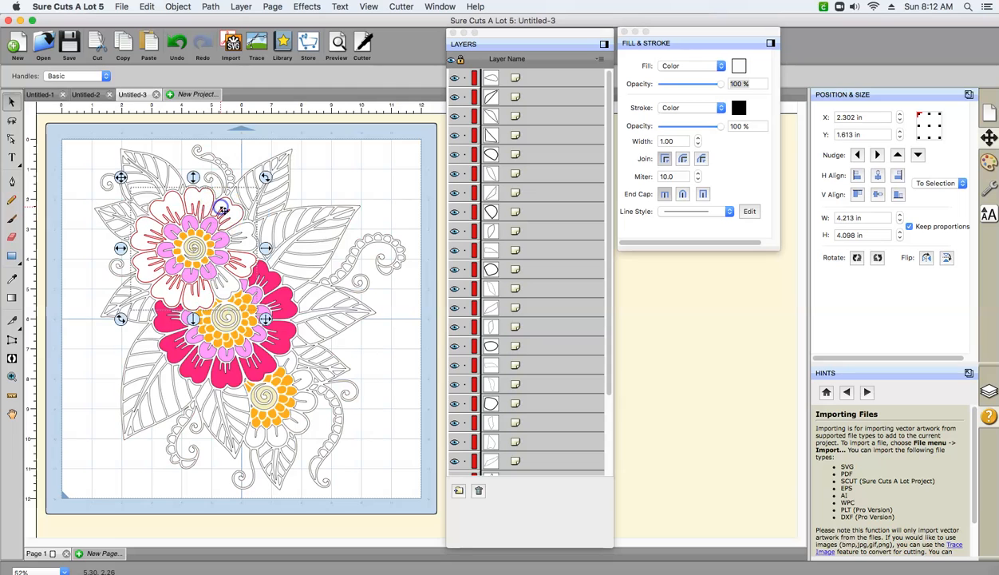
pyautogui.click(183, 8)
pyautogui.click(188, 114)
pyautogui.click(178, 226)
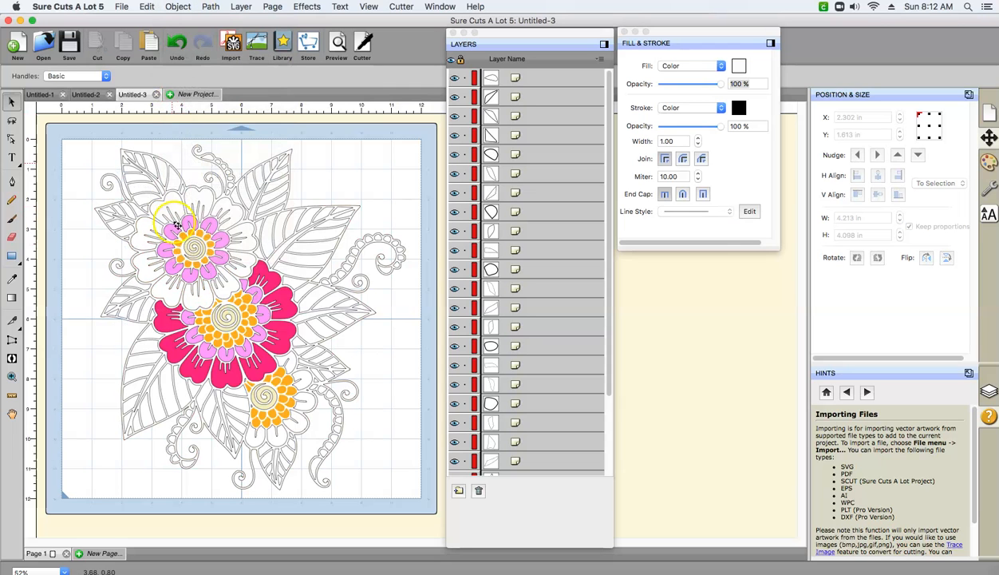
# - Select the upper flower's merged outer petals and open their fill color for editing
pyautogui.click(199, 204)
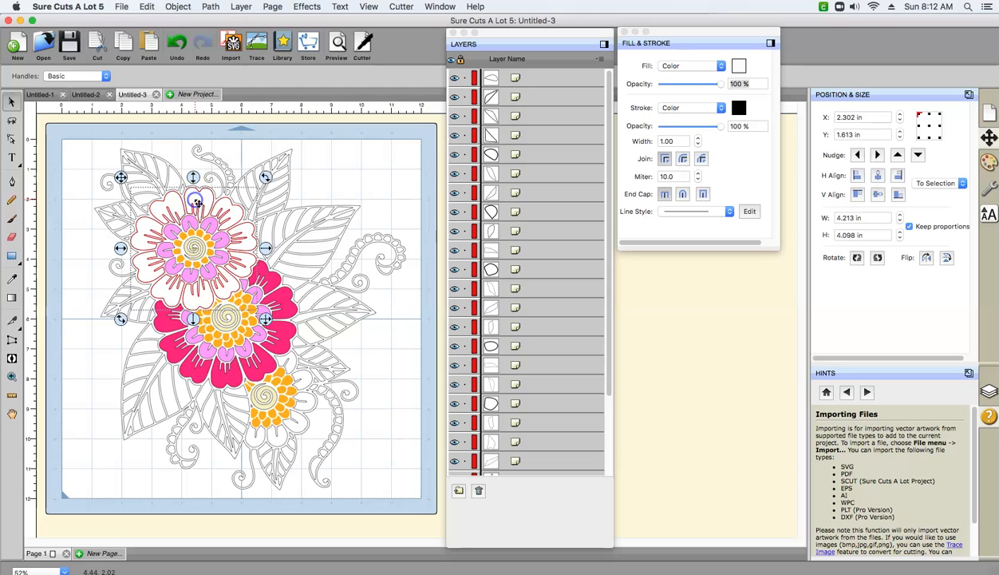
pyautogui.click(738, 66)
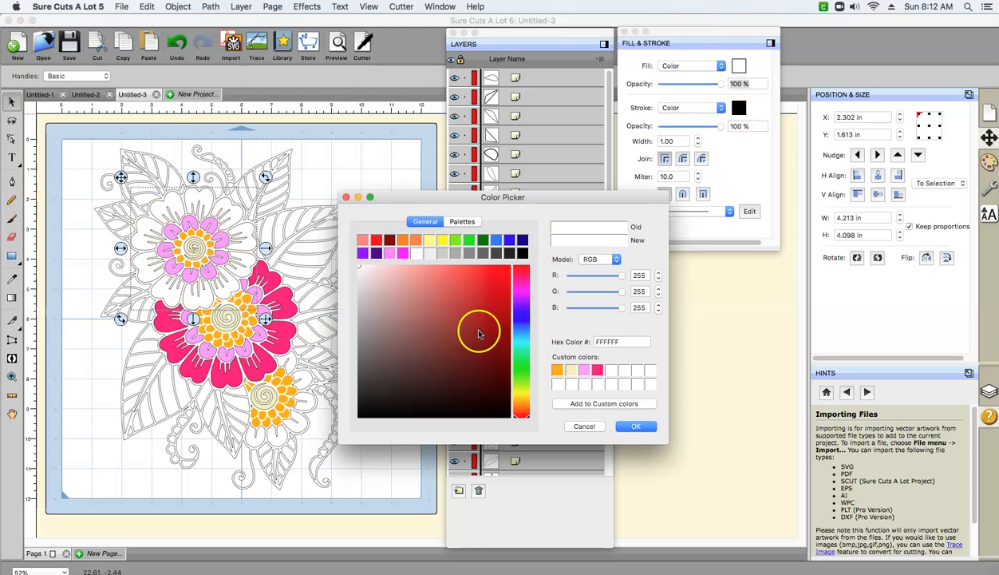
pyautogui.click(516, 302)
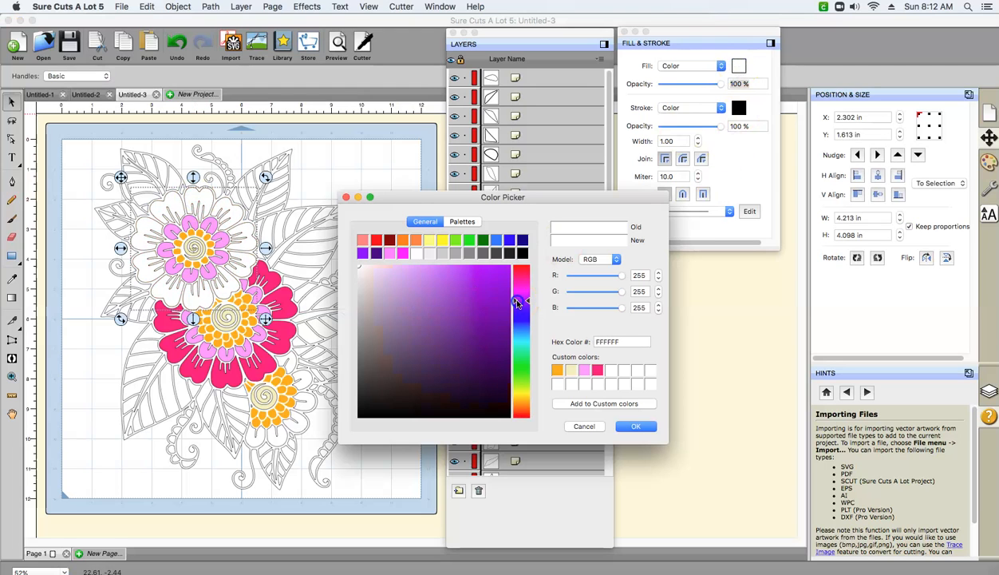
pyautogui.moveTo(356, 268); pyautogui.dragTo(415, 274)
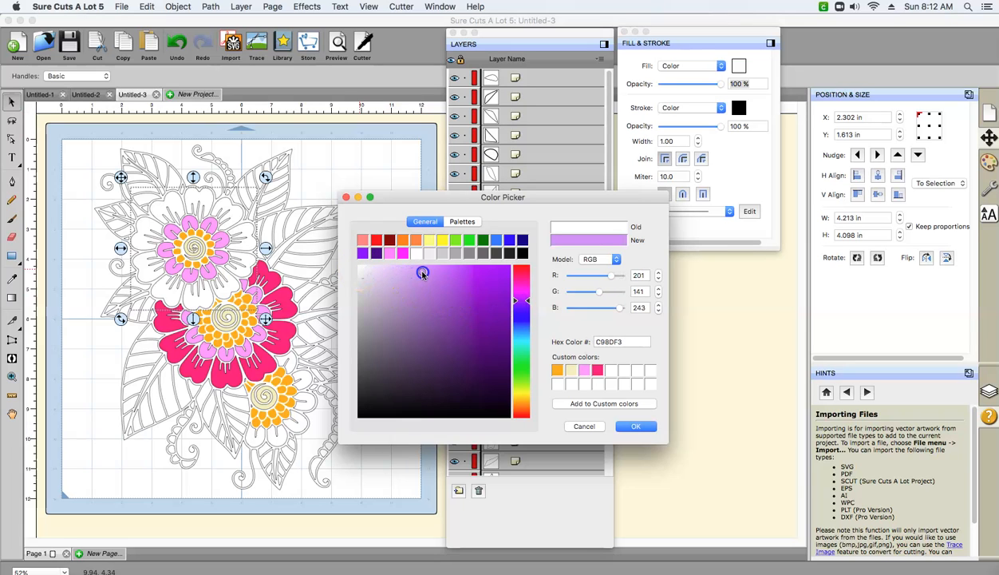
pyautogui.click(630, 428)
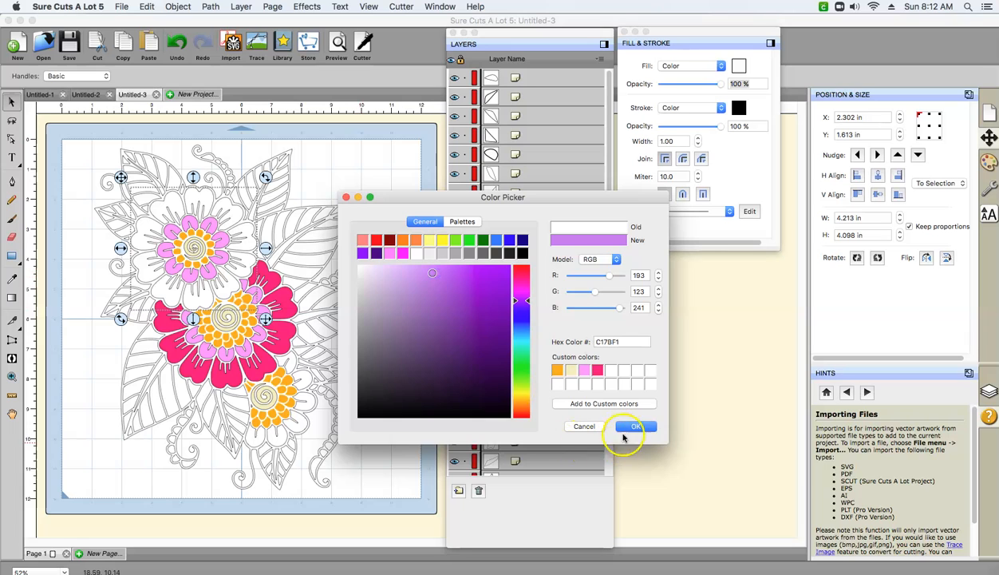
# - Mix purple D54FF5, save it in the fifth custom color slot, and fill the upper flower's merged outer petals with it
pyautogui.click(615, 371)
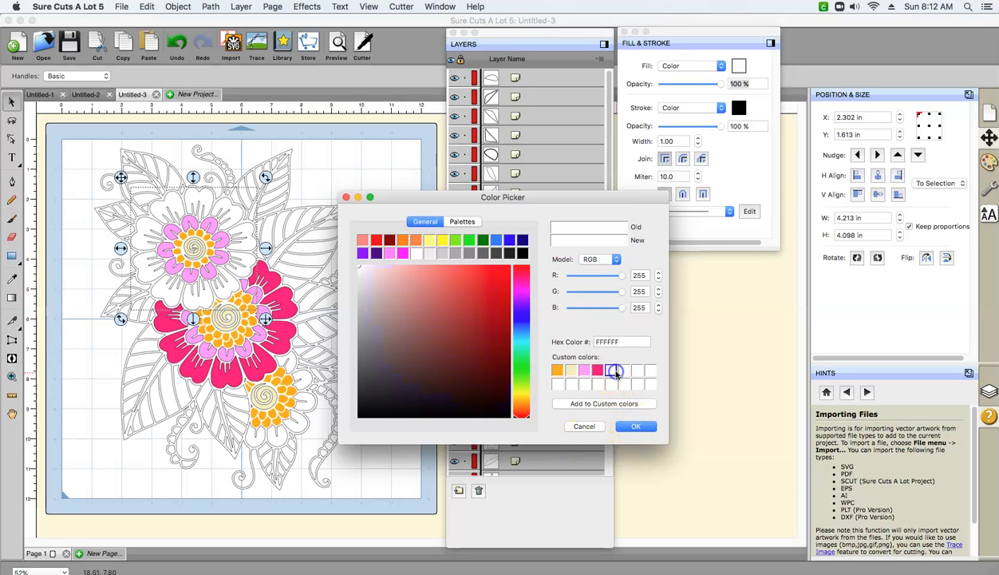
pyautogui.click(521, 292)
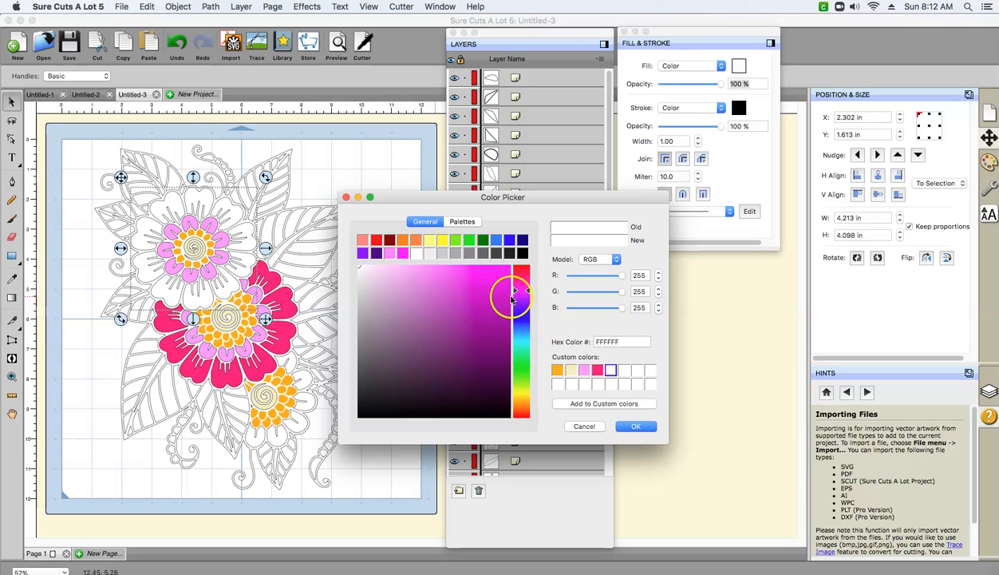
pyautogui.click(522, 300)
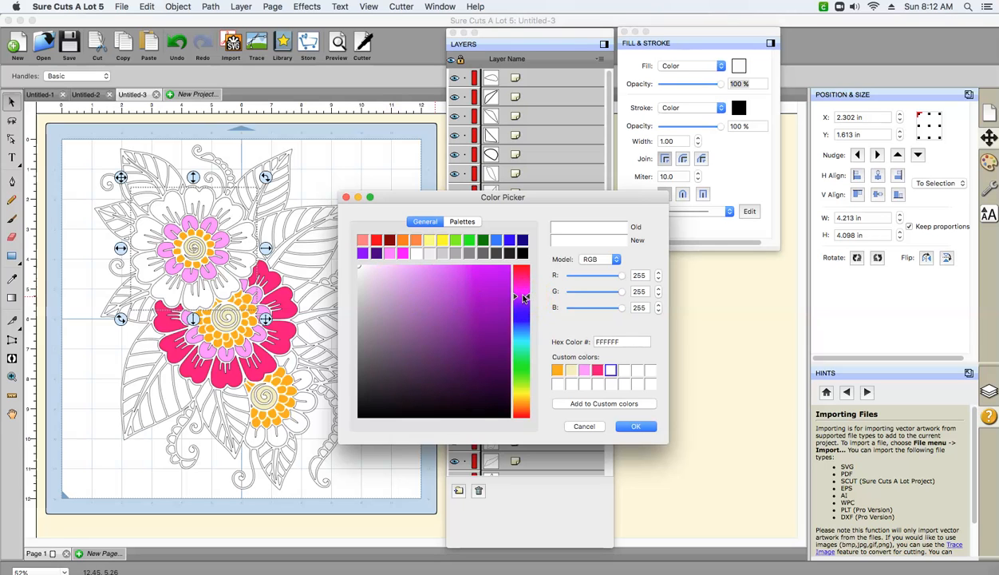
pyautogui.moveTo(361, 269); pyautogui.dragTo(462, 273)
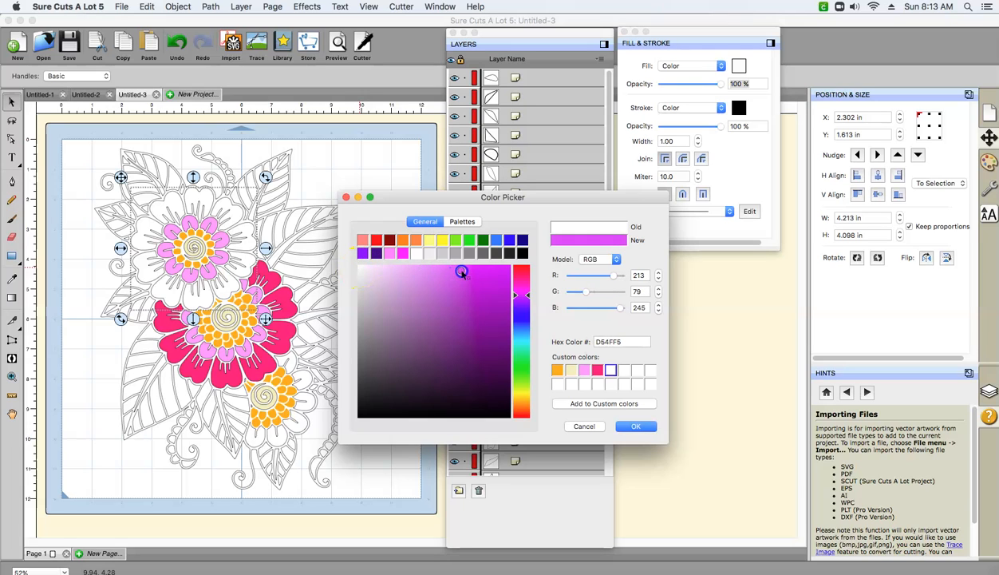
pyautogui.click(588, 404)
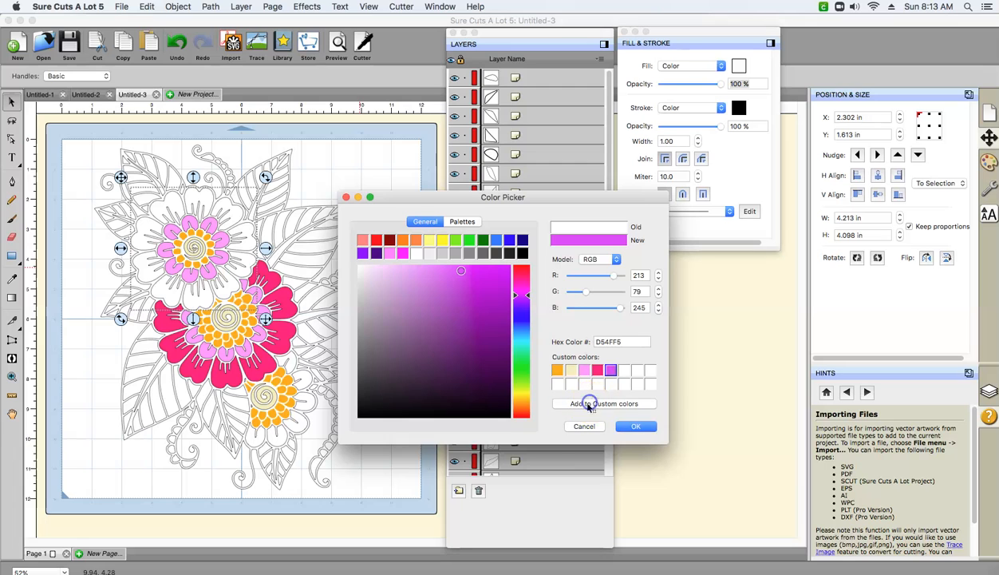
pyautogui.click(632, 426)
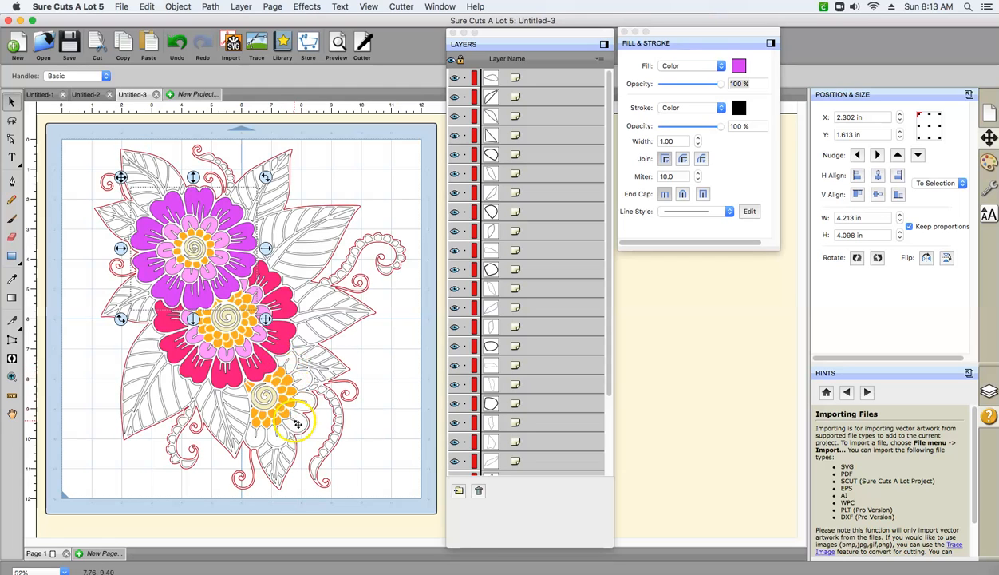
# - Clear the previous selection, select the outer petals of the lower flower together, and merge them into one object
pyautogui.keyDown('shift'); pyautogui.click(297, 369); pyautogui.keyUp('shift')
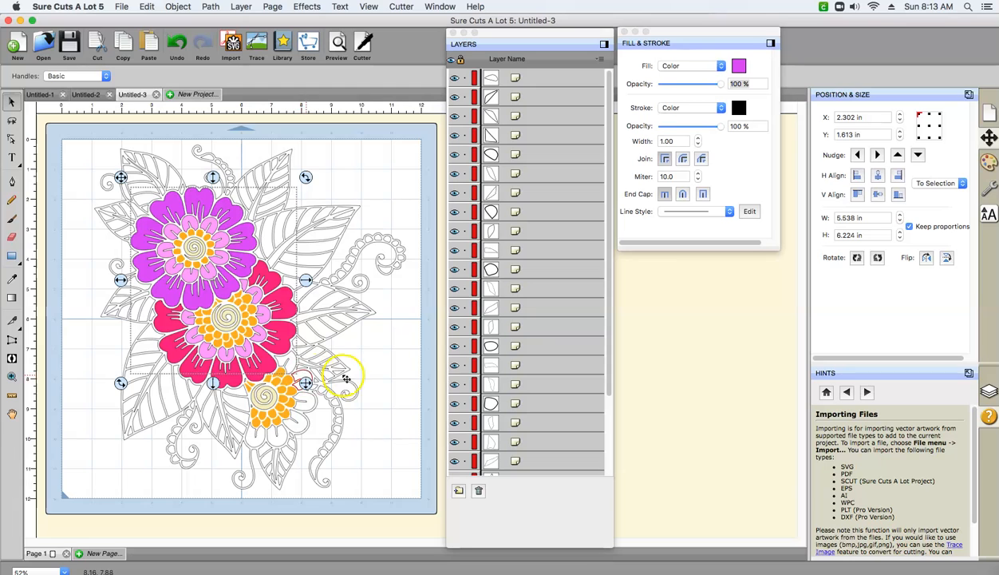
pyautogui.click(398, 366)
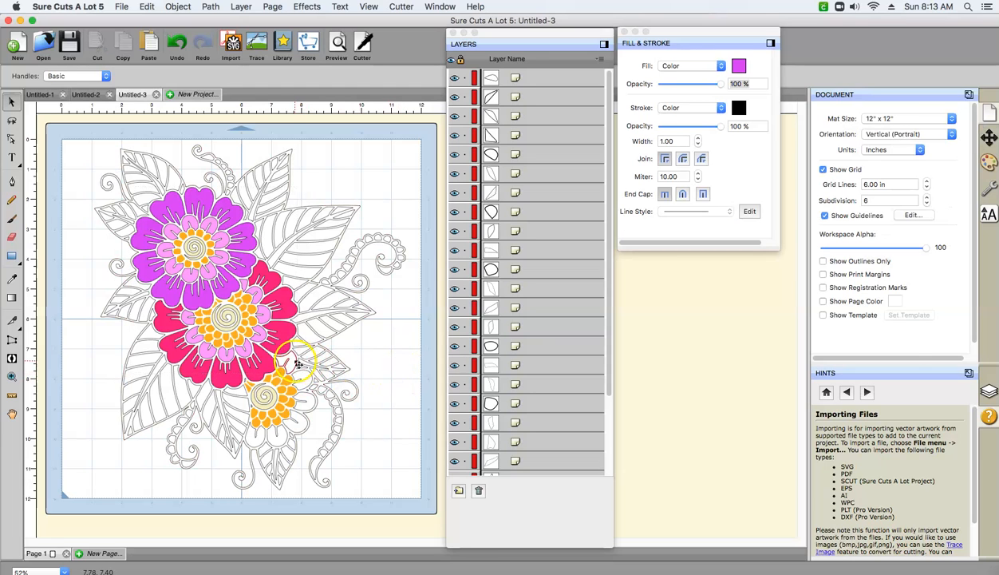
pyautogui.click(297, 364)
pyautogui.keyDown('shift'); pyautogui.click(307, 374); pyautogui.keyUp('shift')
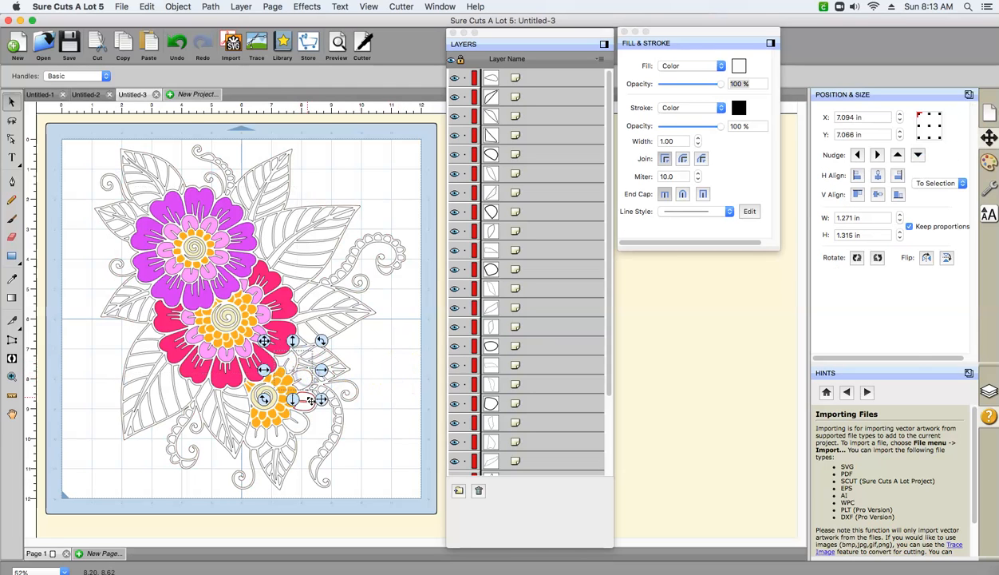
pyautogui.keyDown('shift'); pyautogui.click(284, 437); pyautogui.keyUp('shift')
pyautogui.keyDown('shift'); pyautogui.click(263, 447); pyautogui.keyUp('shift')
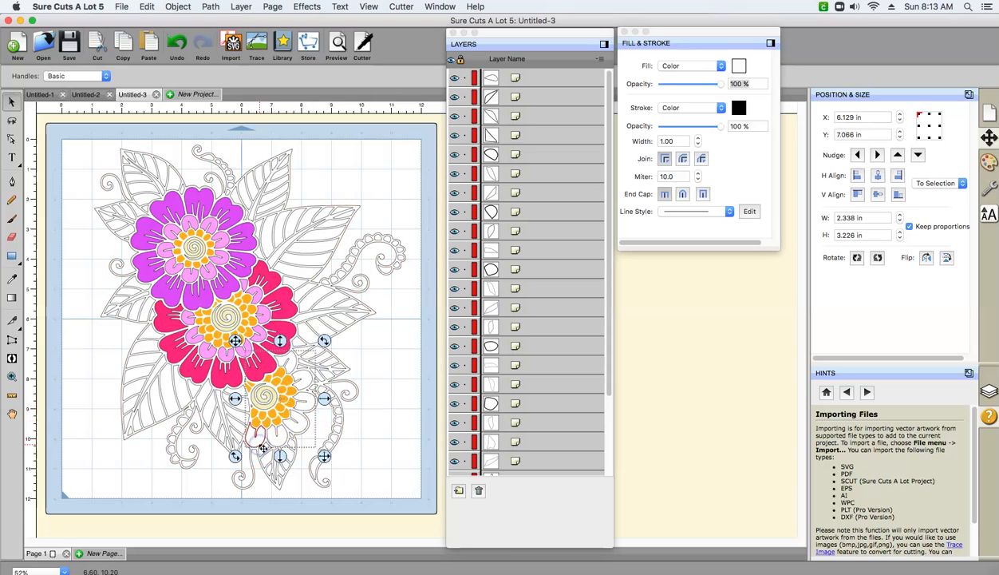
pyautogui.click(184, 114)
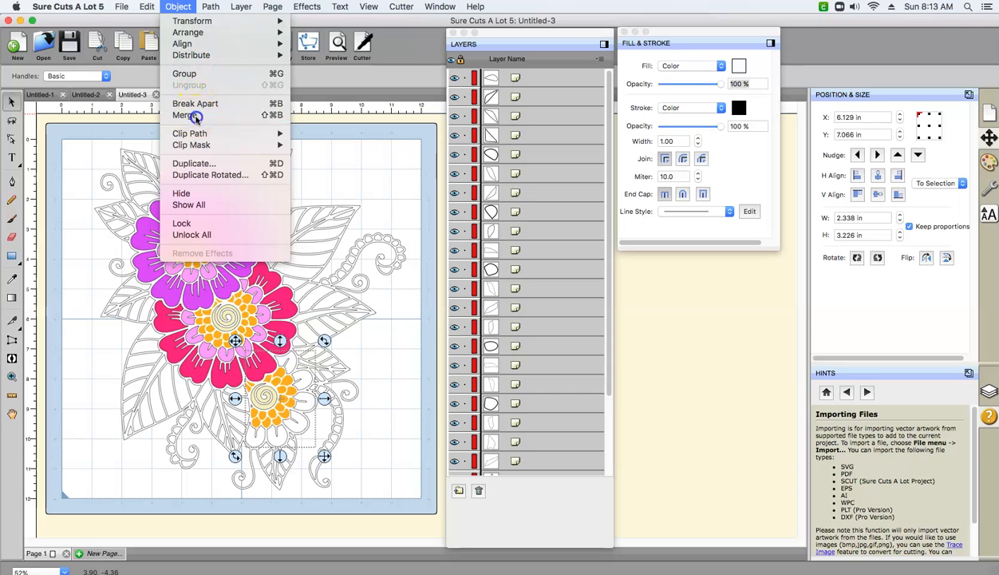
# - Select the missed outer petal together with the lower flower's combined outer-petal object and merge them
pyautogui.click(307, 409)
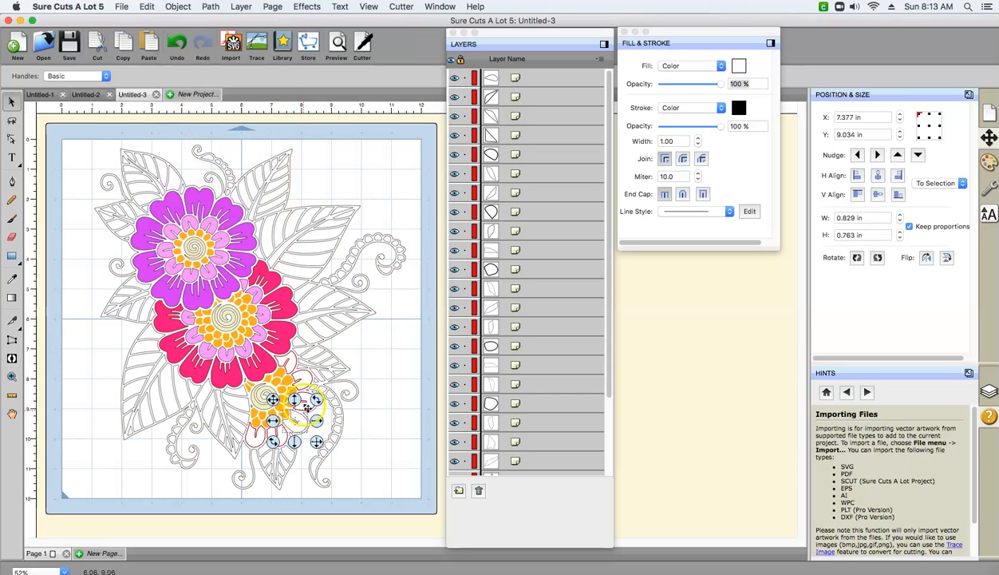
pyautogui.click(307, 382)
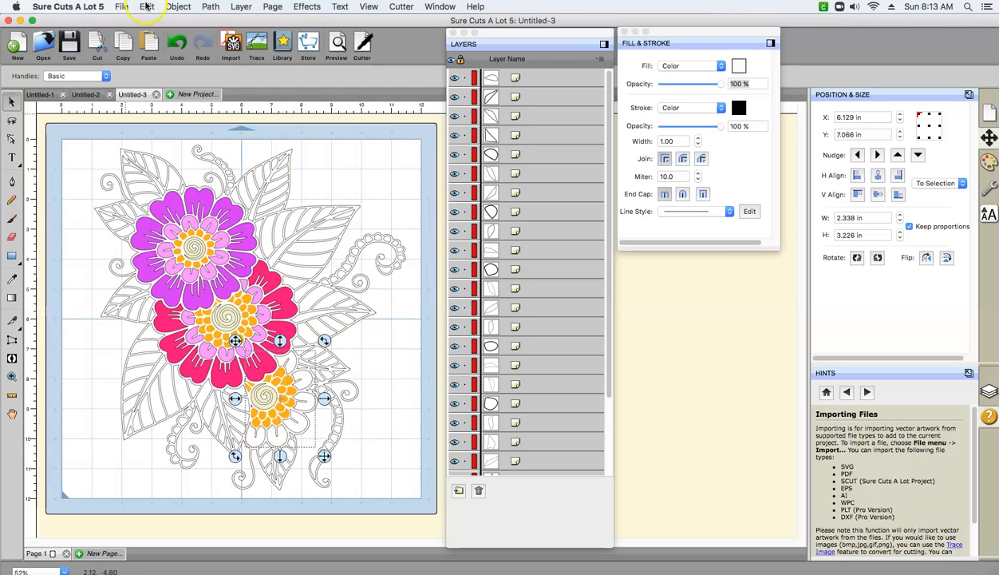
pyautogui.click(177, 7)
pyautogui.click(183, 116)
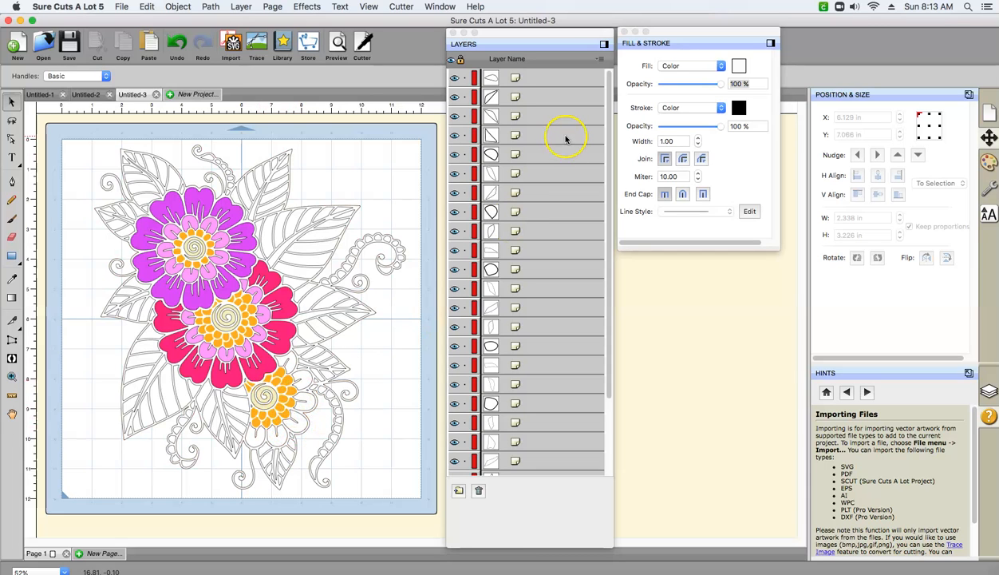
# - Mix orange F8641B in the fill color picker and save it in the sixth custom color slot
pyautogui.click(741, 65)
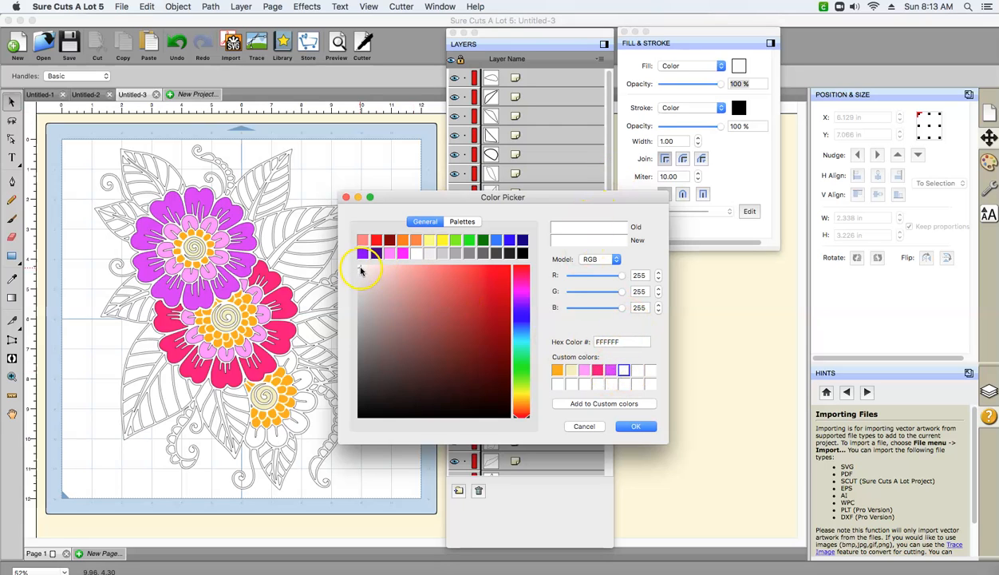
pyautogui.moveTo(529, 417); pyautogui.dragTo(530, 408)
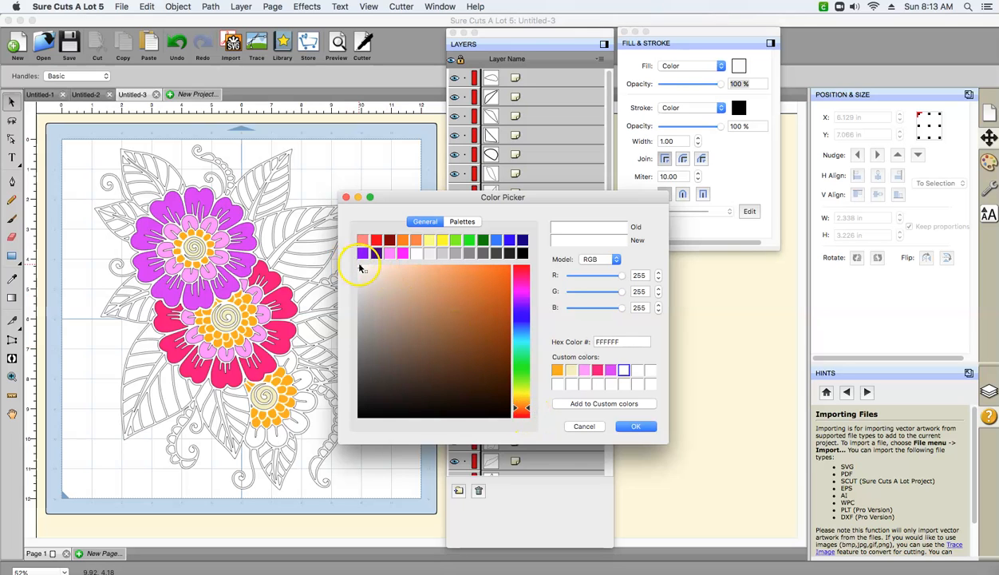
pyautogui.moveTo(360, 267); pyautogui.dragTo(484, 272)
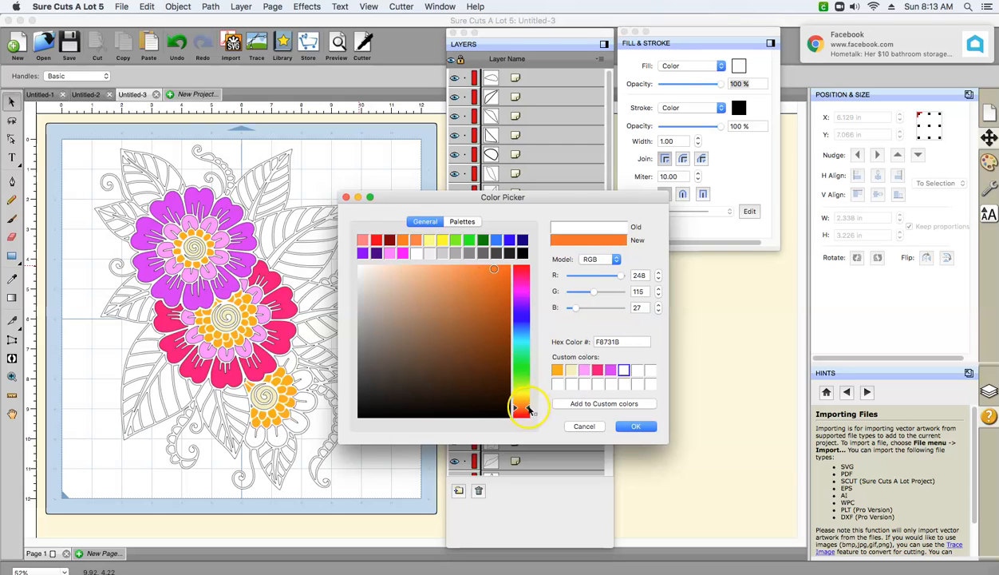
pyautogui.moveTo(526, 409); pyautogui.dragTo(530, 411)
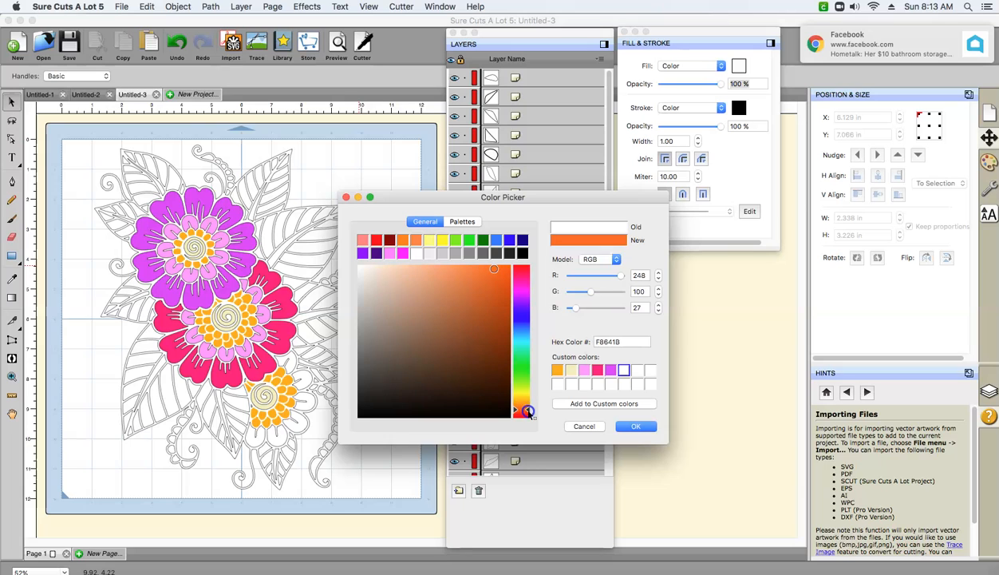
pyautogui.click(631, 421)
pyautogui.click(630, 426)
# - Fill the lower flower's merged outer petals with orange F8641B from the sixth custom color slot and deselect them
pyautogui.click(312, 375)
pyautogui.click(739, 66)
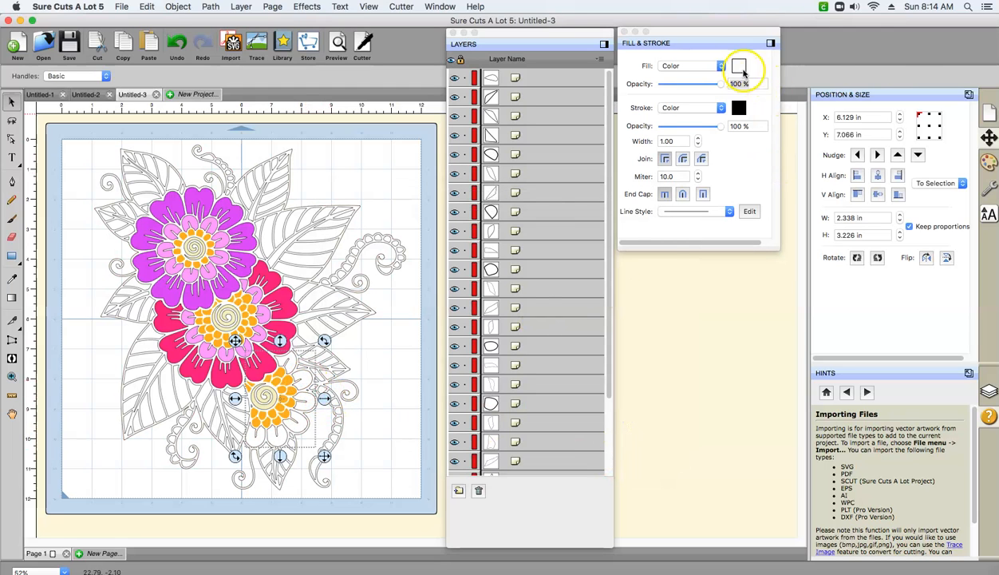
pyautogui.click(623, 370)
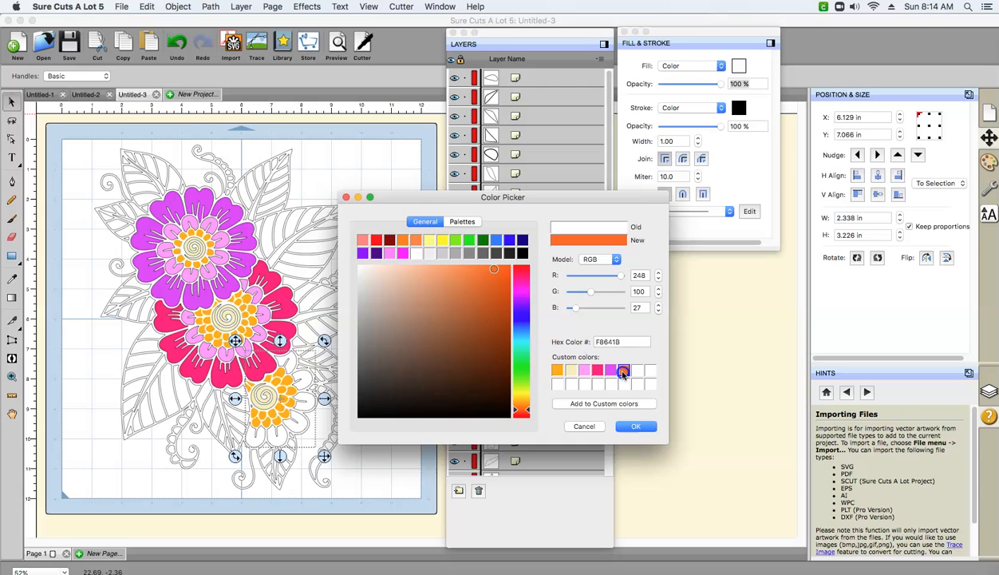
pyautogui.click(634, 430)
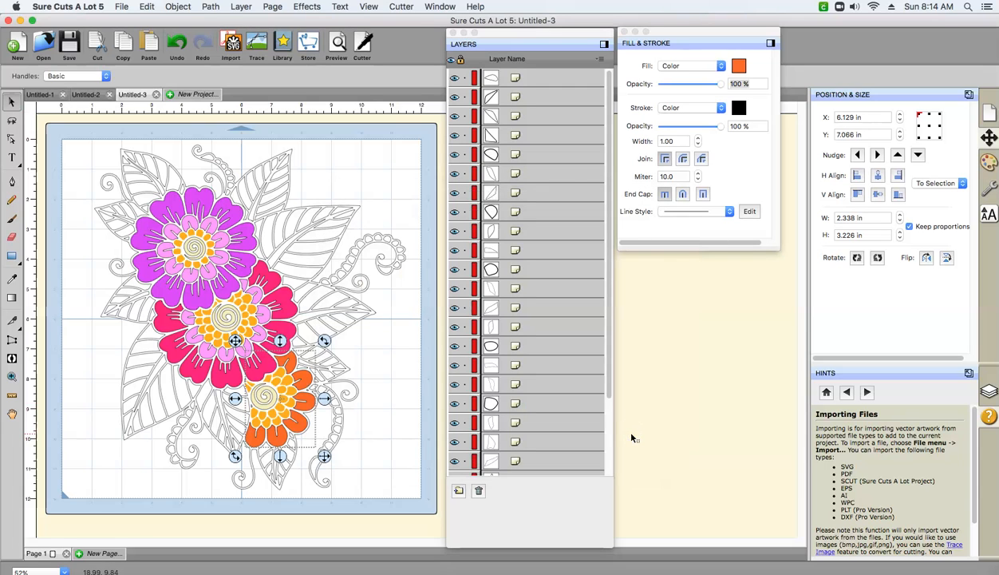
pyautogui.click(384, 364)
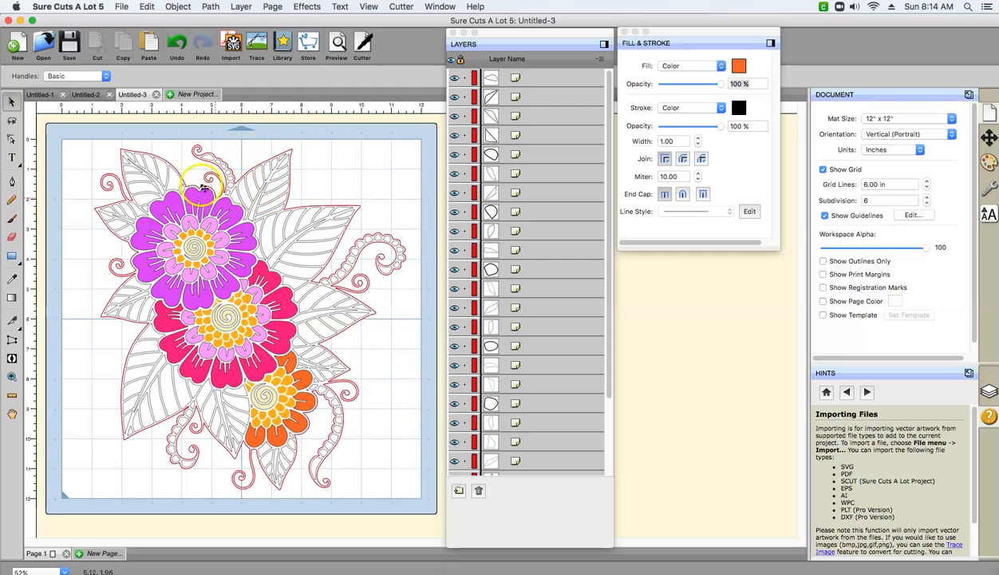
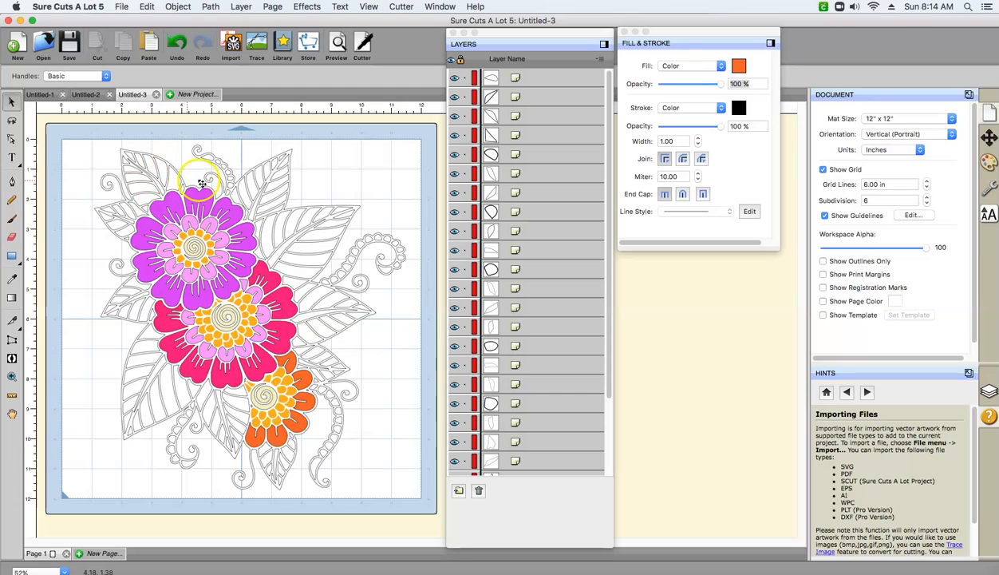
pyautogui.click(384, 270)
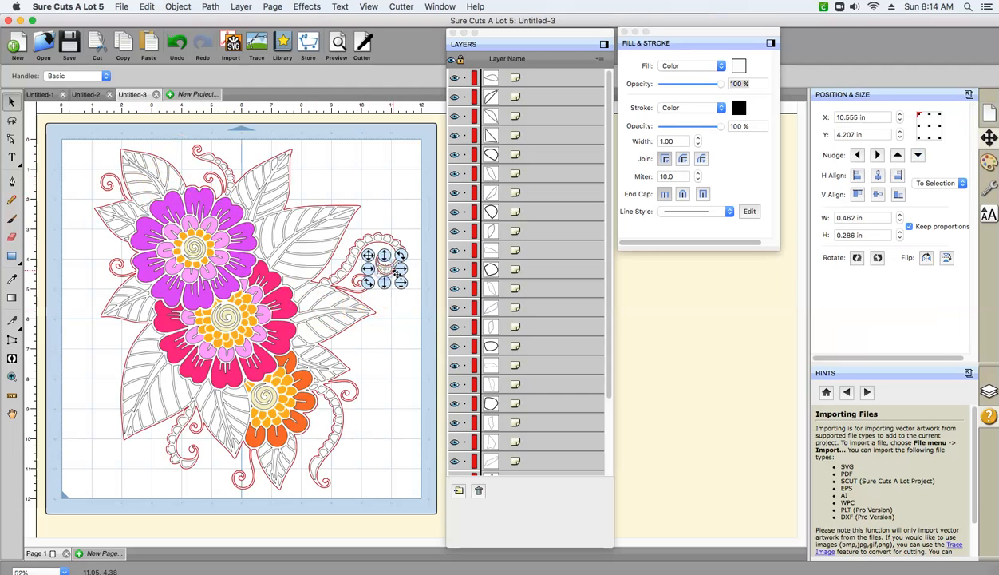
pyautogui.click(327, 282)
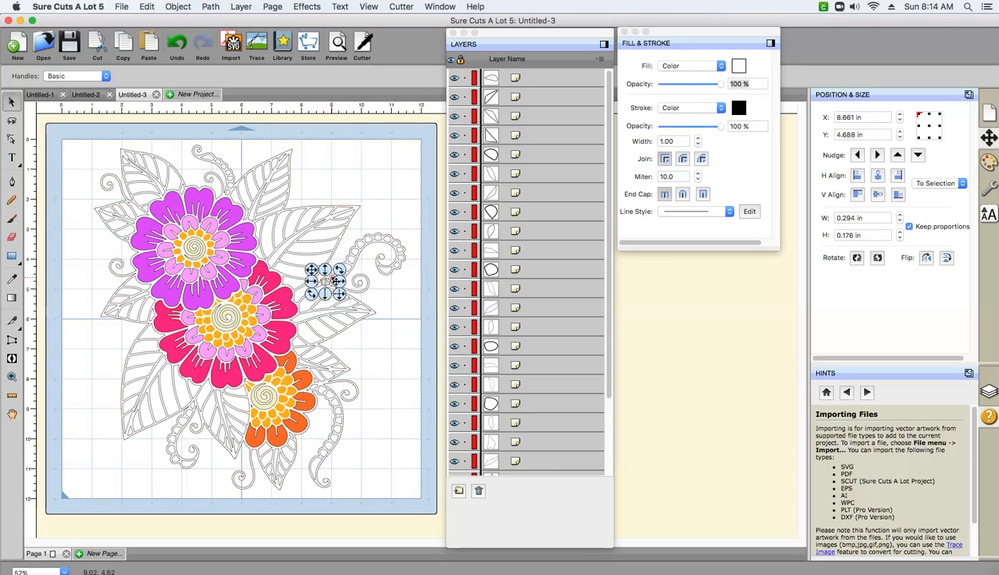
pyautogui.click(399, 270)
pyautogui.keyDown('shift'); pyautogui.click(397, 265); pyautogui.keyUp('shift')
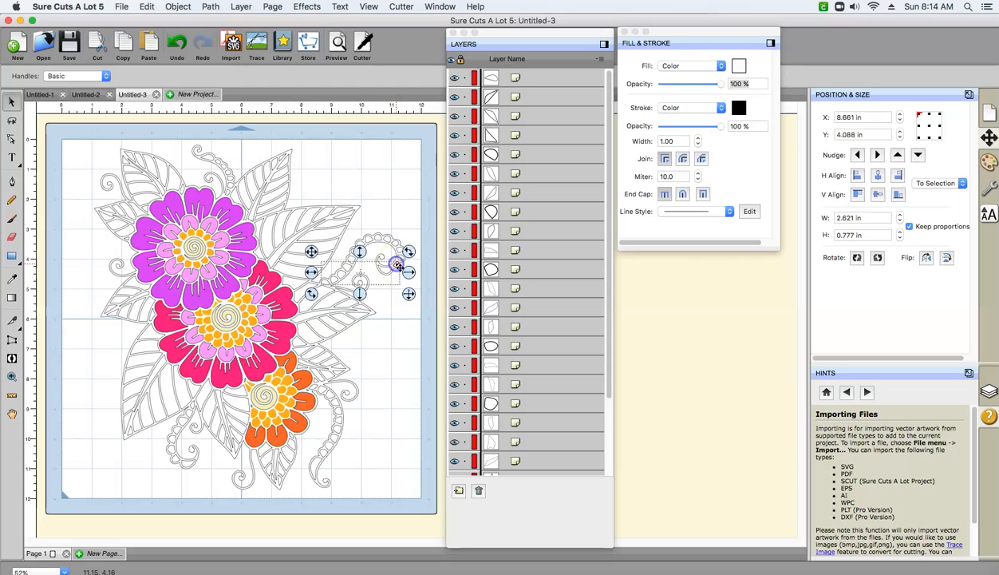
pyautogui.keyDown('shift'); pyautogui.click(397, 246); pyautogui.keyUp('shift')
pyautogui.keyDown('shift'); pyautogui.click(369, 237); pyautogui.keyUp('shift')
pyautogui.keyDown('shift'); pyautogui.click(357, 252); pyautogui.keyUp('shift')
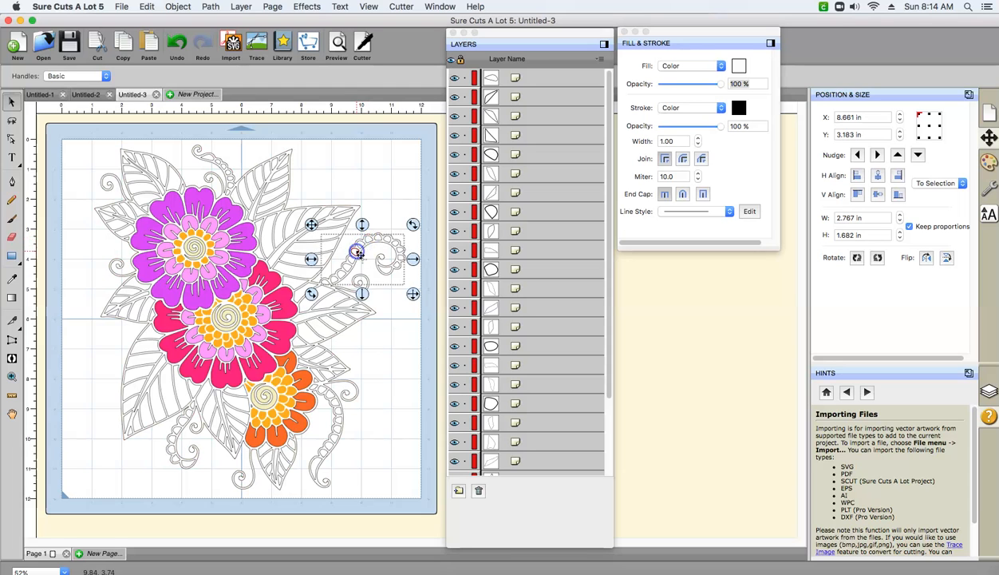
pyautogui.click(375, 195)
pyautogui.click(394, 279)
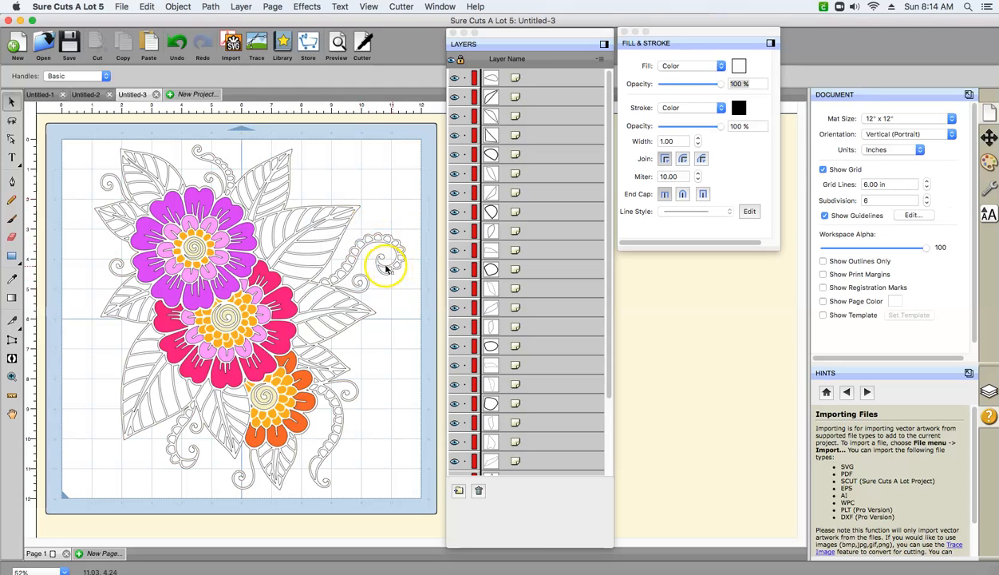
# - Select the small rounded pieces along the large curled tendril beside the upper-right leaves, merge them into one object, and deselect it
pyautogui.click(386, 268)
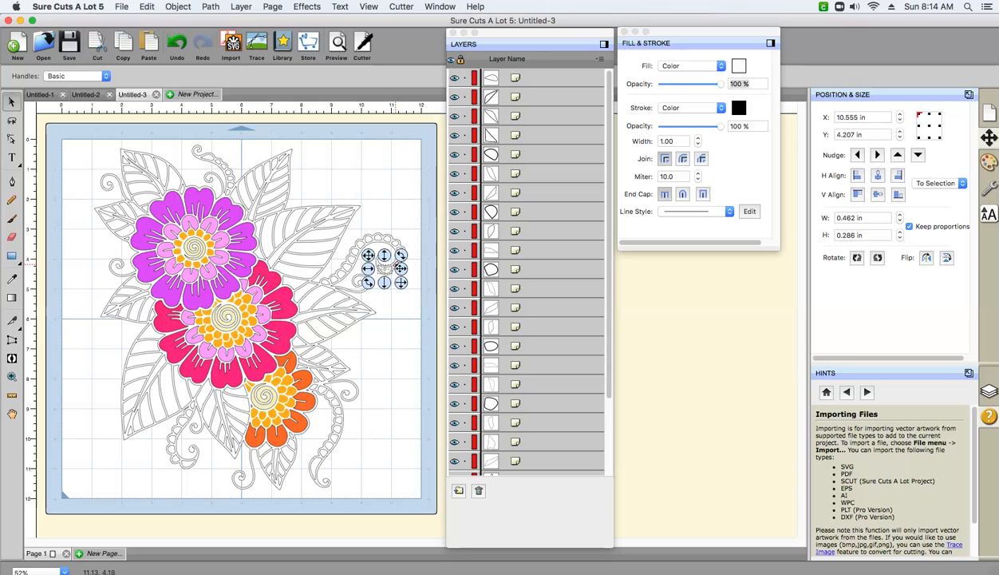
pyautogui.click(401, 253)
pyautogui.click(399, 249)
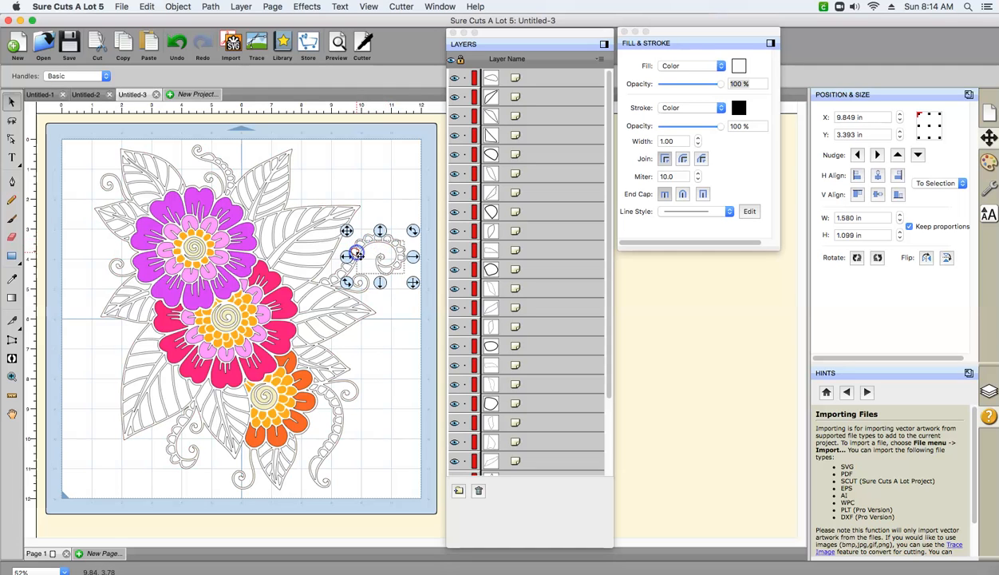
pyautogui.keyDown('shift'); pyautogui.click(340, 275); pyautogui.keyUp('shift')
pyautogui.keyDown('shift'); pyautogui.click(320, 275); pyautogui.keyUp('shift')
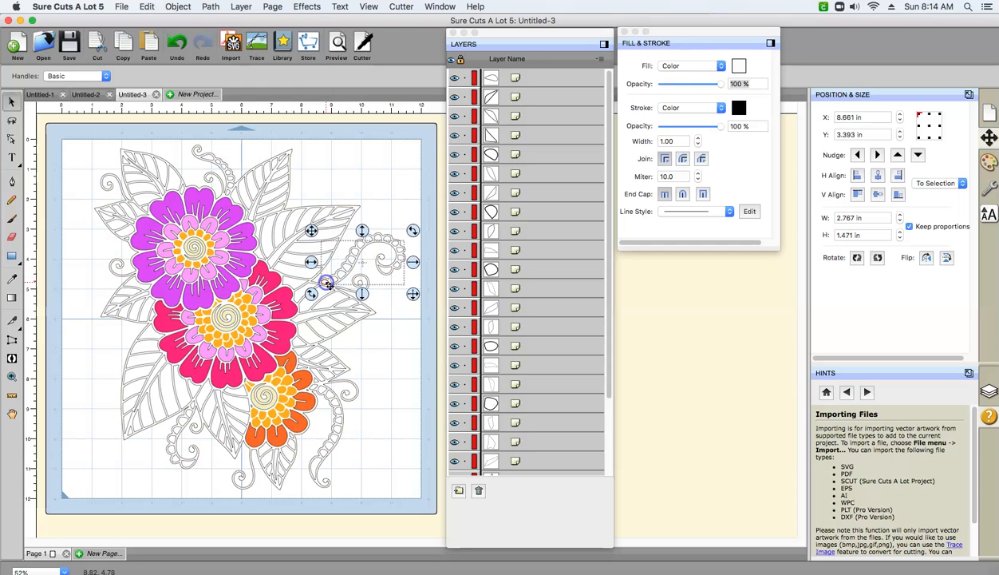
pyautogui.click(170, 6)
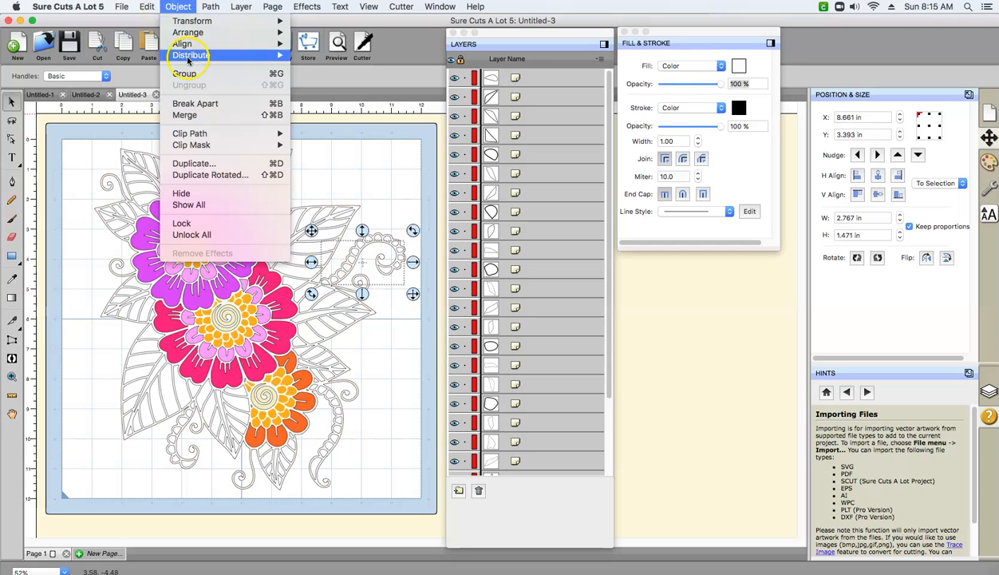
pyautogui.click(183, 117)
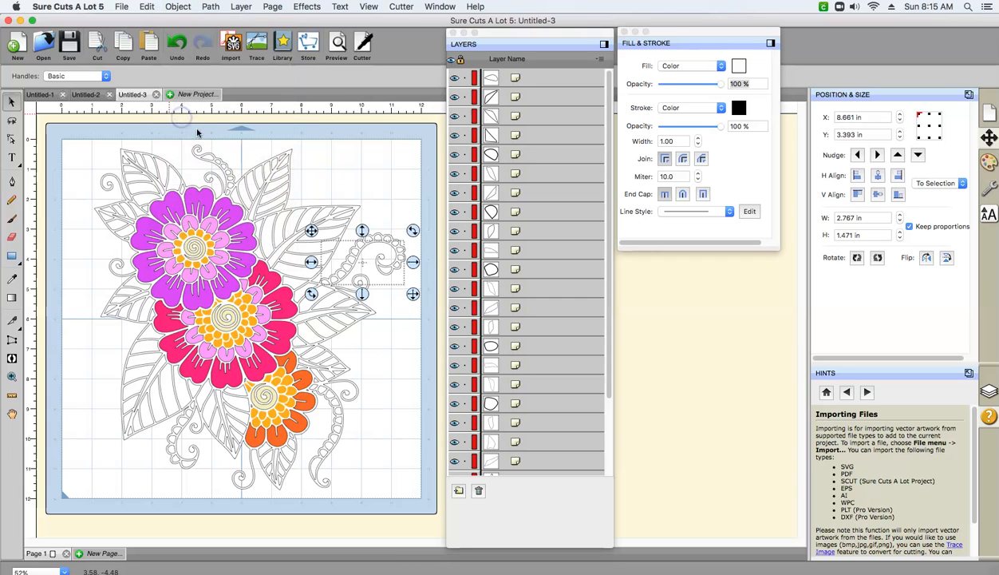
pyautogui.click(361, 244)
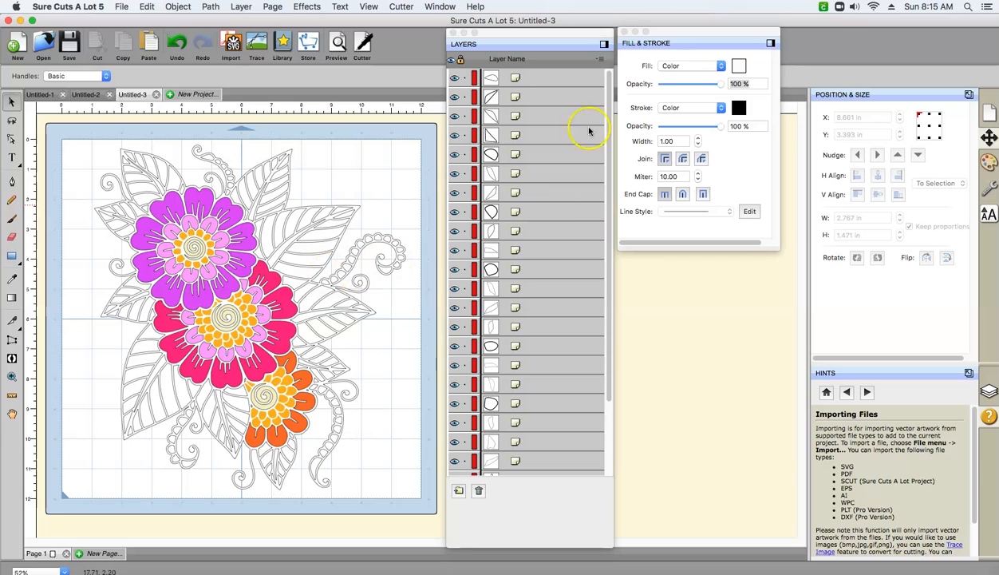
# - Select the whole mandala artwork and look through its complete list of layers
pyautogui.moveTo(605, 144); pyautogui.dragTo(590, 63)
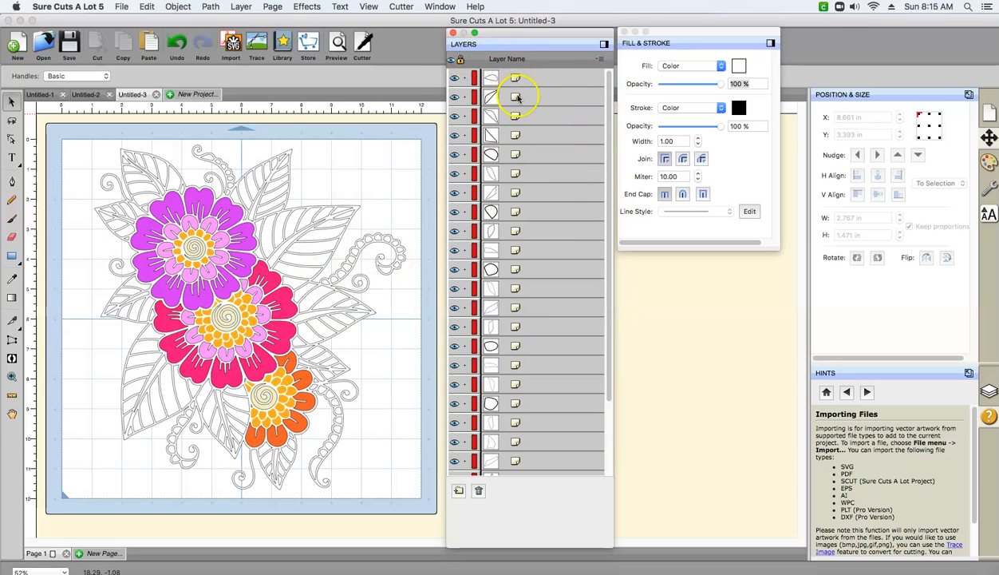
pyautogui.scroll(-1, 529, 144)
pyautogui.click(361, 150)
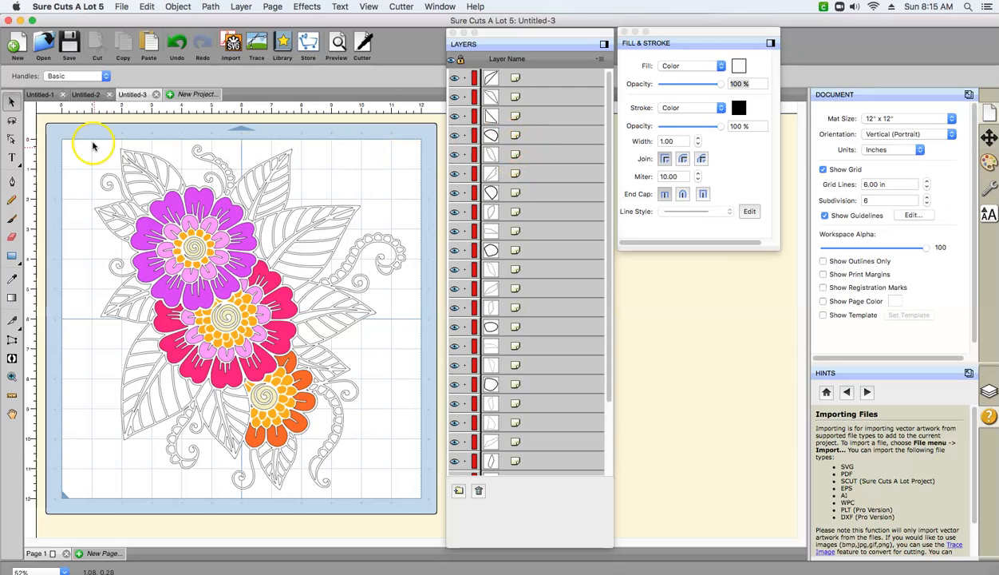
pyautogui.moveTo(49, 126); pyautogui.dragTo(410, 514)
pyautogui.moveTo(606, 245); pyautogui.dragTo(620, 384)
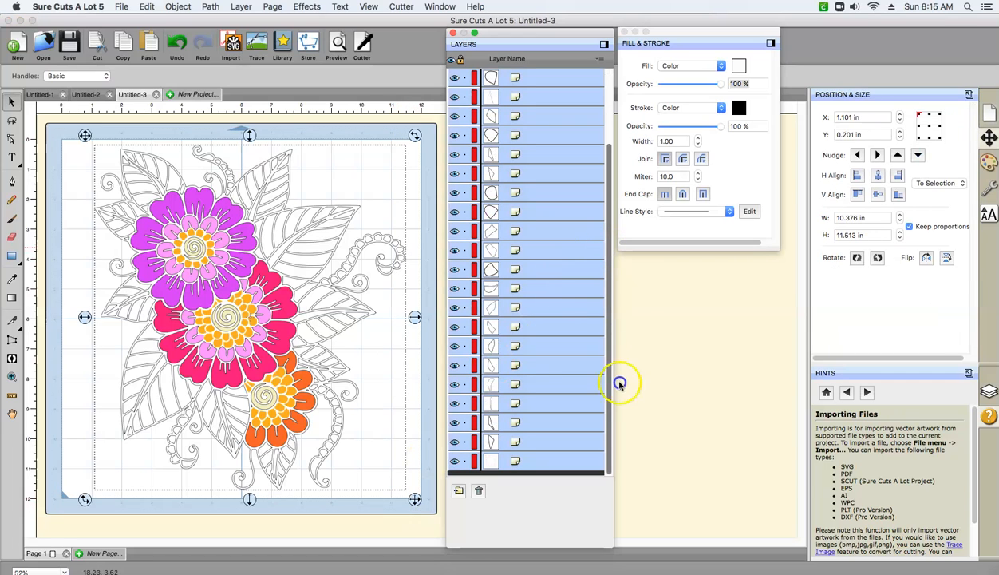
pyautogui.moveTo(624, 331); pyautogui.dragTo(610, 226)
# - Select the first six layers one at a time to identify which piece of the artwork each represents
pyautogui.click(540, 80)
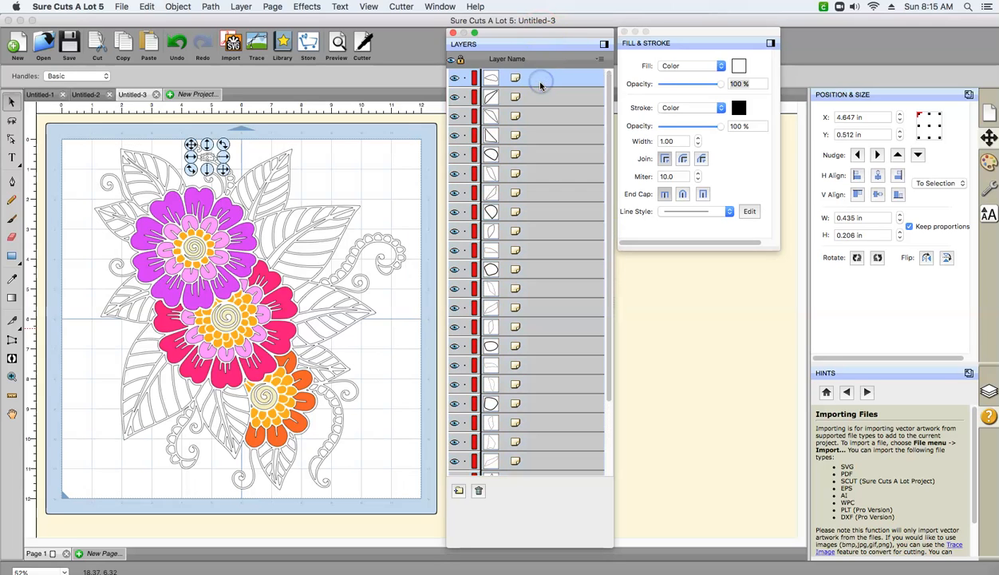
pyautogui.click(540, 96)
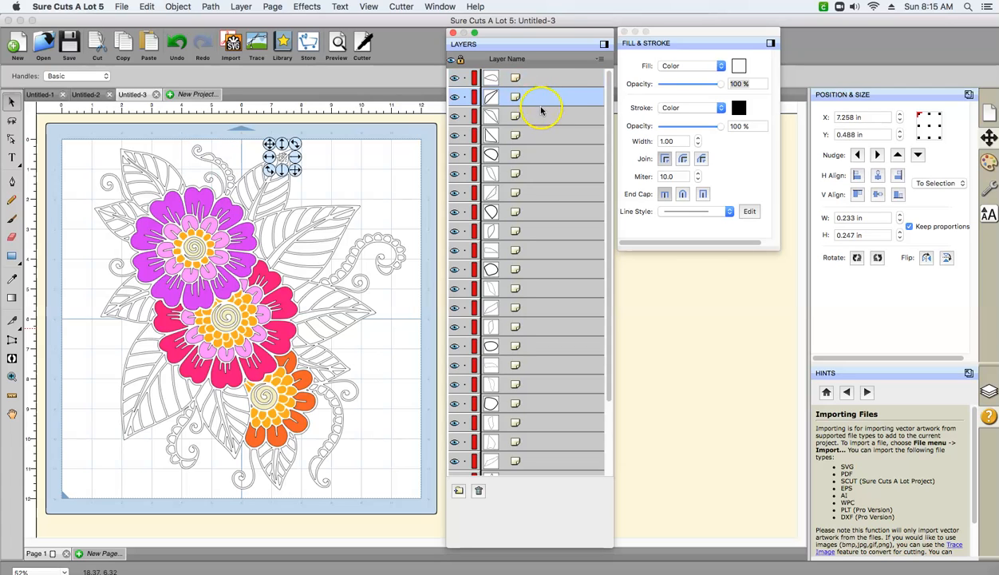
pyautogui.click(540, 116)
pyautogui.click(540, 136)
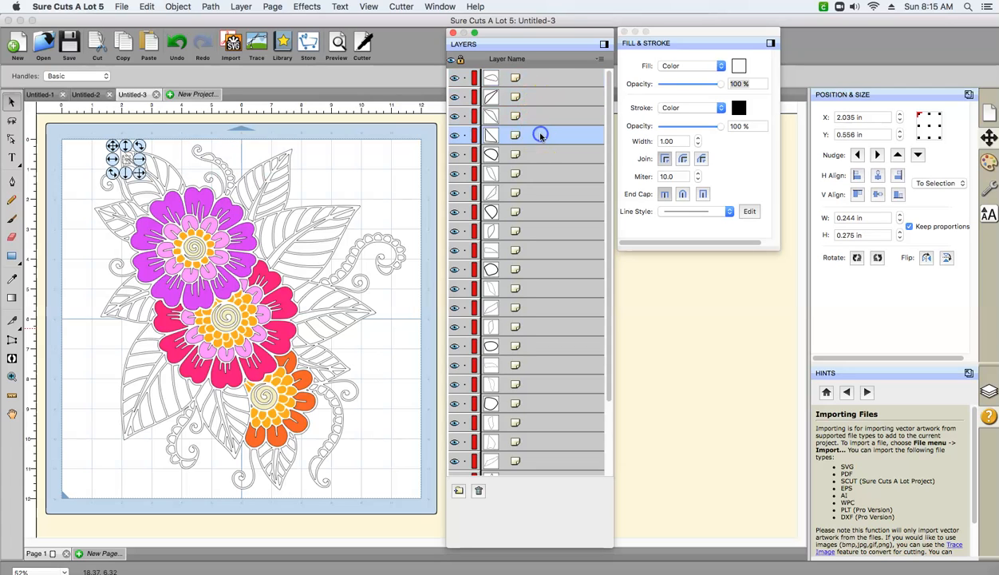
pyautogui.click(538, 155)
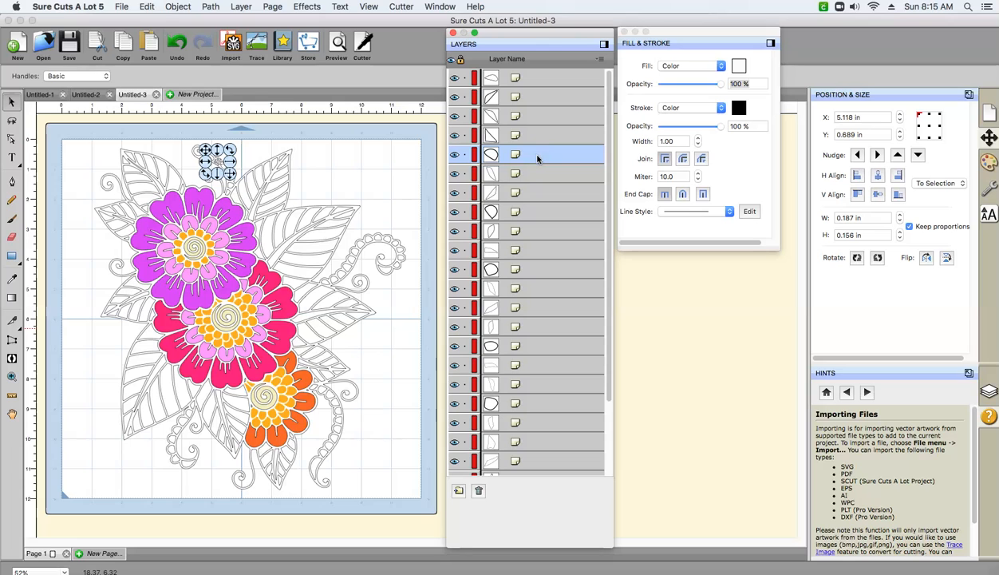
pyautogui.click(536, 174)
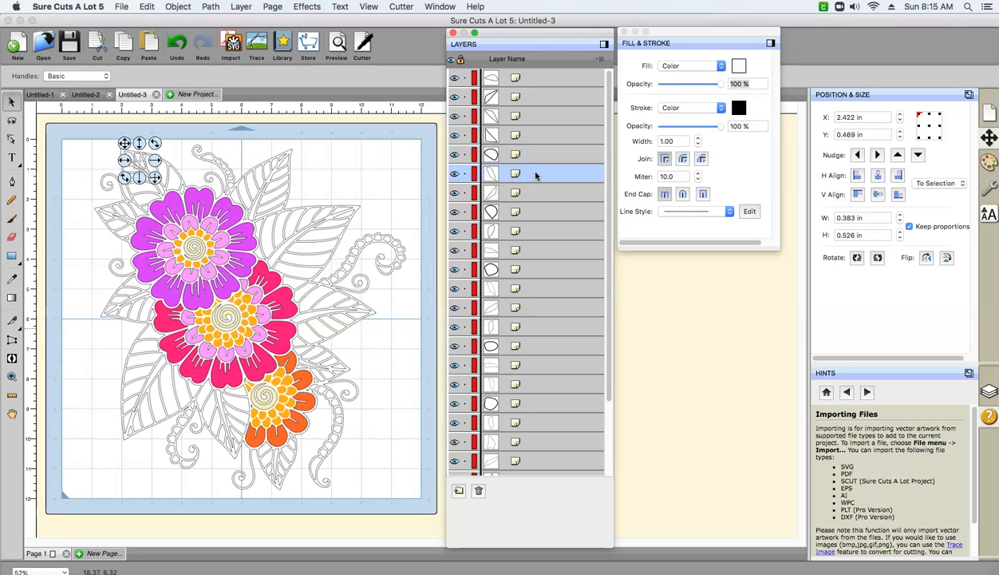
# - Select all the small rounded pieces along the lower-left tendril together and merge them into one object
pyautogui.click(183, 493)
pyautogui.moveTo(209, 479); pyautogui.dragTo(164, 394)
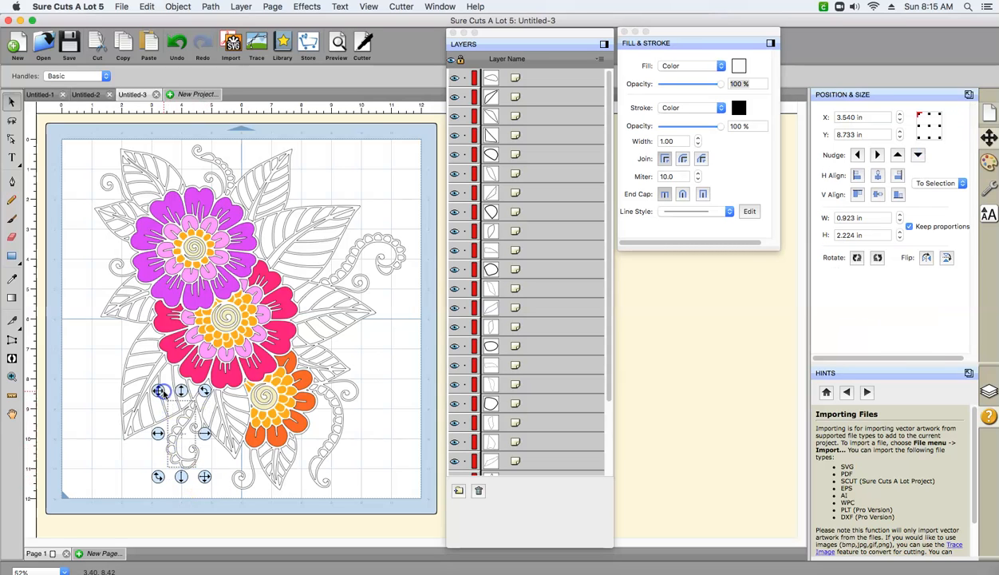
pyautogui.moveTo(606, 144); pyautogui.dragTo(611, 250)
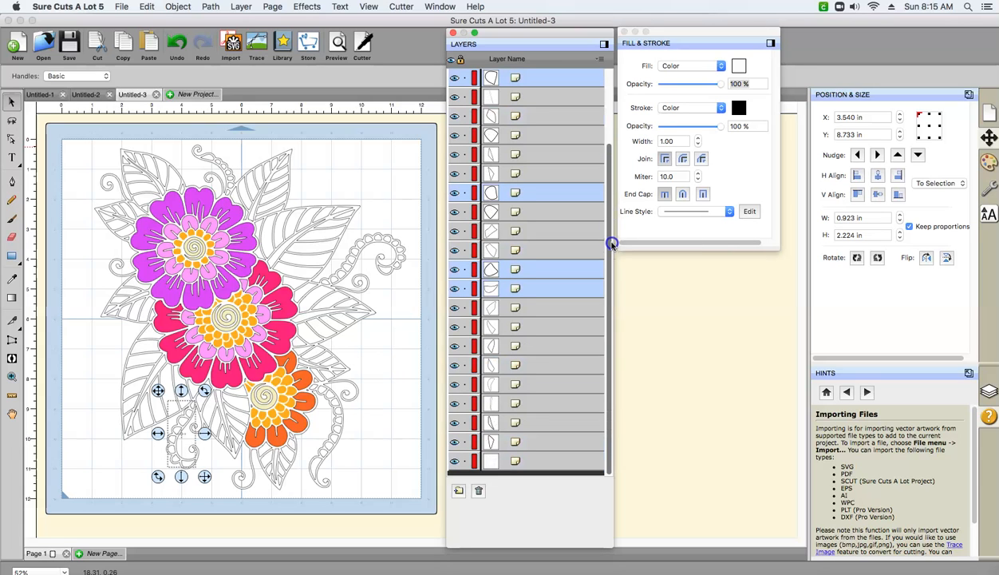
pyautogui.moveTo(610, 231); pyautogui.dragTo(609, 217)
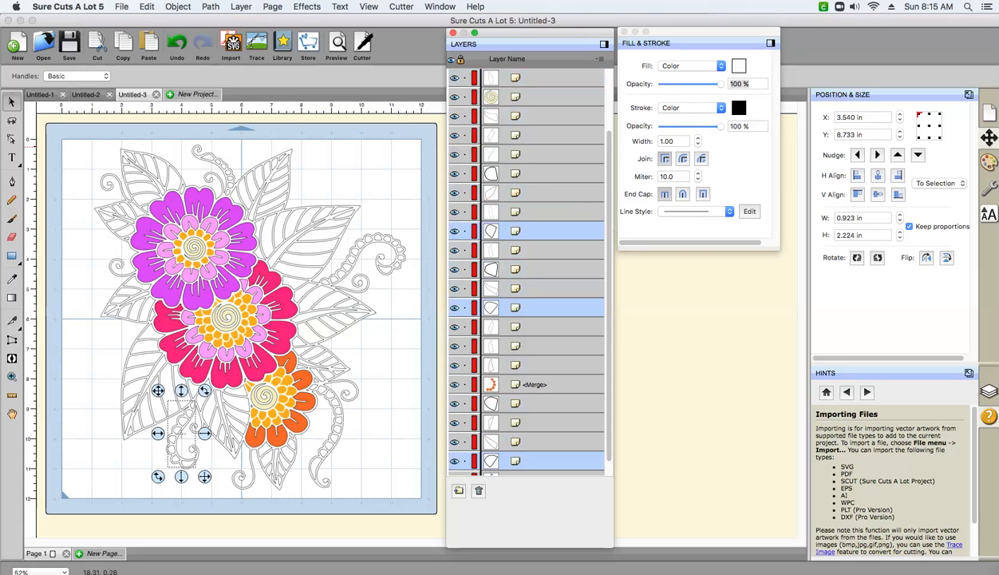
pyautogui.click(178, 6)
pyautogui.click(179, 104)
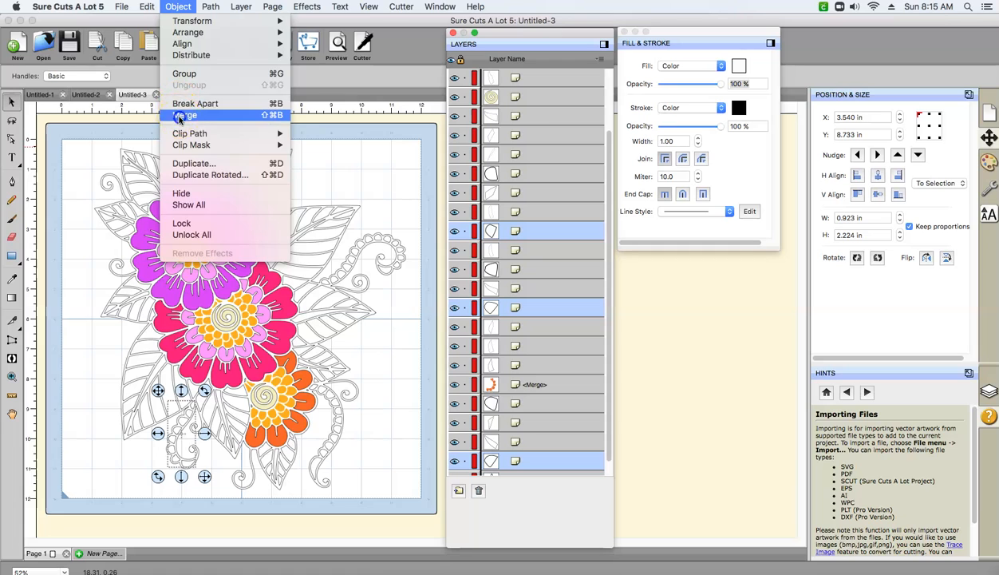
# - Fill the lower-left tendril's merged pieces with dark green 237310
pyautogui.click(175, 432)
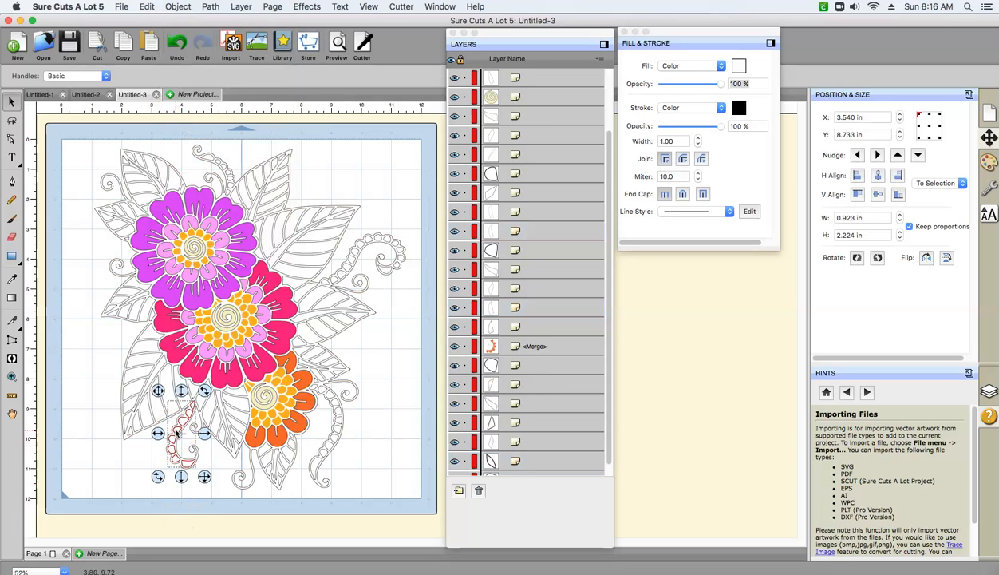
pyautogui.click(738, 65)
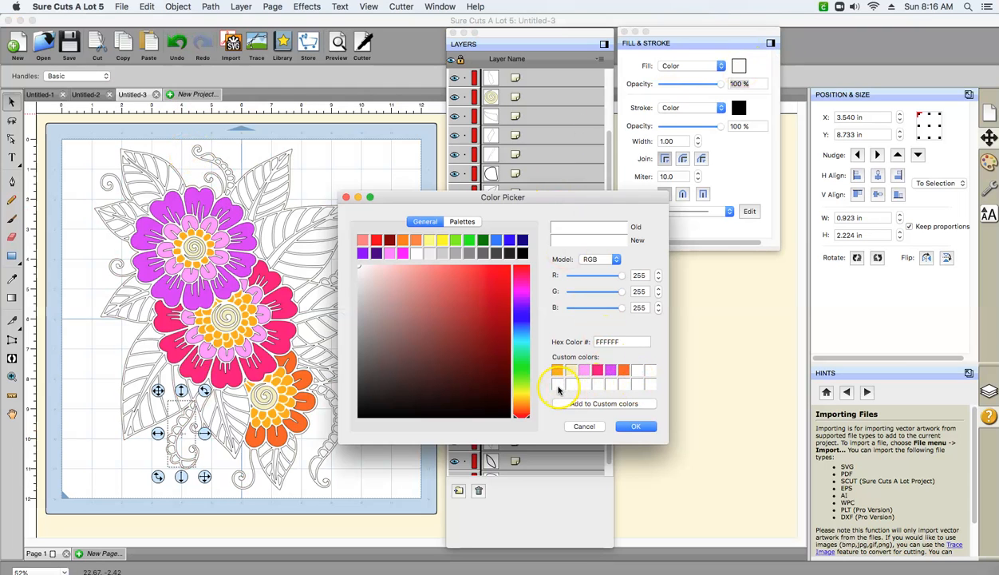
pyautogui.moveTo(527, 421); pyautogui.dragTo(523, 372)
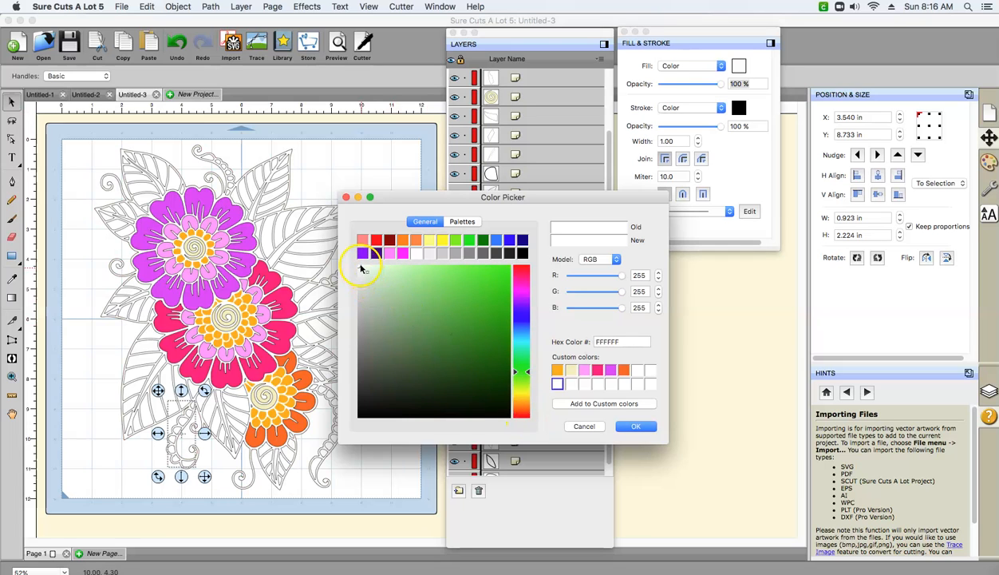
pyautogui.moveTo(361, 270); pyautogui.dragTo(489, 349)
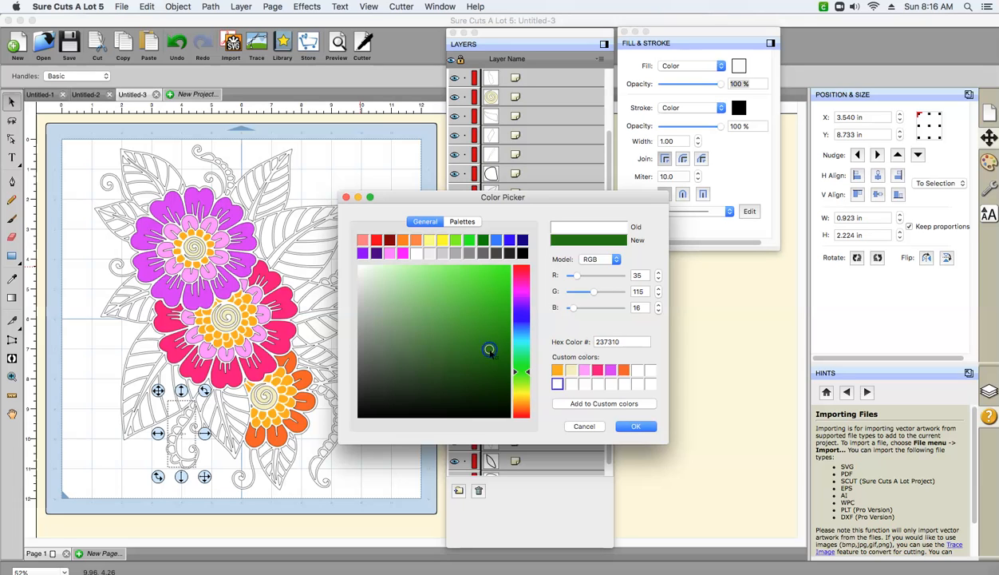
pyautogui.click(635, 425)
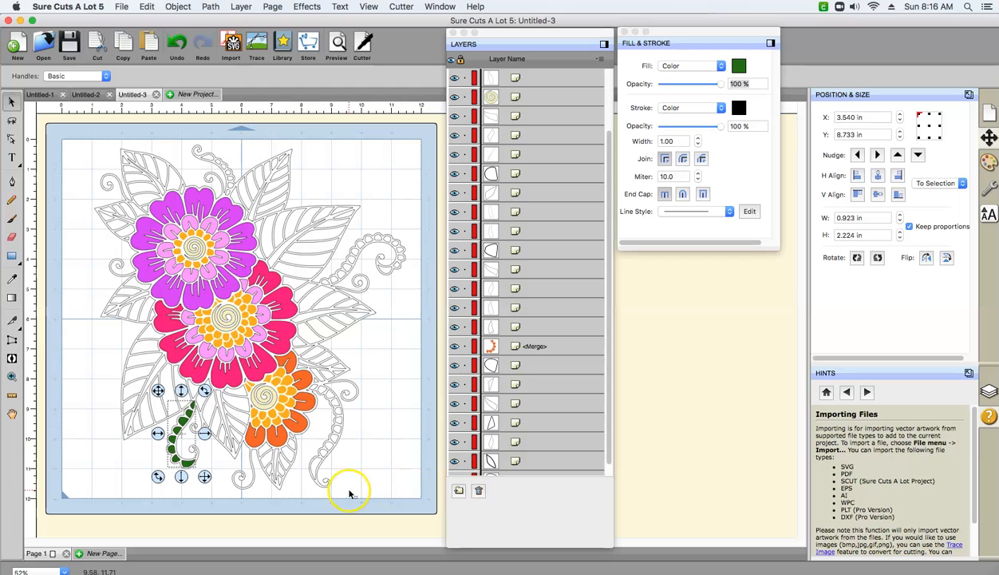
# - Clear the selection, select all the small rounded pieces along the lower-right tendril together, and merge them into one object
pyautogui.click(330, 463)
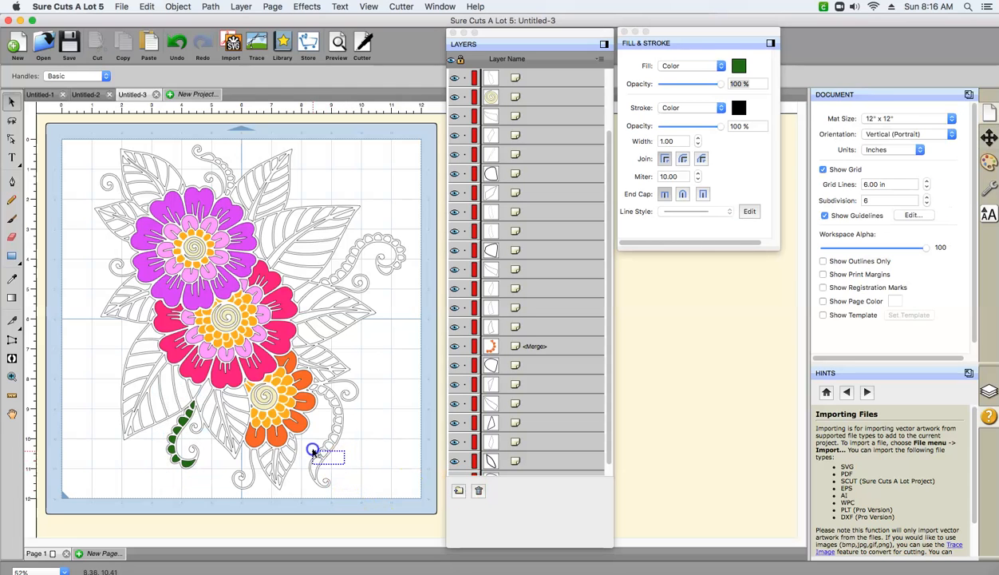
pyautogui.click(327, 455)
pyautogui.click(363, 474)
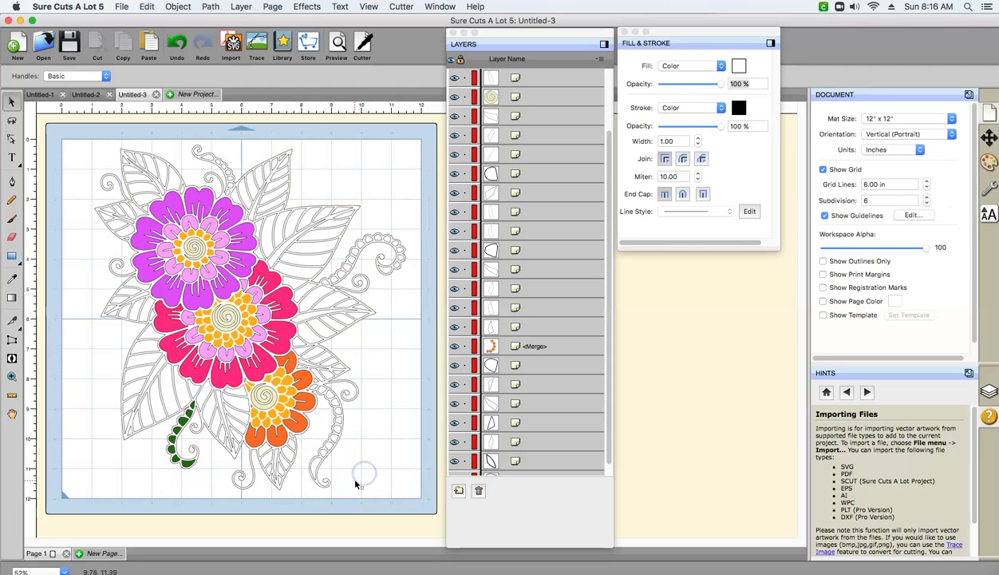
pyautogui.moveTo(349, 486); pyautogui.dragTo(305, 383)
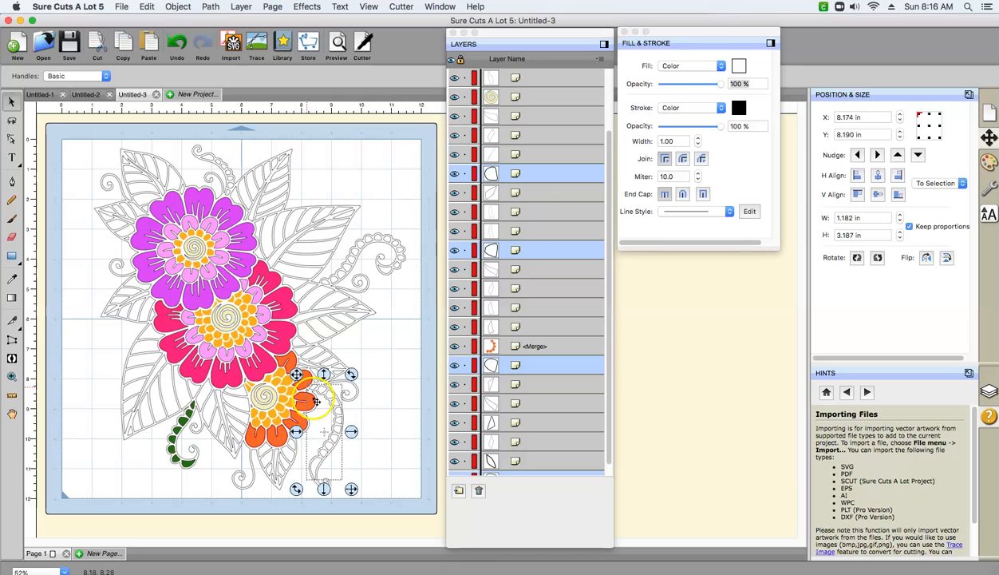
pyautogui.click(18, 48)
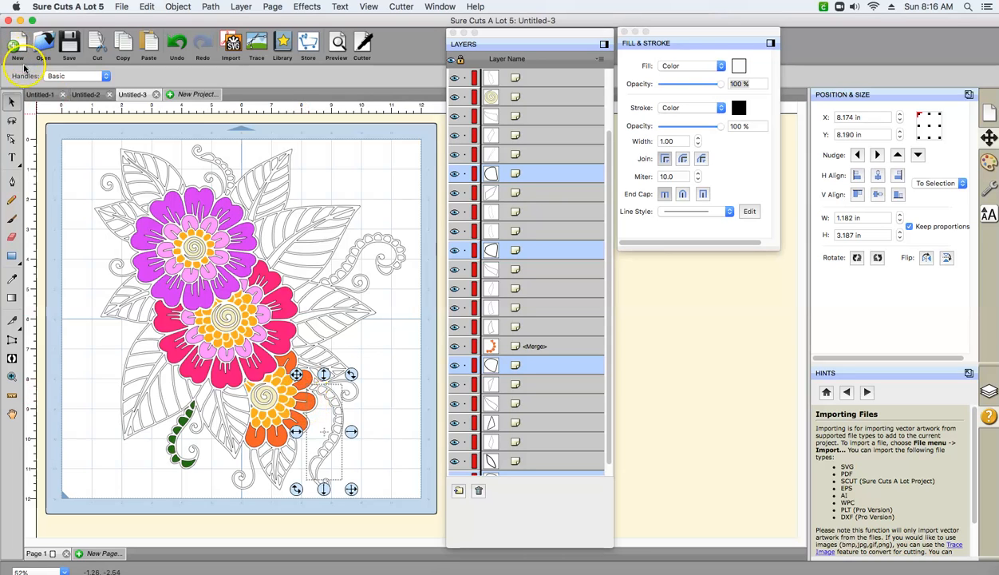
pyautogui.click(150, 7)
pyautogui.moveTo(178, 7)
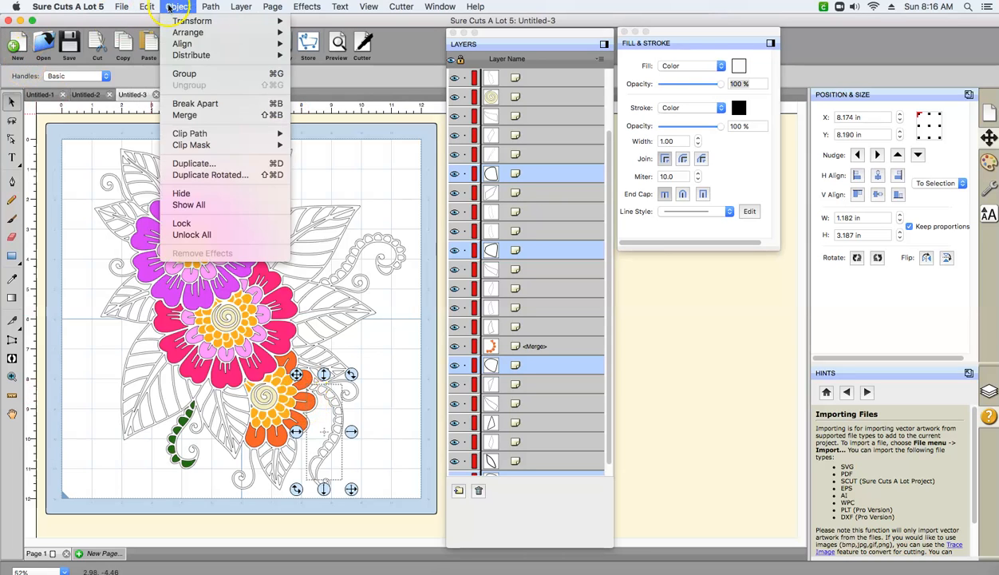
pyautogui.click(182, 117)
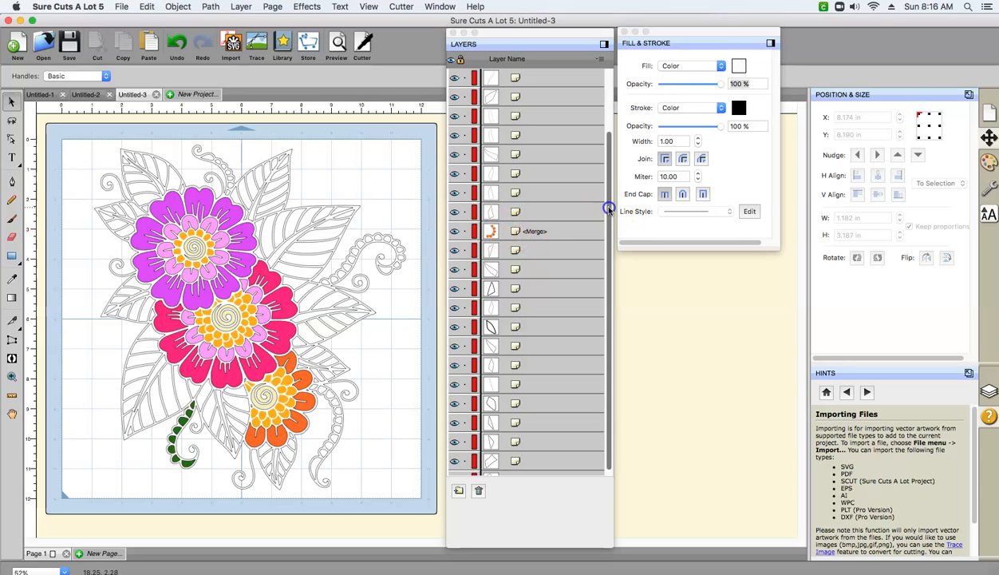
pyautogui.scroll(-3, 608, 210)
pyautogui.scroll(5, 610, 256)
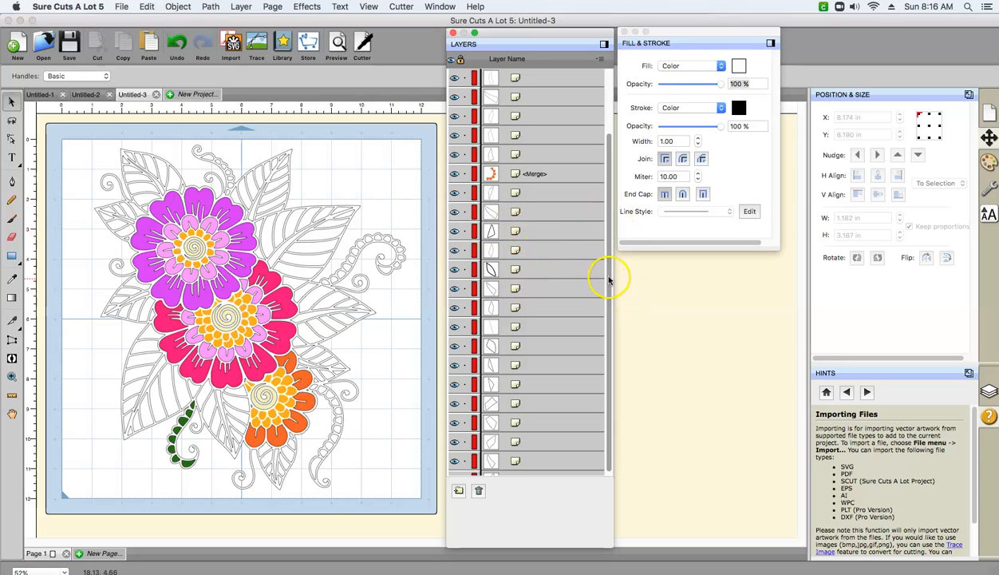
# - Fill the lower-right tendril's merged pieces with the saved custom dark green 237310
pyautogui.scroll(-5, 610, 241)
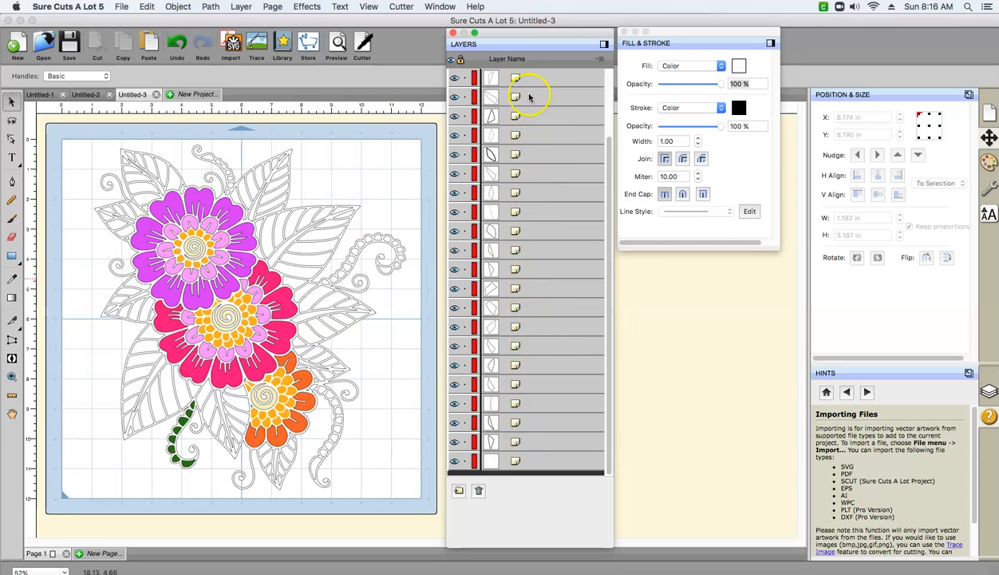
pyautogui.click(324, 463)
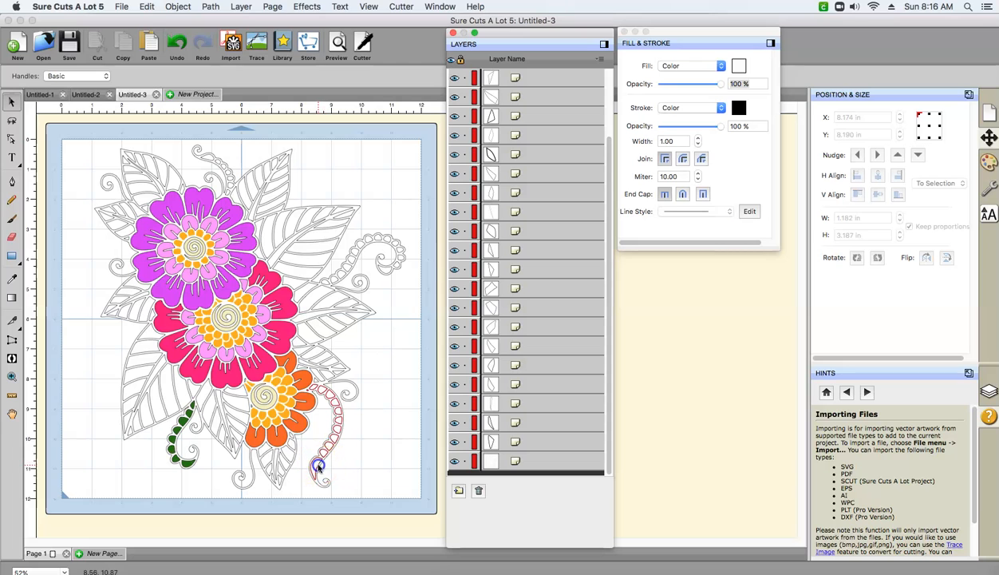
pyautogui.click(739, 67)
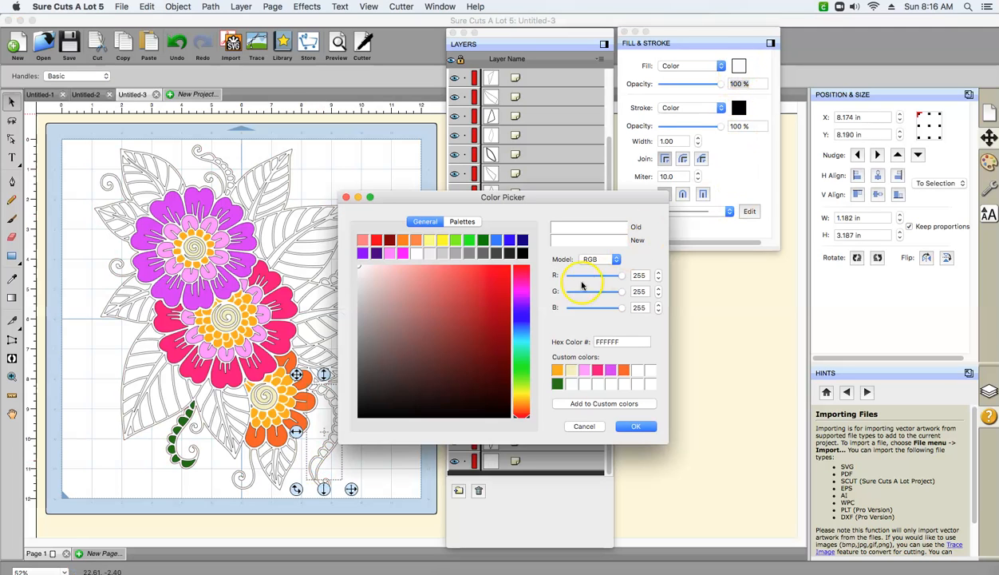
pyautogui.click(558, 384)
pyautogui.click(636, 427)
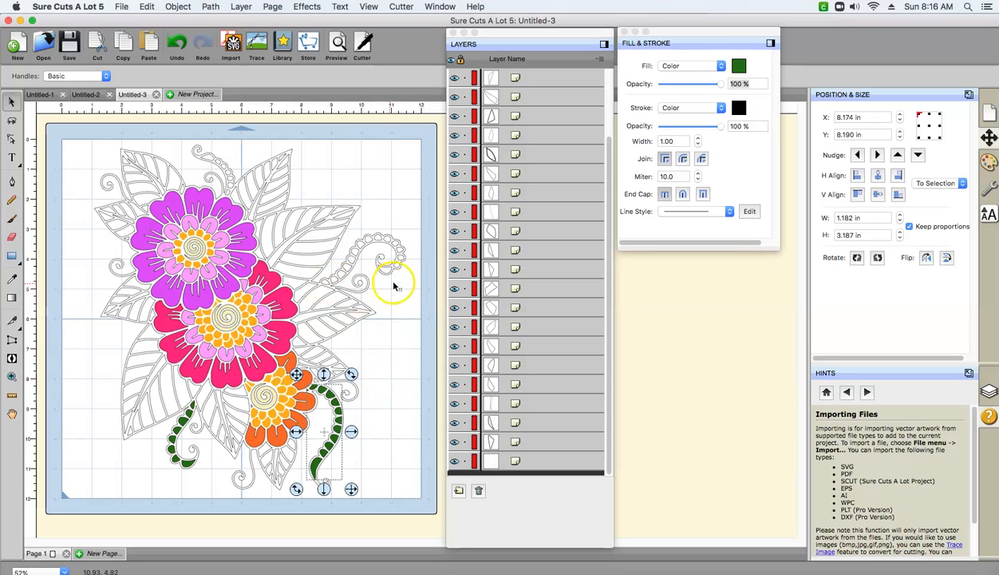
# - Merge all the small rounded pieces along the upper-right tendril into one object and fill it with the custom dark green 237310
pyautogui.moveTo(411, 294); pyautogui.dragTo(316, 228)
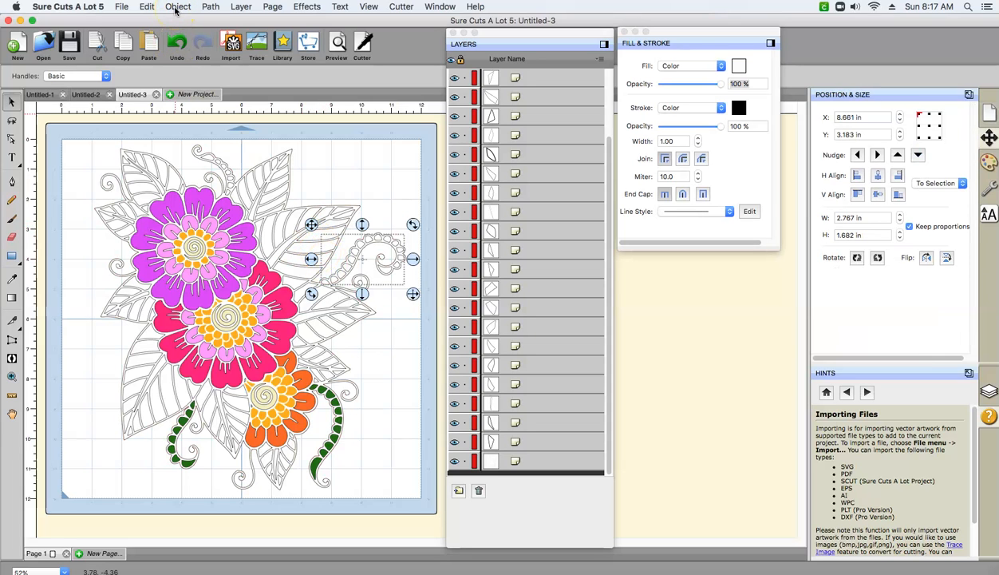
pyautogui.click(179, 7)
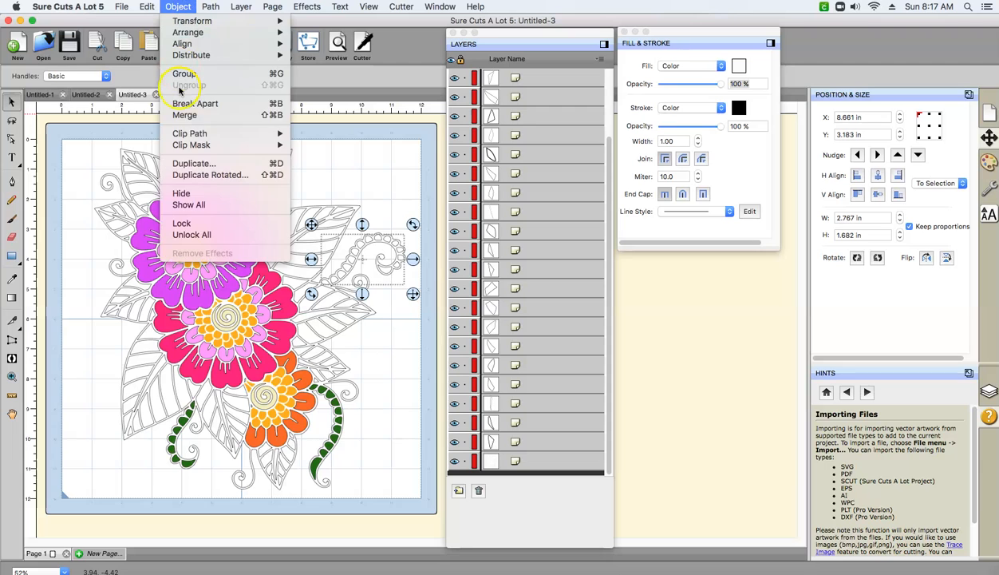
pyautogui.click(181, 116)
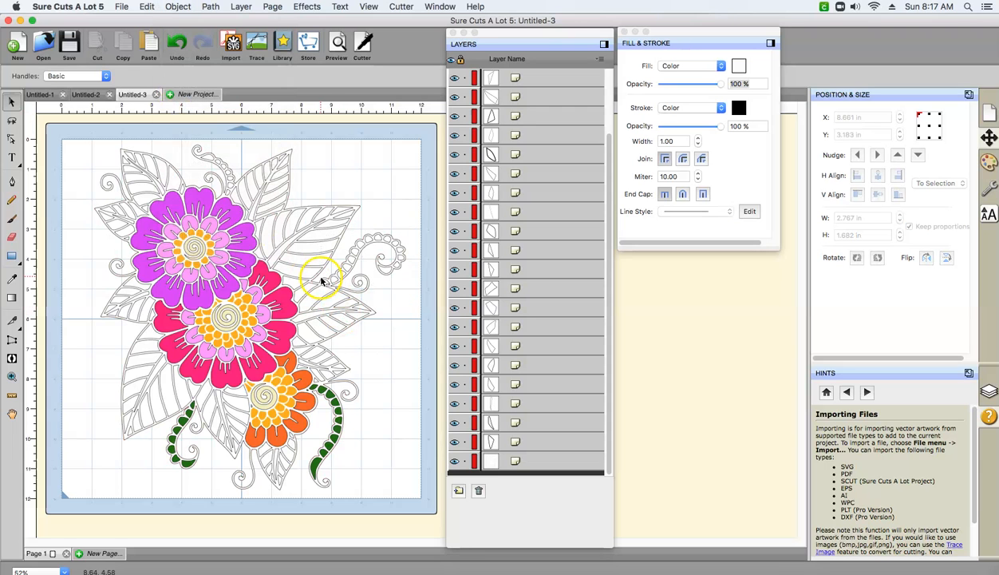
pyautogui.click(326, 285)
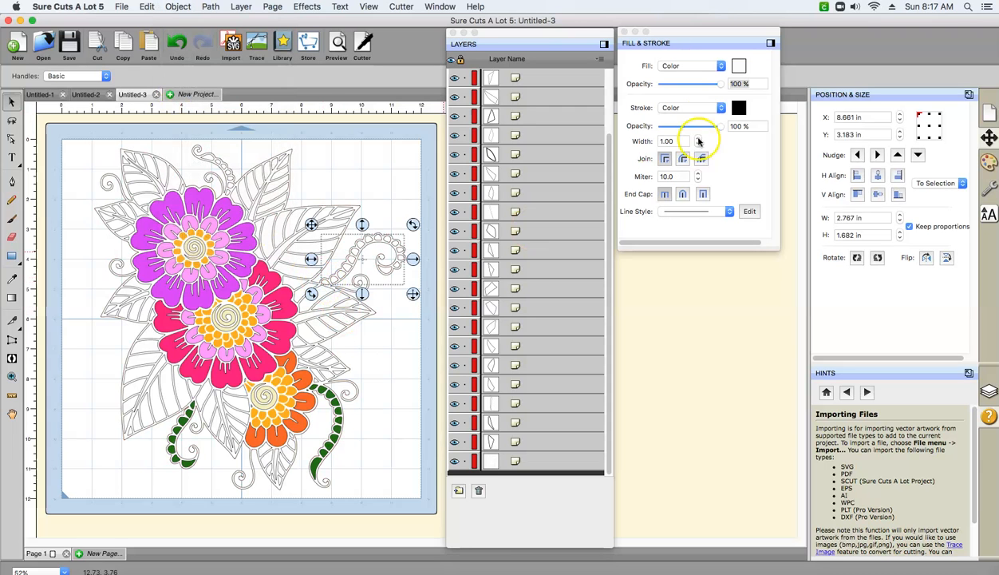
pyautogui.click(738, 66)
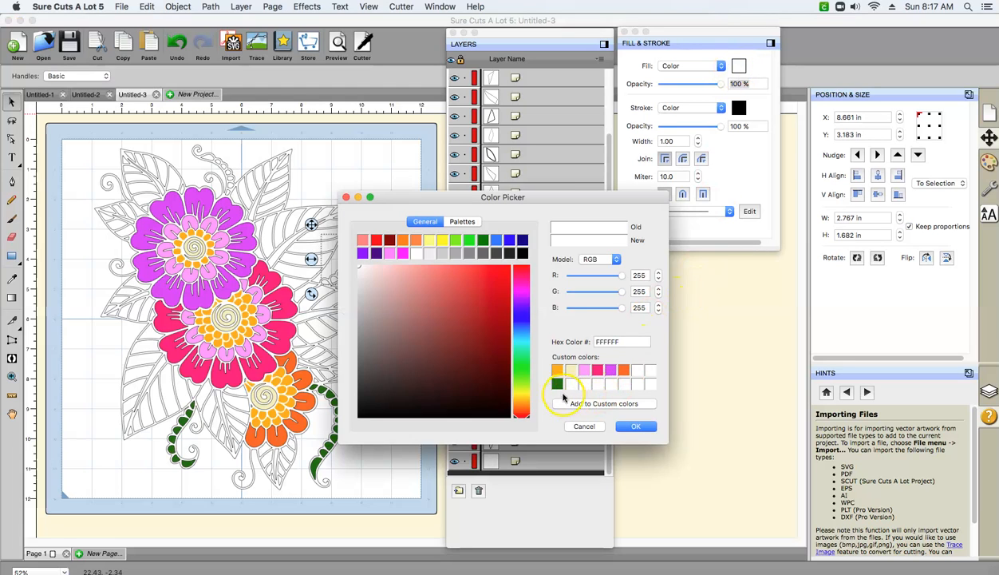
pyautogui.click(557, 384)
pyautogui.click(636, 427)
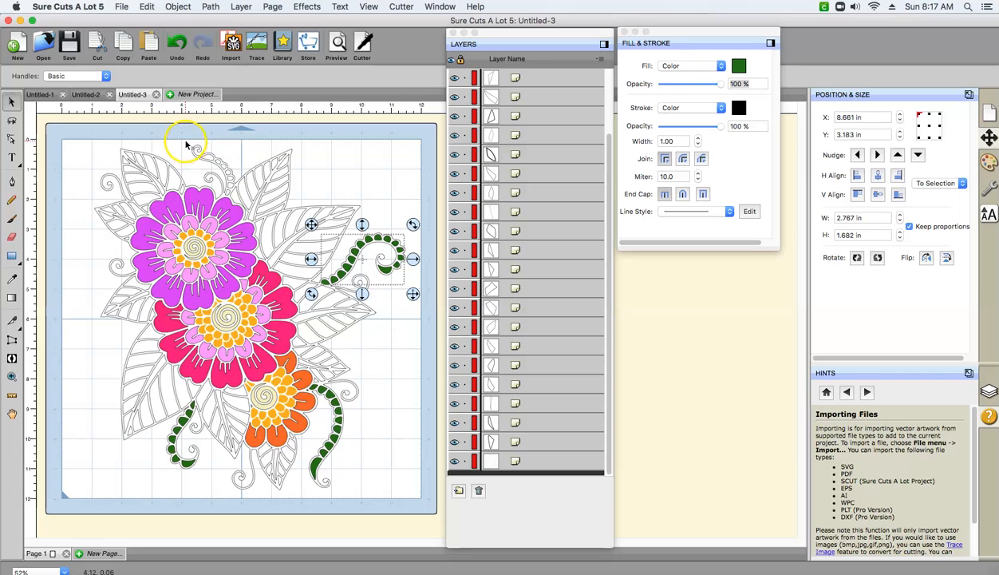
# - Merge the small rounded pieces of the tendril above the purple flower into one object and fill it with dark green 237310
pyautogui.moveTo(185, 132); pyautogui.dragTo(240, 202)
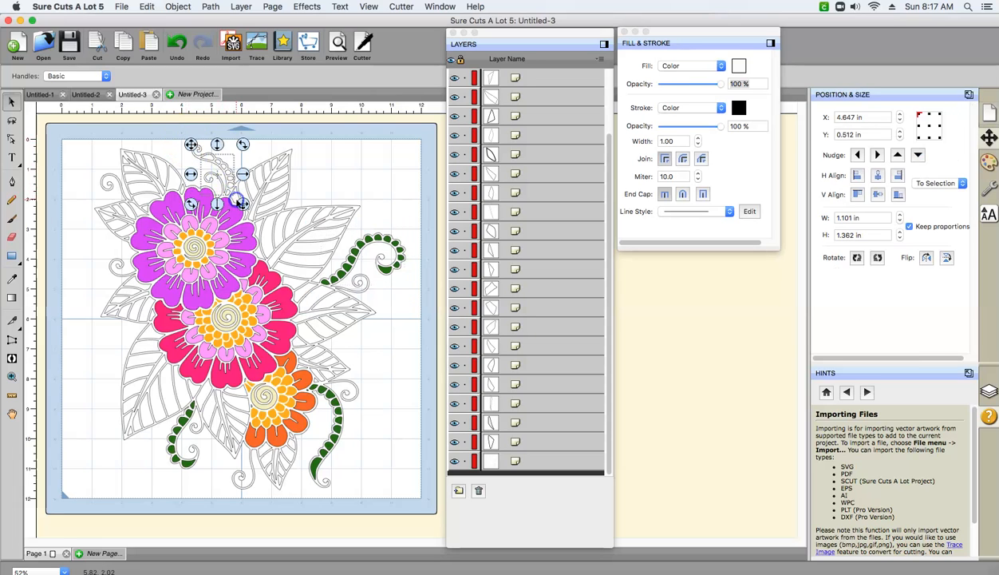
pyautogui.click(178, 7)
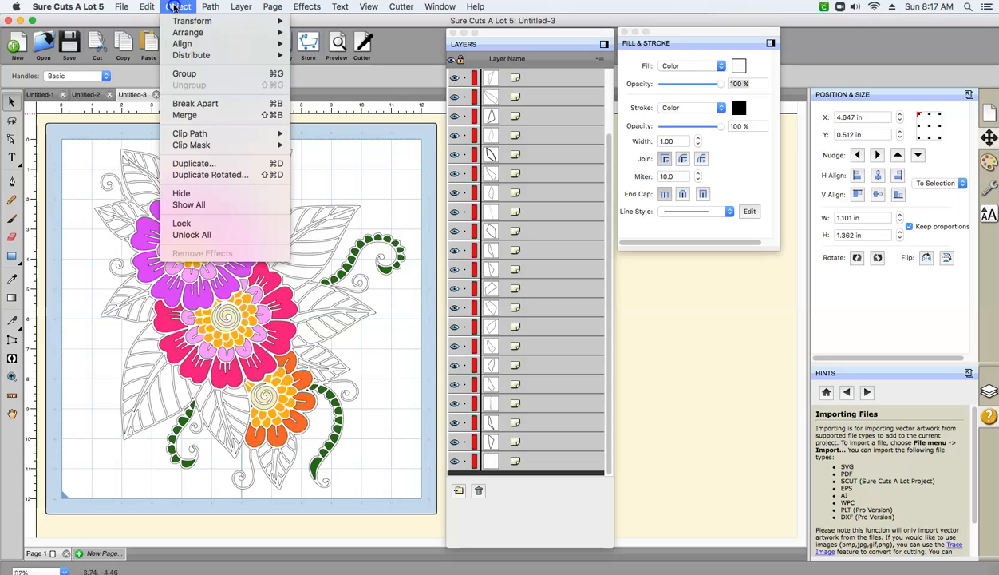
pyautogui.click(183, 116)
pyautogui.click(209, 157)
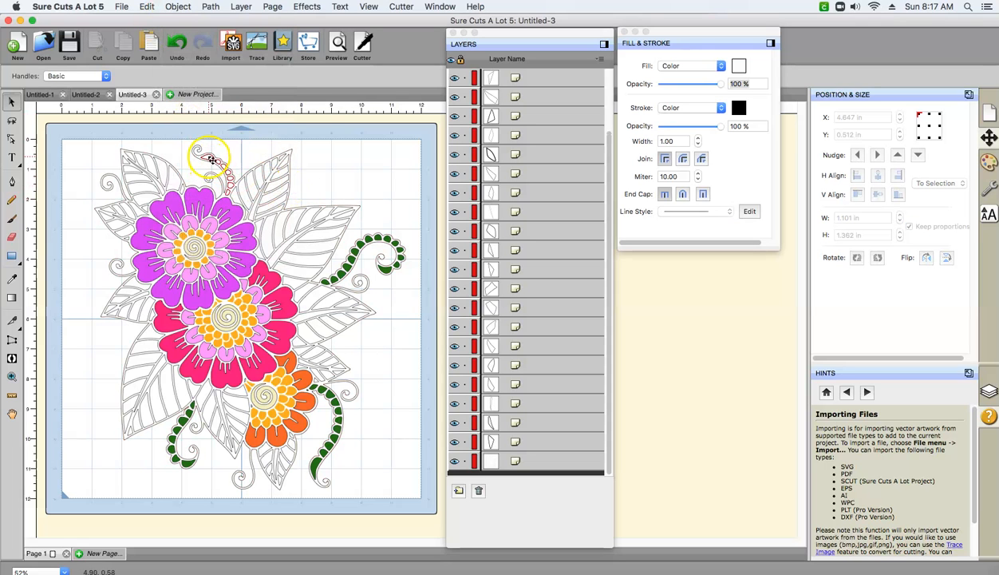
pyautogui.click(739, 66)
pyautogui.click(558, 385)
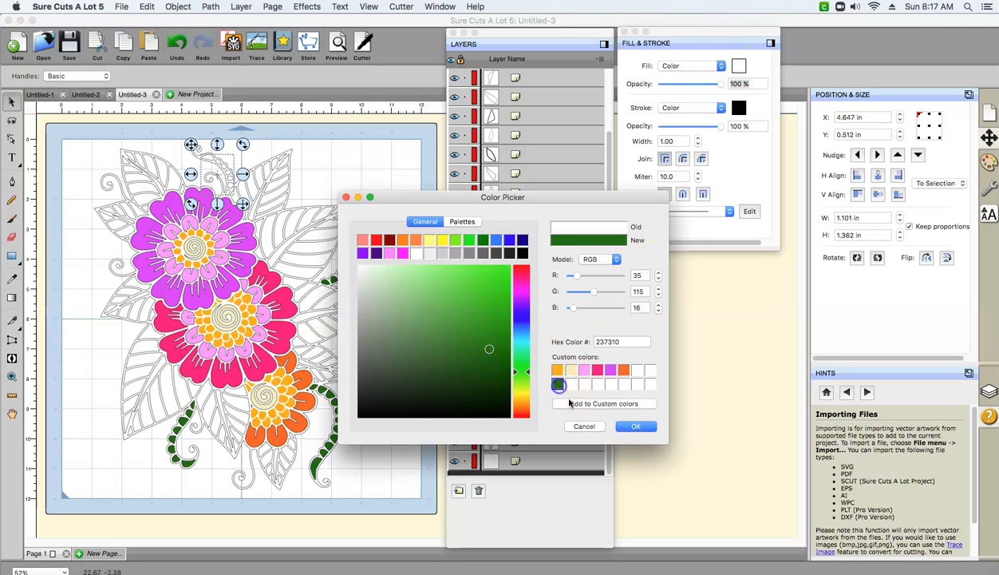
pyautogui.click(621, 428)
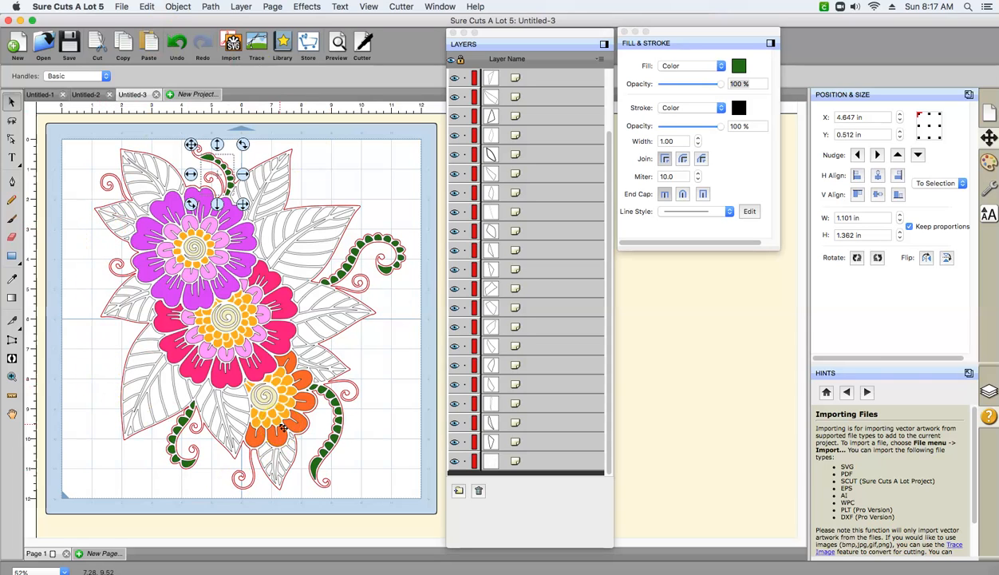
# - Fill the full-size background outline shape with very dark green 034703, storing it in the next empty custom color slot, and clear the selection
pyautogui.click(128, 441)
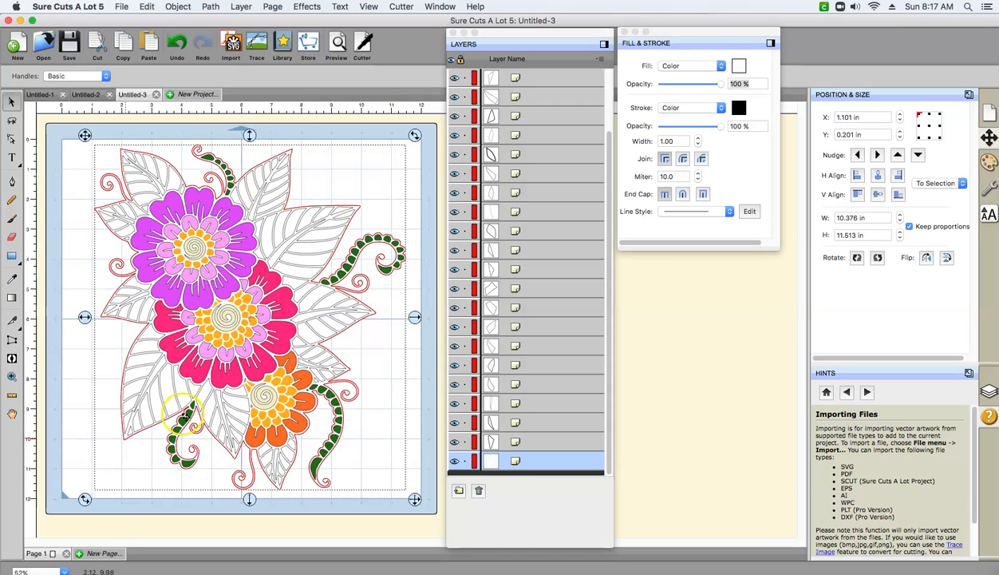
pyautogui.click(738, 67)
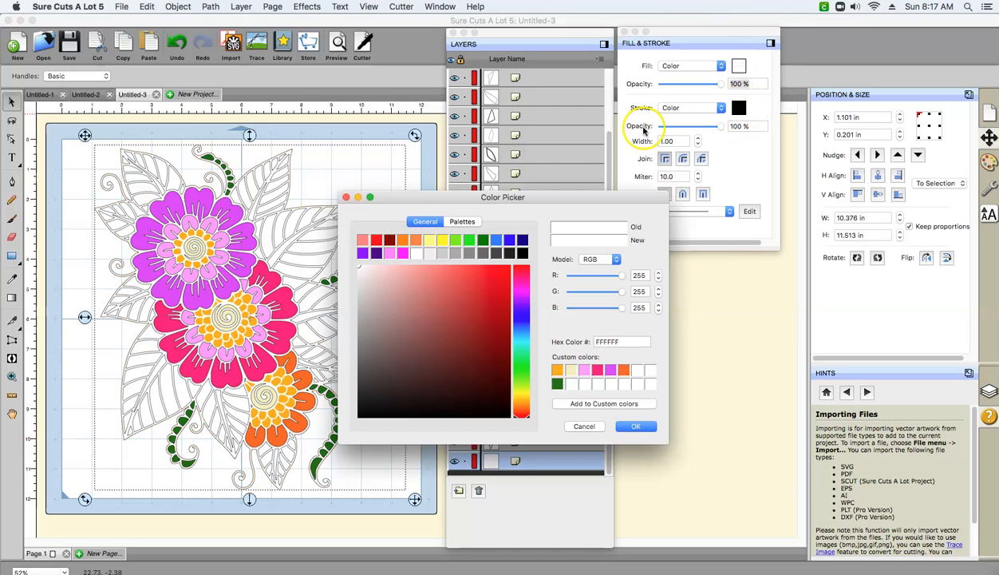
pyautogui.click(483, 240)
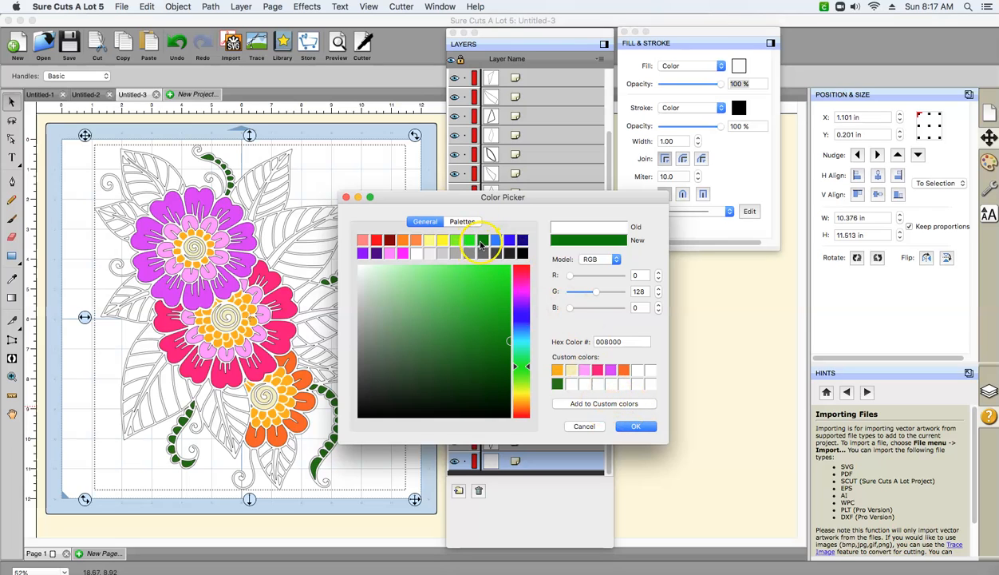
pyautogui.click(561, 383)
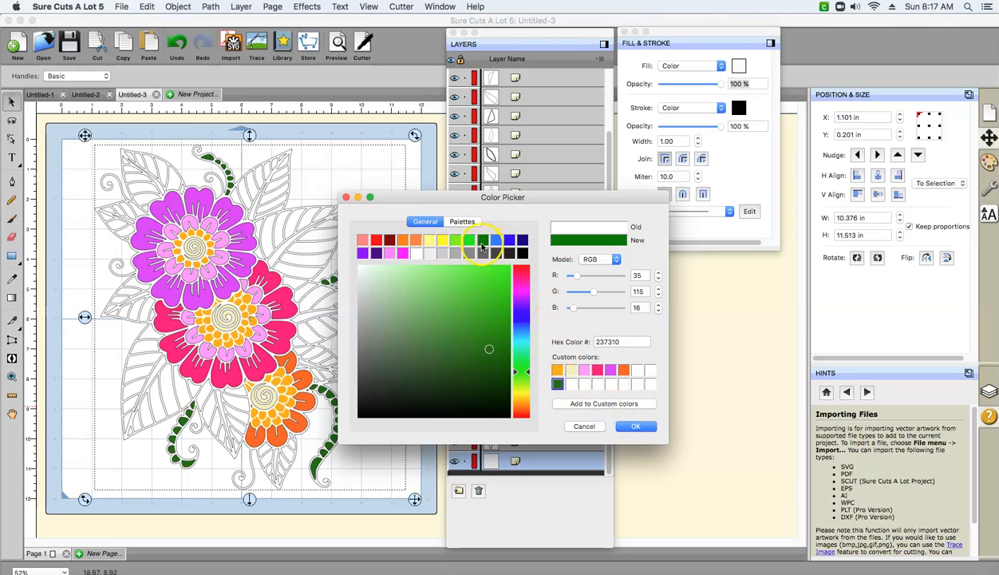
pyautogui.click(570, 385)
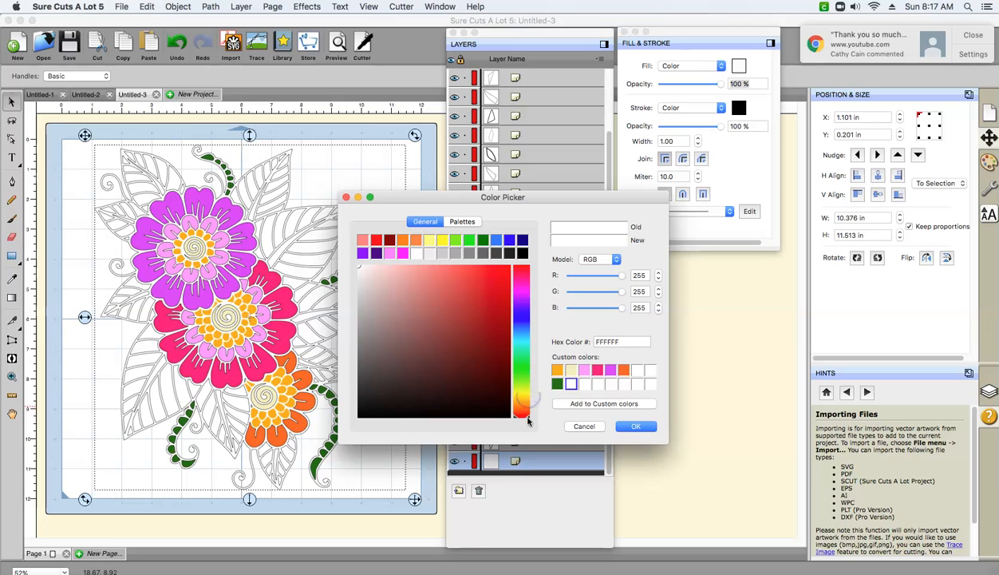
pyautogui.click(479, 240)
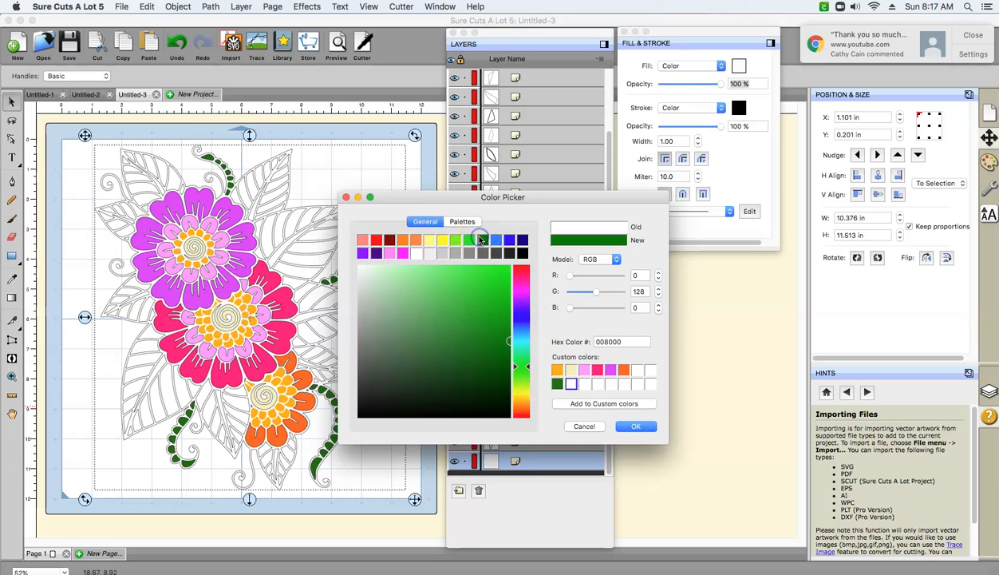
pyautogui.moveTo(511, 357); pyautogui.dragTo(504, 377)
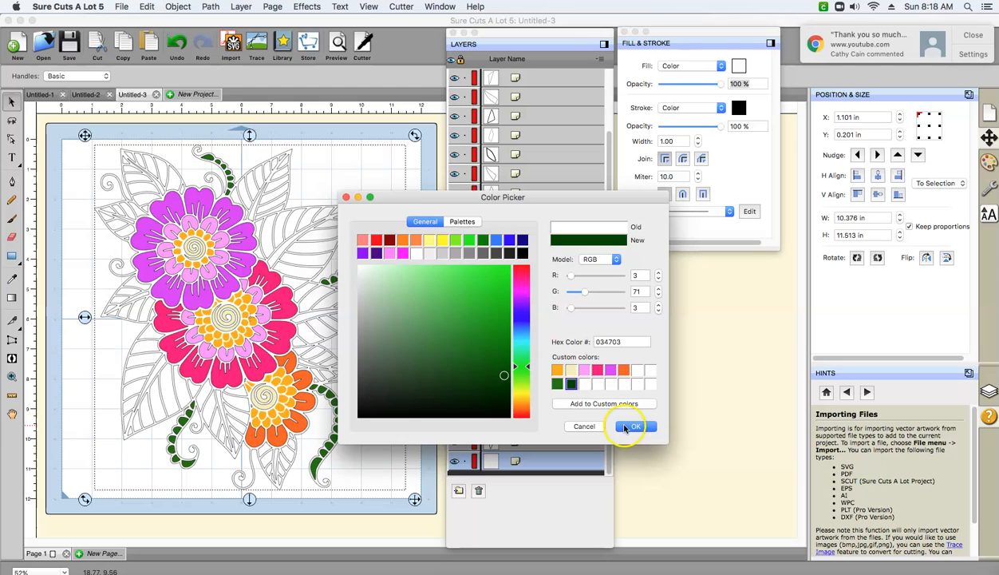
pyautogui.click(627, 427)
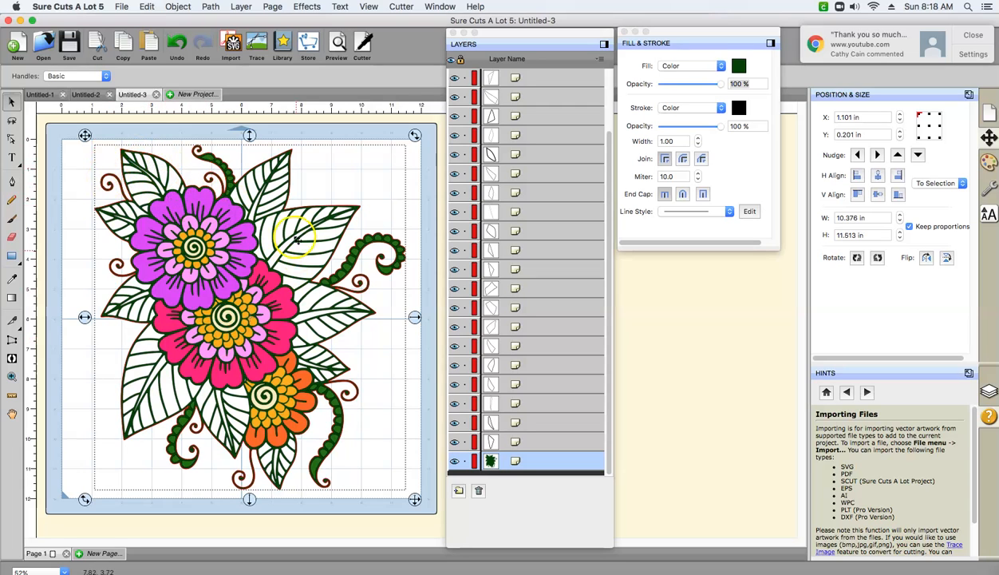
pyautogui.click(341, 150)
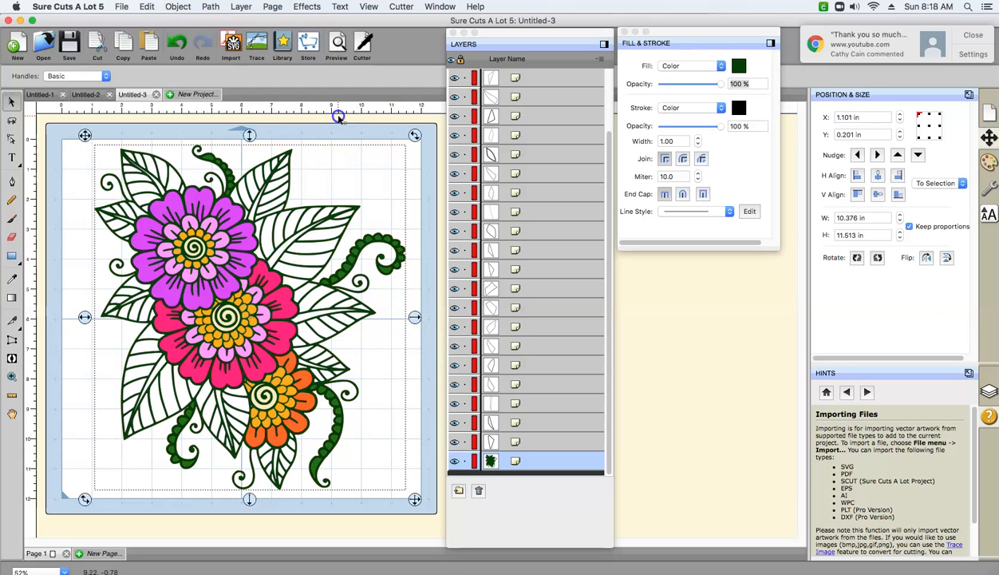
pyautogui.click(279, 249)
pyautogui.click(259, 209)
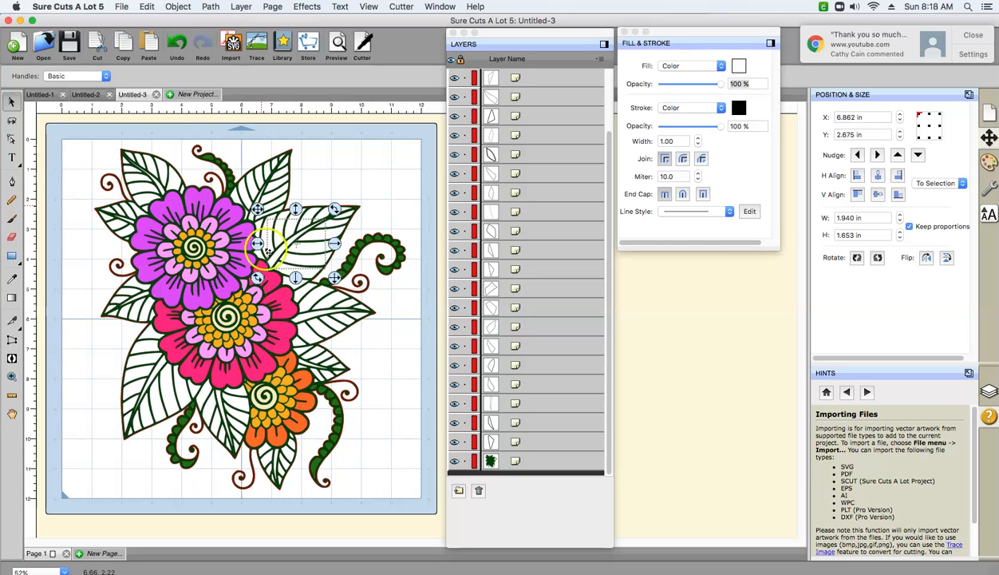
pyautogui.keyDown('shift'); pyautogui.click(307, 318); pyautogui.keyUp('shift')
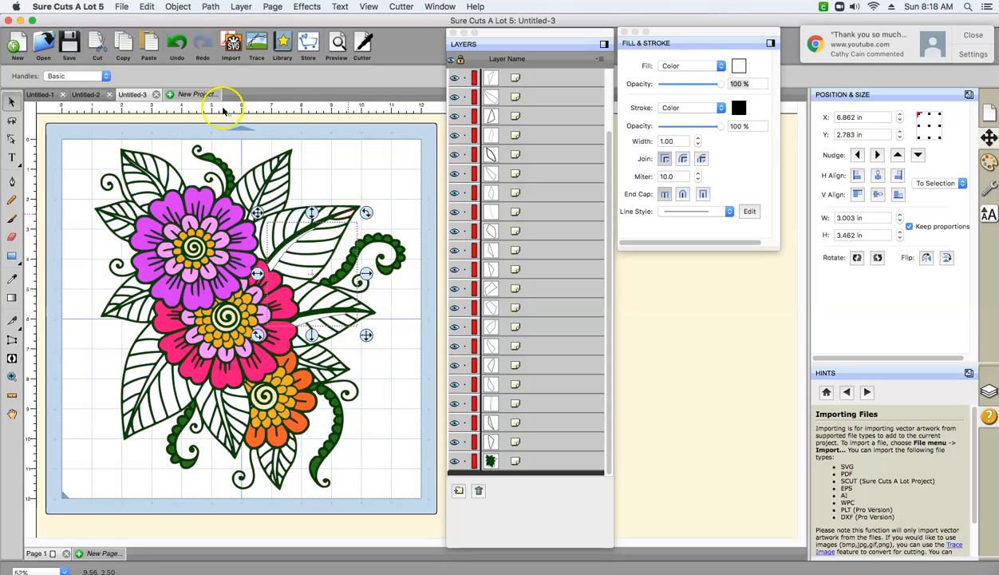
pyautogui.click(175, 44)
pyautogui.click(377, 208)
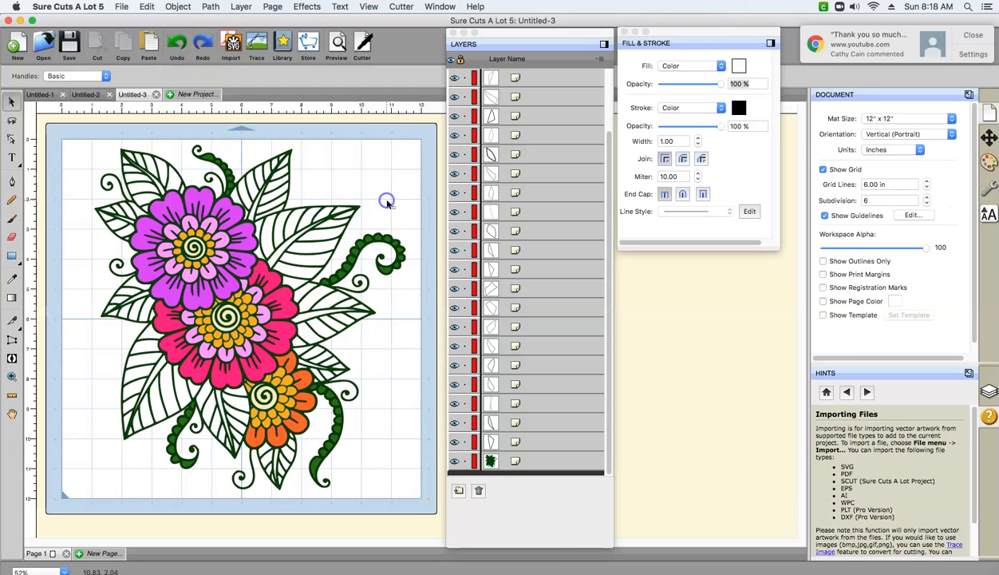
# - Merge the center veins of all the leaves around the flowers into one object and clear the selection
pyautogui.click(293, 242)
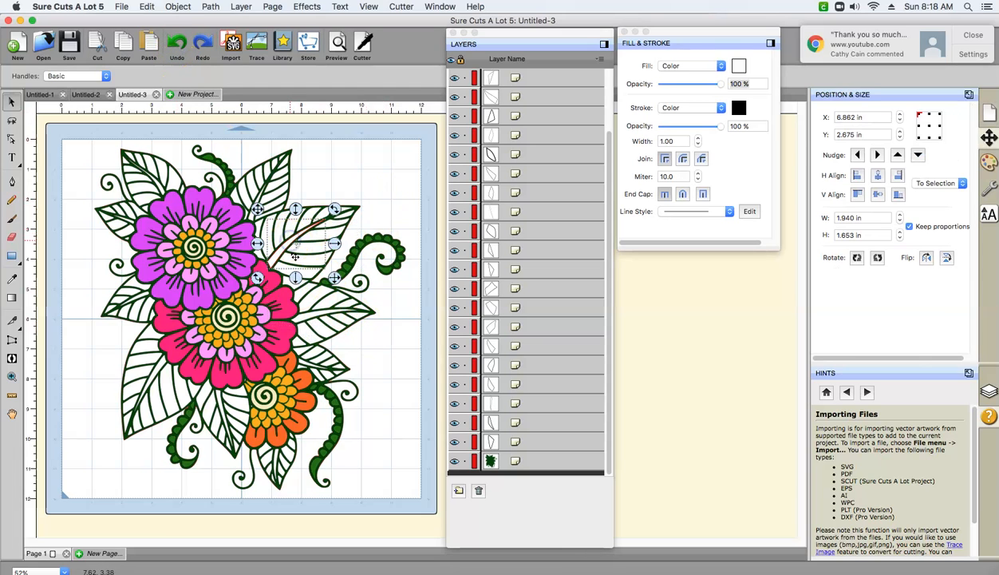
pyautogui.keyDown('shift'); pyautogui.click(318, 346); pyautogui.keyUp('shift')
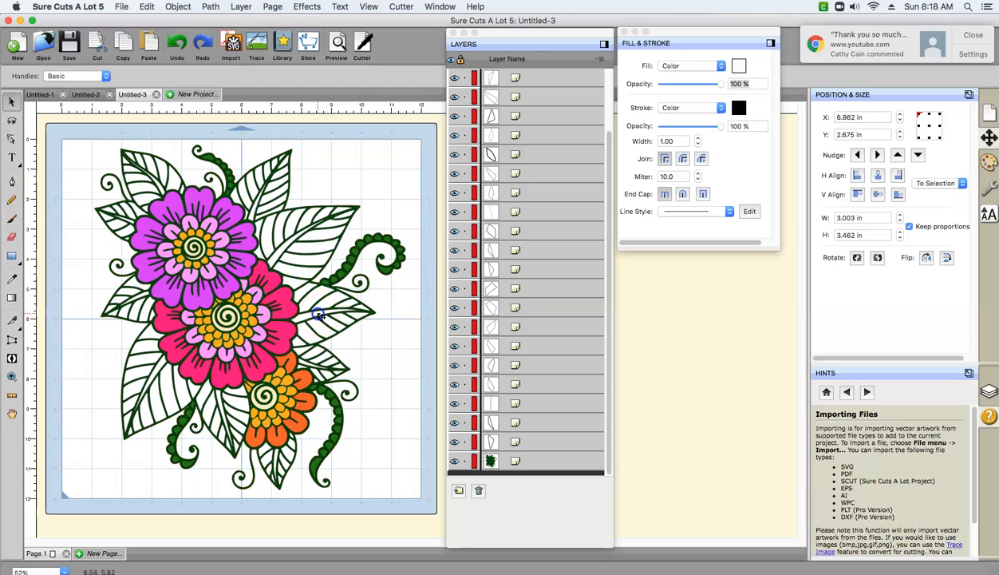
pyautogui.keyDown('shift'); pyautogui.click(309, 365); pyautogui.keyUp('shift')
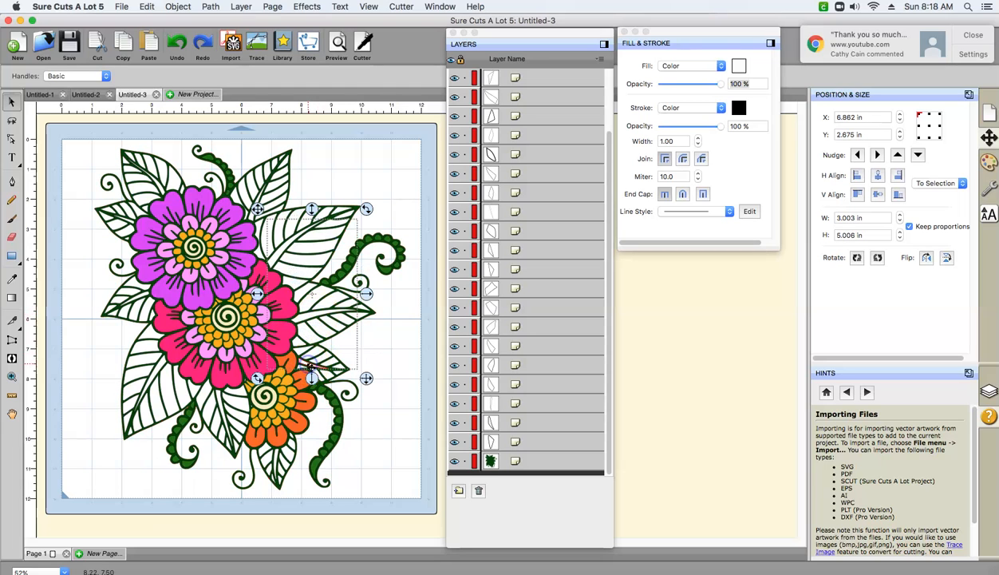
pyautogui.keyDown('shift'); pyautogui.click(272, 449); pyautogui.keyUp('shift')
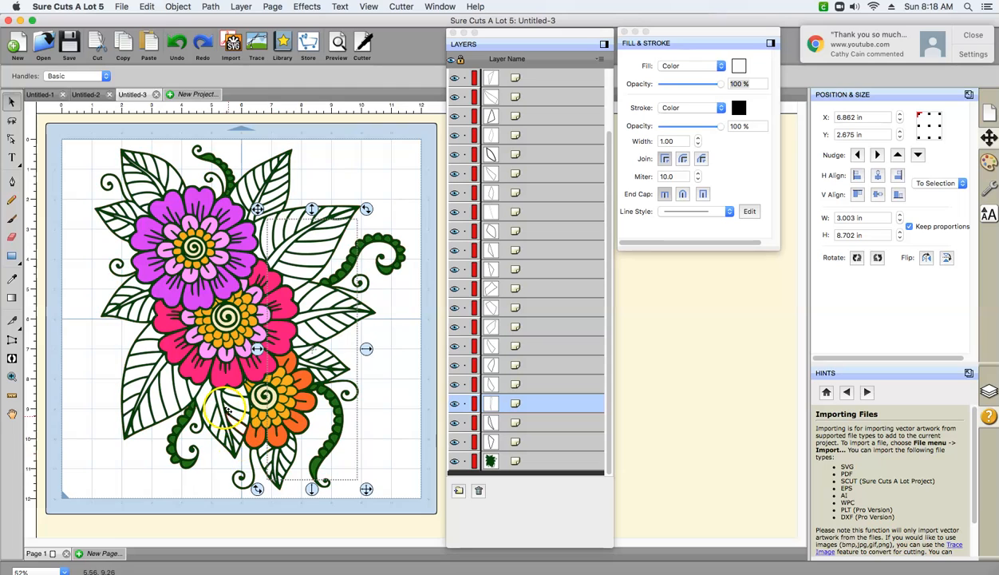
pyautogui.keyDown('shift'); pyautogui.click(165, 371); pyautogui.keyUp('shift')
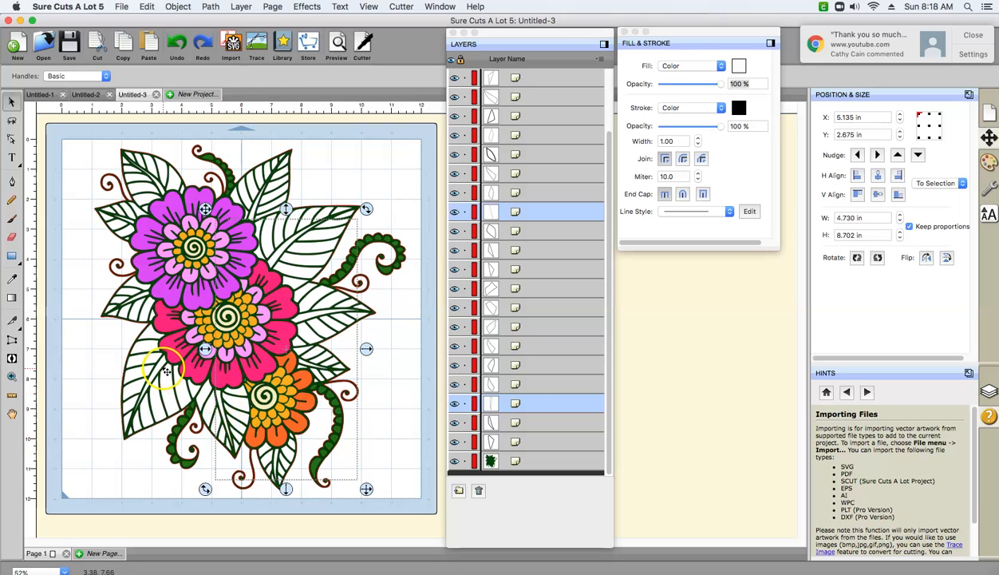
pyautogui.keyDown('shift'); pyautogui.click(140, 298); pyautogui.keyUp('shift')
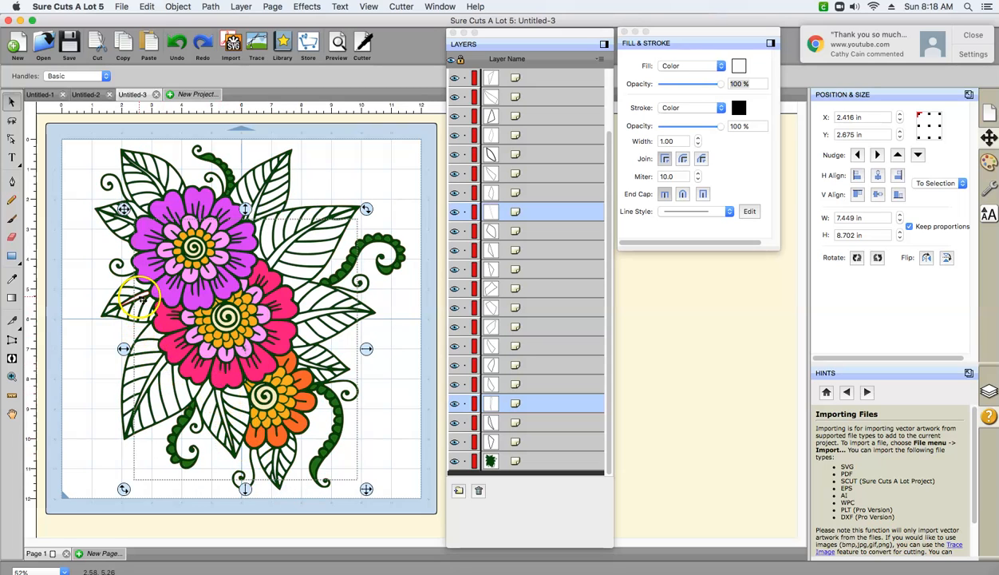
pyautogui.keyDown('shift'); pyautogui.click(130, 221); pyautogui.keyUp('shift')
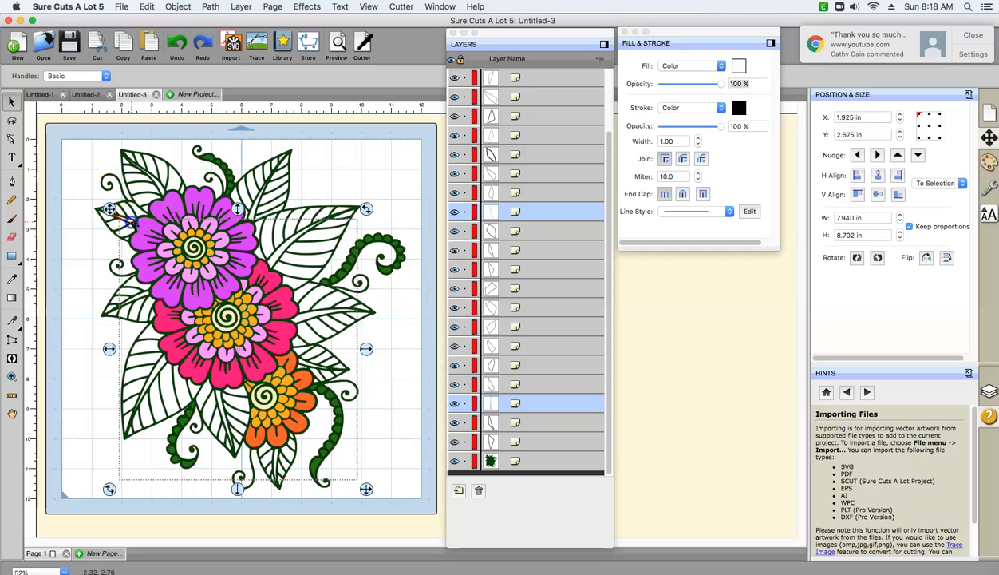
pyautogui.keyDown('shift'); pyautogui.click(161, 189); pyautogui.keyUp('shift')
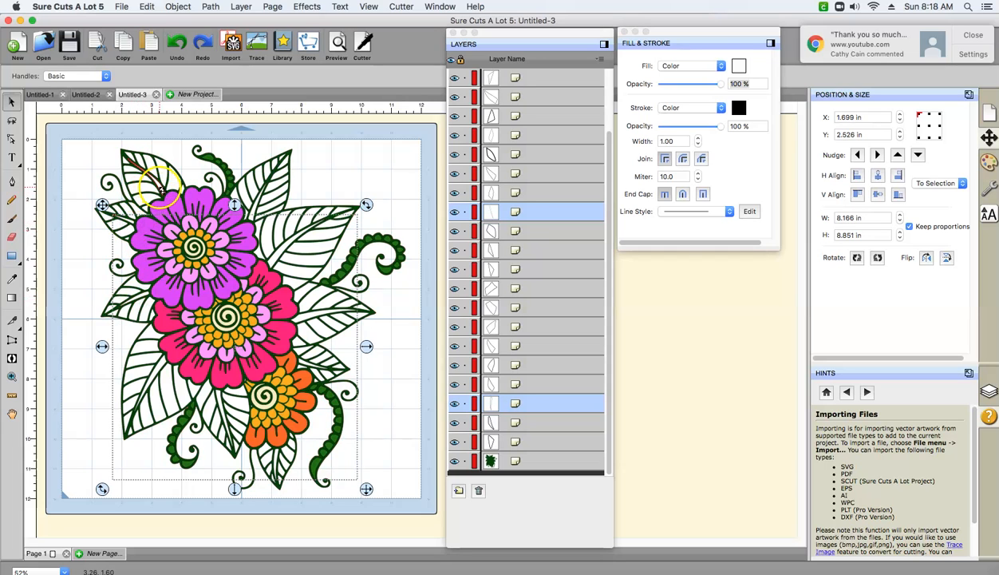
pyautogui.keyDown('shift'); pyautogui.click(255, 206); pyautogui.keyUp('shift')
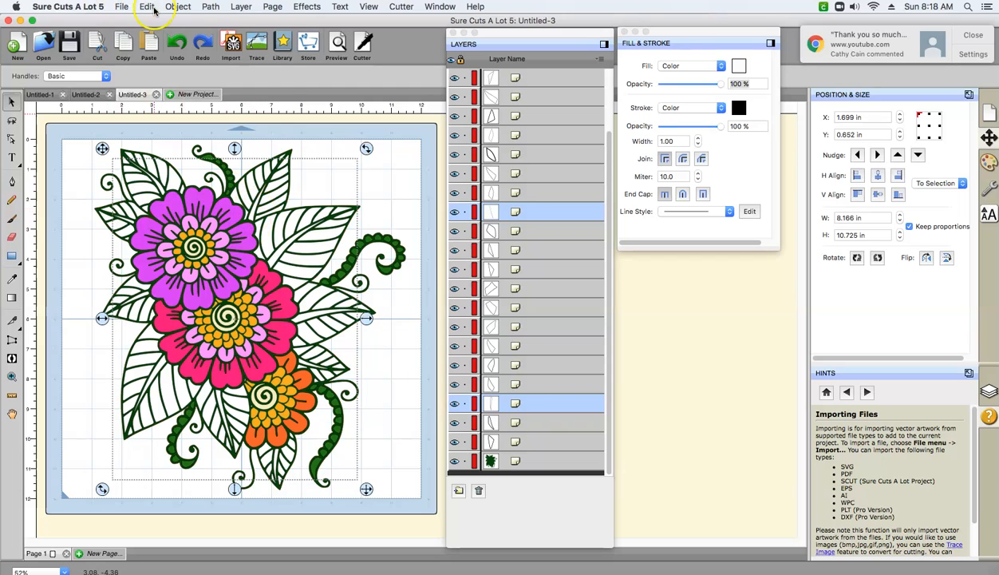
pyautogui.click(177, 7)
pyautogui.click(184, 115)
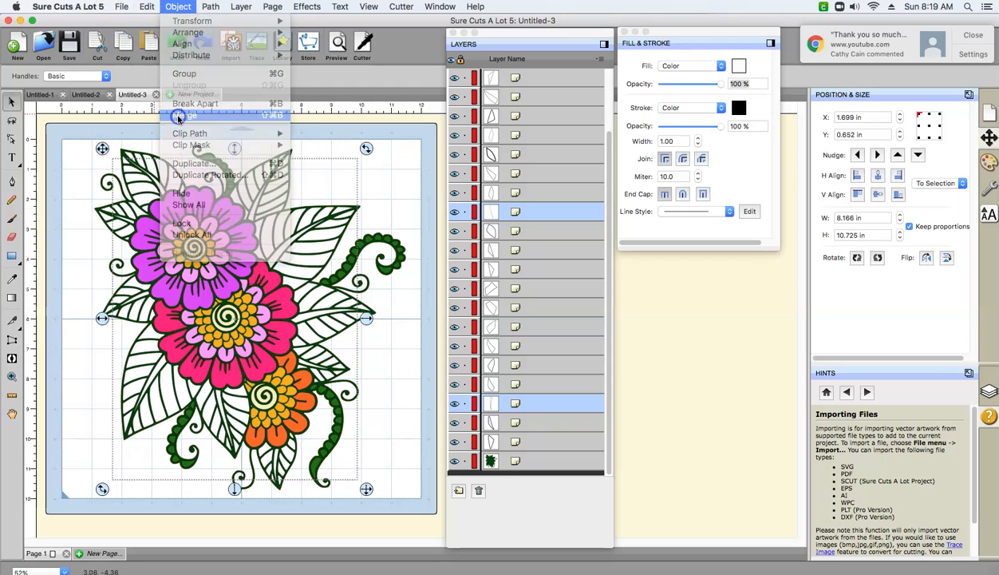
pyautogui.click(146, 205)
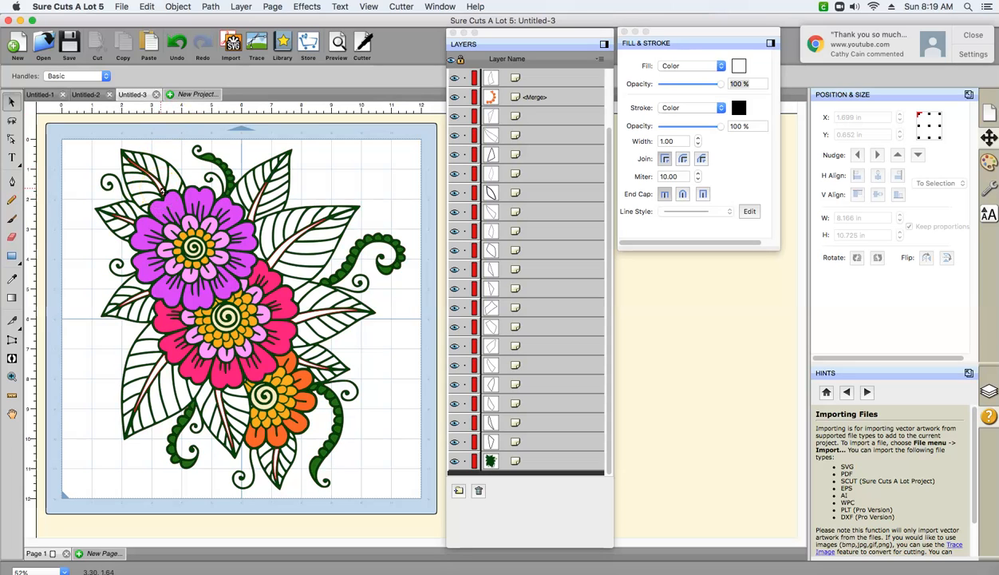
# - Try to fill the merged leaf veins with the saved custom very dark green 034703
pyautogui.click(738, 66)
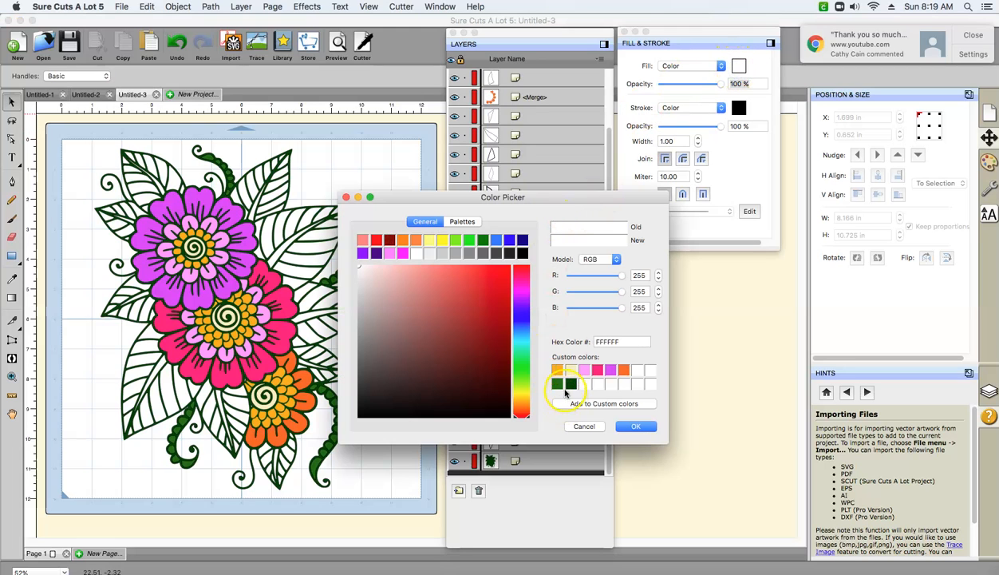
pyautogui.click(572, 384)
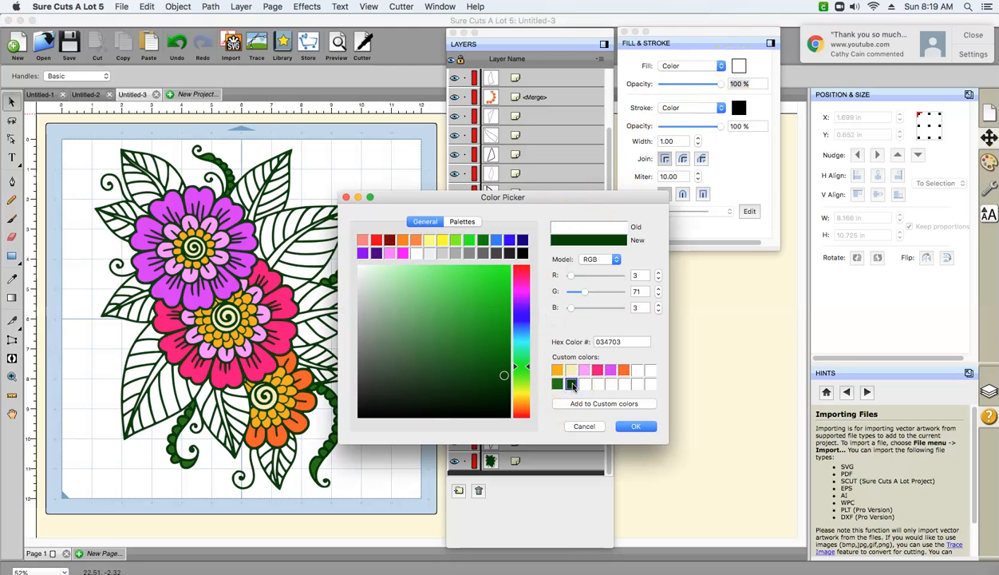
pyautogui.click(638, 427)
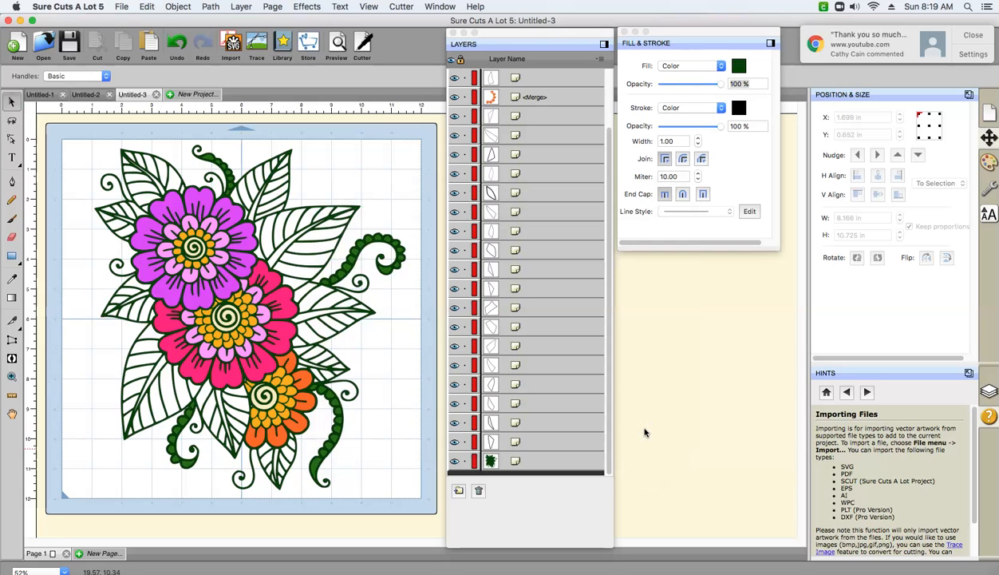
# - Select the merged center veins, fill them with the saved custom very dark green 034703, and clear the selection
pyautogui.click(285, 241)
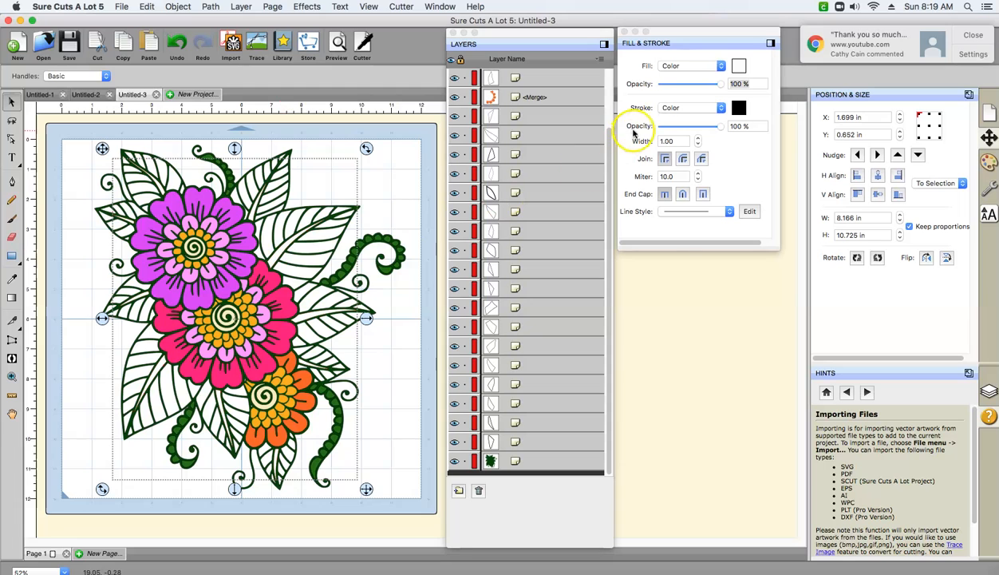
pyautogui.click(740, 66)
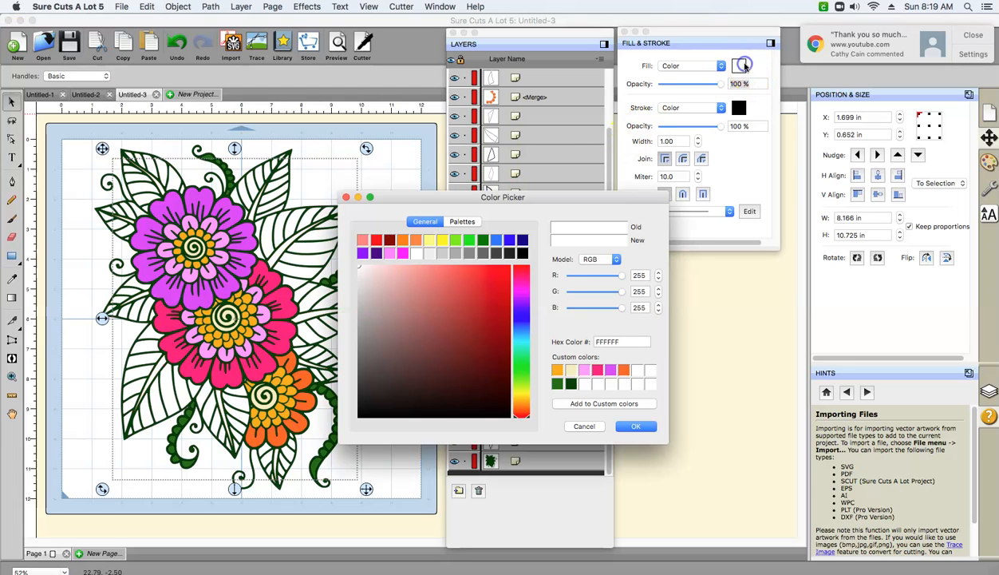
pyautogui.click(571, 385)
pyautogui.click(636, 425)
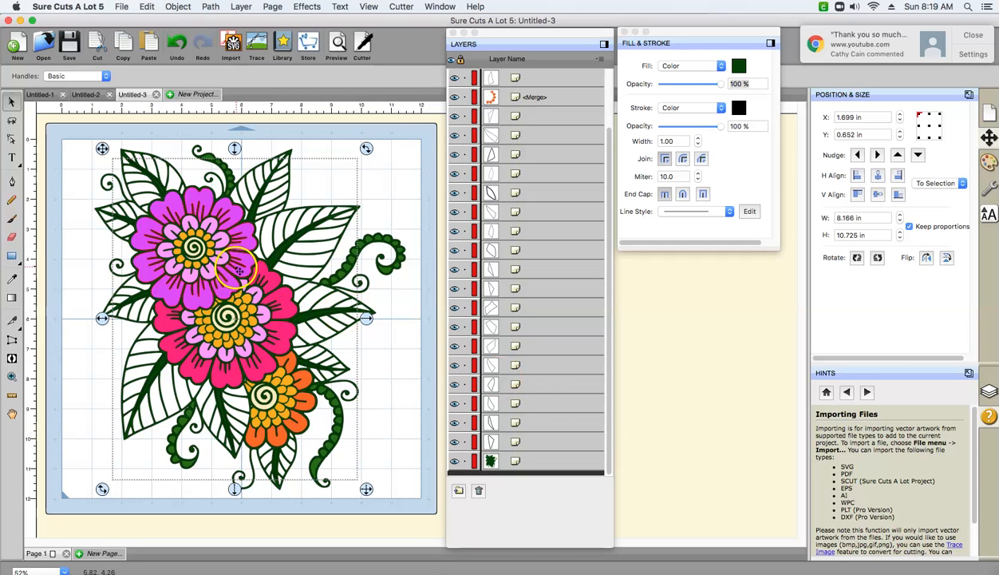
pyautogui.click(268, 186)
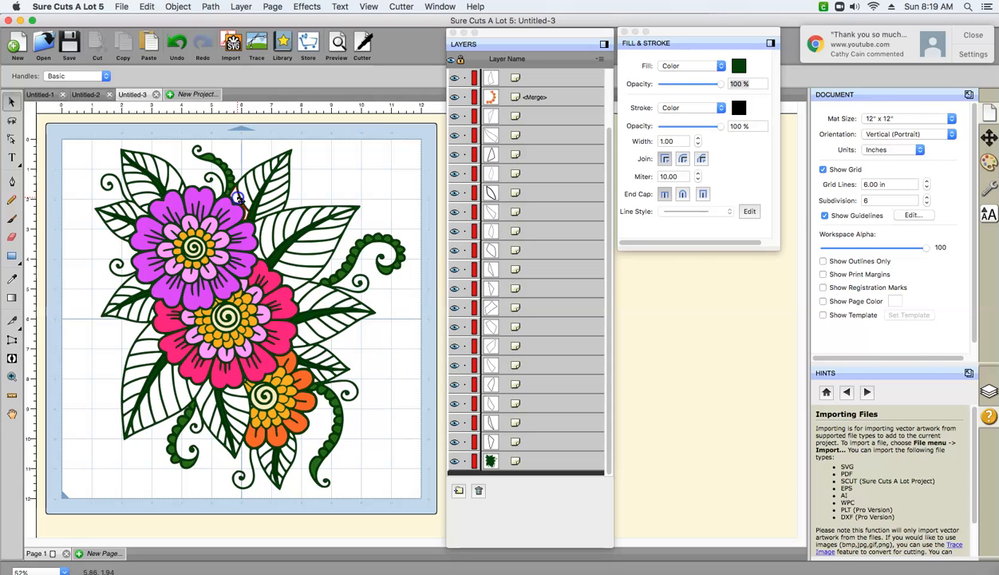
pyautogui.click(237, 197)
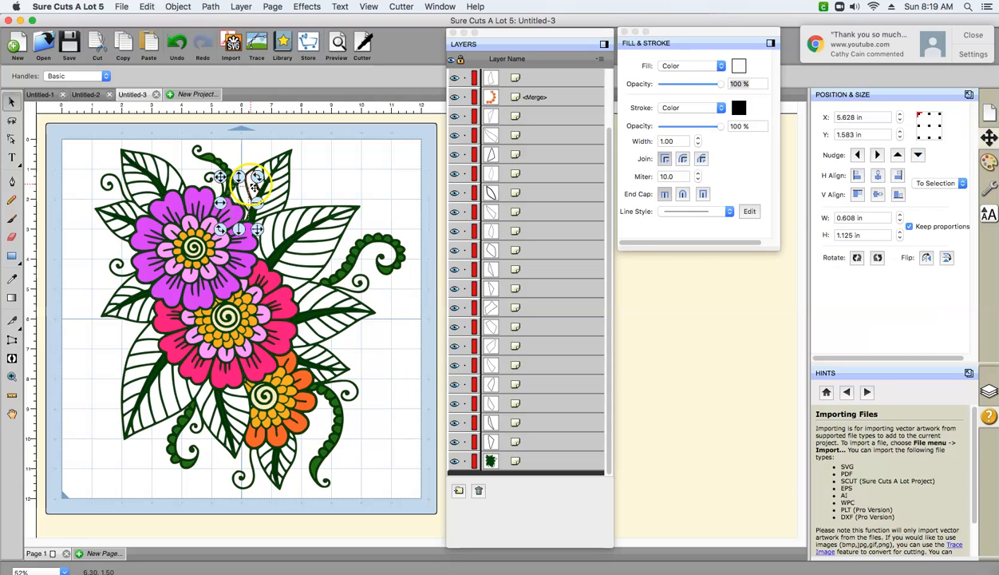
pyautogui.rightClick(251, 184)
pyautogui.click(340, 126)
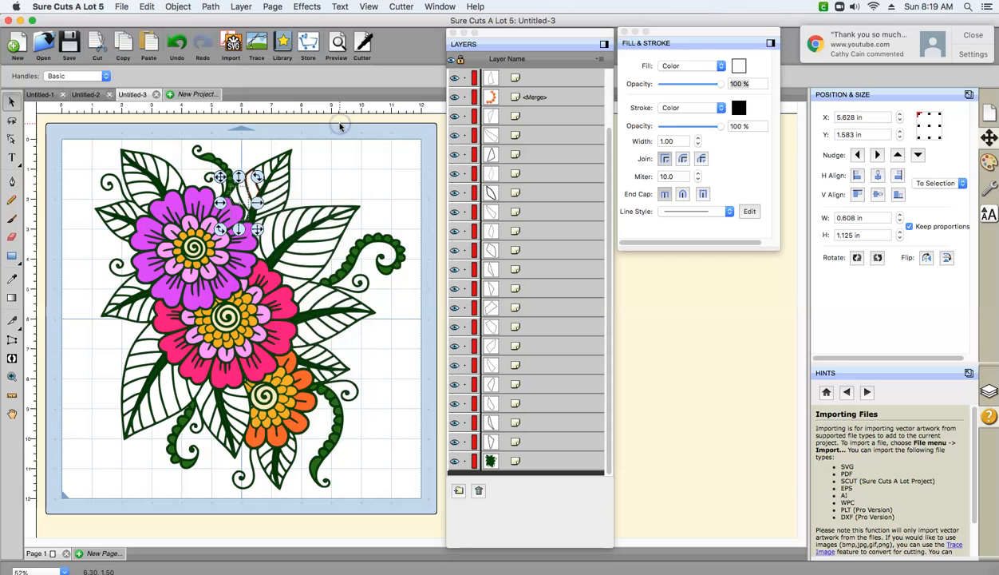
pyautogui.click(337, 126)
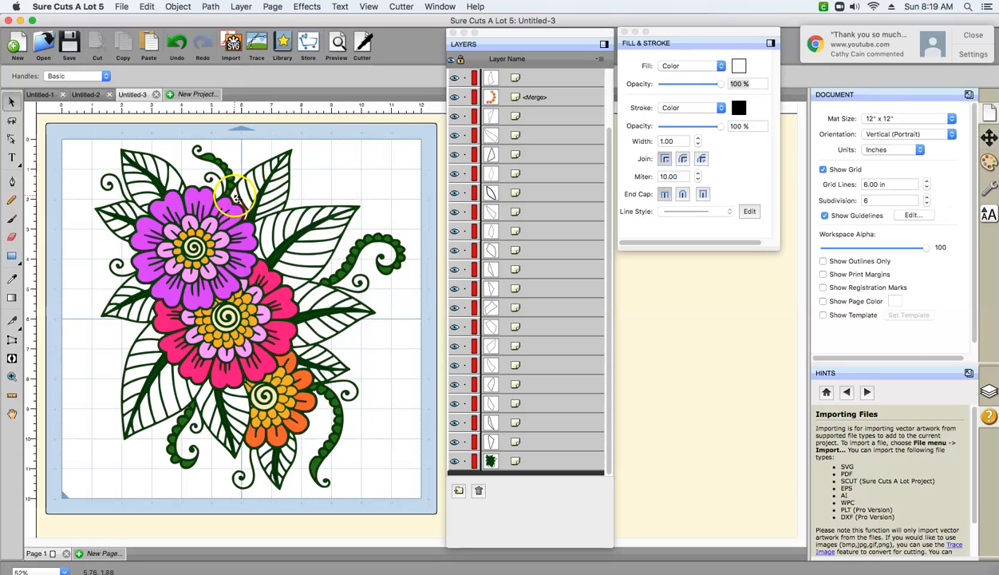
pyautogui.click(234, 196)
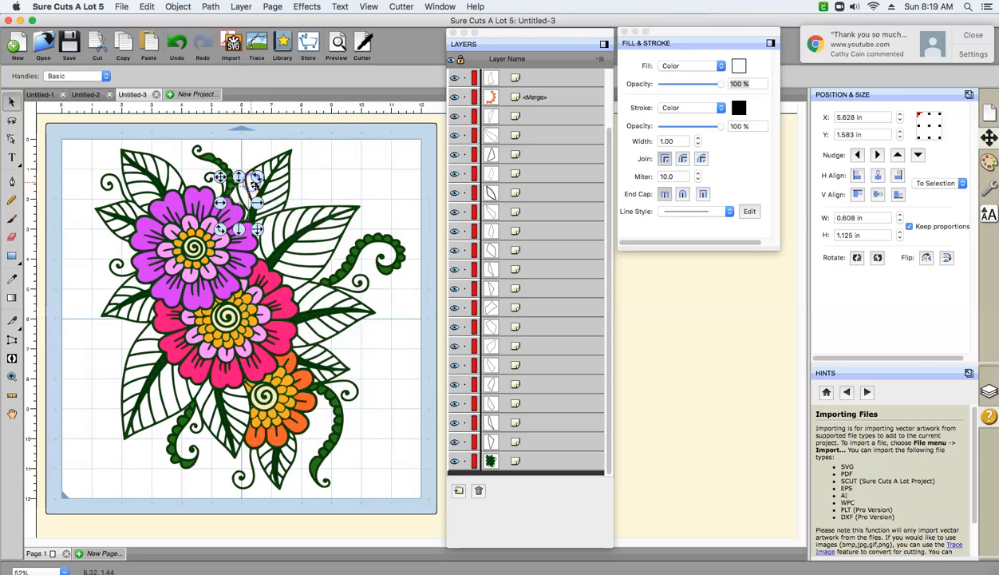
pyautogui.click(336, 154)
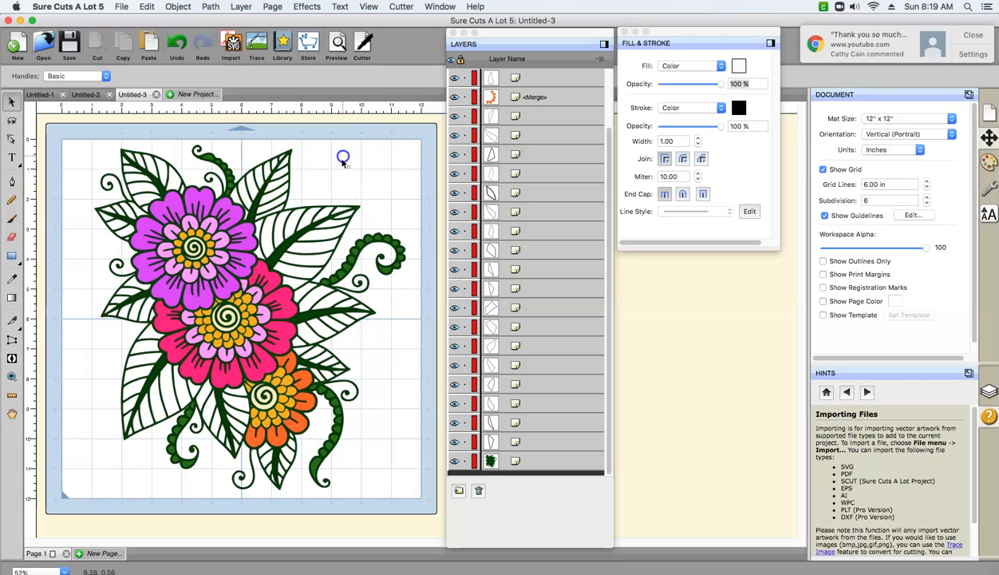
pyautogui.click(341, 209)
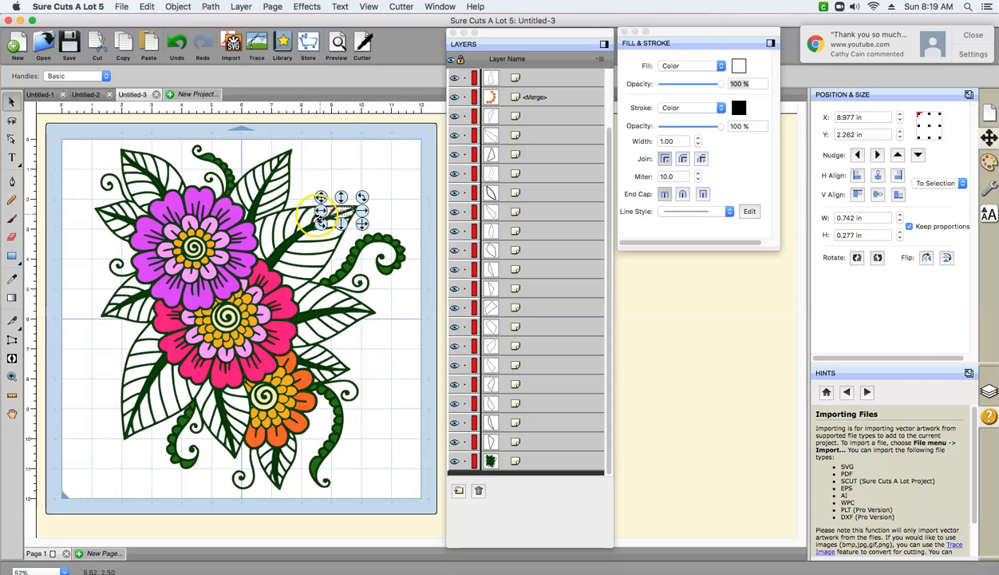
pyautogui.moveTo(308, 223); pyautogui.dragTo(263, 257)
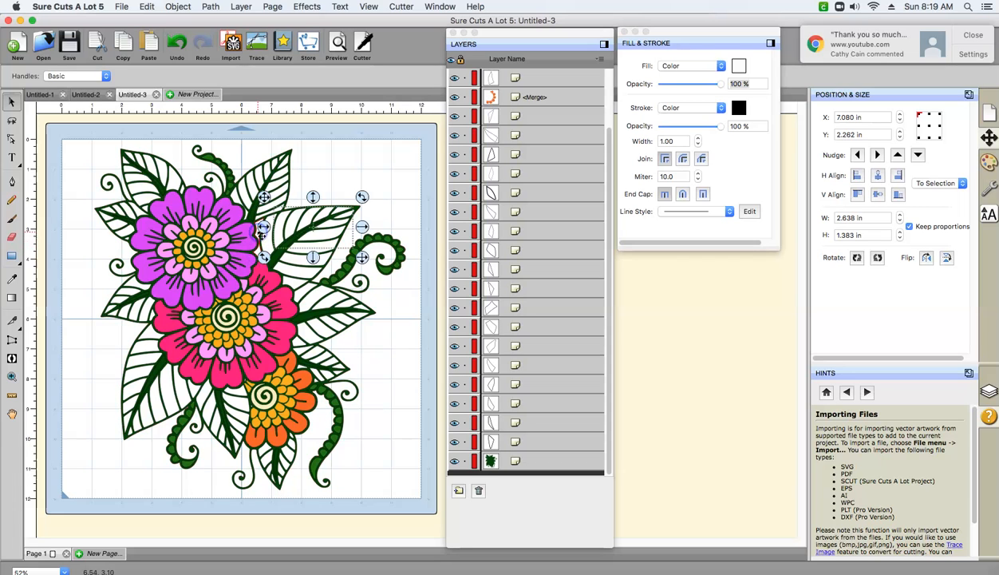
pyautogui.click(341, 162)
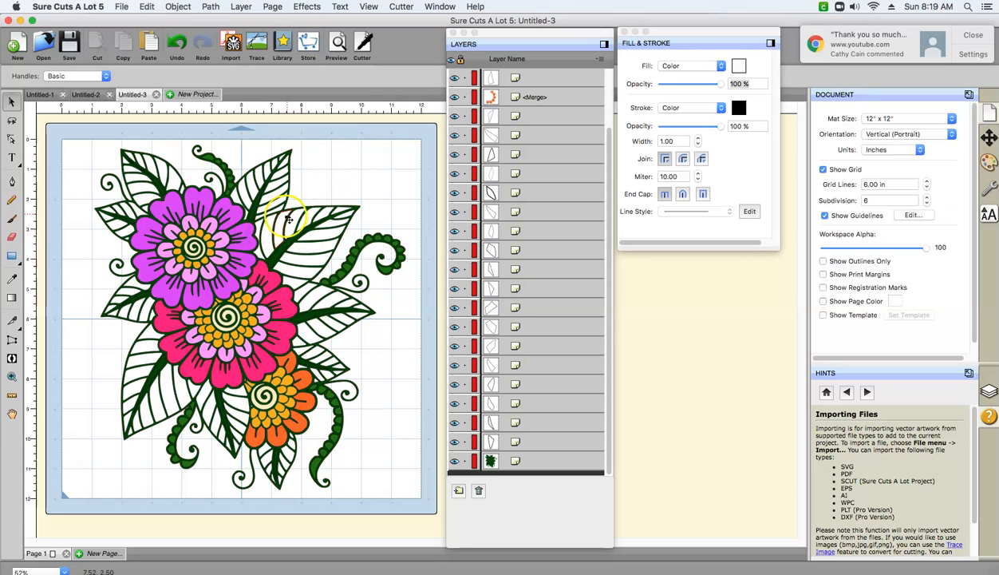
# - Merge the chosen side segments of the large leaf right of the purple flower into one object
pyautogui.click(261, 229)
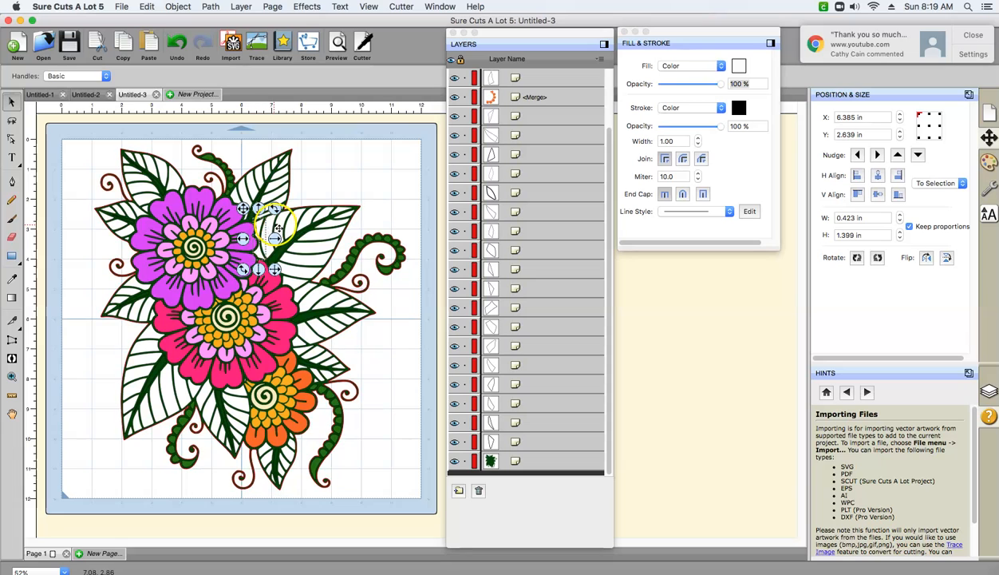
pyautogui.keyDown('shift'); pyautogui.click(281, 225); pyautogui.keyUp('shift')
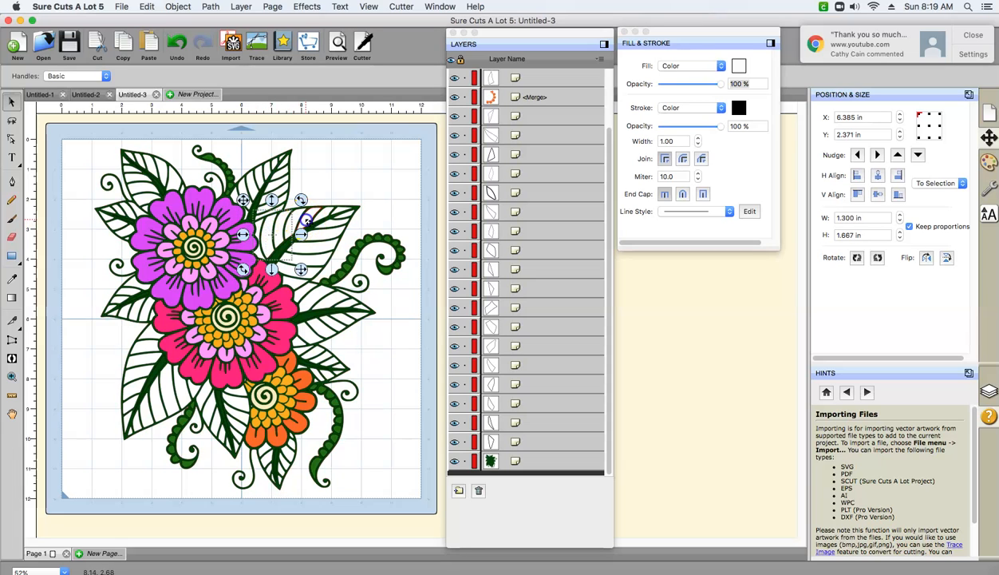
pyautogui.keyDown('shift'); pyautogui.click(331, 213); pyautogui.keyUp('shift')
pyautogui.keyDown('shift'); pyautogui.click(345, 212); pyautogui.keyUp('shift')
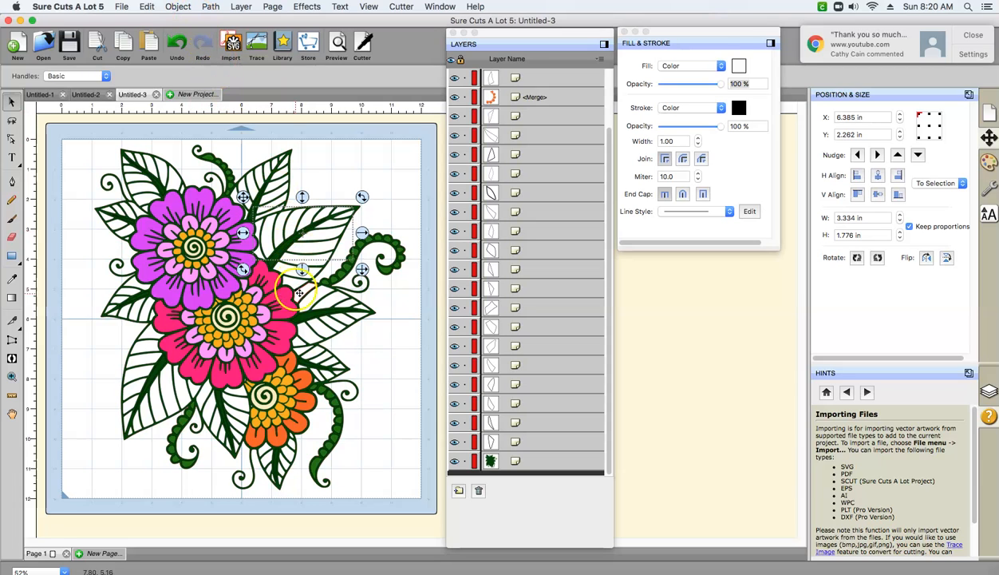
pyautogui.keyDown('shift'); pyautogui.click(302, 286); pyautogui.keyUp('shift')
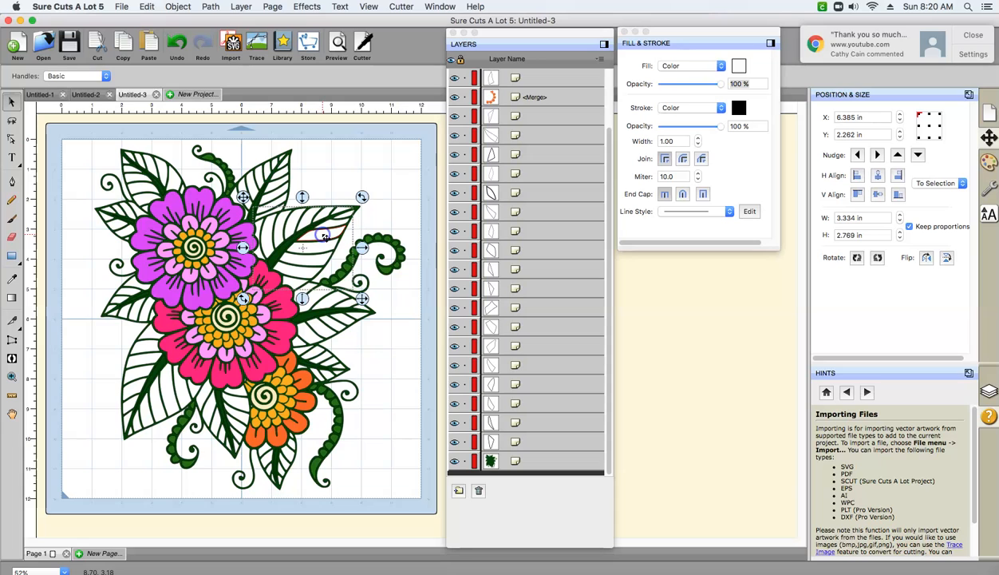
pyautogui.keyDown('shift'); pyautogui.click(340, 213); pyautogui.keyUp('shift')
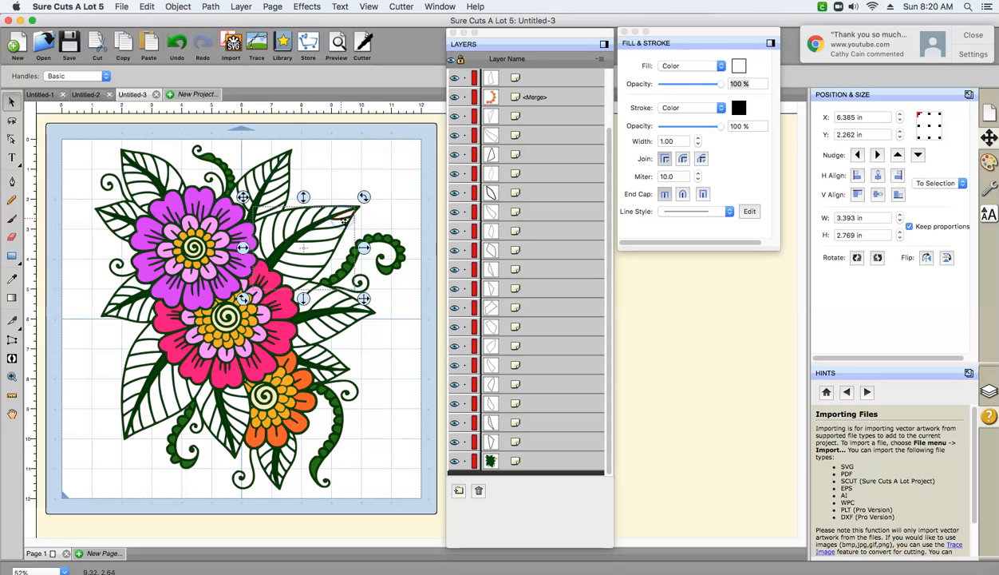
pyautogui.click(177, 7)
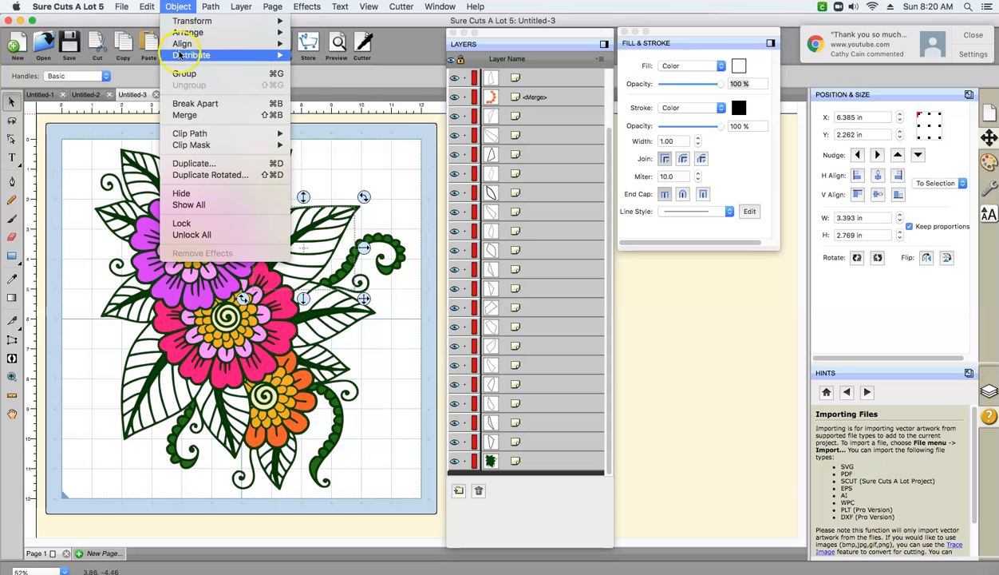
pyautogui.click(182, 114)
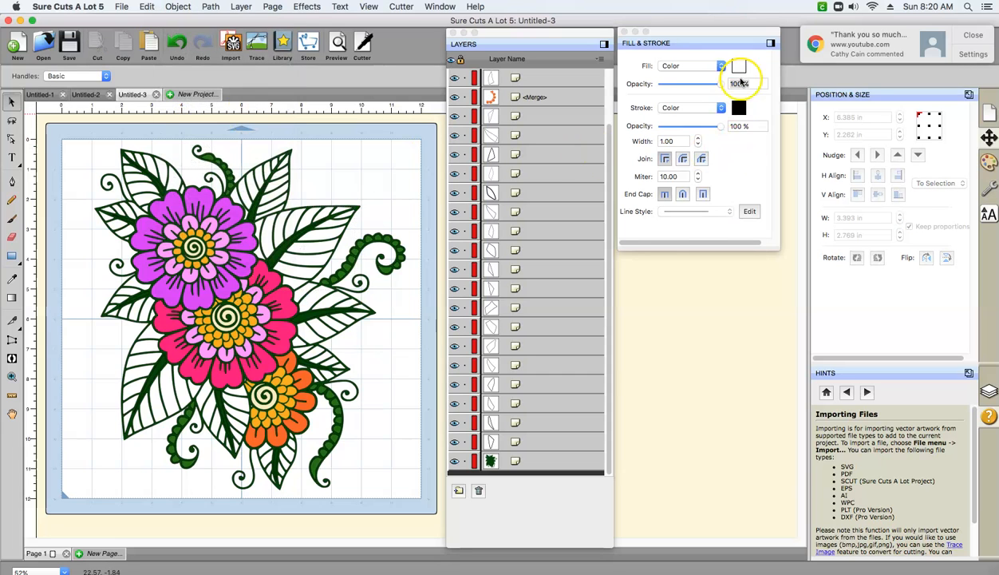
# - Mix the bright green 2EC72E for the fill and save it to the custom color slot beside the two dark greens
pyautogui.click(739, 66)
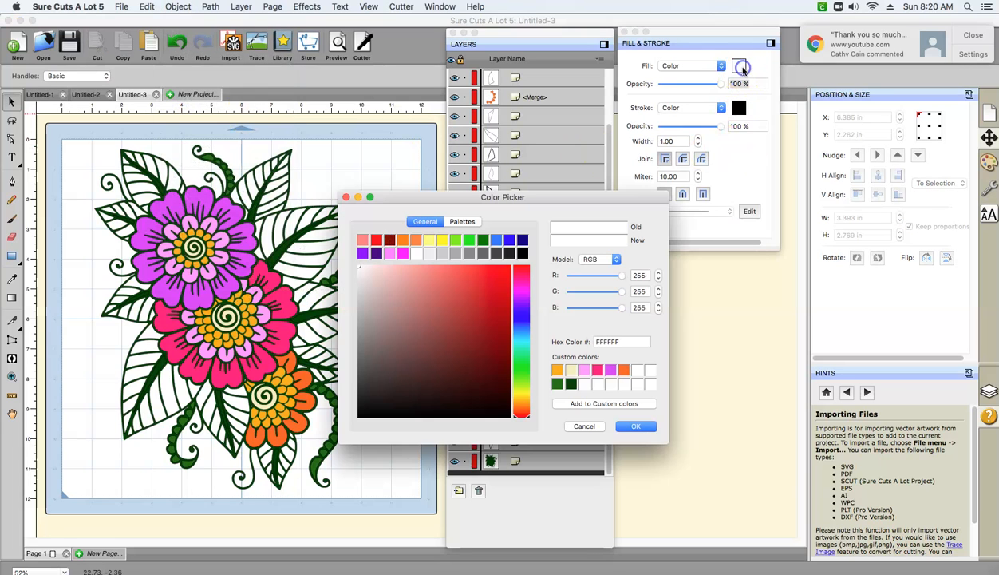
pyautogui.click(483, 239)
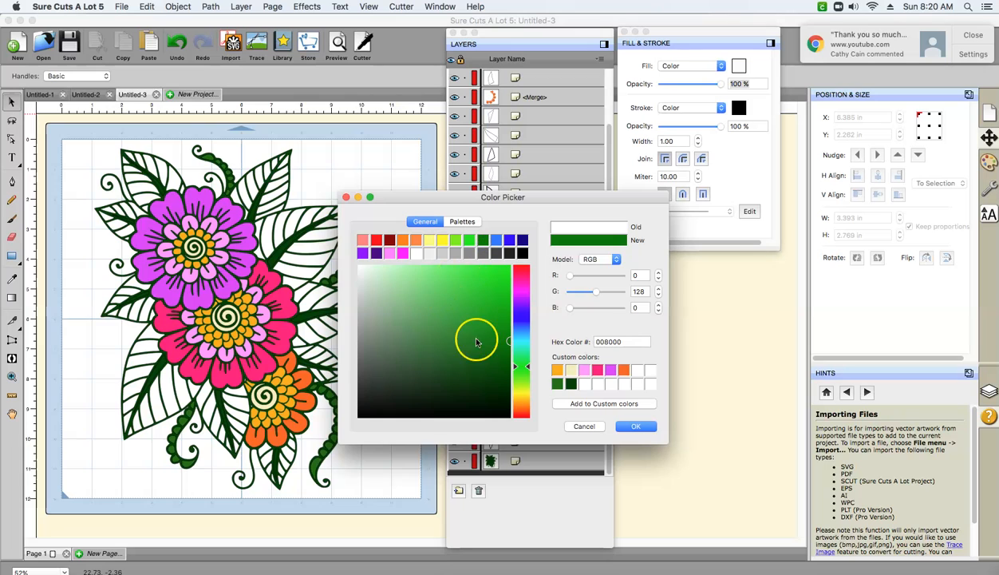
pyautogui.moveTo(509, 343); pyautogui.dragTo(468, 295)
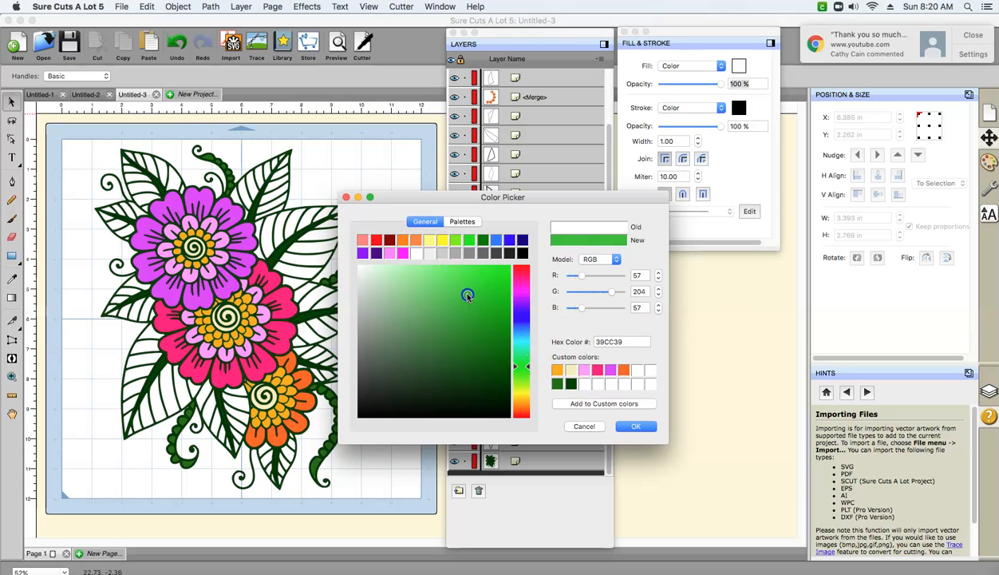
pyautogui.click(583, 383)
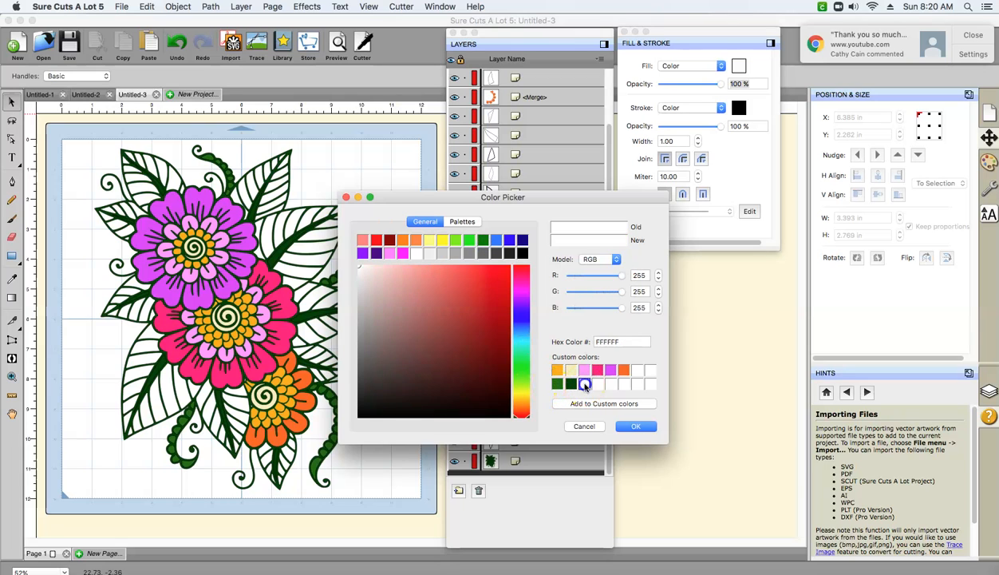
pyautogui.click(483, 241)
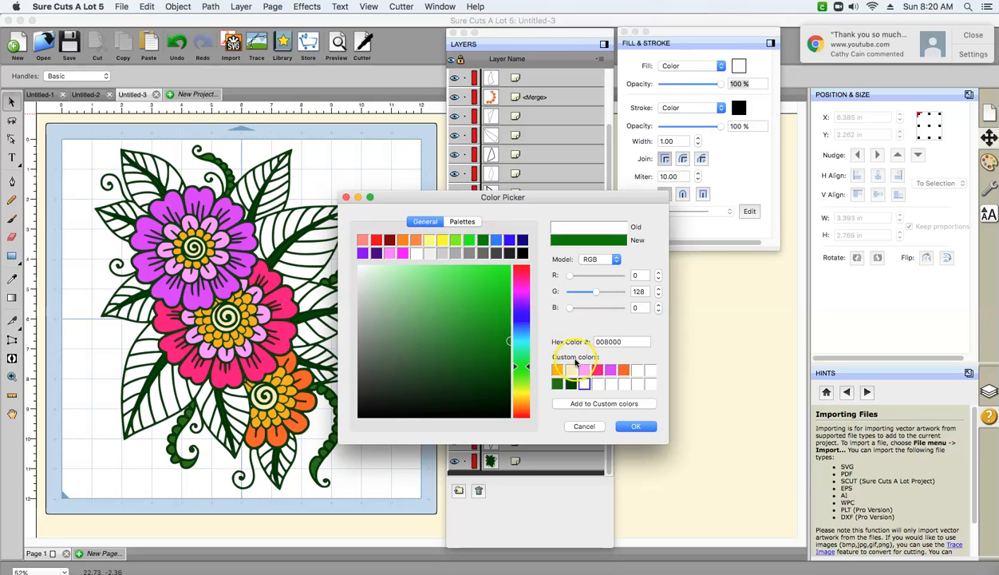
pyautogui.moveTo(500, 329); pyautogui.dragTo(475, 292)
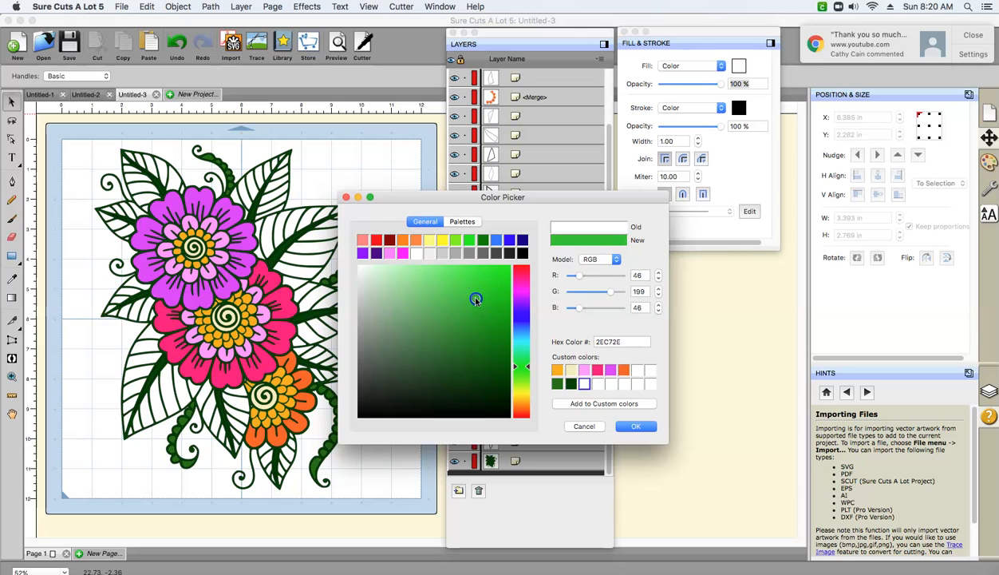
pyautogui.click(594, 404)
pyautogui.click(635, 426)
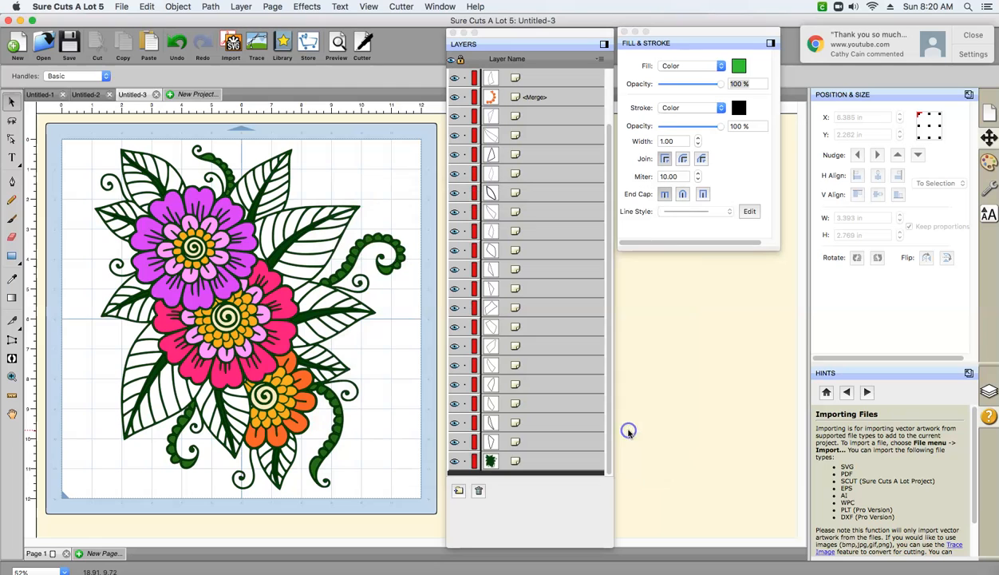
# - Fill the merged side segments of the large leaf right of the purple flower with custom green 2EC72E, and clear the selection
pyautogui.click(278, 229)
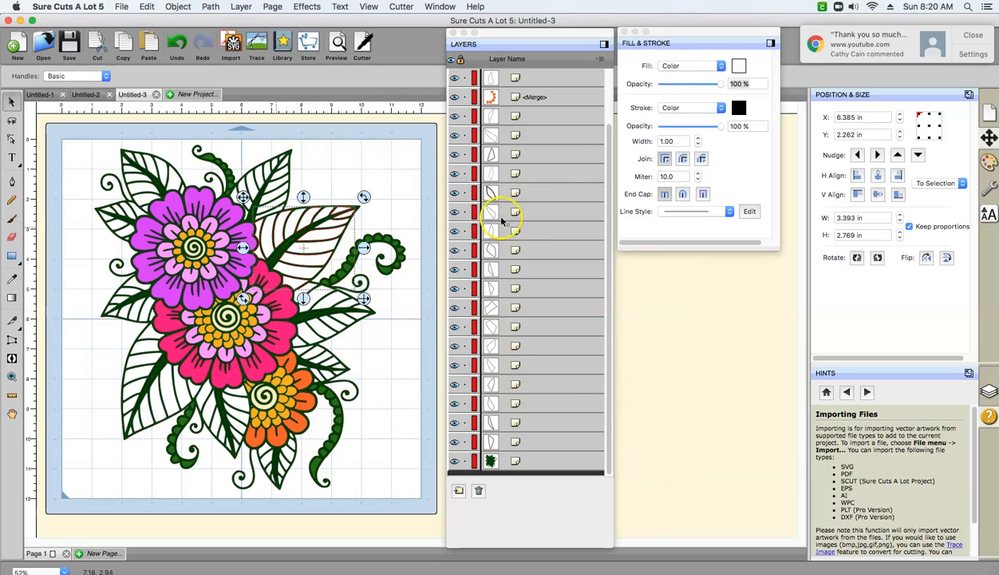
pyautogui.click(739, 66)
pyautogui.click(584, 383)
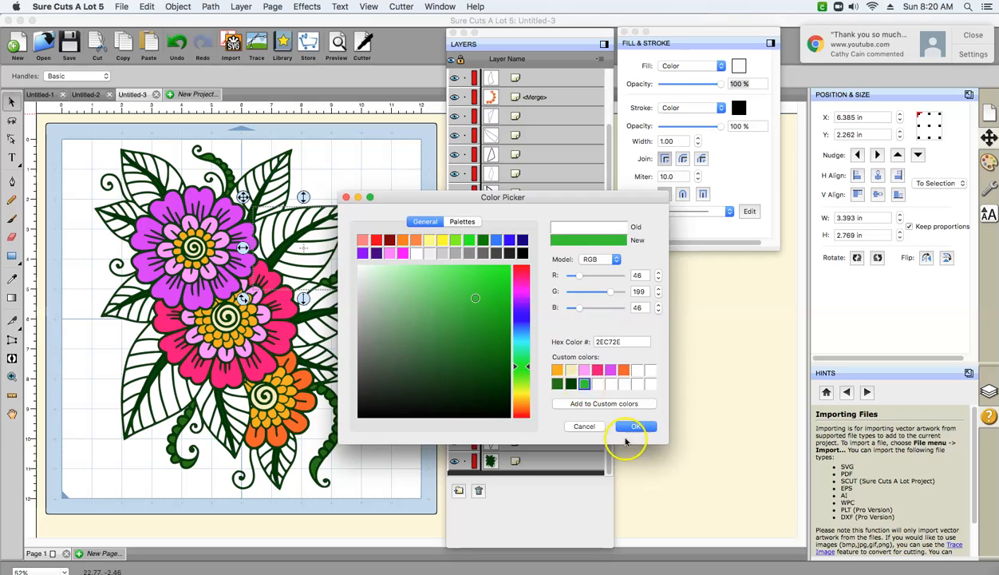
pyautogui.click(635, 425)
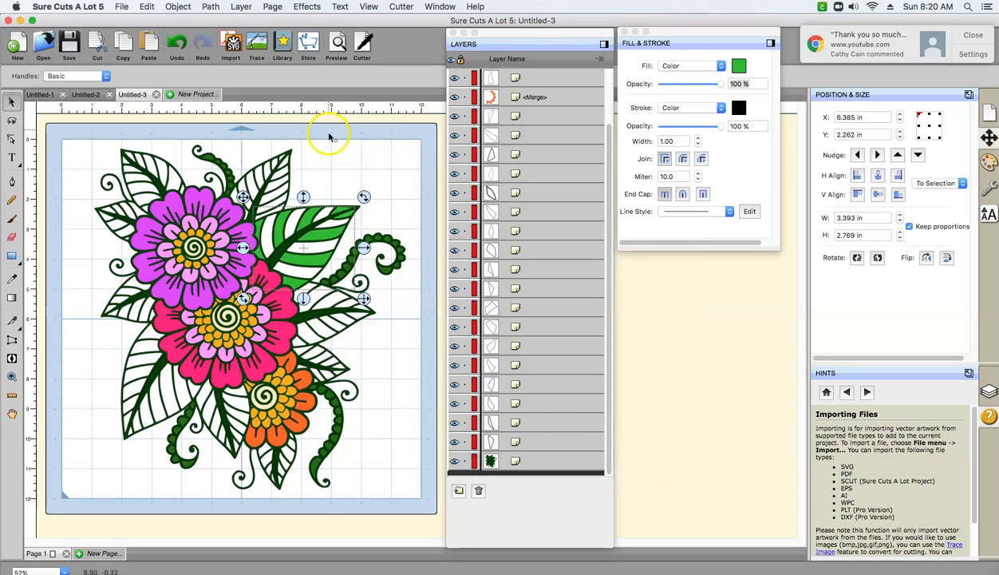
pyautogui.click(330, 174)
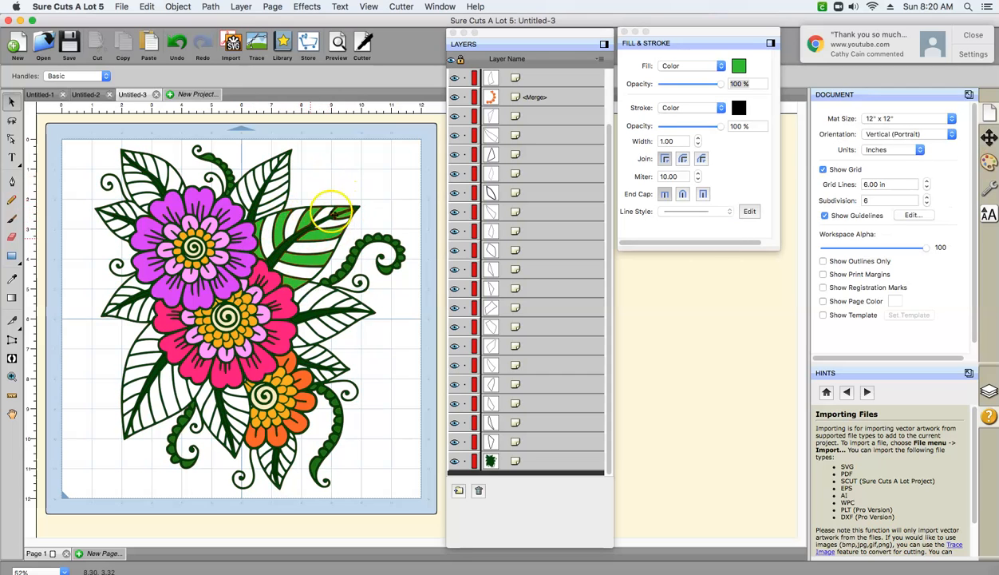
# - Merge all side segments in the upper half of the leaf right of the pink flower and clear the selection
pyautogui.click(296, 299)
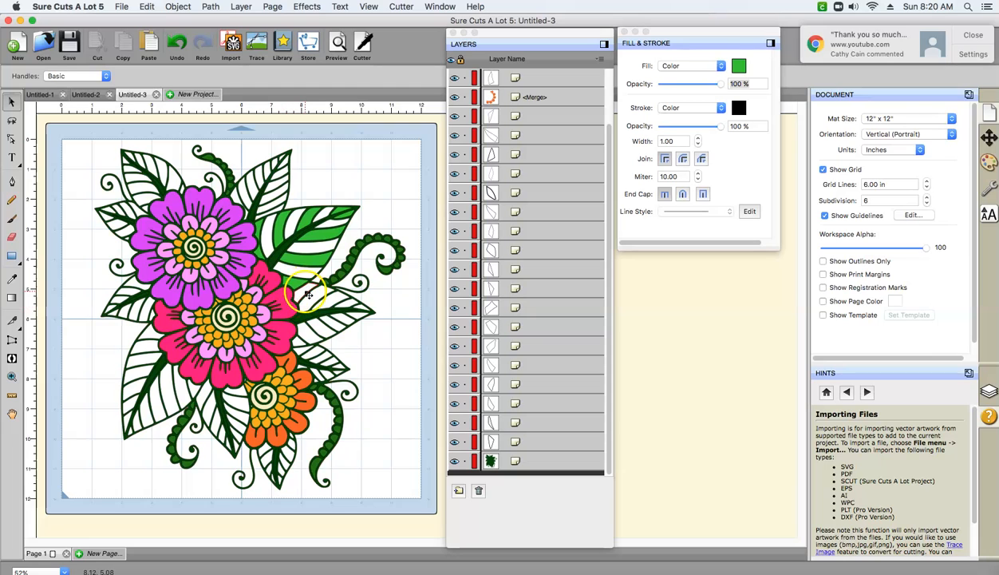
pyautogui.click(342, 305)
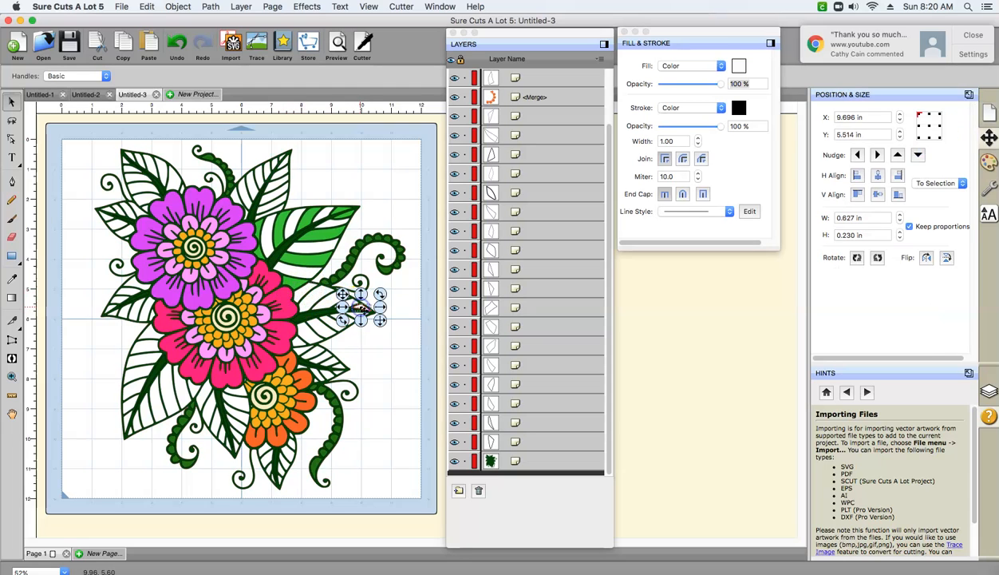
pyautogui.click(309, 297)
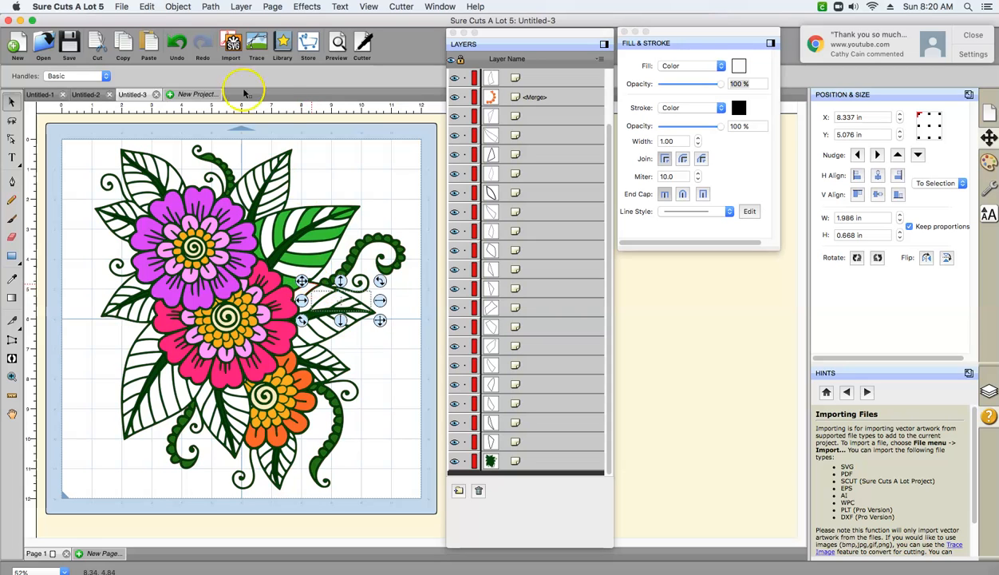
pyautogui.click(182, 8)
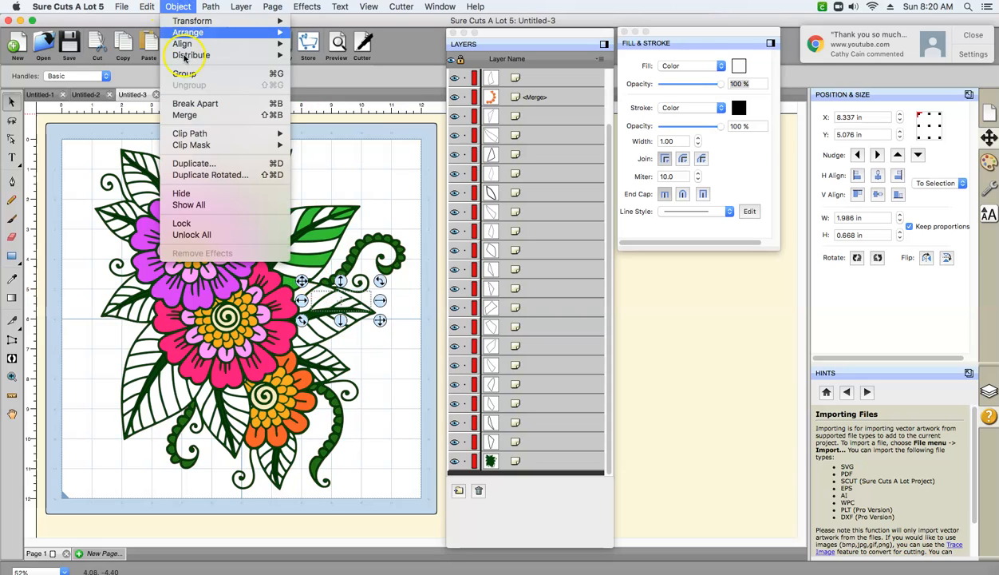
pyautogui.click(169, 117)
pyautogui.click(307, 294)
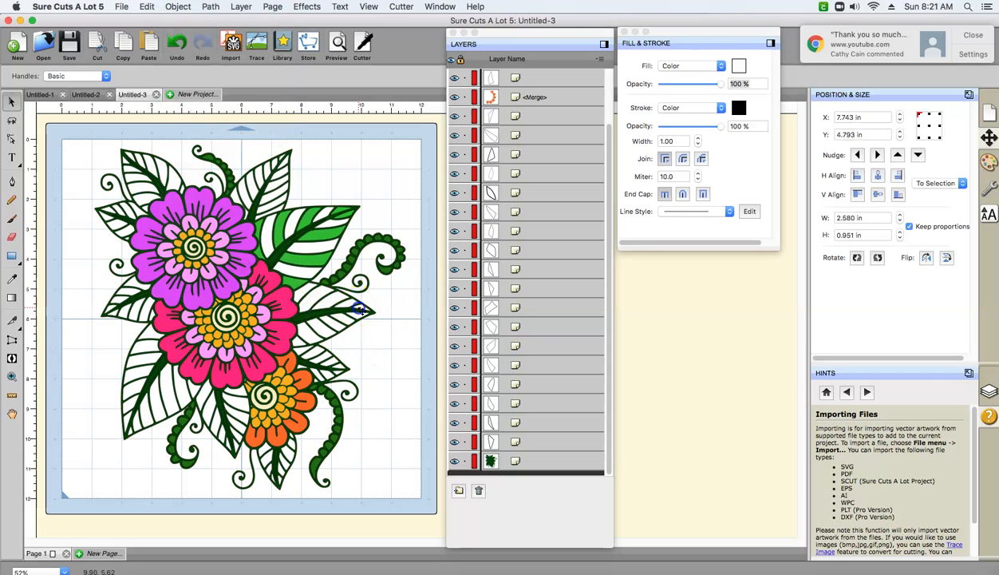
pyautogui.keyDown('shift'); pyautogui.click(351, 305); pyautogui.keyUp('shift')
pyautogui.click(182, 8)
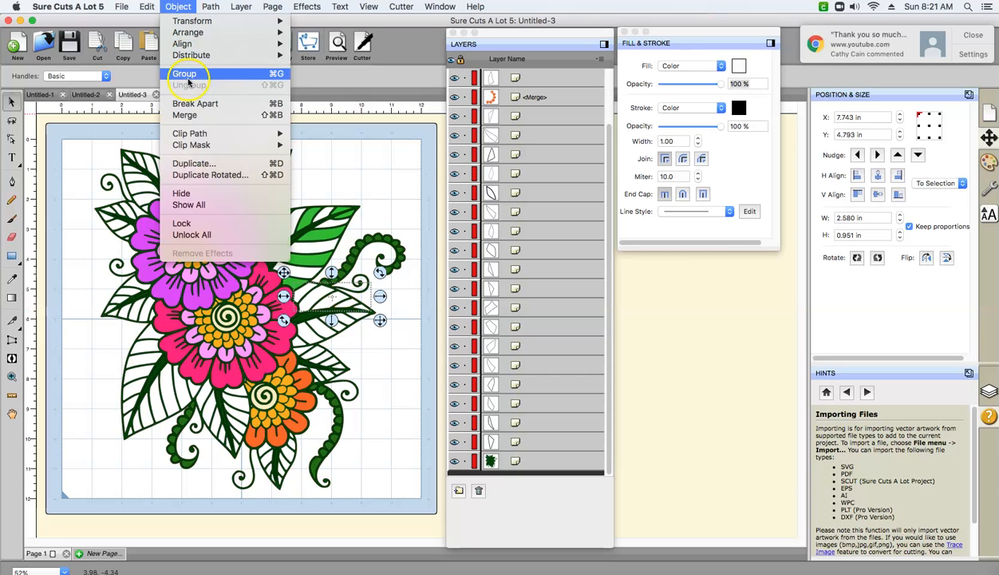
pyautogui.click(185, 73)
pyautogui.click(300, 344)
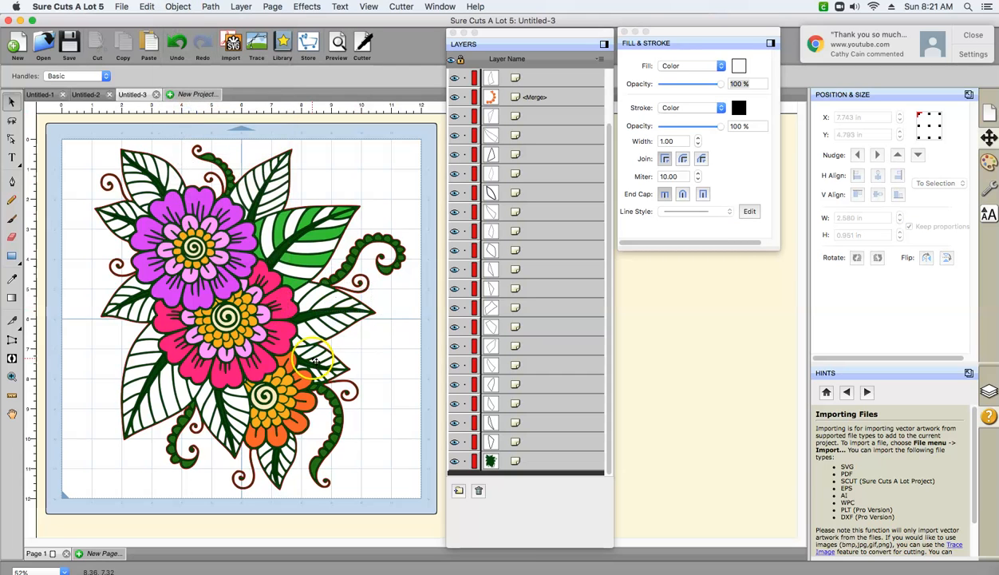
pyautogui.click(300, 345)
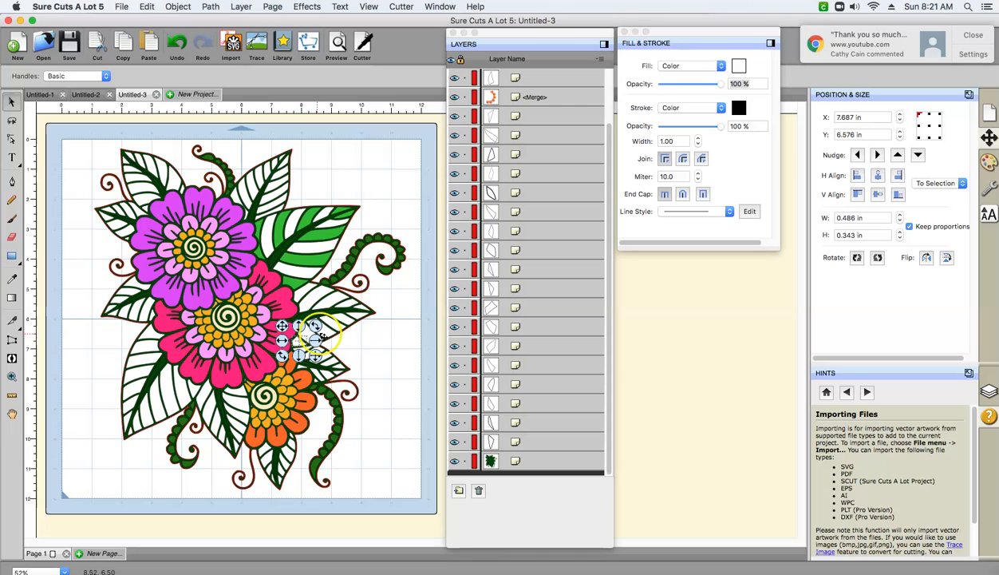
pyautogui.keyDown('shift'); pyautogui.click(345, 321); pyautogui.keyUp('shift')
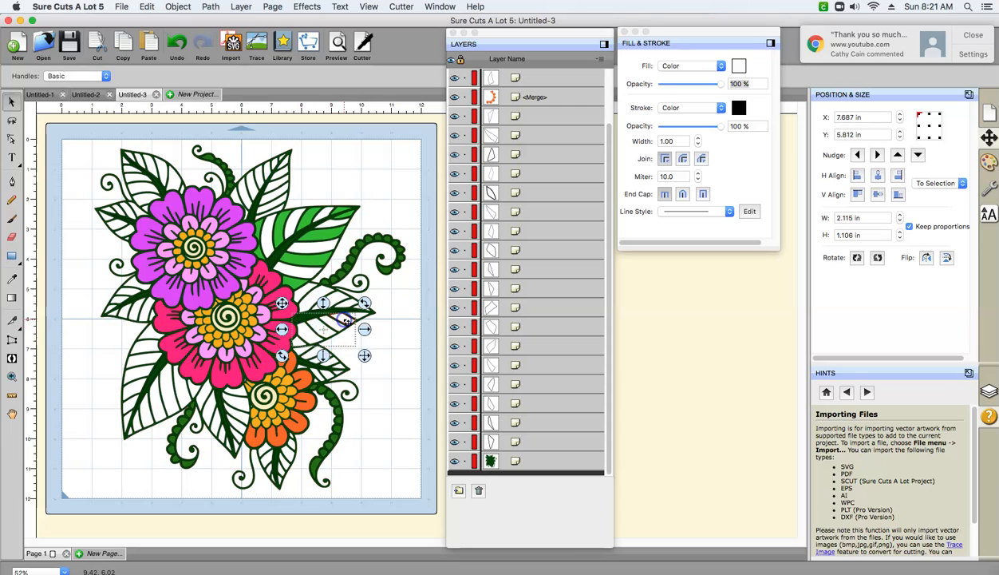
pyautogui.click(361, 328)
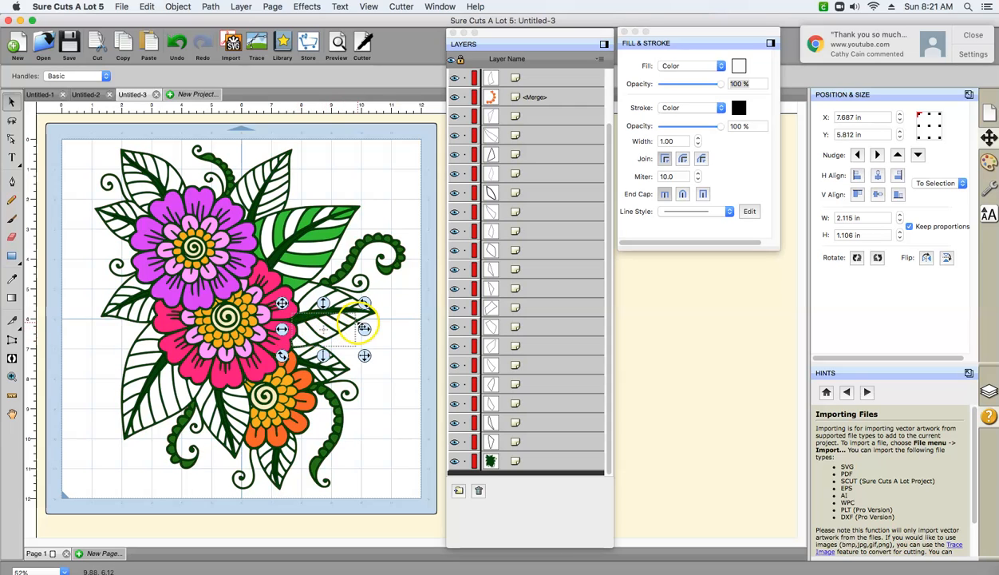
pyautogui.click(377, 317)
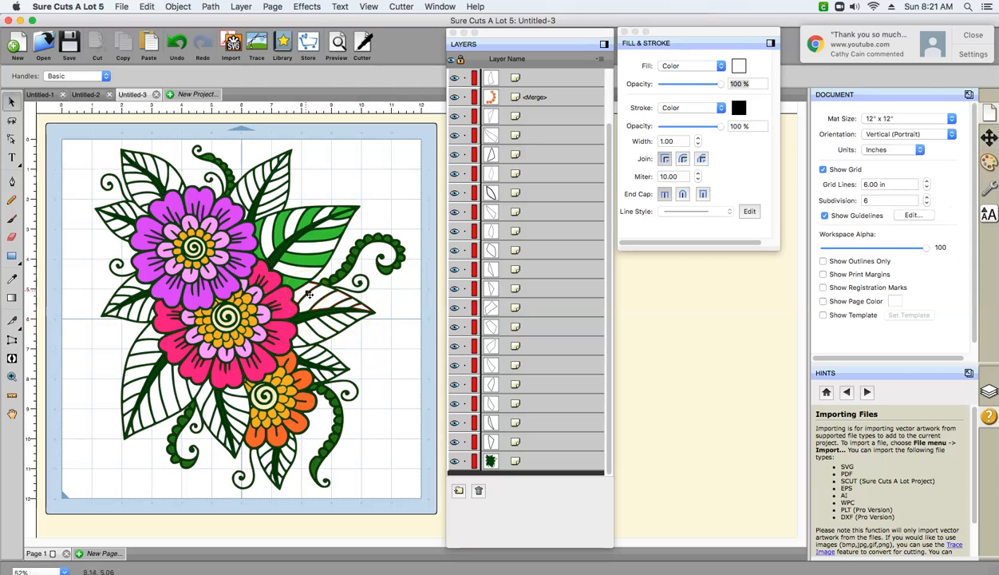
# - Merge the lower side segments of the leaf right of the pink flower, including its merged upper half, into one object
pyautogui.click(299, 342)
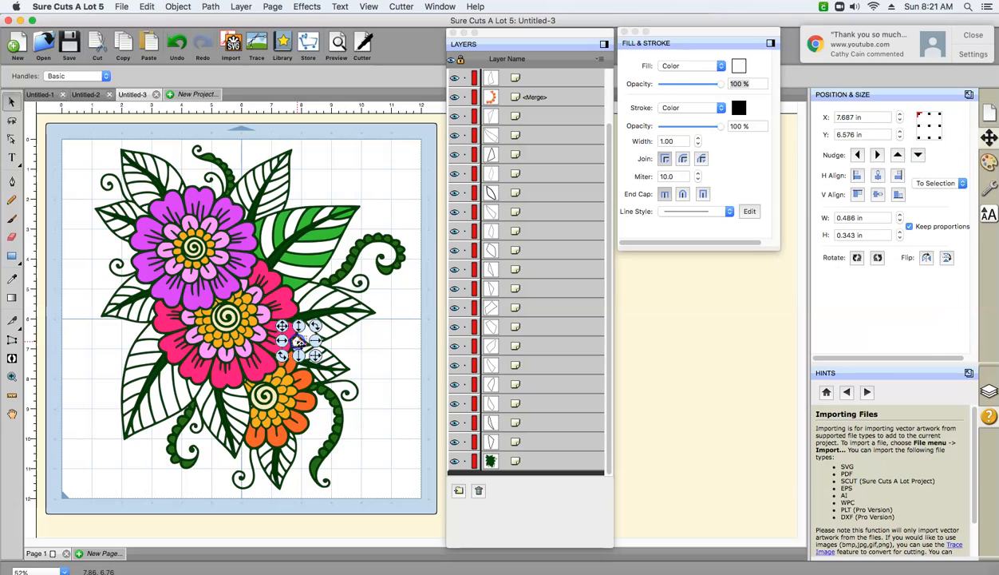
pyautogui.moveTo(327, 333); pyautogui.dragTo(350, 321)
pyautogui.click(202, 38)
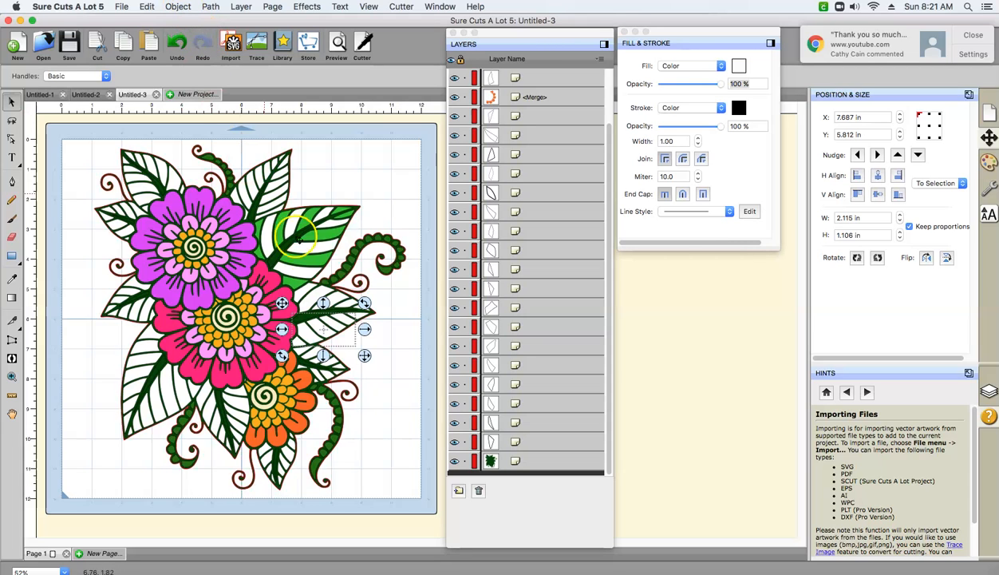
pyautogui.keyDown('shift'); pyautogui.click(310, 289); pyautogui.keyUp('shift')
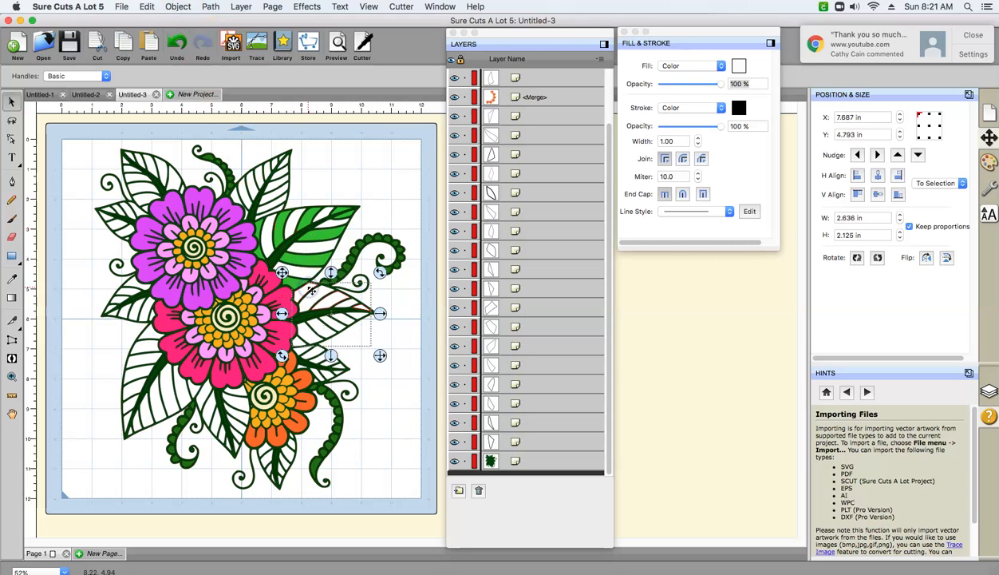
pyautogui.click(177, 8)
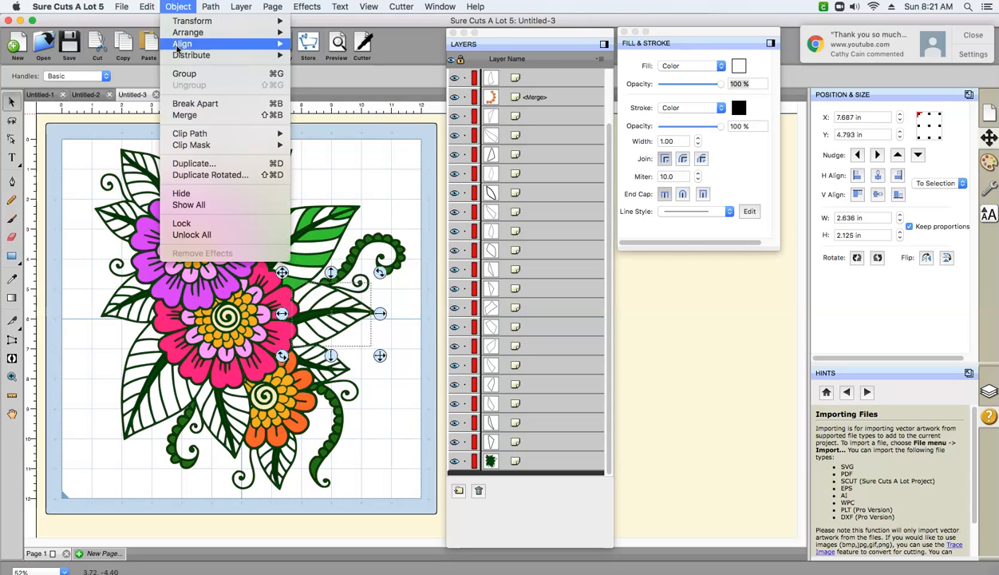
pyautogui.click(190, 117)
pyautogui.click(382, 186)
# - Fill the merged side segments of the leaf right of the pink flower with custom green 2EC72E, and clear the selection
pyautogui.click(355, 306)
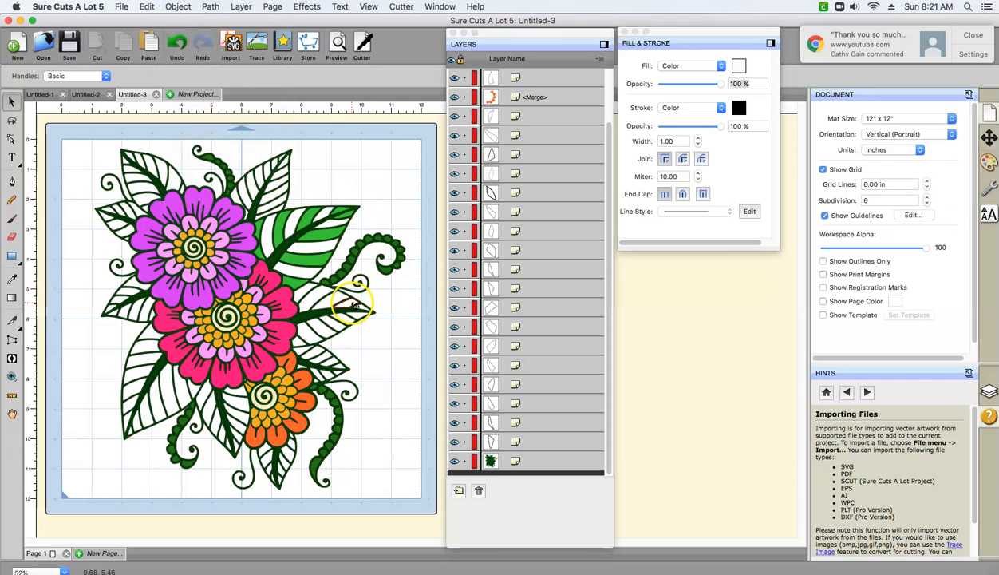
pyautogui.click(738, 68)
pyautogui.click(587, 387)
pyautogui.click(635, 426)
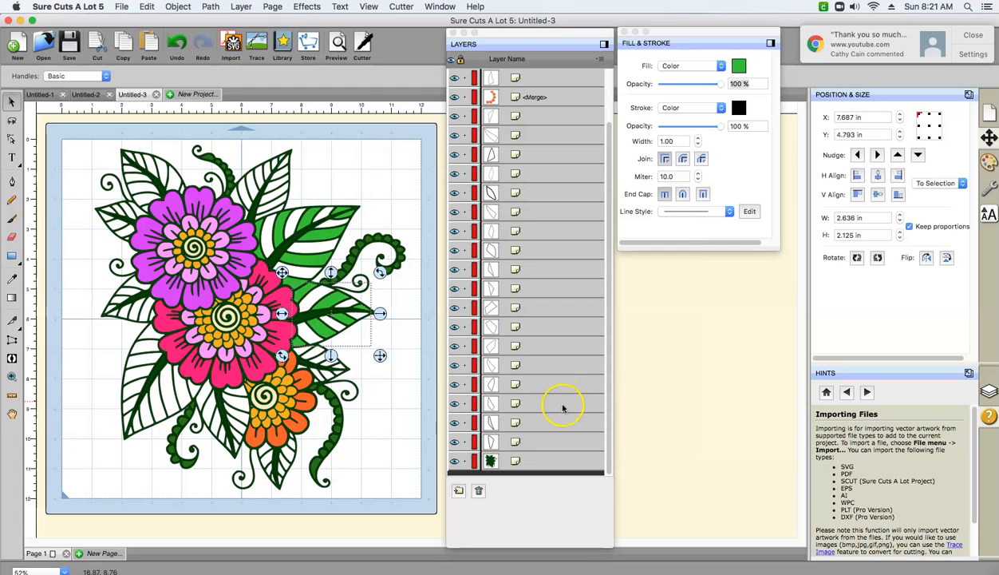
pyautogui.click(205, 423)
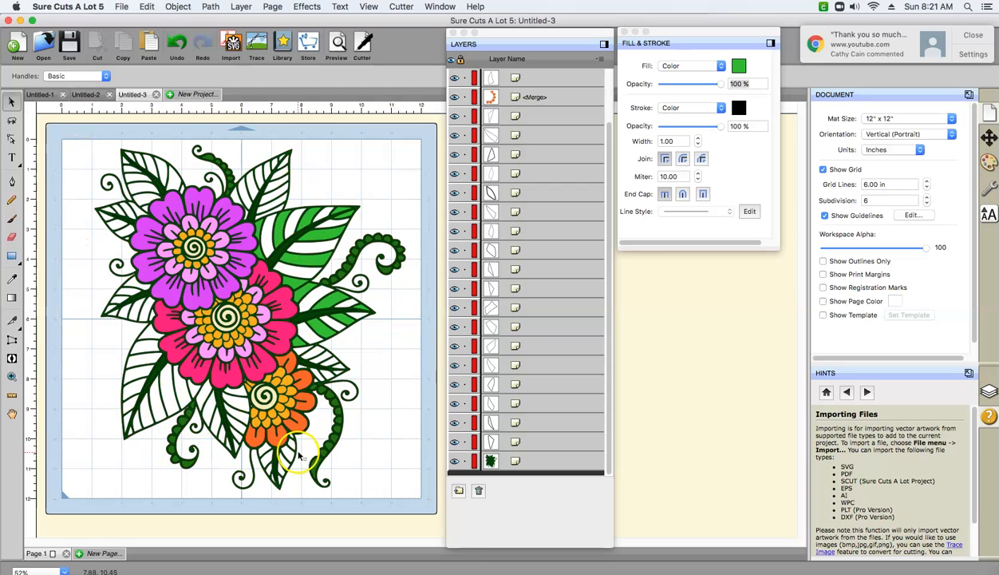
# - Select side segments on both halves of the small leaf above the orange flower's curled vine and merge them into one object
pyautogui.click(297, 345)
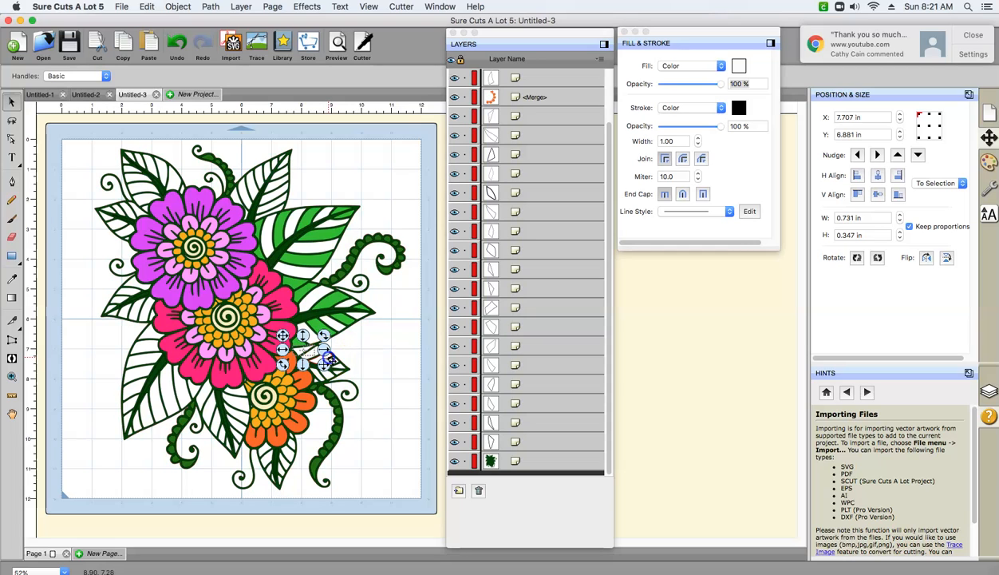
pyautogui.moveTo(333, 363)
pyautogui.mouseDown()
pyautogui.moveTo(343, 375)
pyautogui.moveTo(331, 375)
pyautogui.mouseUp()
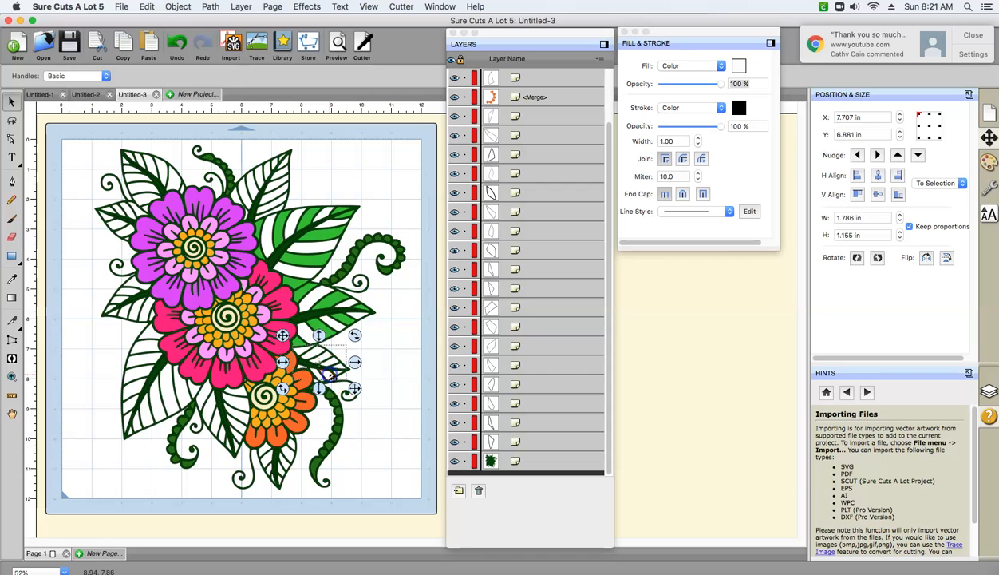
pyautogui.click(178, 7)
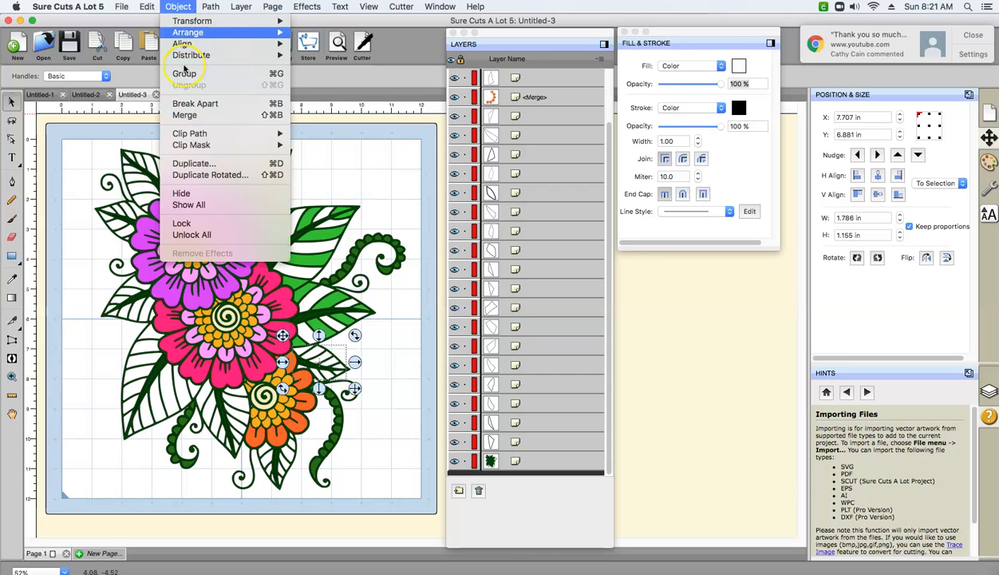
pyautogui.click(189, 115)
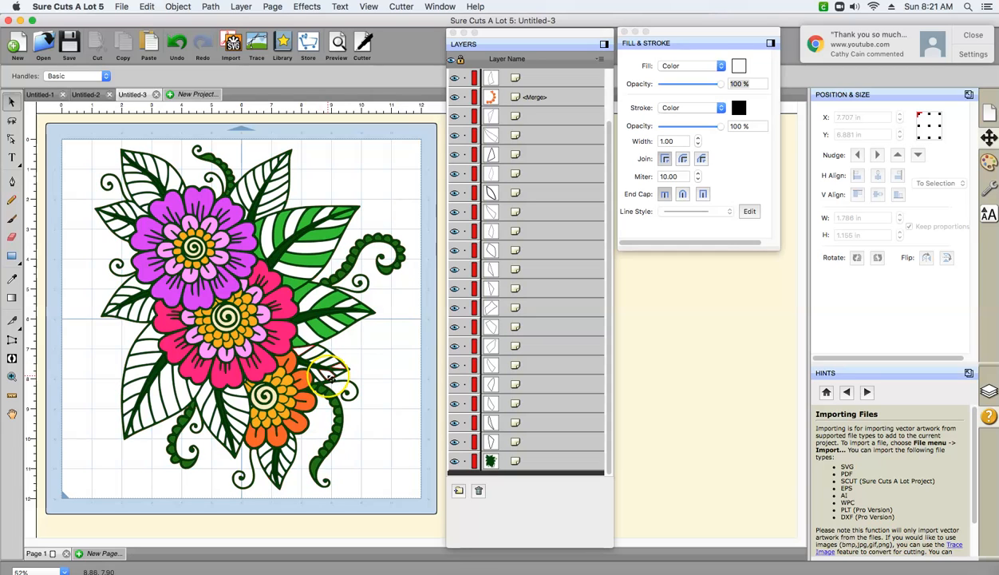
pyautogui.click(329, 380)
pyautogui.click(327, 358)
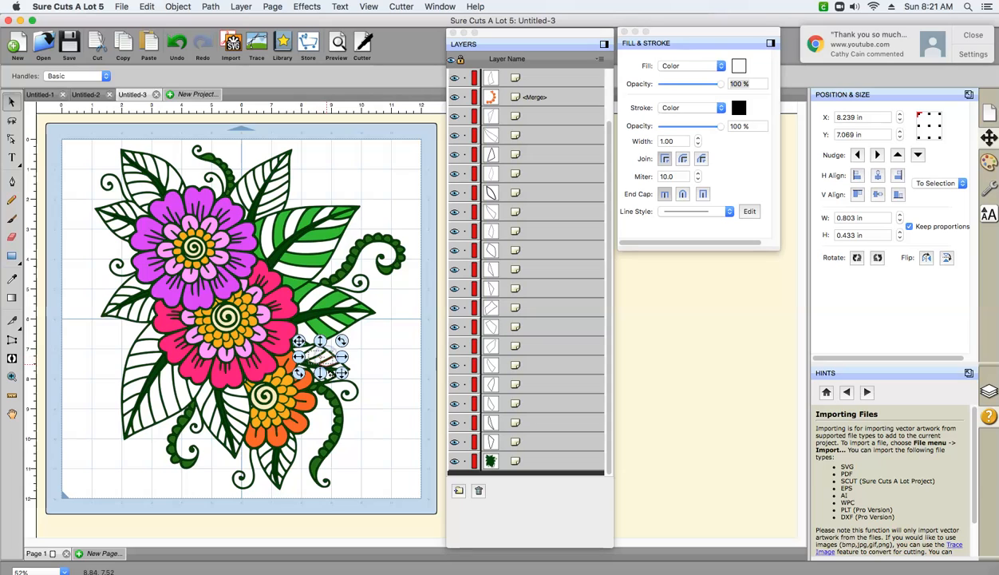
pyautogui.click(332, 387)
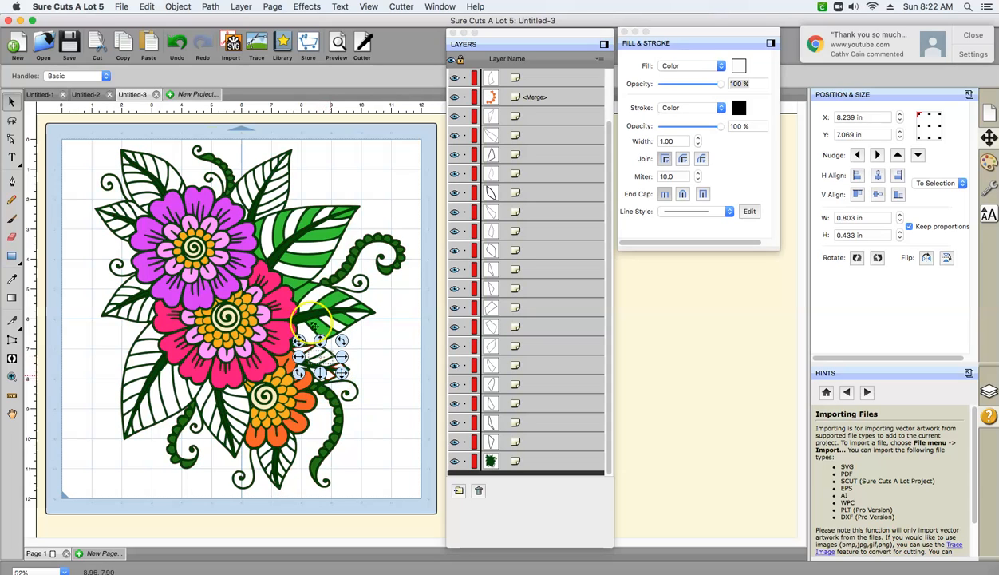
pyautogui.click(146, 10)
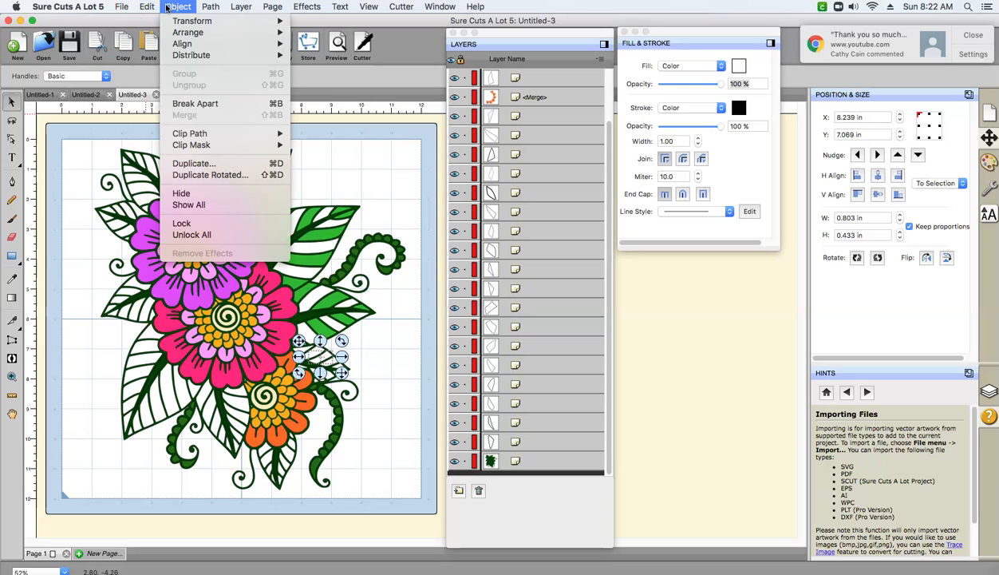
pyautogui.click(156, 8)
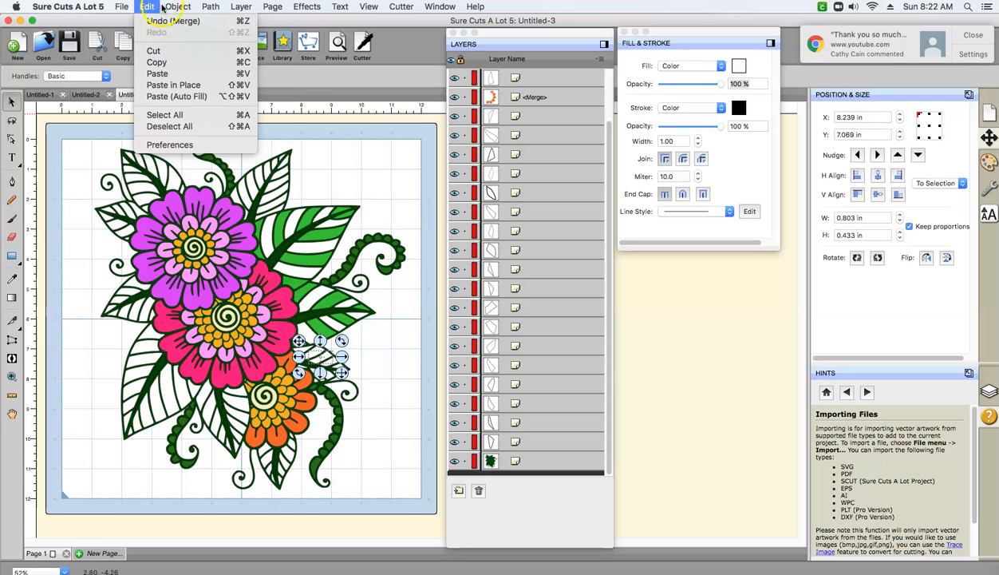
pyautogui.click(177, 6)
pyautogui.click(352, 165)
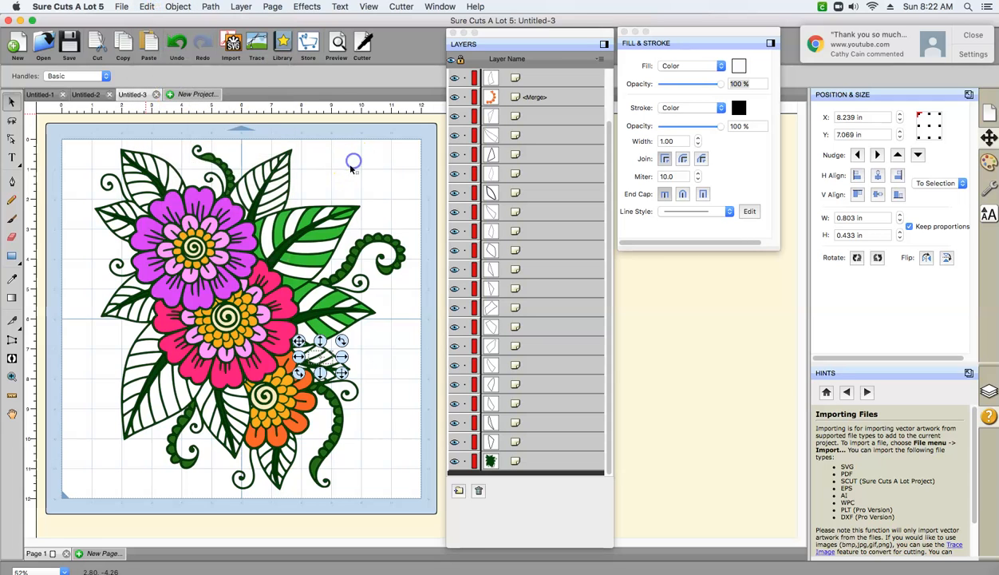
pyautogui.click(394, 385)
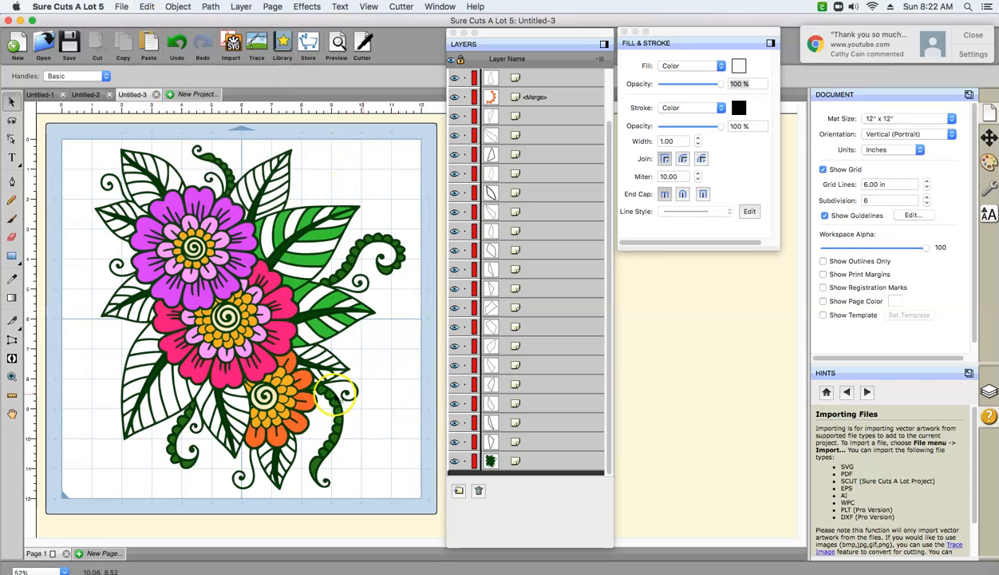
# - Select the leftover unmerged segment of the small leaf above the orange flower's curled vine and merge it with the leaf's merged segments
pyautogui.click(329, 355)
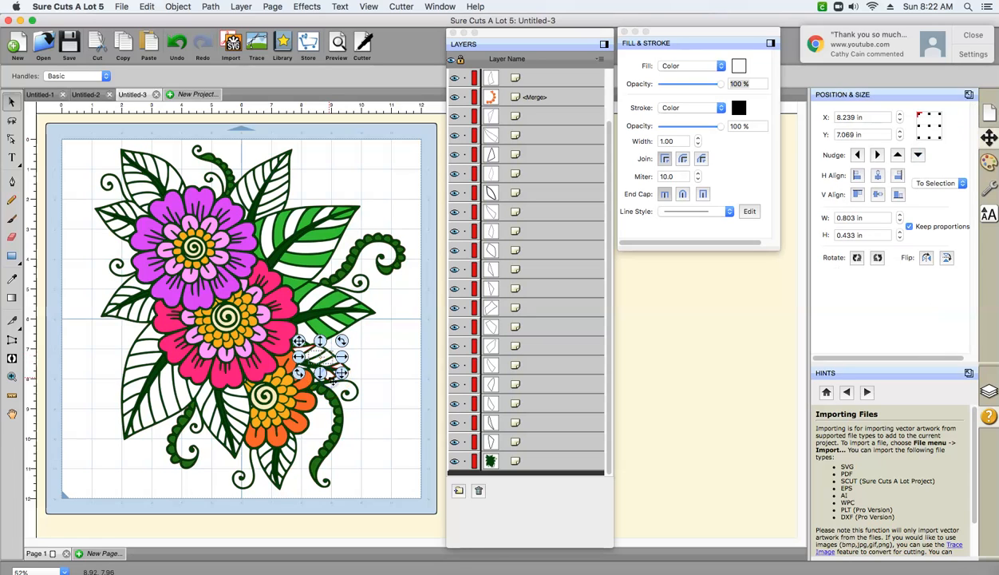
pyautogui.click(389, 360)
pyautogui.click(325, 363)
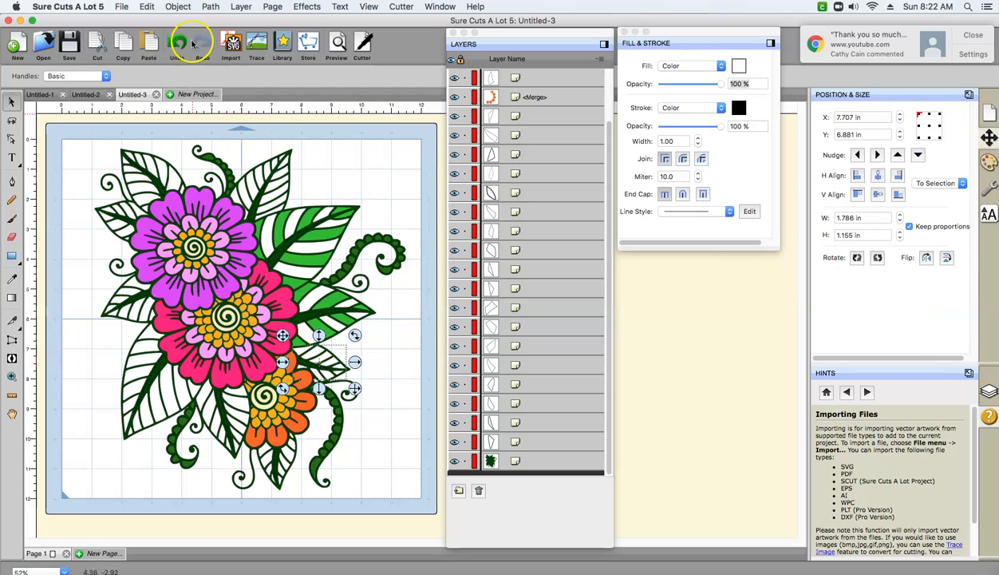
pyautogui.click(178, 7)
pyautogui.click(194, 116)
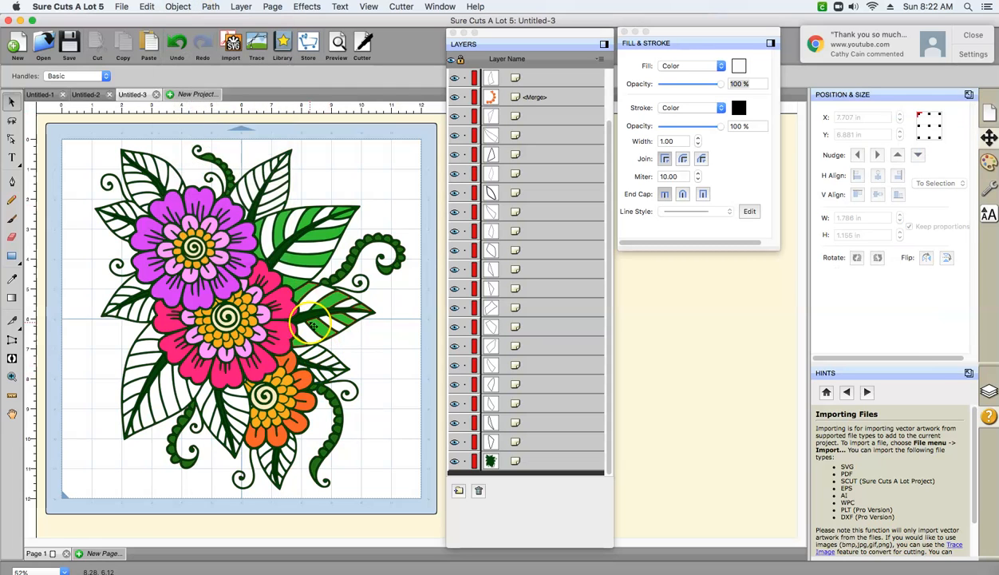
# - Fill the small leaf's merged side segments above the orange flower's curled vine with custom green 2EC72E, and clear the selection
pyautogui.click(319, 361)
pyautogui.click(319, 361)
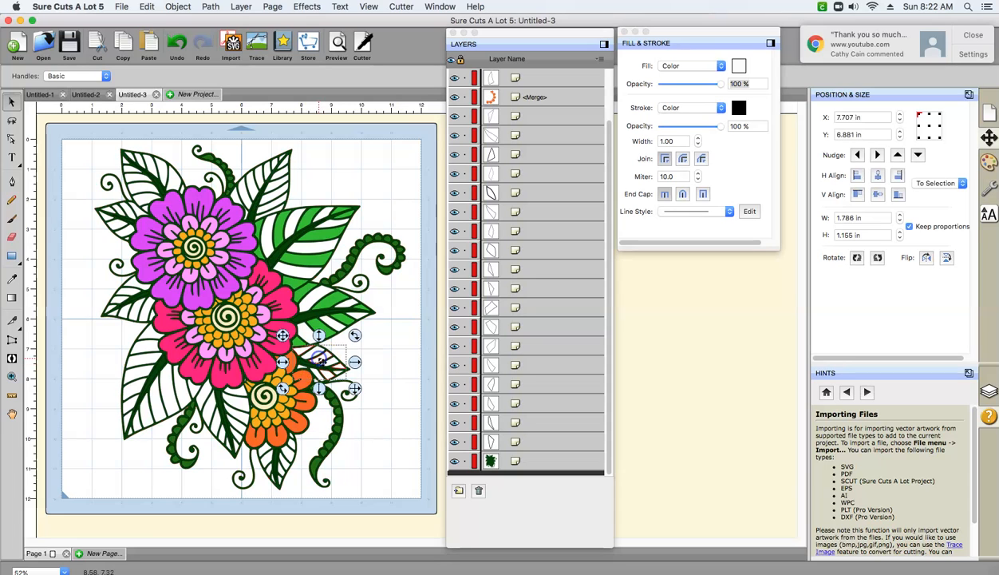
pyautogui.click(739, 66)
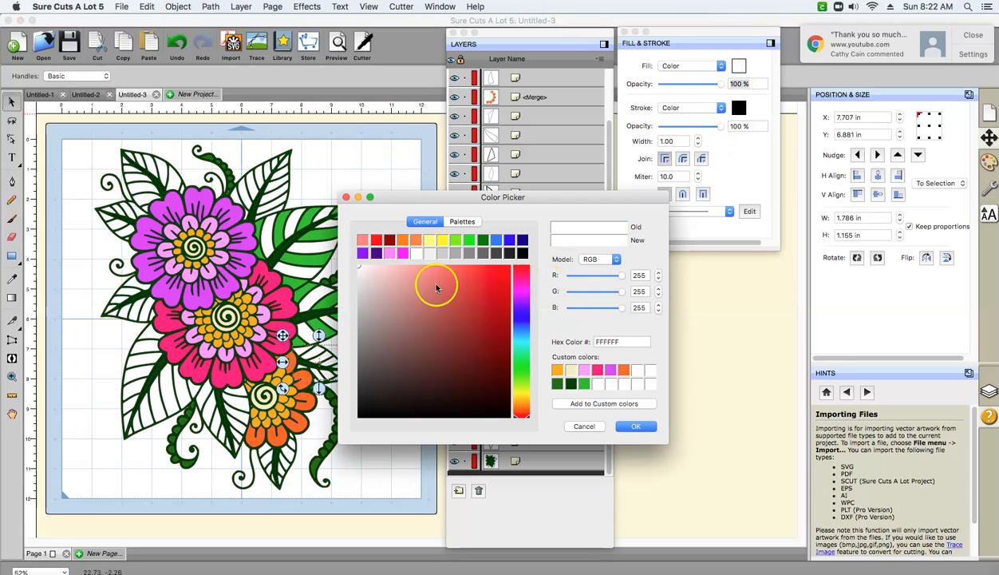
pyautogui.click(586, 385)
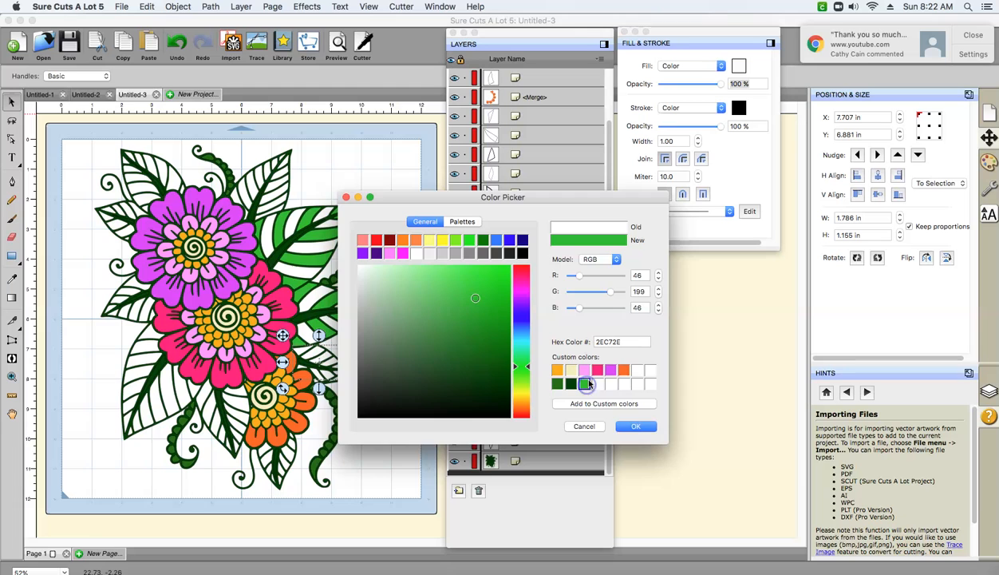
pyautogui.click(636, 426)
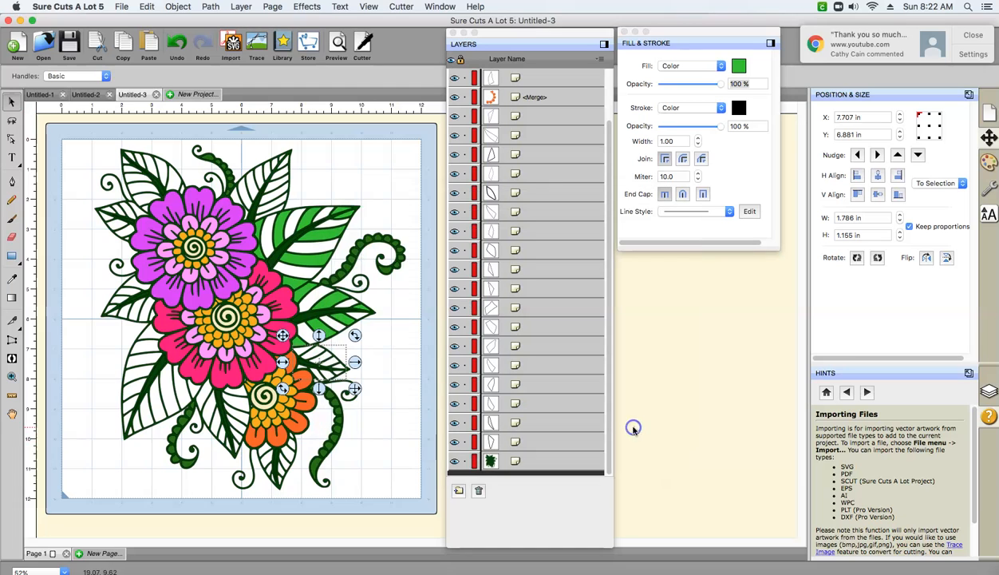
pyautogui.click(359, 473)
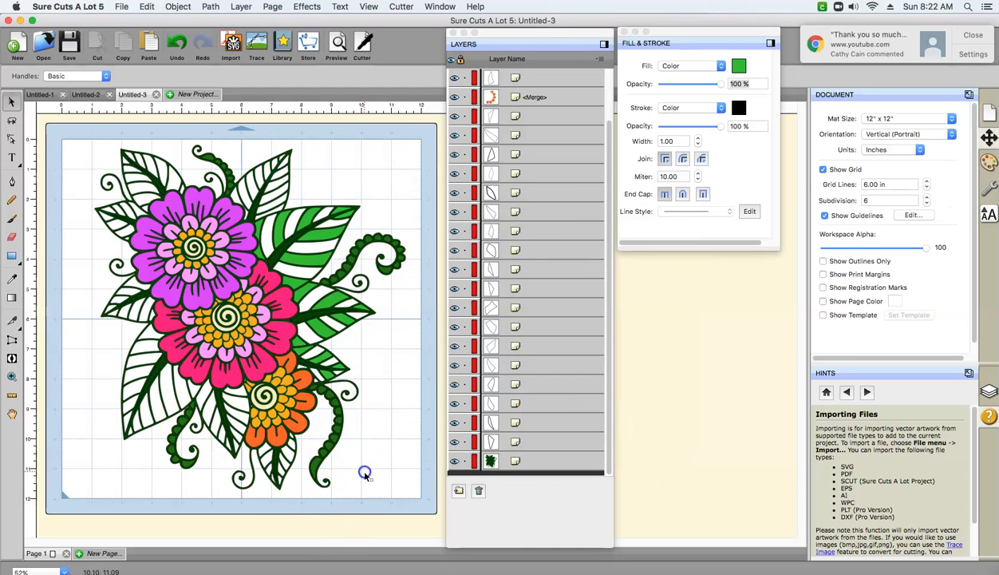
pyautogui.click(279, 482)
pyautogui.click(304, 453)
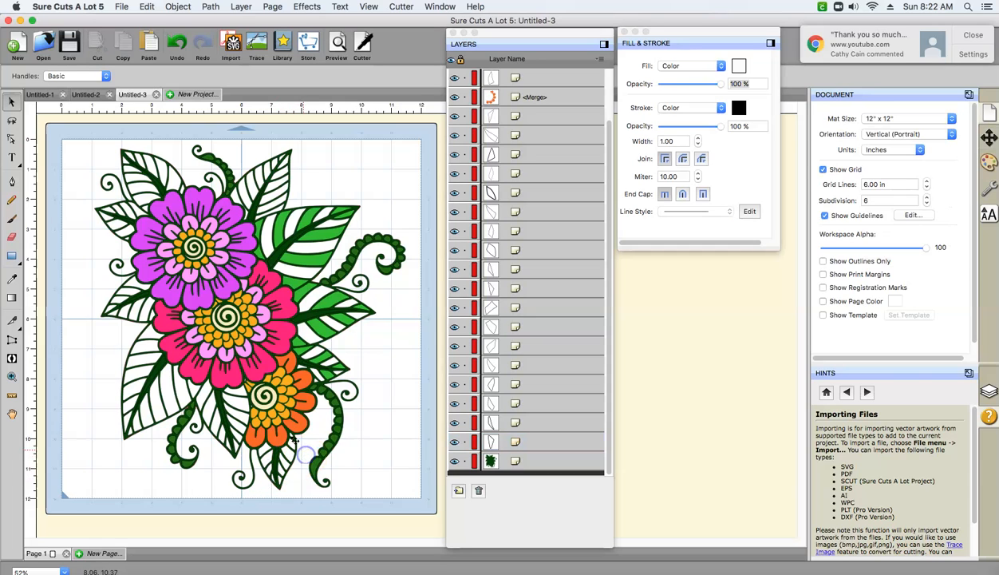
pyautogui.click(292, 436)
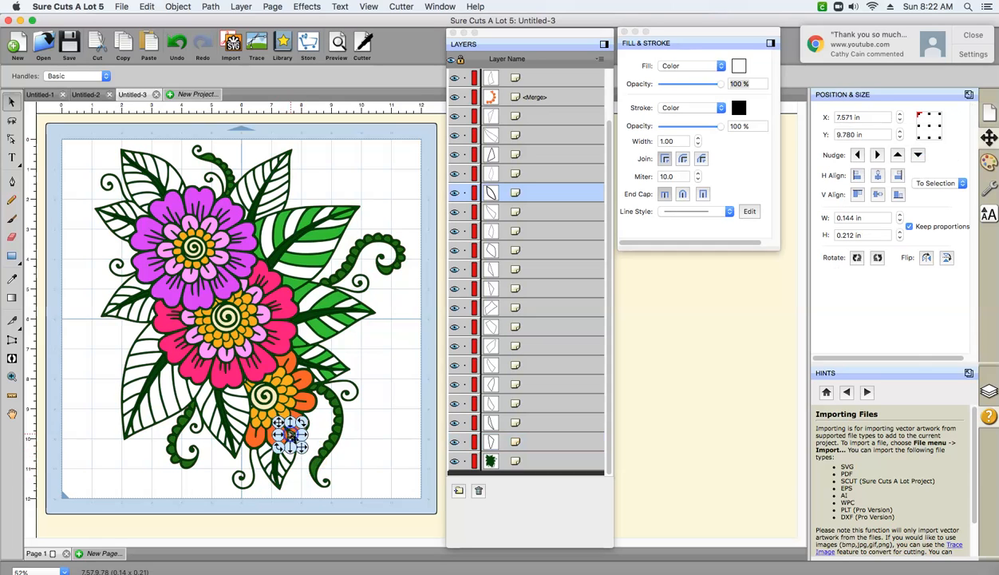
pyautogui.click(294, 476)
pyautogui.click(281, 481)
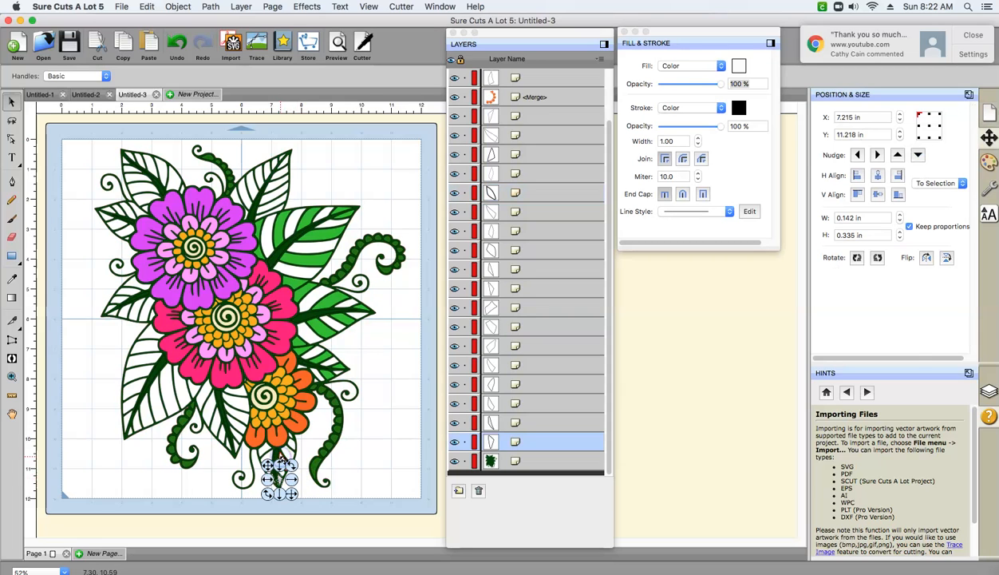
pyautogui.click(609, 297)
pyautogui.moveTo(609, 297); pyautogui.dragTo(601, 335)
pyautogui.click(389, 368)
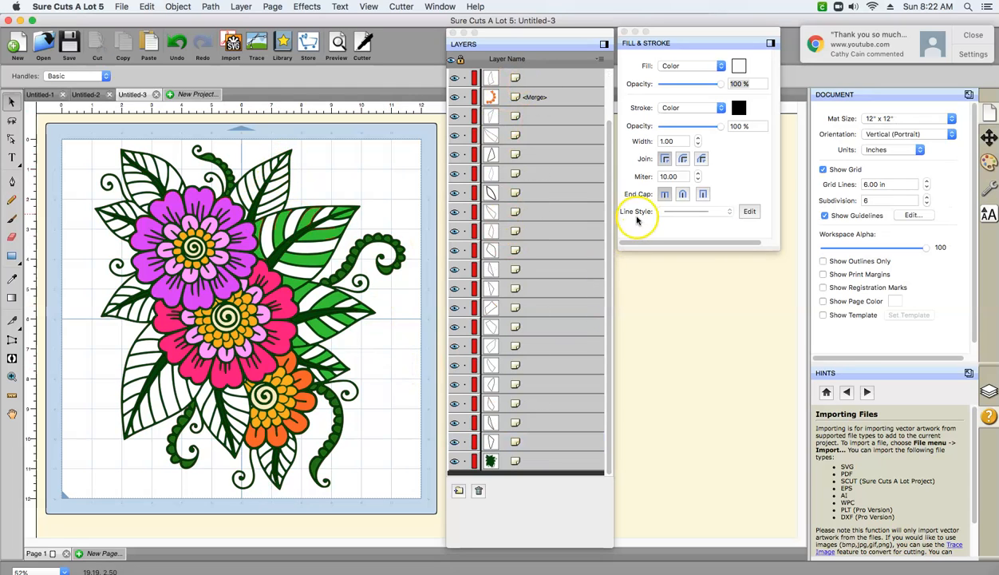
pyautogui.moveTo(609, 205); pyautogui.dragTo(612, 383)
pyautogui.moveTo(613, 220); pyautogui.dragTo(604, 124)
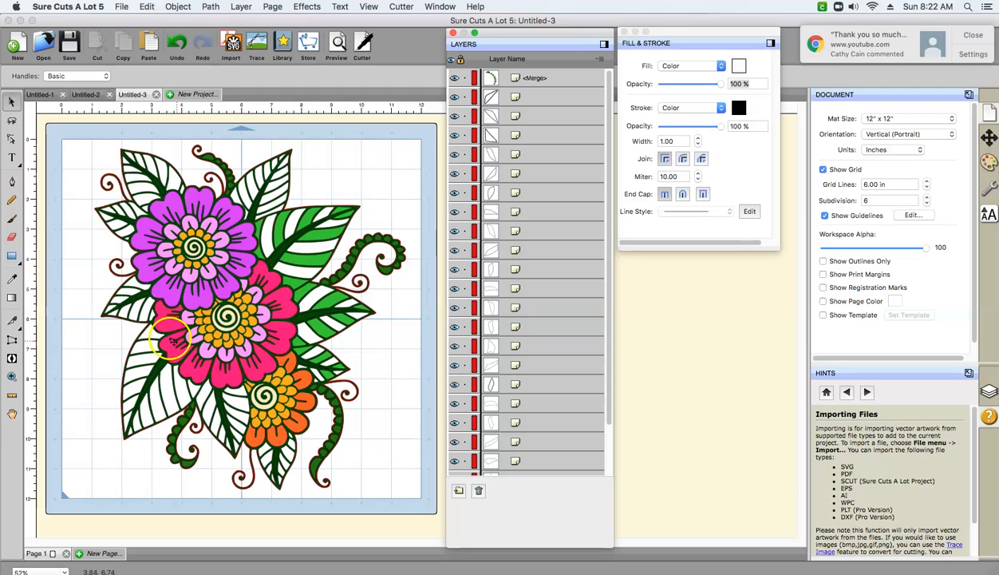
# - Select the side segments on both halves of the large leaf below and left of the pink flower and merge them into one object
pyautogui.click(150, 336)
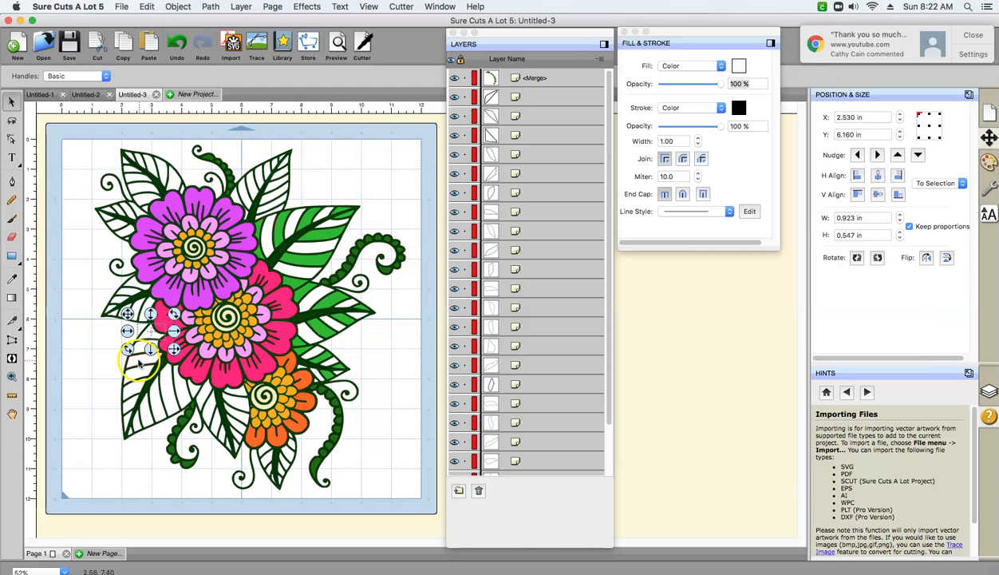
pyautogui.keyDown('shift'); pyautogui.click(139, 359); pyautogui.keyUp('shift')
pyautogui.keyDown('shift'); pyautogui.click(134, 387); pyautogui.keyUp('shift')
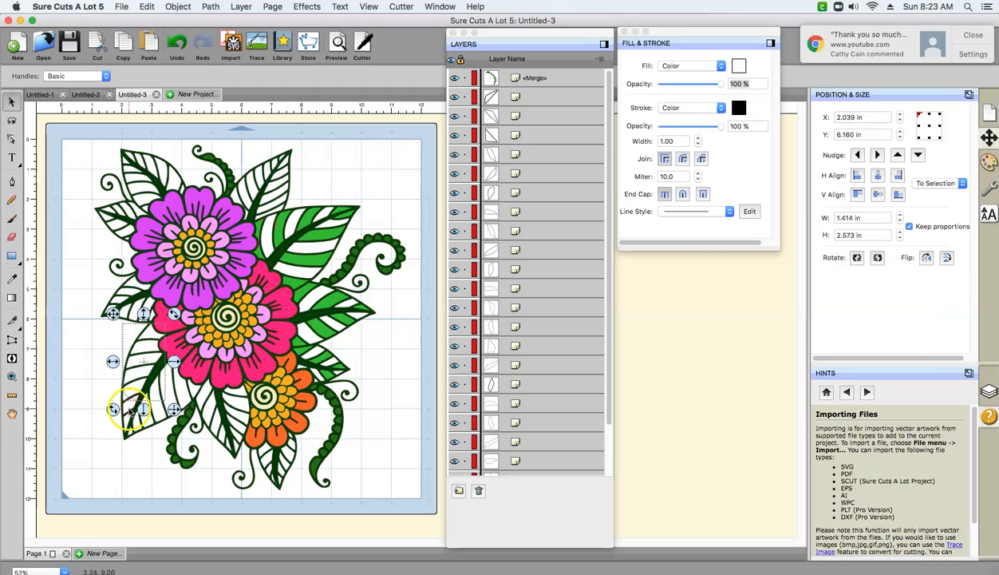
pyautogui.keyDown('shift'); pyautogui.click(132, 407); pyautogui.keyUp('shift')
pyautogui.keyDown('shift'); pyautogui.click(179, 403); pyautogui.keyUp('shift')
pyautogui.keyDown('shift'); pyautogui.click(198, 389); pyautogui.keyUp('shift')
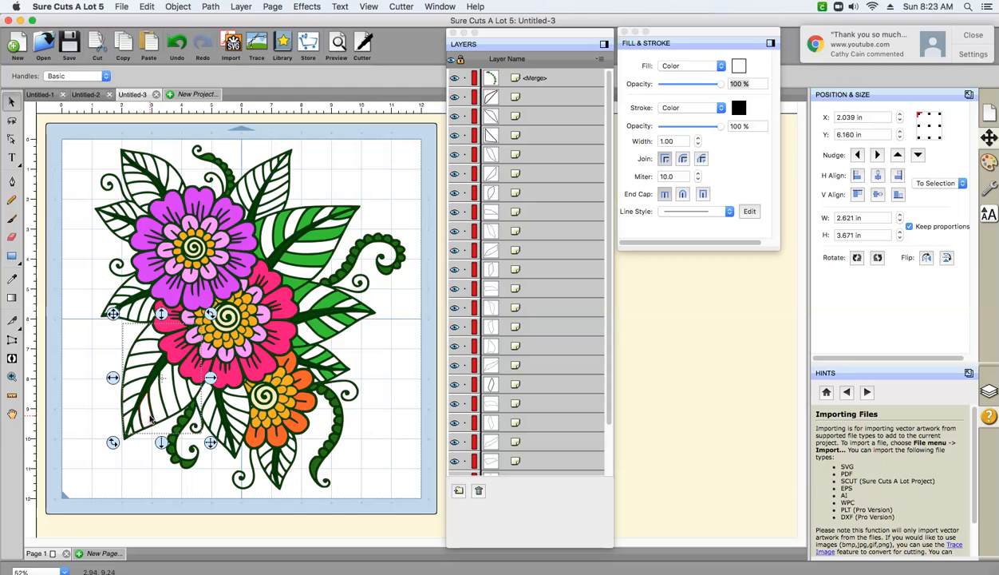
pyautogui.keyDown('shift'); pyautogui.click(131, 434); pyautogui.keyUp('shift')
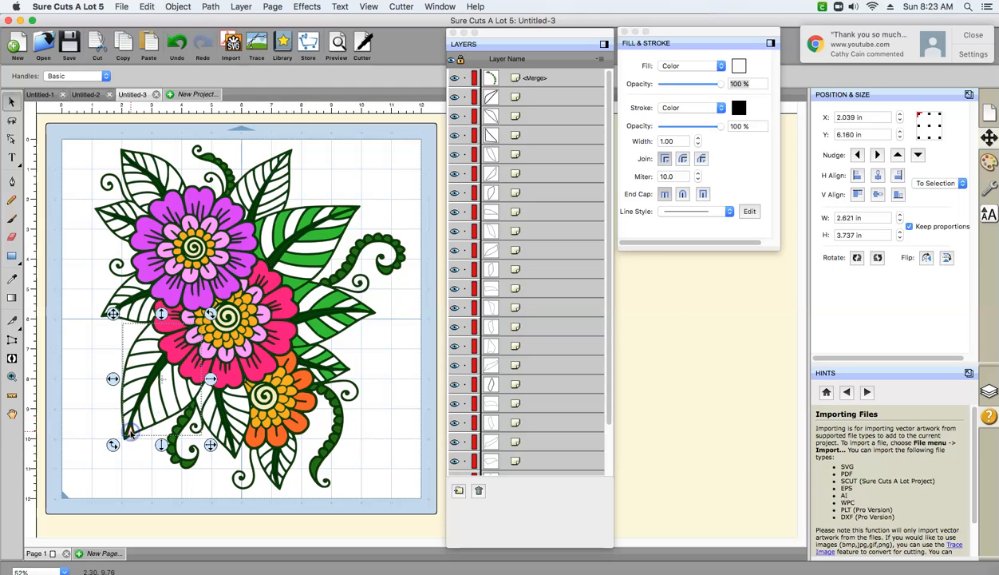
pyautogui.click(177, 7)
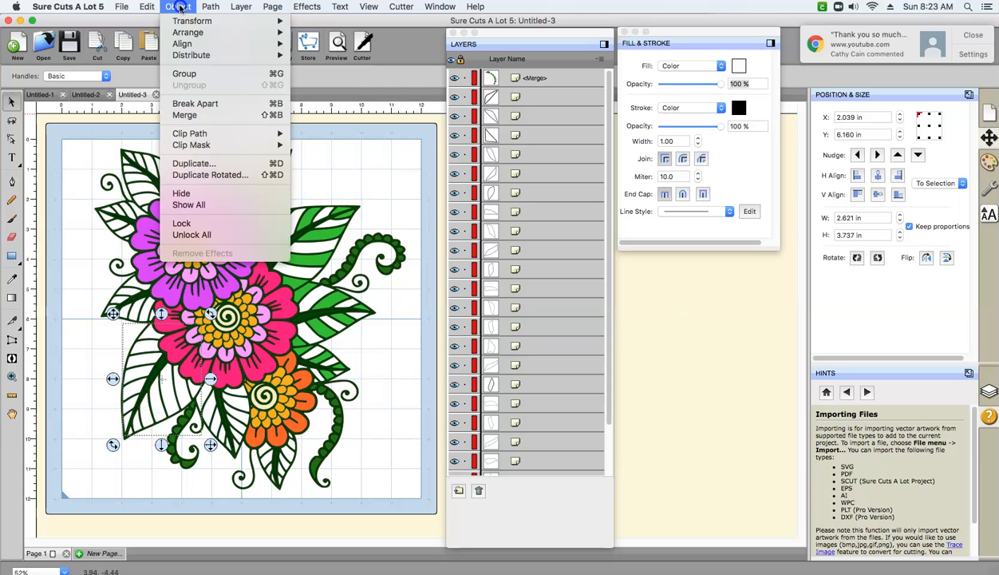
pyautogui.click(184, 115)
# - Fill the merged side segments of the large leaf at the pink flower's lower left with custom green 2EC72E
pyautogui.click(149, 409)
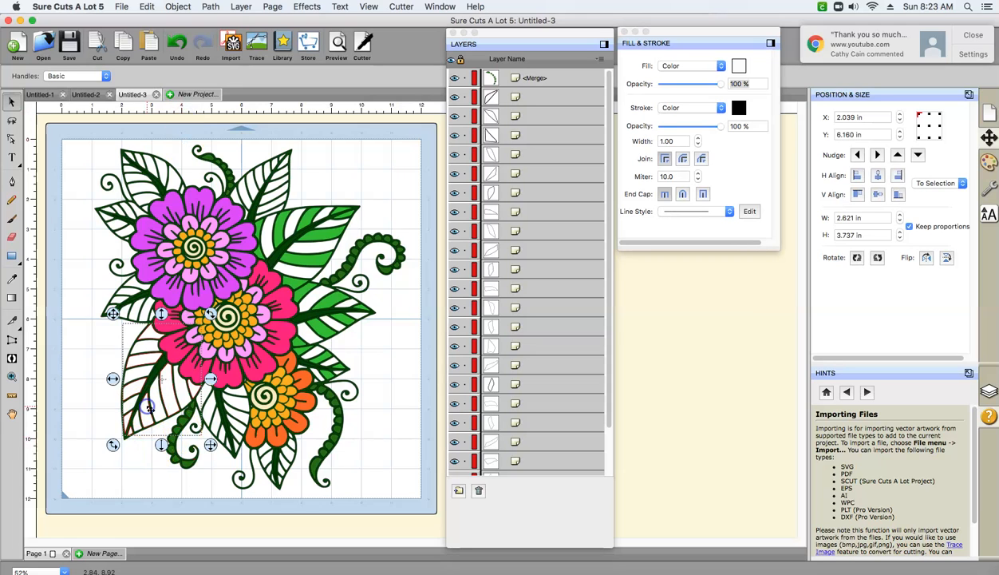
pyautogui.click(739, 66)
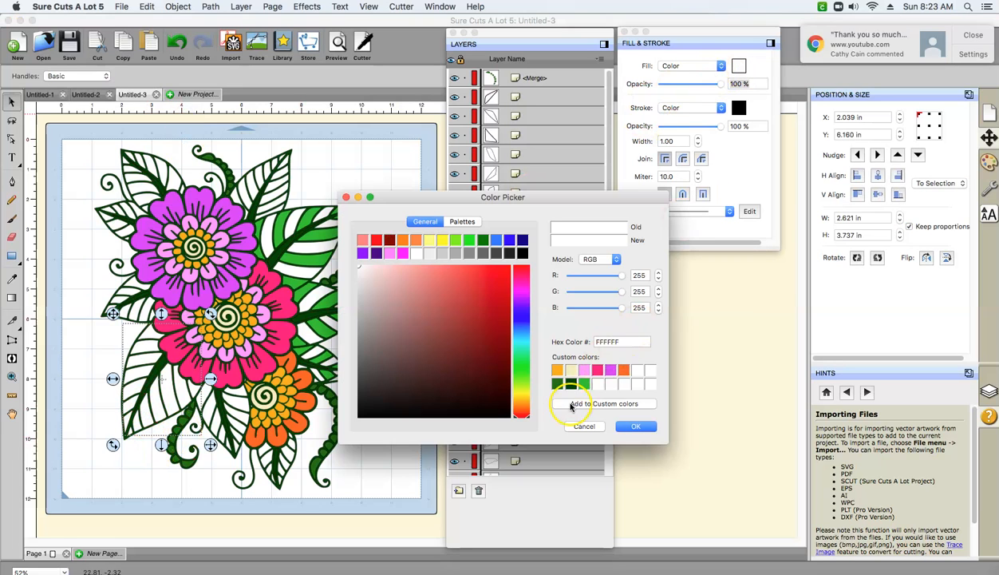
pyautogui.click(587, 385)
pyautogui.click(631, 426)
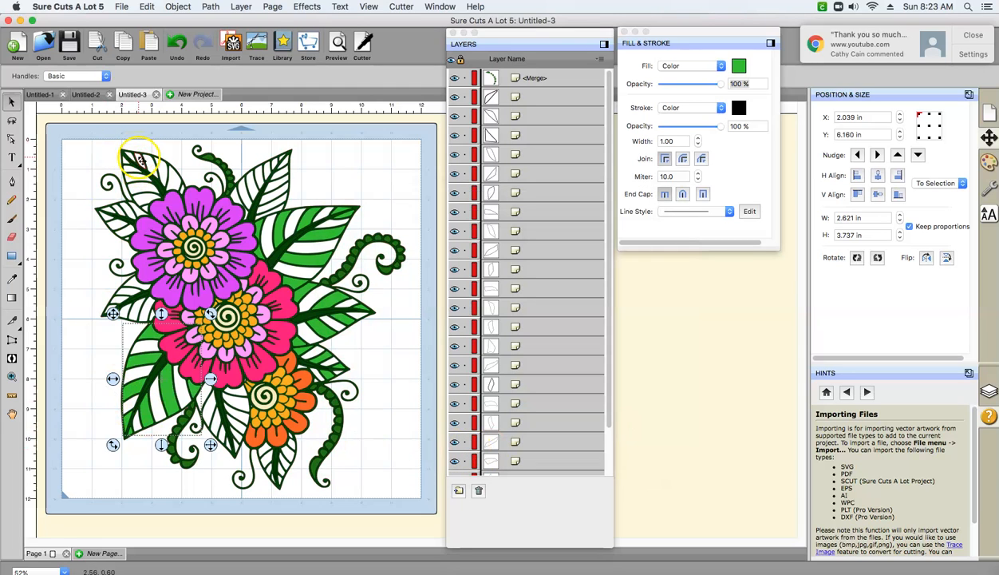
# - Select the side segments on both halves of the design's upper-left leaf above the purple flower and merge them into one object
pyautogui.click(183, 189)
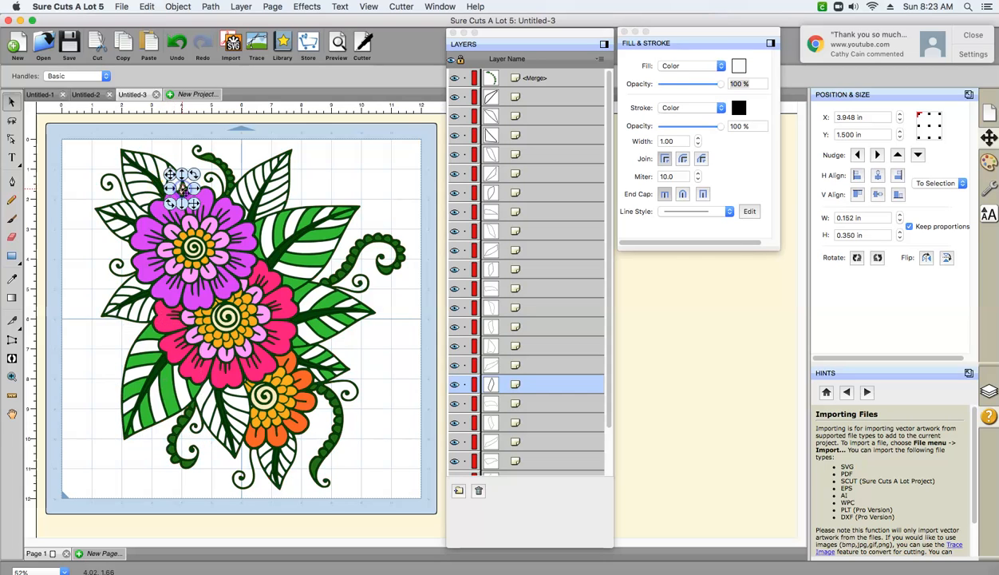
pyautogui.keyDown('shift'); pyautogui.click(157, 165); pyautogui.keyUp('shift')
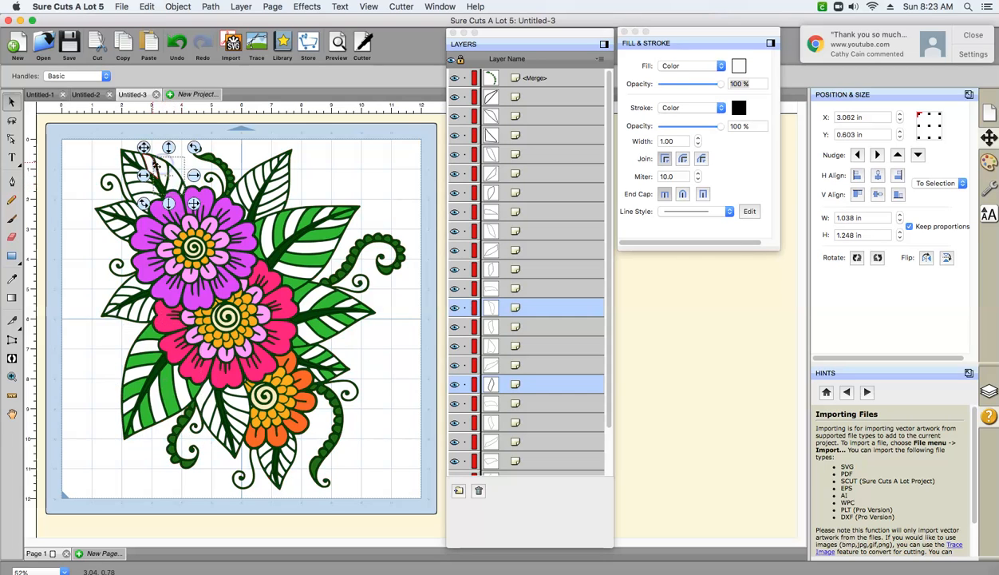
pyautogui.keyDown('shift'); pyautogui.click(144, 161); pyautogui.keyUp('shift')
pyautogui.moveTo(142, 167); pyautogui.dragTo(146, 207)
pyautogui.keyDown('shift'); pyautogui.click(142, 192); pyautogui.keyUp('shift')
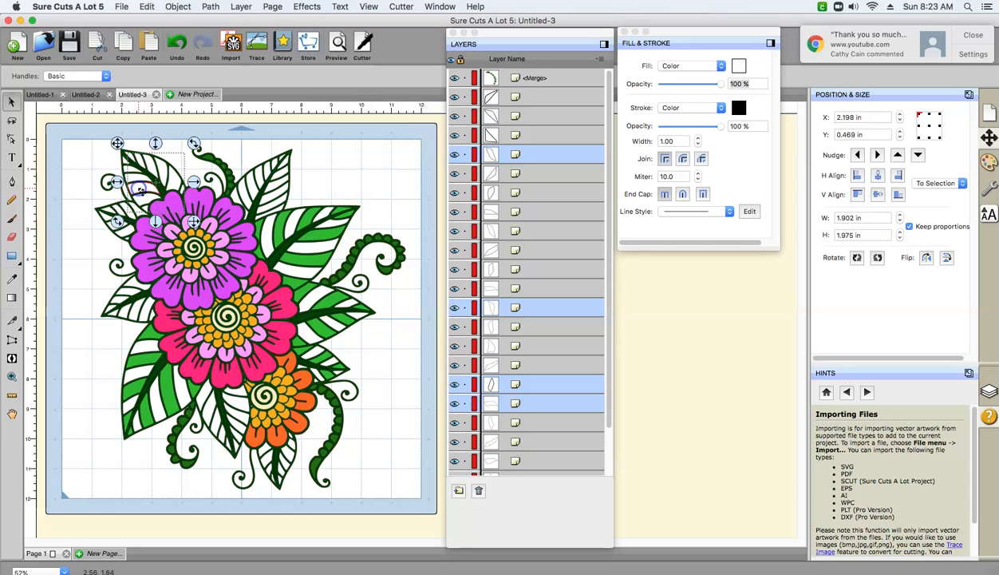
pyautogui.keyDown('shift'); pyautogui.click(133, 171); pyautogui.keyUp('shift')
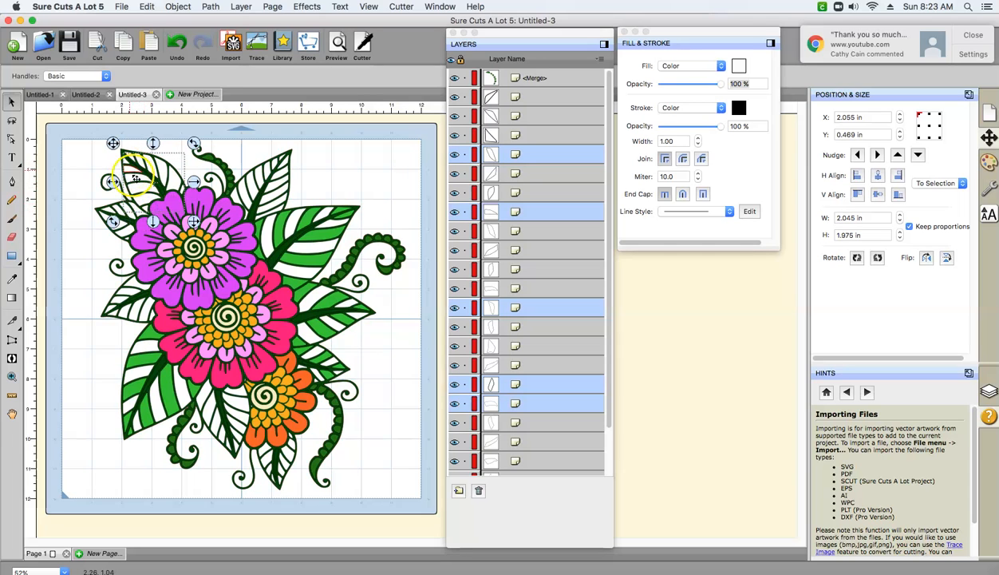
pyautogui.click(177, 7)
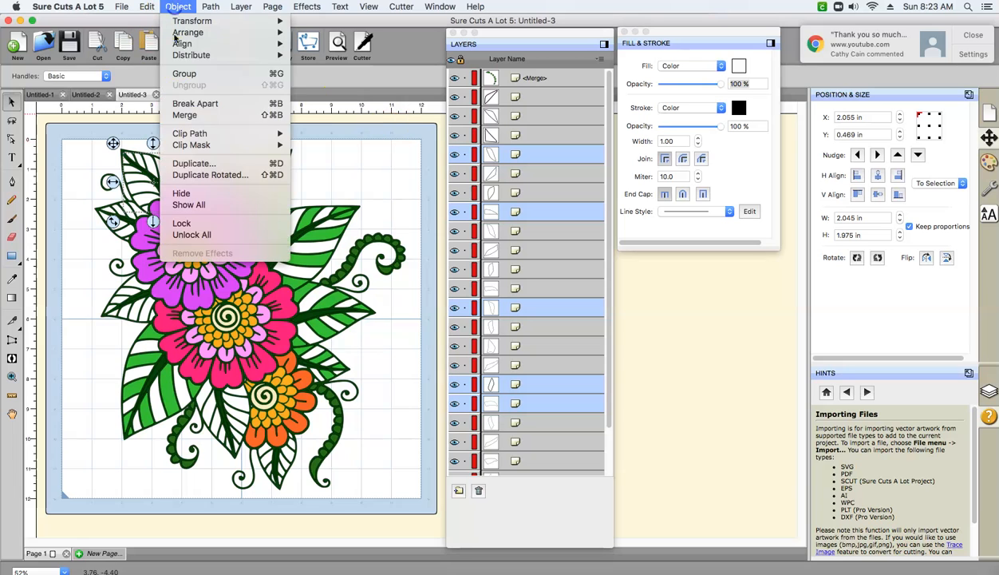
pyautogui.click(180, 115)
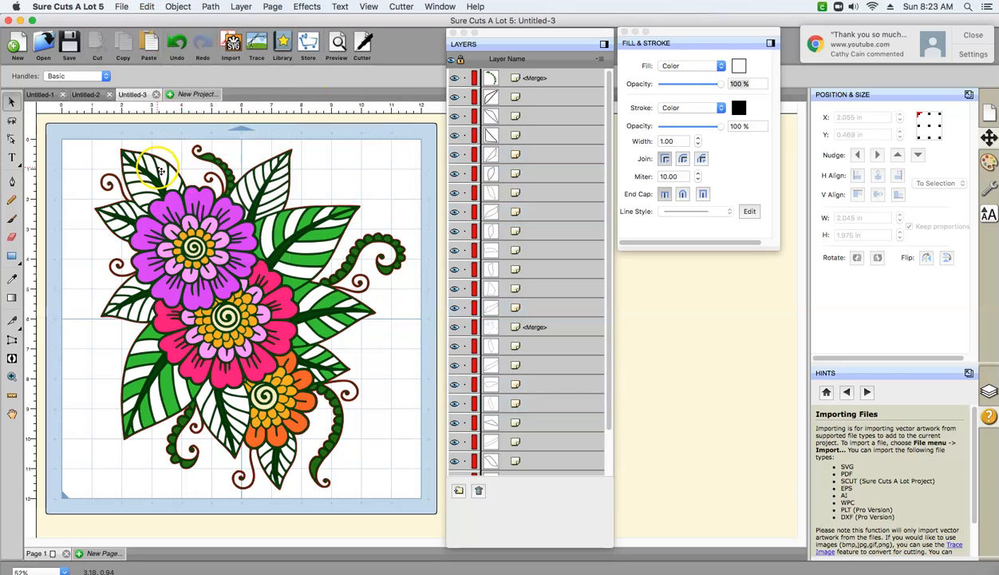
# - Fill the merged side segments of the upper-left leaf above the purple flower with custom green 2EC72E
pyautogui.click(159, 170)
pyautogui.click(96, 163)
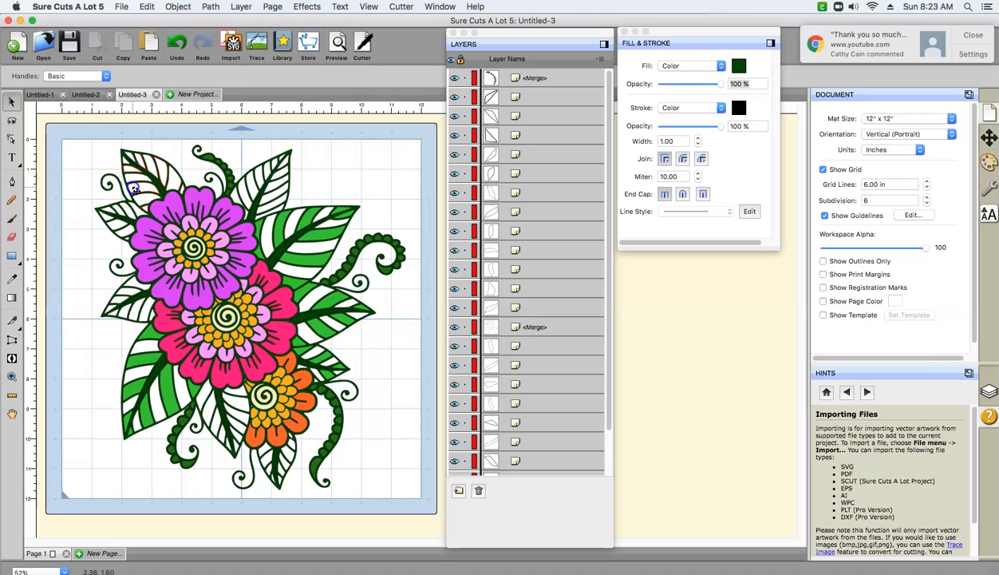
pyautogui.click(134, 188)
pyautogui.click(739, 67)
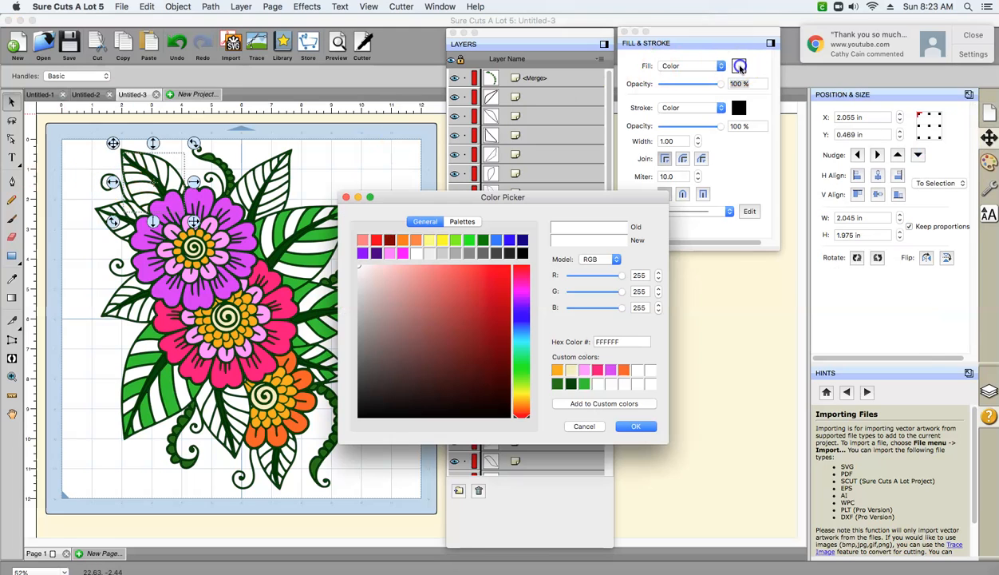
pyautogui.click(585, 384)
pyautogui.click(632, 427)
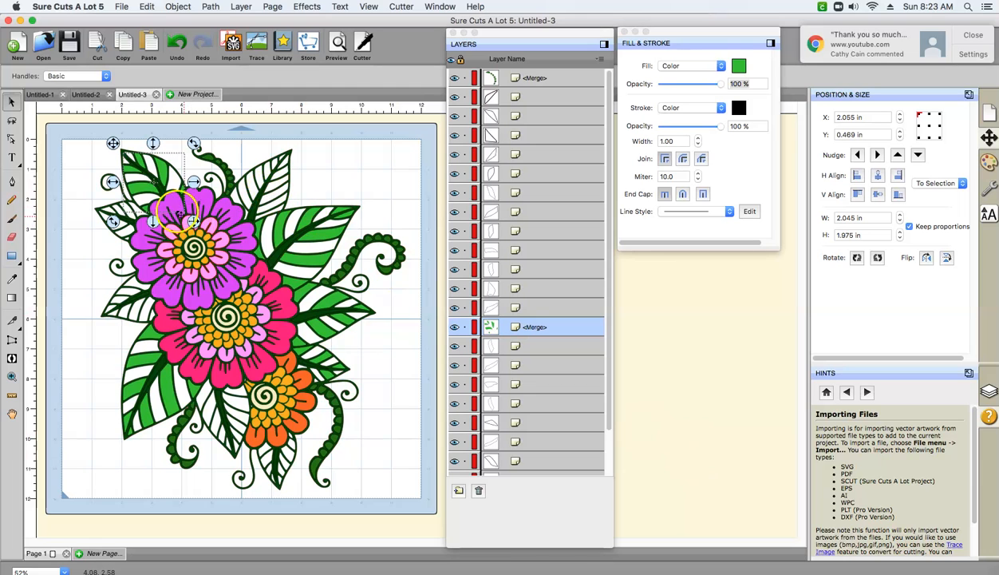
# - Select the alternating side segments on both halves of the leaf above and right of the purple flower
pyautogui.click(240, 199)
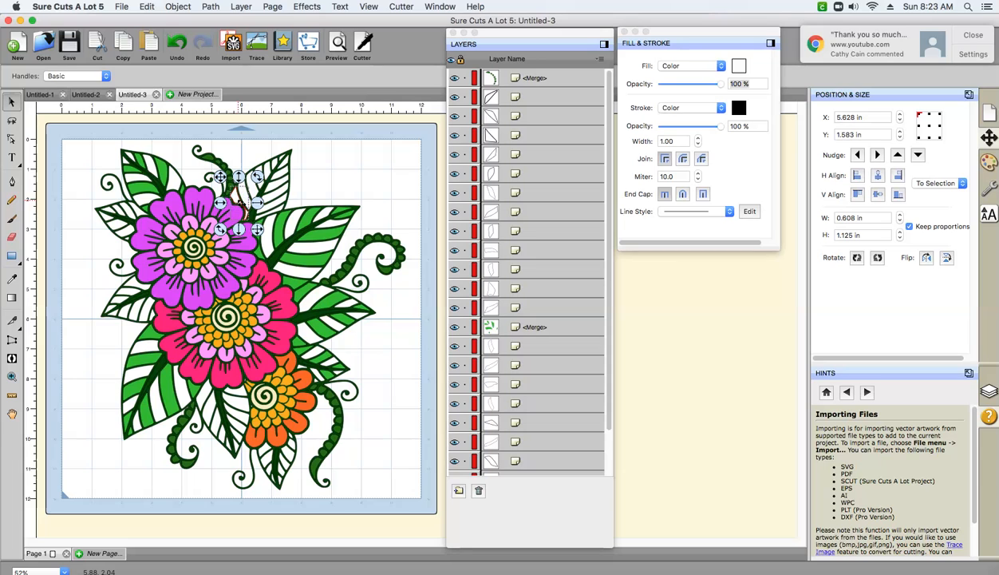
pyautogui.click(254, 192)
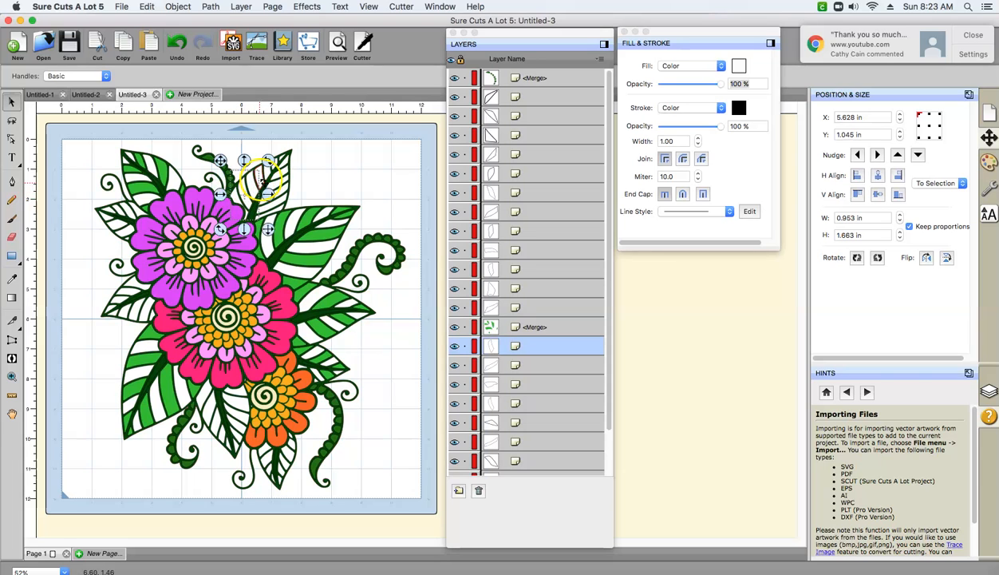
pyautogui.keyDown('shift'); pyautogui.click(276, 168); pyautogui.keyUp('shift')
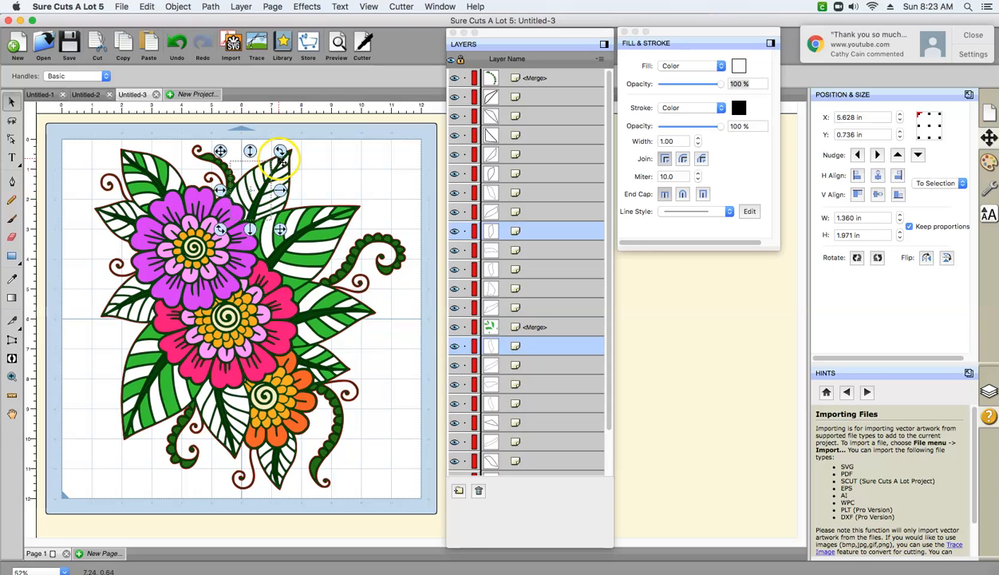
pyautogui.moveTo(285, 167); pyautogui.dragTo(266, 197)
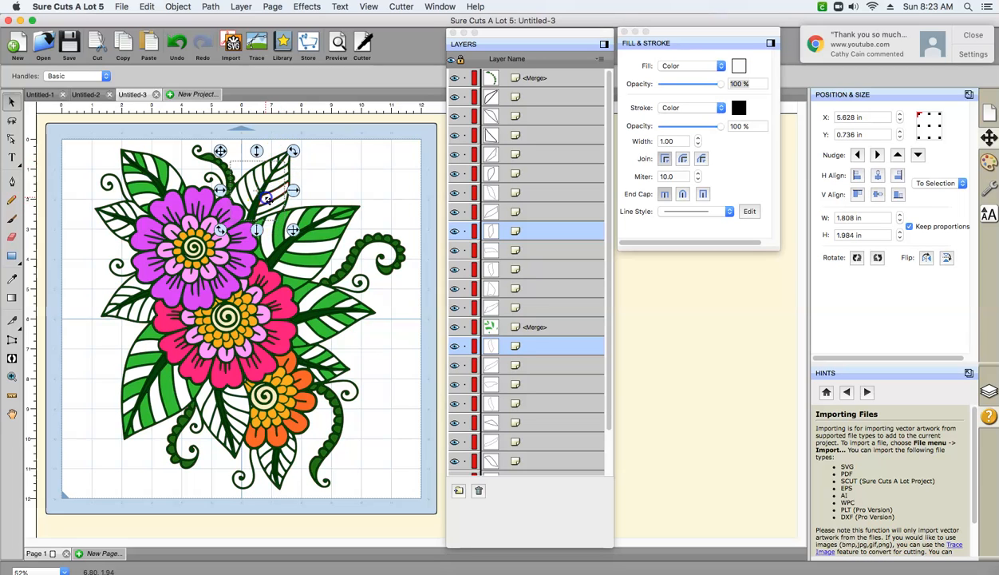
pyautogui.keyDown('shift'); pyautogui.click(281, 179); pyautogui.keyUp('shift')
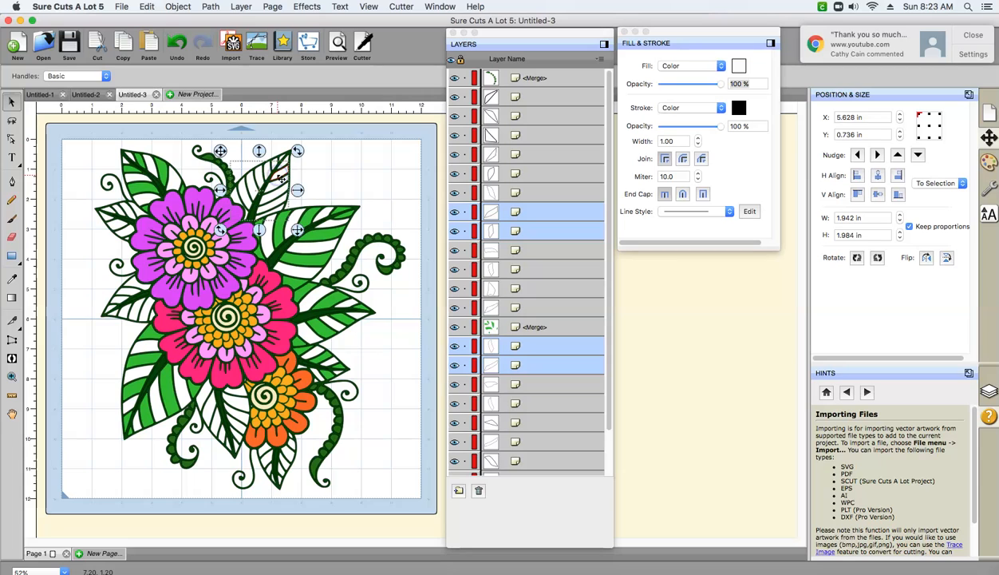
pyautogui.keyDown('shift'); pyautogui.click(285, 166); pyautogui.keyUp('shift')
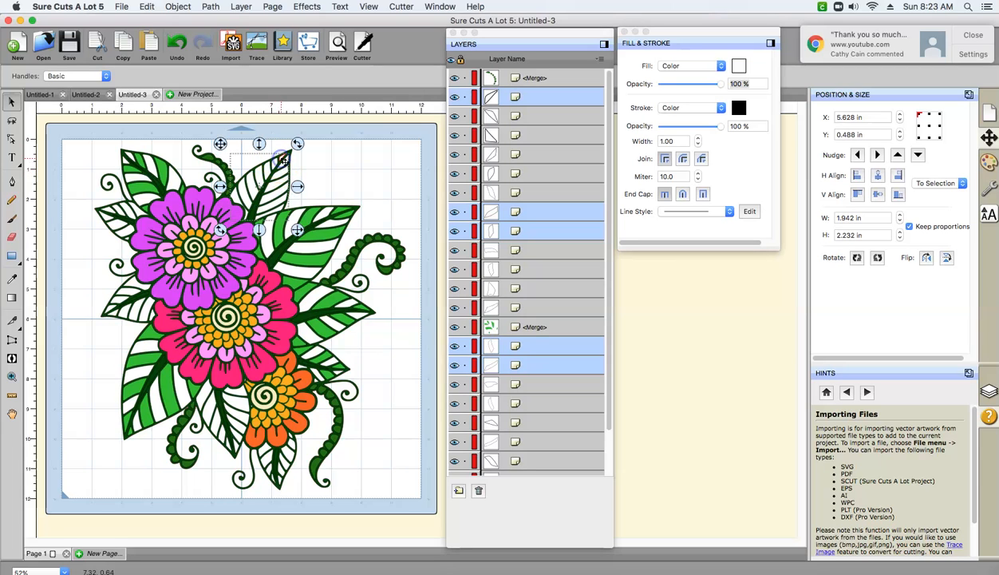
pyautogui.click(179, 8)
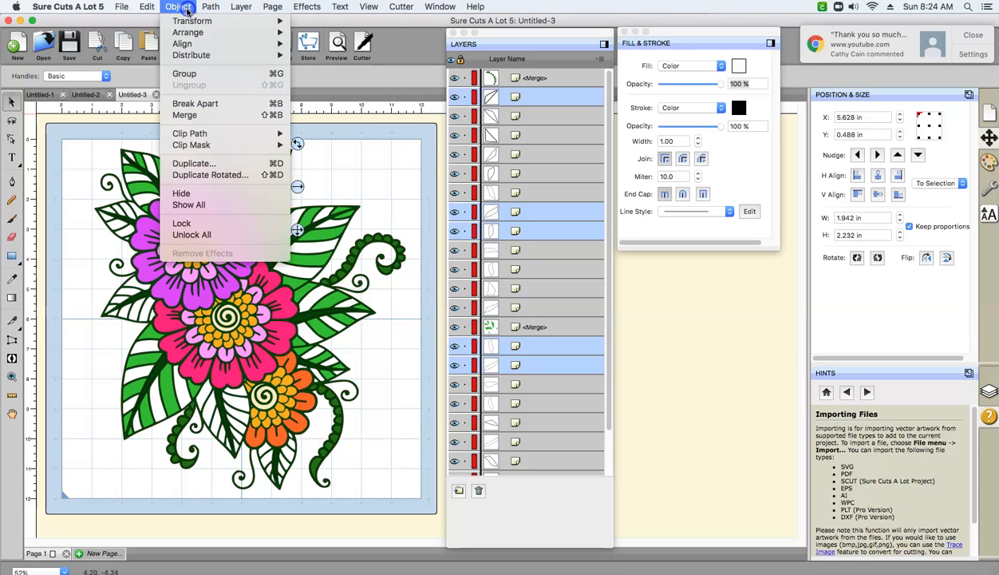
pyautogui.click(176, 80)
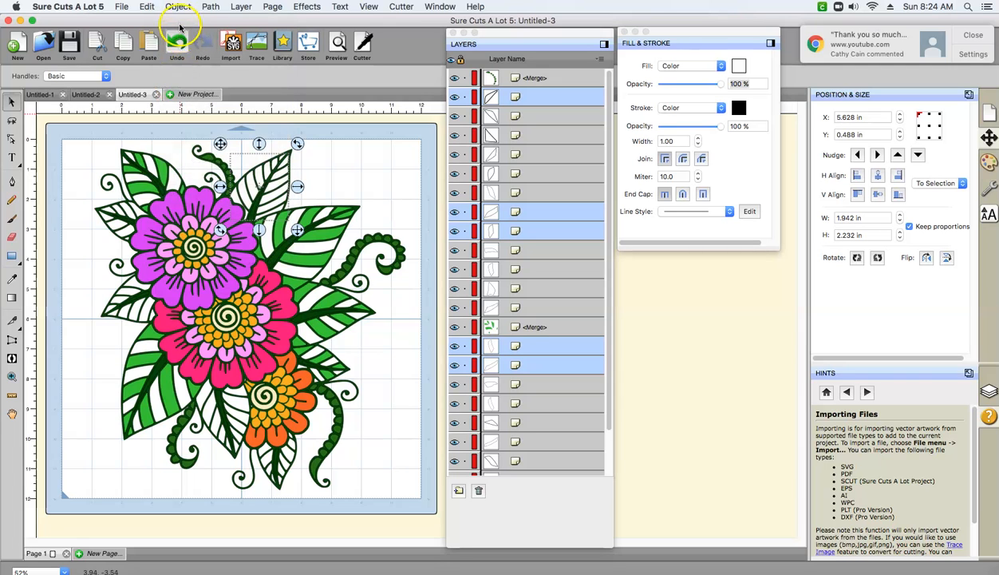
pyautogui.click(180, 8)
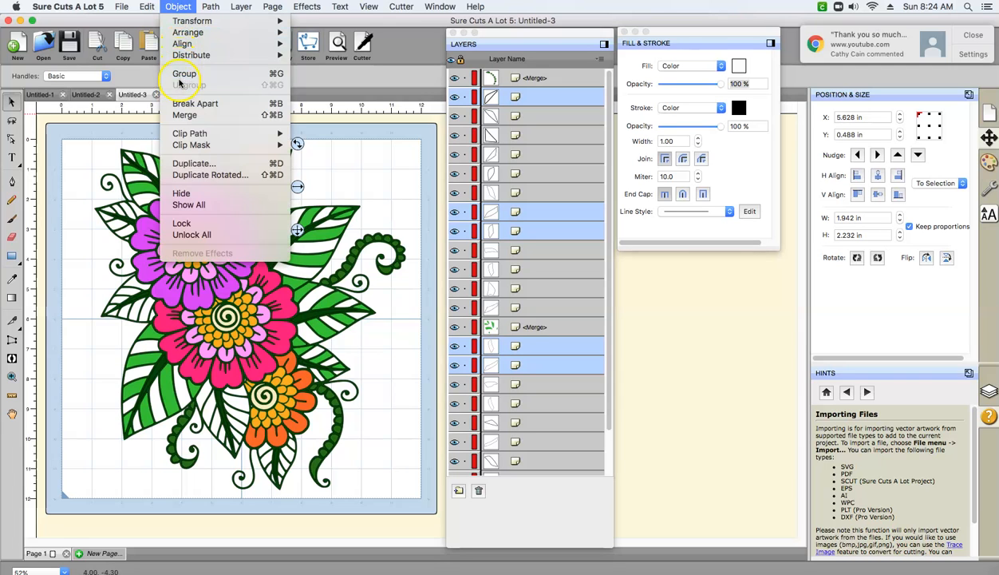
pyautogui.click(179, 78)
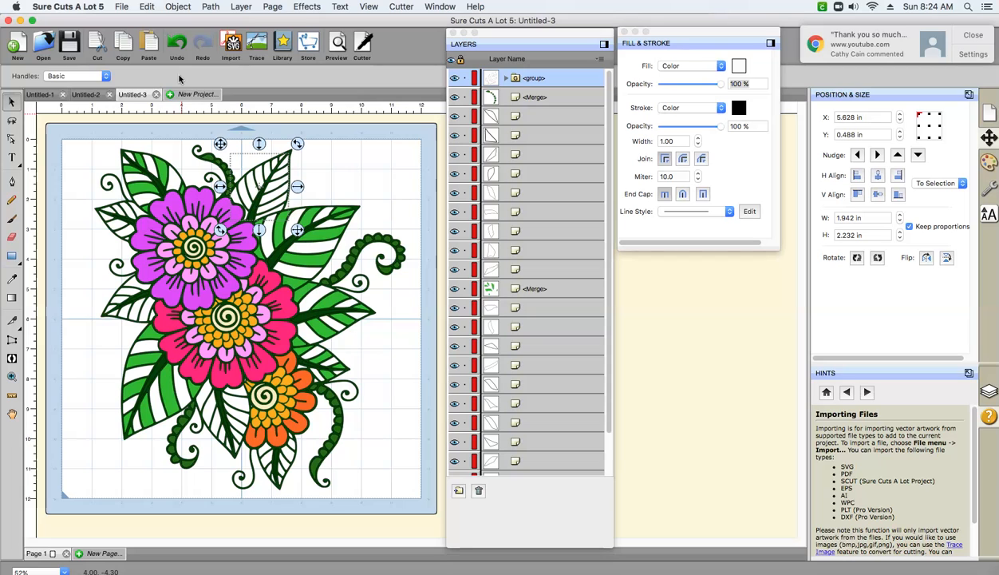
pyautogui.click(177, 46)
# - Merge the selected side segments of the leaf above and right of the purple flower into one object and clear the selection
pyautogui.click(177, 10)
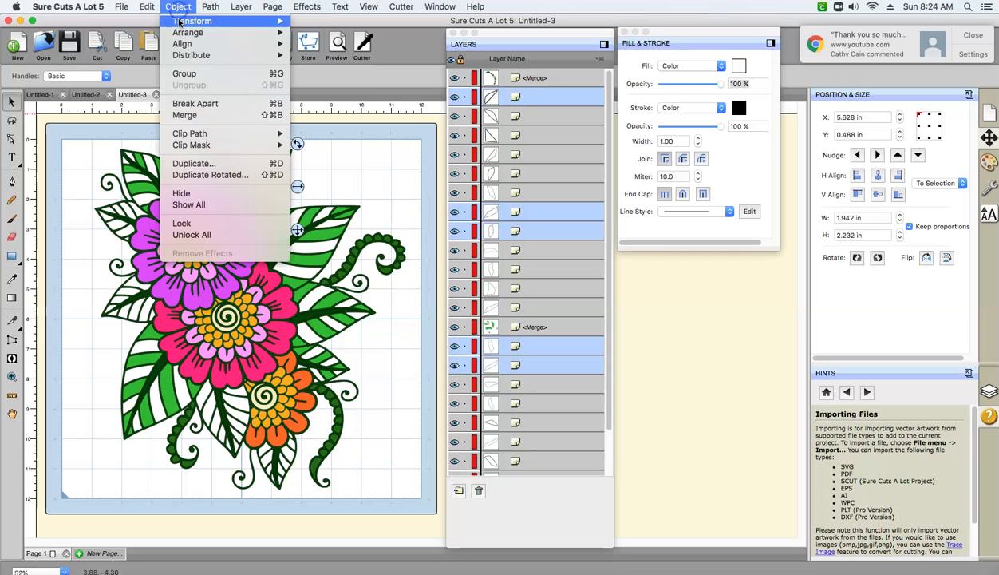
pyautogui.click(182, 116)
pyautogui.click(182, 154)
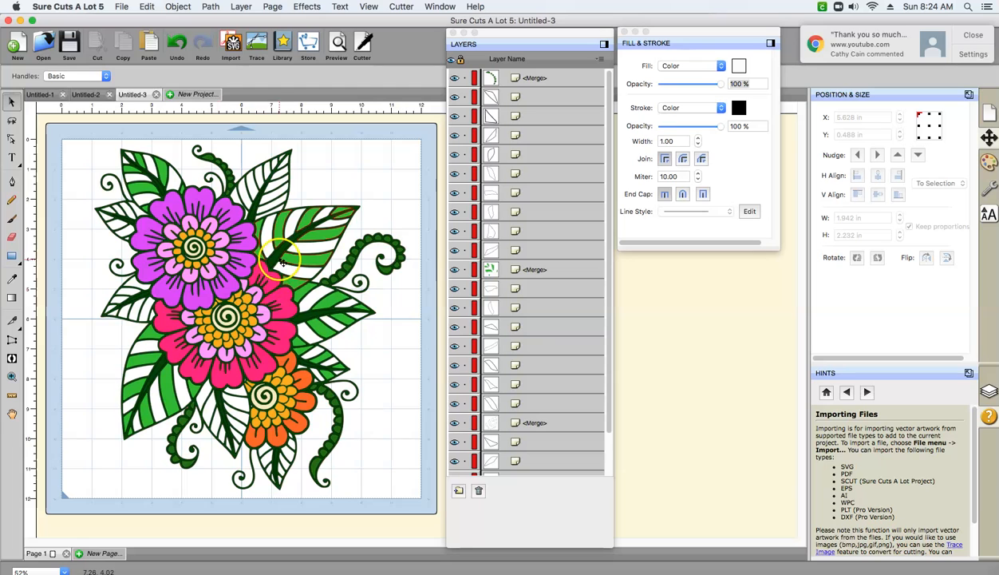
# - Fill the merged side segments of the leaf above and right of the purple flower with custom green 2EC72E
pyautogui.click(240, 202)
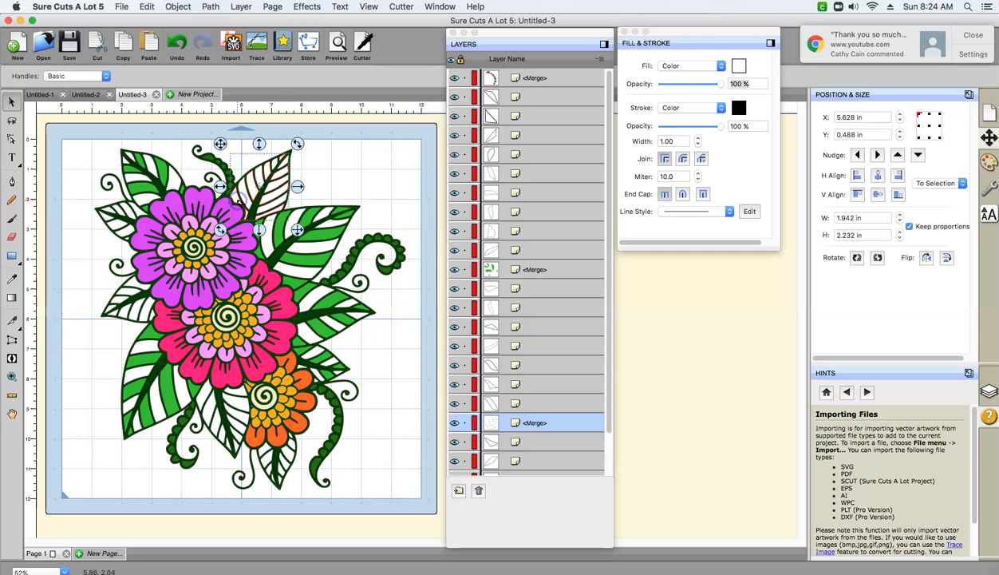
pyautogui.click(738, 66)
pyautogui.click(585, 384)
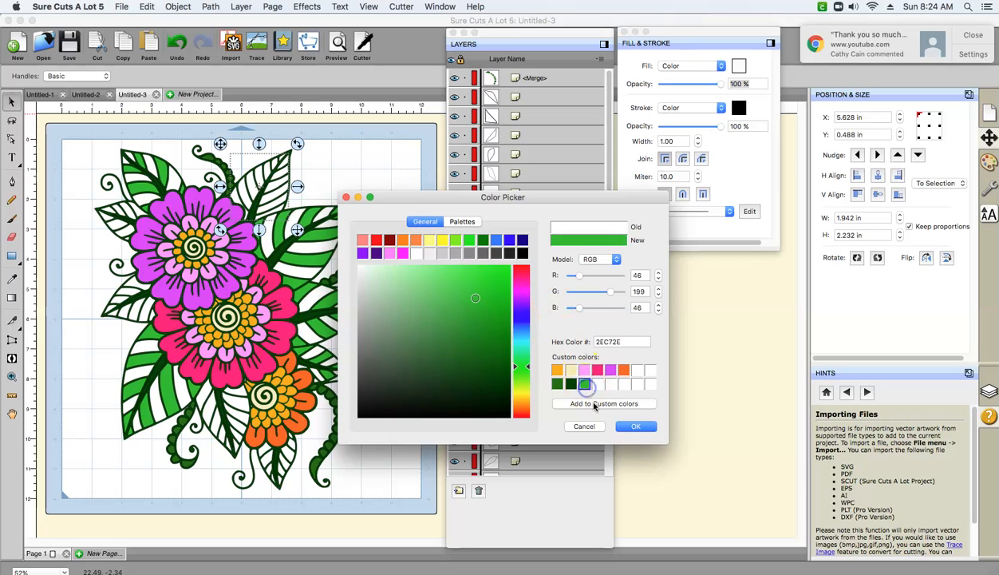
pyautogui.click(630, 426)
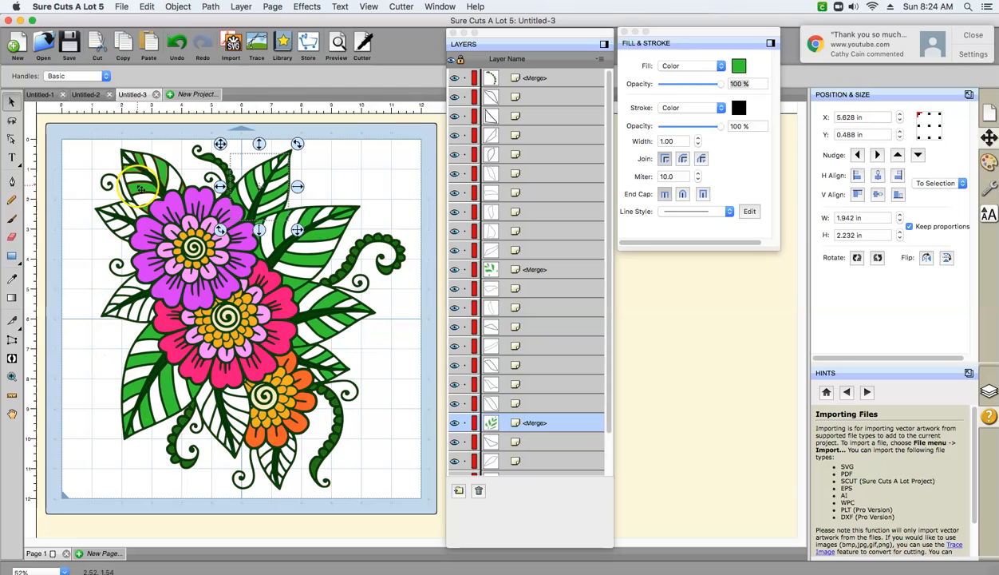
pyautogui.click(128, 212)
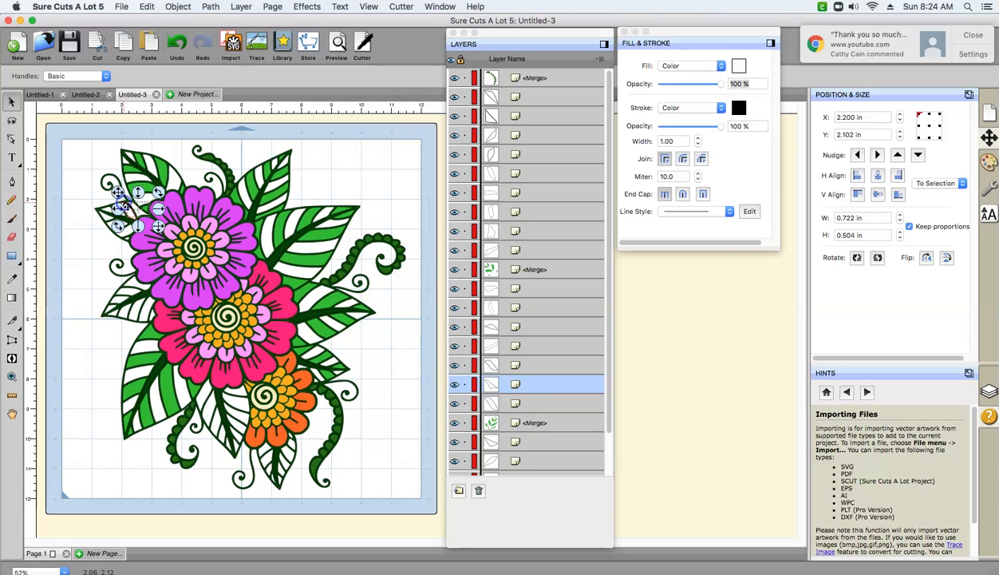
pyautogui.click(121, 292)
pyautogui.keyDown('shift'); pyautogui.click(123, 297); pyautogui.keyUp('shift')
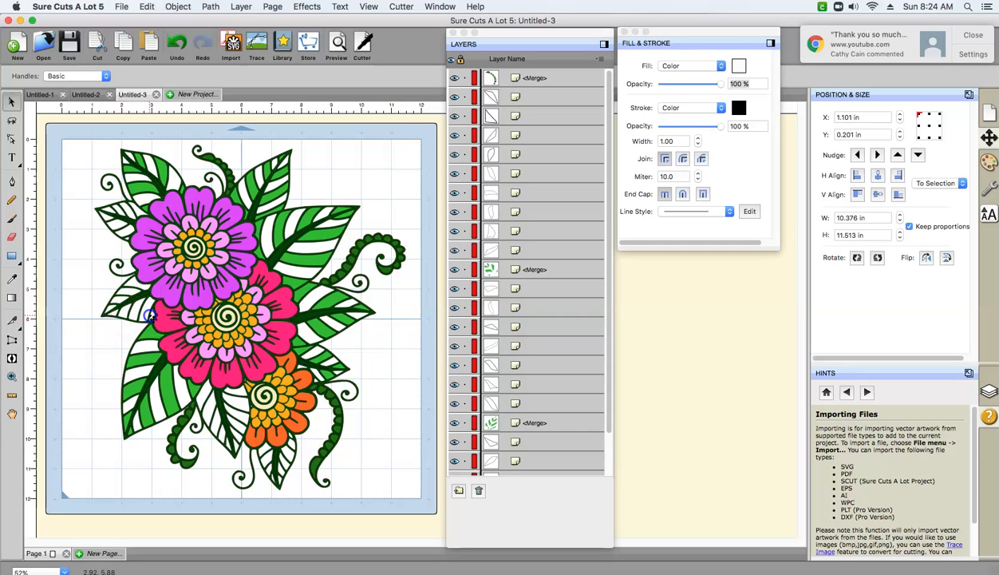
pyautogui.press('super+a')
pyautogui.click(96, 273)
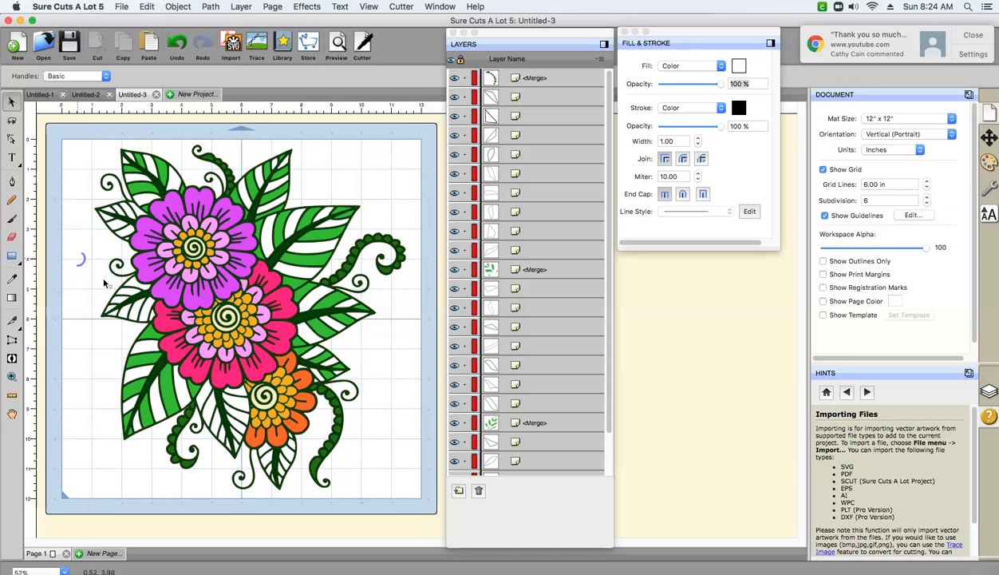
# - Select the side segments on both halves of the small leaf left of the pink flower, merge them into one object and clear the selection
pyautogui.click(154, 316)
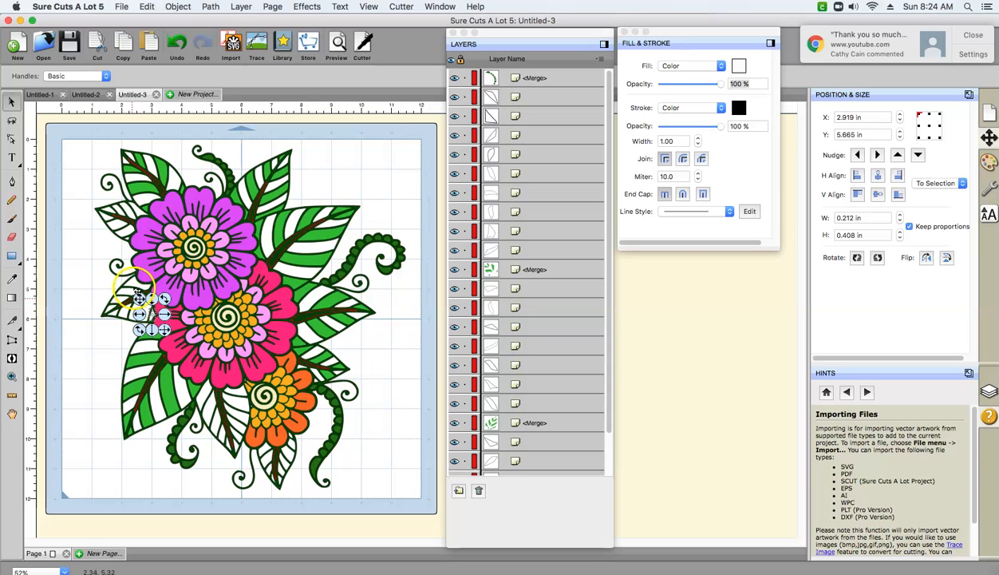
pyautogui.click(134, 308)
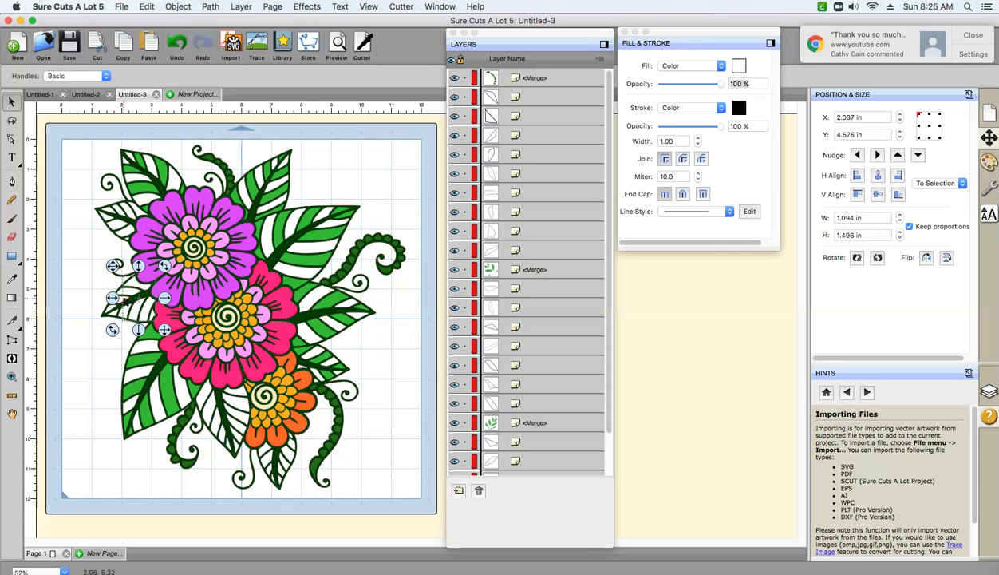
pyautogui.moveTo(112, 297); pyautogui.dragTo(99, 297)
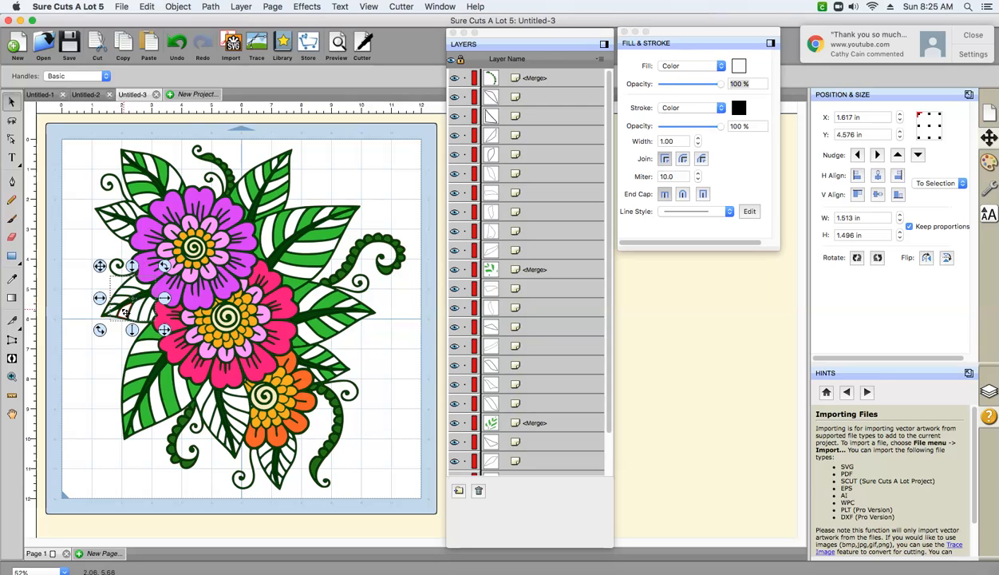
pyautogui.keyDown('shift'); pyautogui.click(115, 312); pyautogui.keyUp('shift')
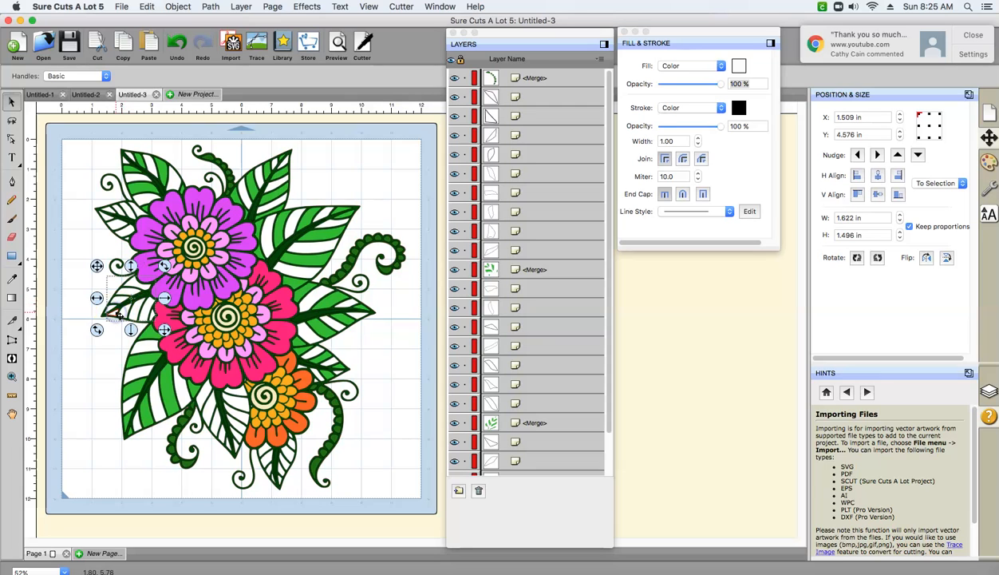
pyautogui.click(170, 95)
pyautogui.click(172, 8)
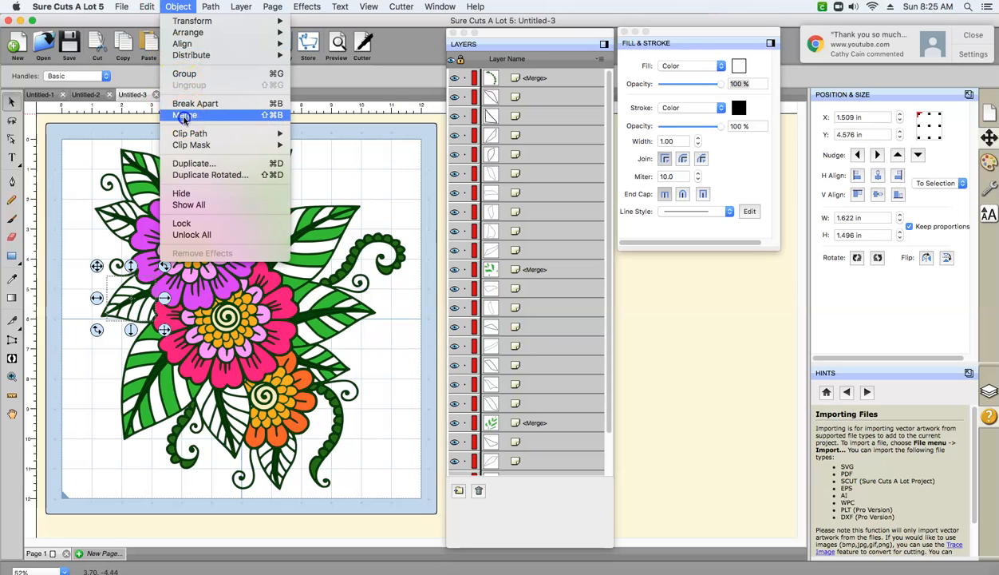
pyautogui.click(184, 116)
pyautogui.click(123, 367)
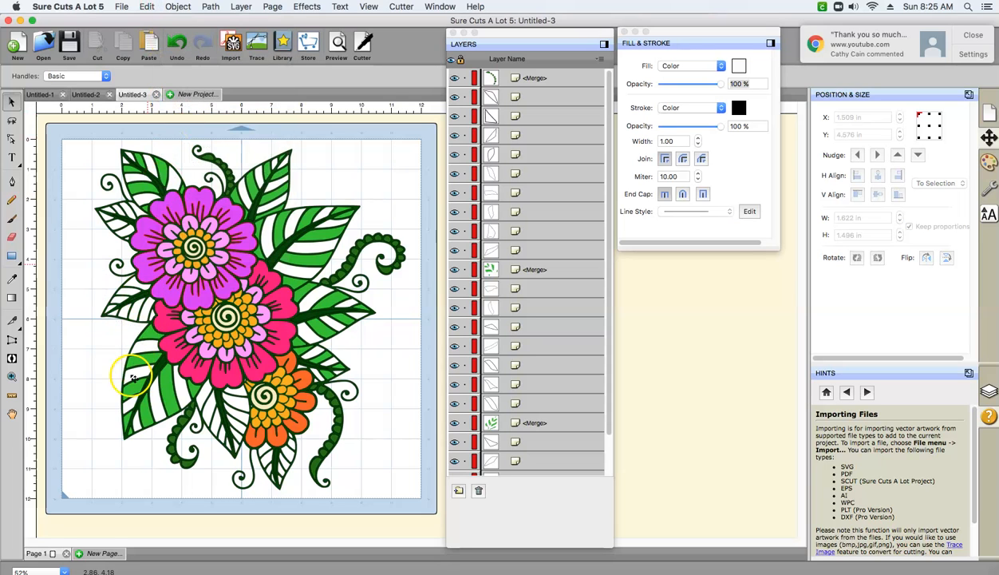
# - Fill the merged side segments of the small leaf left of the pink flower with custom green 2EC72E
pyautogui.click(135, 316)
pyautogui.click(739, 67)
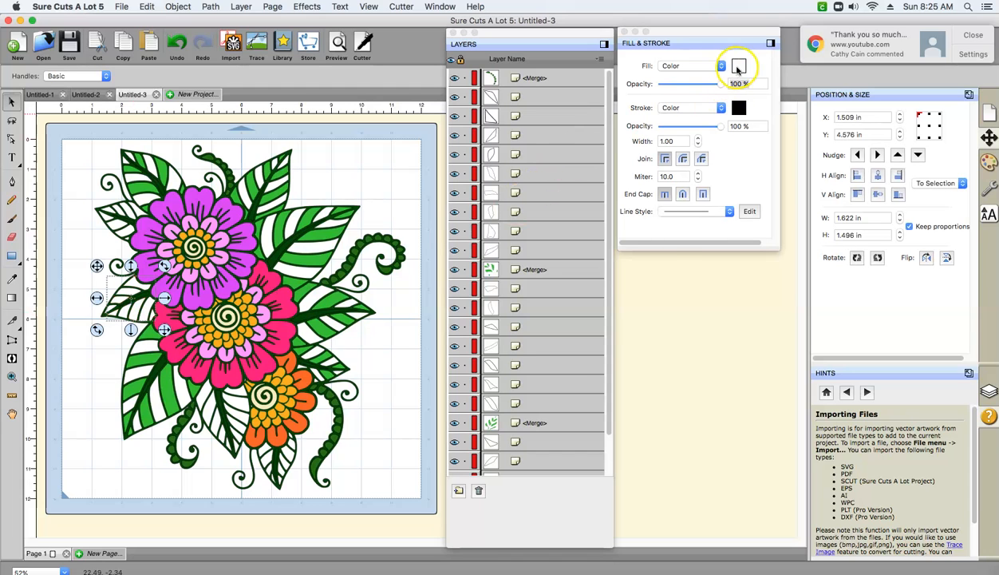
pyautogui.click(584, 383)
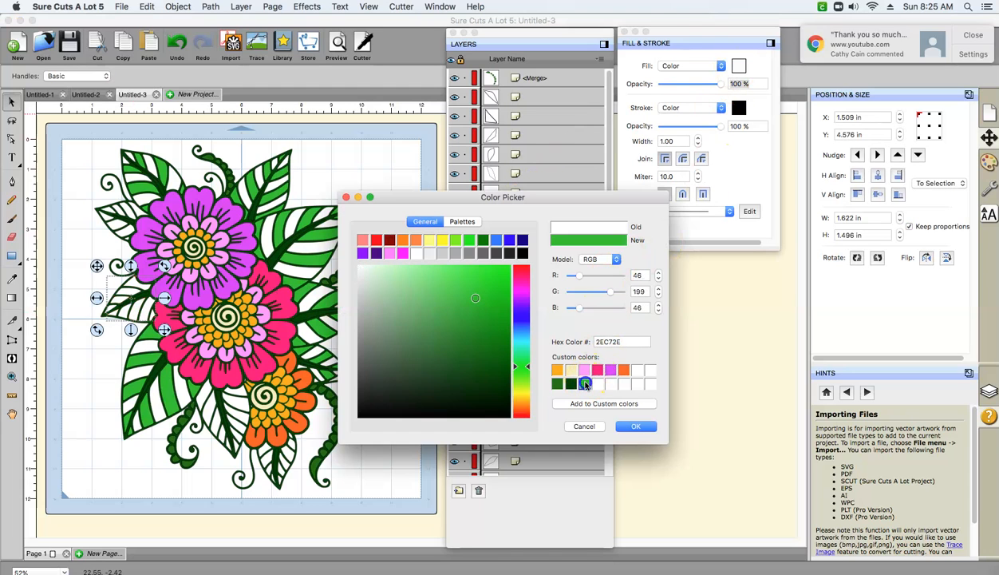
pyautogui.click(636, 426)
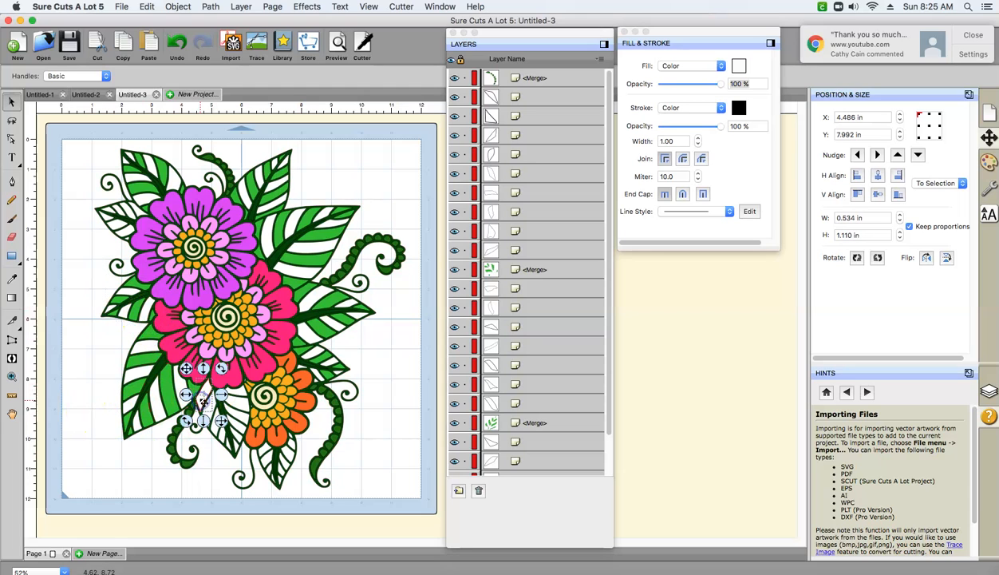
# - Select the side segments on both halves of the leaf below the pink flower, beside the orange flower, and merge them into one object
pyautogui.click(239, 391)
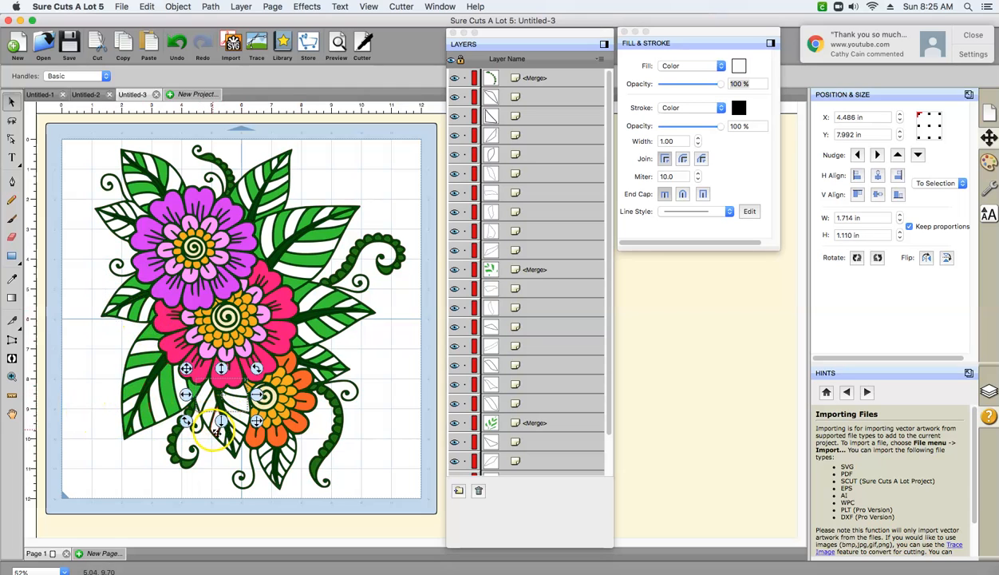
pyautogui.keyDown('shift'); pyautogui.click(242, 421); pyautogui.keyUp('shift')
pyautogui.keyDown('shift'); pyautogui.click(229, 415); pyautogui.keyUp('shift')
pyautogui.keyDown('shift'); pyautogui.click(215, 425); pyautogui.keyUp('shift')
pyautogui.keyDown('shift'); pyautogui.click(206, 414); pyautogui.keyUp('shift')
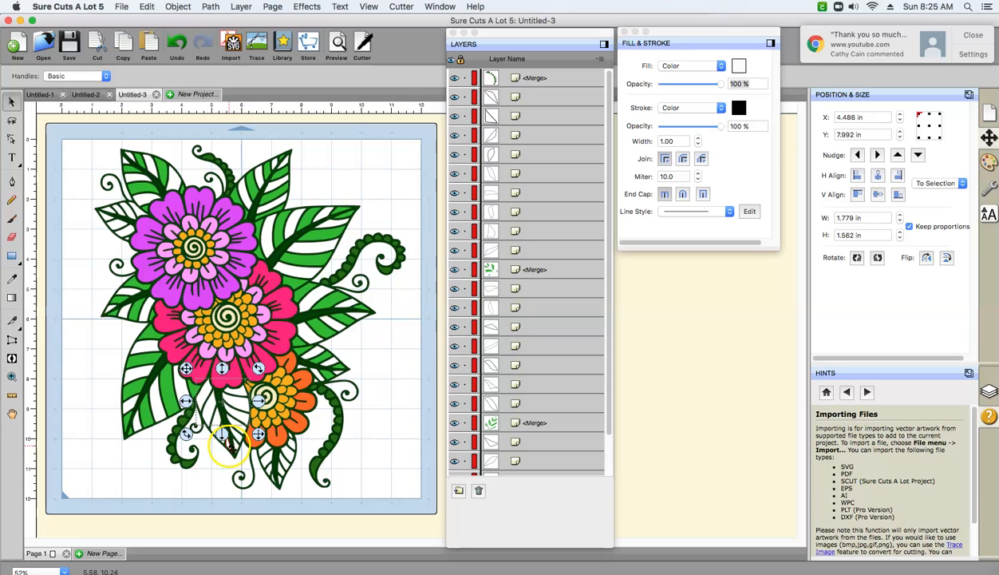
pyautogui.keyDown('shift'); pyautogui.click(225, 439); pyautogui.keyUp('shift')
pyautogui.keyDown('shift'); pyautogui.click(238, 439); pyautogui.keyUp('shift')
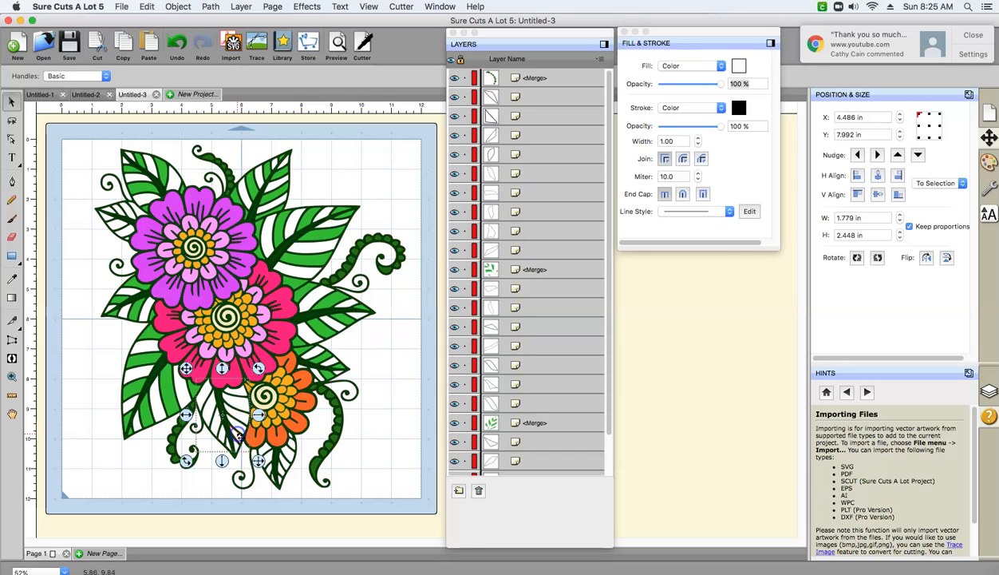
pyautogui.click(179, 7)
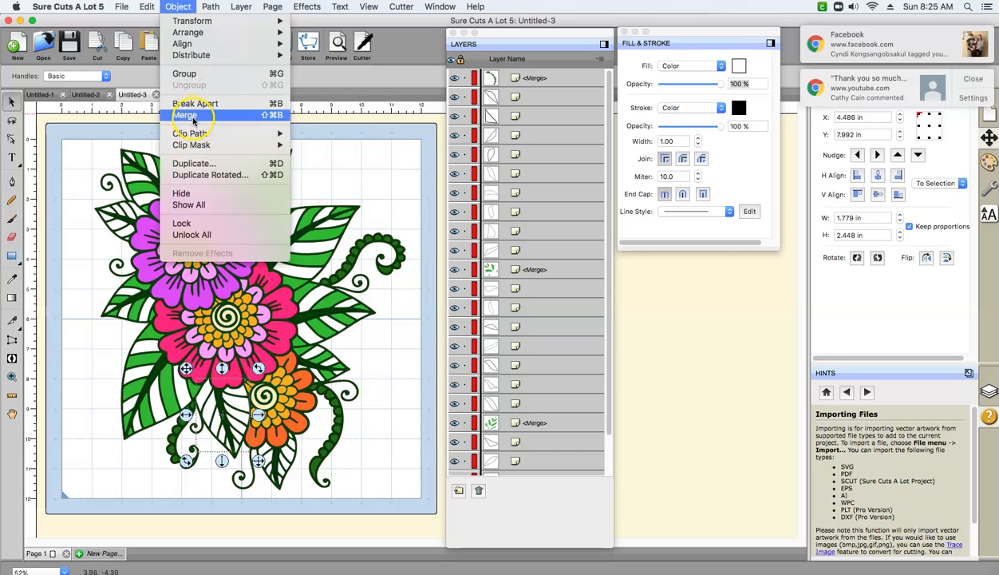
pyautogui.click(188, 116)
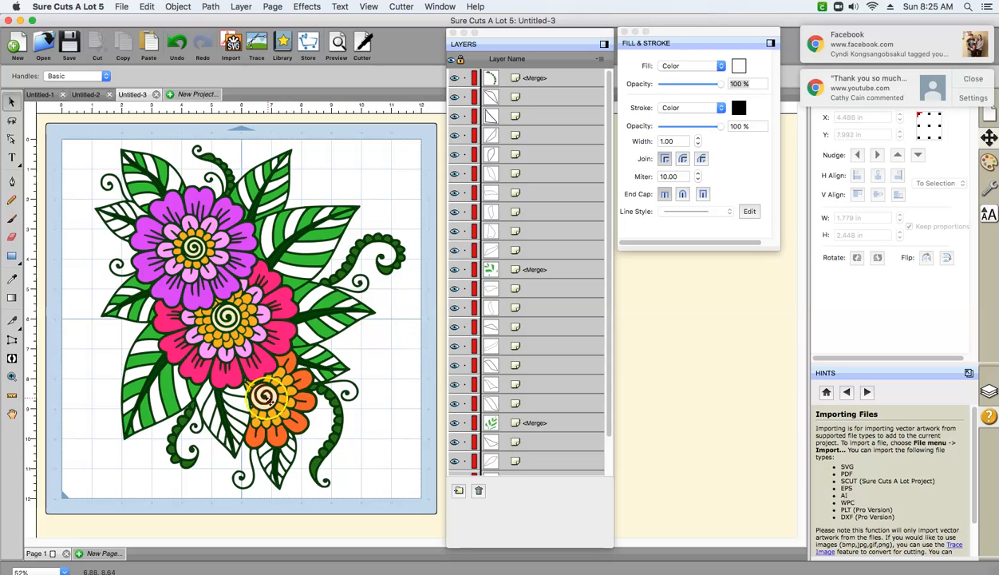
# - Add the missed segments of the leaf below the pink flower to its merged side segments and merge them again
pyautogui.click(242, 411)
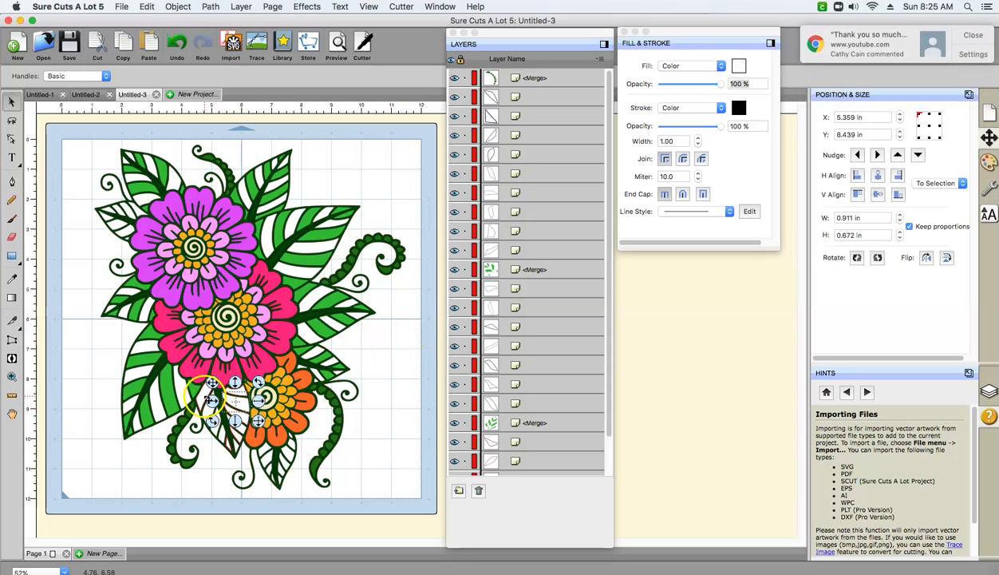
pyautogui.click(213, 468)
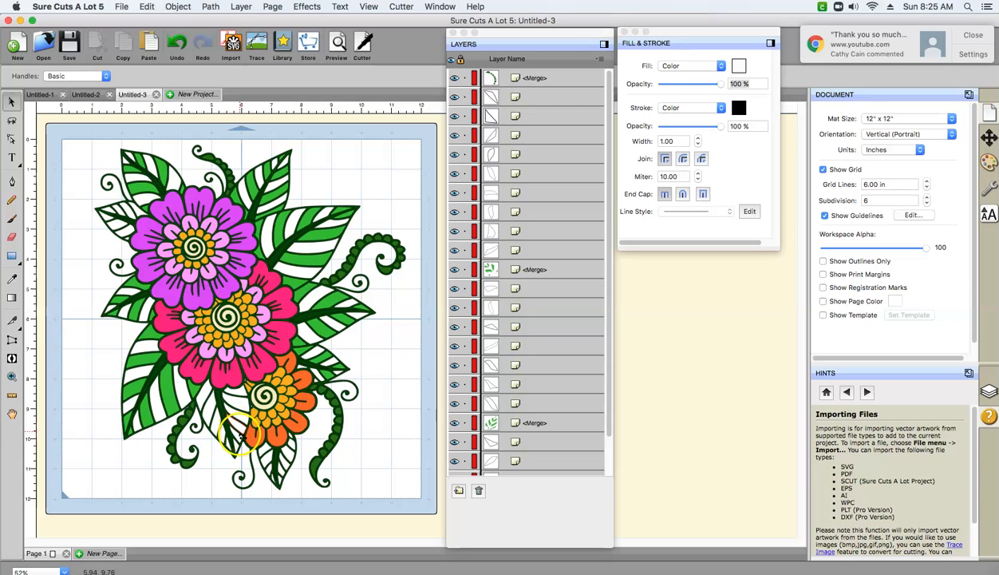
pyautogui.click(237, 439)
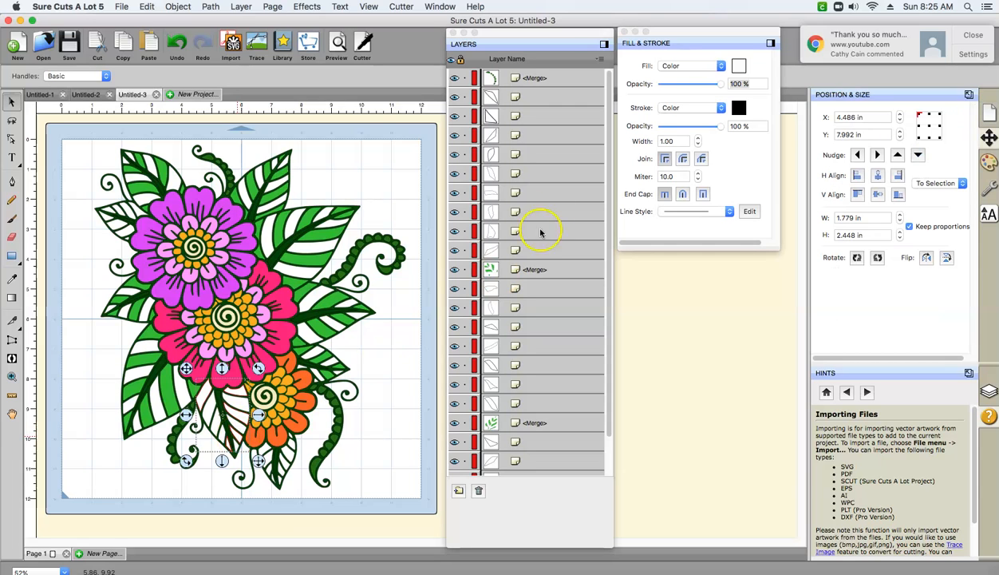
pyautogui.click(217, 416)
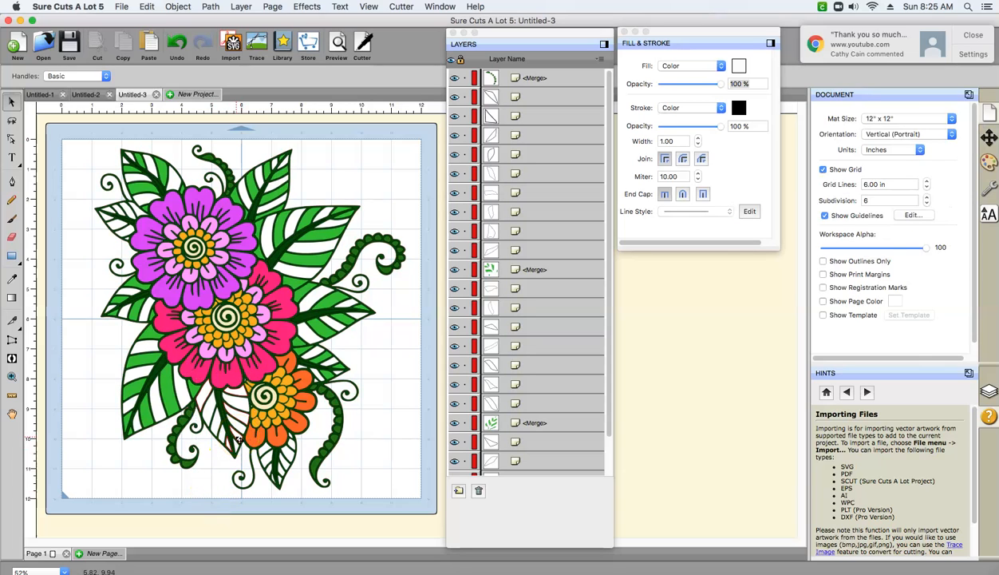
pyautogui.click(237, 440)
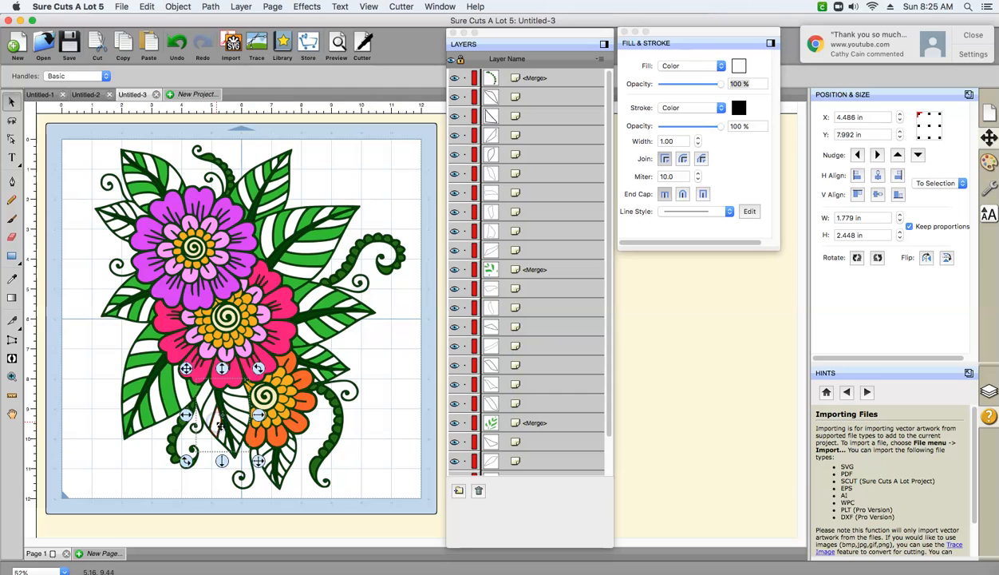
pyautogui.click(178, 7)
pyautogui.click(185, 115)
pyautogui.click(227, 379)
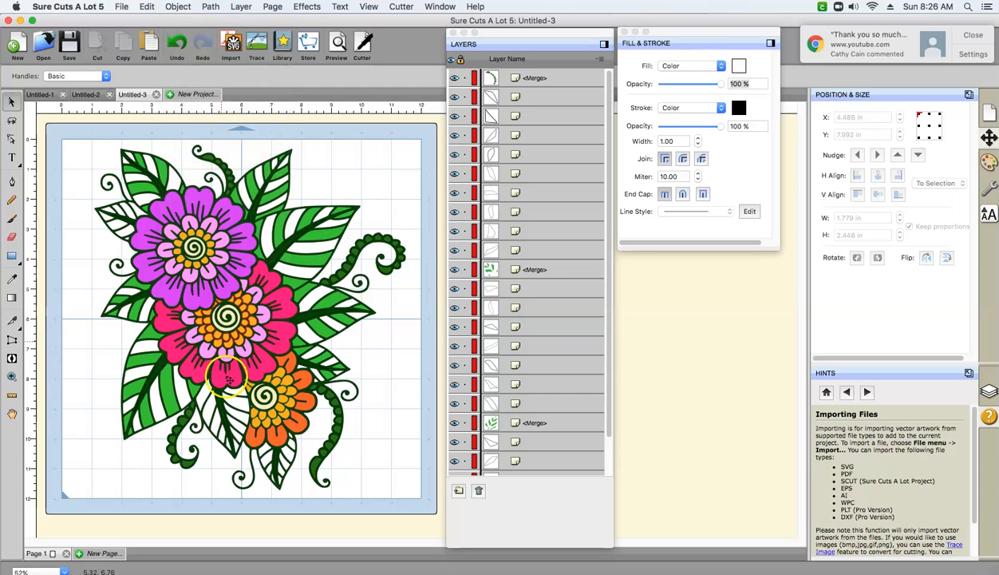
# - Fill the merged side segments of the leaf below the pink flower with custom green 2EC72E and clear the selection
pyautogui.click(217, 427)
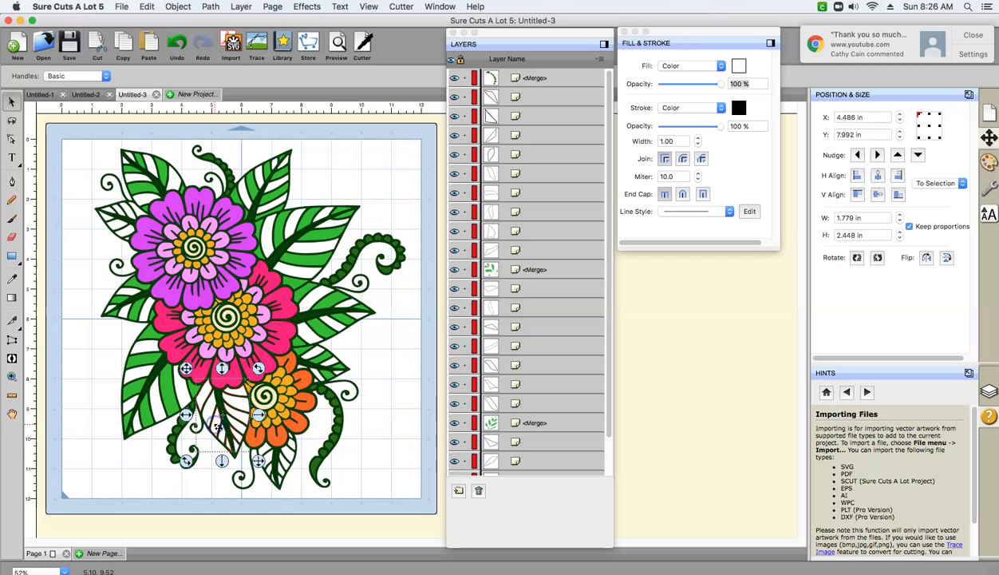
pyautogui.click(738, 66)
pyautogui.click(580, 385)
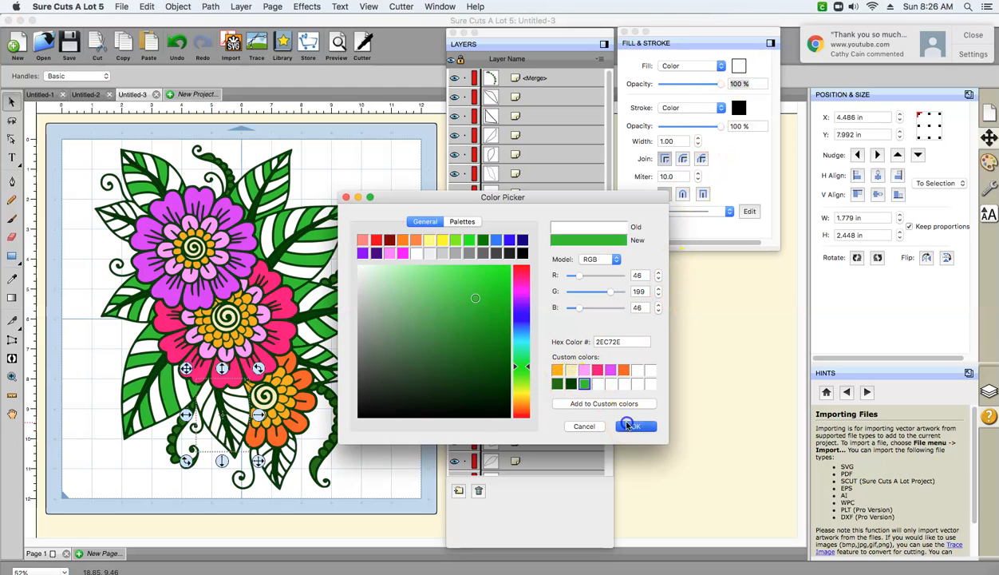
pyautogui.click(632, 426)
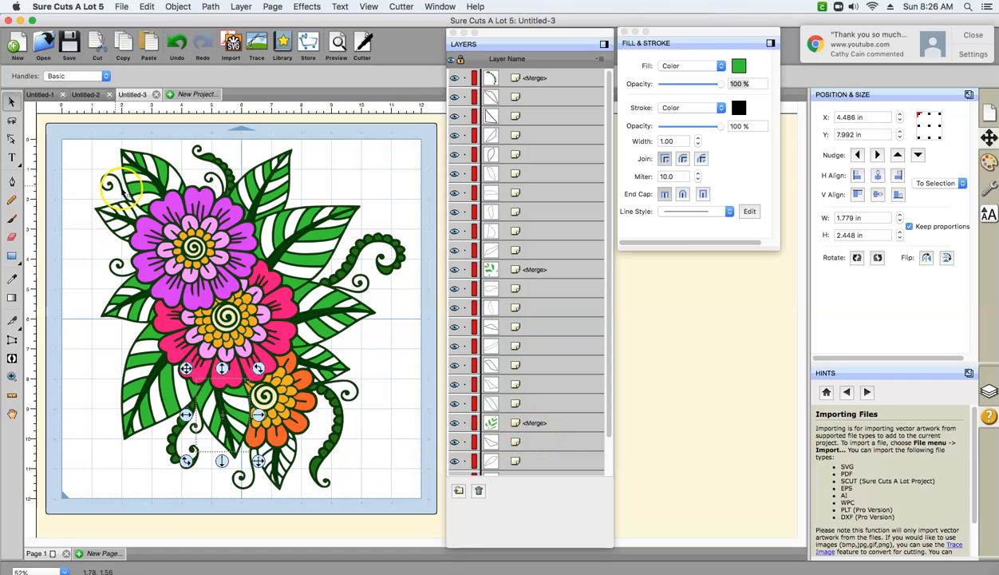
pyautogui.click(77, 129)
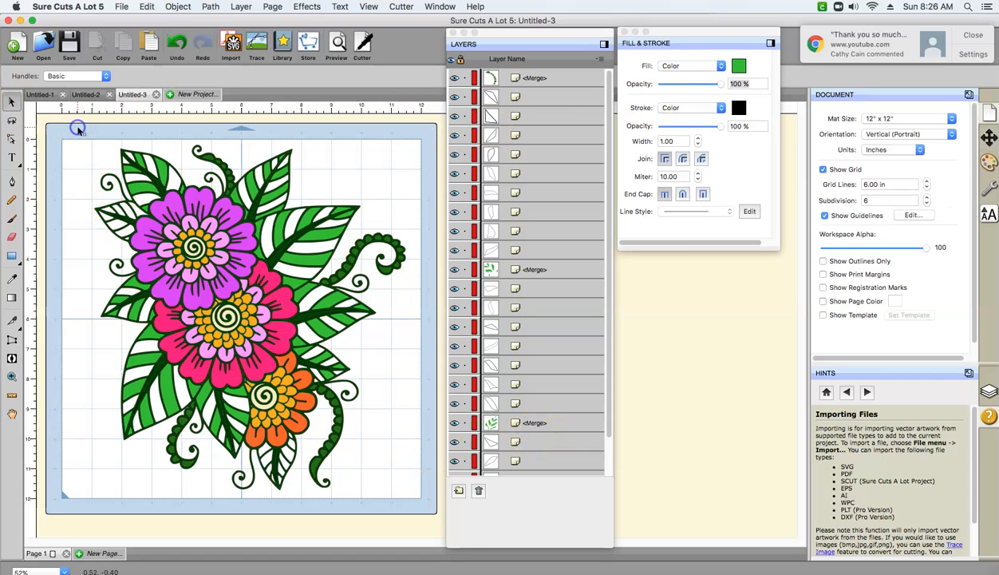
pyautogui.click(973, 35)
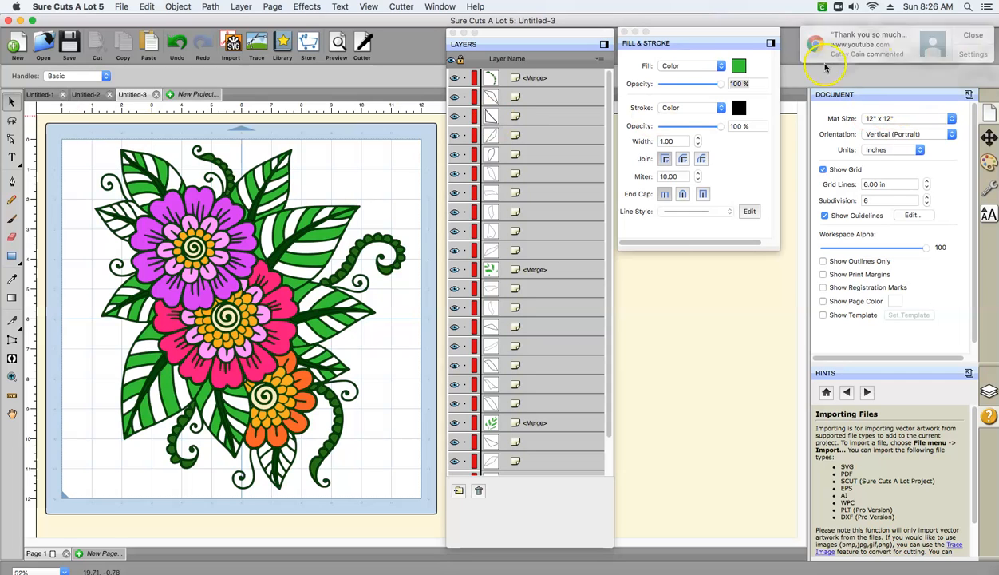
# - Select the side segments on both halves of the small leaf left of the purple flower and merge them into one object
pyautogui.click(110, 209)
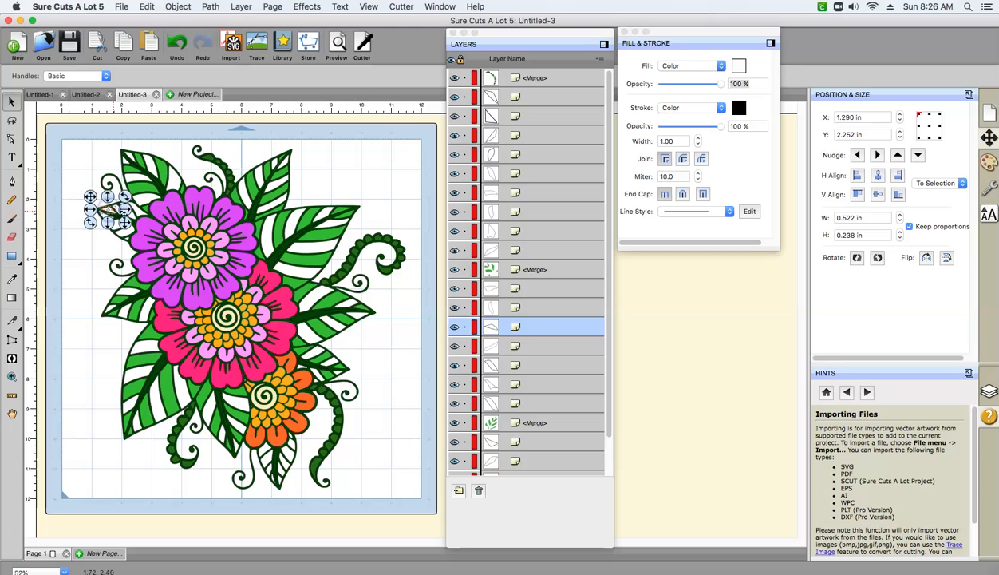
pyautogui.click(128, 214)
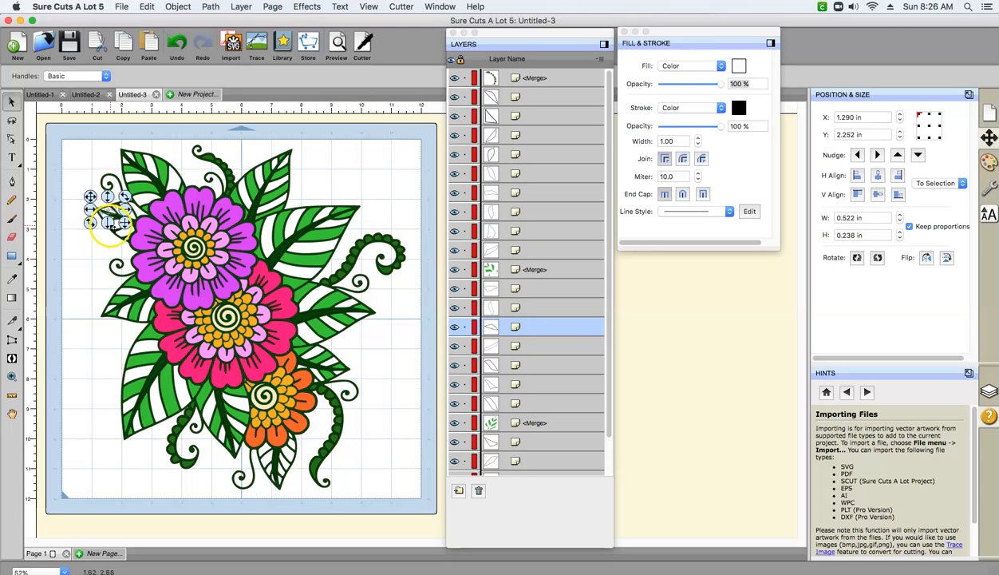
pyautogui.moveTo(121, 232); pyautogui.dragTo(124, 235)
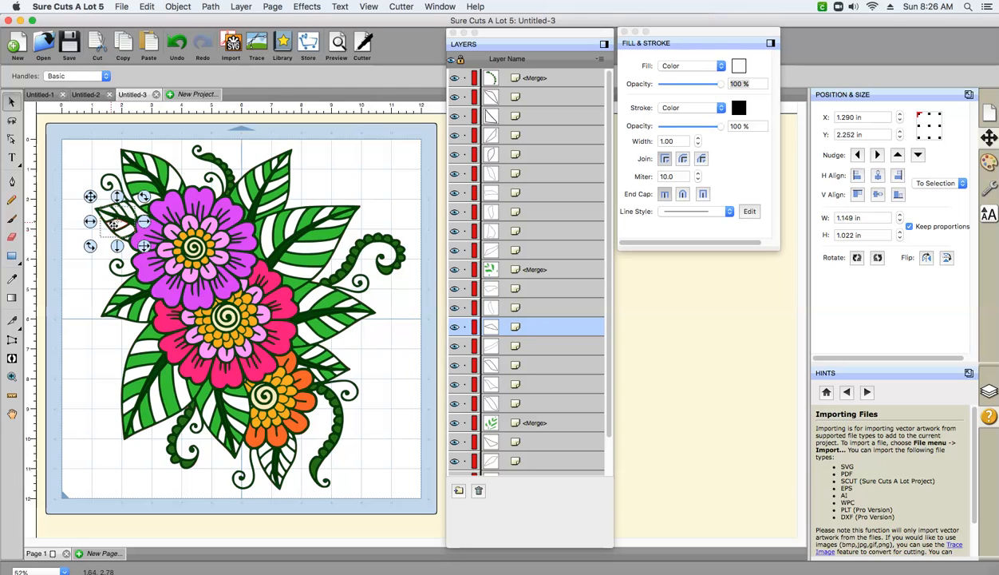
pyautogui.keyDown('shift'); pyautogui.click(107, 218); pyautogui.keyUp('shift')
pyautogui.click(178, 6)
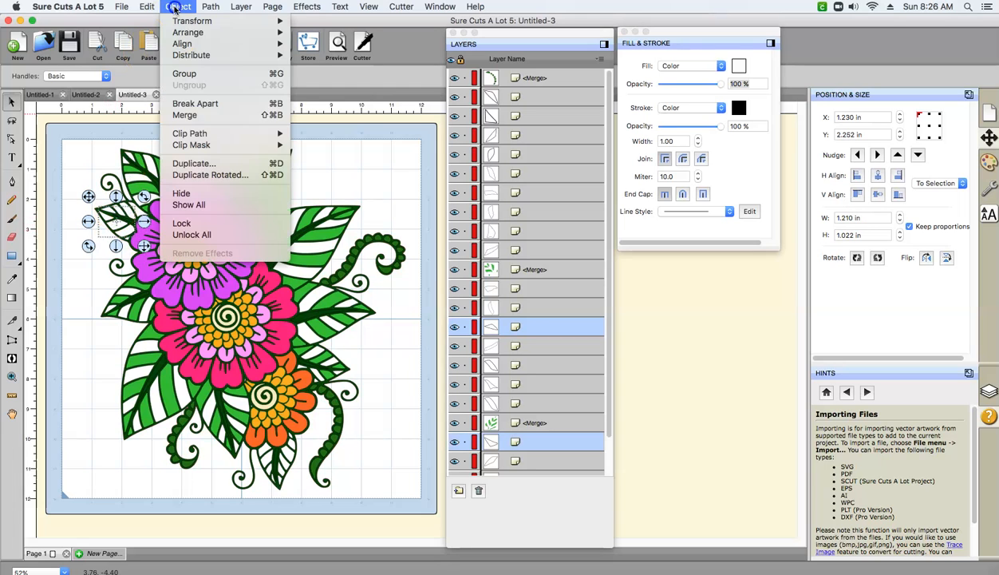
pyautogui.click(172, 115)
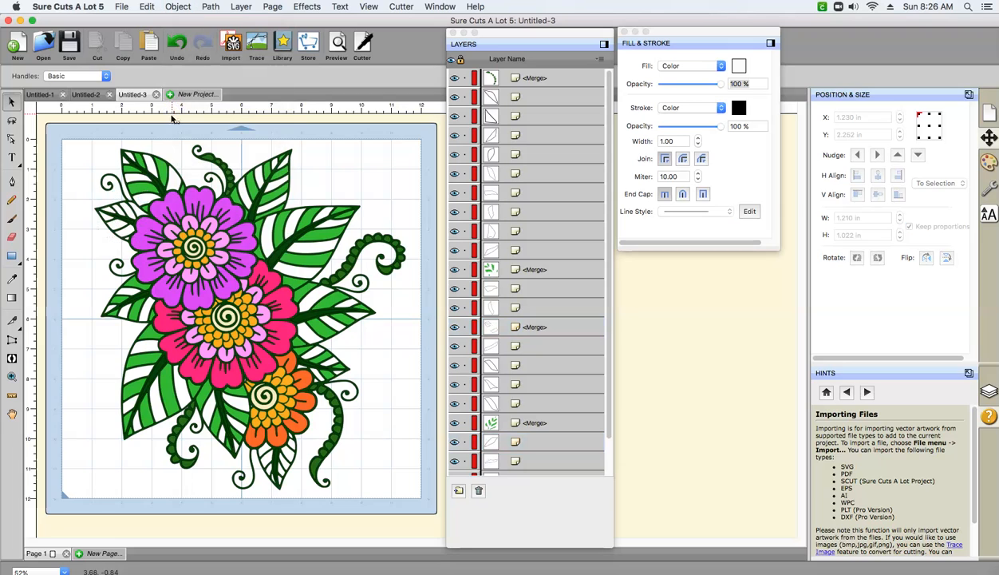
# - Add the missed upper segment of the small leaf left of the purple flower to its merged segments and merge again
pyautogui.click(123, 224)
pyautogui.click(123, 231)
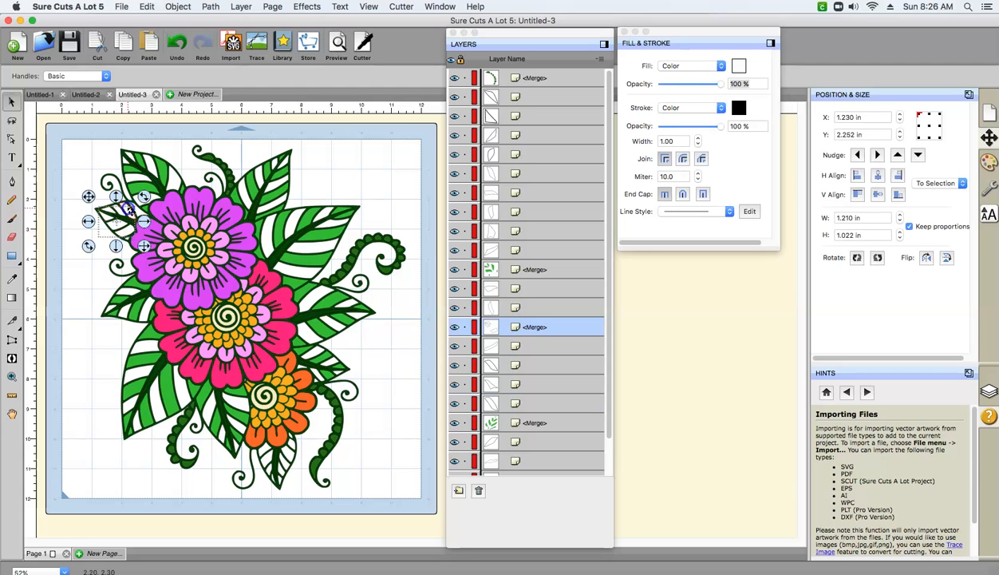
pyautogui.keyDown('shift'); pyautogui.click(129, 209); pyautogui.keyUp('shift')
pyautogui.click(178, 7)
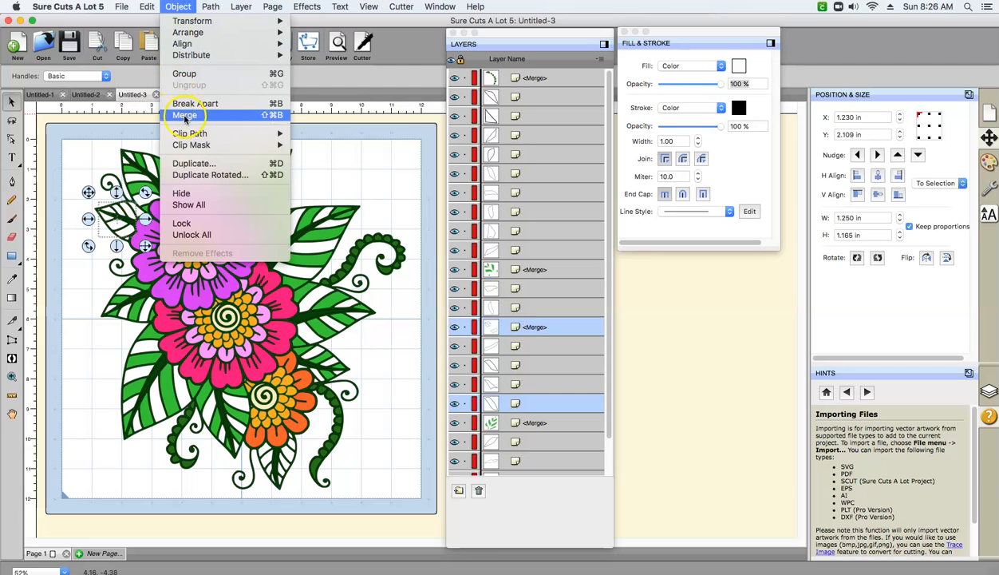
pyautogui.click(185, 116)
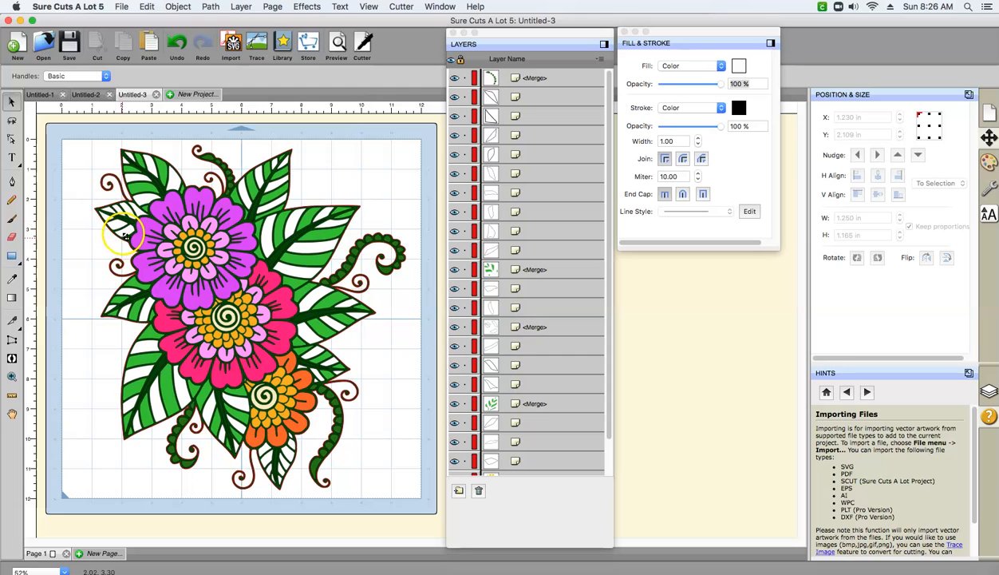
# - Fill the merged side segments of the small leaf left of the purple flower with custom green 2EC72E
pyautogui.click(125, 237)
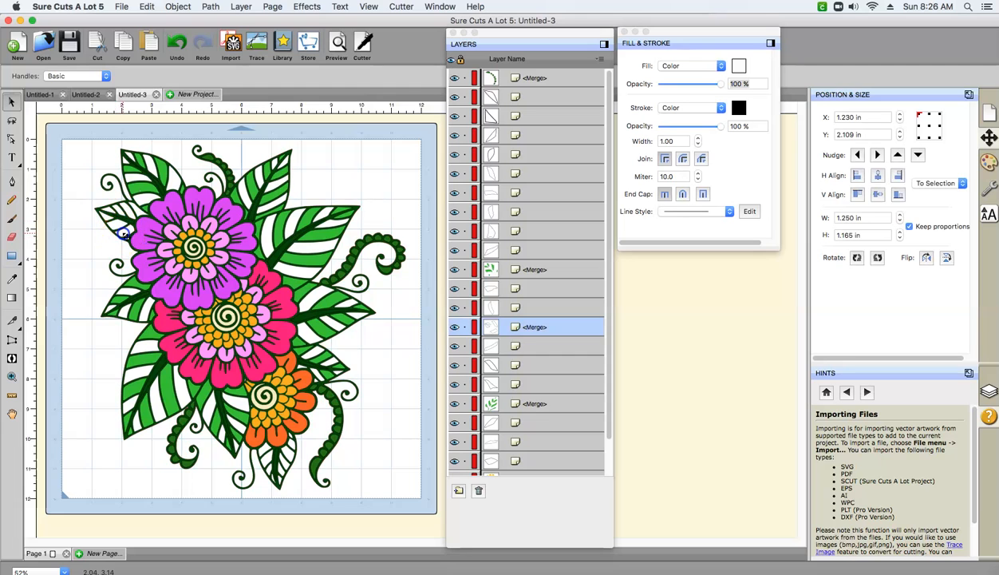
pyautogui.click(739, 66)
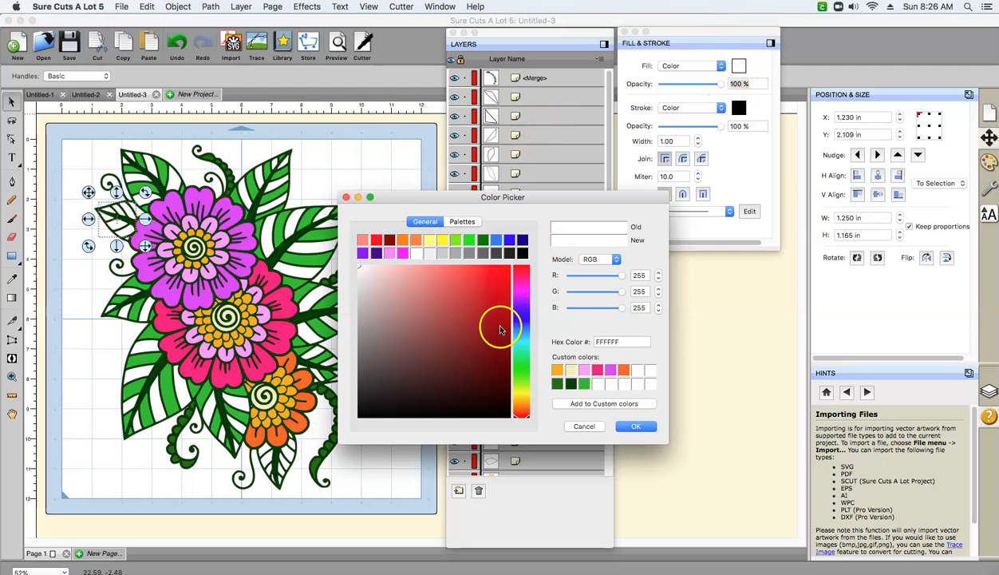
pyautogui.click(585, 385)
pyautogui.click(634, 427)
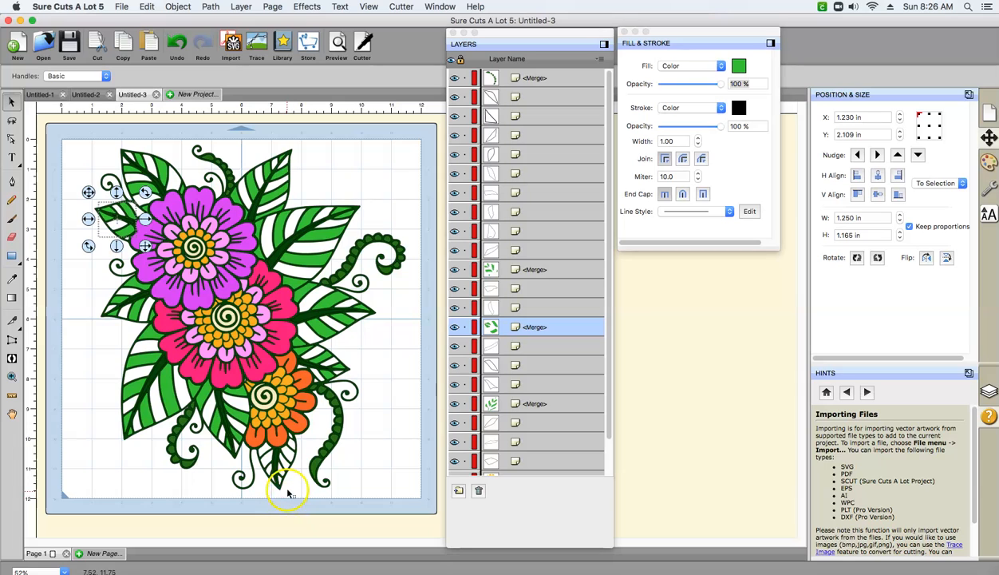
# - Select side segments on both halves of the leaf below the orange flower and merge them into one object
pyautogui.click(293, 436)
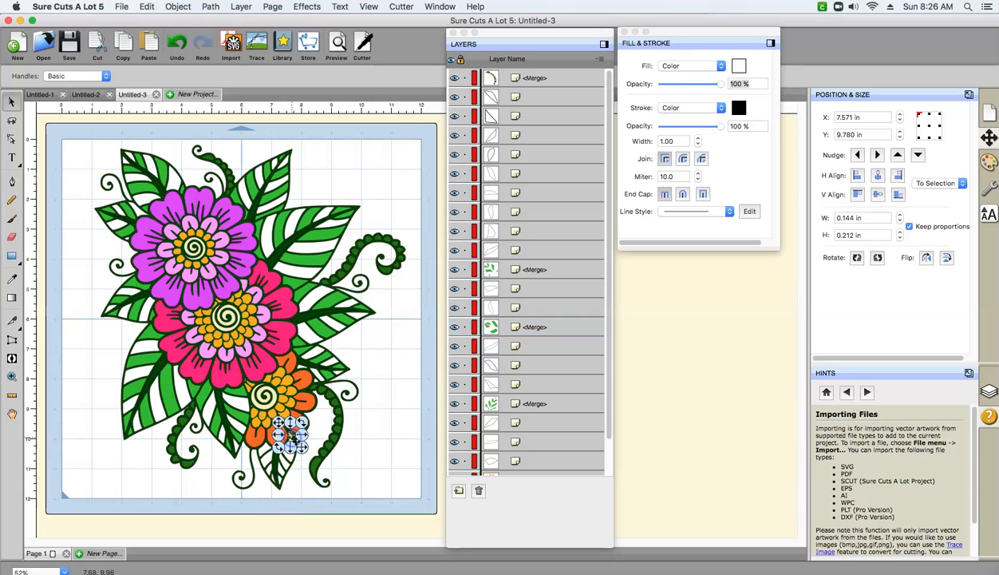
pyautogui.click(295, 471)
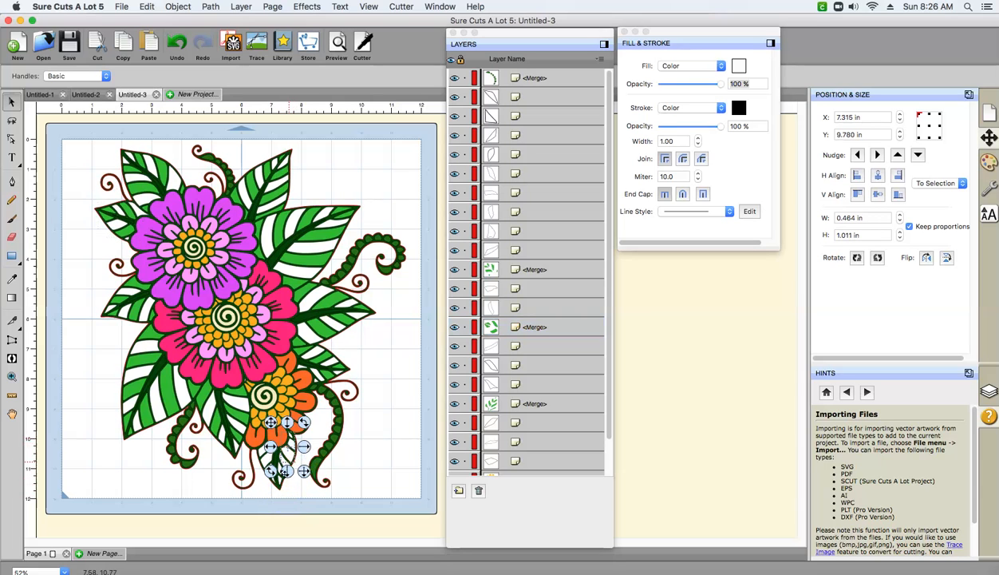
pyautogui.click(268, 465)
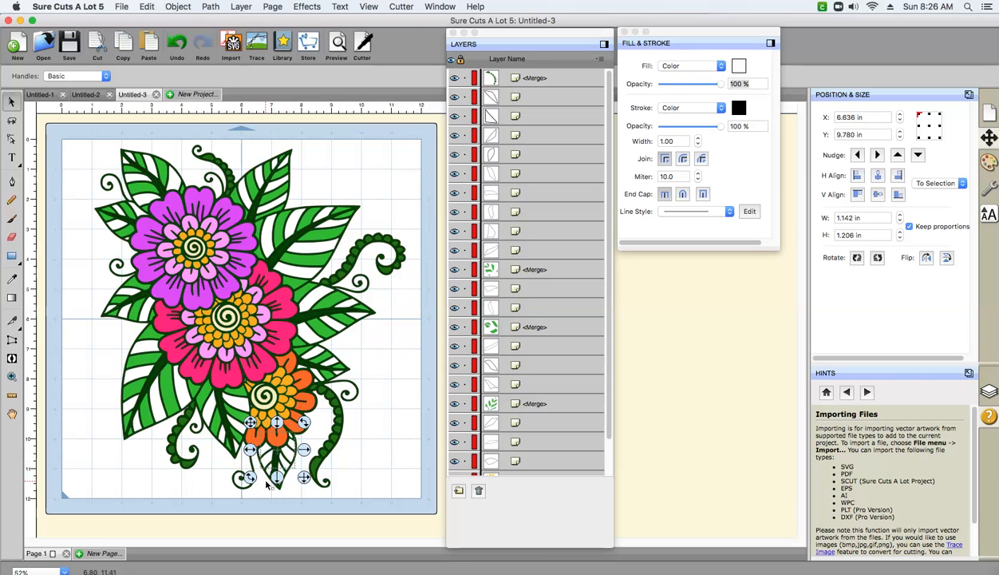
pyautogui.click(178, 6)
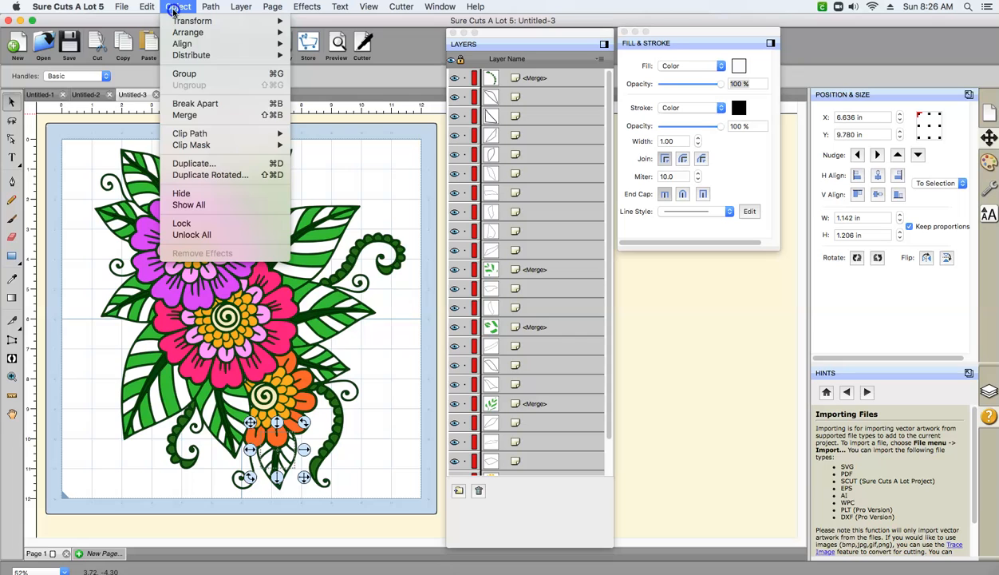
pyautogui.click(184, 118)
pyautogui.click(233, 478)
pyautogui.click(272, 479)
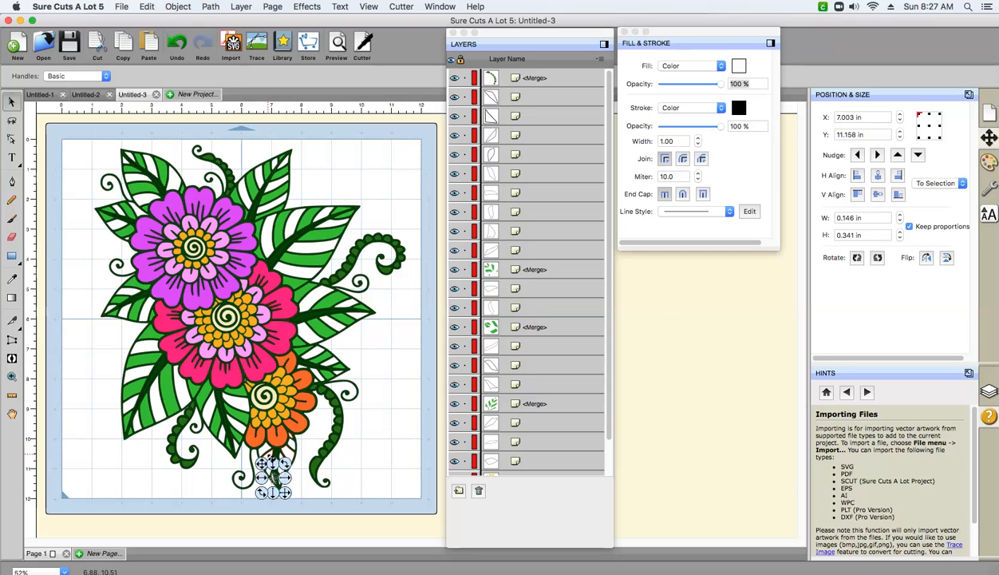
pyautogui.click(178, 7)
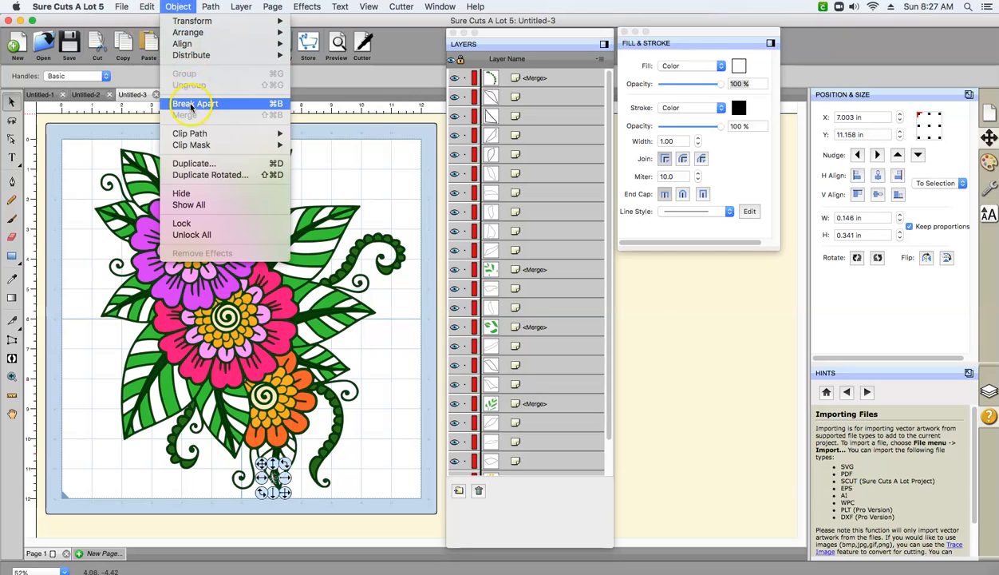
pyautogui.click(365, 439)
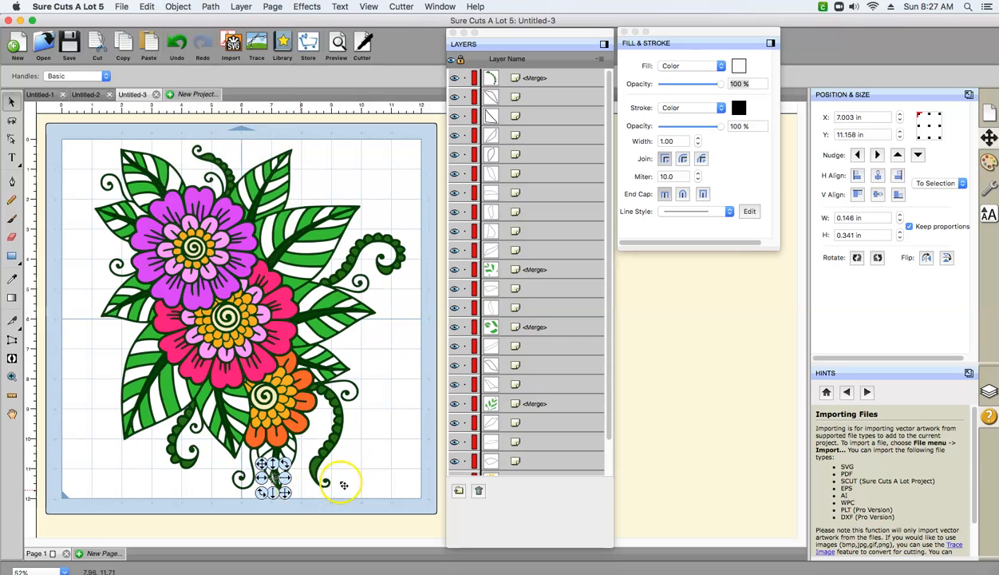
pyautogui.click(306, 491)
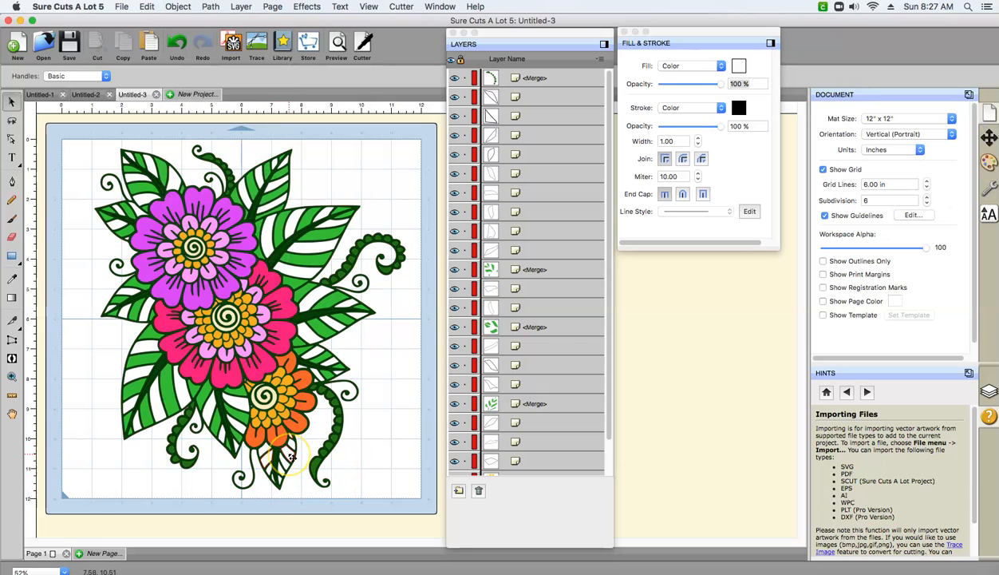
# - Add the missed tip segment of the leaf below the orange flower to its other side segments and merge them
pyautogui.click(282, 473)
pyautogui.keyDown('shift'); pyautogui.click(275, 455); pyautogui.keyUp('shift')
pyautogui.keyDown('shift'); pyautogui.click(293, 437); pyautogui.keyUp('shift')
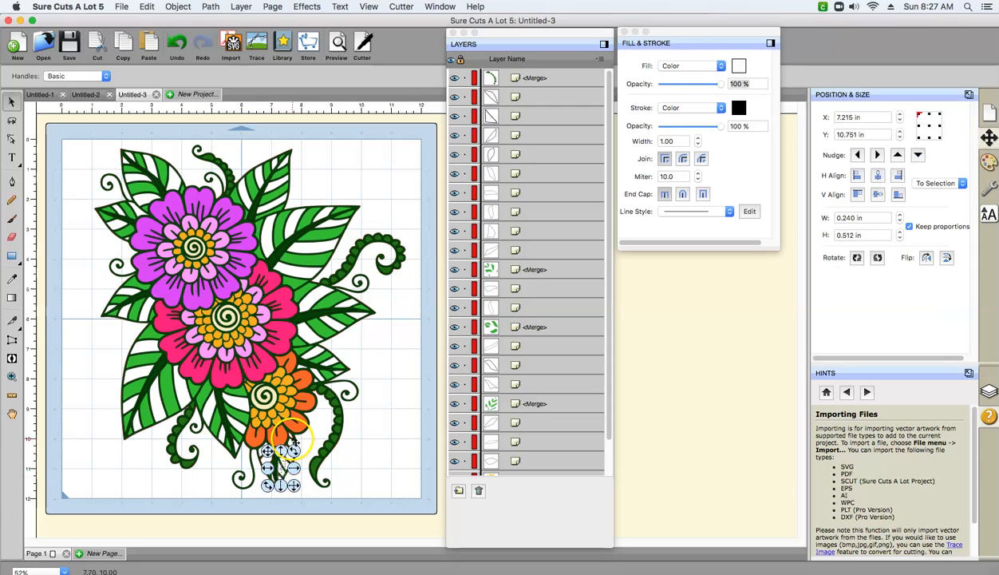
pyautogui.click(182, 7)
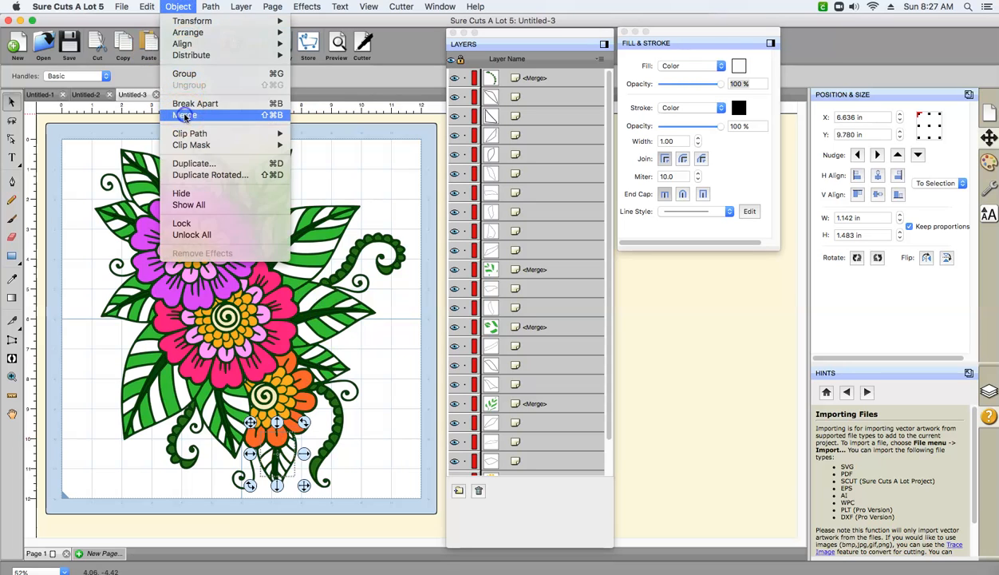
pyautogui.click(184, 116)
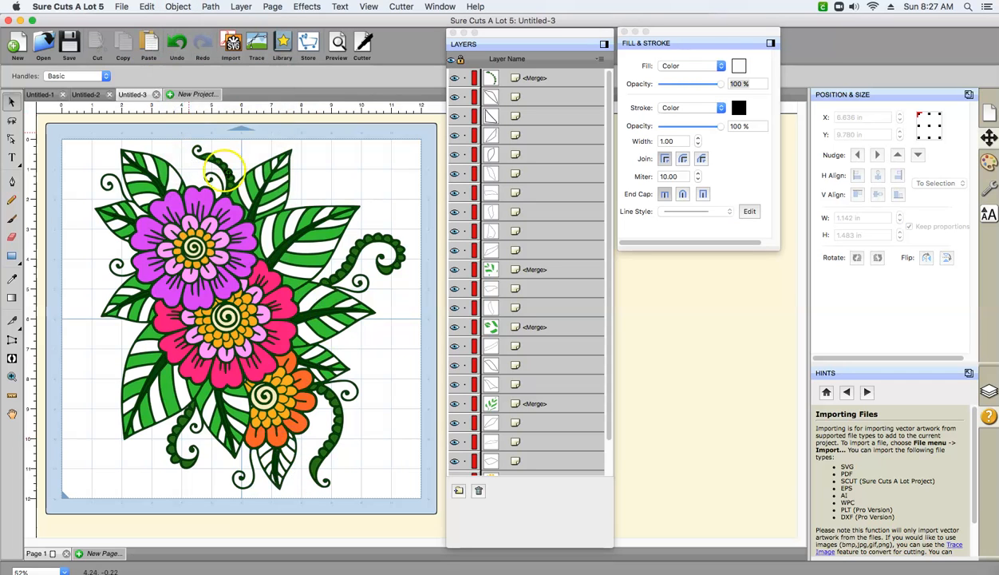
# - Fill the merged side segments of the leaf below the orange flower with custom green 2EC72E
pyautogui.click(279, 473)
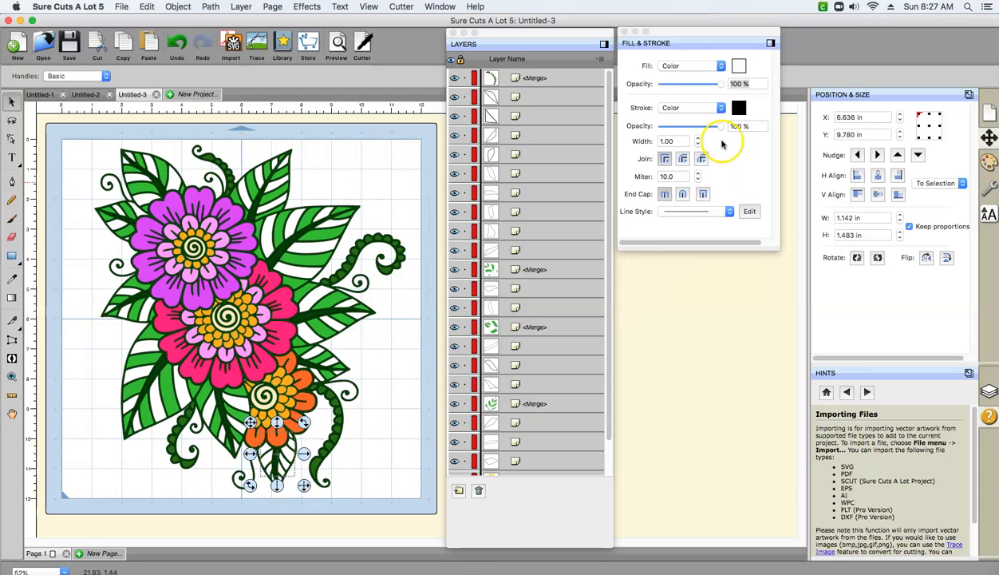
pyautogui.click(739, 66)
pyautogui.click(585, 384)
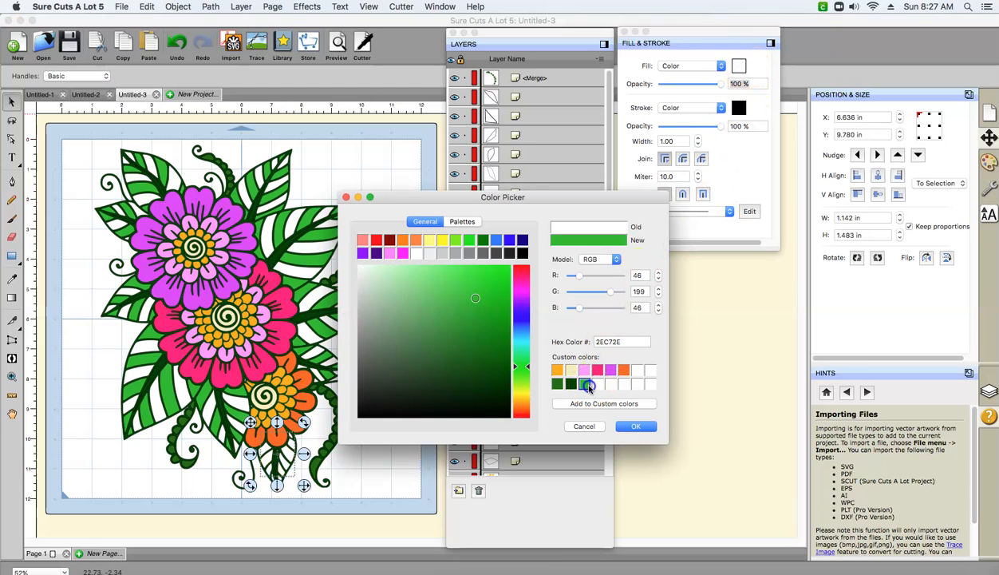
pyautogui.click(633, 428)
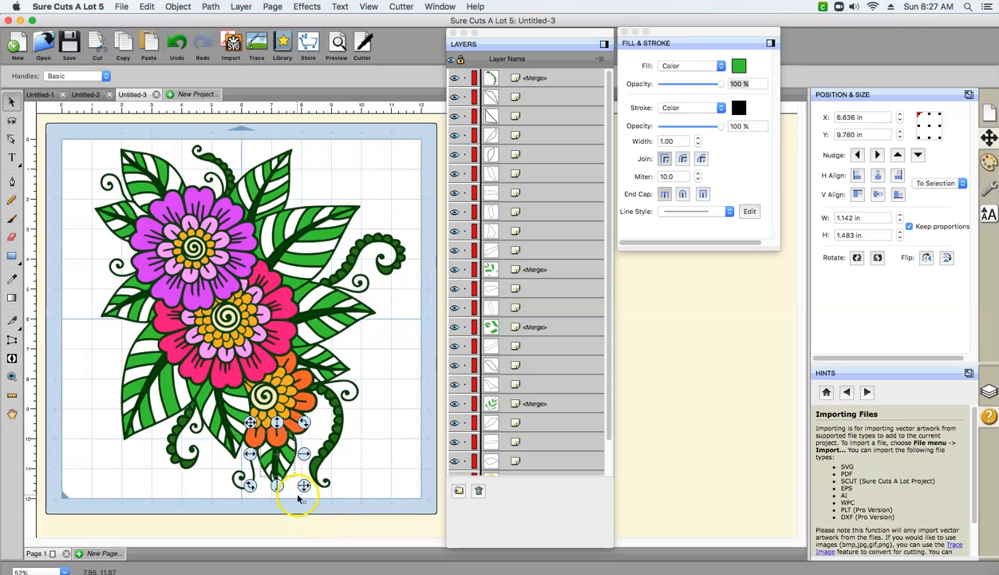
pyautogui.click(385, 492)
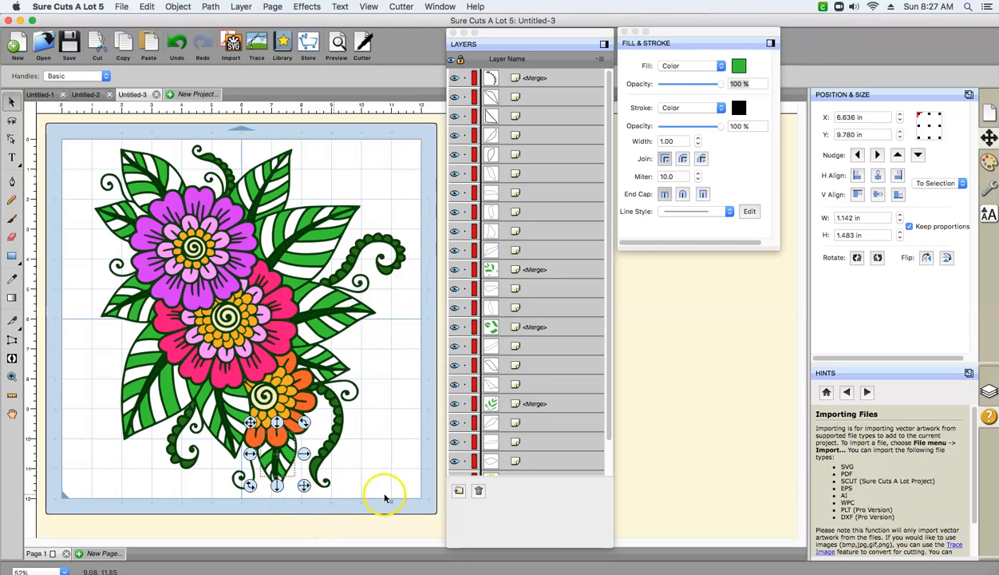
# - Fill the uncolored tip segment of the leaf below the orange flower with the custom green and merge it with that leaf's green segments
pyautogui.click(273, 477)
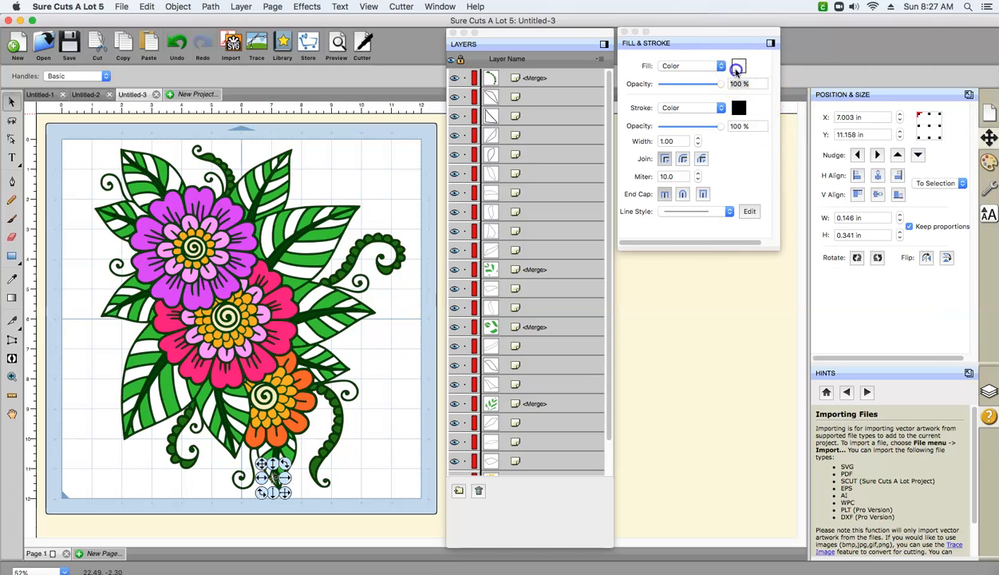
pyautogui.click(738, 66)
pyautogui.click(582, 386)
pyautogui.click(635, 425)
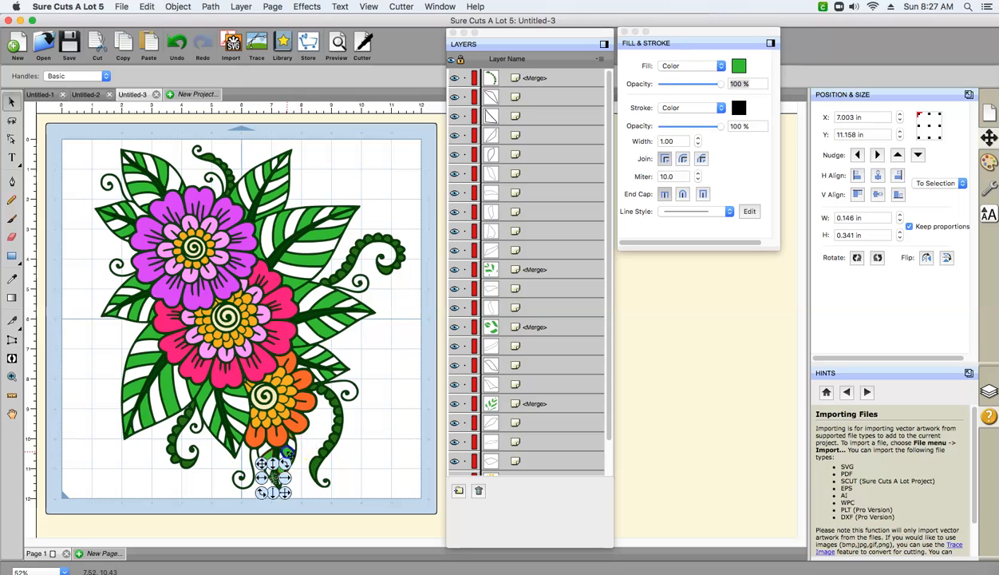
pyautogui.click(281, 441)
pyautogui.click(178, 7)
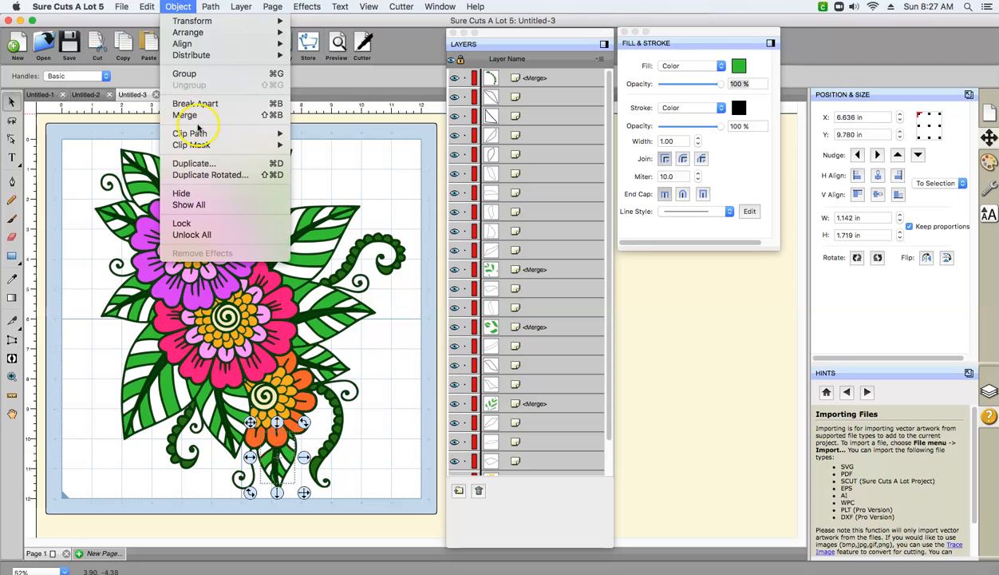
pyautogui.click(196, 115)
pyautogui.click(363, 153)
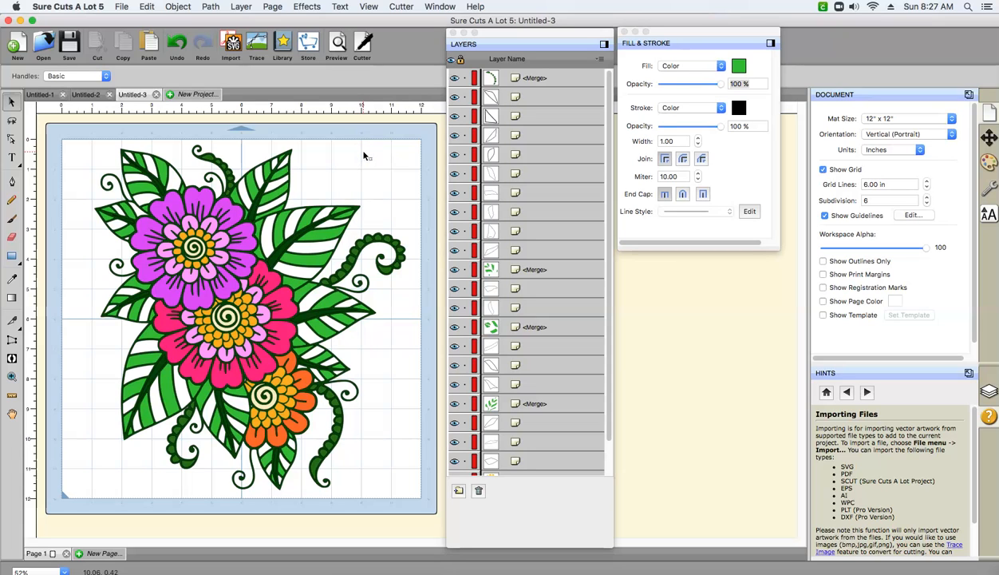
# - Reorder the three uppermost merged green leaf layers directly beneath the merged dark green vine layer at the start of the layer list
pyautogui.click(538, 140)
pyautogui.moveTo(608, 128); pyautogui.dragTo(596, 89)
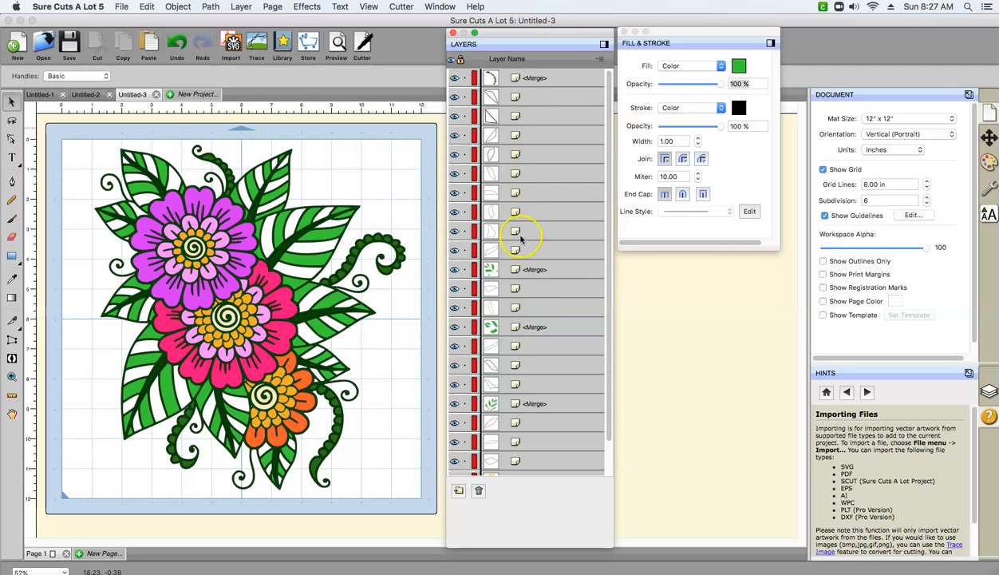
pyautogui.click(533, 271)
pyautogui.moveTo(531, 265); pyautogui.dragTo(536, 88)
pyautogui.moveTo(526, 328); pyautogui.dragTo(523, 117)
pyautogui.moveTo(514, 407); pyautogui.dragTo(514, 136)
# - Gather the lower green leaf, orange petal, spiral and vine layers directly above the dark green background layer at the end of the list
pyautogui.scroll(-3, 598, 197)
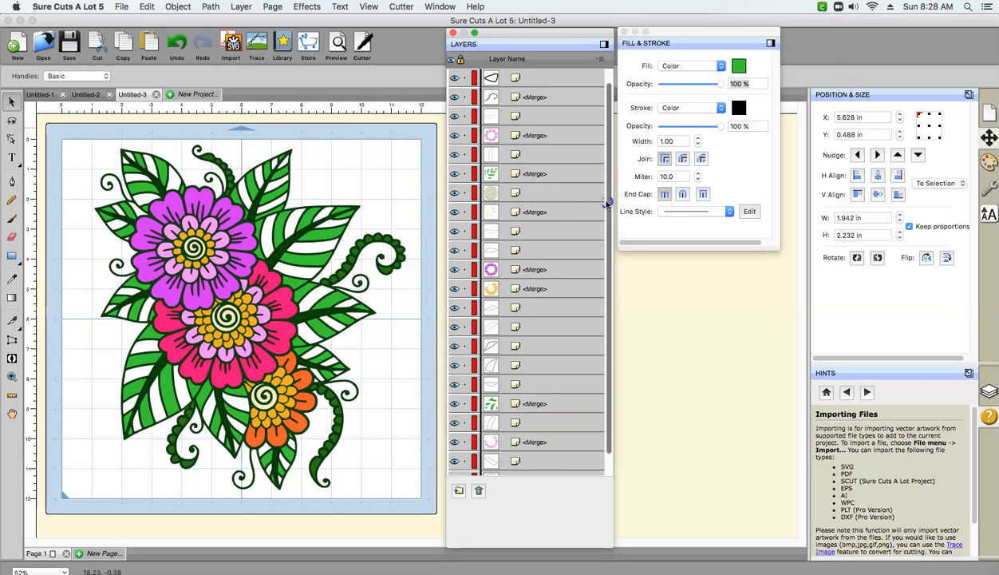
pyautogui.click(517, 231)
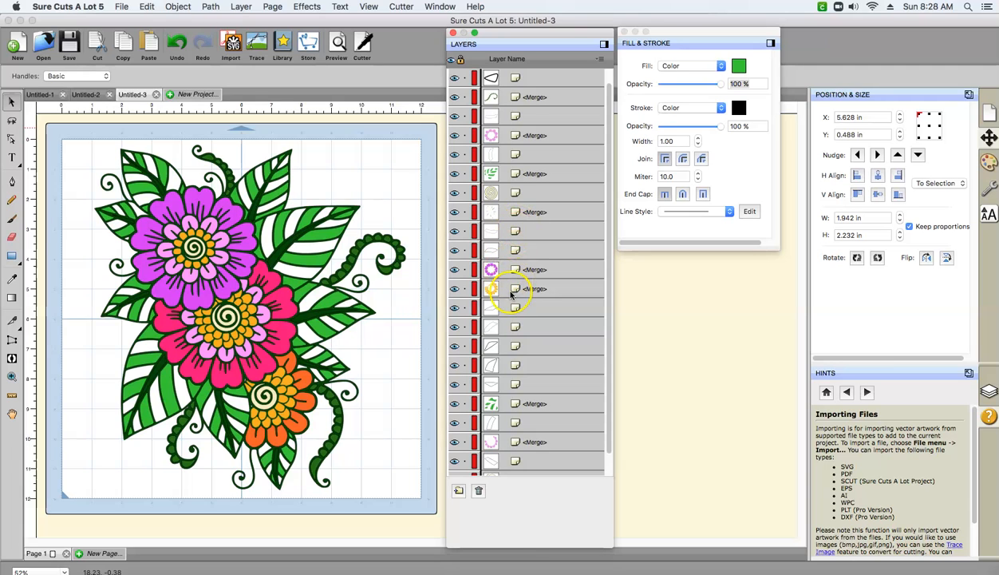
pyautogui.moveTo(611, 275); pyautogui.dragTo(610, 315)
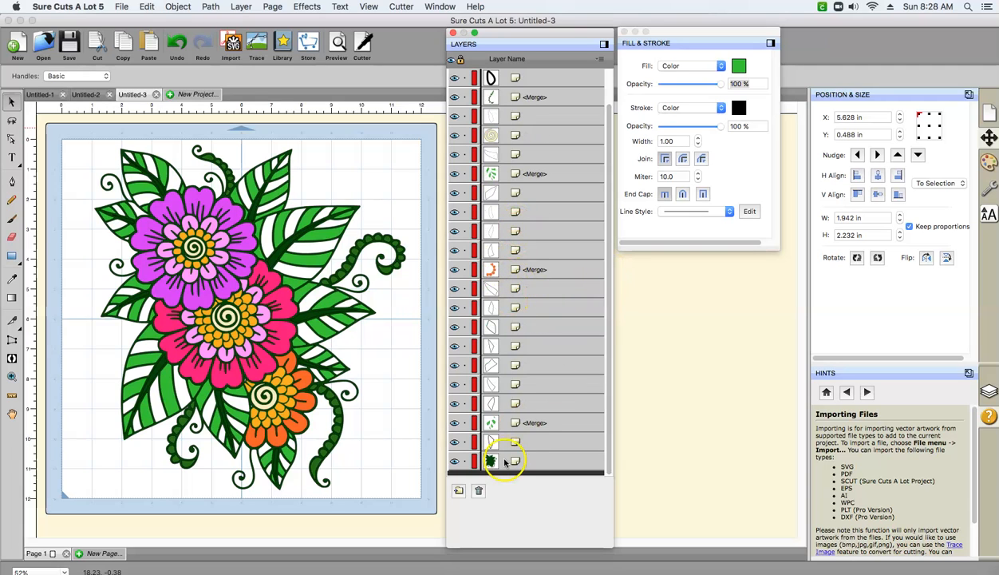
pyautogui.click(525, 424)
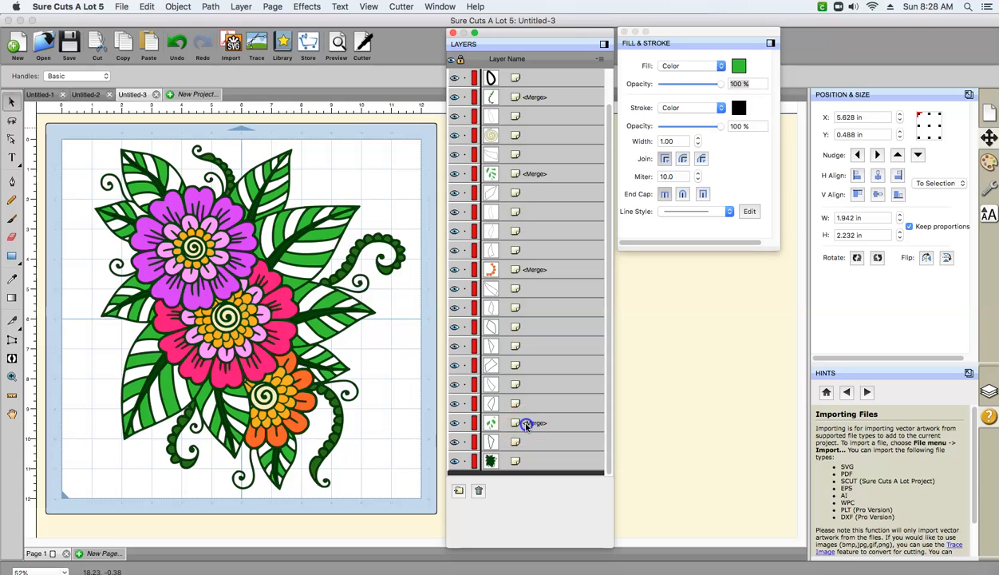
pyautogui.moveTo(525, 441); pyautogui.dragTo(521, 445)
pyautogui.moveTo(517, 269); pyautogui.dragTo(523, 425)
pyautogui.moveTo(526, 170); pyautogui.dragTo(510, 411)
pyautogui.moveTo(511, 140); pyautogui.dragTo(504, 395)
pyautogui.moveTo(523, 99); pyautogui.dragTo(505, 365)
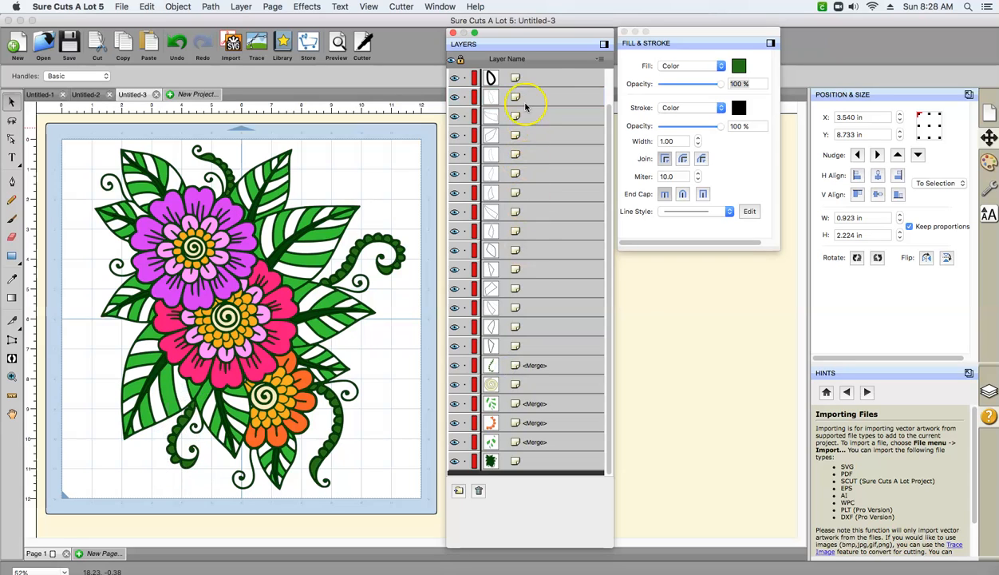
# - Move the green leaf, light pink ring, spiral and hot pink petal layers up beneath the purple and yellow ring layers
pyautogui.moveTo(607, 163); pyautogui.dragTo(611, 152)
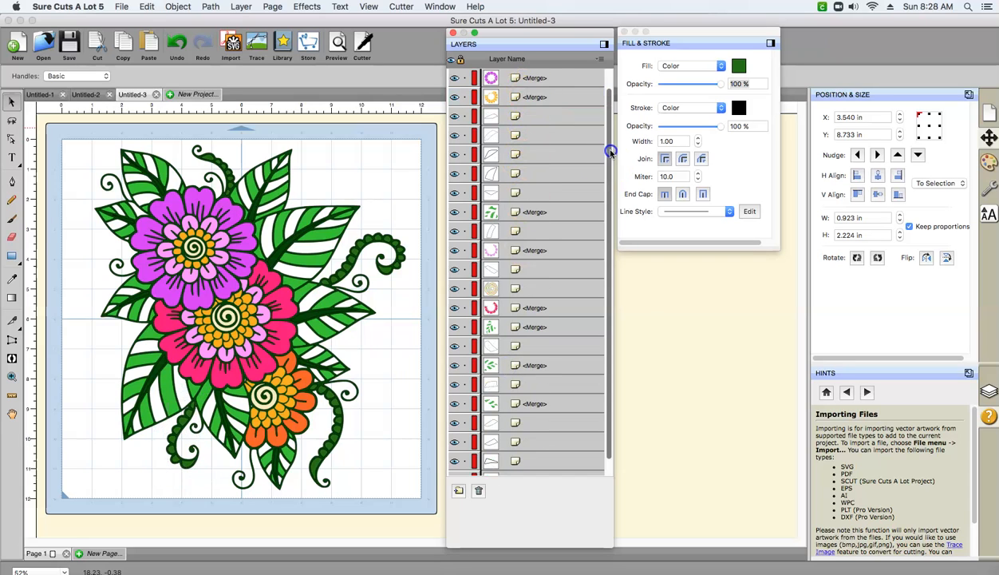
pyautogui.scroll(3, 611, 151)
pyautogui.scroll(-2, 610, 152)
pyautogui.moveTo(519, 234); pyautogui.dragTo(517, 137)
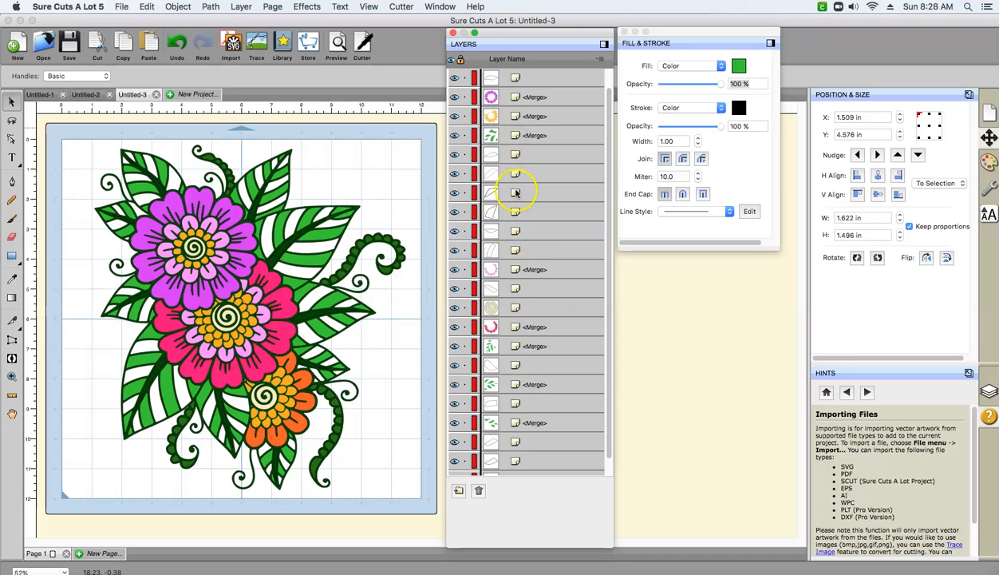
pyautogui.moveTo(524, 271); pyautogui.dragTo(522, 154)
pyautogui.moveTo(519, 307); pyautogui.dragTo(521, 172)
pyautogui.moveTo(522, 322); pyautogui.dragTo(524, 191)
# - Move the three remaining merged green leaf layers of the middle section up directly beneath the hot pink petal layer
pyautogui.moveTo(527, 345); pyautogui.dragTo(515, 209)
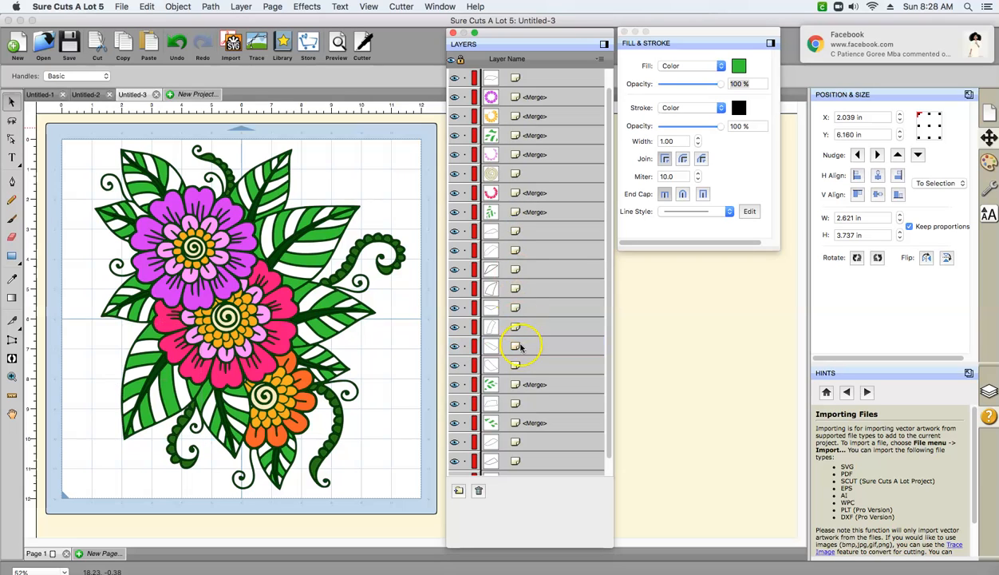
pyautogui.moveTo(517, 384); pyautogui.dragTo(519, 227)
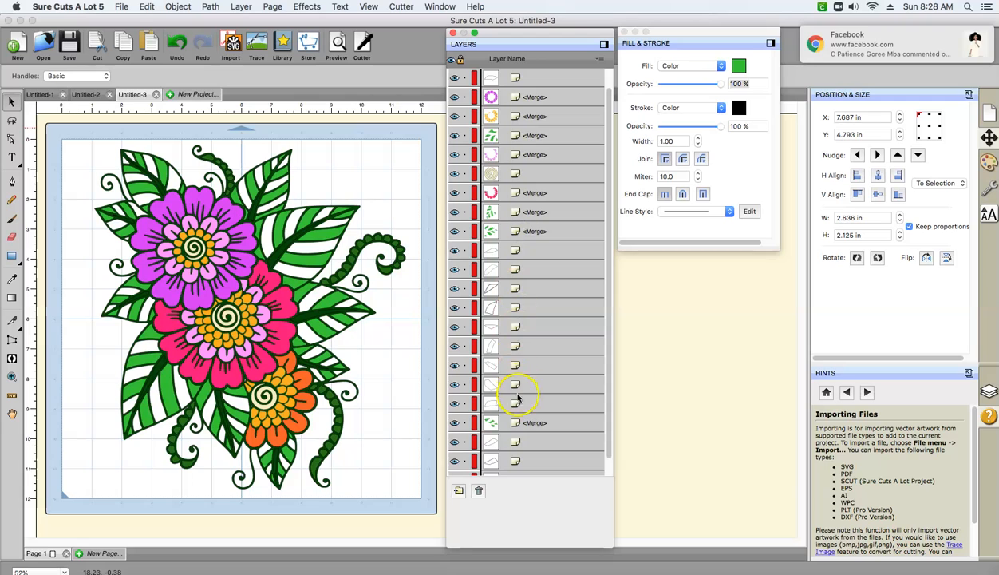
pyautogui.moveTo(524, 425); pyautogui.dragTo(514, 249)
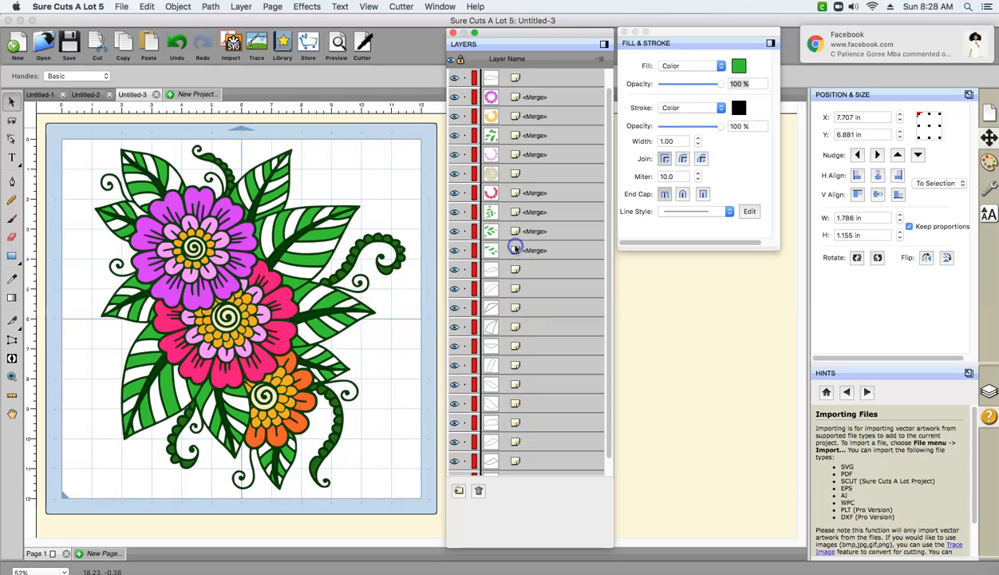
# - Move the spiral, green leaf and light pink ring layers down directly above the purple petal layer
pyautogui.click(608, 251)
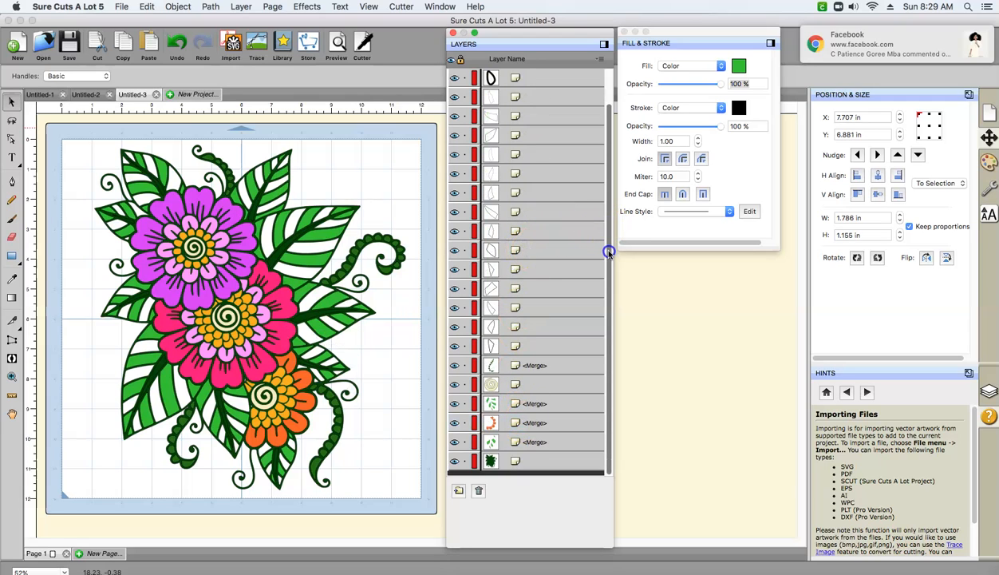
pyautogui.moveTo(608, 252); pyautogui.dragTo(604, 222)
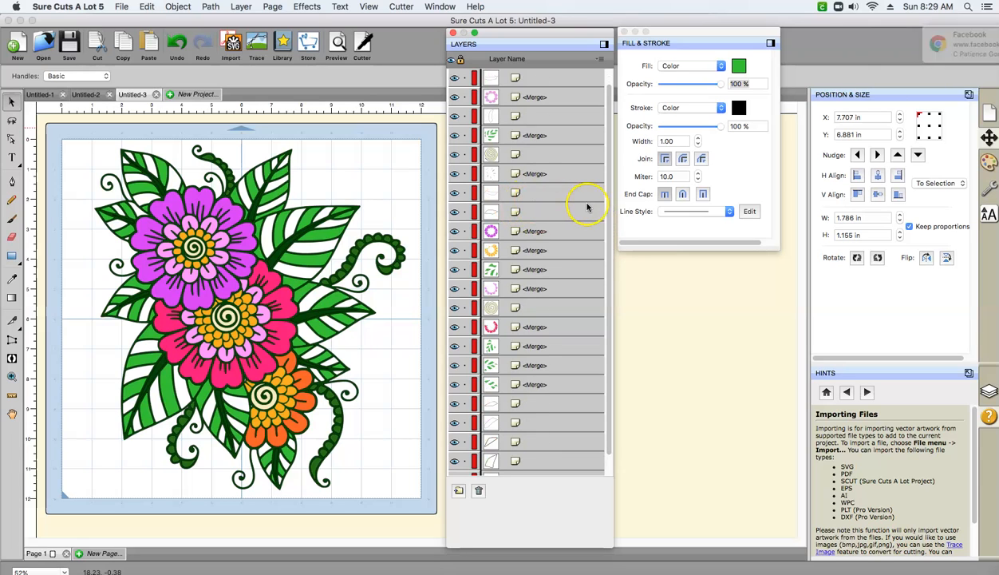
pyautogui.moveTo(510, 157); pyautogui.dragTo(503, 214)
pyautogui.moveTo(501, 144); pyautogui.dragTo(500, 198)
pyautogui.click(503, 103)
pyautogui.moveTo(502, 106); pyautogui.dragTo(501, 175)
pyautogui.moveTo(610, 189); pyautogui.dragTo(603, 126)
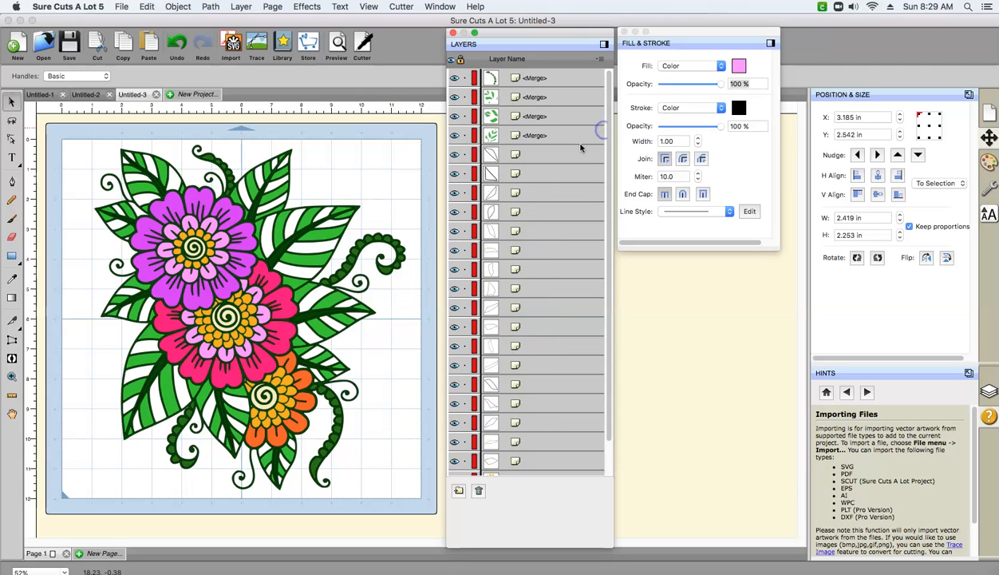
# - Select all uncolored segment layers between the uppermost merged green leaf layers and the yellow ring layer
pyautogui.click(520, 155)
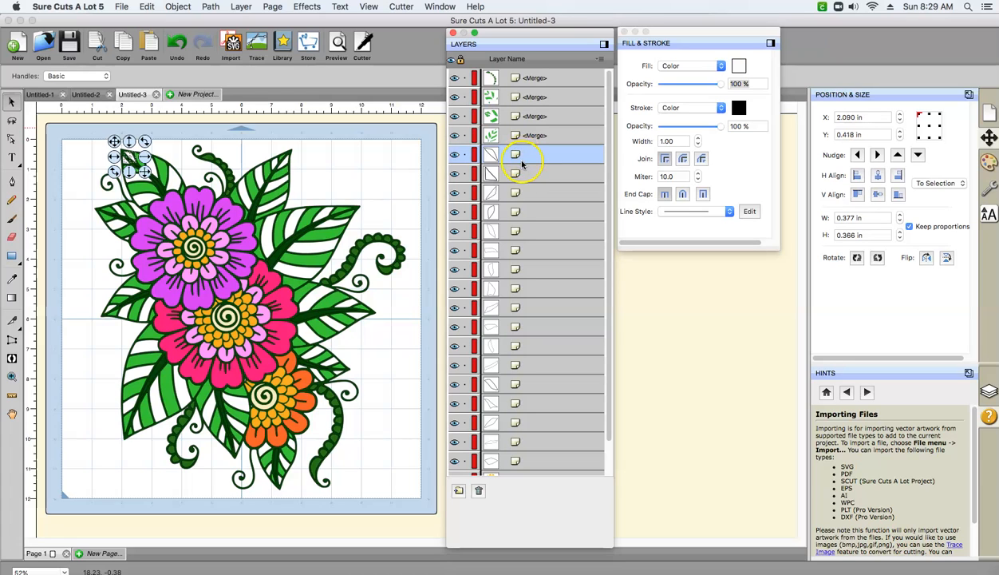
pyautogui.keyDown('shift'); pyautogui.click(521, 174); pyautogui.keyUp('shift')
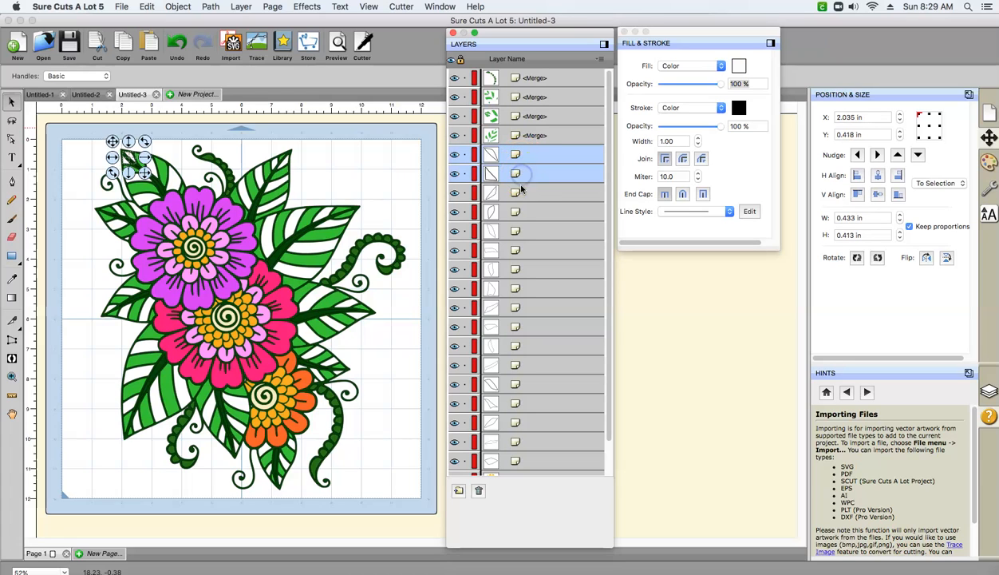
pyautogui.keyDown('shift'); pyautogui.click(520, 194); pyautogui.keyUp('shift')
pyautogui.keyDown('shift'); pyautogui.click(519, 211); pyautogui.keyUp('shift')
pyautogui.keyDown('shift'); pyautogui.click(519, 230); pyautogui.keyUp('shift')
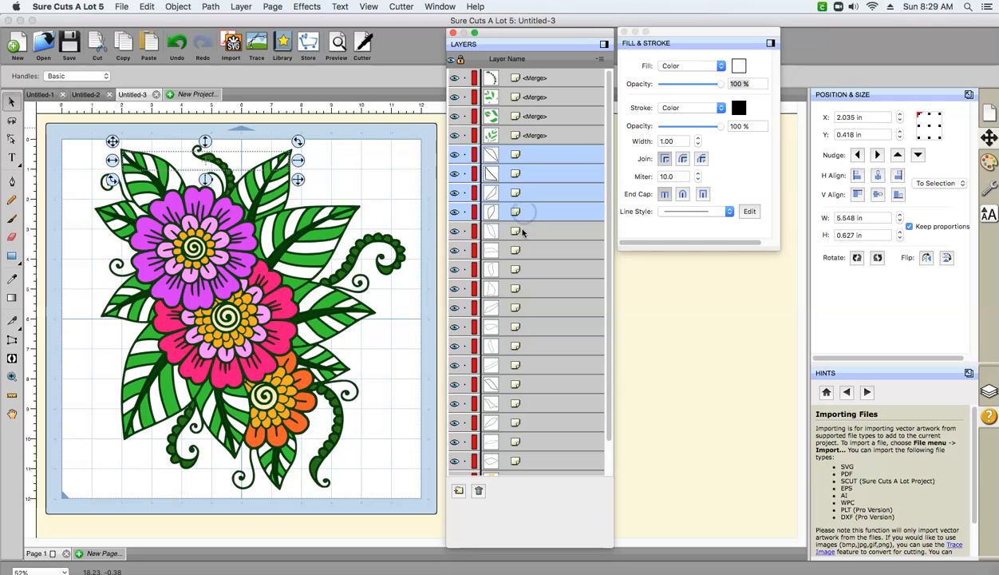
pyautogui.keyDown('shift'); pyautogui.click(524, 250); pyautogui.keyUp('shift')
pyautogui.keyDown('shift'); pyautogui.click(522, 269); pyautogui.keyUp('shift')
pyautogui.keyDown('shift'); pyautogui.click(521, 288); pyautogui.keyUp('shift')
pyautogui.keyDown('shift'); pyautogui.click(519, 308); pyautogui.keyUp('shift')
pyautogui.keyDown('shift'); pyautogui.click(526, 326); pyautogui.keyUp('shift')
pyautogui.keyDown('shift'); pyautogui.click(526, 349); pyautogui.keyUp('shift')
pyautogui.keyDown('shift'); pyautogui.click(527, 368); pyautogui.keyUp('shift')
pyautogui.keyDown('shift'); pyautogui.click(526, 386); pyautogui.keyUp('shift')
pyautogui.keyDown('shift'); pyautogui.click(520, 405); pyautogui.keyUp('shift')
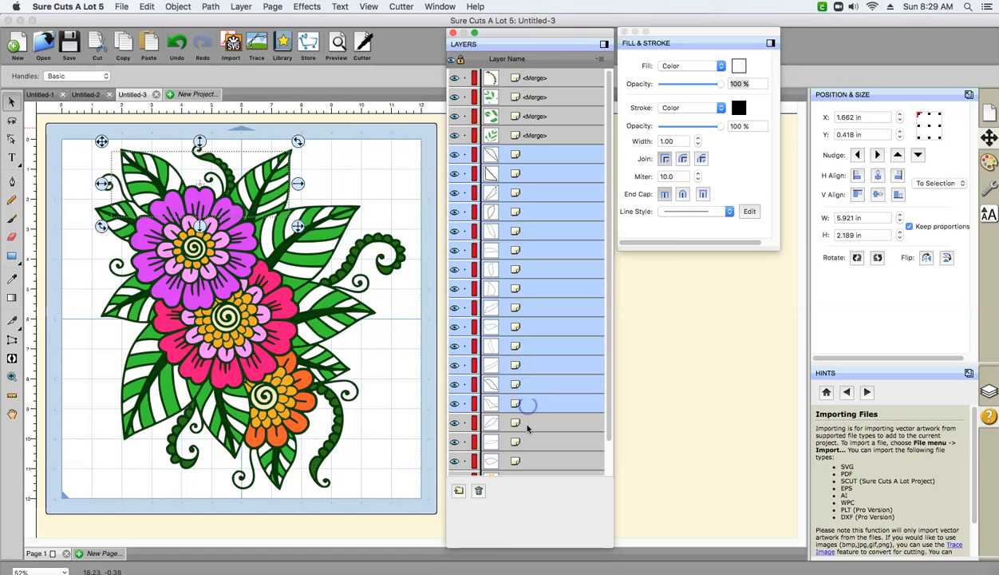
pyautogui.keyDown('shift'); pyautogui.click(519, 423); pyautogui.keyUp('shift')
pyautogui.keyDown('shift'); pyautogui.click(519, 443); pyautogui.keyUp('shift')
pyautogui.keyDown('shift'); pyautogui.click(519, 461); pyautogui.keyUp('shift')
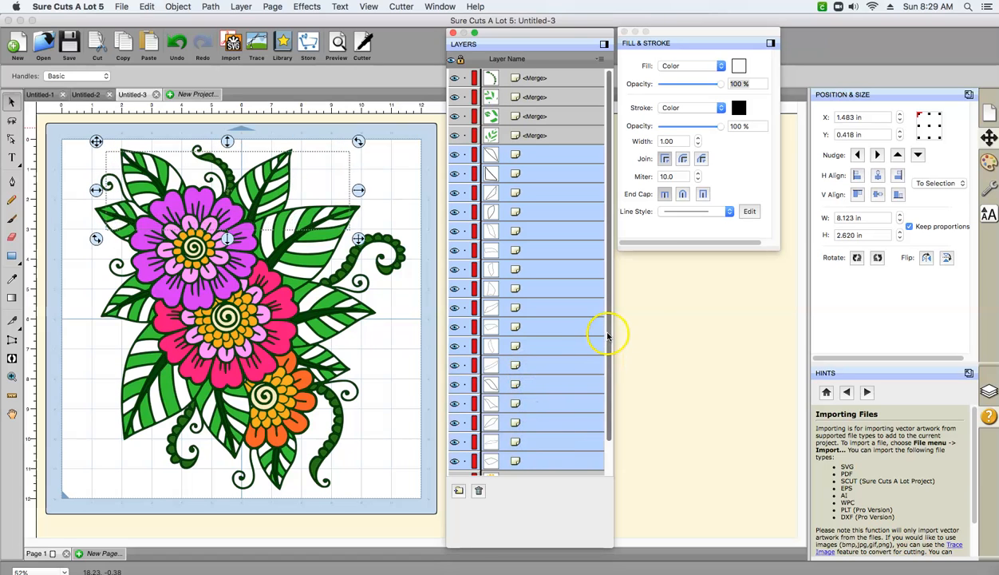
# - Add the uncolored segment layers between the yellow ring and light pink ring layers to the selection, skipping the merged layers
pyautogui.scroll(-5, 607, 335)
pyautogui.keyDown('shift'); pyautogui.click(519, 213); pyautogui.keyUp('shift')
pyautogui.keyDown('shift'); pyautogui.click(519, 233); pyautogui.keyUp('shift')
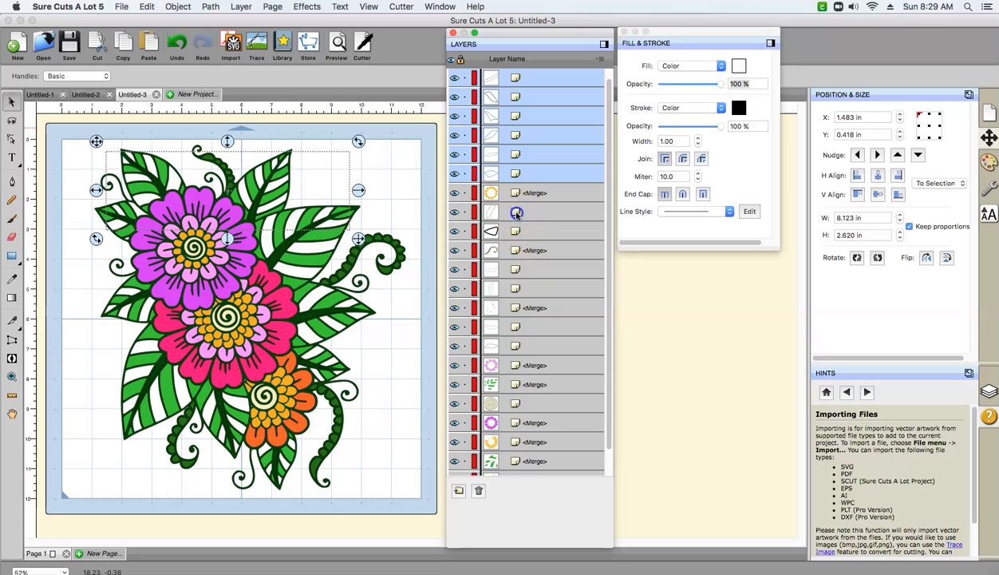
pyautogui.keyDown('shift'); pyautogui.click(517, 271); pyautogui.keyUp('shift')
pyautogui.keyDown('shift'); pyautogui.click(515, 289); pyautogui.keyUp('shift')
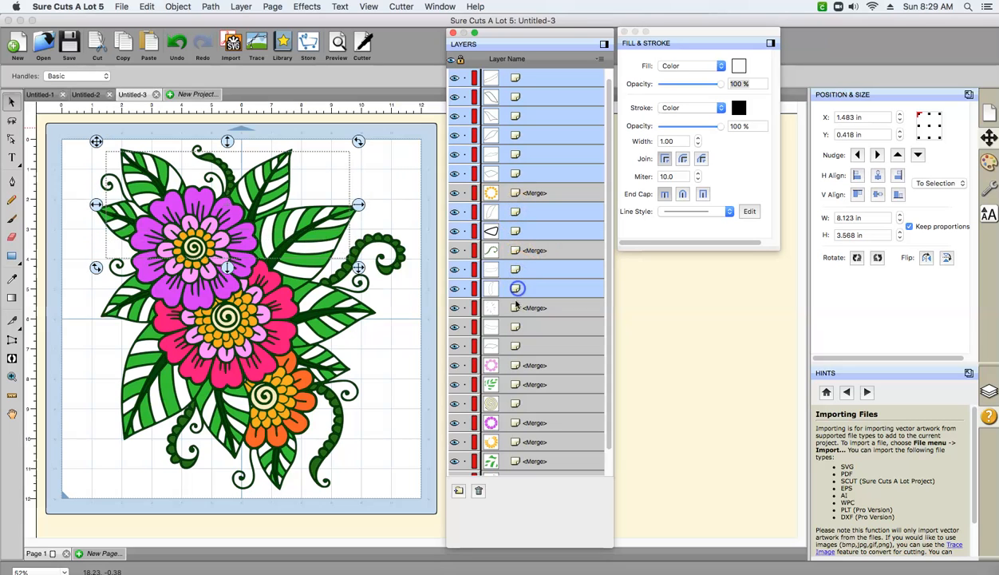
pyautogui.keyDown('shift'); pyautogui.click(514, 326); pyautogui.keyUp('shift')
pyautogui.keyDown('shift'); pyautogui.click(516, 345); pyautogui.keyUp('shift')
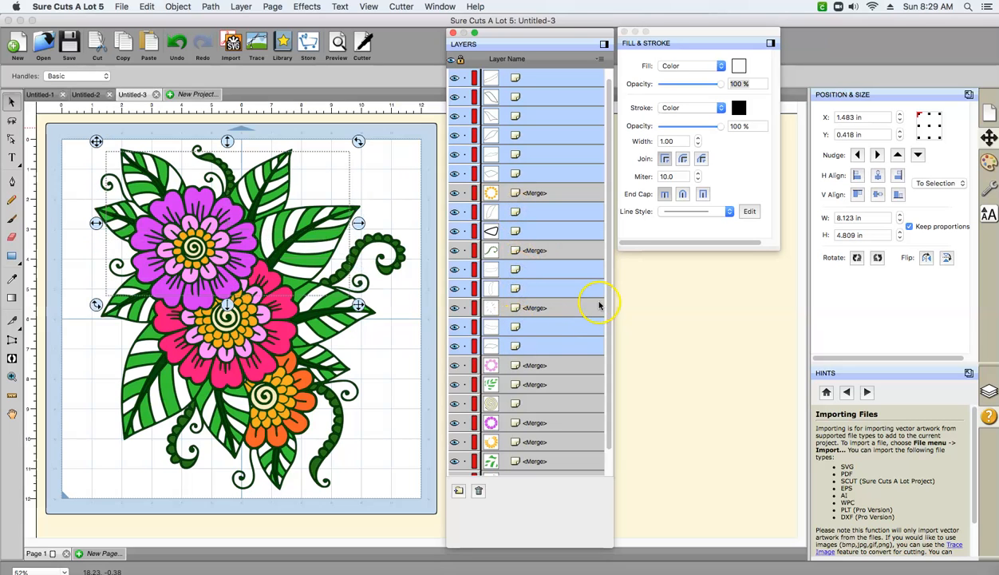
# - Extend the selection with the uncolored segment layers from beneath the grouped merged green leaf layers down to the next yellow ring layer
pyautogui.moveTo(610, 297); pyautogui.dragTo(608, 311)
pyautogui.keyDown('shift'); pyautogui.click(529, 231); pyautogui.keyUp('shift')
pyautogui.keyDown('shift'); pyautogui.click(529, 250); pyautogui.keyUp('shift')
pyautogui.keyDown('shift'); pyautogui.click(529, 269); pyautogui.keyUp('shift')
pyautogui.keyDown('shift'); pyautogui.click(554, 294); pyautogui.keyUp('shift')
pyautogui.keyDown('shift'); pyautogui.click(550, 309); pyautogui.keyUp('shift')
pyautogui.keyDown('shift'); pyautogui.click(547, 327); pyautogui.keyUp('shift')
pyautogui.keyDown('shift'); pyautogui.click(539, 345); pyautogui.keyUp('shift')
pyautogui.keyDown('shift'); pyautogui.click(531, 366); pyautogui.keyUp('shift')
pyautogui.keyDown('shift'); pyautogui.click(529, 384); pyautogui.keyUp('shift')
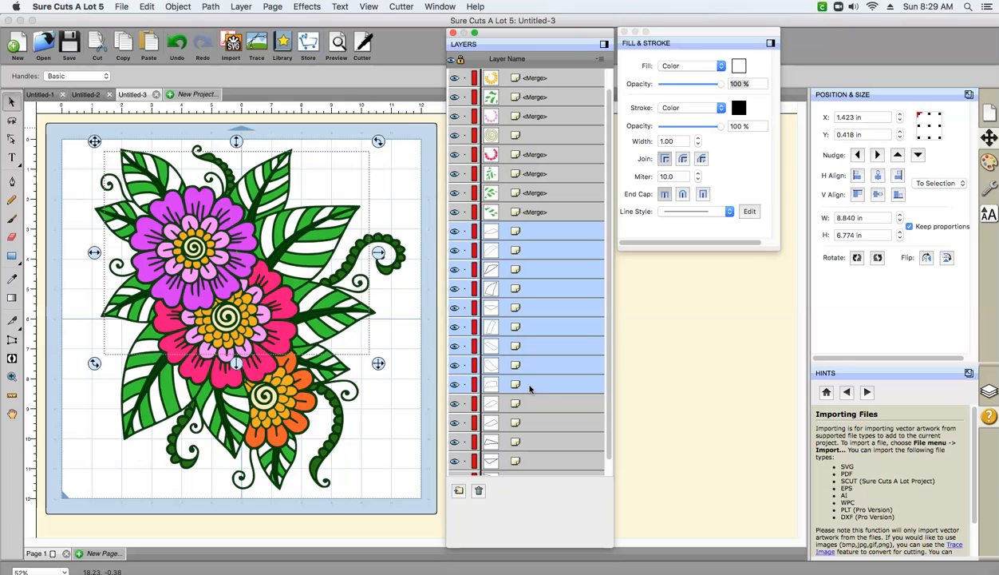
pyautogui.keyDown('shift'); pyautogui.click(533, 405); pyautogui.keyUp('shift')
pyautogui.keyDown('shift'); pyautogui.click(532, 422); pyautogui.keyUp('shift')
pyautogui.keyDown('shift'); pyautogui.click(528, 442); pyautogui.keyUp('shift')
pyautogui.click(607, 410)
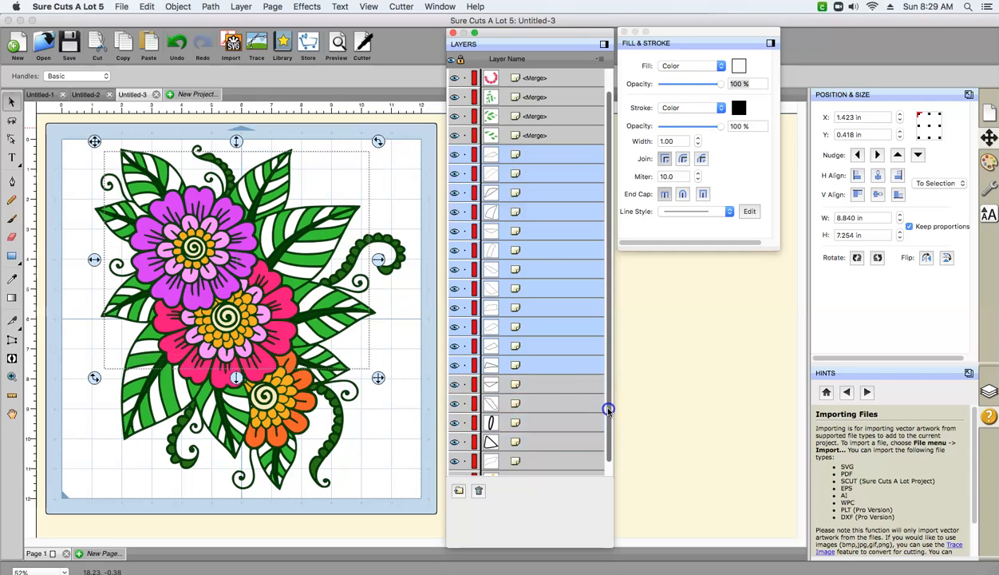
pyautogui.keyDown('shift'); pyautogui.click(540, 403); pyautogui.keyUp('shift')
pyautogui.keyDown('shift'); pyautogui.click(535, 427); pyautogui.keyUp('shift')
pyautogui.keyDown('shift'); pyautogui.click(533, 441); pyautogui.keyUp('shift')
pyautogui.click(609, 413)
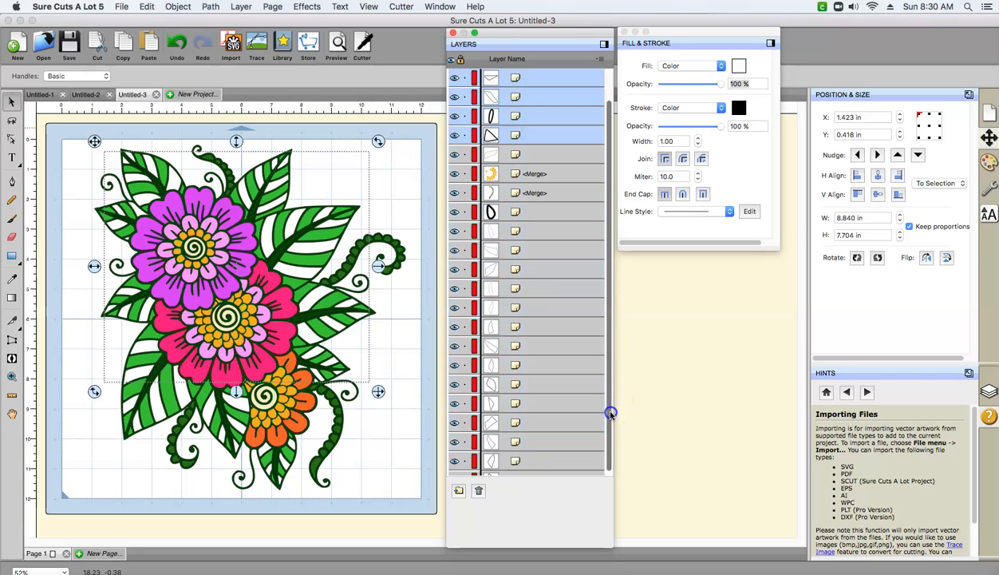
pyautogui.keyDown('shift'); pyautogui.click(521, 154); pyautogui.keyUp('shift')
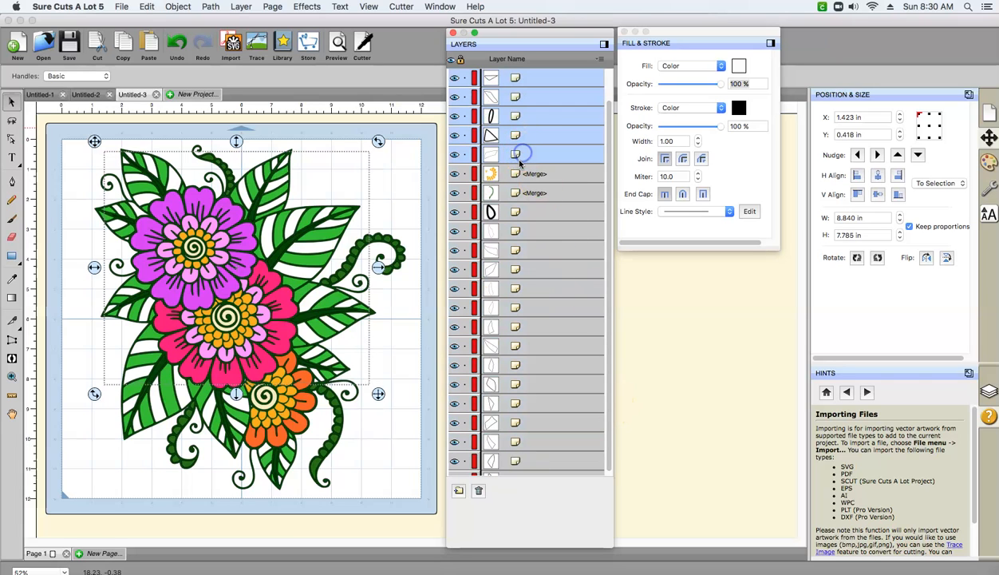
# - Extend the selection with the consecutive uncolored segment layers beneath the yellow ring and merged curved vine layers
pyautogui.keyDown('super'); pyautogui.click(517, 231); pyautogui.keyUp('super')
pyautogui.keyDown('super'); pyautogui.click(517, 250); pyautogui.keyUp('super')
pyautogui.keyDown('super'); pyautogui.click(515, 270); pyautogui.keyUp('super')
pyautogui.keyDown('super'); pyautogui.click(516, 289); pyautogui.keyUp('super')
pyautogui.keyDown('super'); pyautogui.click(514, 308); pyautogui.keyUp('super')
pyautogui.keyDown('super'); pyautogui.click(514, 327); pyautogui.keyUp('super')
pyautogui.keyDown('super'); pyautogui.click(513, 347); pyautogui.keyUp('super')
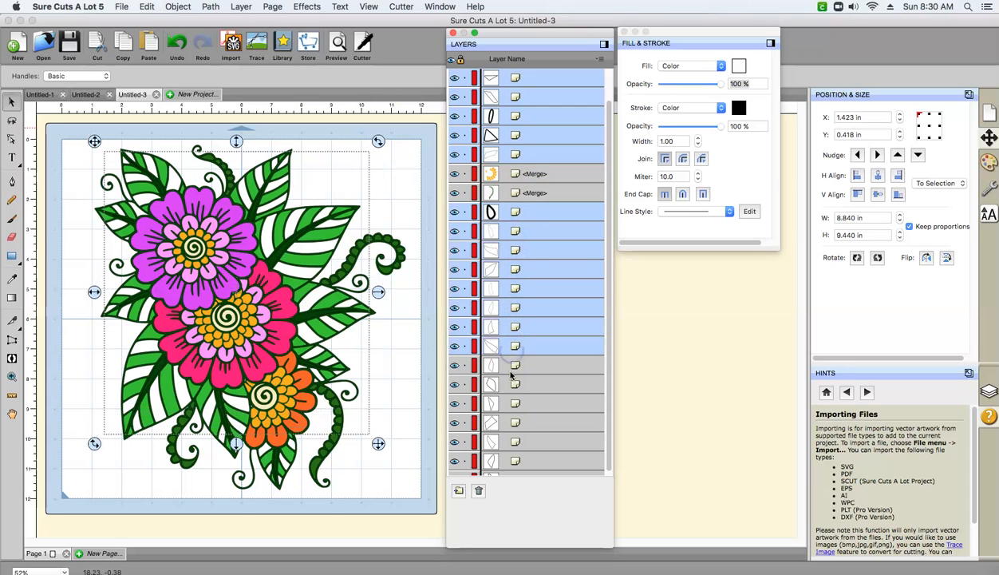
pyautogui.keyDown('super'); pyautogui.click(512, 366); pyautogui.keyUp('super')
pyautogui.keyDown('super'); pyautogui.click(514, 385); pyautogui.keyUp('super')
pyautogui.keyDown('super'); pyautogui.click(515, 404); pyautogui.keyUp('super')
pyautogui.keyDown('super'); pyautogui.click(515, 423); pyautogui.keyUp('super')
pyautogui.keyDown('super'); pyautogui.click(515, 442); pyautogui.keyUp('super')
pyautogui.keyDown('super'); pyautogui.click(515, 461); pyautogui.keyUp('super')
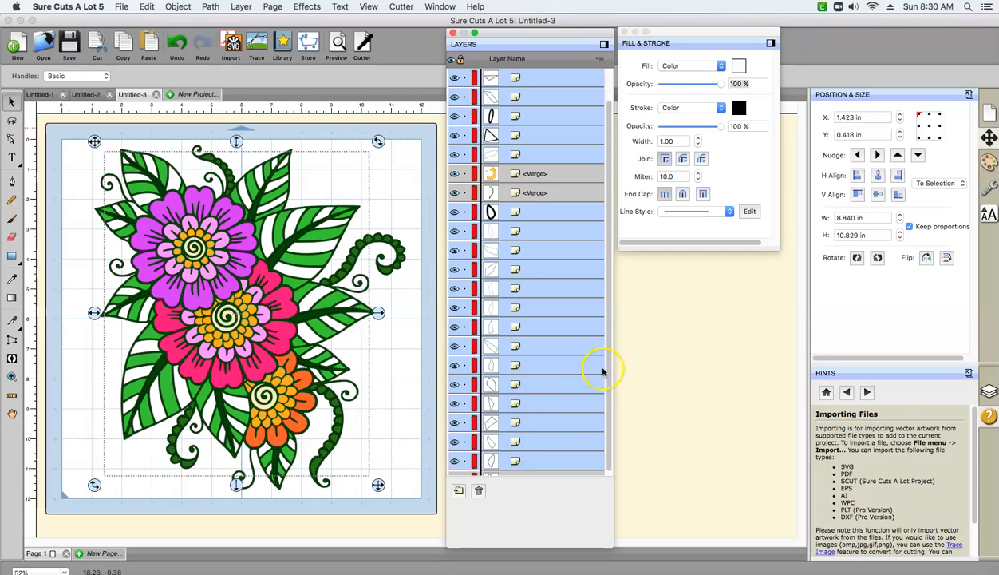
# - Add the last uncolored segment layer above the lower merged vine layer to the selection and merge all selected segments
pyautogui.scroll(-5, 606, 369)
pyautogui.keyDown('super'); pyautogui.click(556, 347); pyautogui.keyUp('super')
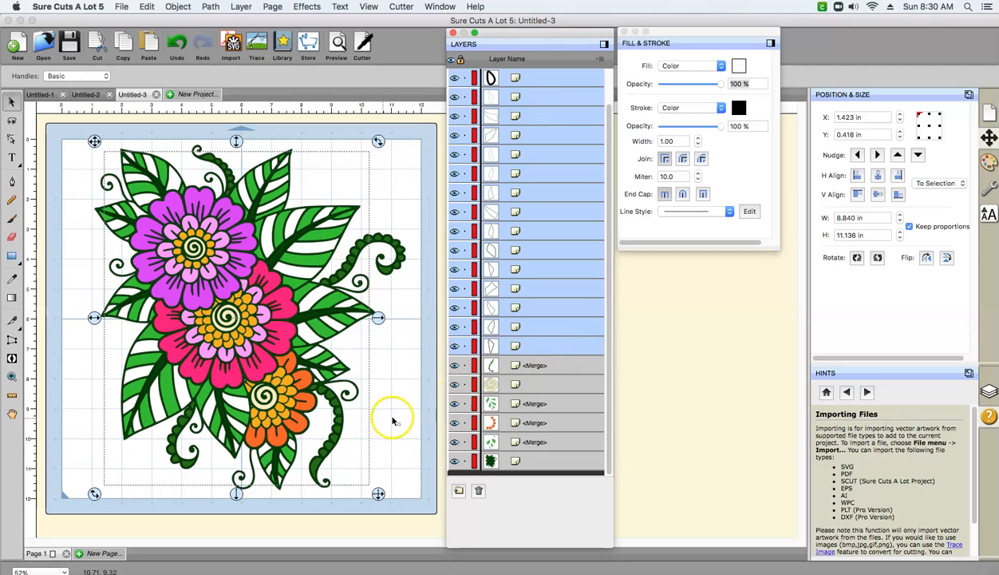
pyautogui.click(176, 7)
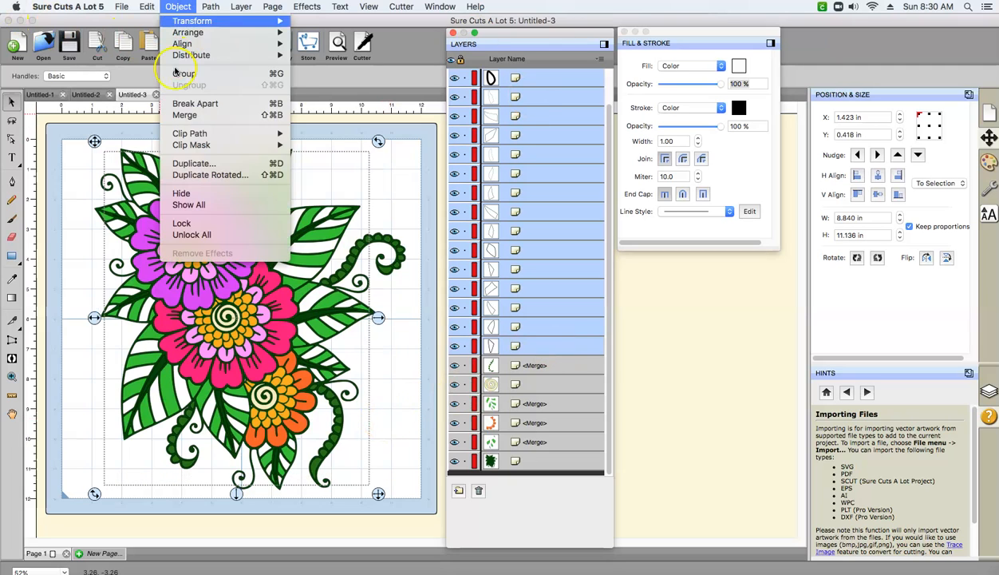
pyautogui.click(176, 117)
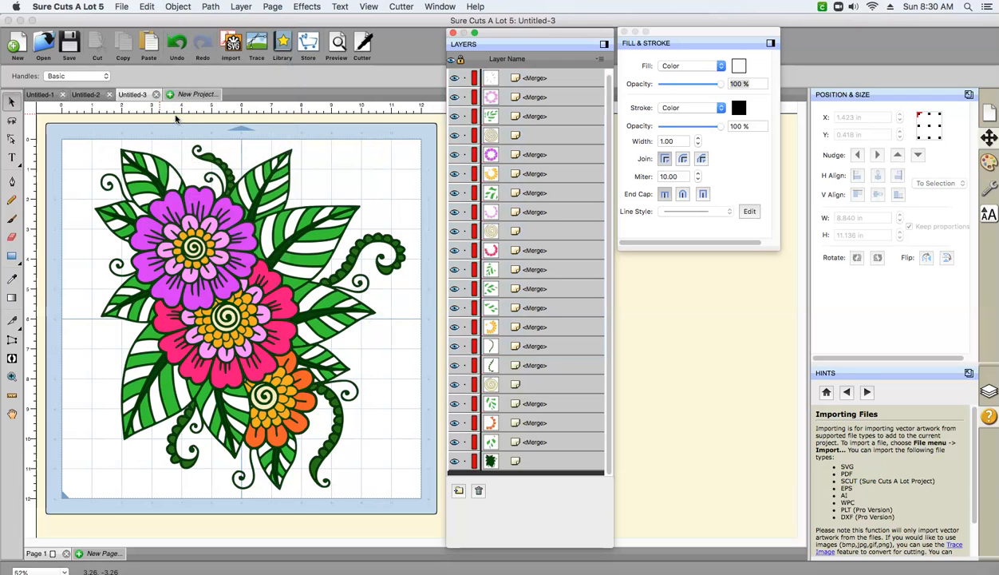
# - Fill the merged uncolored leaf segments with light green 64C76B and add that green to the custom colors
pyautogui.moveTo(610, 265); pyautogui.dragTo(607, 305)
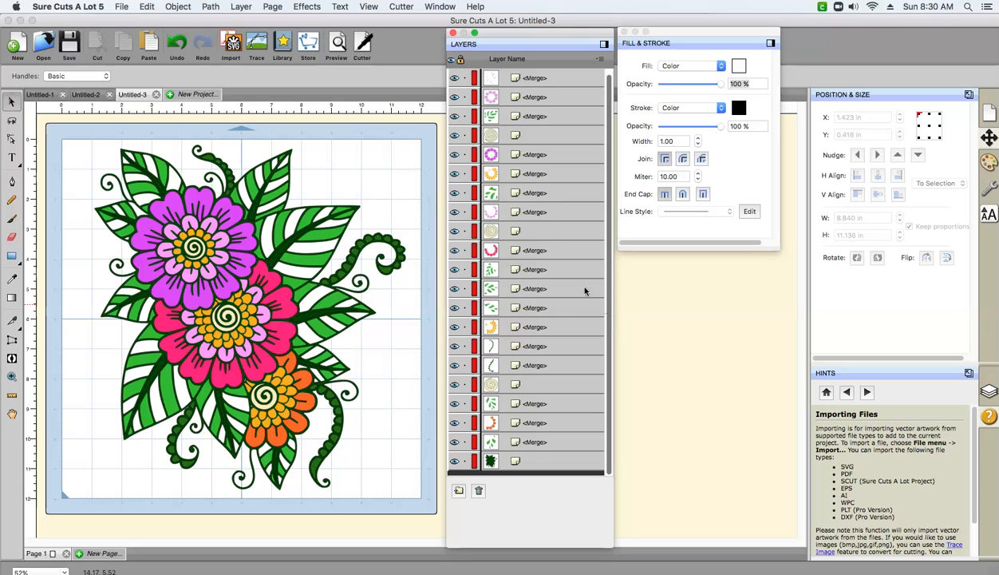
pyautogui.moveTo(500, 152); pyautogui.dragTo(497, 217)
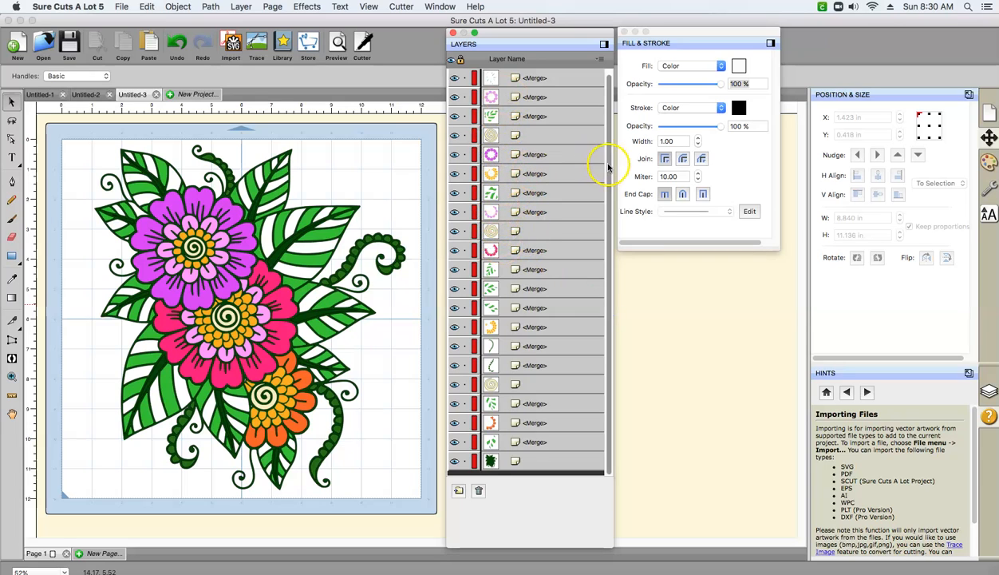
pyautogui.moveTo(611, 165); pyautogui.dragTo(609, 139)
pyautogui.click(504, 155)
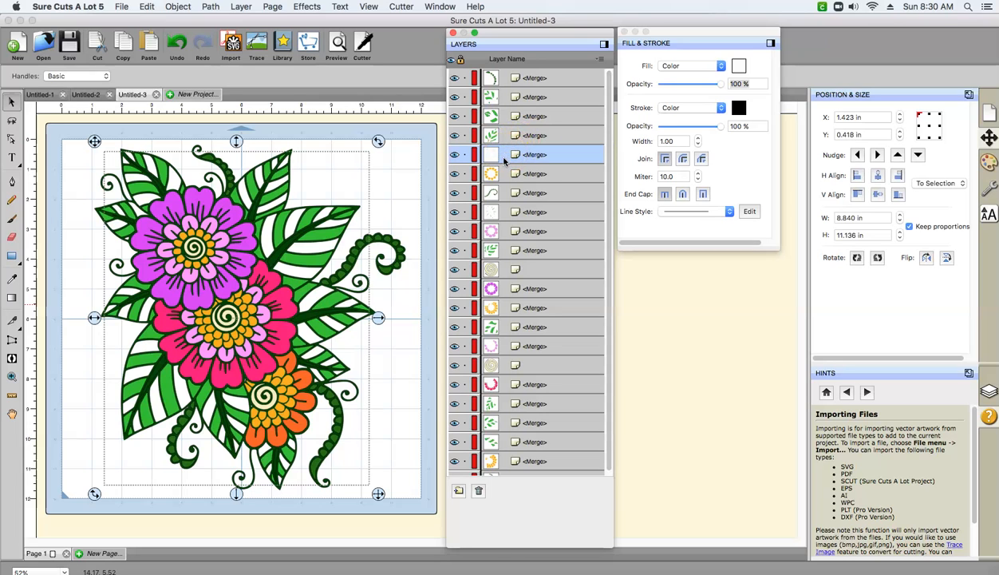
pyautogui.click(739, 66)
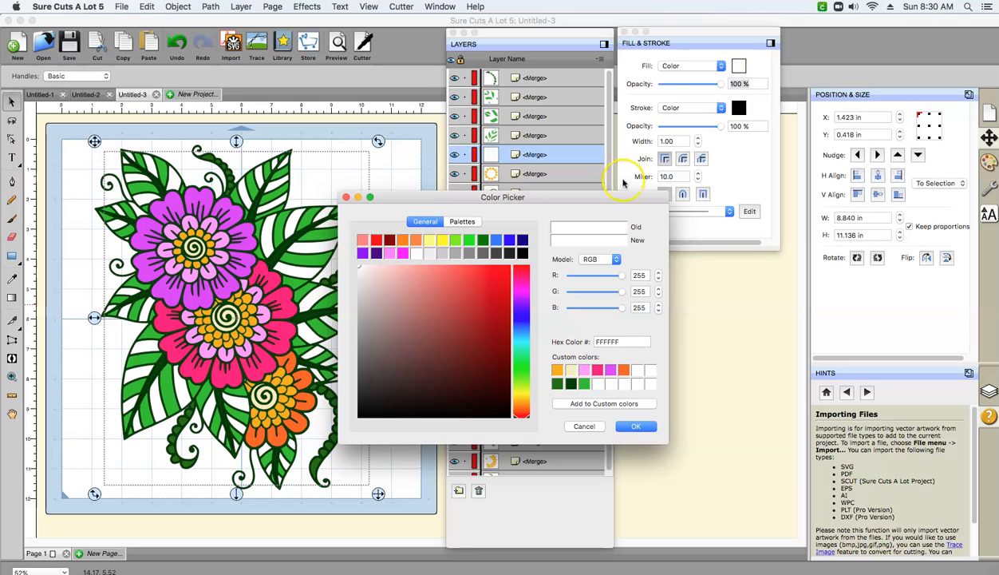
pyautogui.click(585, 385)
pyautogui.click(598, 386)
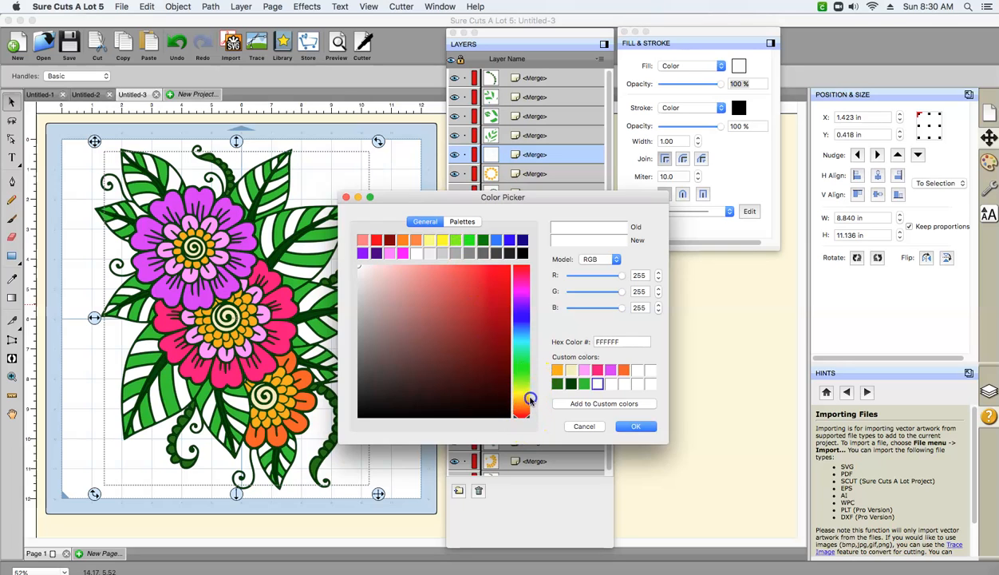
pyautogui.moveTo(528, 421); pyautogui.dragTo(517, 364)
pyautogui.moveTo(370, 273); pyautogui.dragTo(434, 299)
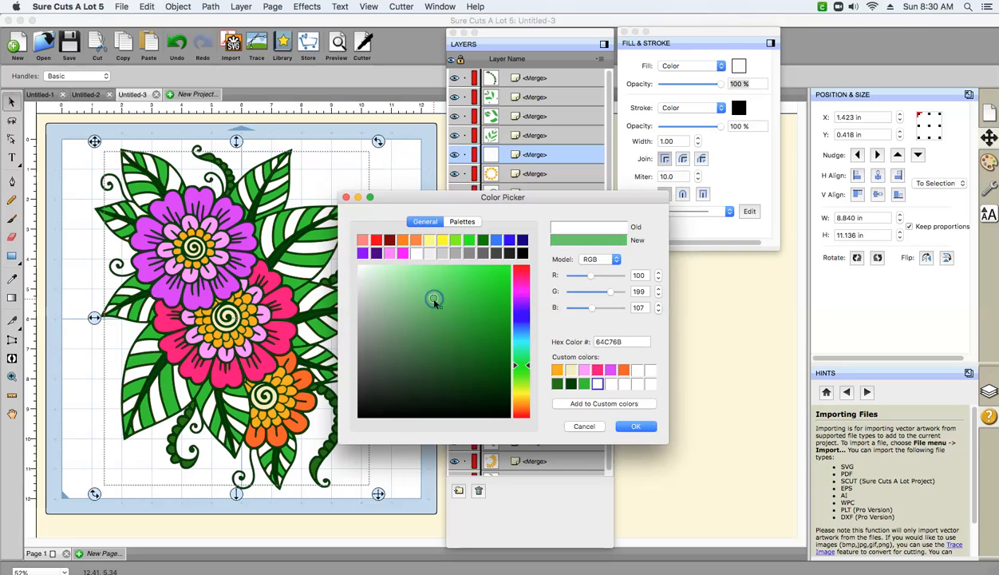
pyautogui.click(603, 403)
pyautogui.click(636, 426)
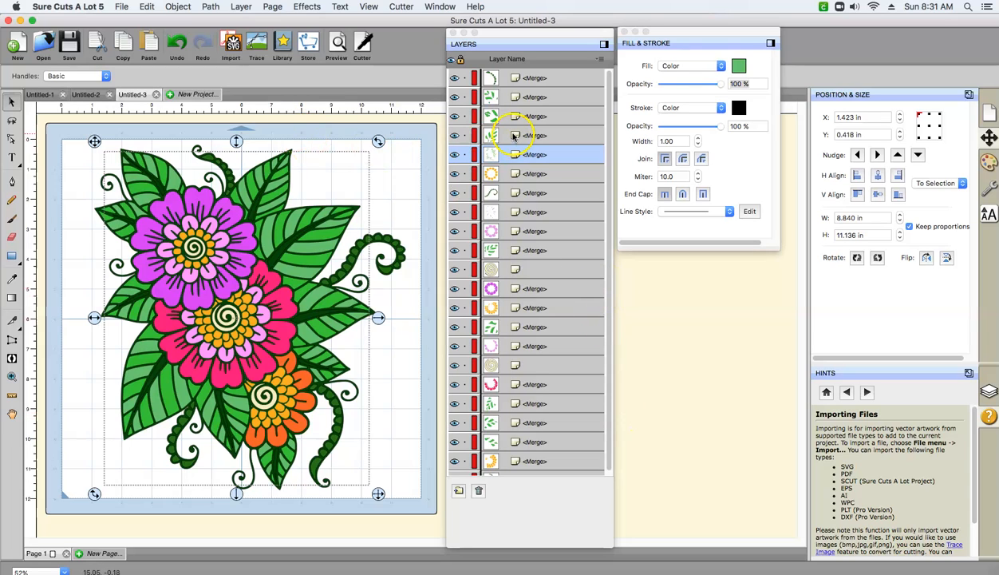
# - Extend the light green segment selection with the five merged green leaf layers below the hot pink petal layer
pyautogui.moveTo(610, 276); pyautogui.dragTo(611, 296)
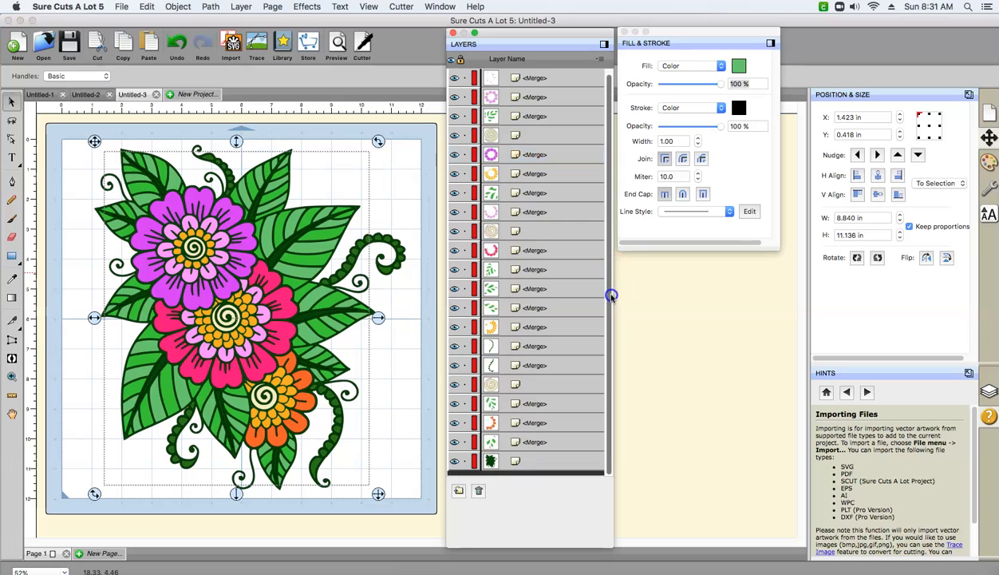
pyautogui.click(526, 444)
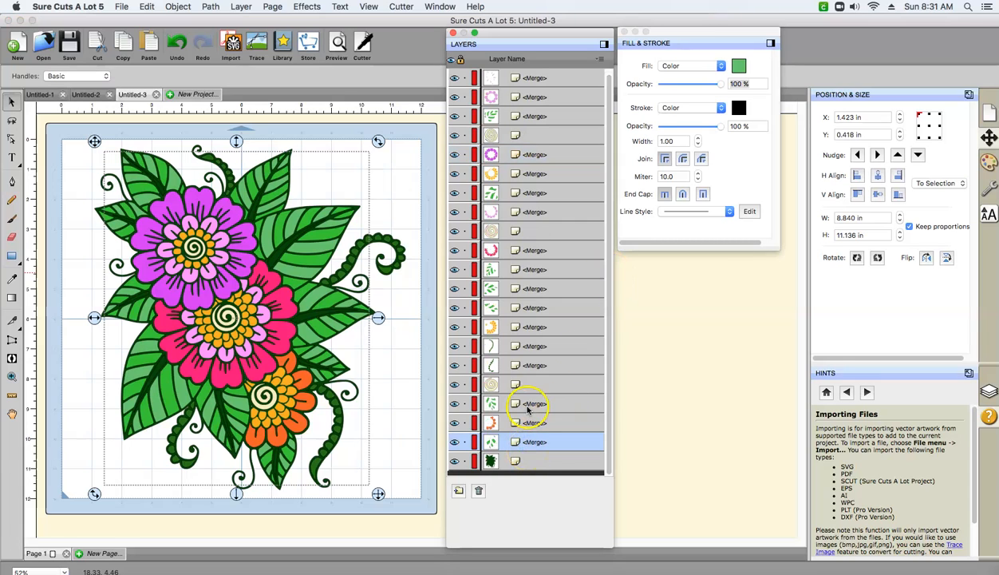
pyautogui.keyDown('super'); pyautogui.click(526, 406); pyautogui.keyUp('super')
pyautogui.keyDown('super'); pyautogui.click(515, 312); pyautogui.keyUp('super')
pyautogui.keyDown('super'); pyautogui.click(513, 290); pyautogui.keyUp('super')
pyautogui.keyDown('super'); pyautogui.click(514, 271); pyautogui.keyUp('super')
# - Add the merged green leaf layers above the hot pink petal layer to the selection and merge all selected leaf layers
pyautogui.keyDown('super'); pyautogui.click(527, 193); pyautogui.keyUp('super')
pyautogui.keyDown('super'); pyautogui.click(528, 118); pyautogui.keyUp('super')
pyautogui.click(608, 151)
pyautogui.moveTo(608, 152); pyautogui.dragTo(600, 142)
pyautogui.keyDown('super'); pyautogui.click(547, 134); pyautogui.keyUp('super')
pyautogui.keyDown('super'); pyautogui.click(547, 117); pyautogui.keyUp('super')
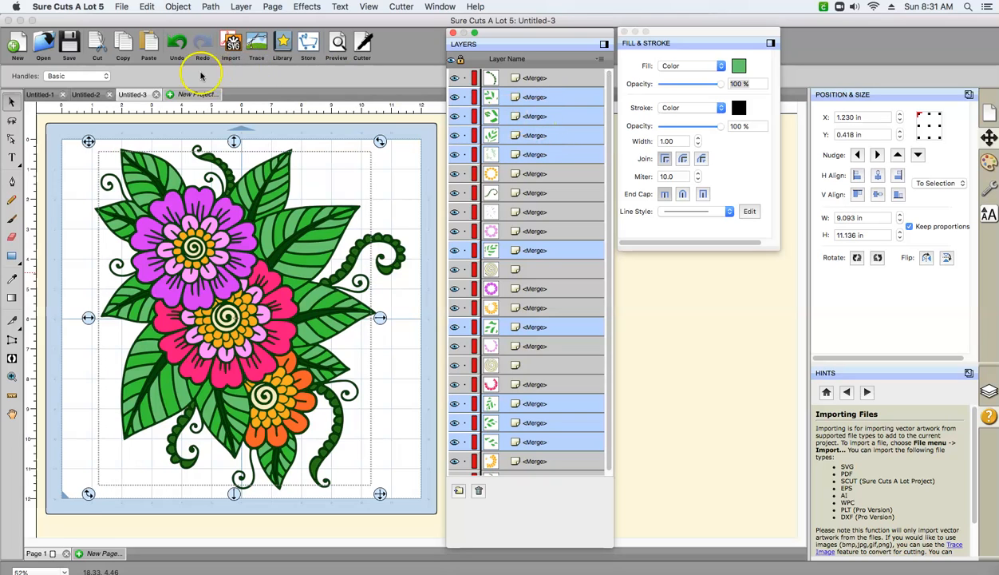
pyautogui.click(176, 7)
pyautogui.click(185, 115)
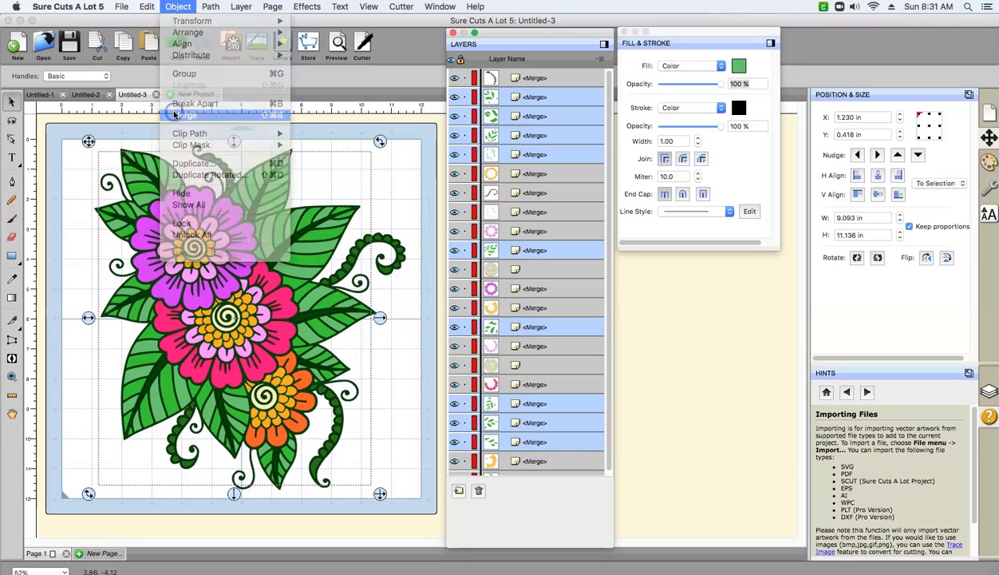
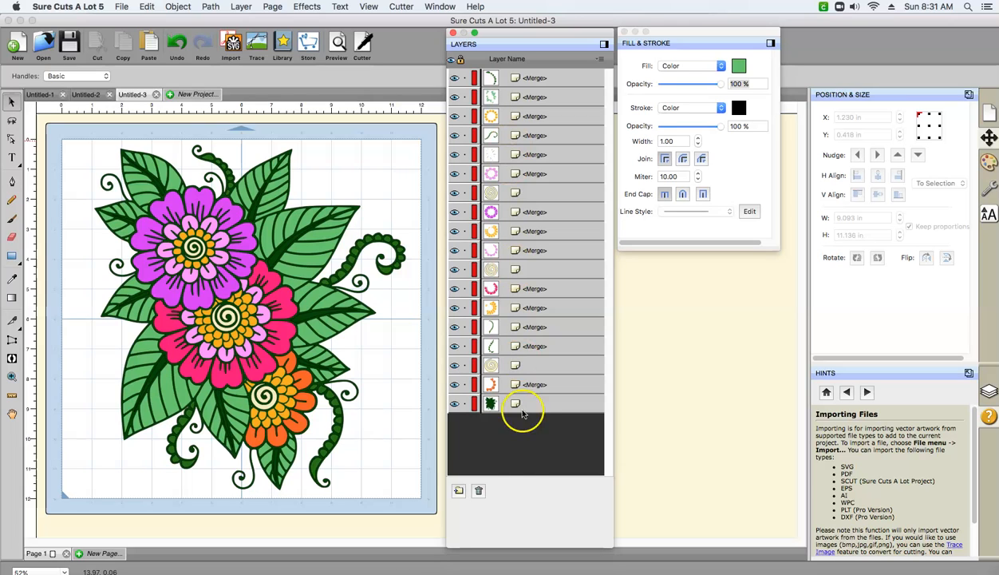
# - Toggle the visibility of the dark green base layer at the bottom of the stack and leave it hidden
pyautogui.click(493, 403)
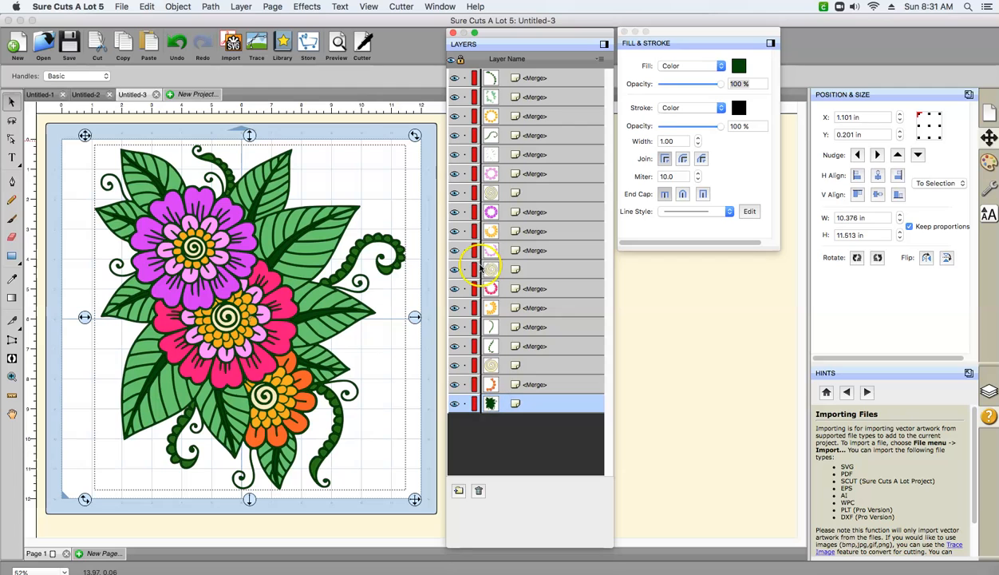
pyautogui.click(454, 405)
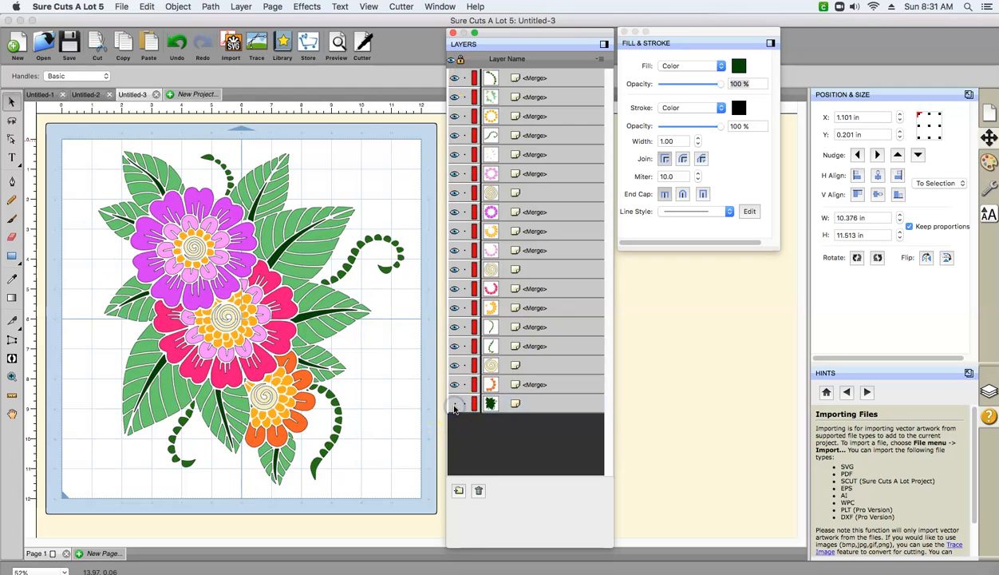
pyautogui.click(454, 405)
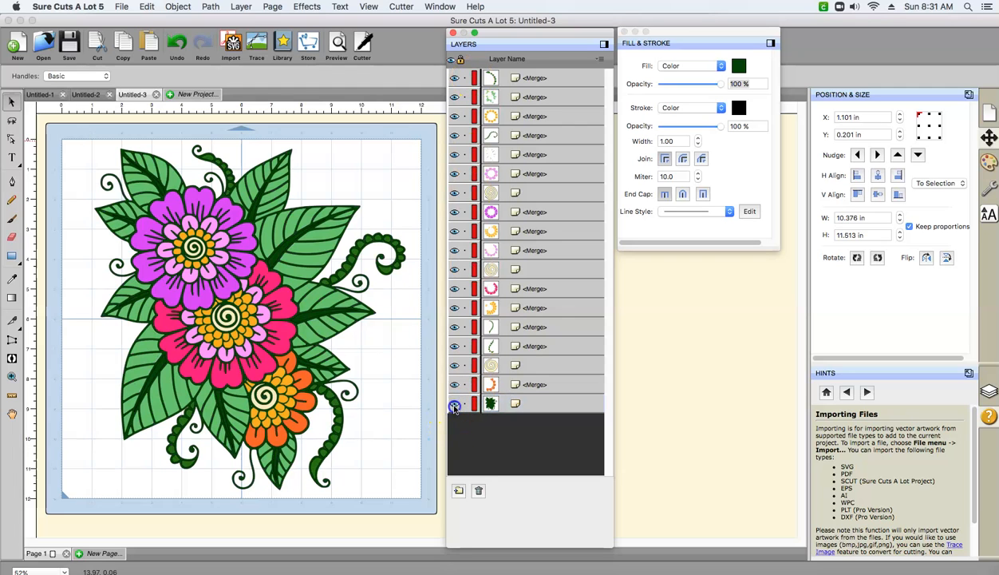
pyautogui.click(454, 405)
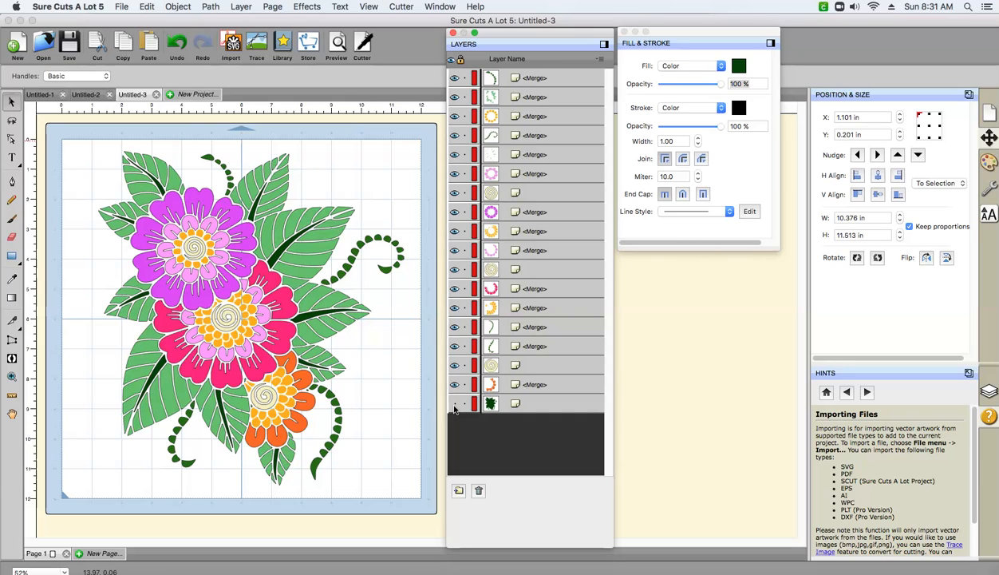
# - Select the four merged green vine segment layers and merge them into one layer
pyautogui.click(491, 344)
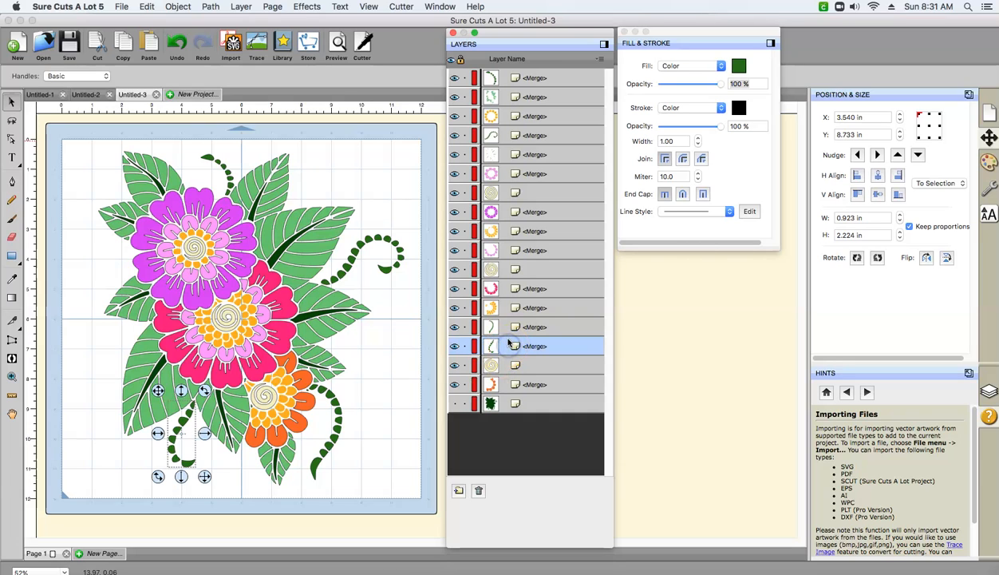
pyautogui.keyDown('shift'); pyautogui.click(505, 327); pyautogui.keyUp('shift')
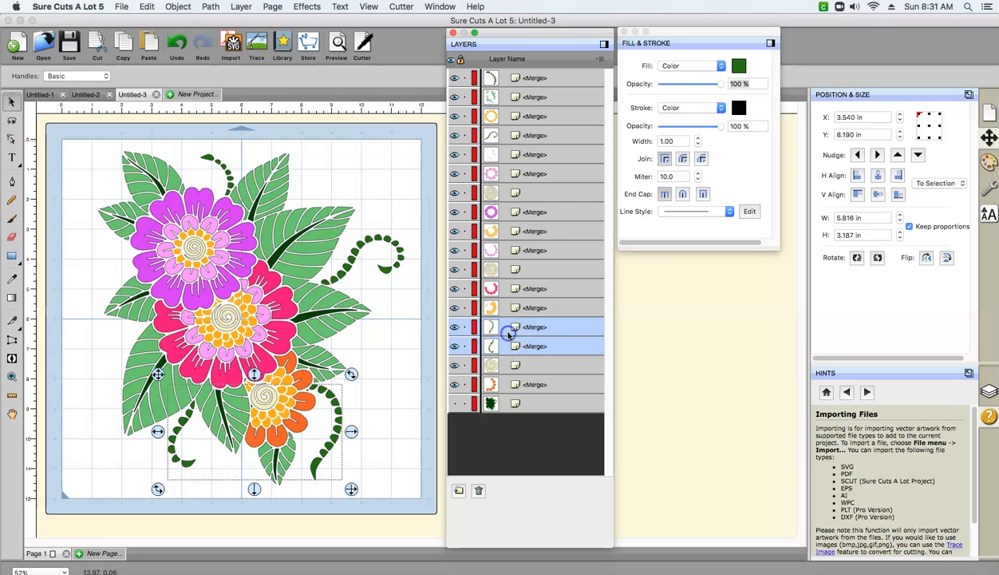
pyautogui.keyDown('shift'); pyautogui.click(512, 135); pyautogui.keyUp('shift')
pyautogui.keyDown('shift'); pyautogui.click(509, 78); pyautogui.keyUp('shift')
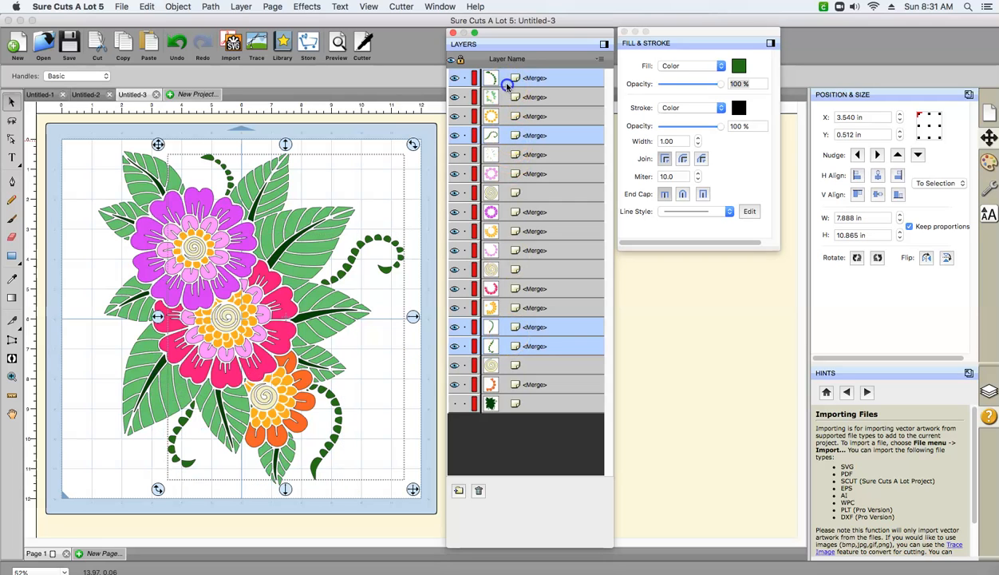
pyautogui.click(178, 6)
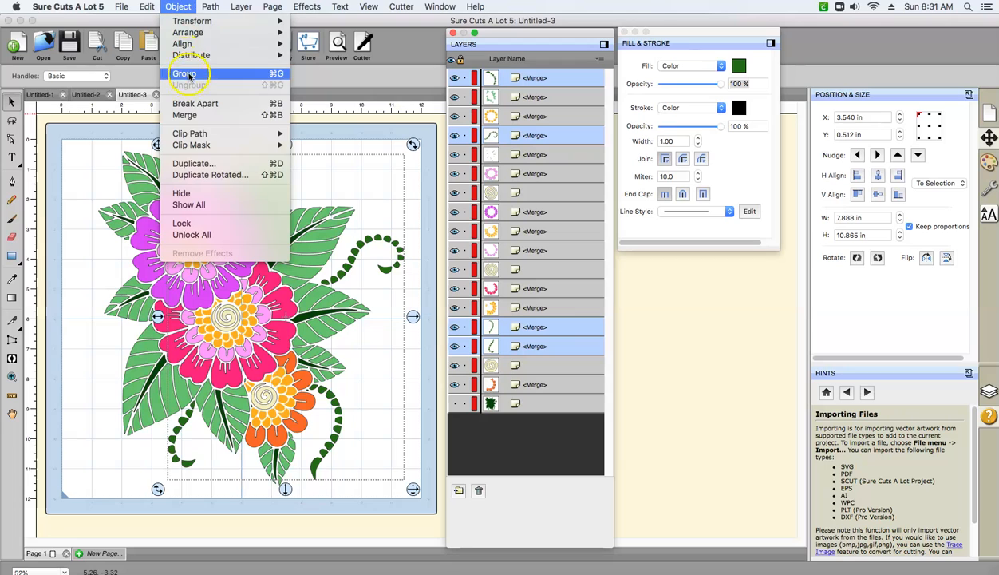
pyautogui.click(185, 117)
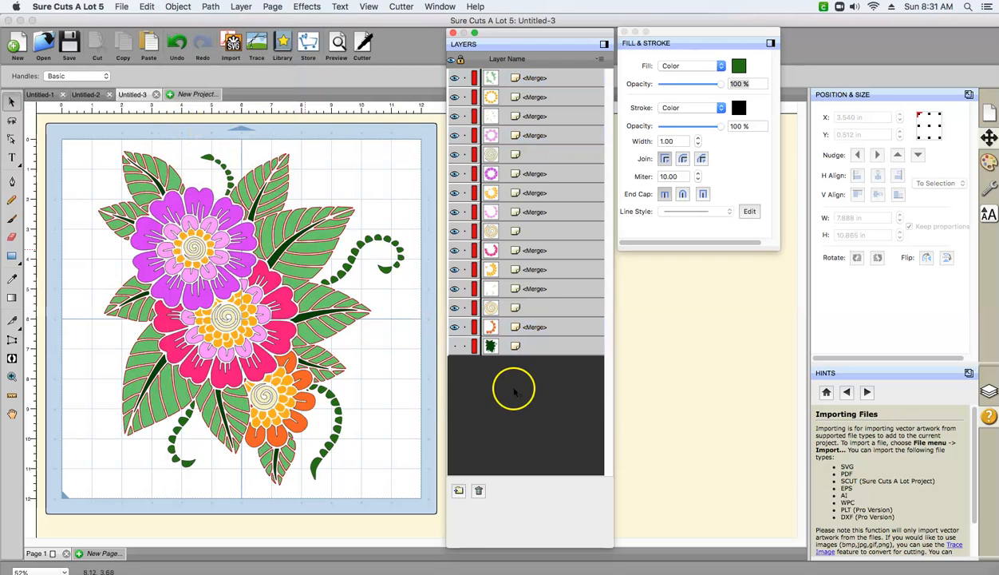
# - Toggle the dark green base layer on and off to compare the design with and without it, leaving it shown
pyautogui.click(454, 346)
pyautogui.click(454, 346)
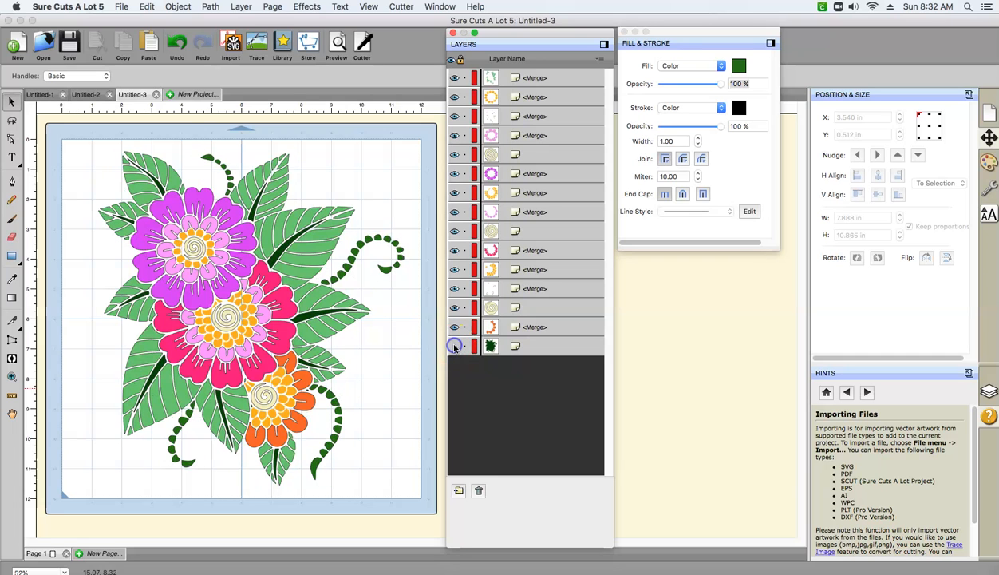
pyautogui.click(455, 347)
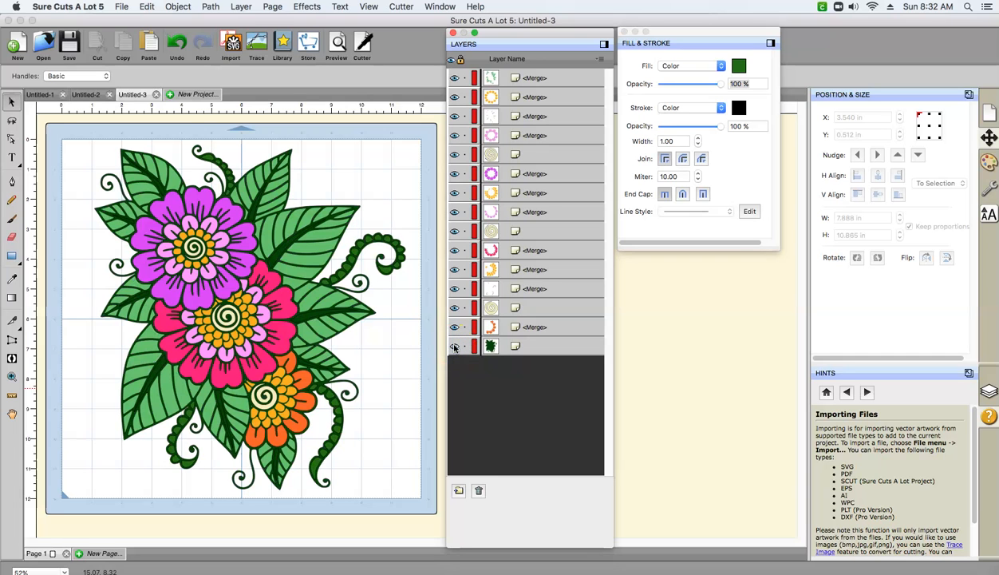
pyautogui.click(454, 347)
pyautogui.click(454, 346)
pyautogui.click(454, 348)
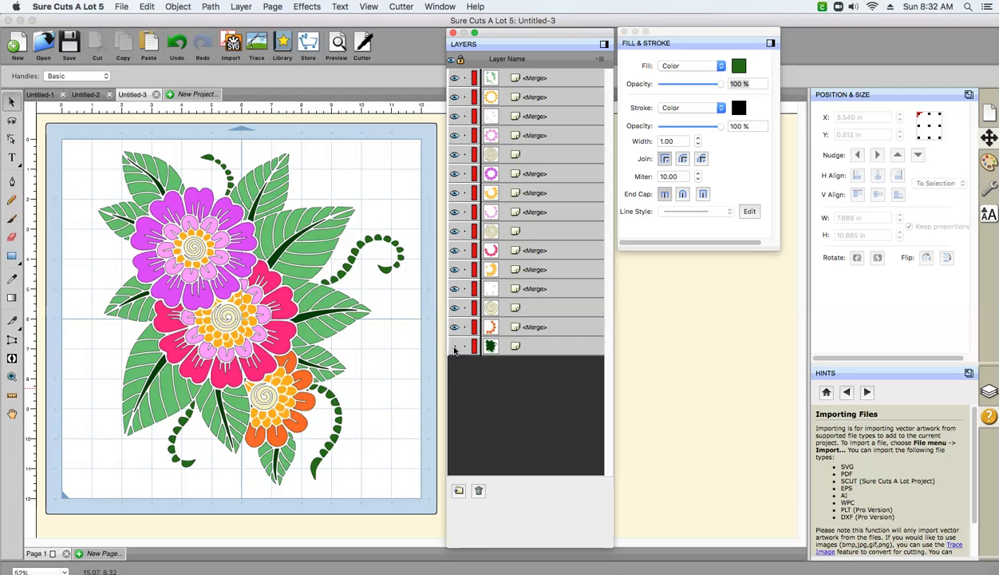
pyautogui.click(454, 346)
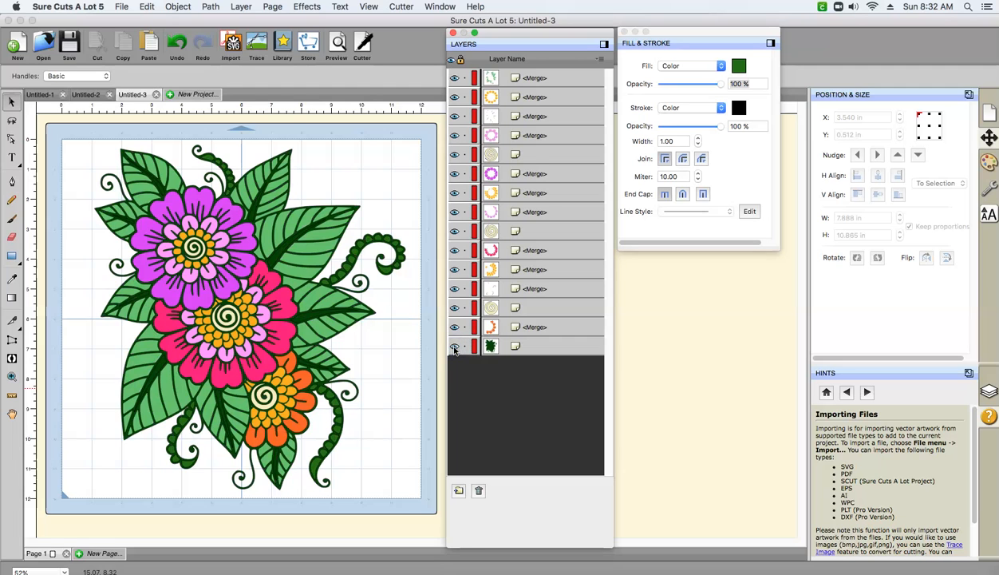
pyautogui.click(454, 347)
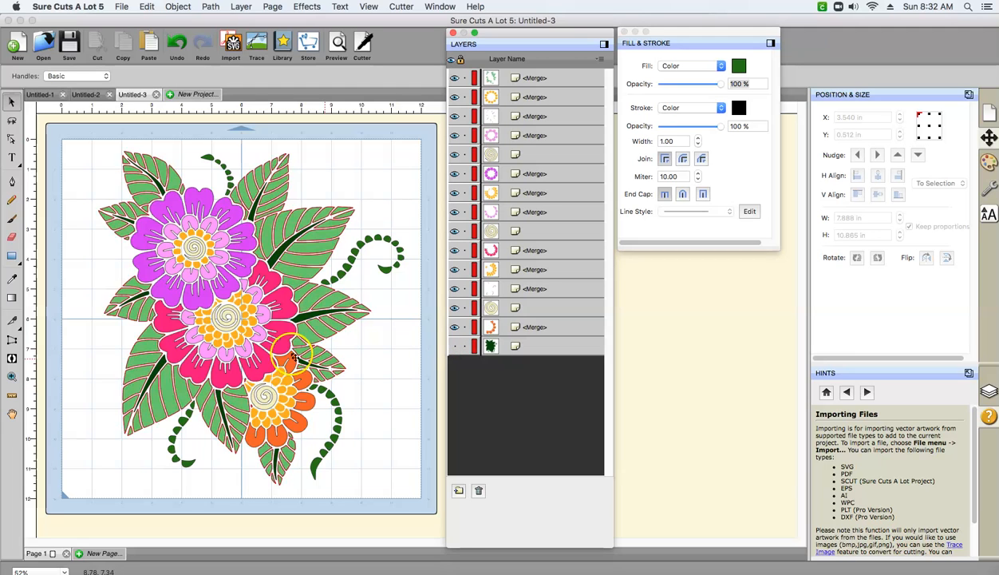
pyautogui.click(454, 347)
pyautogui.click(454, 346)
pyautogui.click(454, 347)
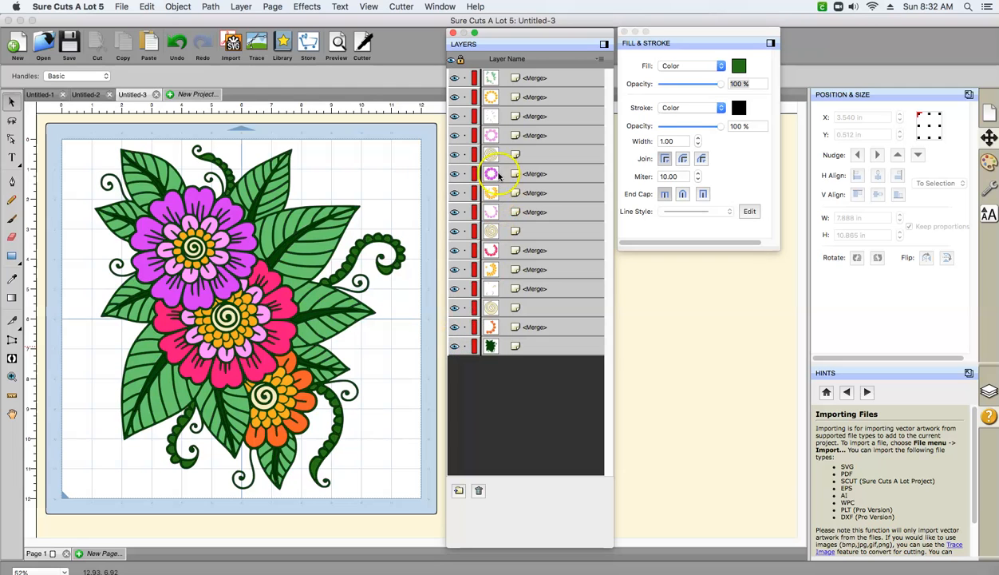
# - Select the three golden orange flower-center layers and merge them into one layer
pyautogui.click(512, 116)
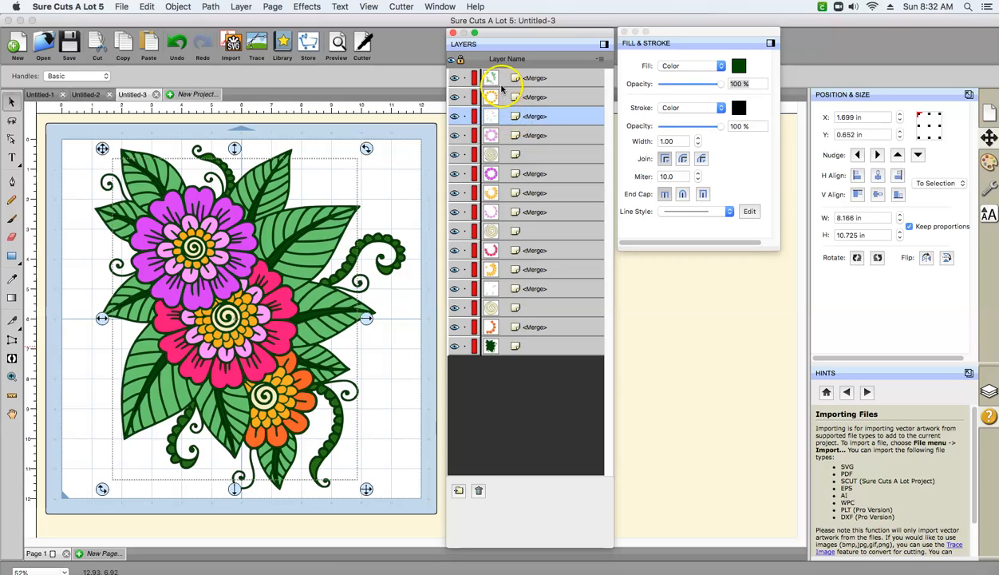
pyautogui.click(501, 137)
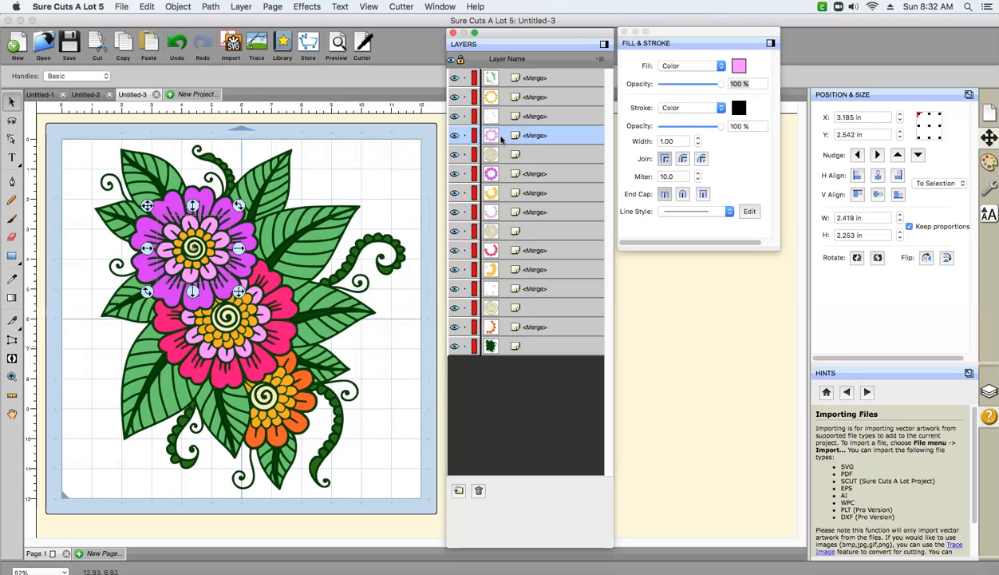
pyautogui.click(512, 98)
pyautogui.keyDown('super'); pyautogui.click(515, 192); pyautogui.keyUp('super')
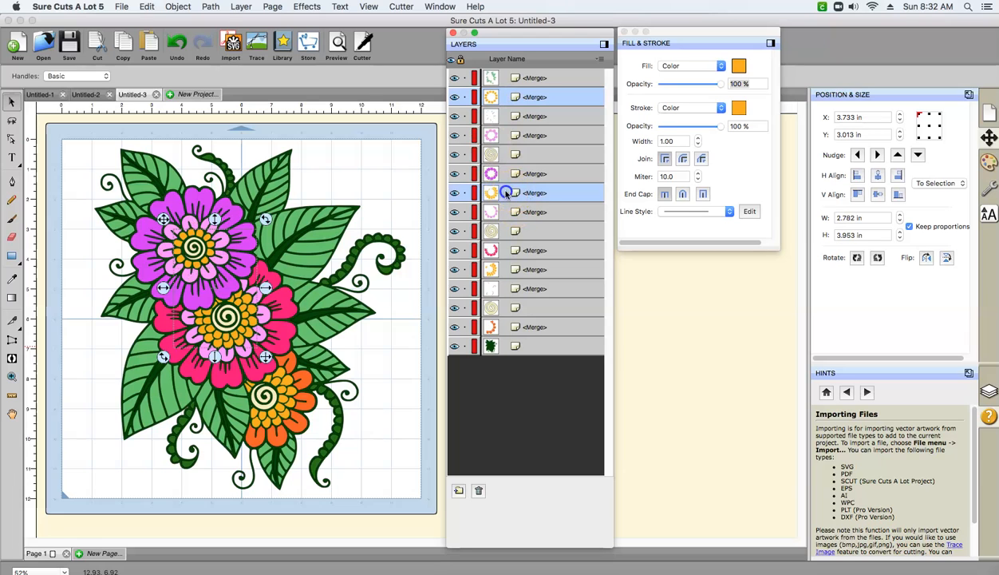
pyautogui.keyDown('super'); pyautogui.click(497, 268); pyautogui.keyUp('super')
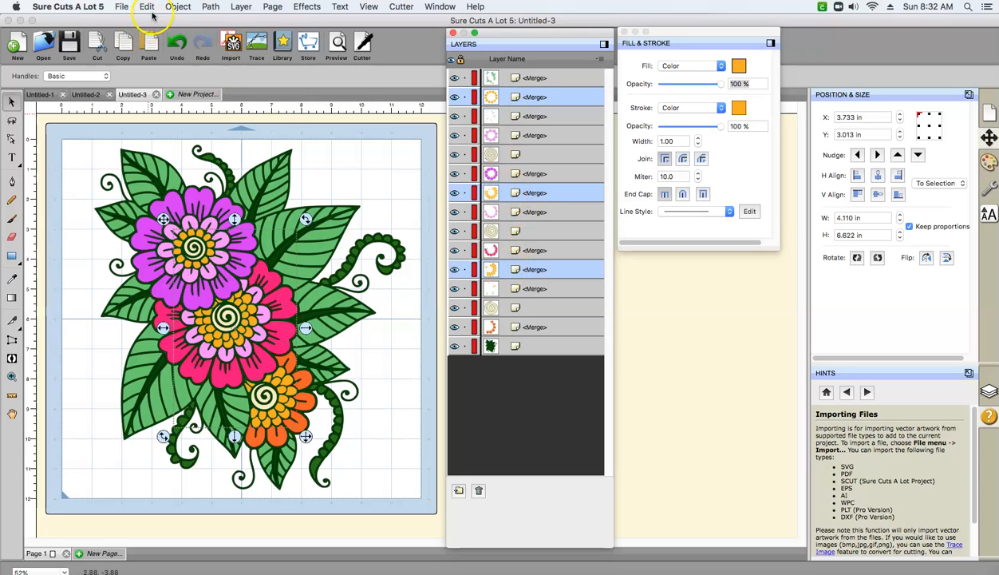
pyautogui.click(177, 6)
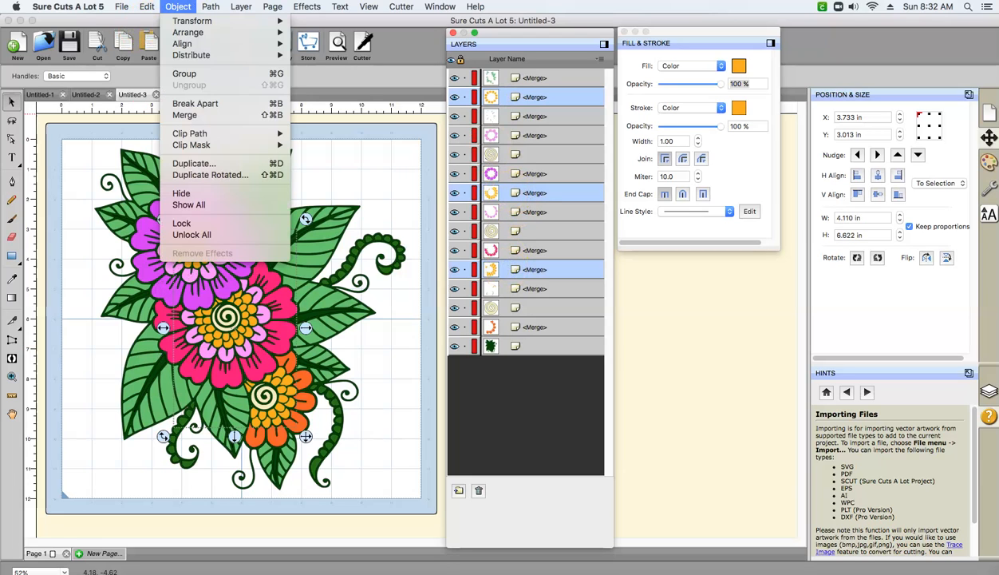
pyautogui.click(186, 115)
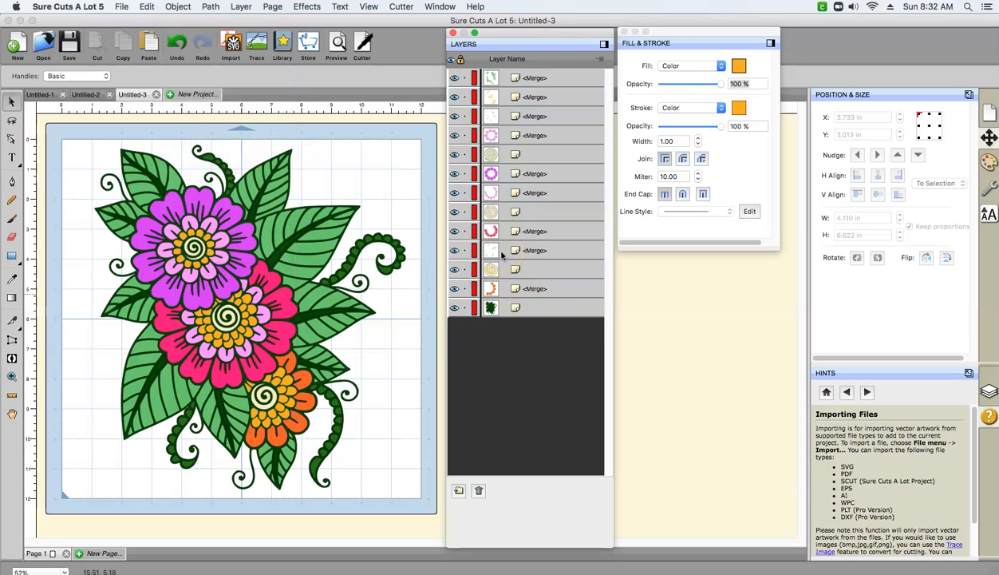
# - Select the cream spiral center layers of the three flowers and merge them into one layer
pyautogui.click(504, 154)
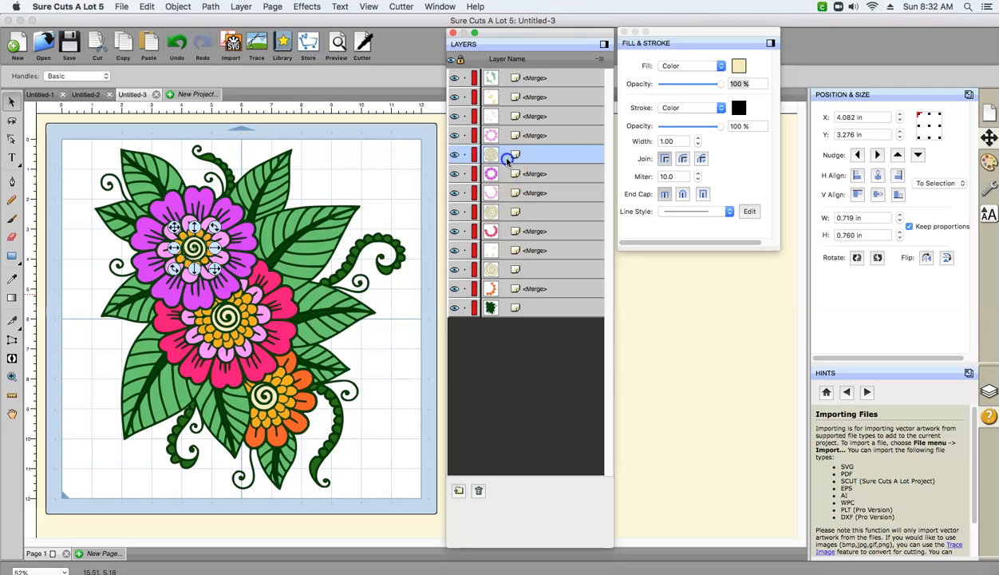
pyautogui.keyDown('super'); pyautogui.click(505, 212); pyautogui.keyUp('super')
pyautogui.keyDown('super'); pyautogui.click(491, 269); pyautogui.keyUp('super')
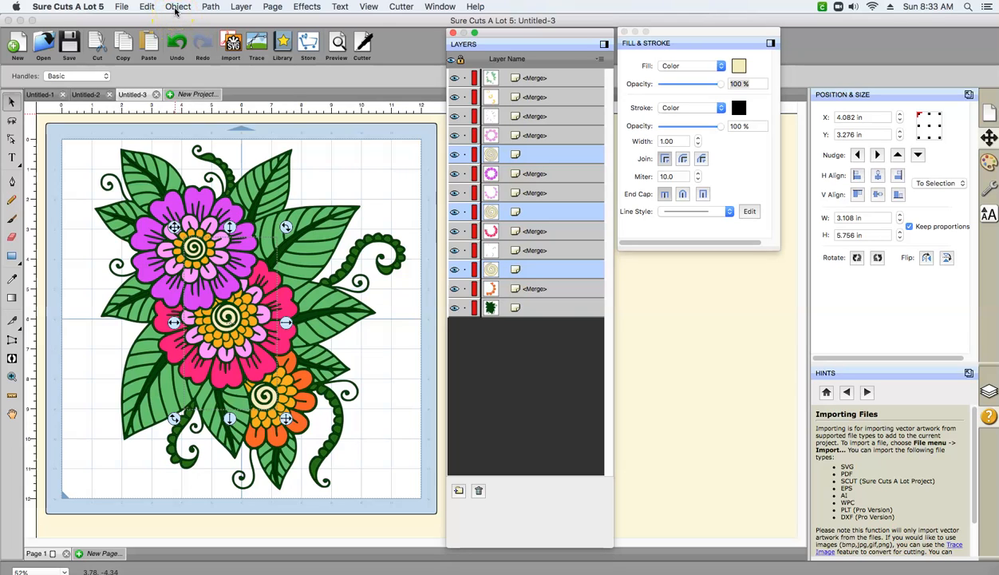
pyautogui.click(177, 8)
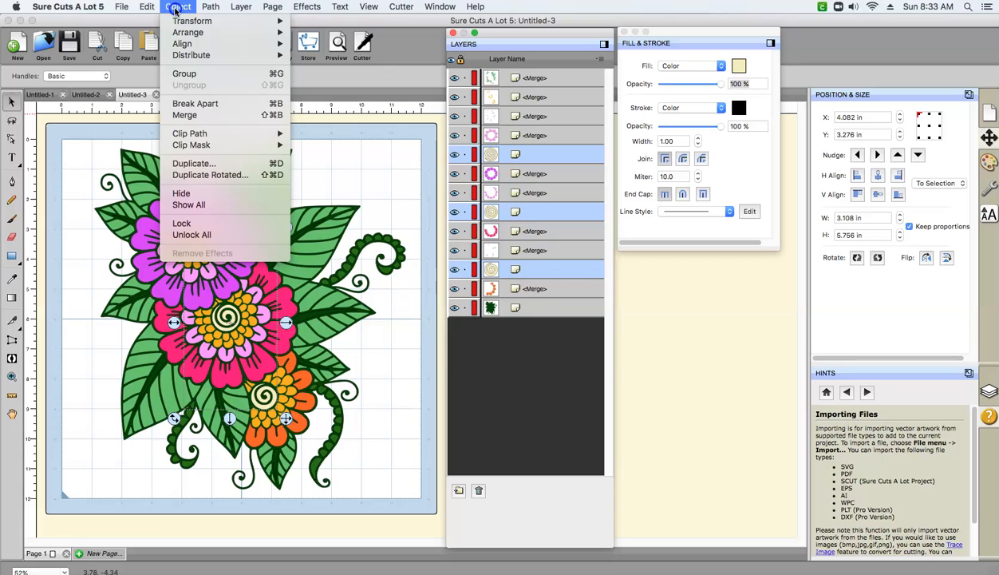
pyautogui.click(185, 115)
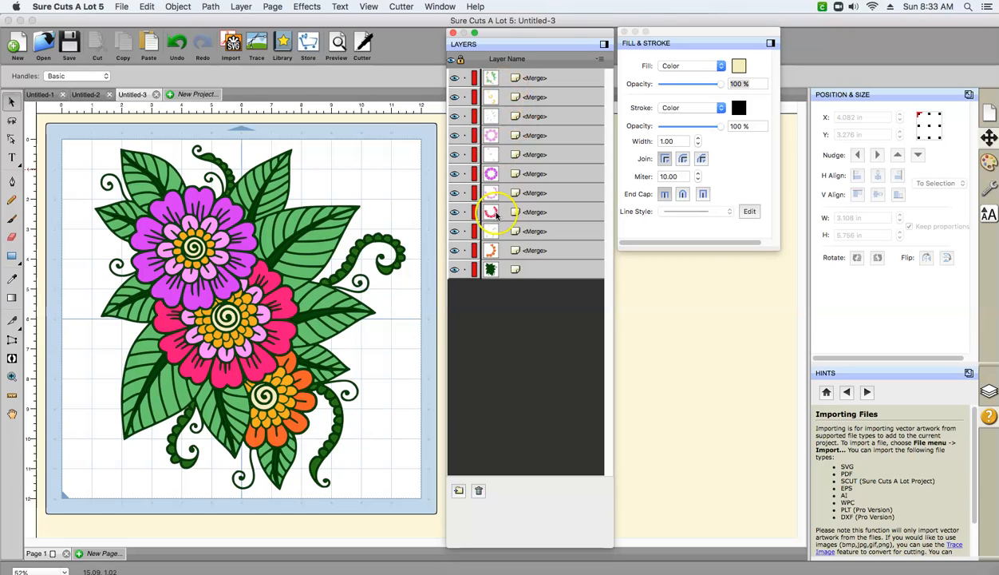
# - Examine the dark green leaf vein, light green leaf and golden orange layers by toggling visibility and selecting them individually
pyautogui.click(500, 118)
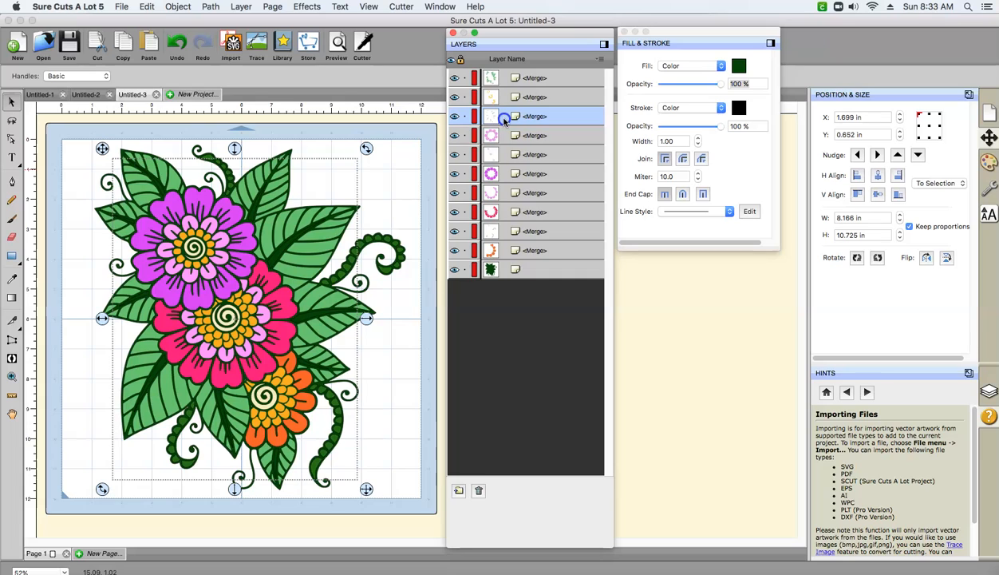
pyautogui.click(454, 118)
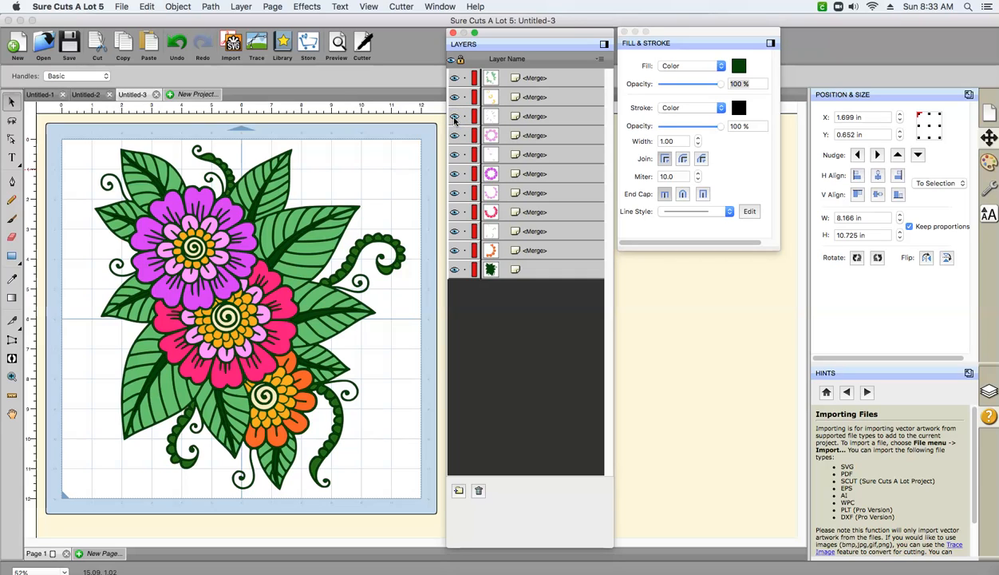
pyautogui.click(456, 78)
pyautogui.click(455, 78)
pyautogui.click(456, 78)
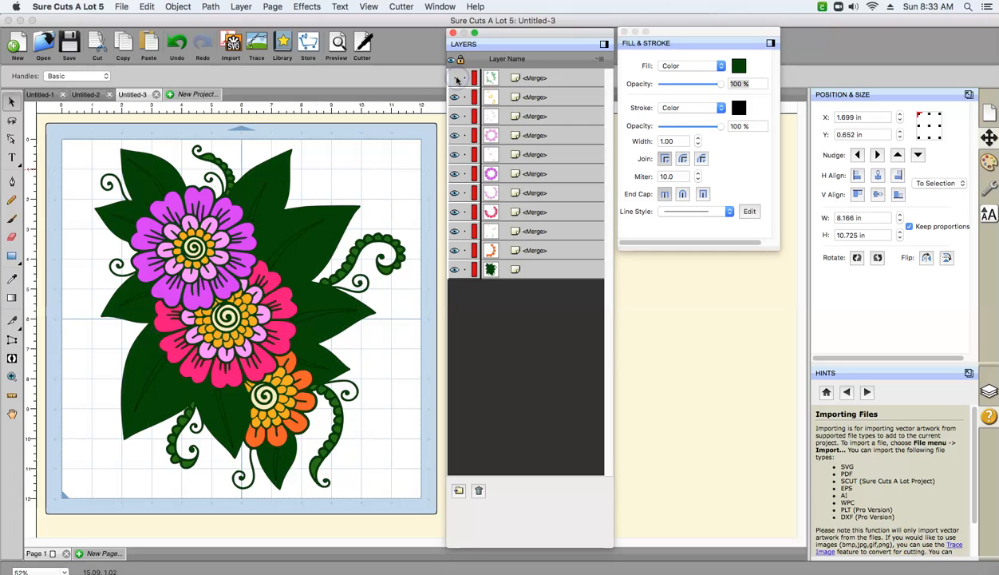
pyautogui.click(456, 78)
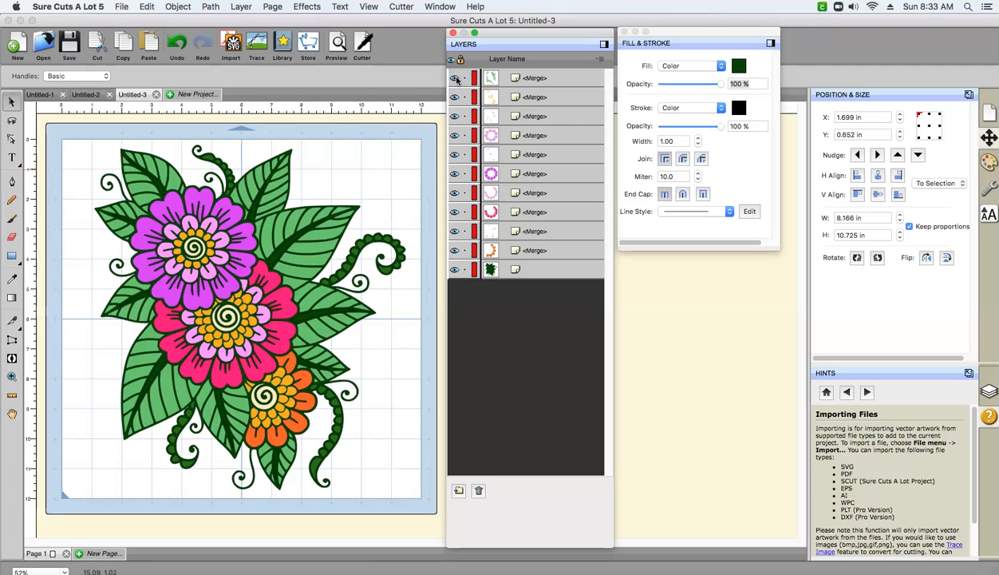
pyautogui.click(456, 78)
pyautogui.click(456, 79)
pyautogui.click(504, 97)
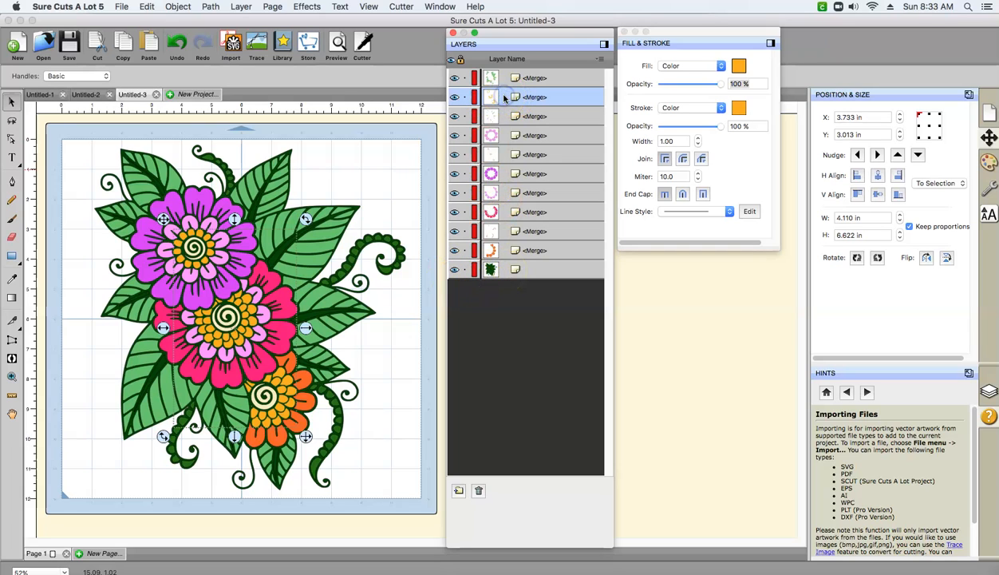
pyautogui.click(505, 117)
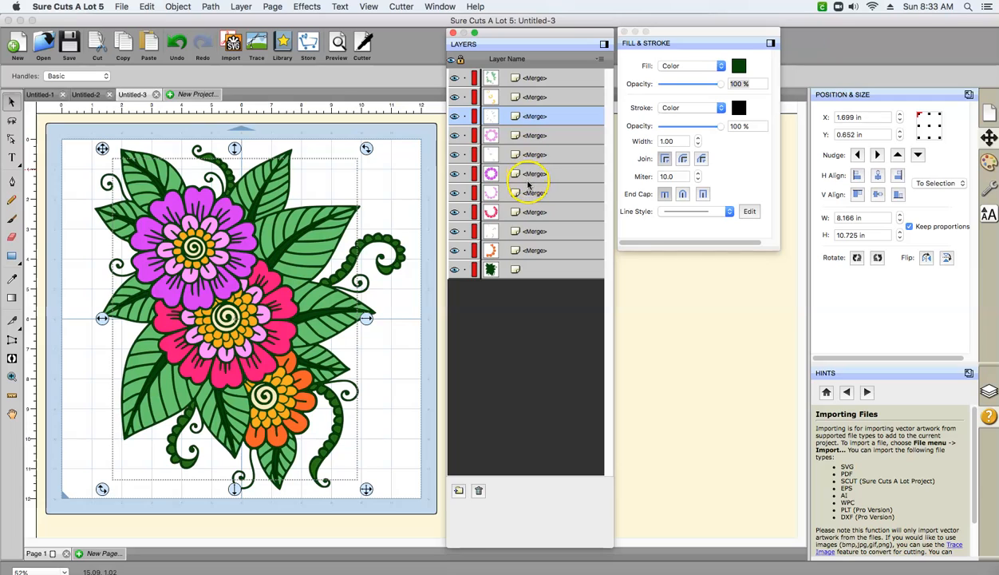
pyautogui.click(540, 98)
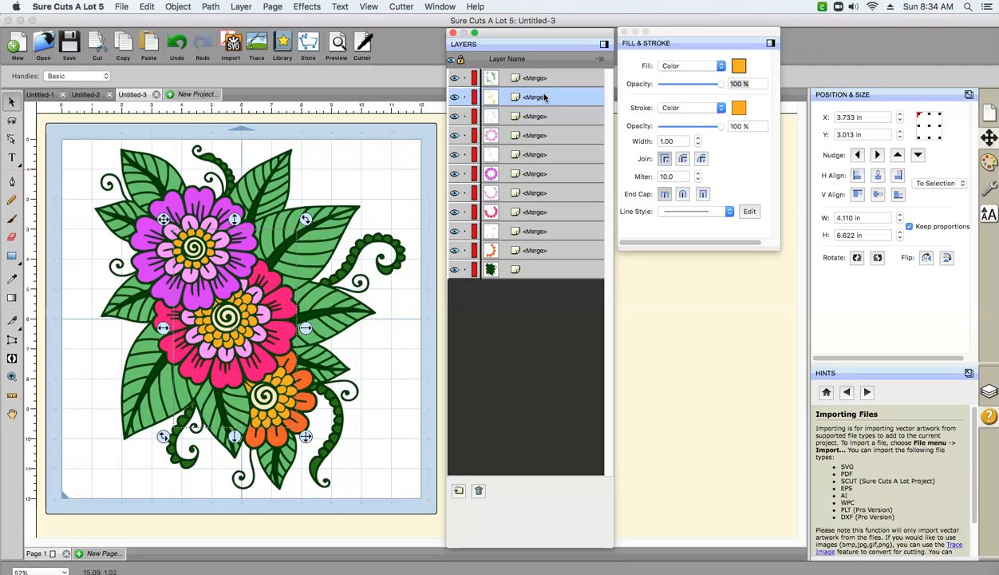
# - Group the light green leaf, dark green leaf vein, green vine and dark green base layers together
pyautogui.click(536, 78)
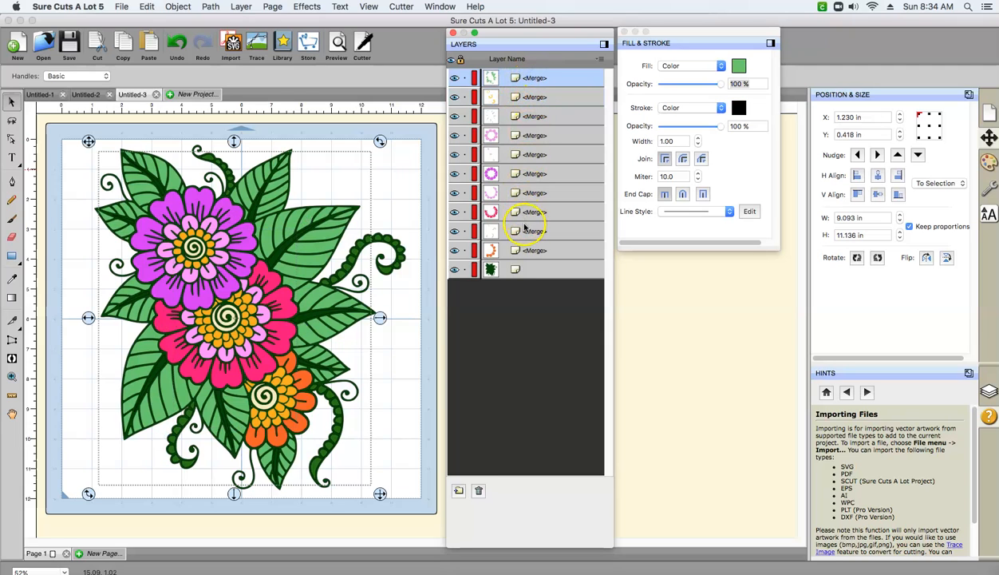
pyautogui.keyDown('super'); pyautogui.click(521, 230); pyautogui.keyUp('super')
pyautogui.keyDown('super'); pyautogui.click(522, 271); pyautogui.keyUp('super')
pyautogui.keyDown('super'); pyautogui.click(534, 116); pyautogui.keyUp('super')
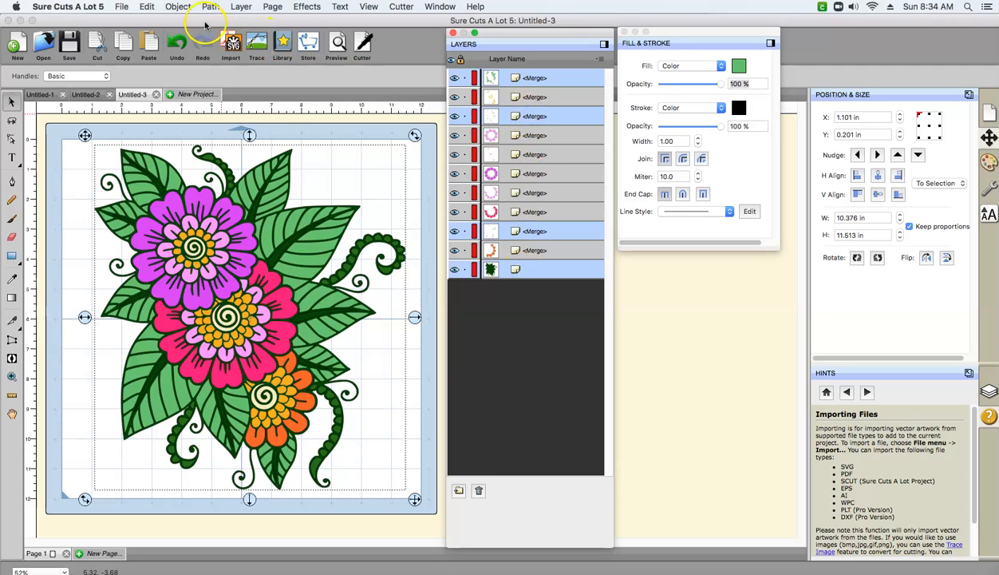
pyautogui.click(179, 7)
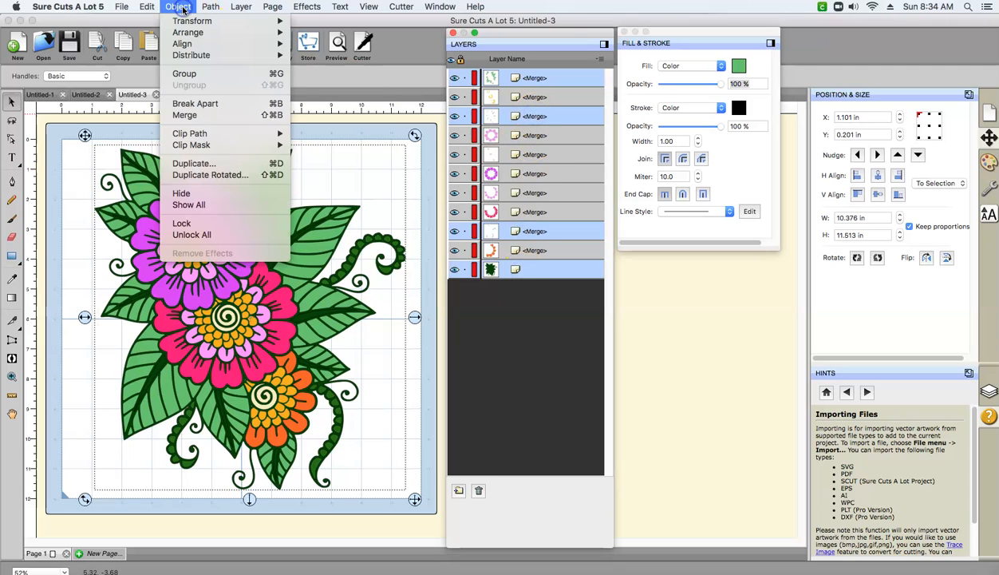
pyautogui.click(182, 76)
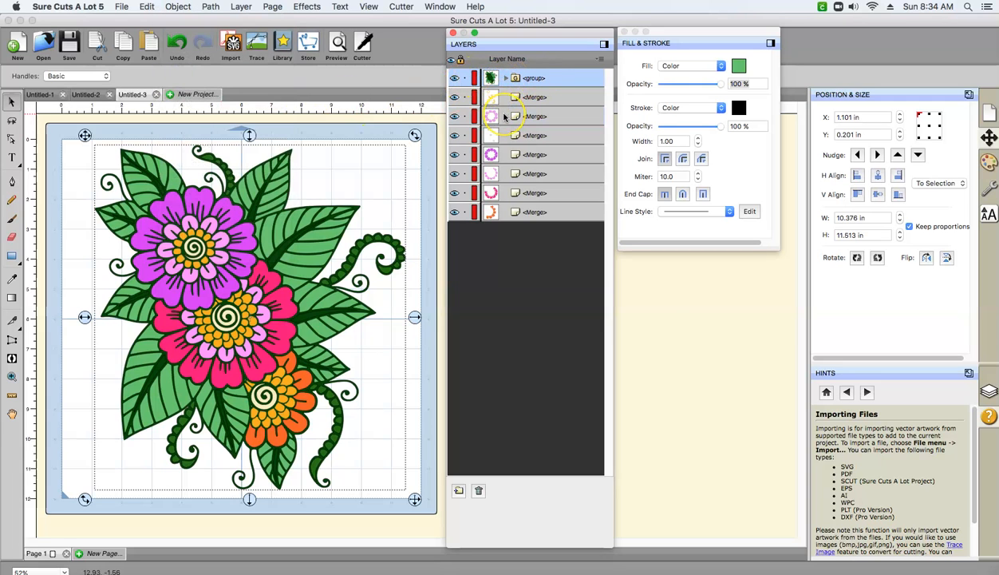
# - Group the orange, hot pink, purple and light pink petal layers together with the green foliage group
pyautogui.keyDown('super'); pyautogui.click(506, 213); pyautogui.keyUp('super')
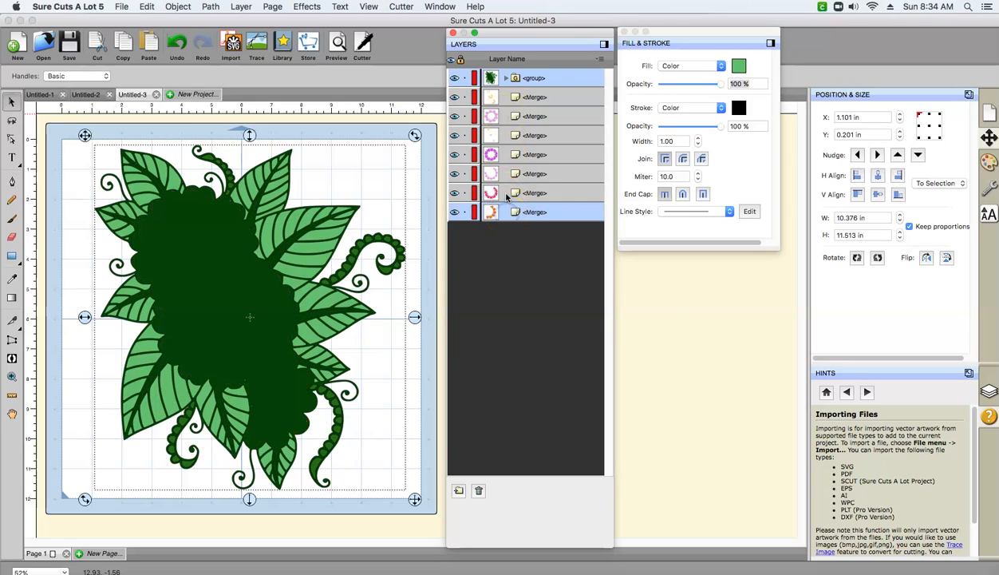
pyautogui.keyDown('super'); pyautogui.click(505, 174); pyautogui.keyUp('super')
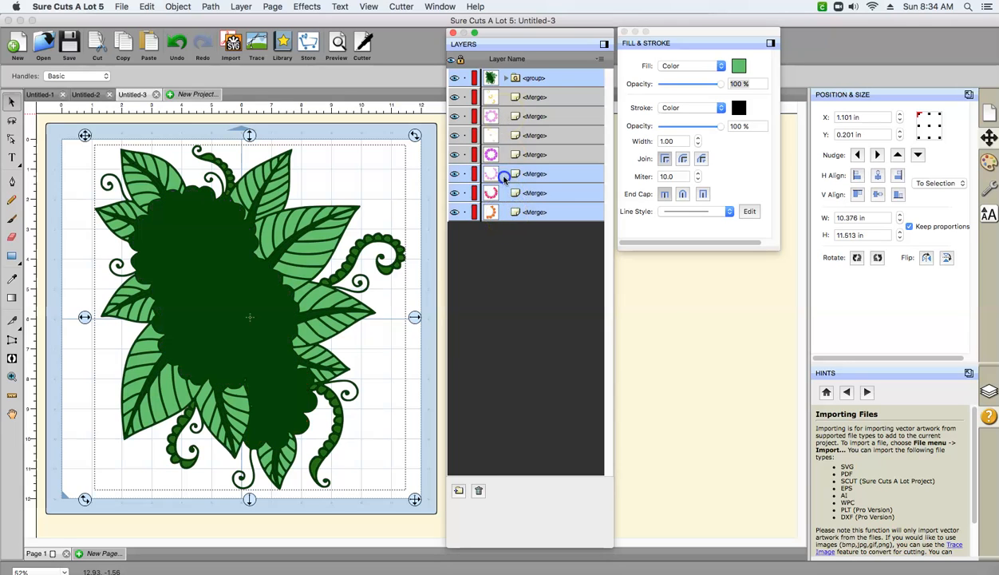
pyautogui.keyDown('super'); pyautogui.click(507, 117); pyautogui.keyUp('super')
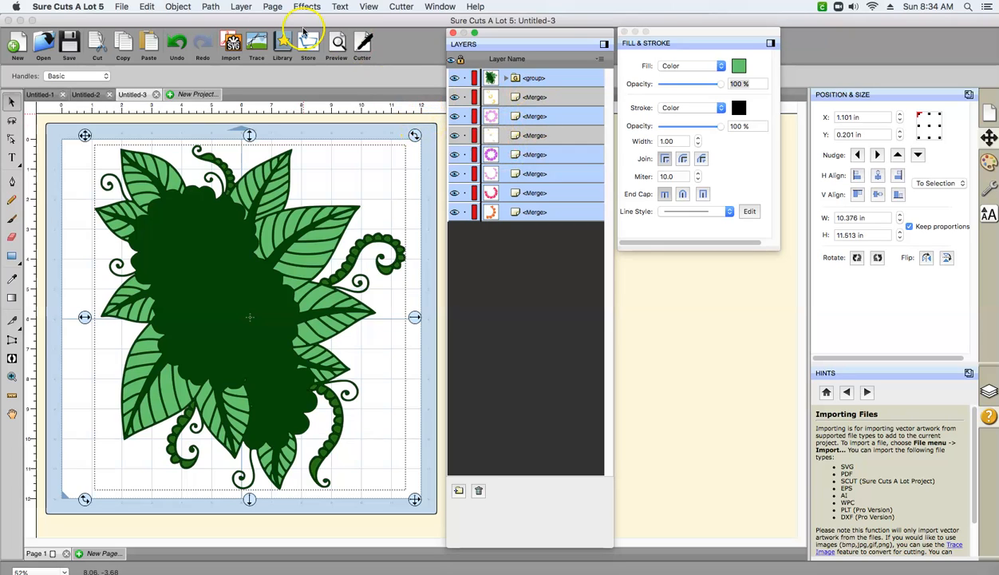
pyautogui.click(186, 7)
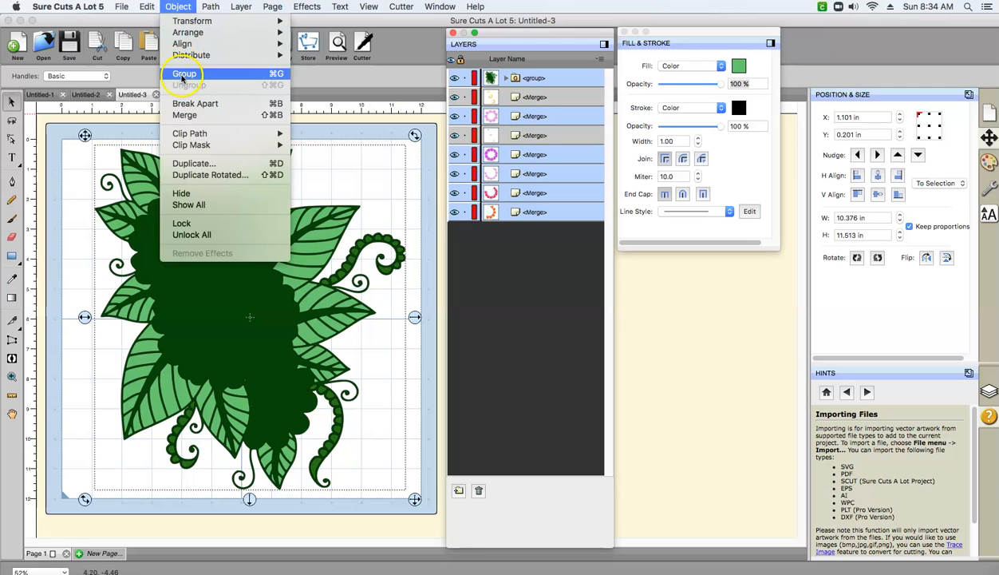
pyautogui.click(183, 75)
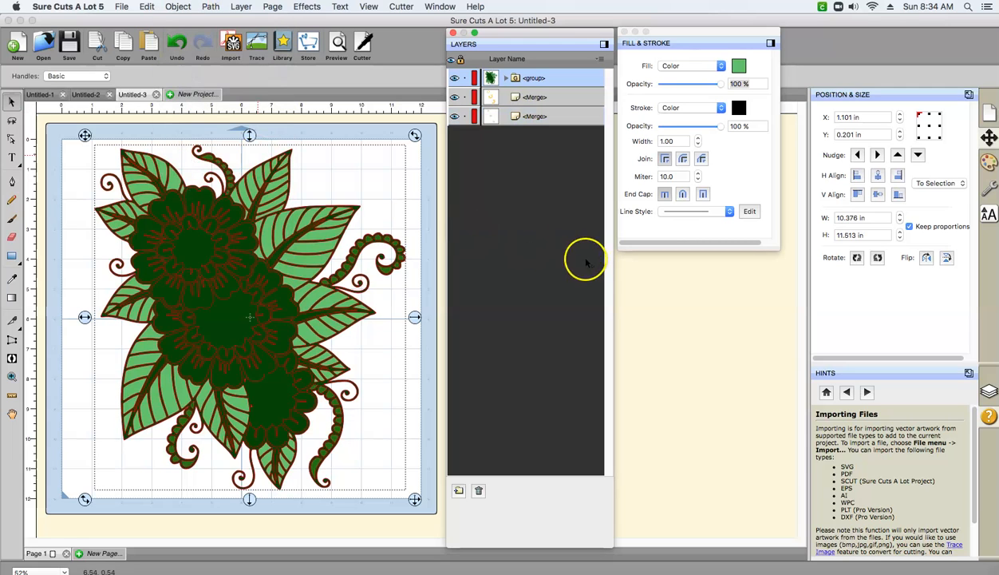
# - Examine the contents of the new group and its nested foliage group, checking the golden orange, cream, dark green and orange layers
pyautogui.click(511, 98)
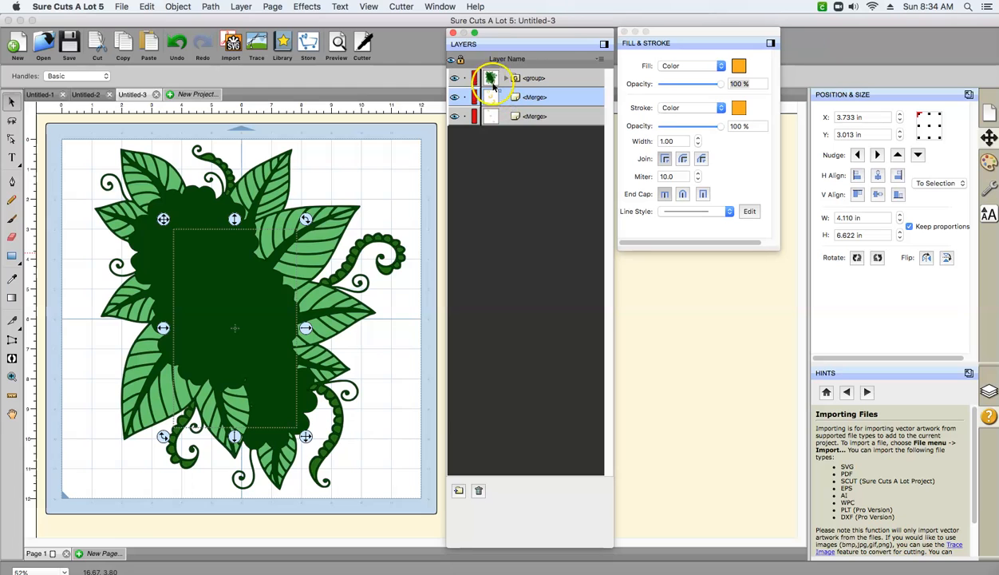
pyautogui.click(508, 78)
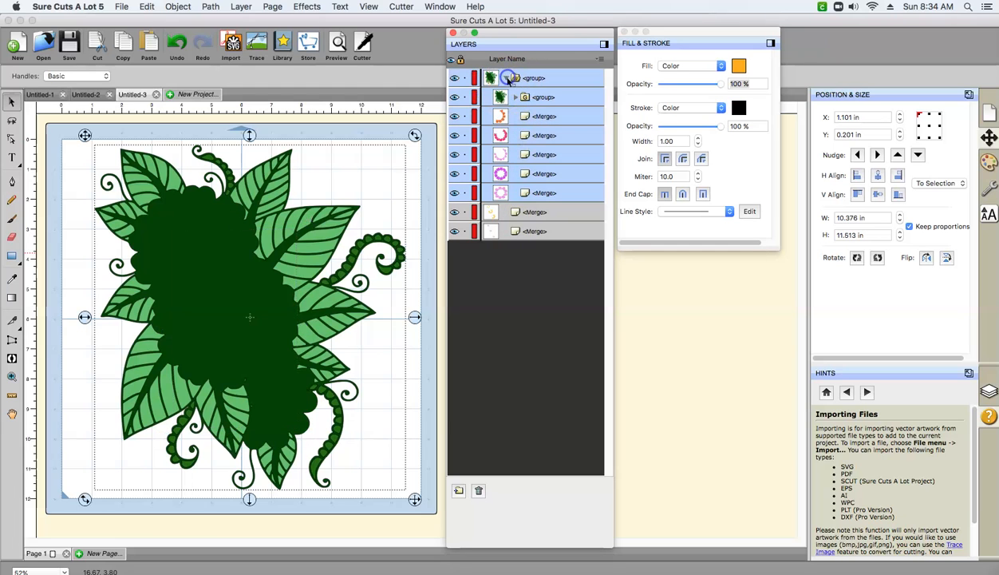
pyautogui.click(506, 212)
pyautogui.click(534, 213)
pyautogui.click(502, 212)
pyautogui.click(499, 233)
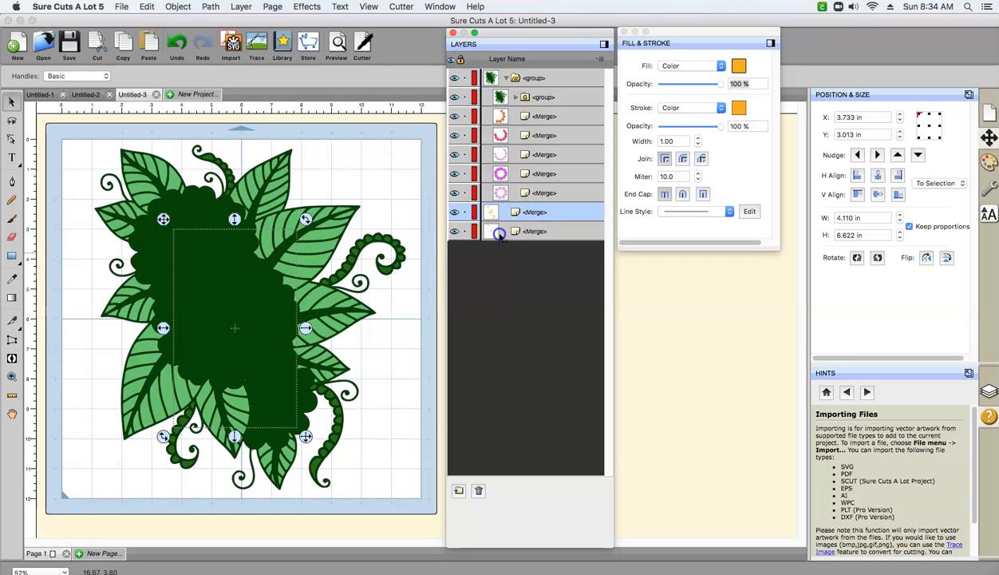
pyautogui.click(514, 97)
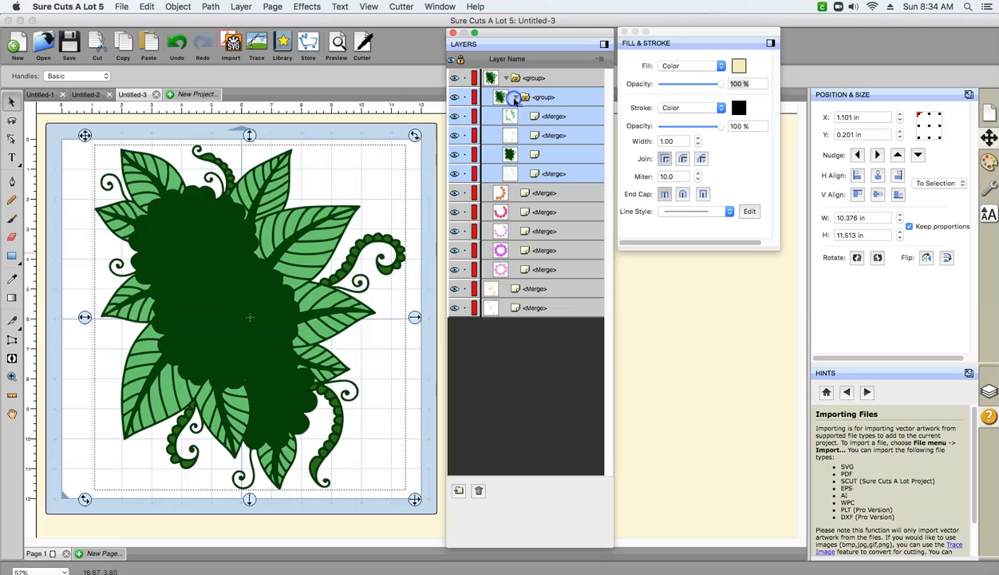
pyautogui.click(519, 154)
pyautogui.moveTo(520, 156); pyautogui.dragTo(516, 182)
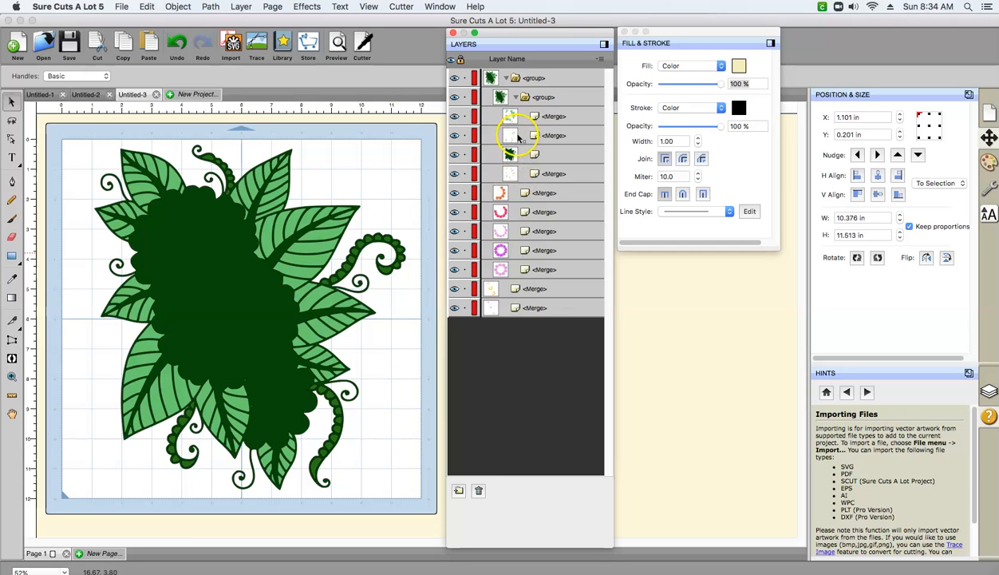
pyautogui.click(515, 193)
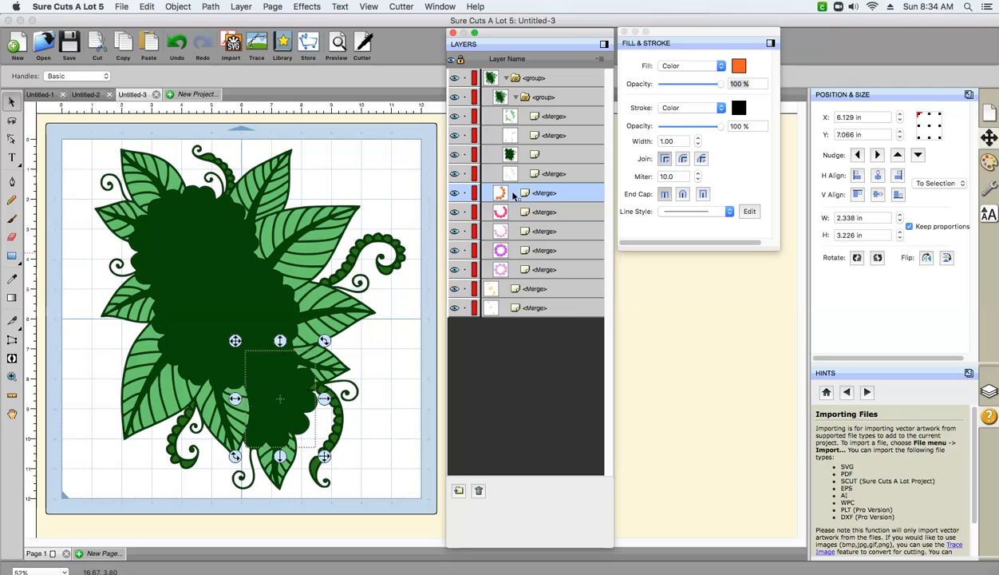
# - Move the nested green foliage group out of the petal group and place it directly below the petals
pyautogui.click(507, 78)
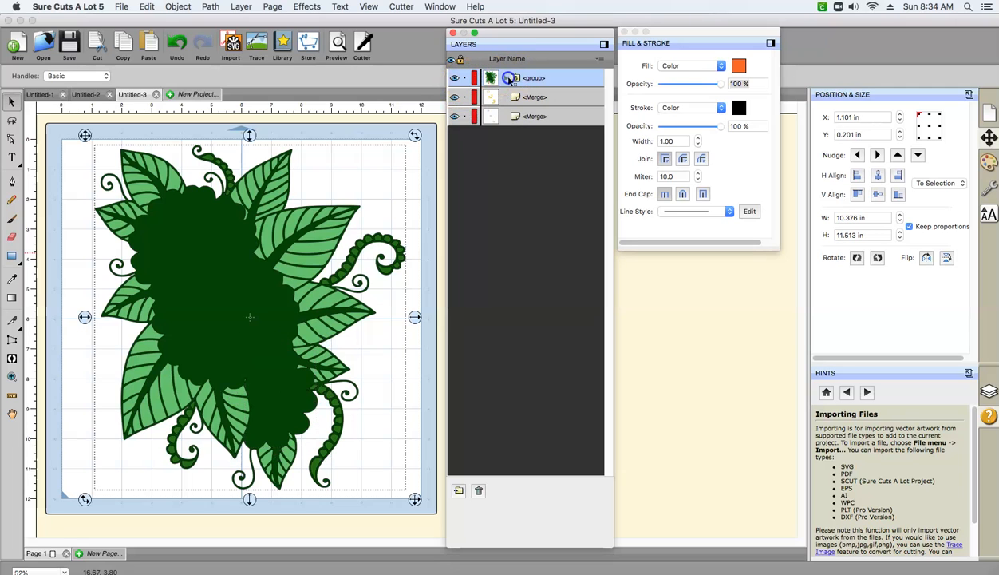
pyautogui.click(505, 79)
pyautogui.click(515, 233)
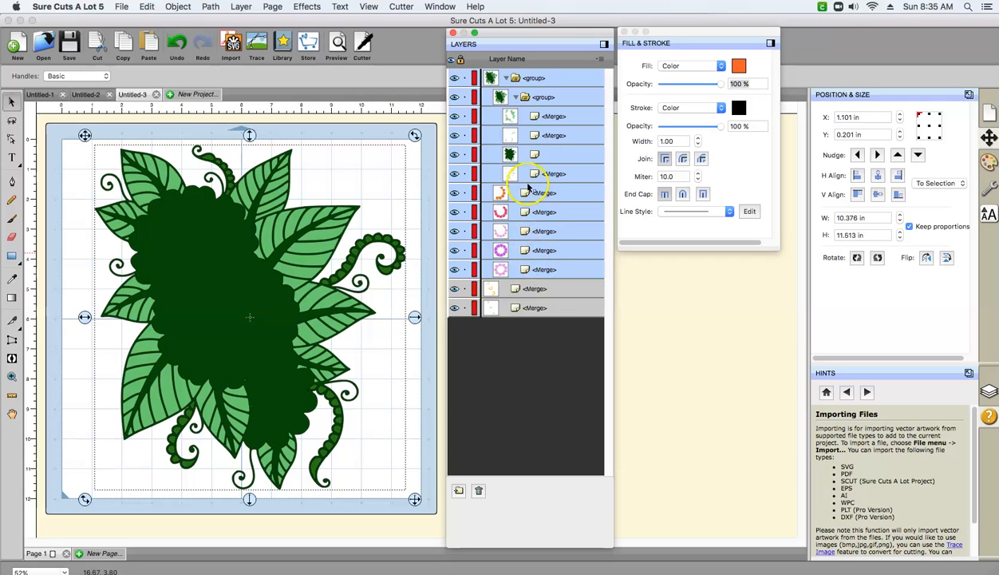
pyautogui.click(514, 96)
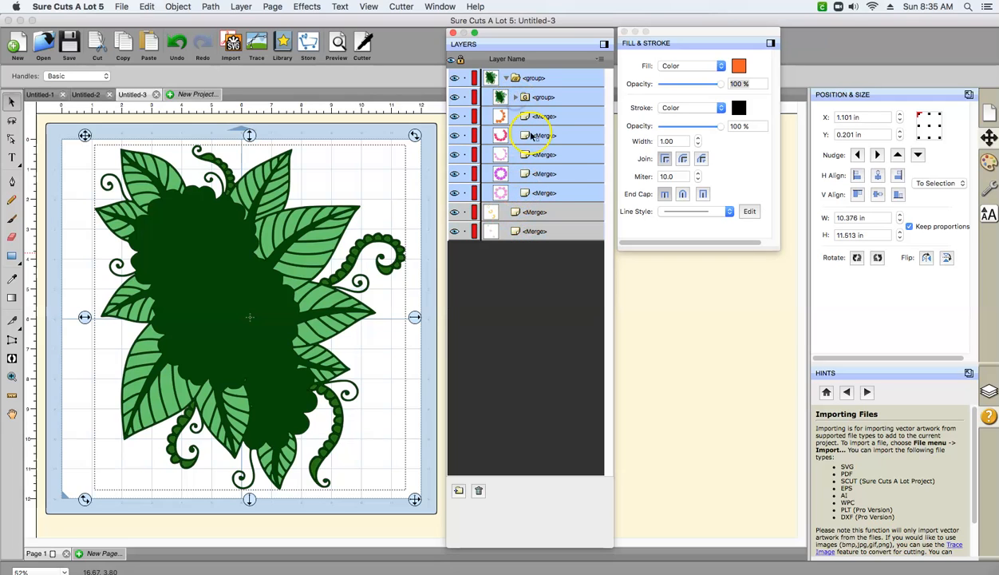
pyautogui.moveTo(550, 94); pyautogui.dragTo(494, 211)
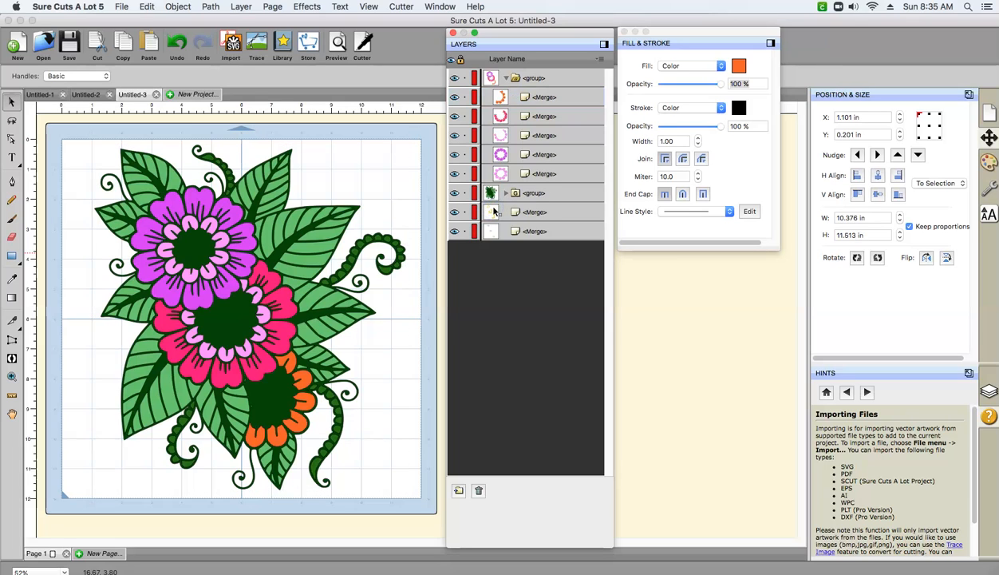
# - Move the golden orange flower-center layer and the cream spiral layer above the green foliage group in the layer order
pyautogui.click(519, 212)
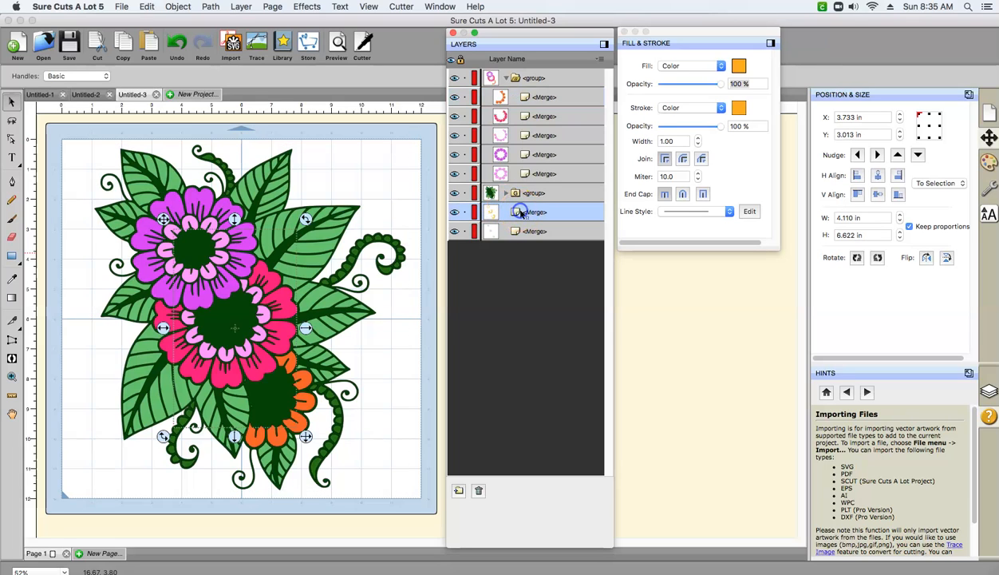
pyautogui.click(504, 196)
pyautogui.click(504, 194)
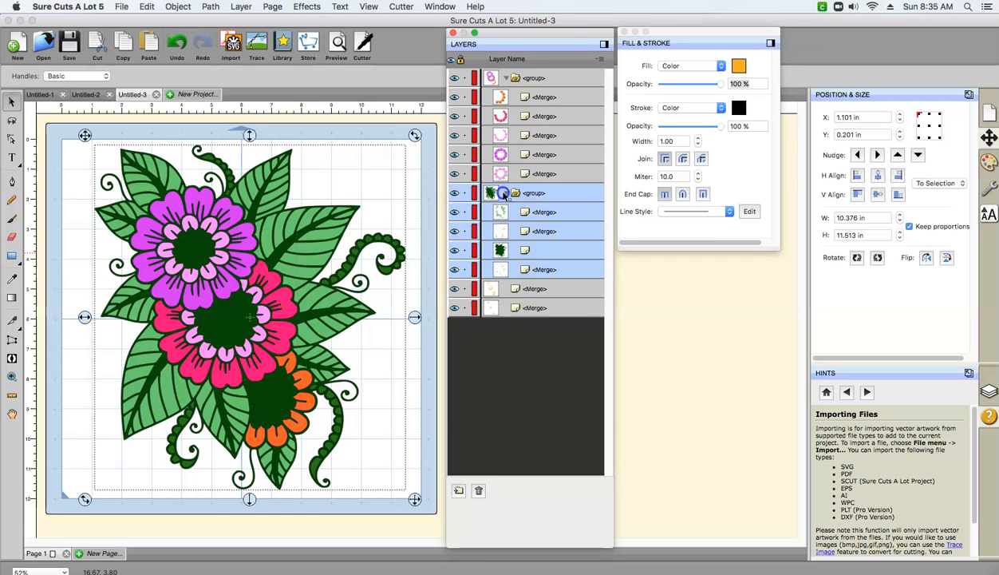
pyautogui.click(503, 291)
pyautogui.moveTo(505, 292); pyautogui.dragTo(487, 193)
pyautogui.click(508, 307)
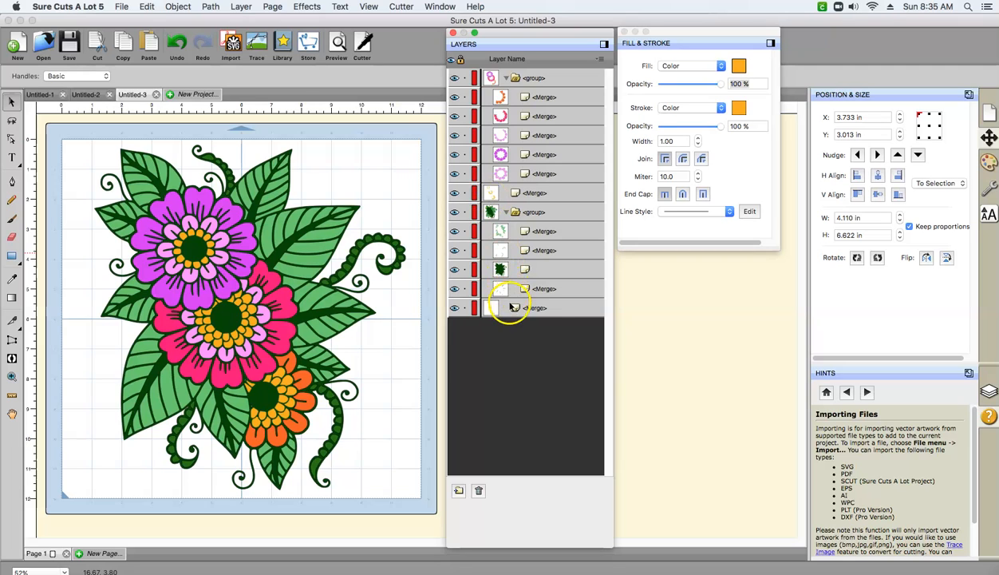
pyautogui.moveTo(504, 303); pyautogui.dragTo(488, 206)
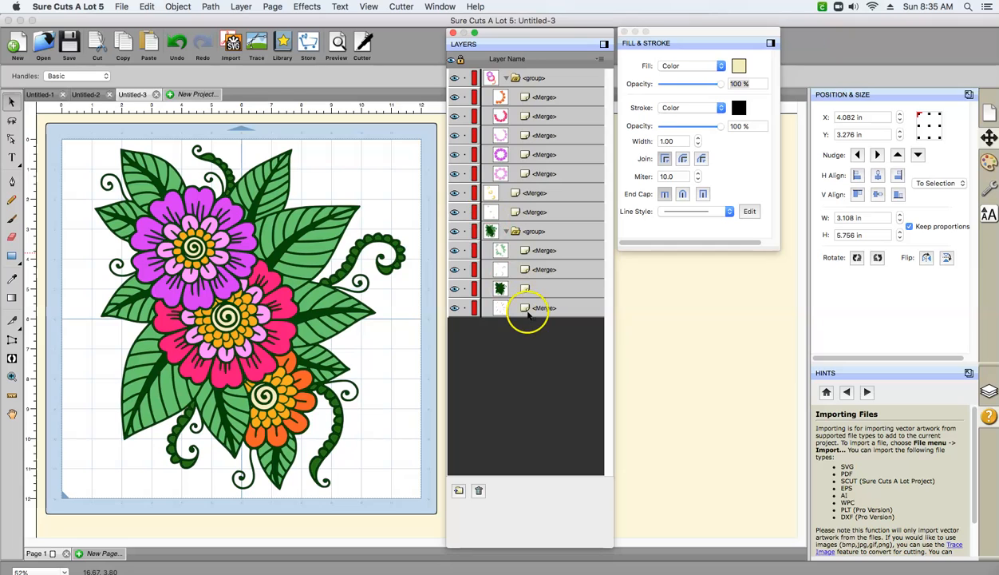
# - Collapse the foliage and petal groups, and group the golden orange and cream flower-center layers together
pyautogui.click(506, 232)
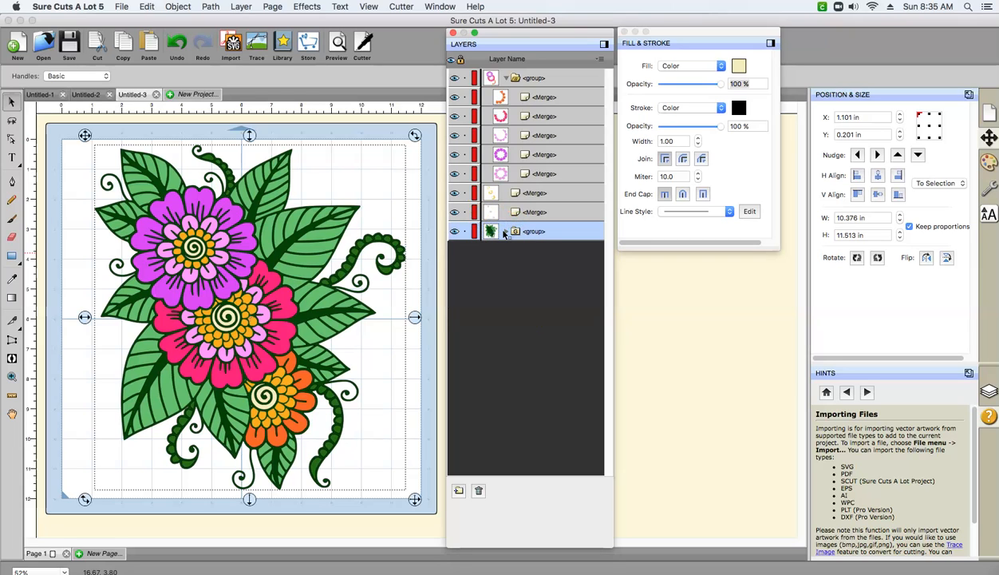
pyautogui.click(506, 79)
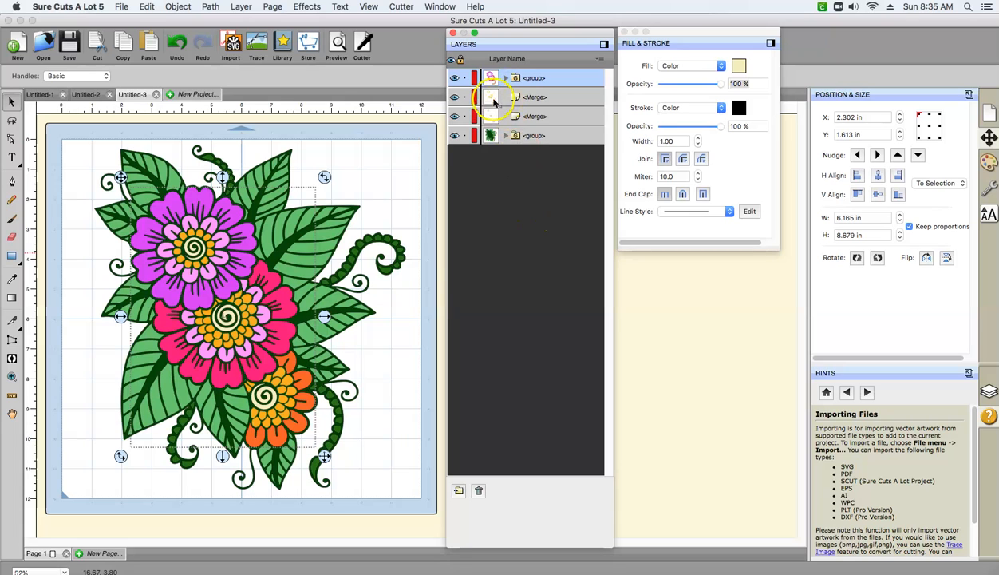
pyautogui.click(504, 99)
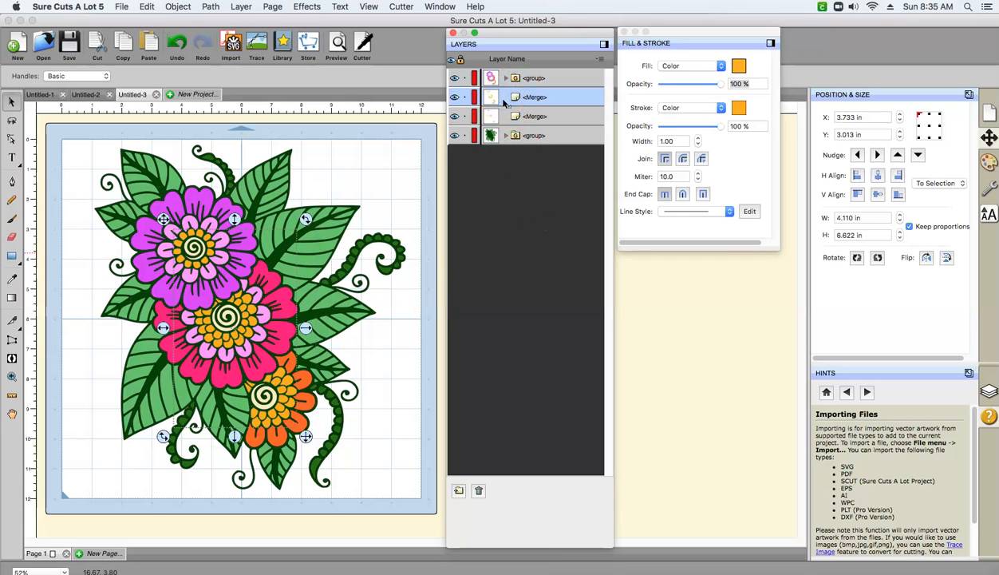
pyautogui.keyDown('shift'); pyautogui.click(504, 116); pyautogui.keyUp('shift')
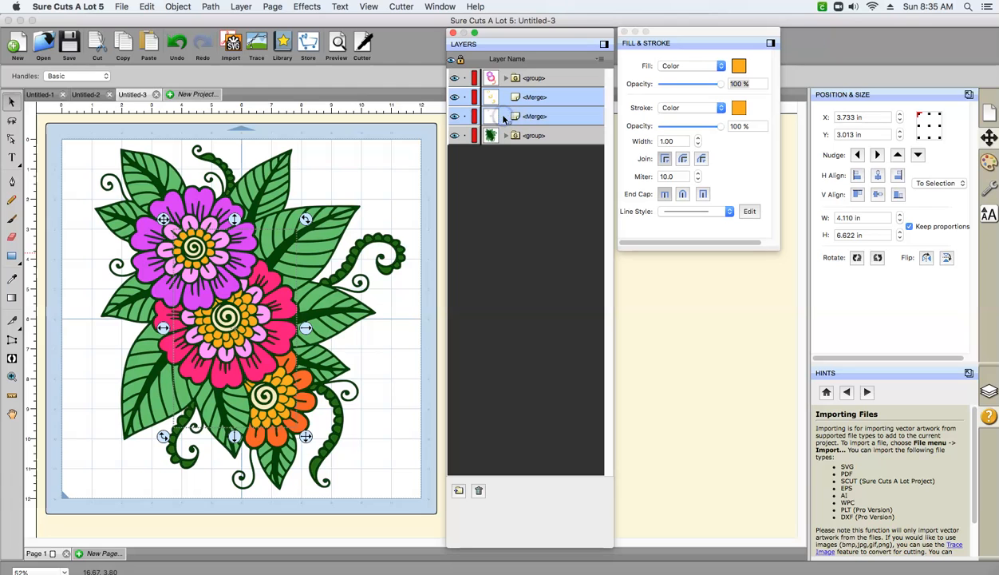
pyautogui.click(180, 7)
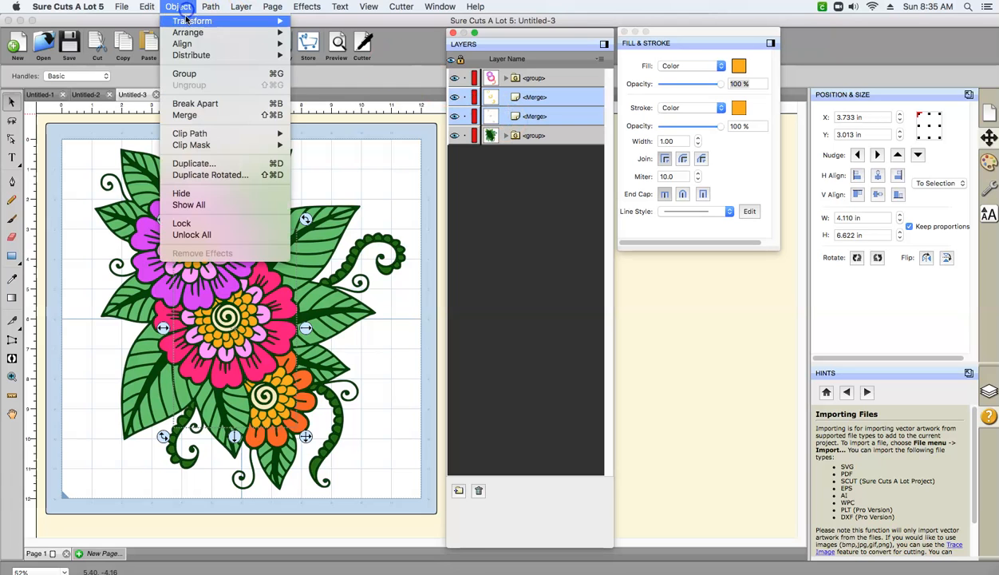
pyautogui.click(184, 74)
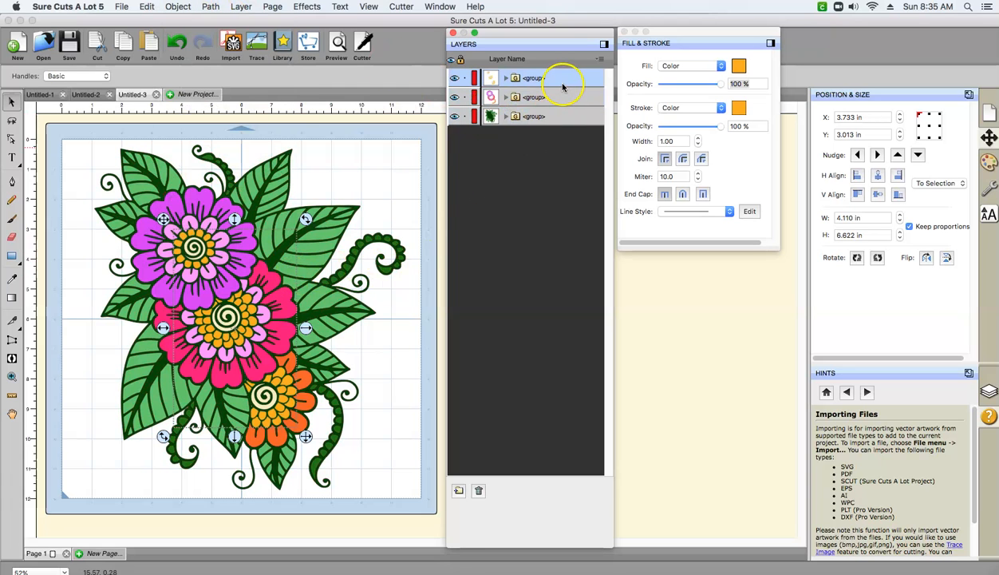
# - Select the whole design and start exporting it in PNG format
pyautogui.click(365, 176)
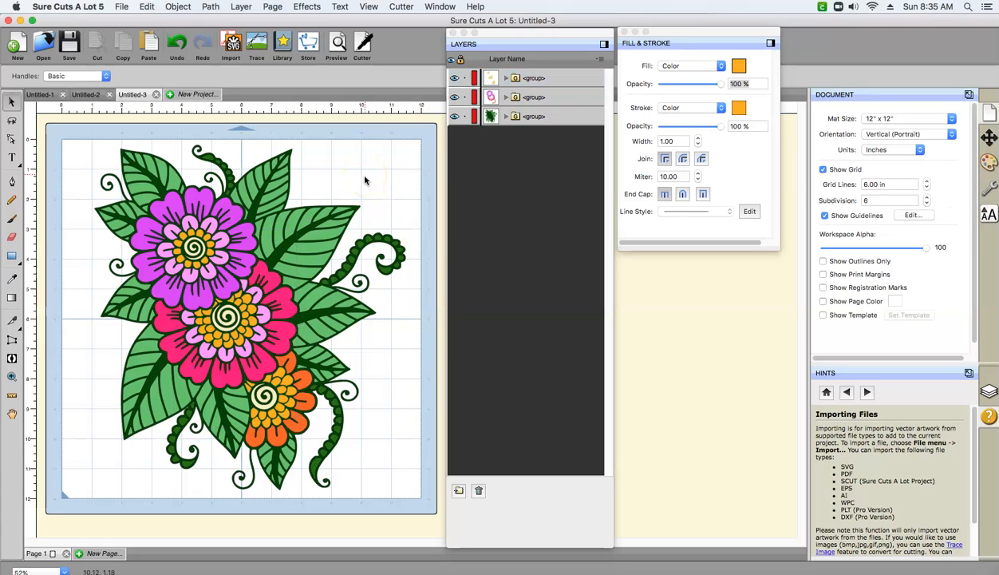
pyautogui.click(151, 10)
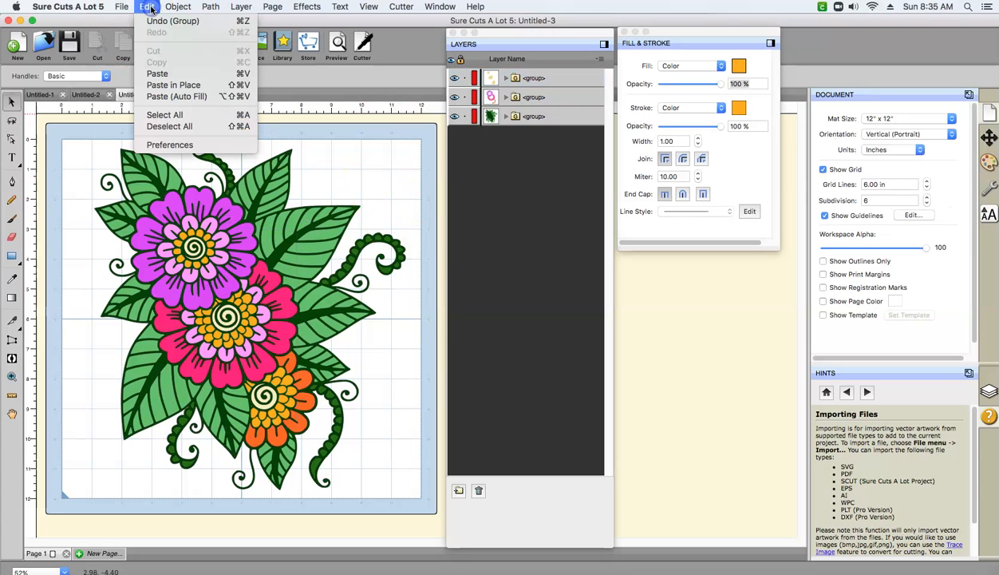
pyautogui.click(150, 117)
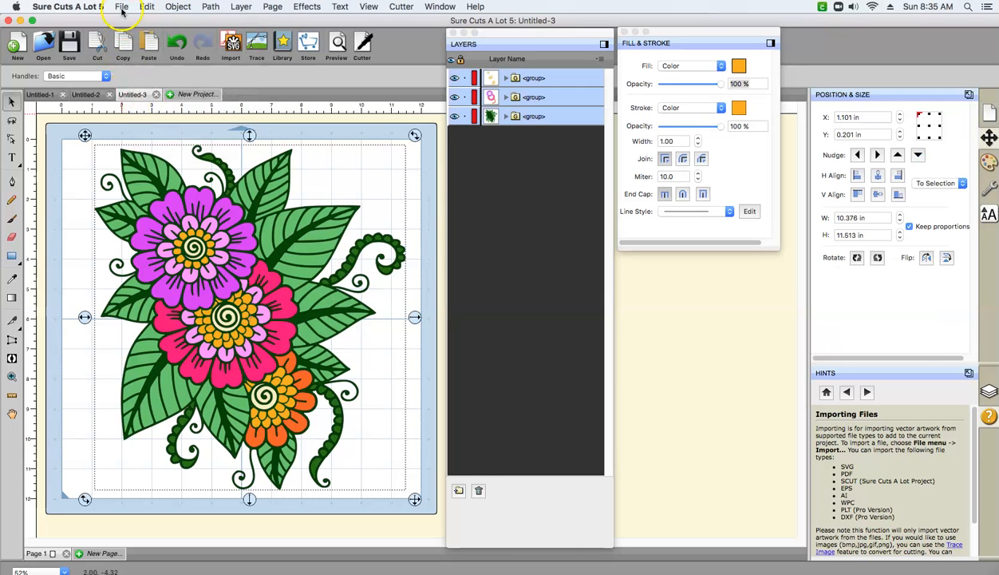
pyautogui.click(122, 7)
pyautogui.click(124, 133)
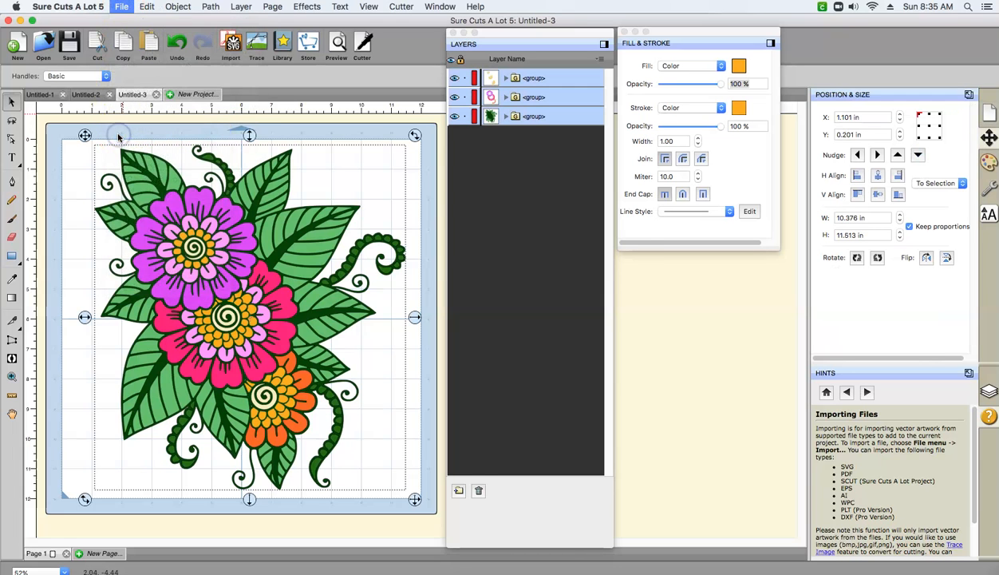
pyautogui.click(467, 221)
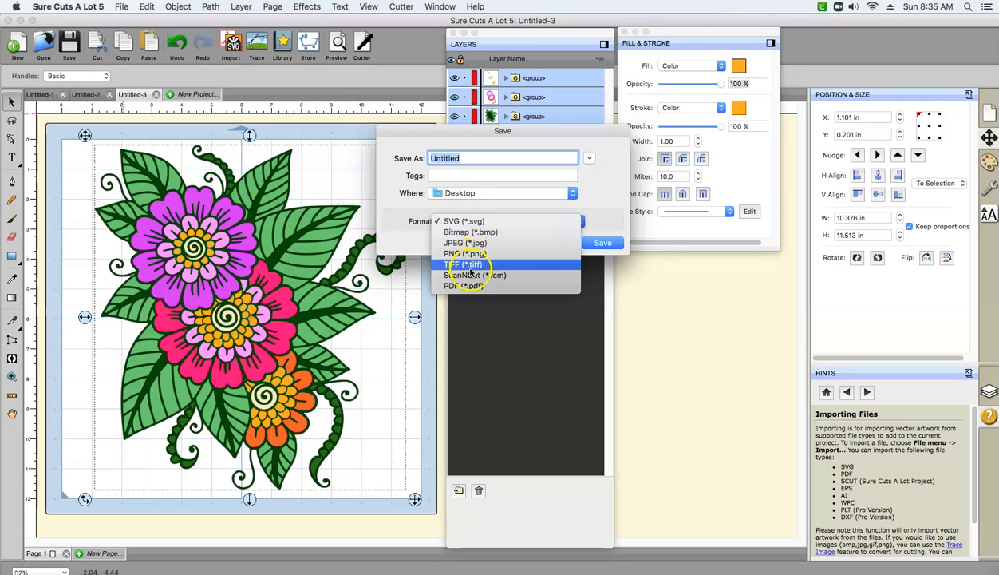
pyautogui.click(464, 253)
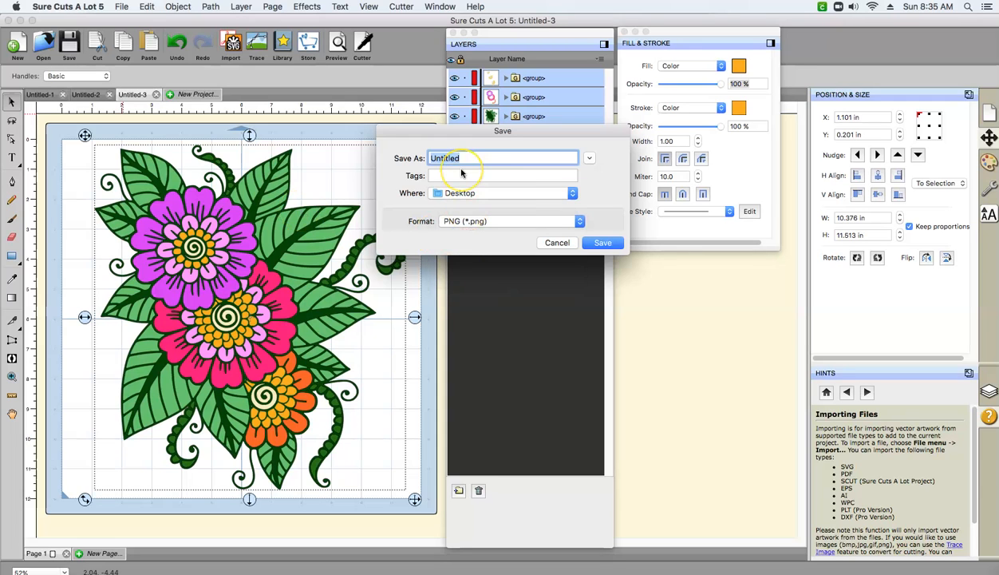
# - Name the exported file "scal5 mandala flower practice" and save it to the Desktop
pyautogui.write('scal5 mandala flower practic')
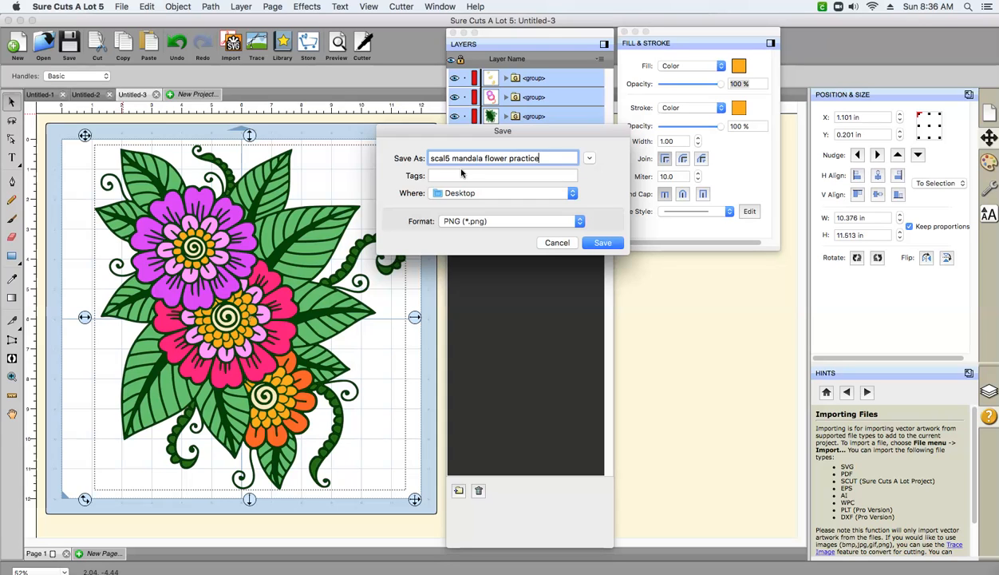
pyautogui.tripleClick(441, 158)
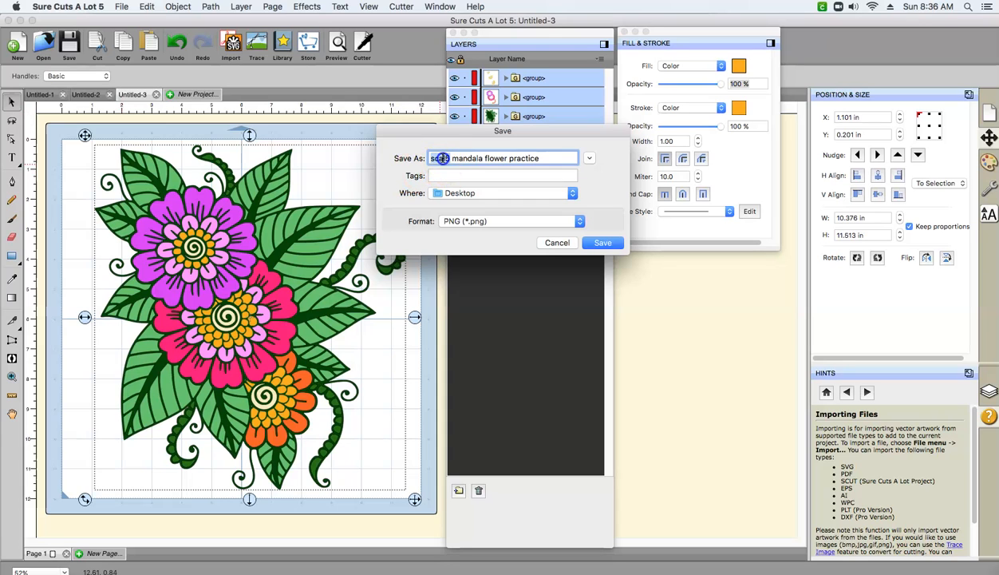
pyautogui.rightClick(441, 158)
pyautogui.click(481, 204)
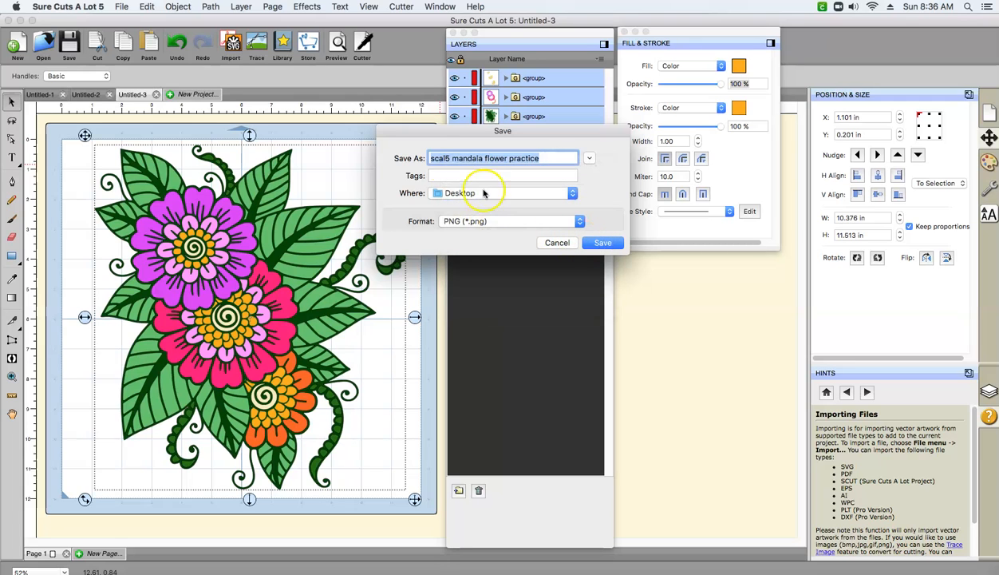
pyautogui.click(603, 243)
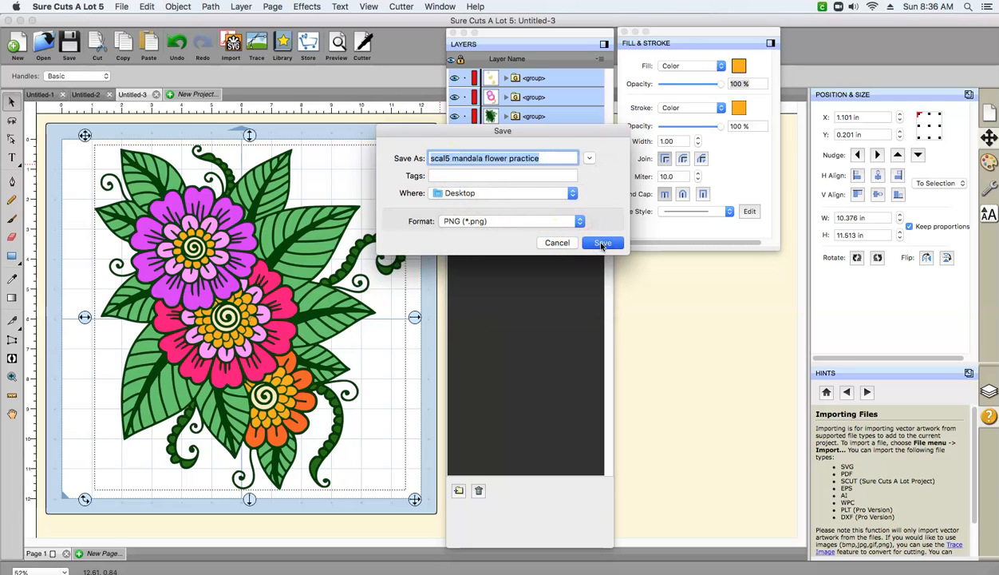
# - Set the PNG export to 172 DPI with a transparent background, selection only, and complete the export
pyautogui.click(436, 251)
pyautogui.click(403, 234)
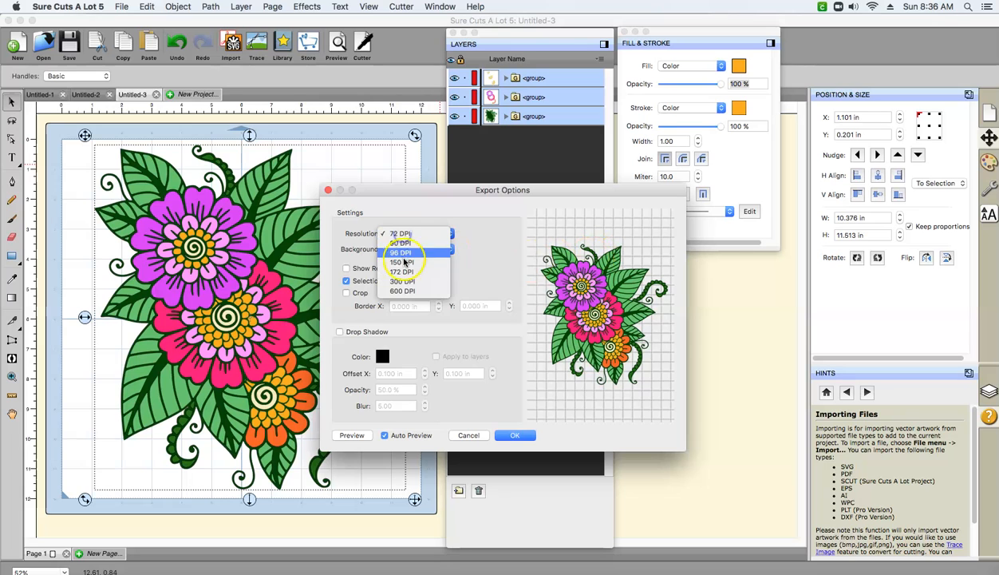
pyautogui.click(409, 257)
pyautogui.click(409, 250)
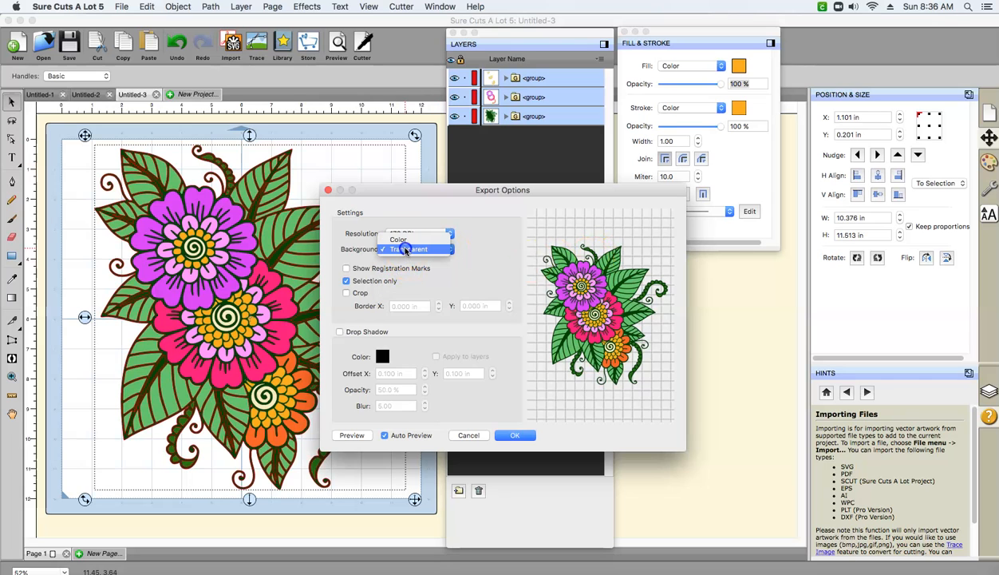
pyautogui.click(409, 249)
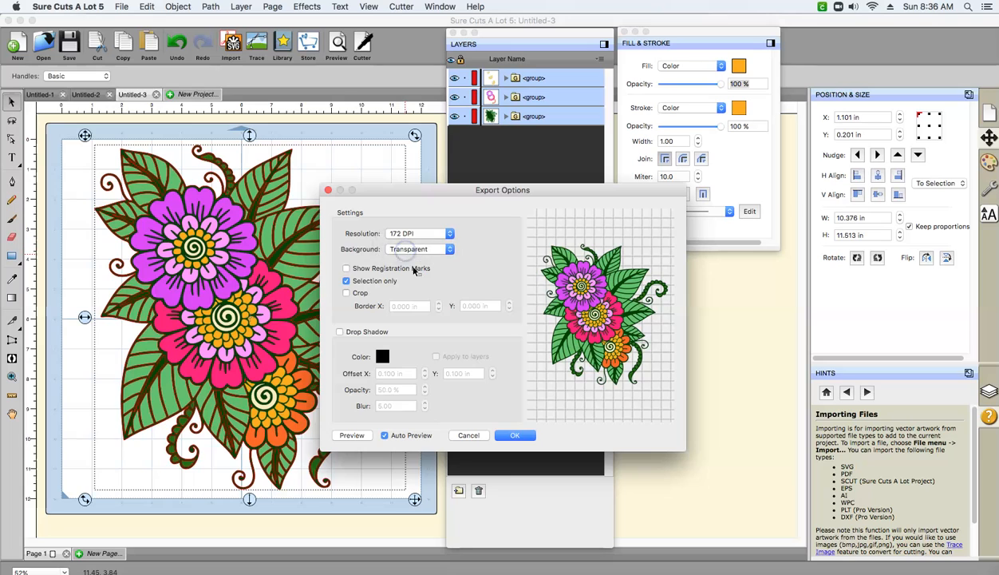
pyautogui.click(515, 431)
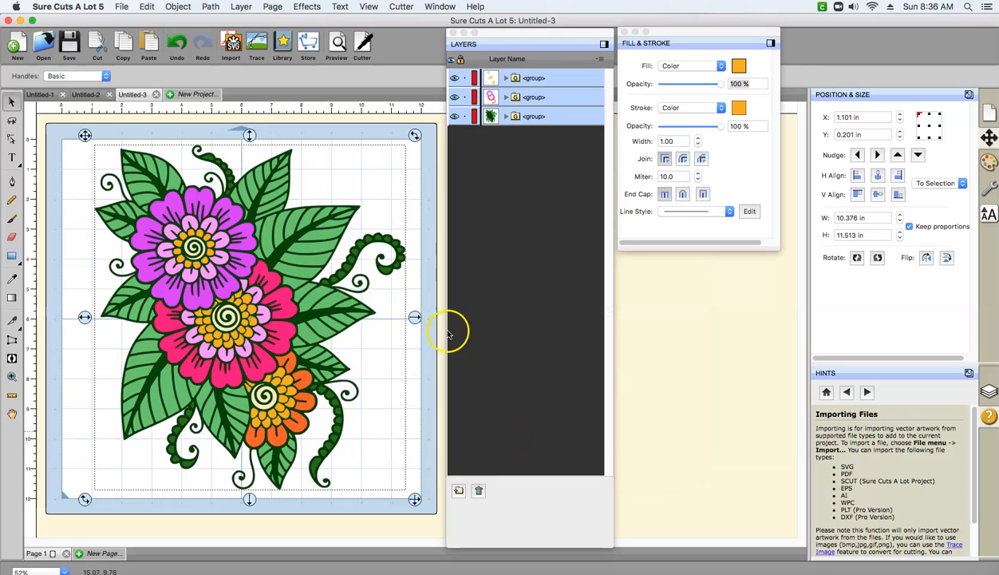
# - Export the selected design as an SVG named "scal5 mandala flower practice svg" to the Desktop, keeping the Design Space compatible option
pyautogui.click(130, 11)
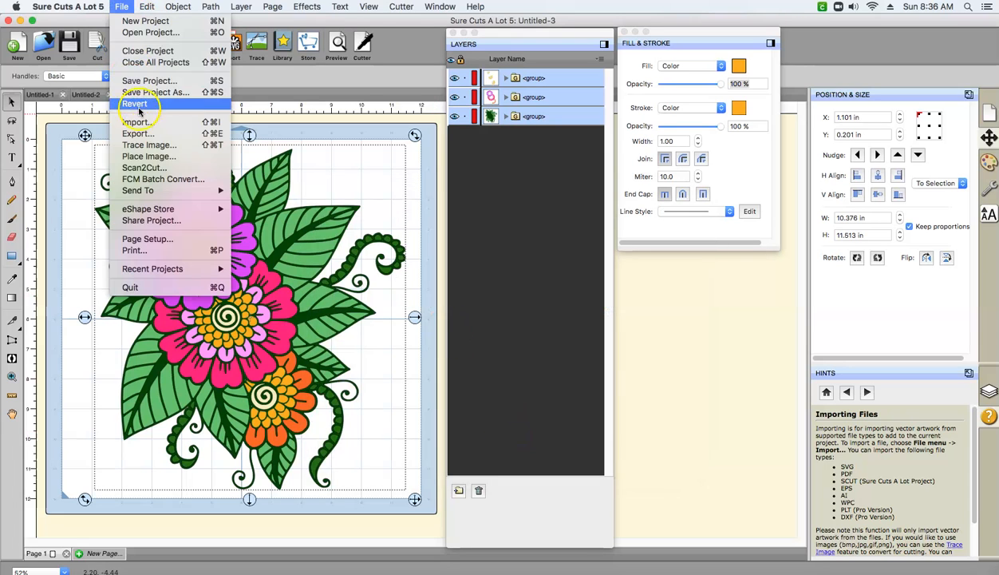
pyautogui.click(142, 137)
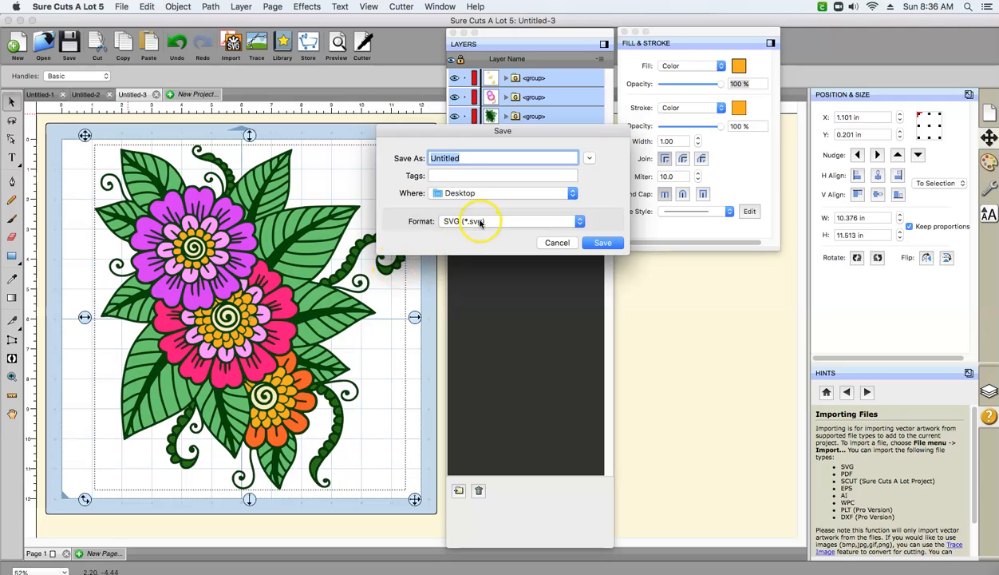
pyautogui.rightClick(446, 158)
pyautogui.doubleClick(441, 158)
pyautogui.rightClick(443, 158)
pyautogui.click(452, 214)
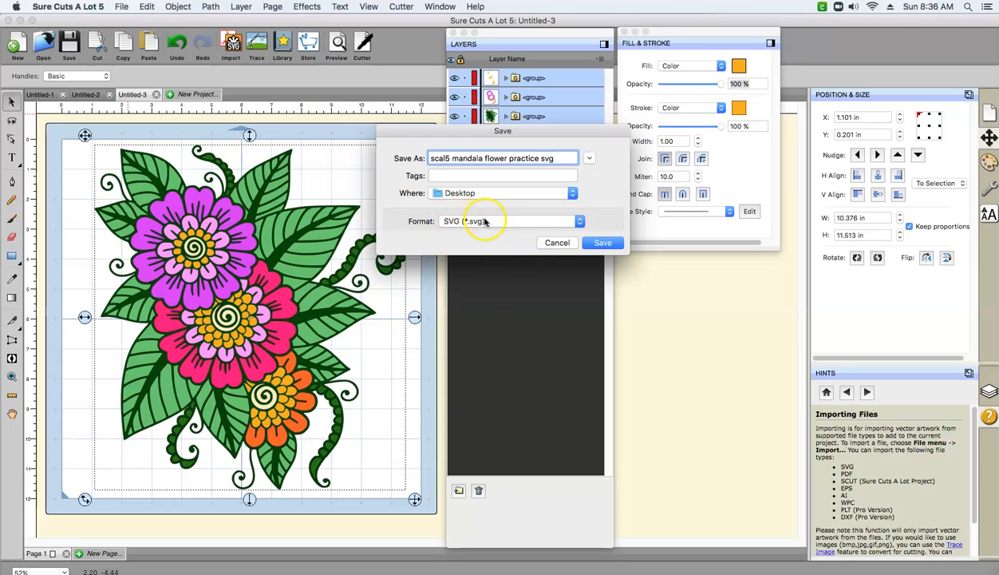
pyautogui.click(611, 245)
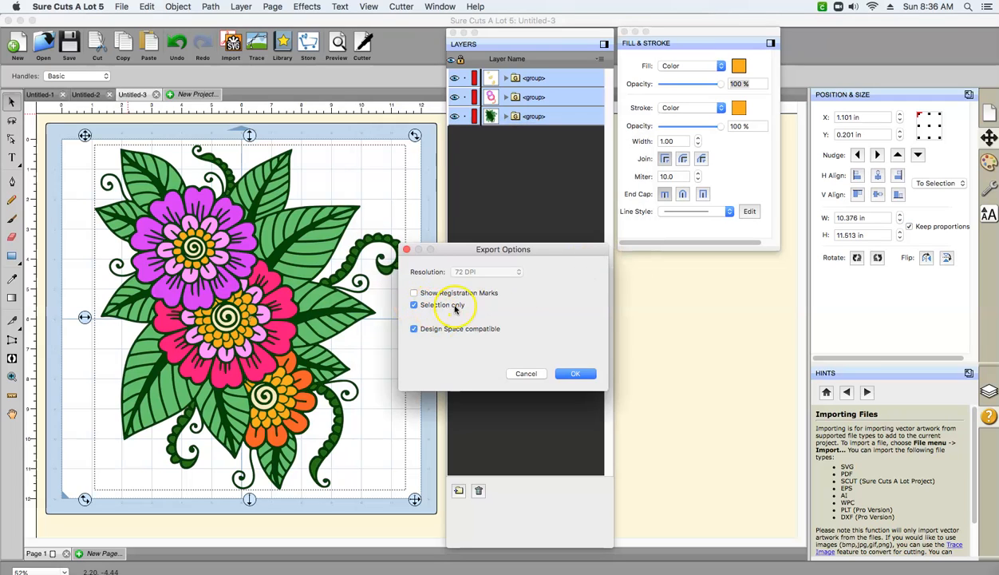
pyautogui.click(571, 375)
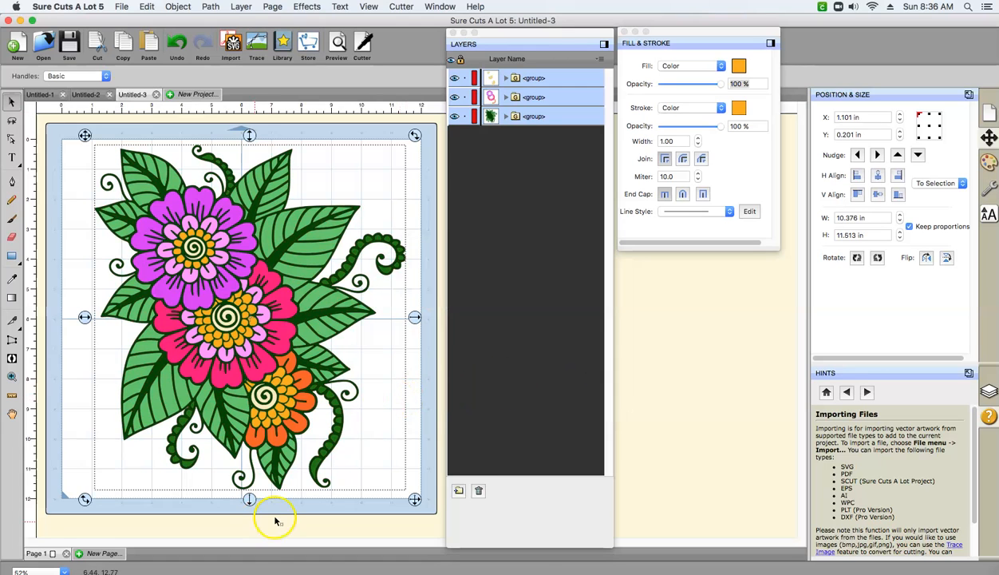
# - Switch to Cricut Design Space, enlarge its window, and start an image upload by browsing for a file
pyautogui.click(370, 572)
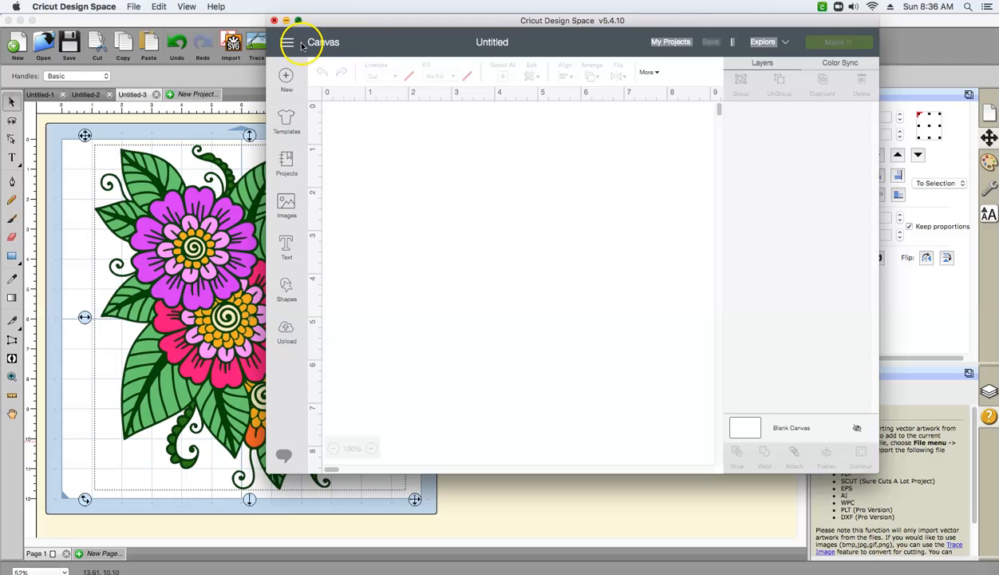
pyautogui.click(299, 20)
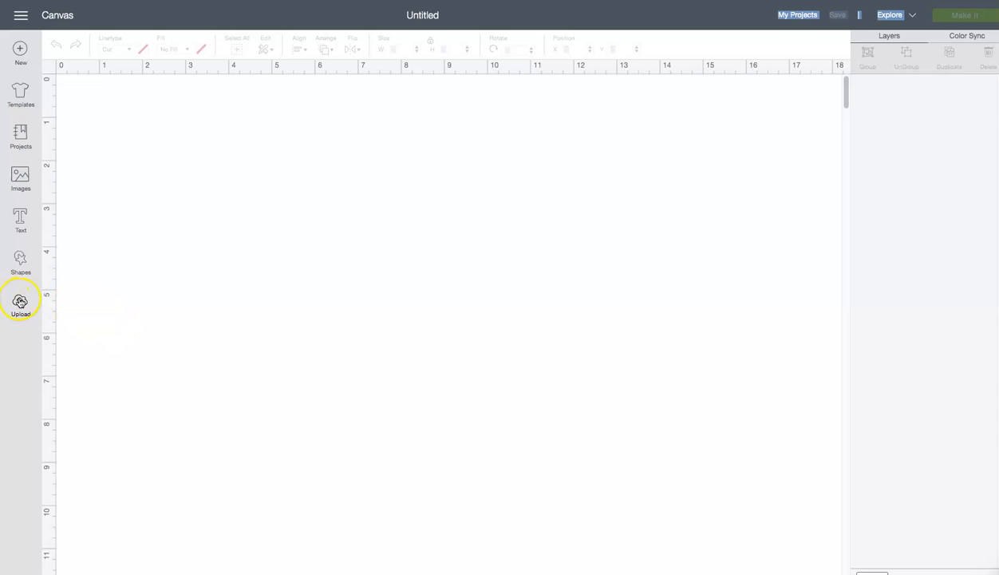
pyautogui.click(20, 301)
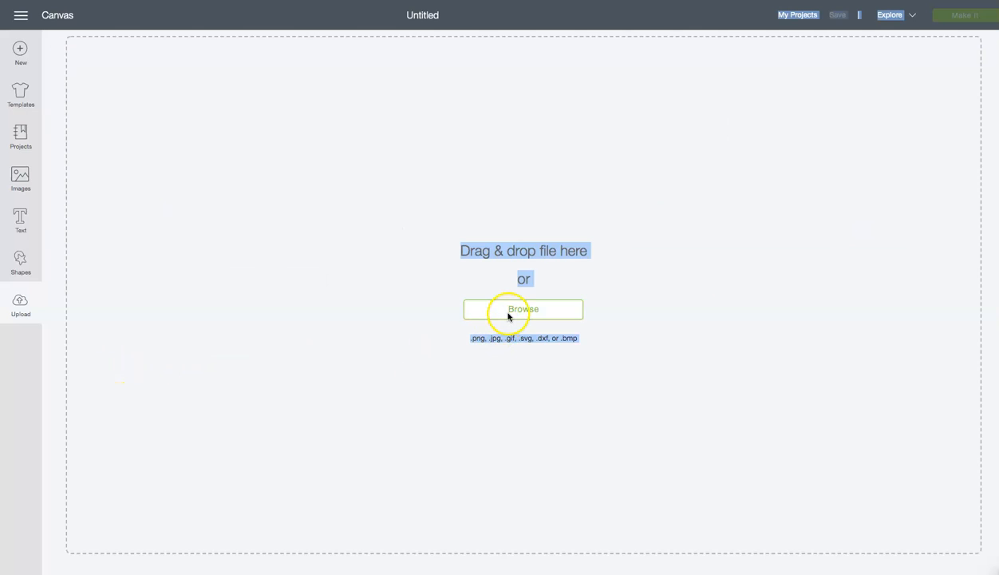
pyautogui.click(508, 316)
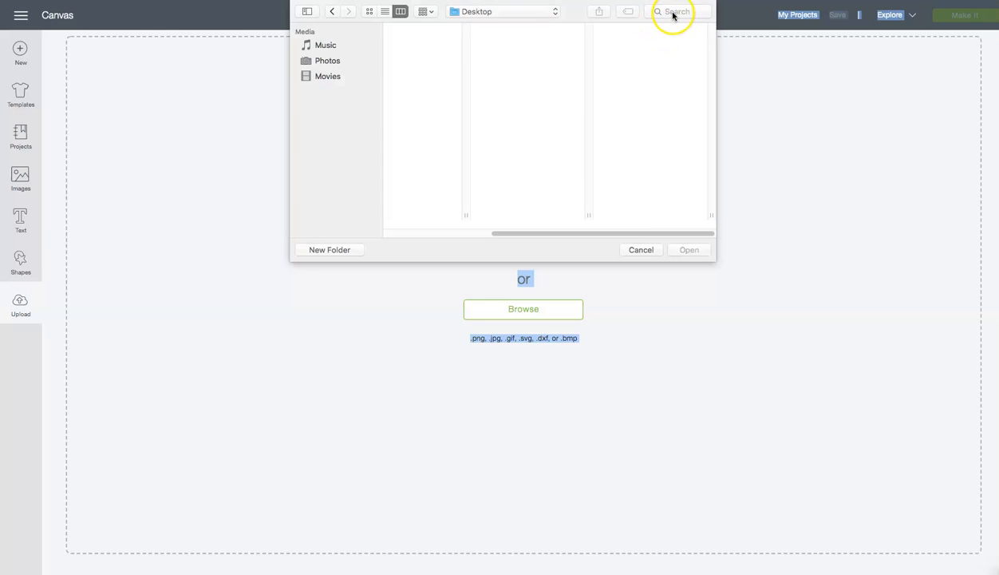
# - Search the computer for "scal5 mandala flower practice" and open the SVG version for upload
pyautogui.rightClick(674, 16)
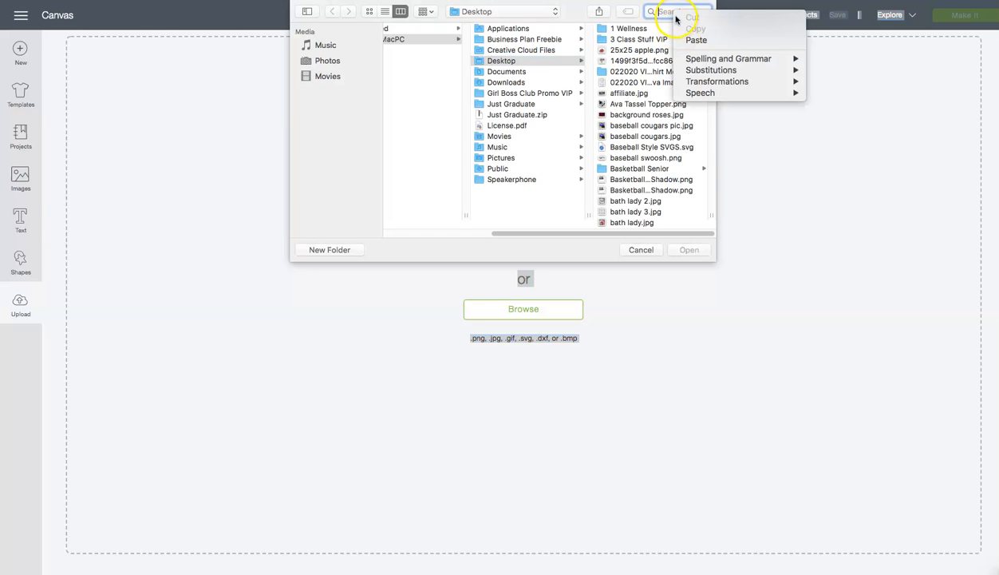
pyautogui.click(694, 40)
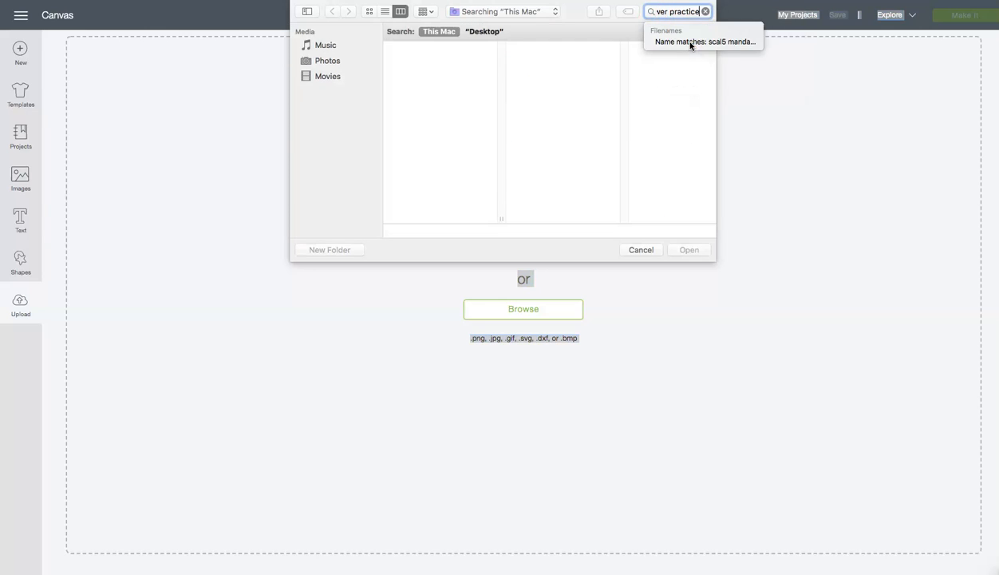
pyautogui.press('Return')
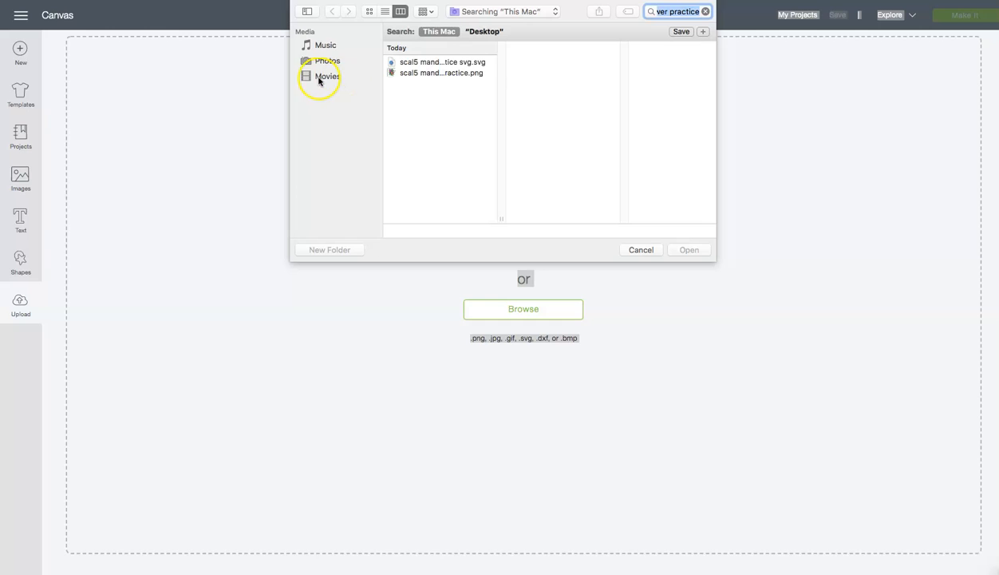
pyautogui.click(433, 61)
pyautogui.click(695, 253)
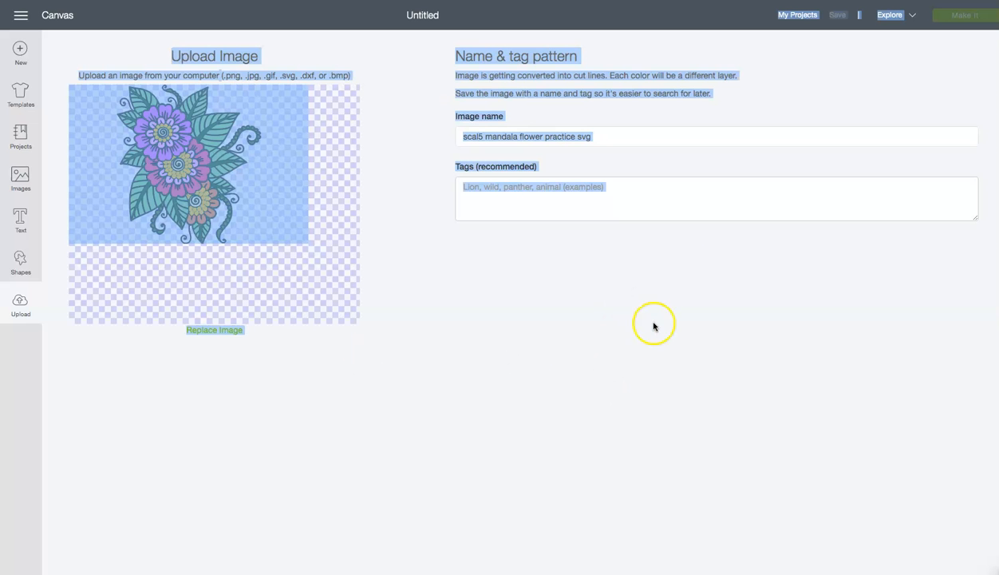
# - Save the uploaded mandala flower SVG, insert it on the canvas, and move it up so more of it is in view
pyautogui.click(607, 186)
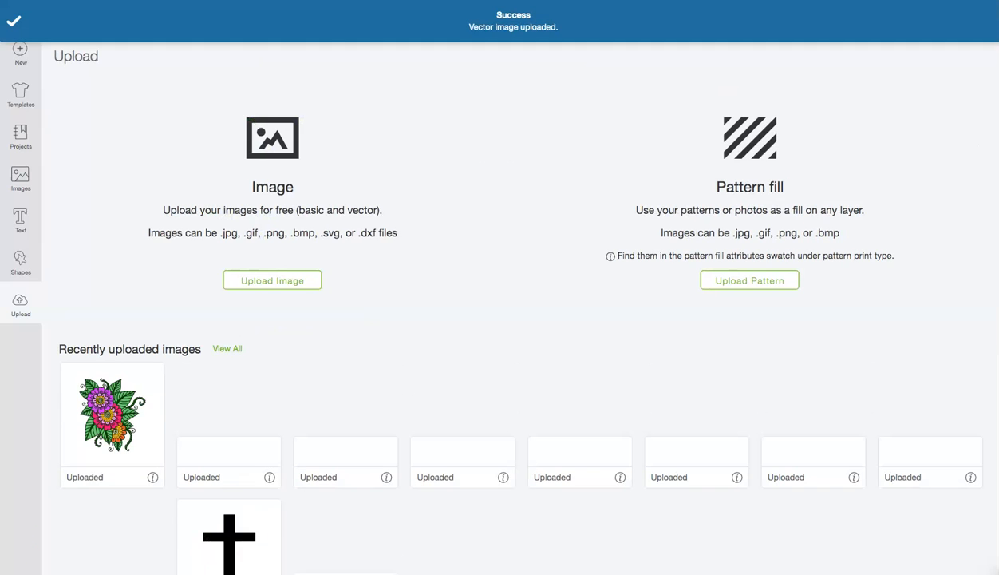
pyautogui.click(146, 435)
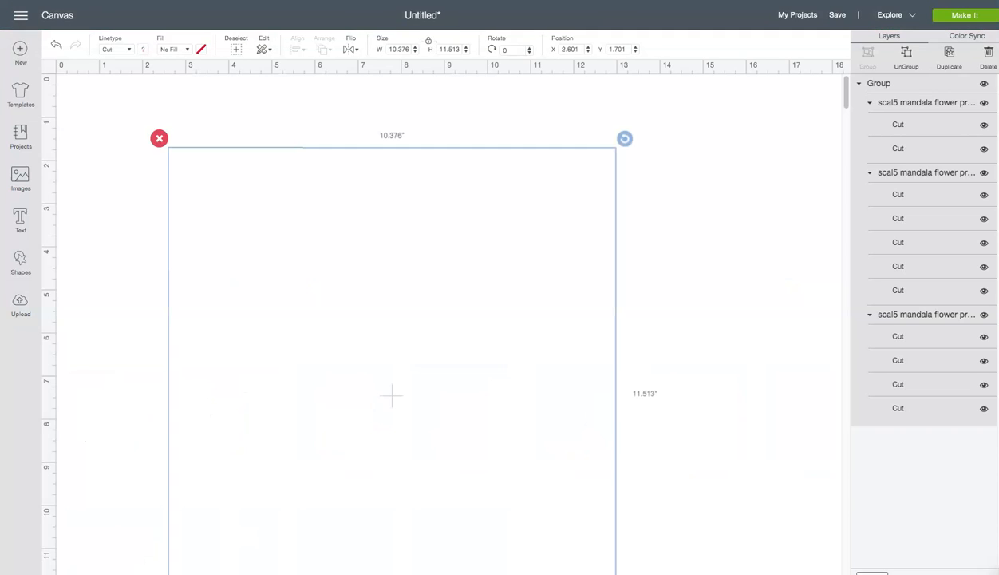
pyautogui.moveTo(508, 504); pyautogui.dragTo(483, 474)
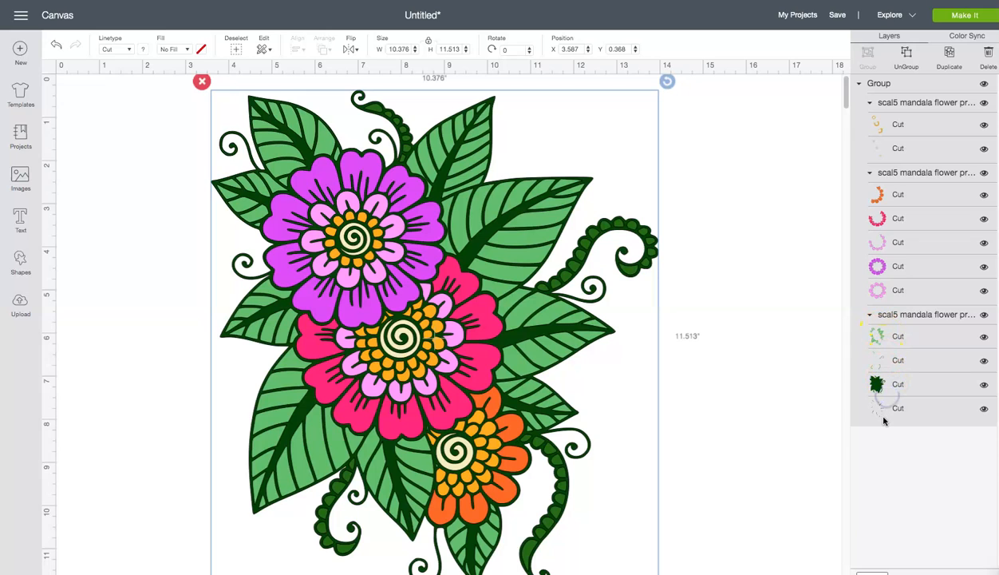
# - Ungroup the outer group of the inserted flower design into its flower-center, petal and foliage groups
pyautogui.click(802, 152)
pyautogui.click(878, 85)
pyautogui.click(905, 54)
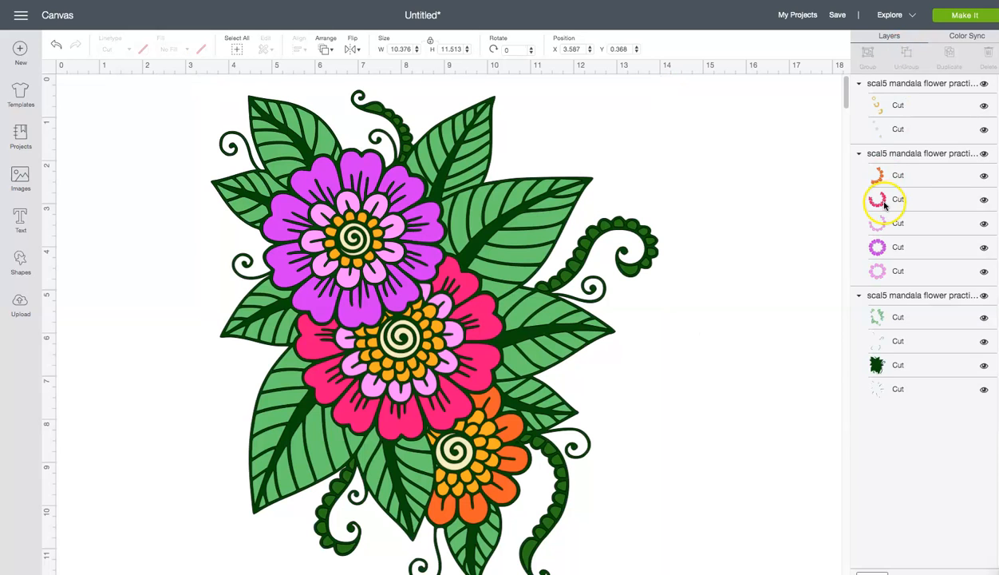
# - Try ungrouping the foliage group into separate layers, then hide and show the flower-center group
pyautogui.click(910, 85)
pyautogui.click(916, 152)
pyautogui.click(920, 296)
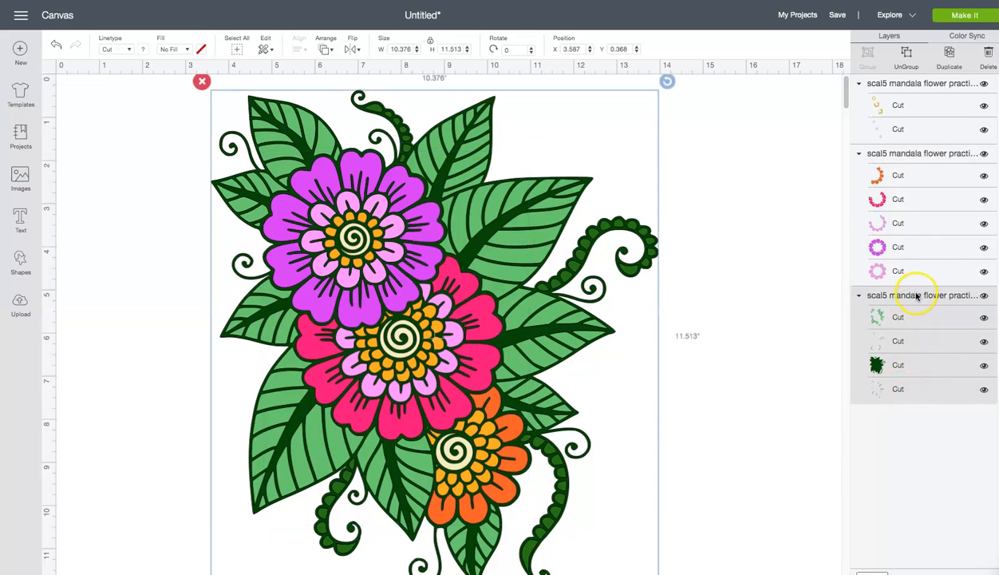
pyautogui.click(905, 51)
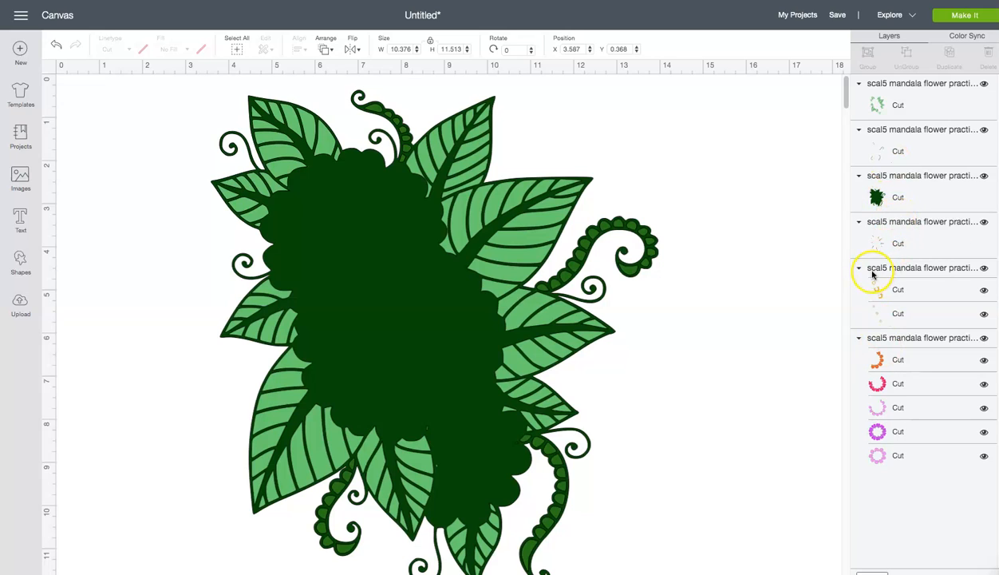
pyautogui.click(984, 269)
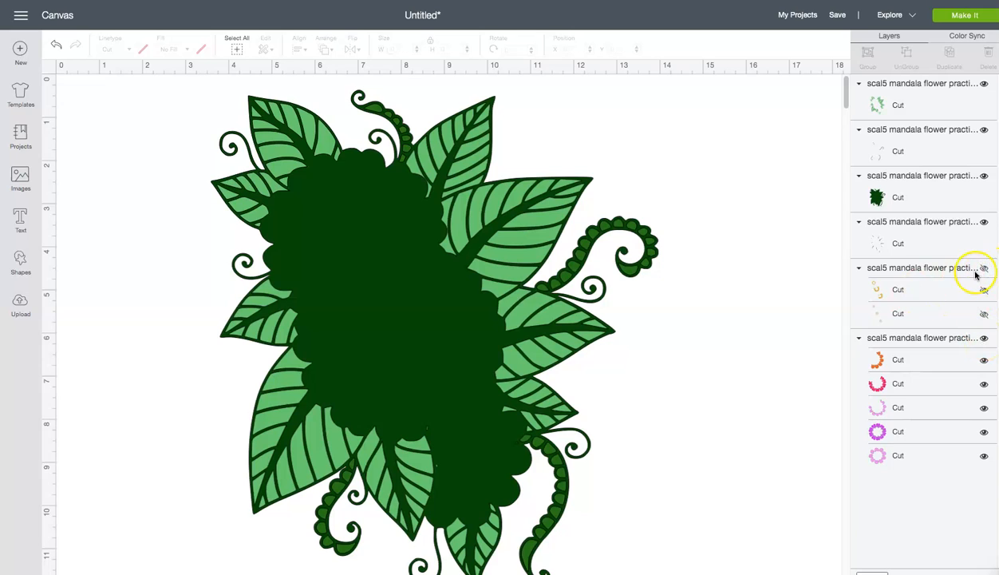
pyautogui.click(984, 269)
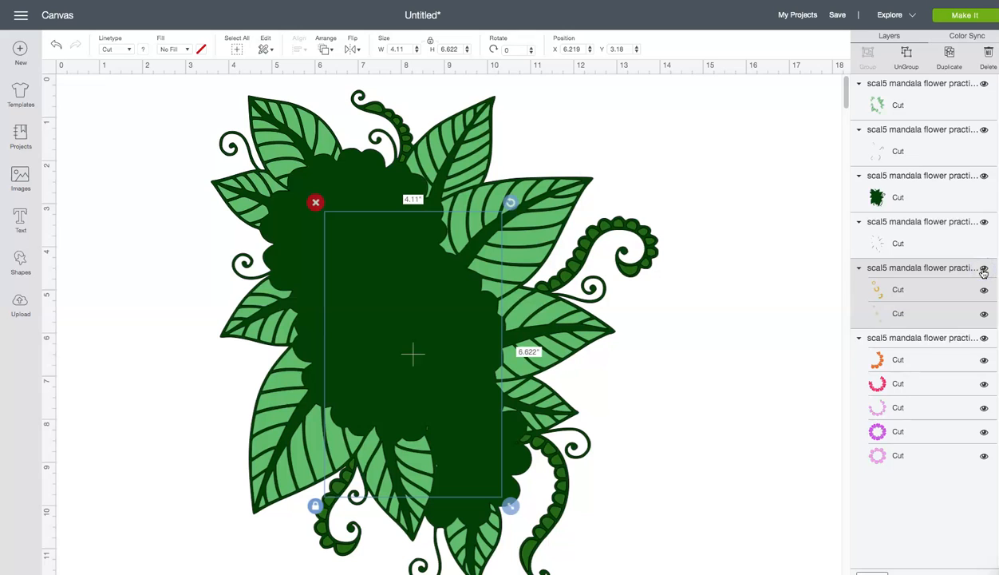
# - Undo the flower-center visibility changes and the ungrouping of the foliage group
pyautogui.click(56, 44)
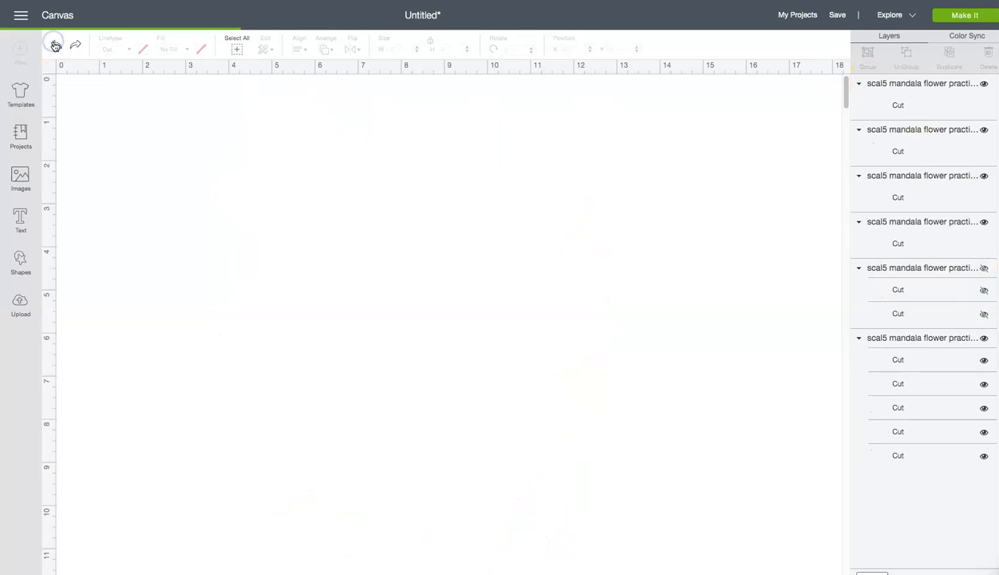
pyautogui.click(55, 47)
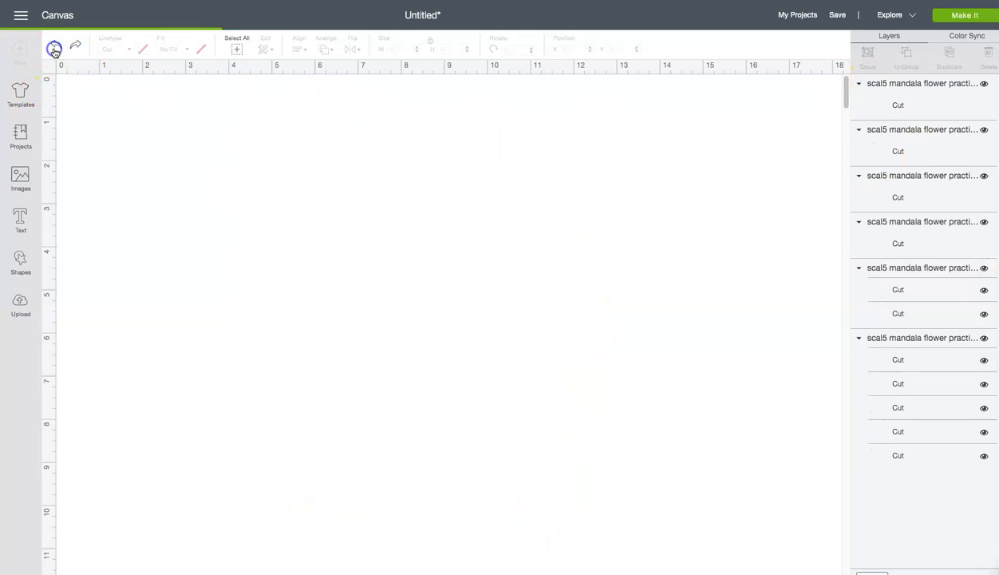
pyautogui.click(54, 47)
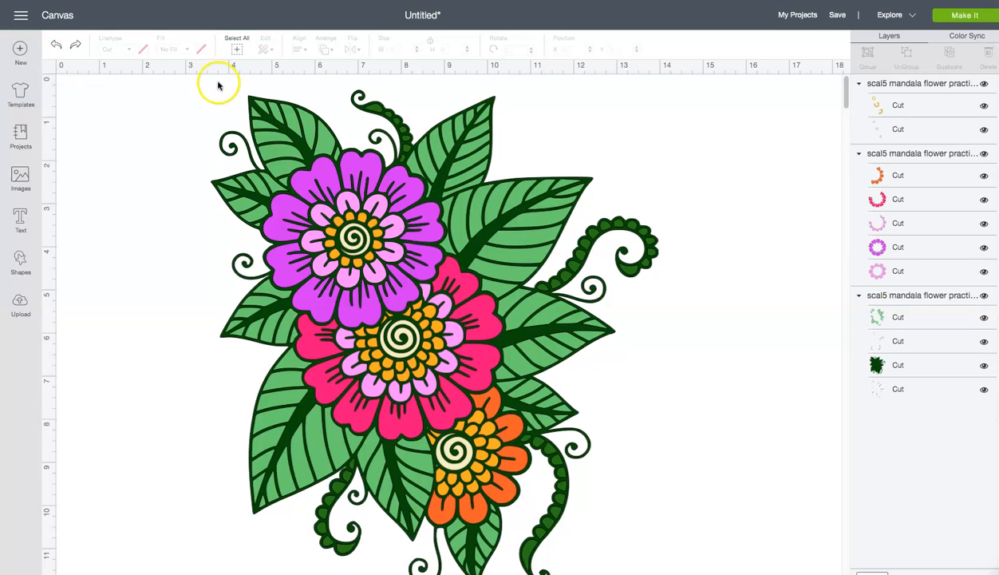
# - Hide the foliage and petal groups to view the flower centers alone, and show both groups again
pyautogui.click(984, 295)
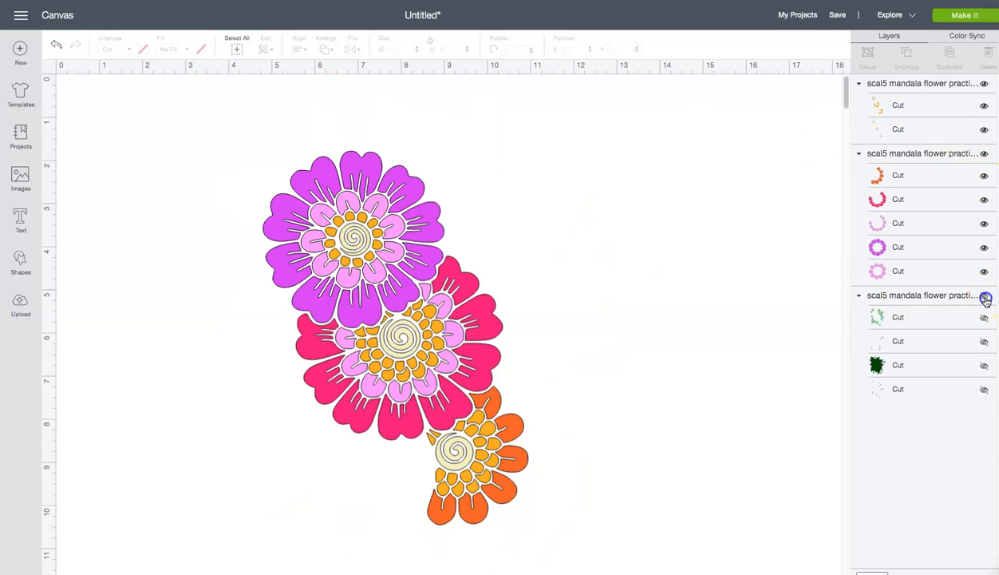
pyautogui.click(983, 177)
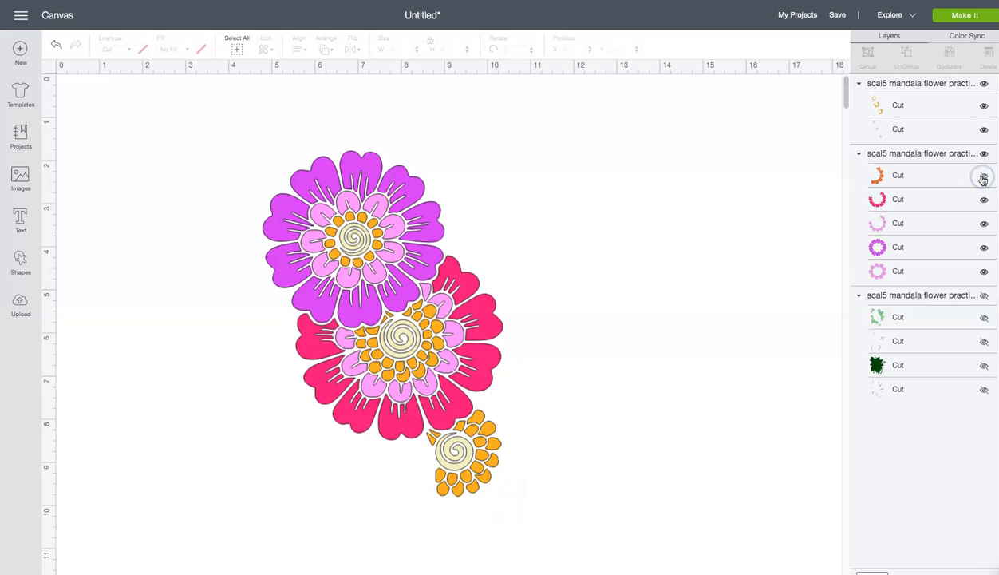
pyautogui.click(984, 176)
pyautogui.click(984, 153)
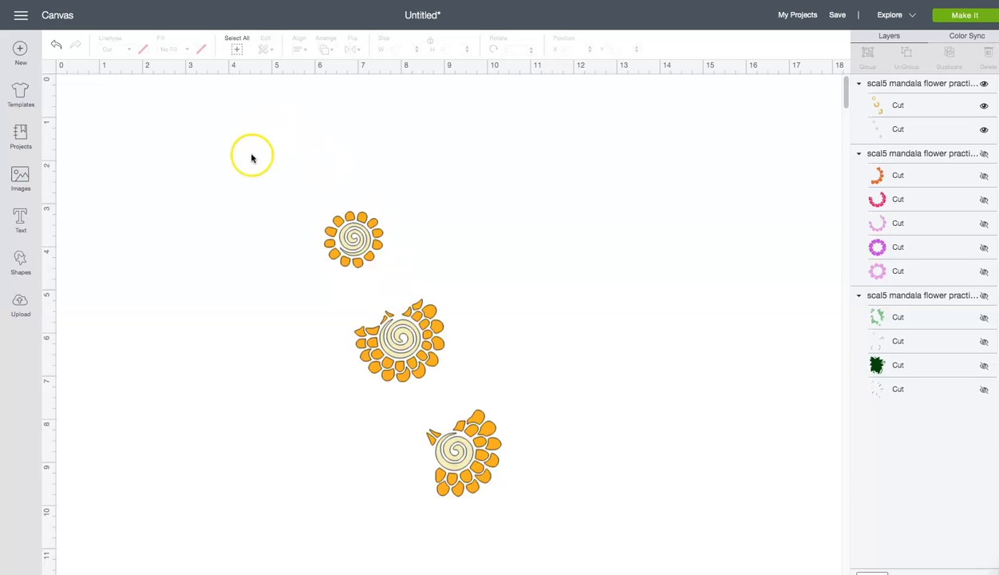
pyautogui.click(984, 153)
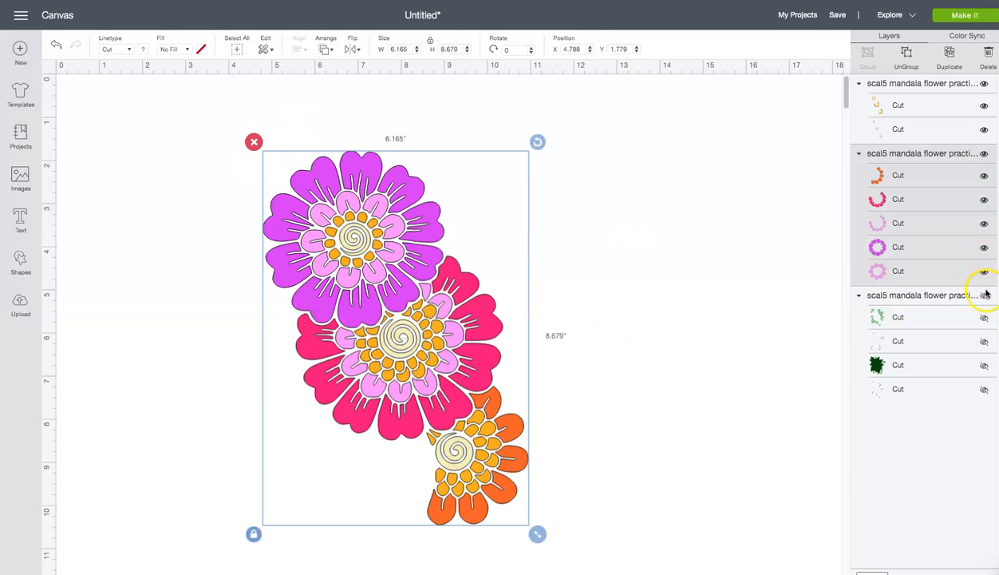
pyautogui.click(984, 295)
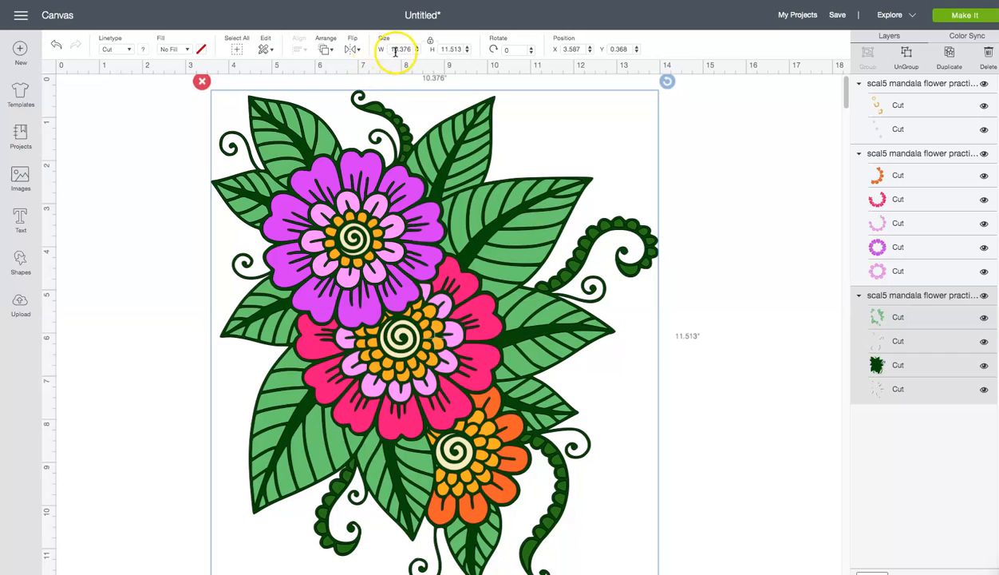
# - Set the foliage group's height to 11.45 inches with its proportions locked
pyautogui.click(446, 49)
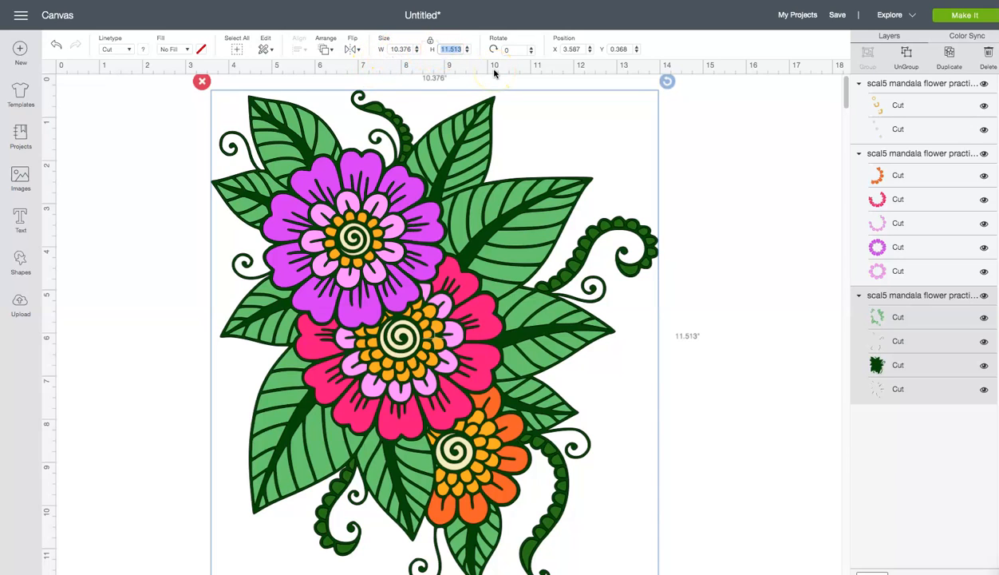
pyautogui.press('Return')
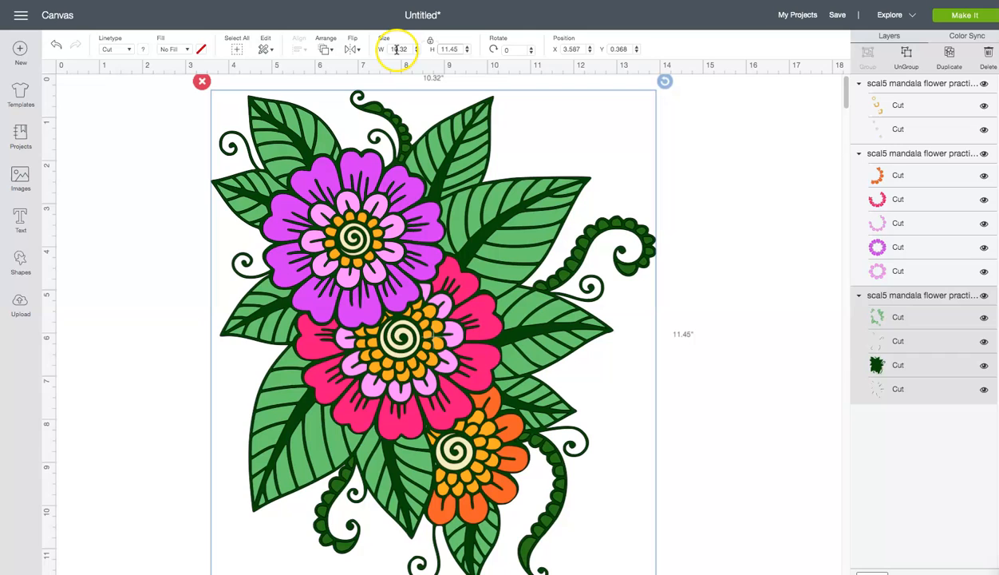
# - Hide the foliage and petal groups and preview the orange and cream cutting mats for the flower centers
pyautogui.click(985, 295)
pyautogui.click(985, 153)
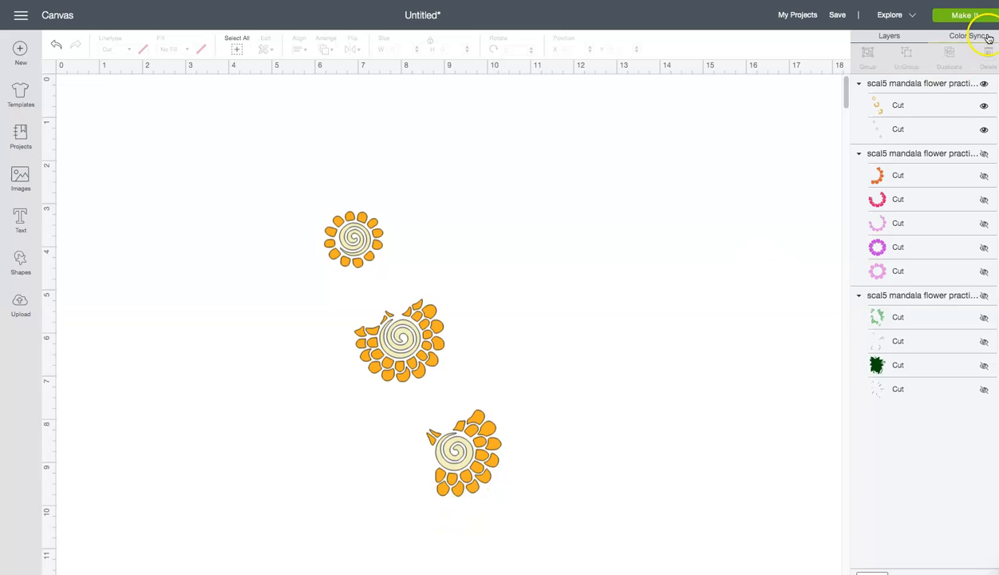
pyautogui.click(964, 16)
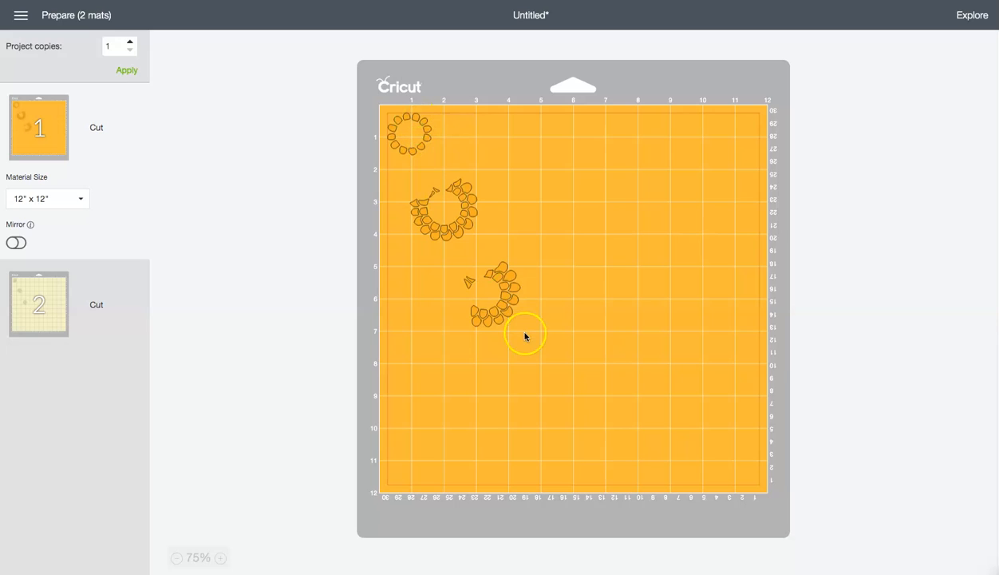
pyautogui.click(117, 286)
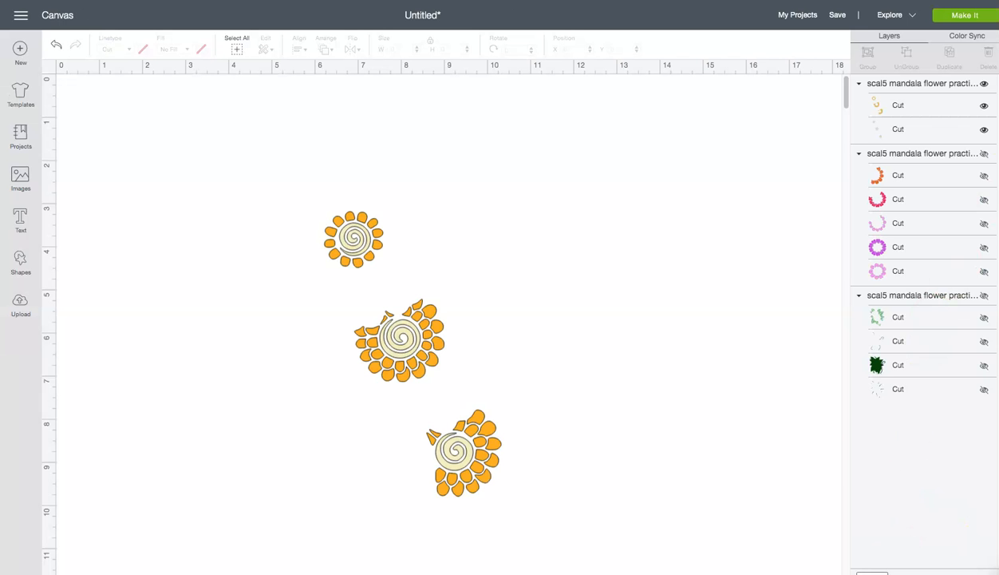
# - Hide and collapse the flower-center group, show only the petal group, and preview each of its color-sorted cutting mats
pyautogui.click(984, 86)
pyautogui.click(859, 84)
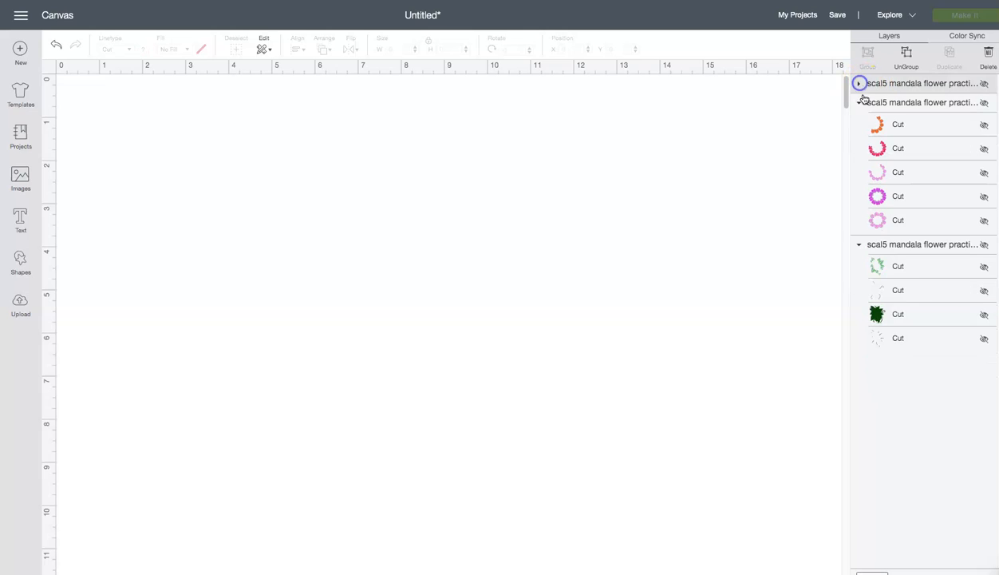
pyautogui.click(984, 102)
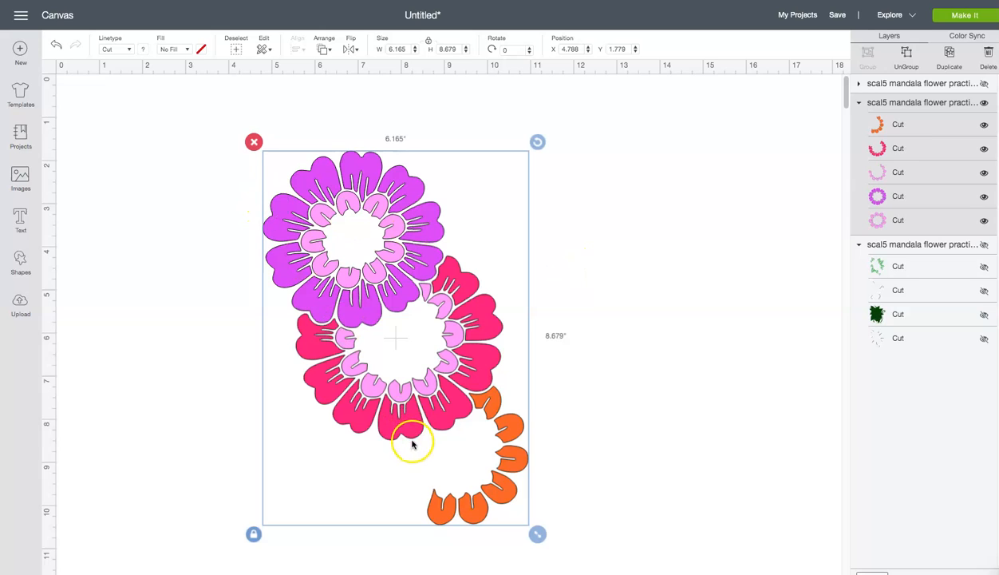
pyautogui.click(964, 16)
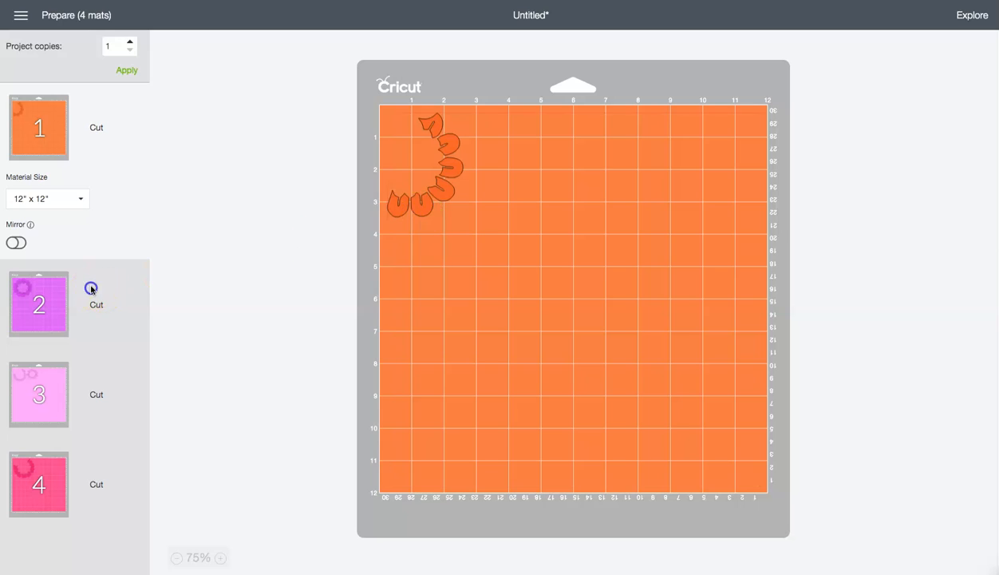
pyautogui.click(91, 289)
pyautogui.click(90, 370)
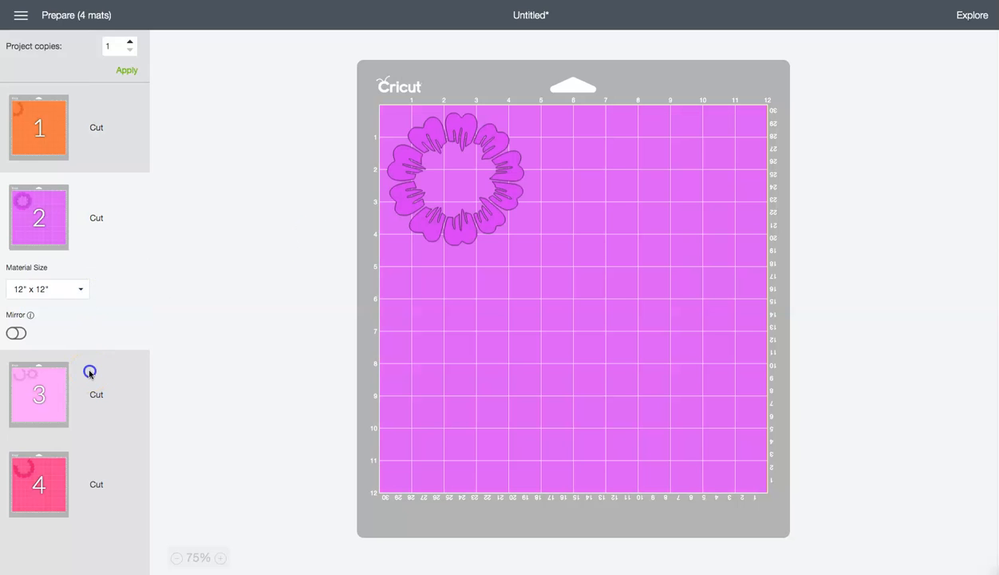
pyautogui.click(91, 453)
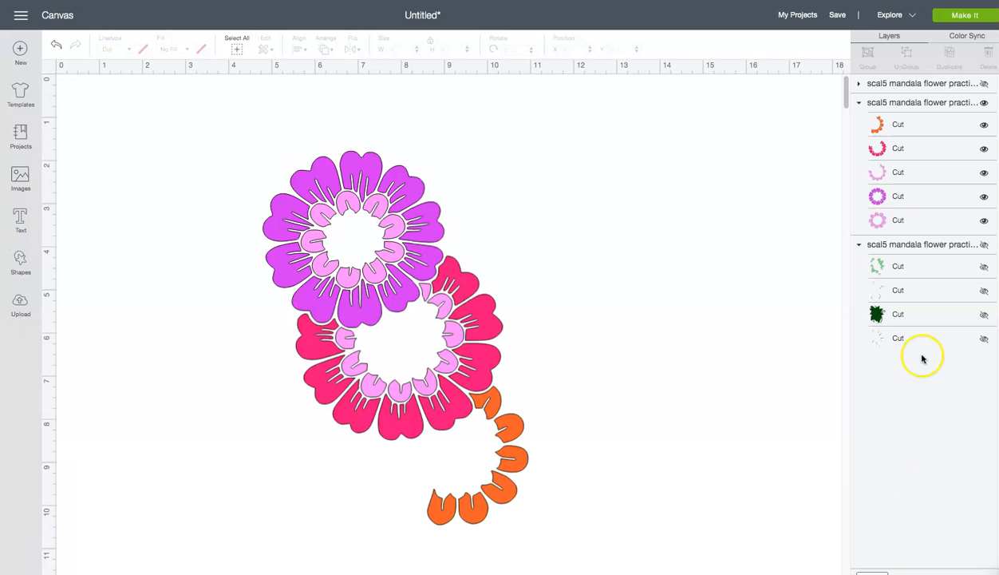
# - Hide and collapse the petal group, show only the foliage group, and preview each of its green cutting mats
pyautogui.click(983, 102)
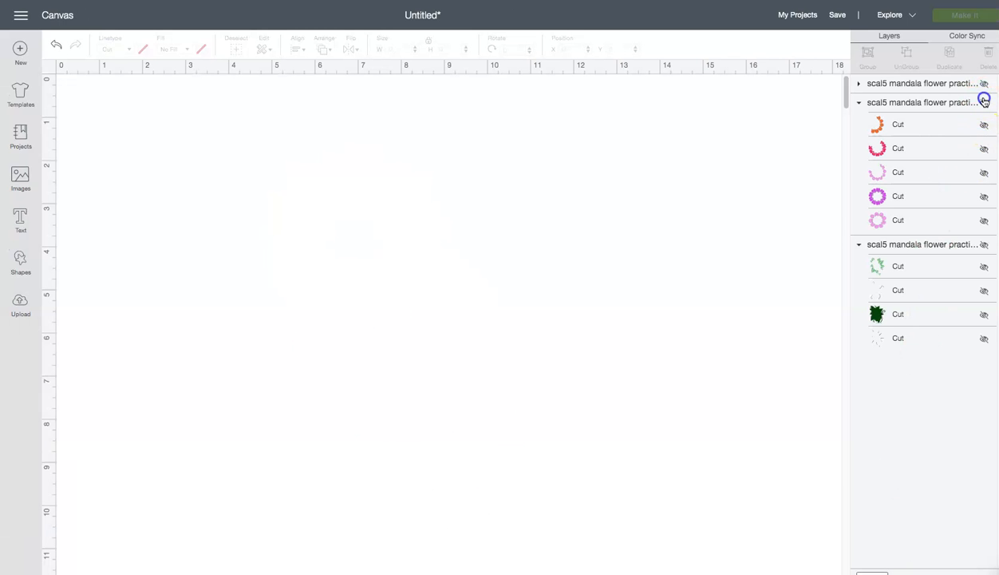
pyautogui.click(858, 102)
pyautogui.click(983, 122)
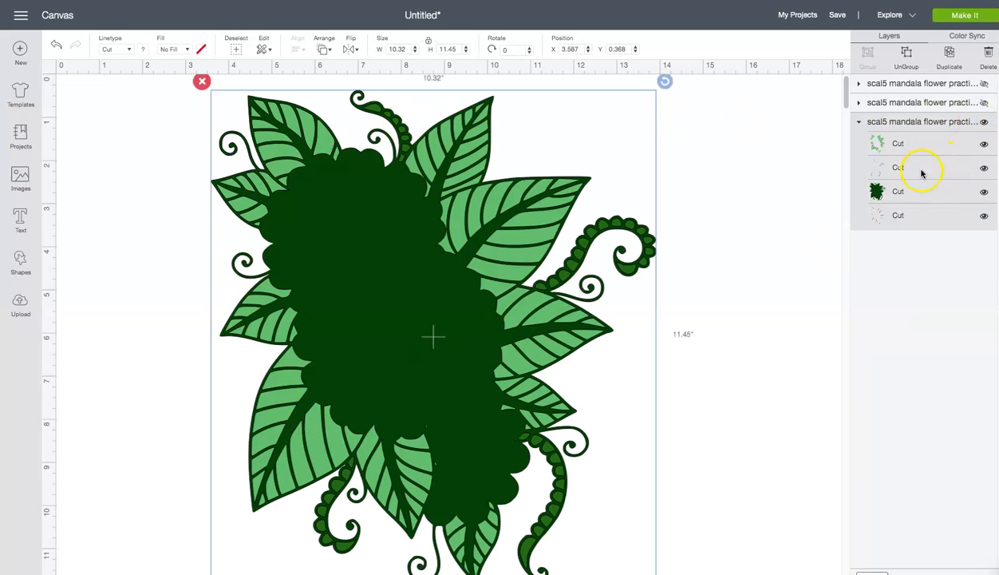
pyautogui.click(957, 15)
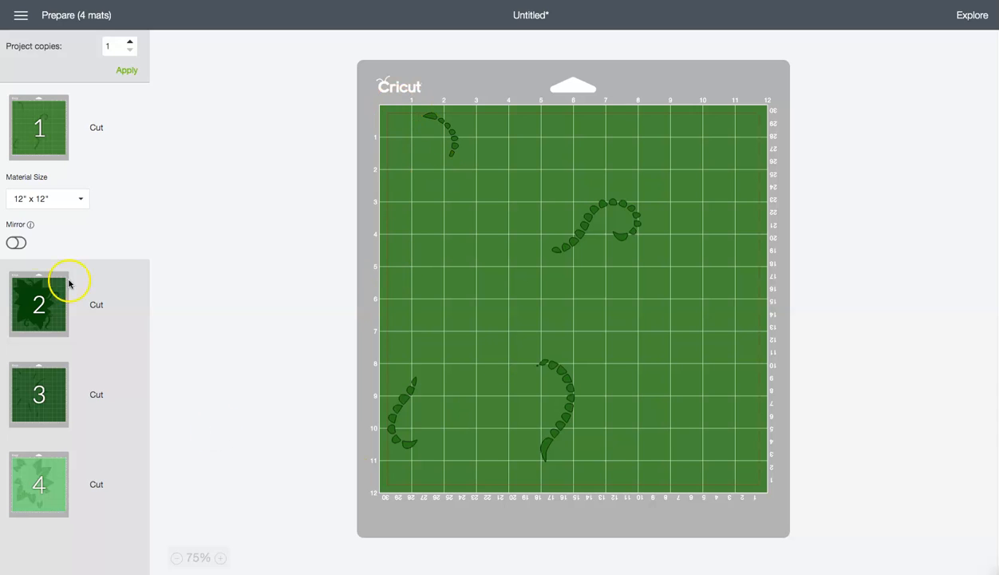
pyautogui.click(32, 306)
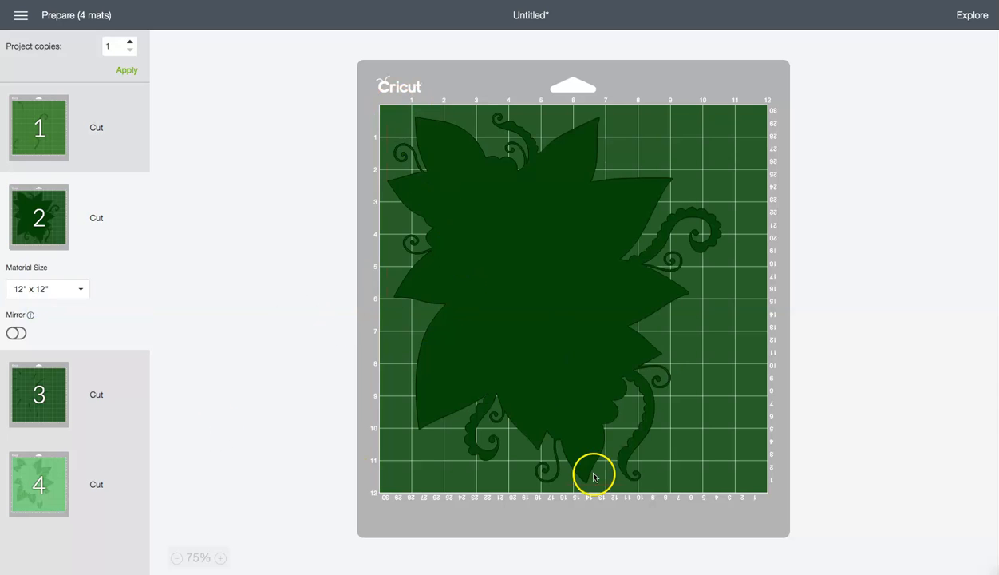
pyautogui.click(38, 391)
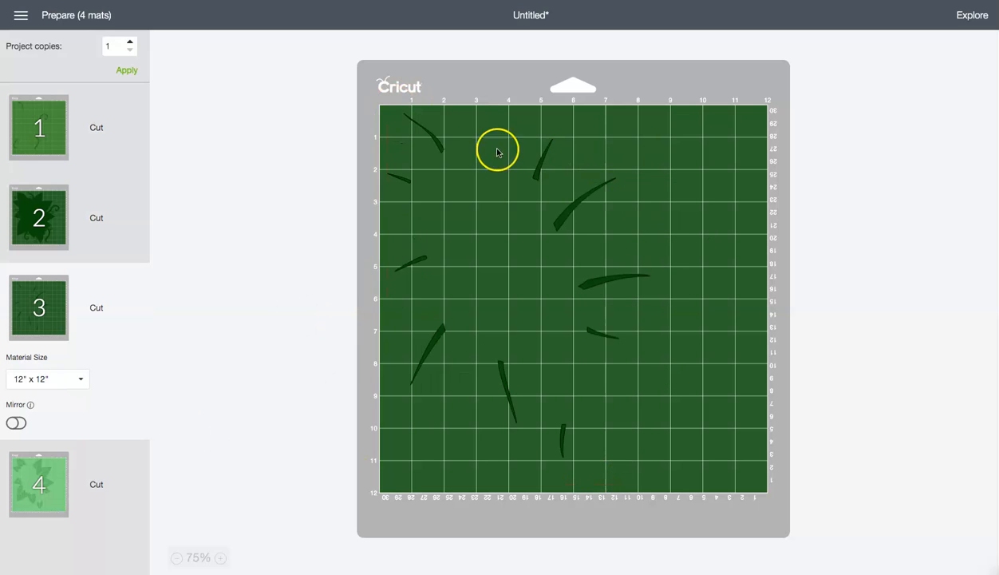
pyautogui.click(78, 463)
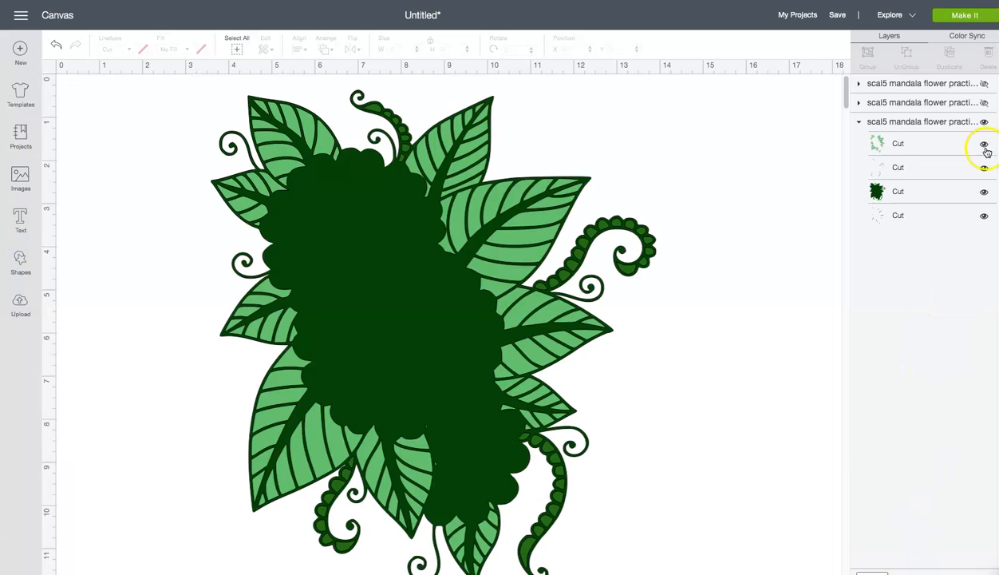
# - Make the foliage, petal and flower-center groups all visible again, collapse the foliage group, and clear the selection
pyautogui.click(986, 124)
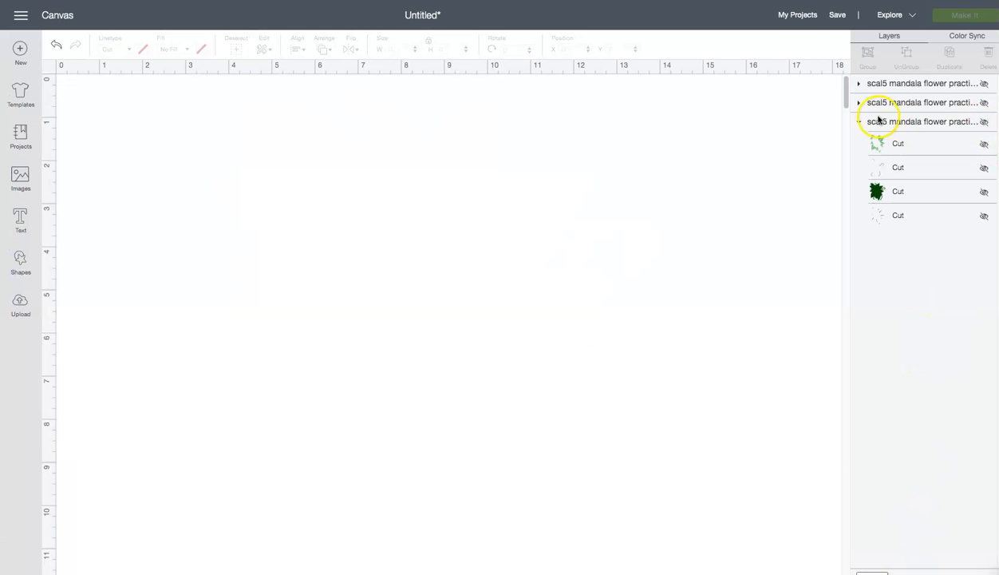
pyautogui.click(986, 122)
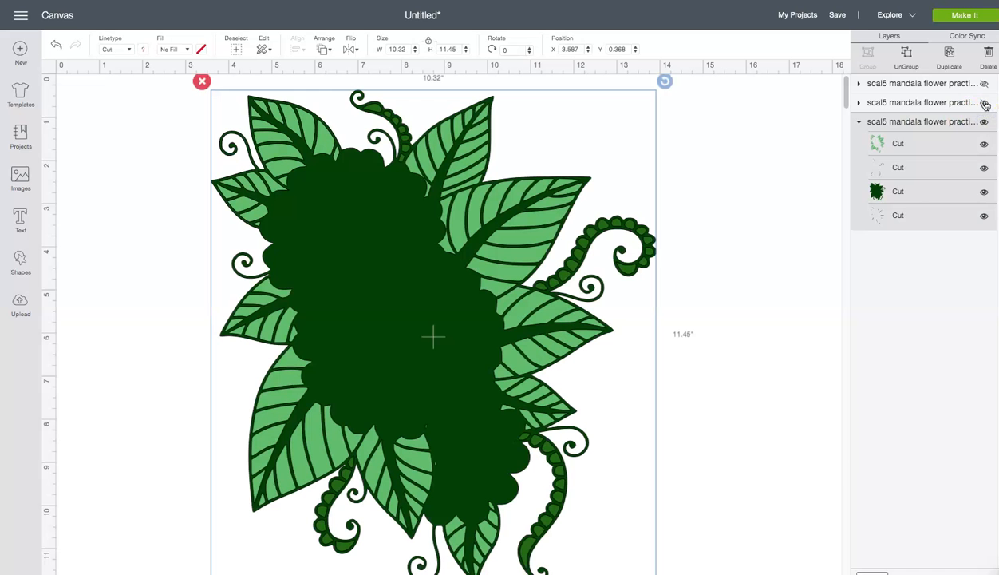
pyautogui.click(984, 103)
pyautogui.click(985, 83)
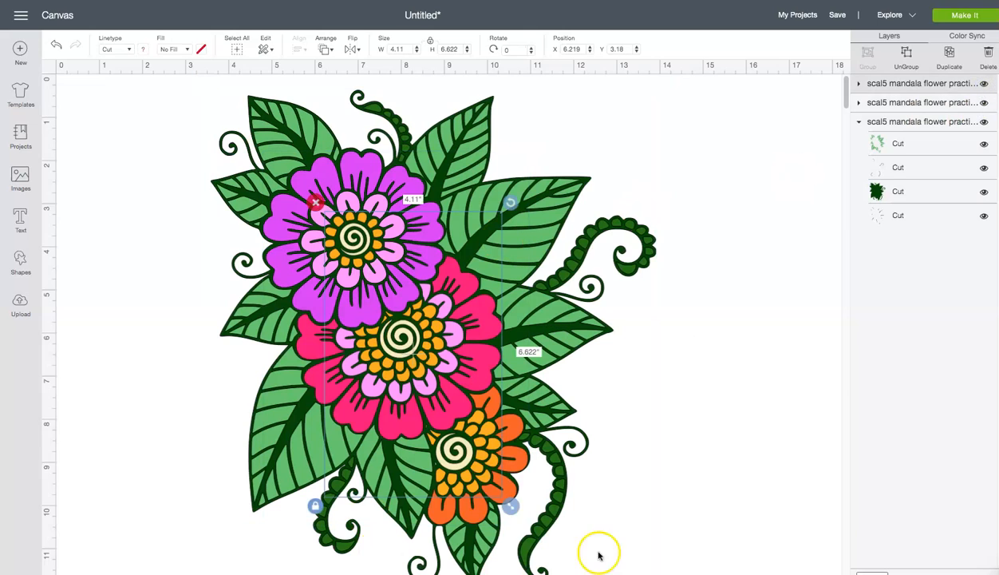
pyautogui.click(682, 477)
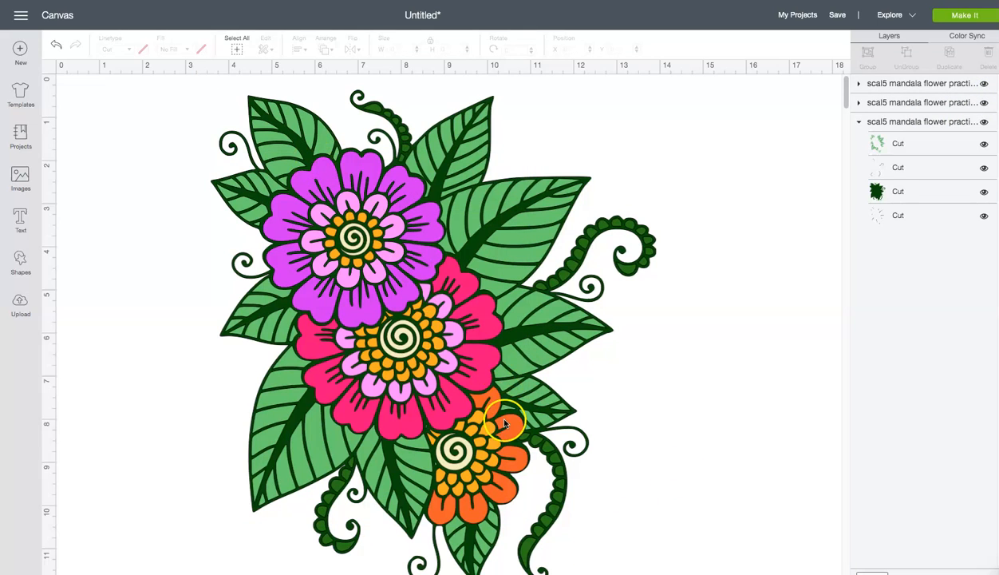
pyautogui.click(859, 122)
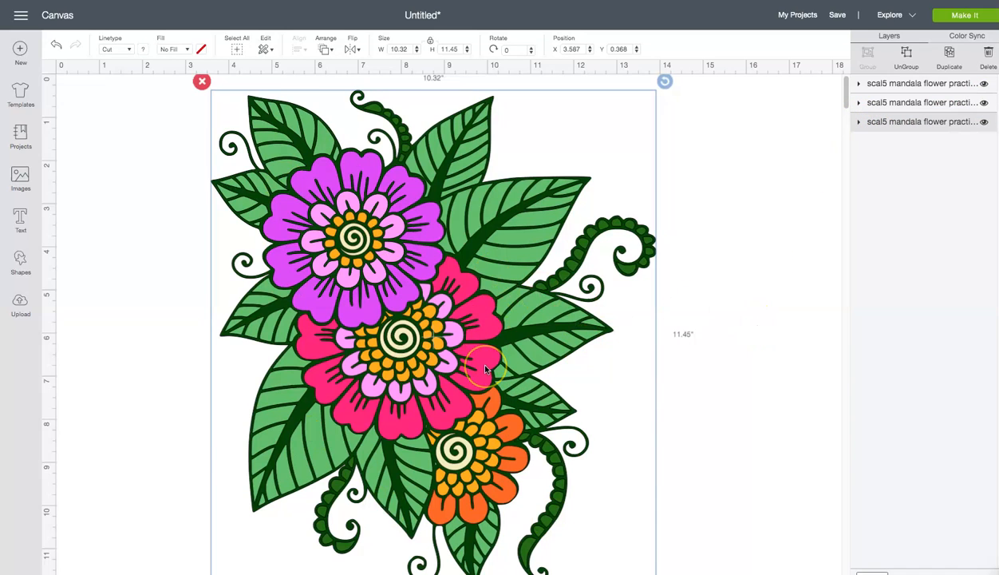
pyautogui.click(775, 369)
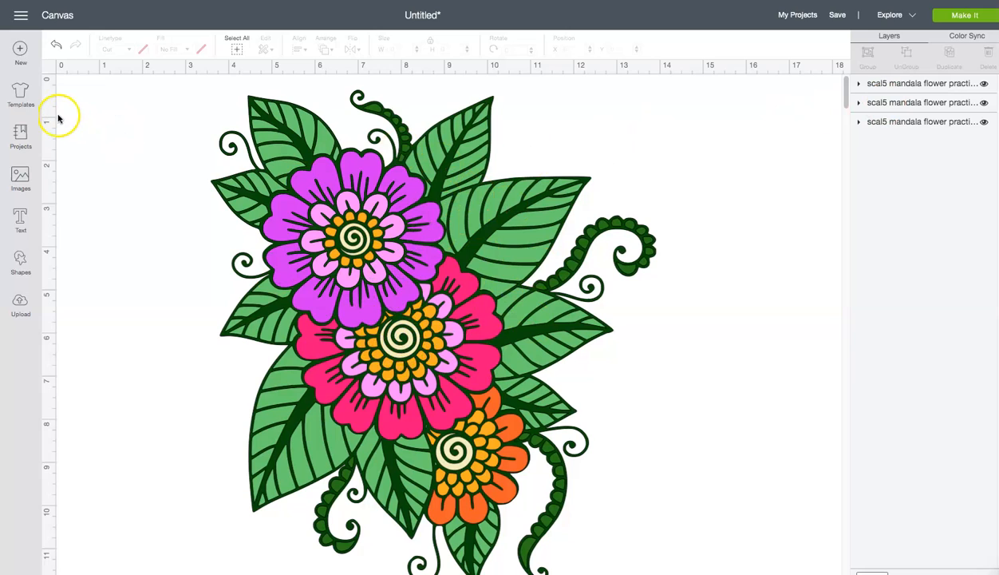
# - Take Cricut Design Space out of full screen and move its window beside the Sure Cuts A Lot design
pyautogui.moveTo(30, 2)
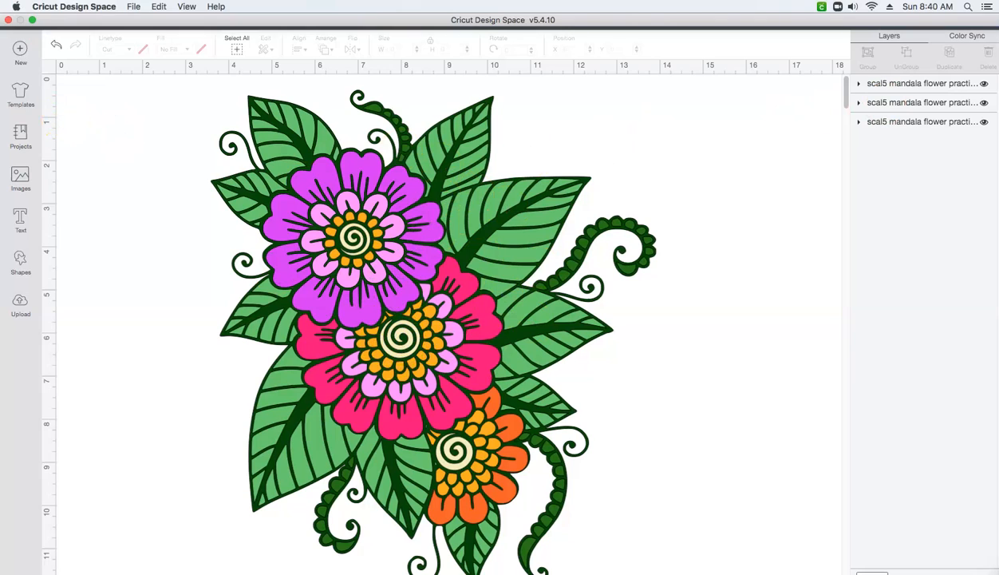
pyautogui.click(32, 21)
pyautogui.moveTo(363, 23); pyautogui.dragTo(502, 48)
pyautogui.moveTo(463, 492)
pyautogui.mouseDown()
pyautogui.moveTo(484, 495)
pyautogui.moveTo(471, 495)
pyautogui.mouseUp()
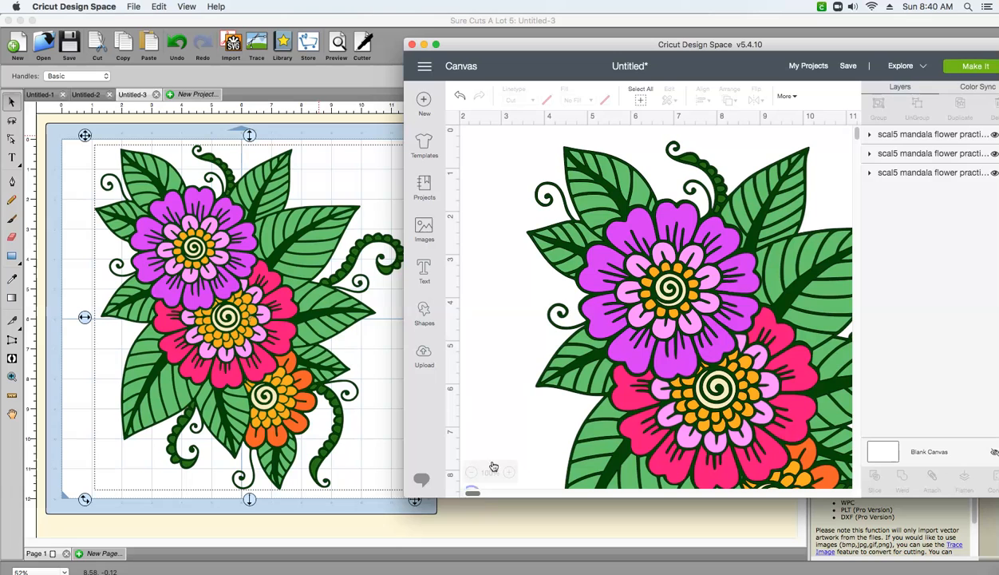